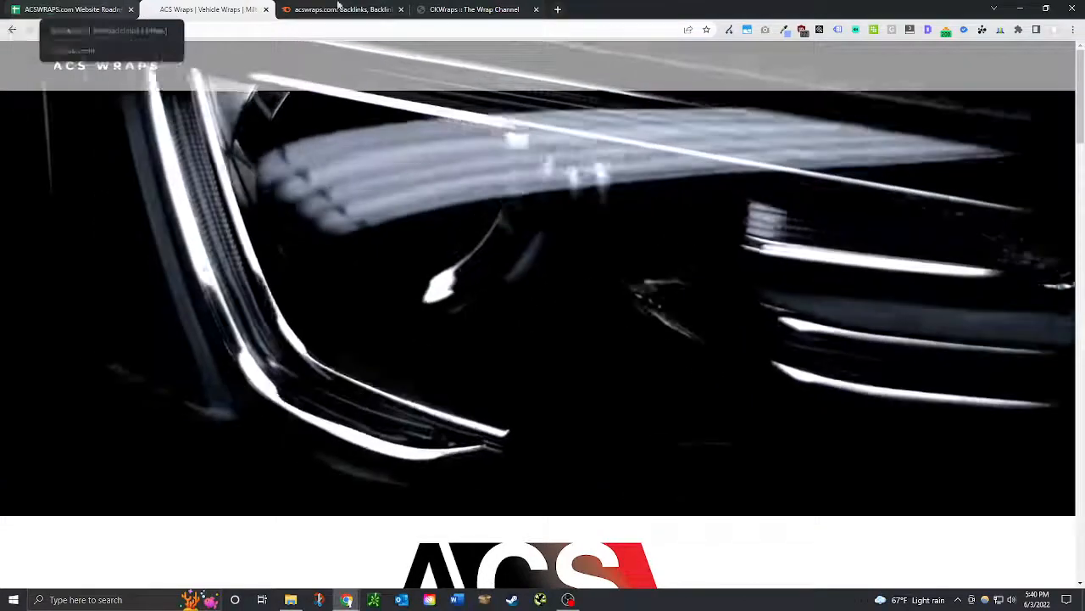
left_click(321, 29)
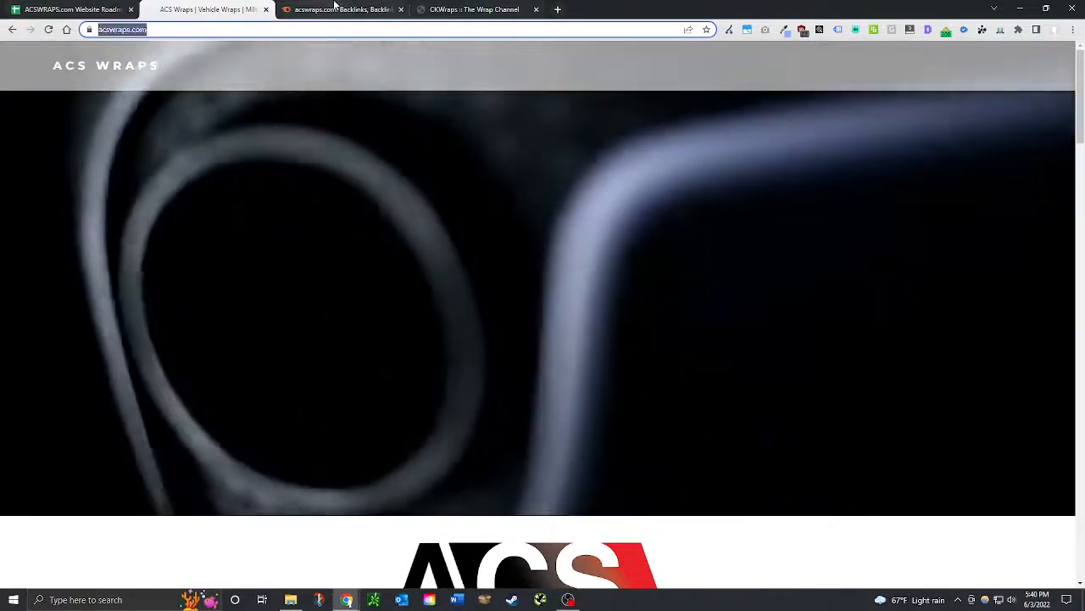
left_click(334, 8)
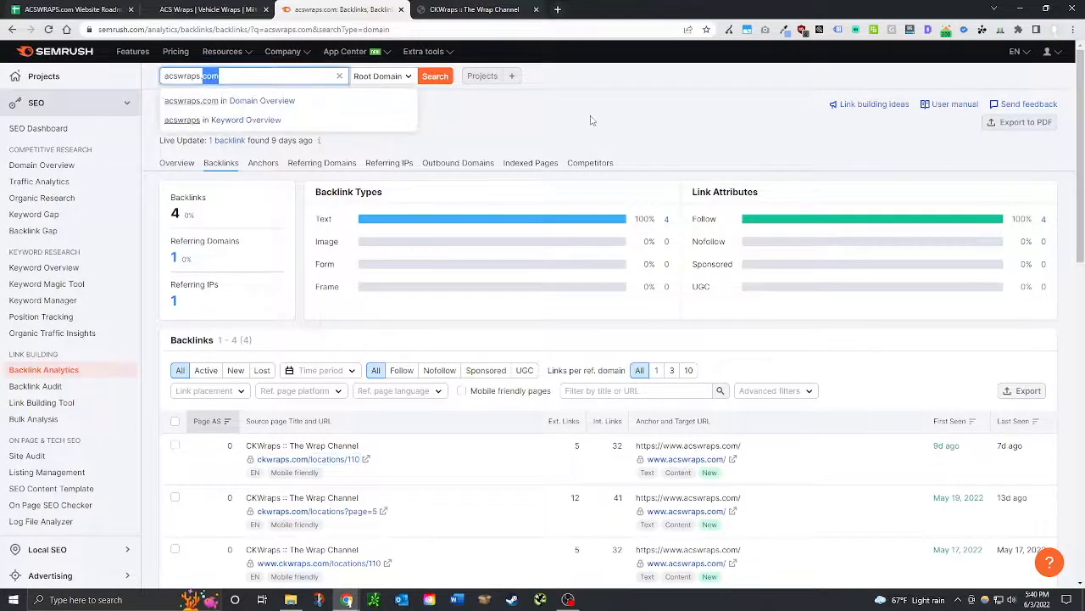
double_click(285, 78)
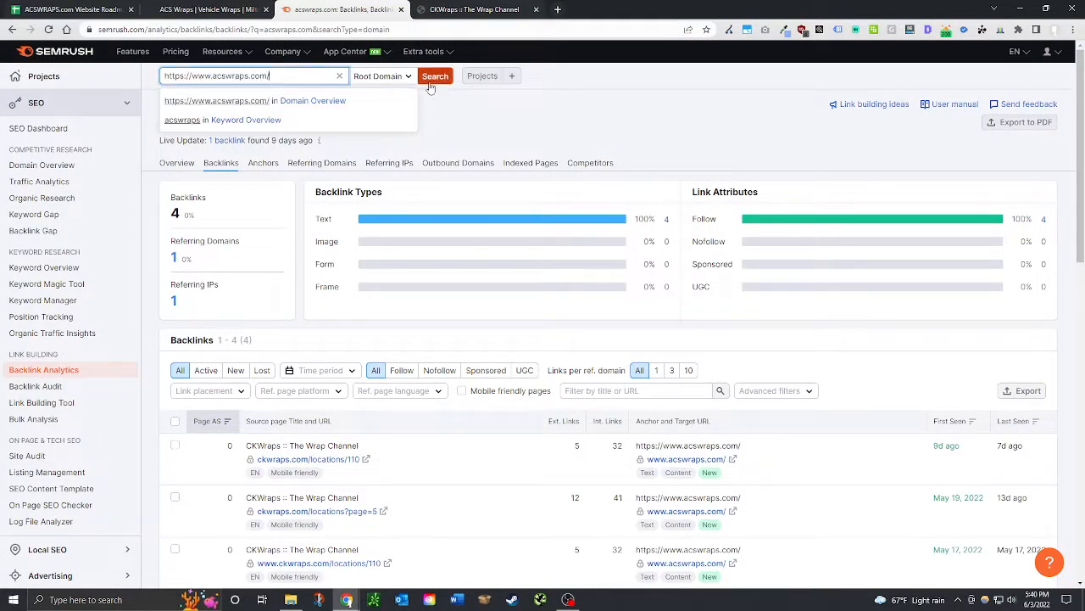
left_click(431, 82)
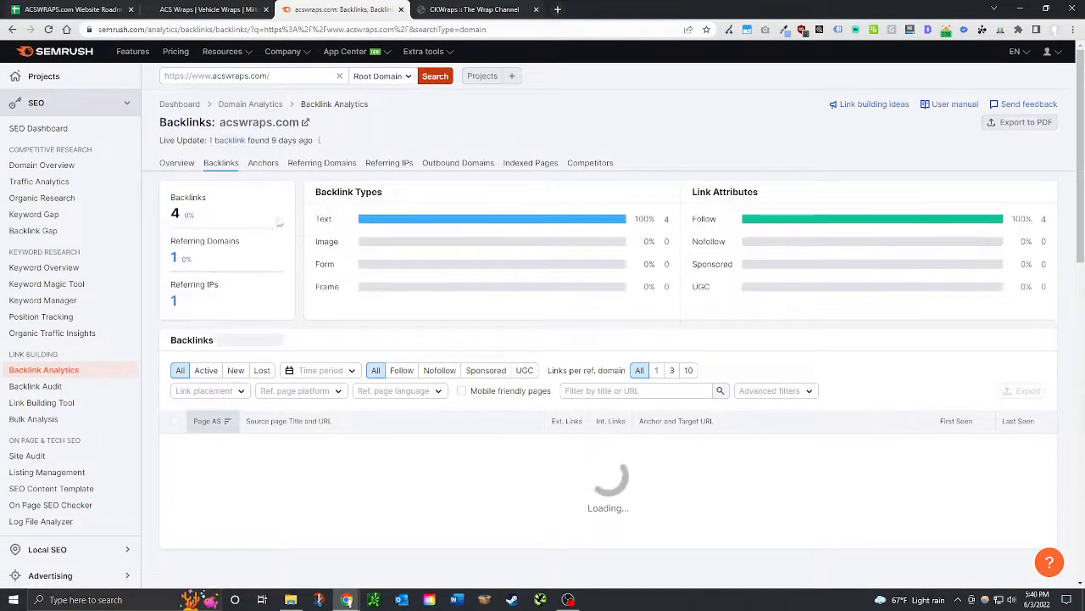
left_click(247, 105)
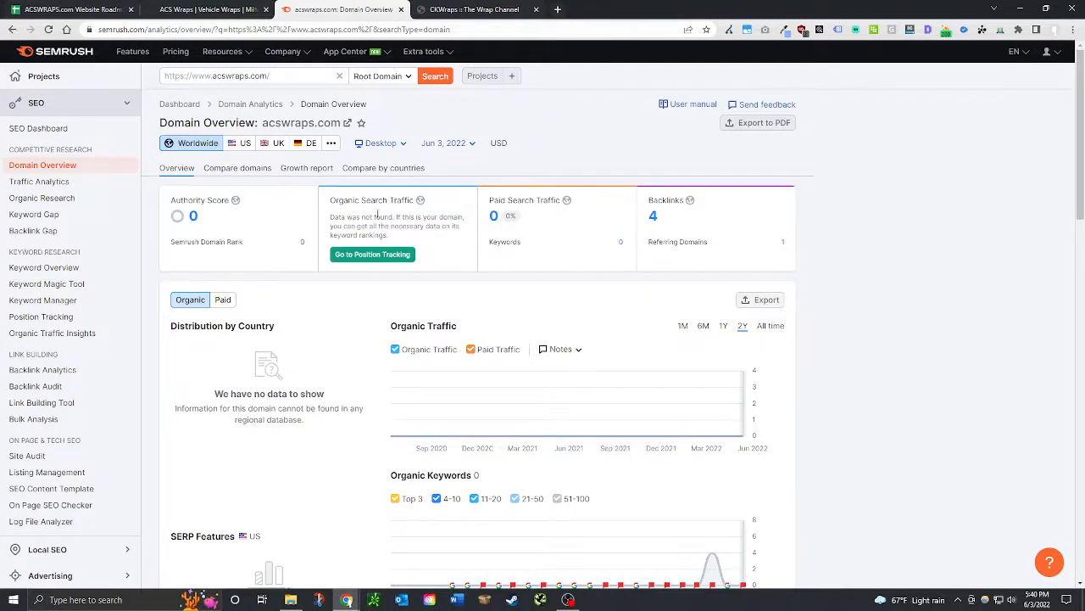
Mark the five Organic Opportunity Analysis items red in the Website Roadmap sheet, checking the site's Moz authority for the competitive authority item.
mouse_move(389, 206)
left_click(102, 8)
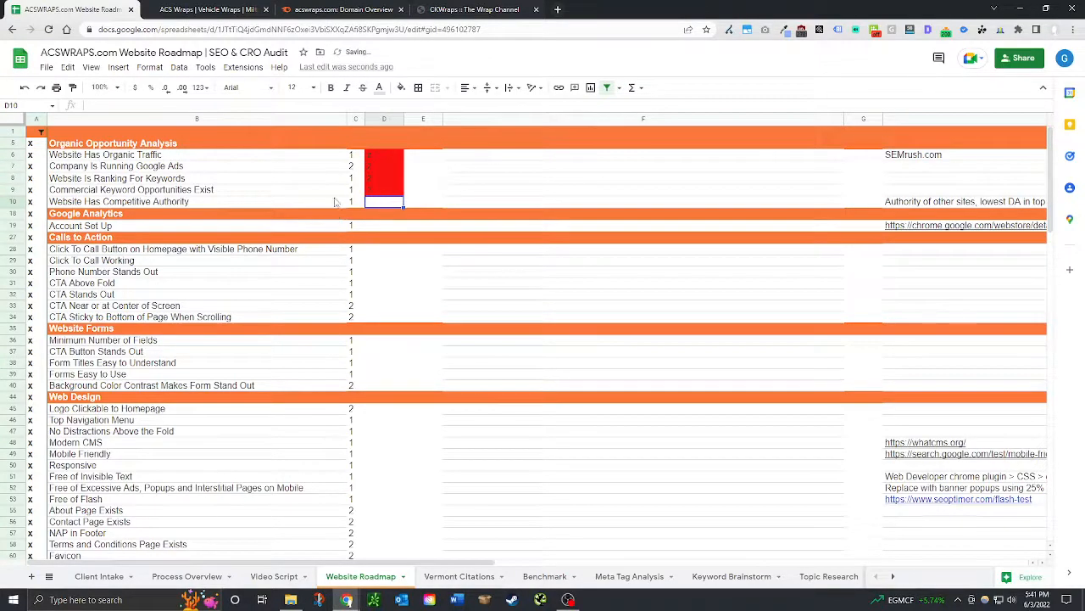
left_click(236, 9)
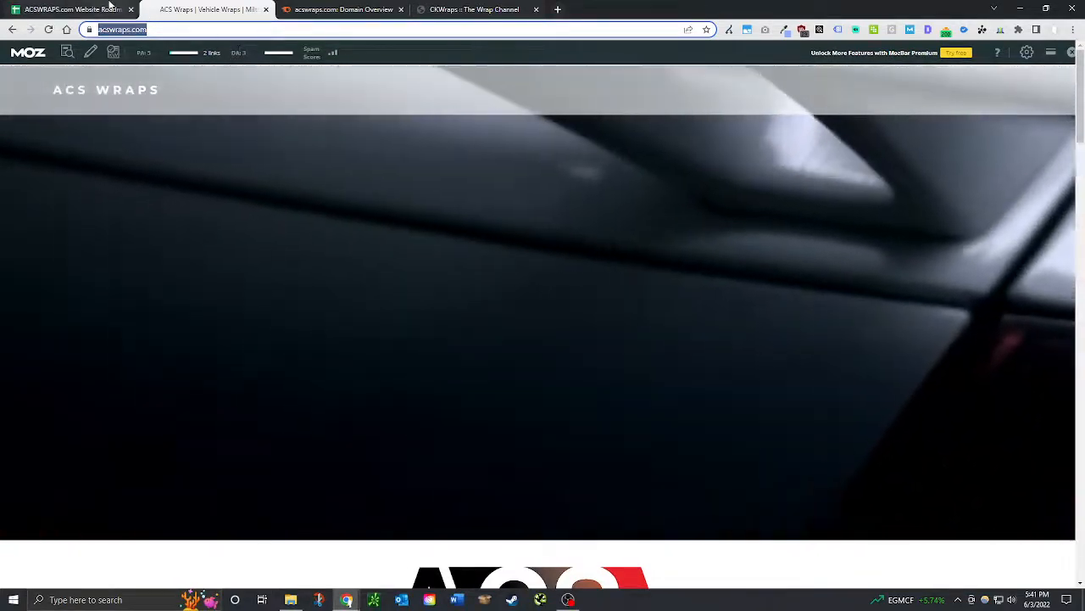
left_click(110, 9)
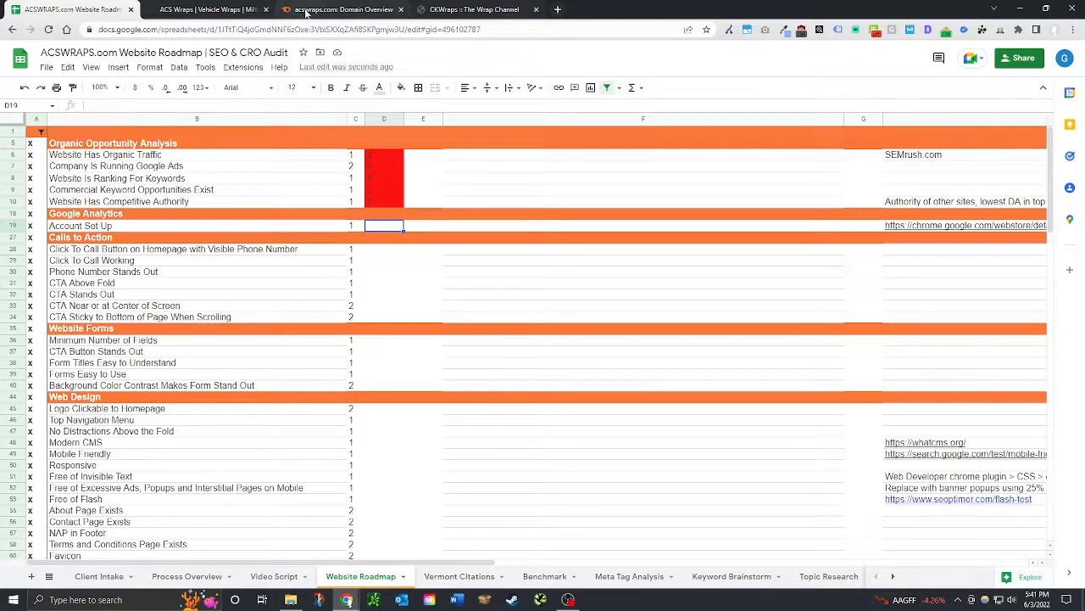
Examine the ACS Wraps homepage from the hero banner through the service sections to the footer.
left_click(307, 9)
left_click(204, 9)
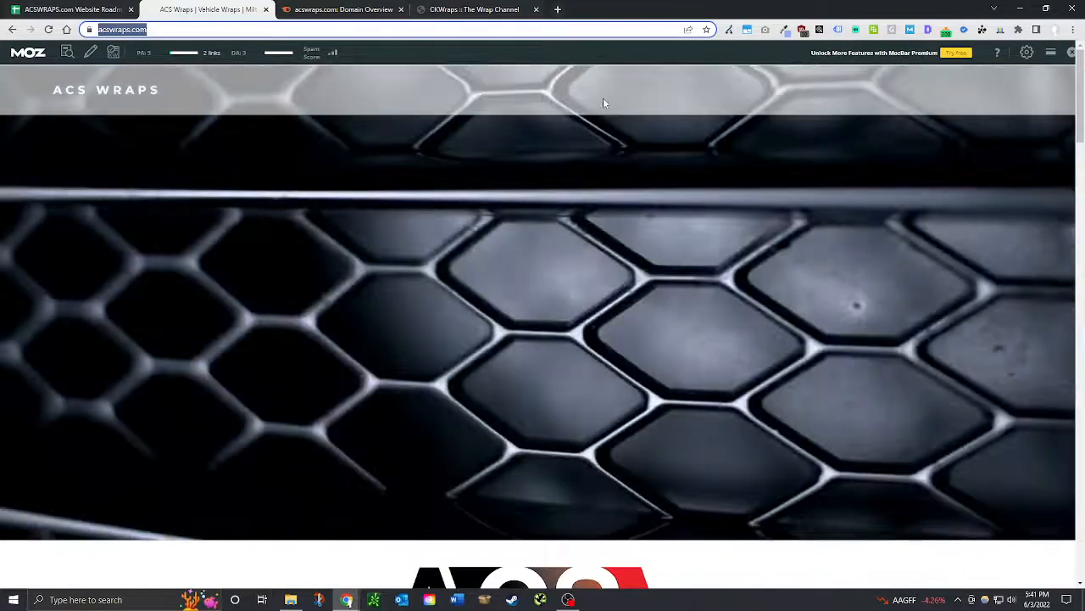
scroll(449, 194, "down", 9)
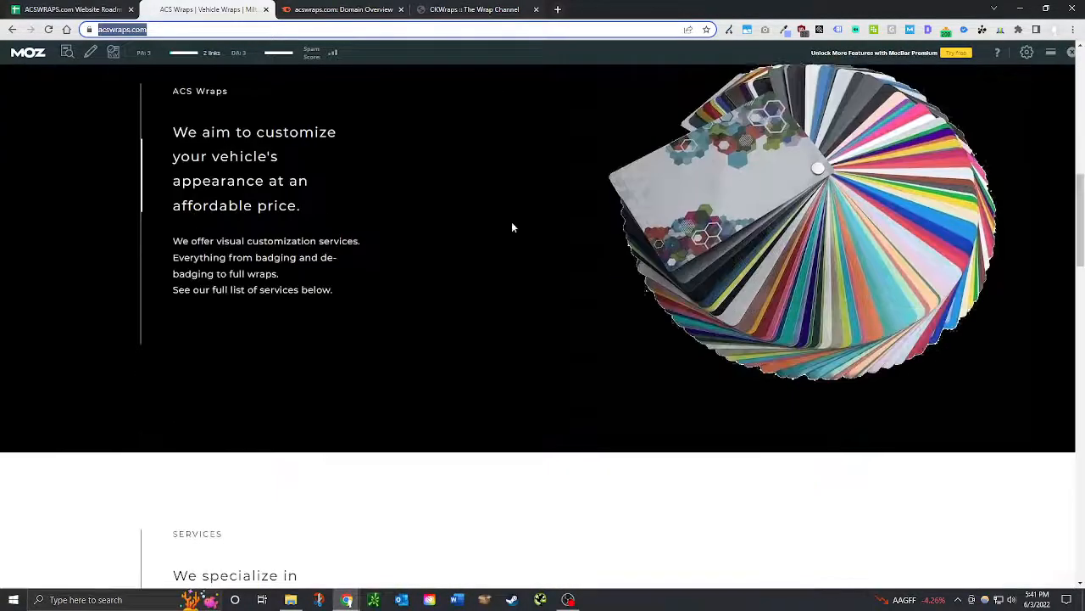
scroll(512, 227, "down", 15)
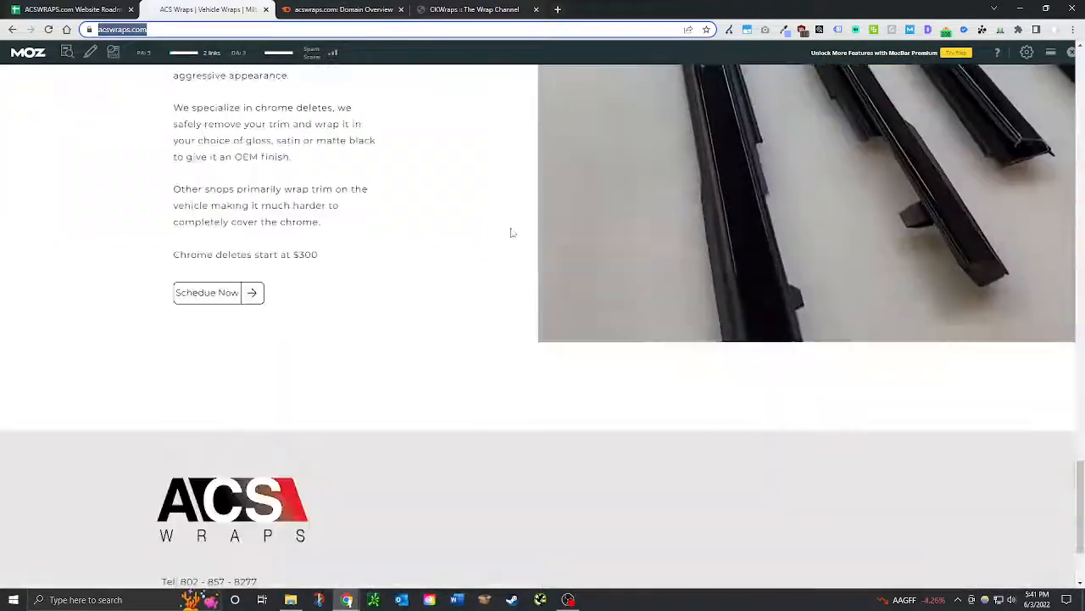
scroll(511, 232, "down", 2)
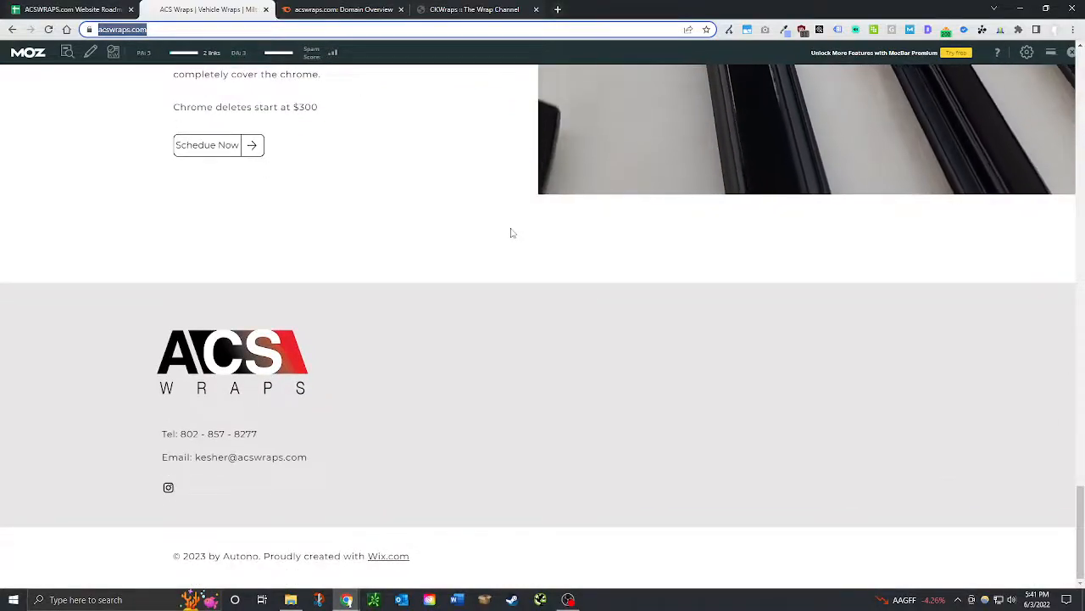
scroll(511, 233, "up", 10)
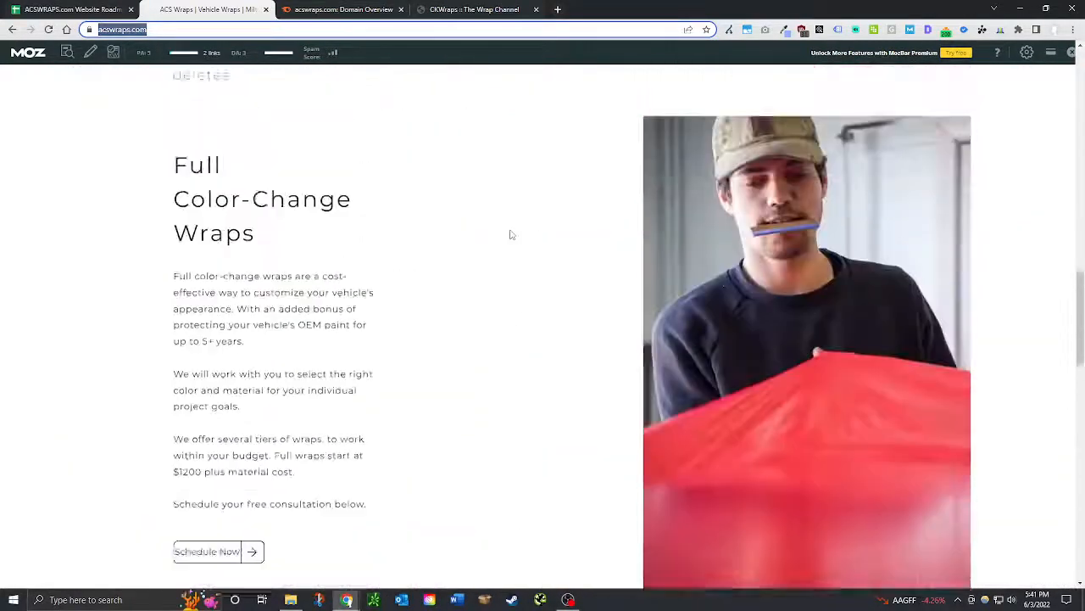
scroll(511, 235, "up", 12)
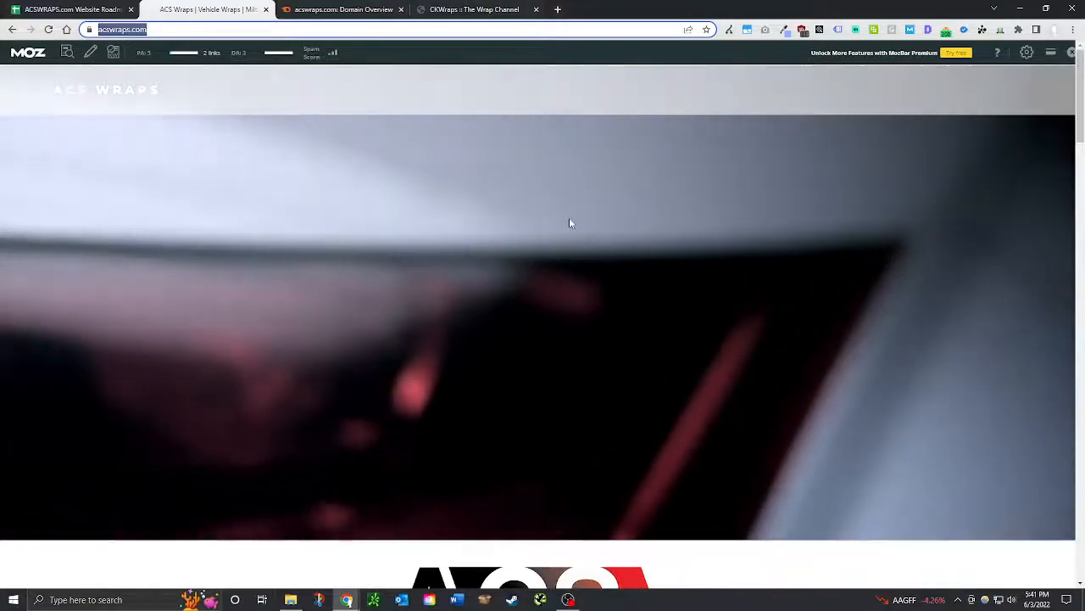
scroll(570, 223, "down", 8)
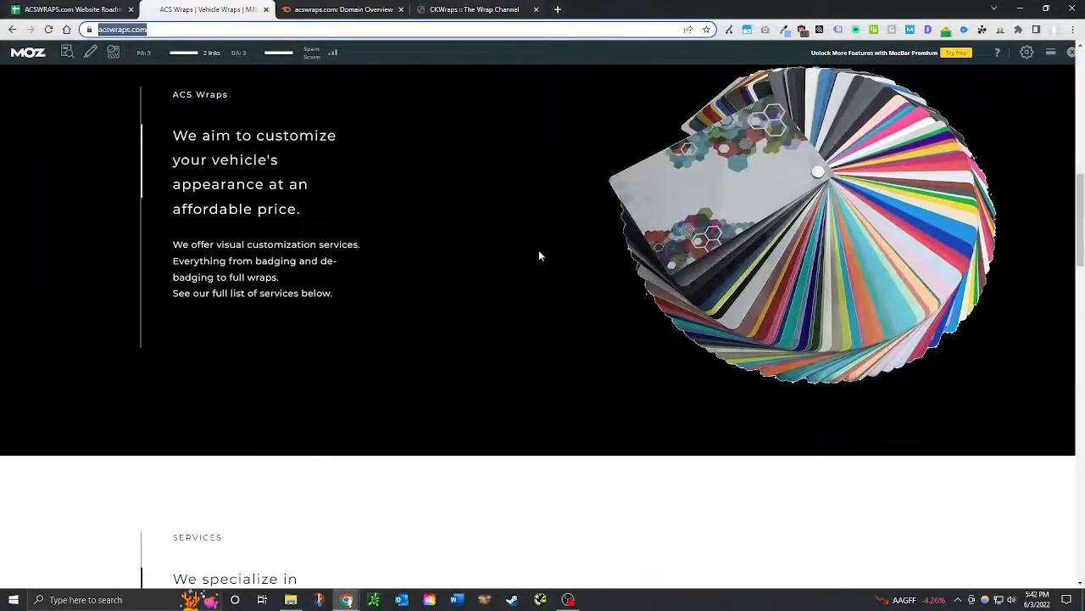
scroll(539, 255, "down", 10)
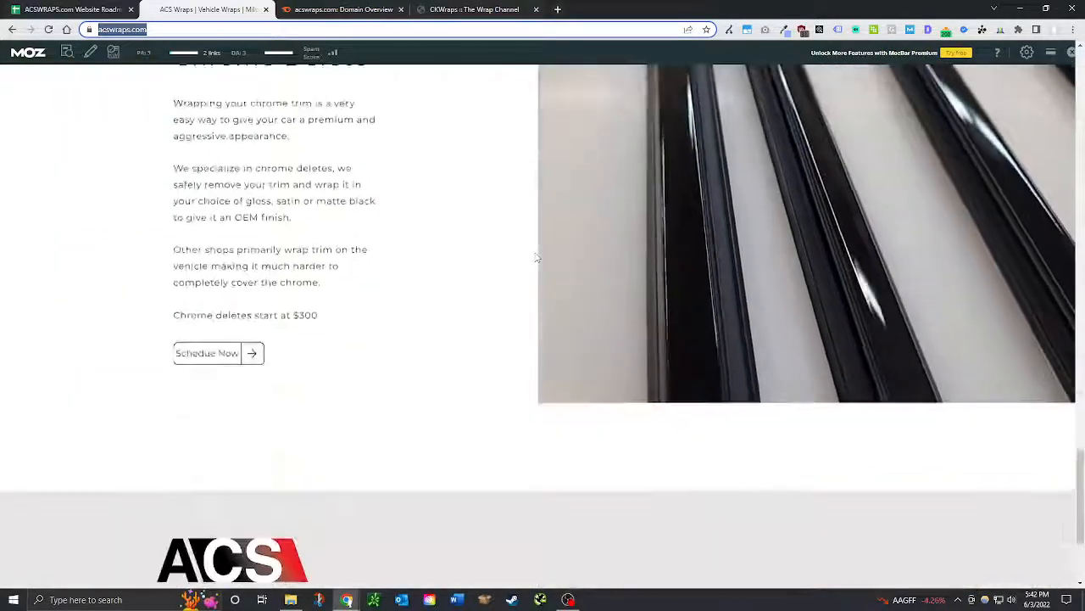
scroll(536, 258, "down", 3)
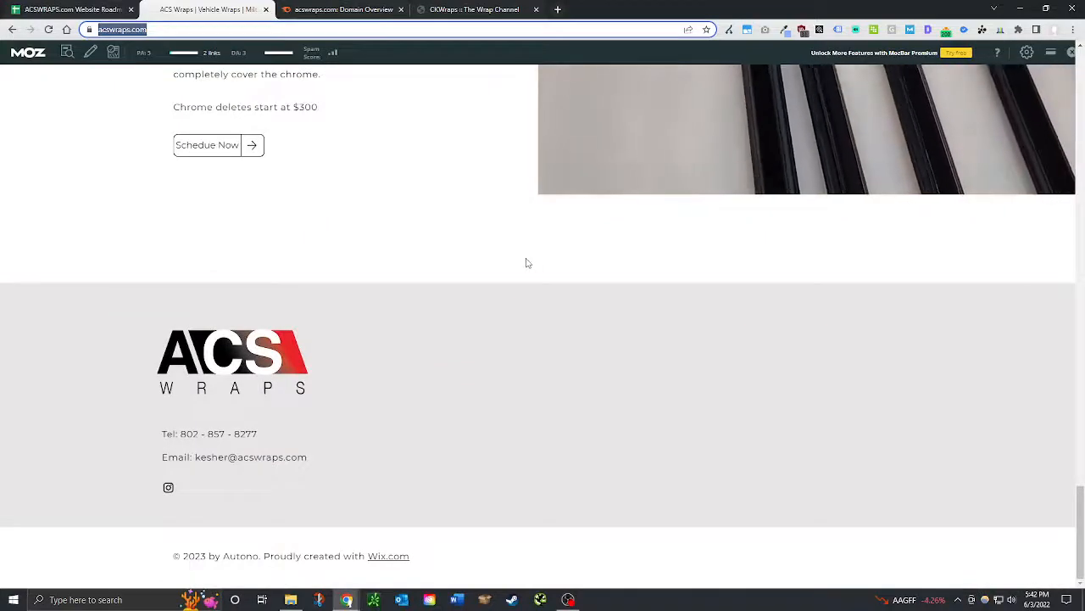
Enable Tag Assistant Legacy on the acswraps.com page and reload the page for analysis.
left_click(72, 8)
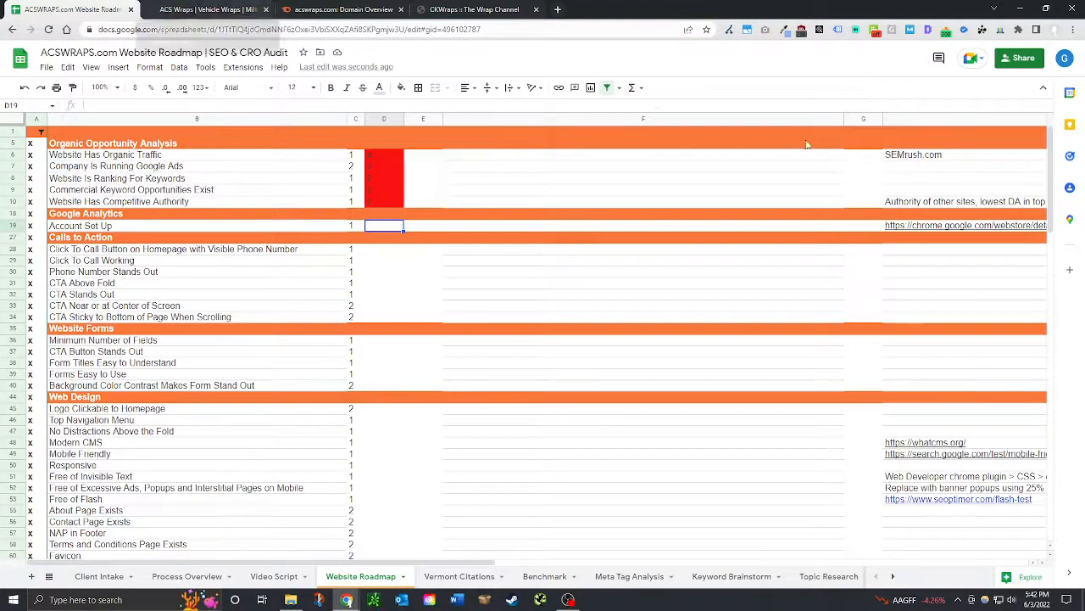
left_click(190, 9)
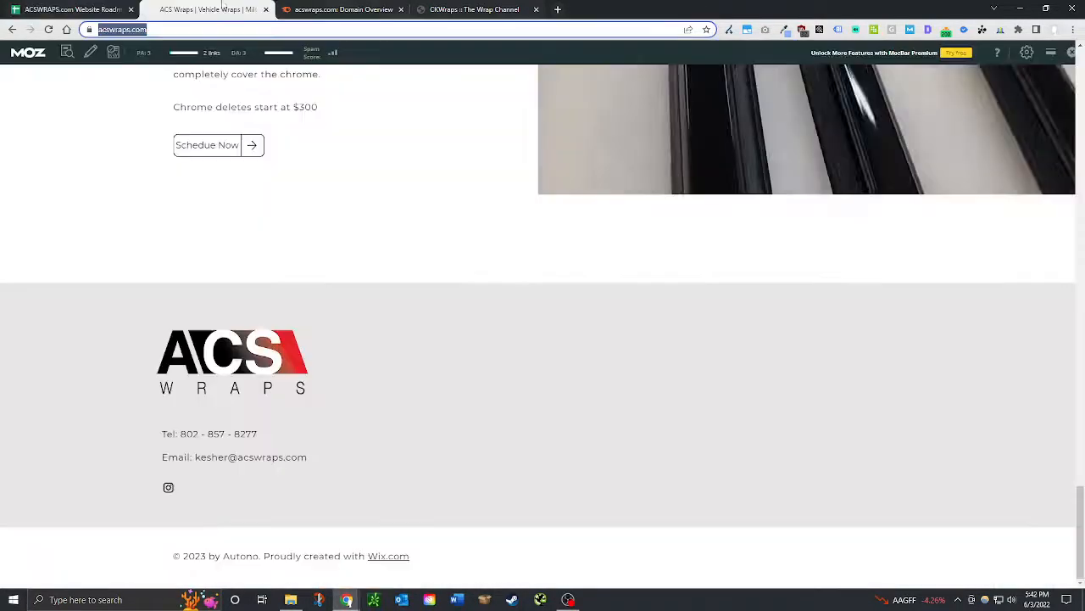
left_click(837, 30)
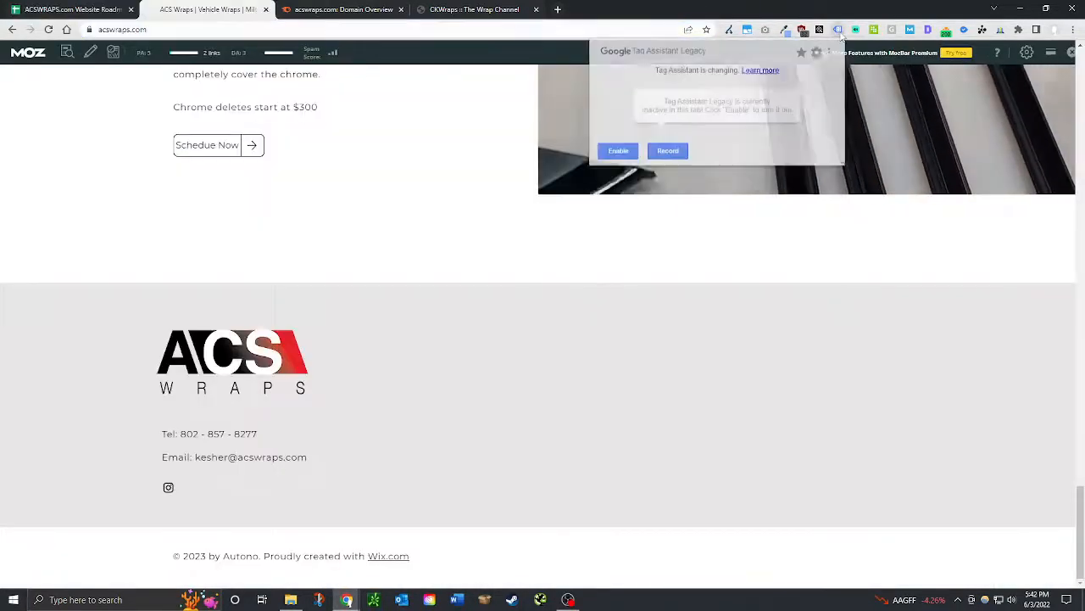
left_click(623, 150)
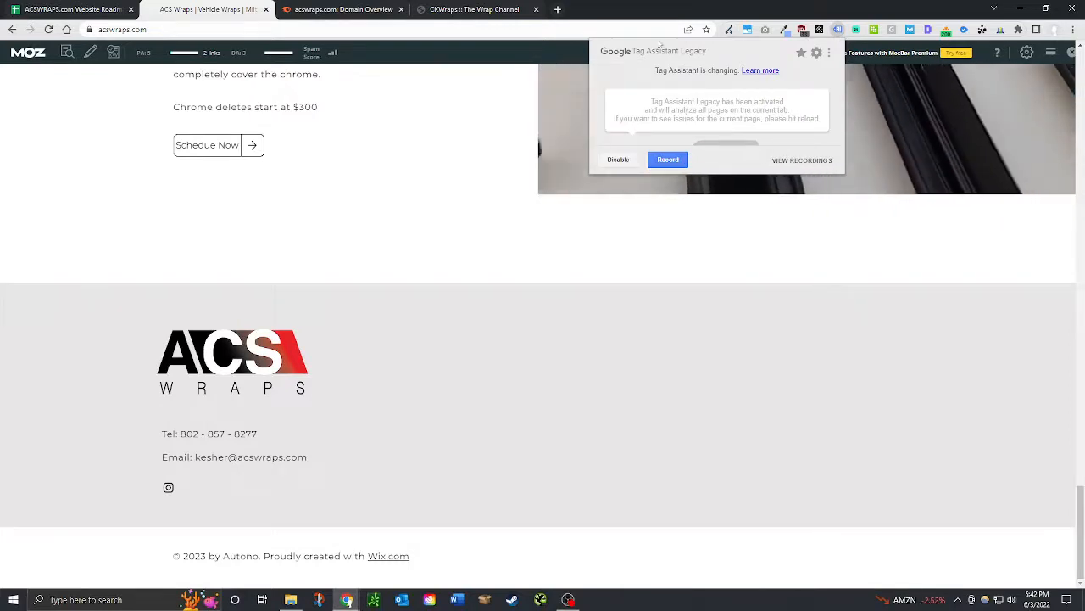
left_click(49, 29)
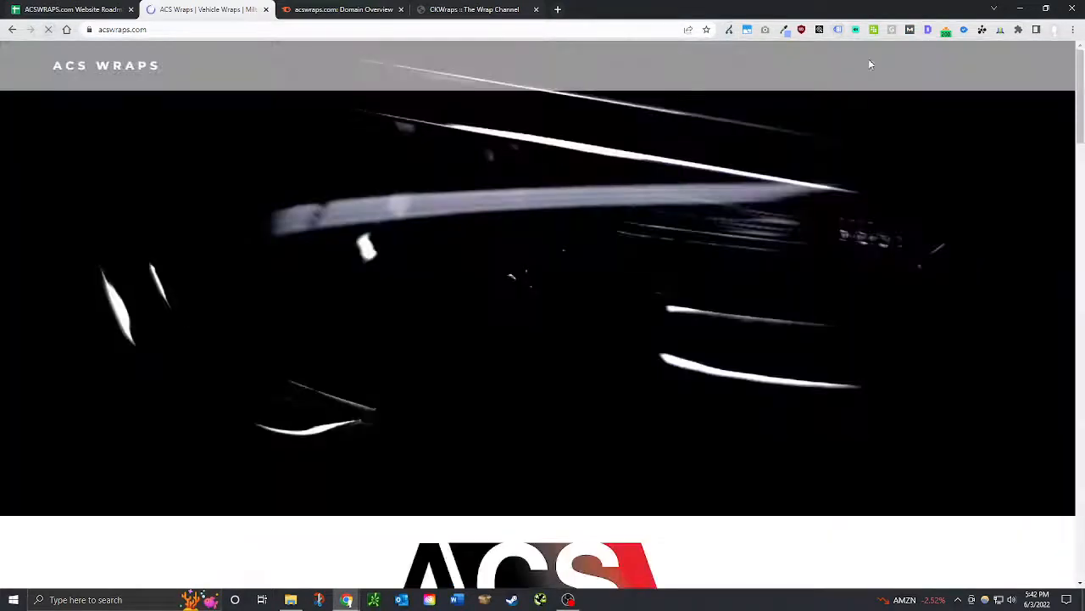
Check the homepage's tag analysis for Google Analytics and mark Account Set Up red in the Website Roadmap sheet.
left_click(838, 30)
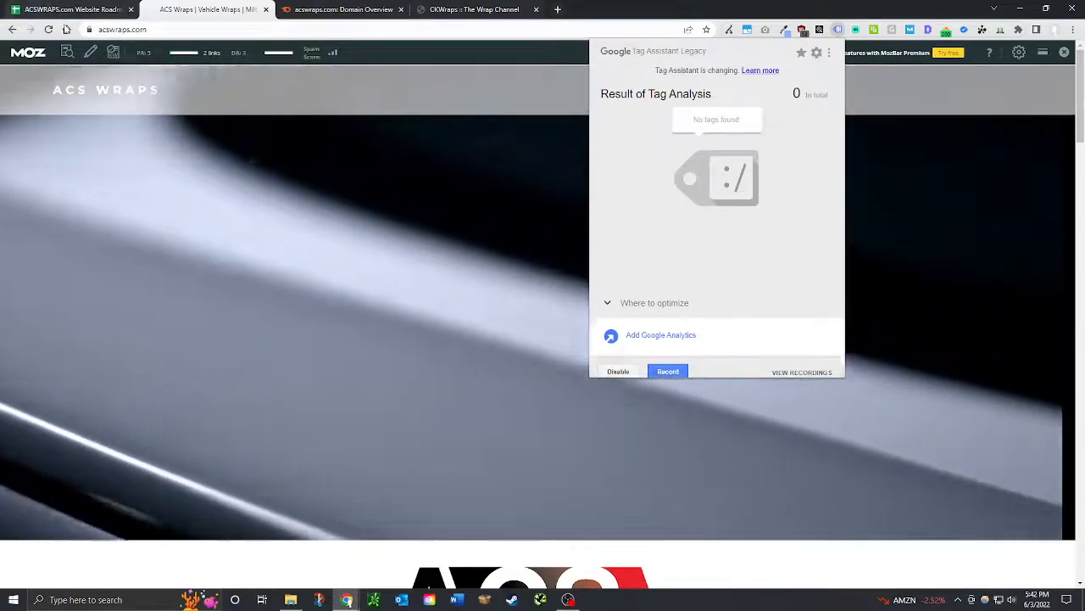
left_click(66, 30)
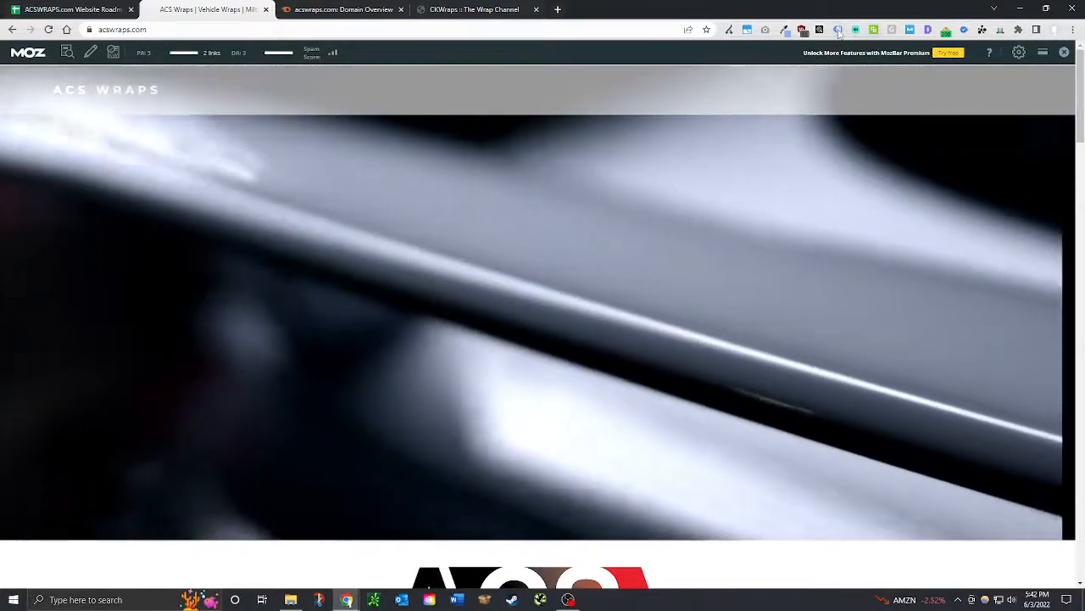
left_click(838, 31)
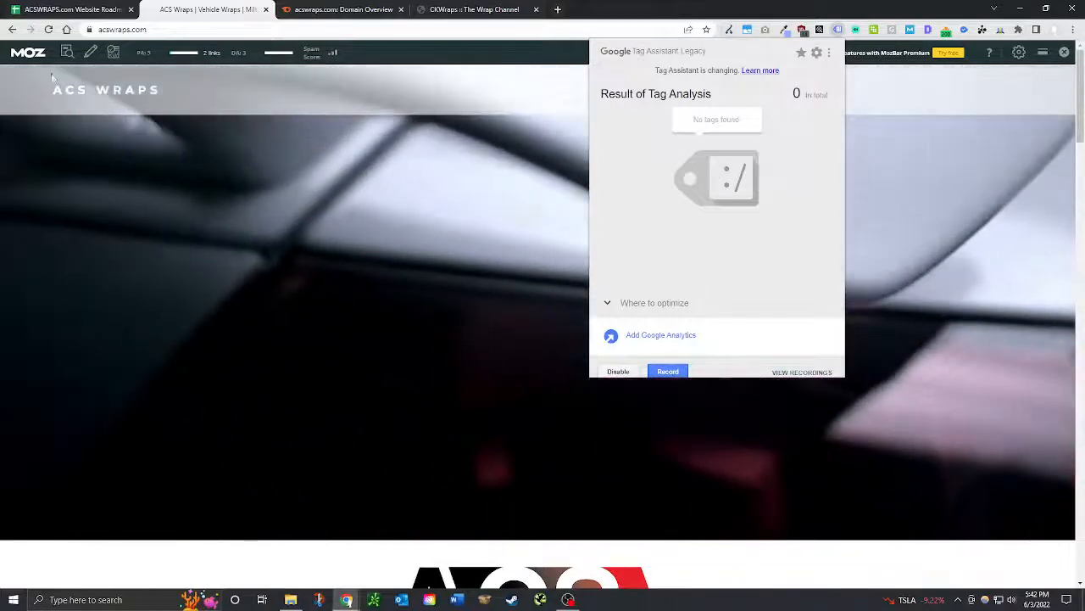
left_click(68, 10)
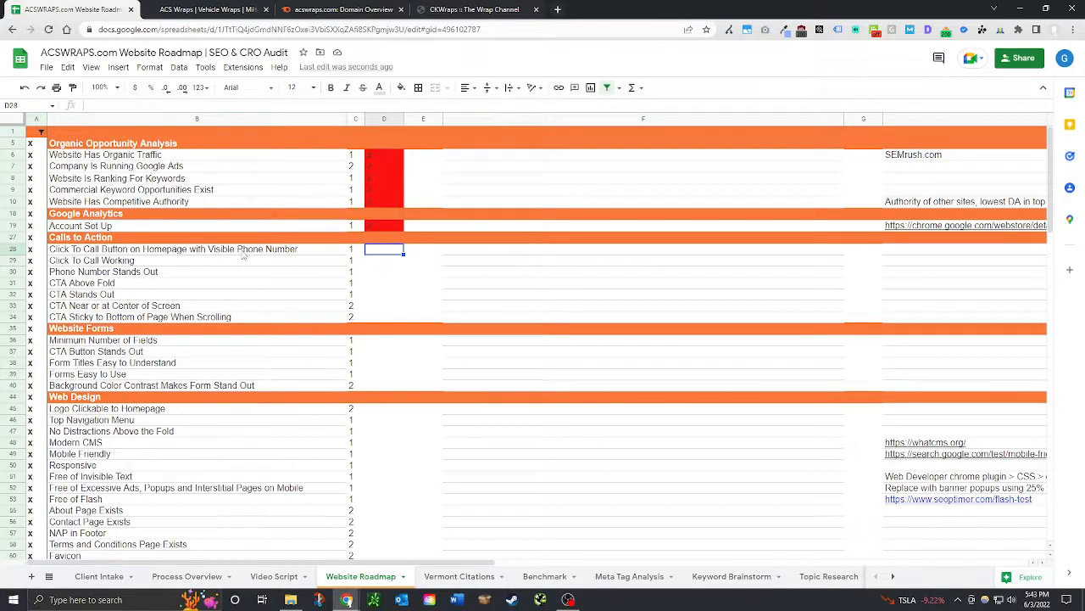
Examine the ACS Wraps homepage down to its footer against the Calls to Action items, looking for a click-to-call button and visible phone number.
left_click(203, 8)
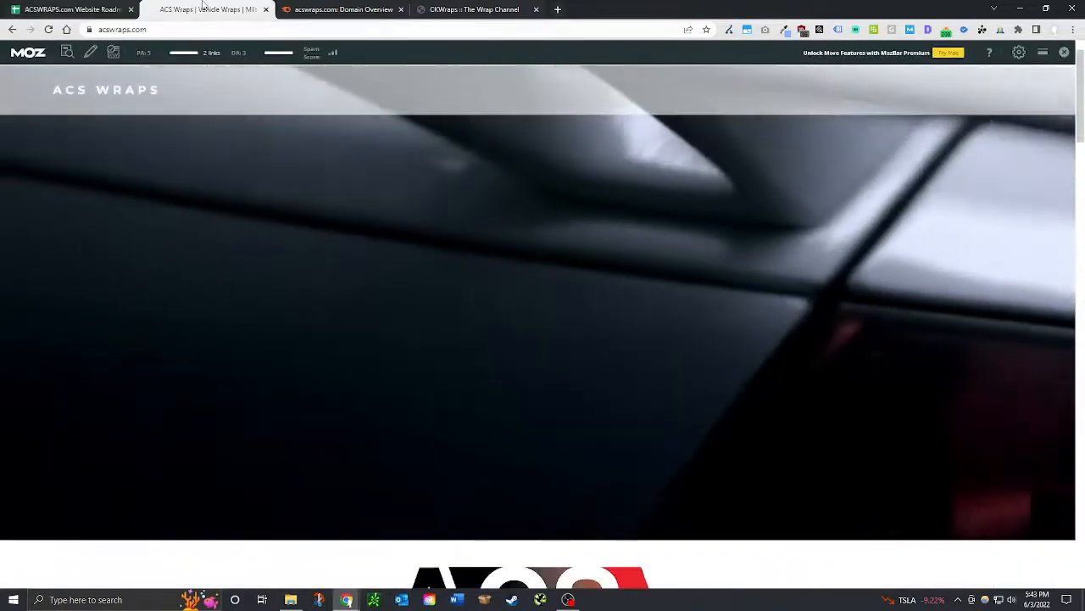
left_click(113, 8)
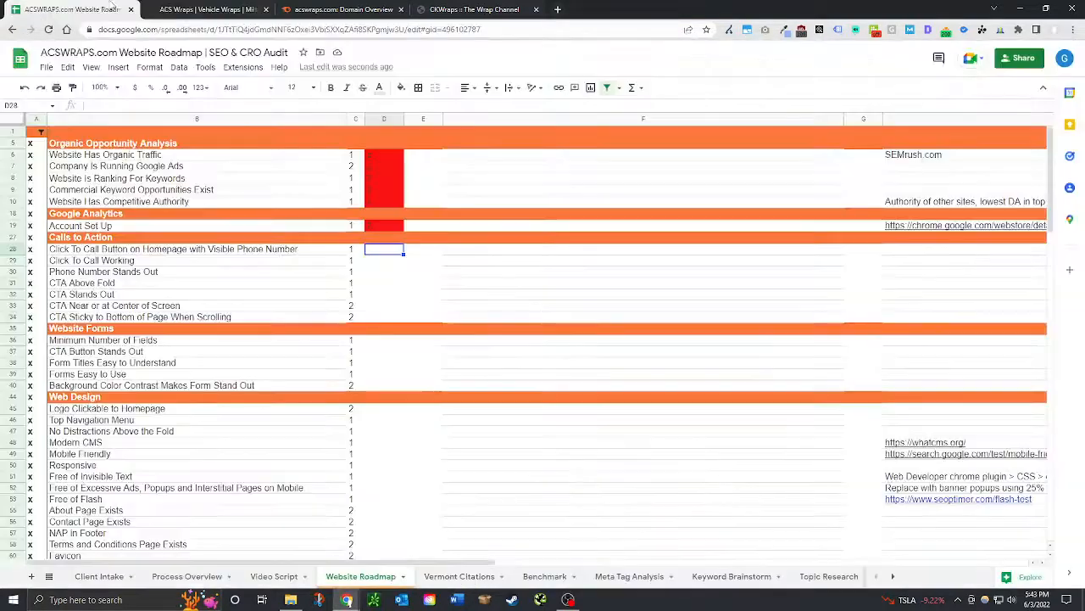
left_click(182, 6)
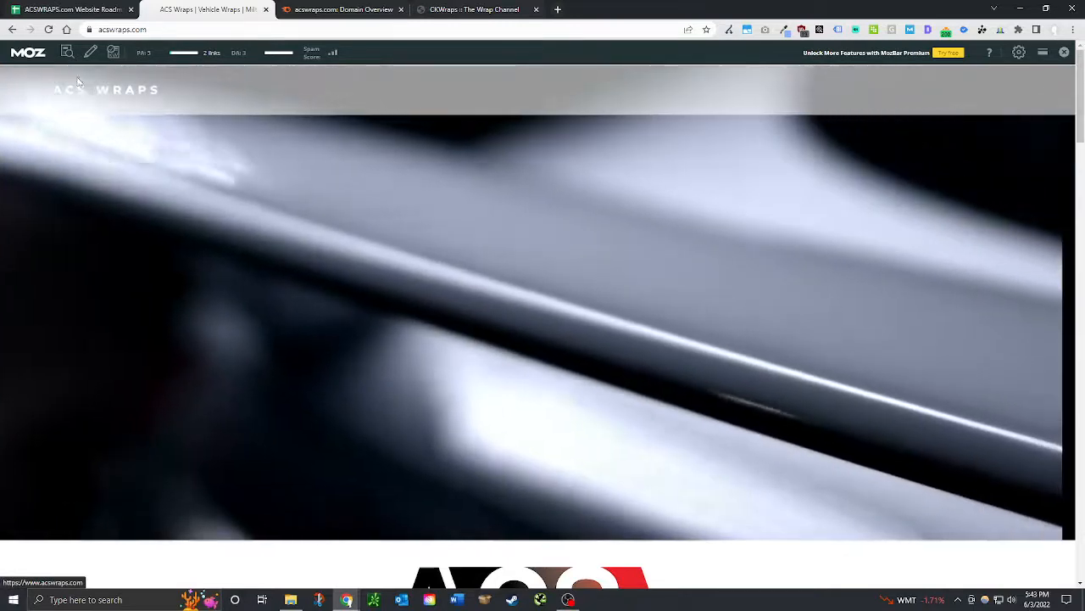
scroll(243, 230, "down", 3)
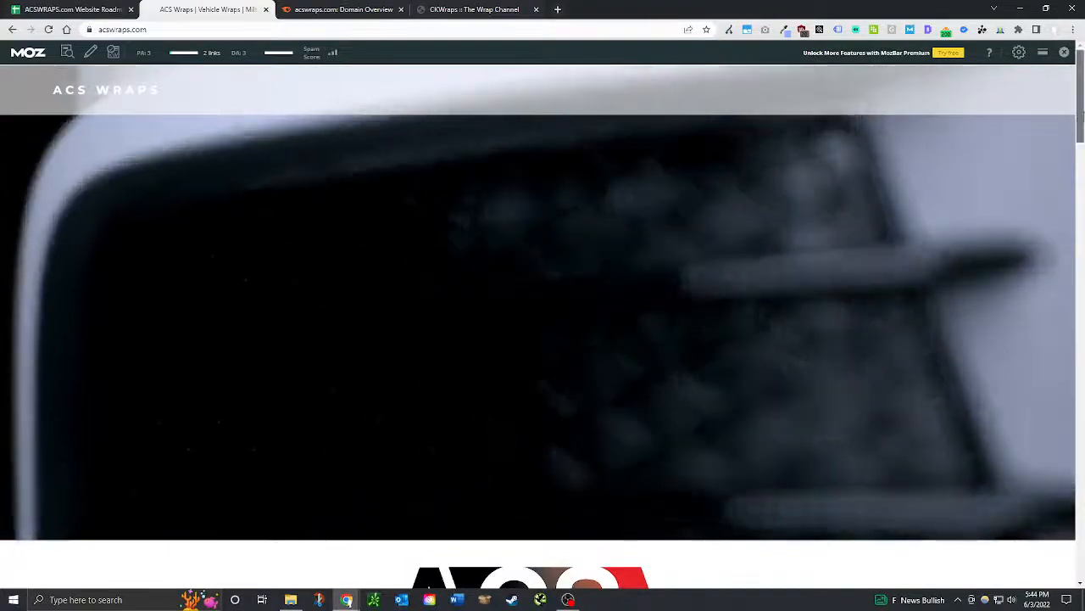
scroll(1046, 487, "down", 15)
scroll(1045, 493, "down", 4)
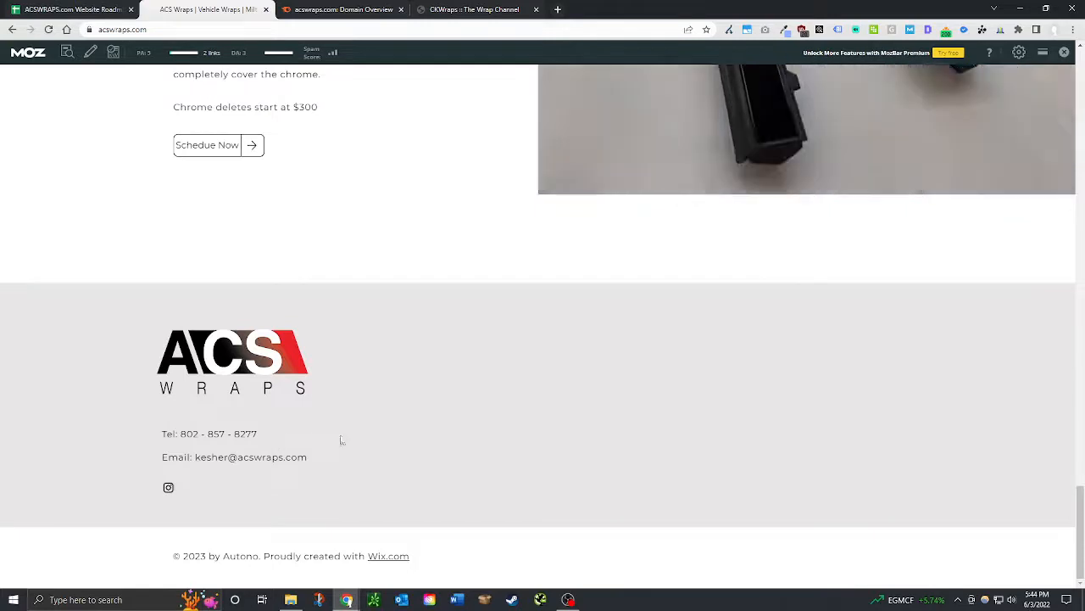
scroll(425, 485, "up", 1)
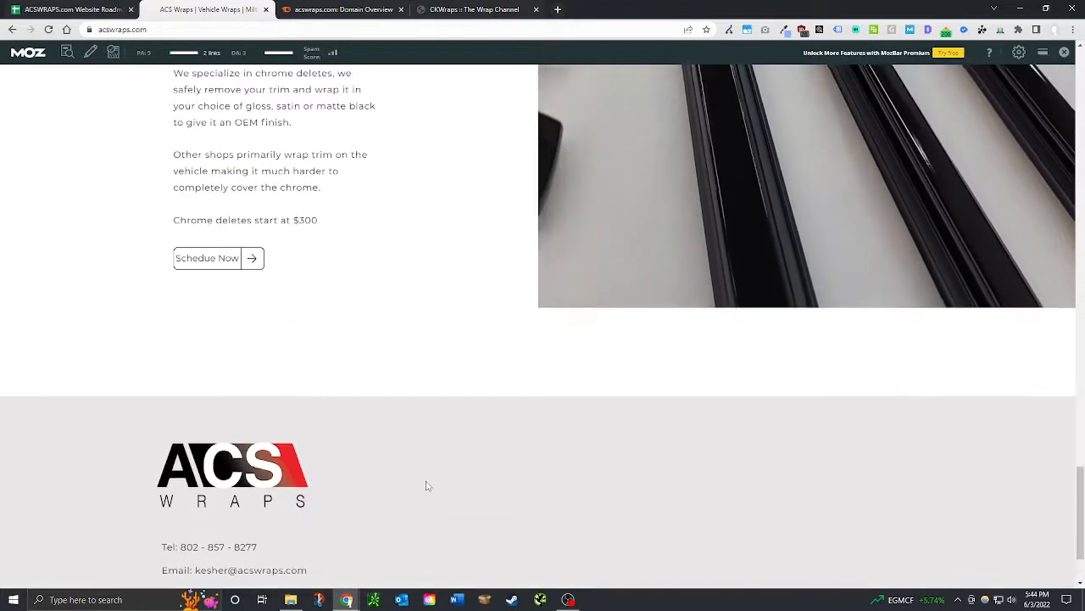
scroll(427, 486, "down", 1)
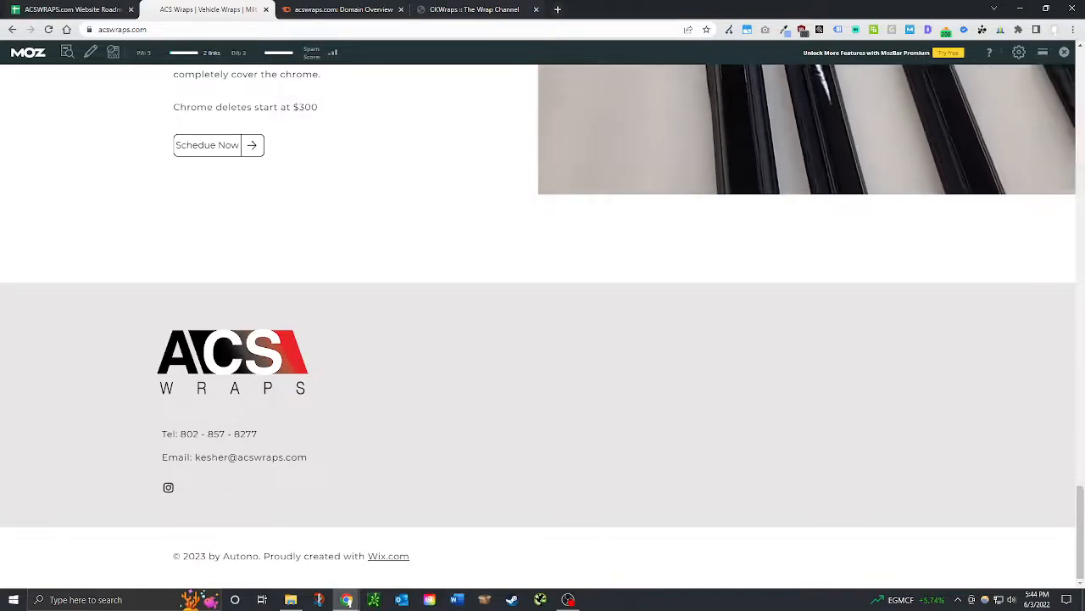
left_click_drag(1084, 498, 1081, 71)
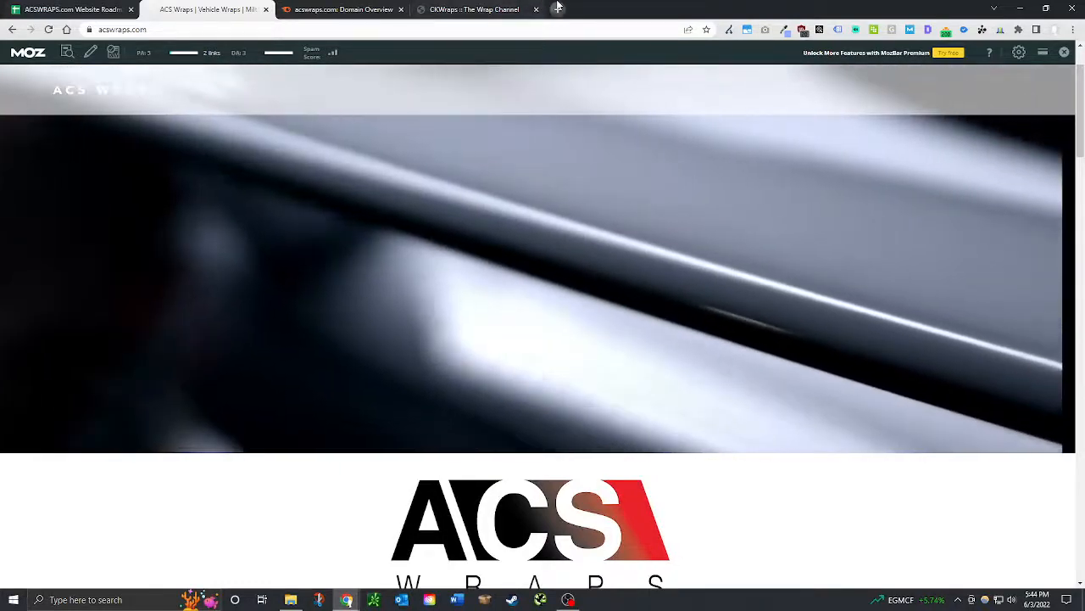
Open galenspring.com in a new tab and try its click-to-call quote button as a call-to-action reference.
left_click(557, 9)
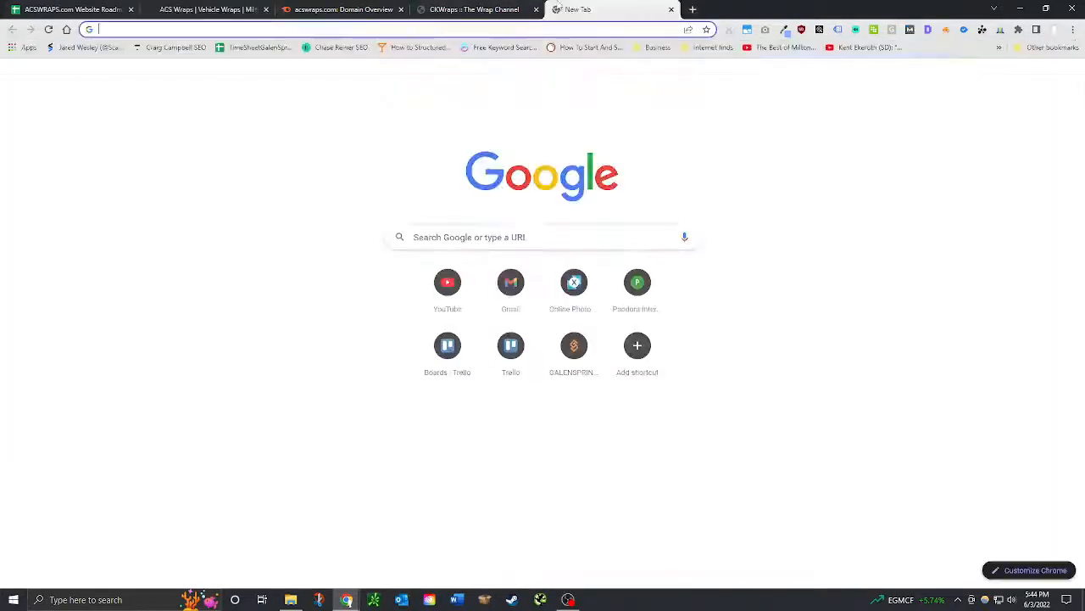
type("galen")
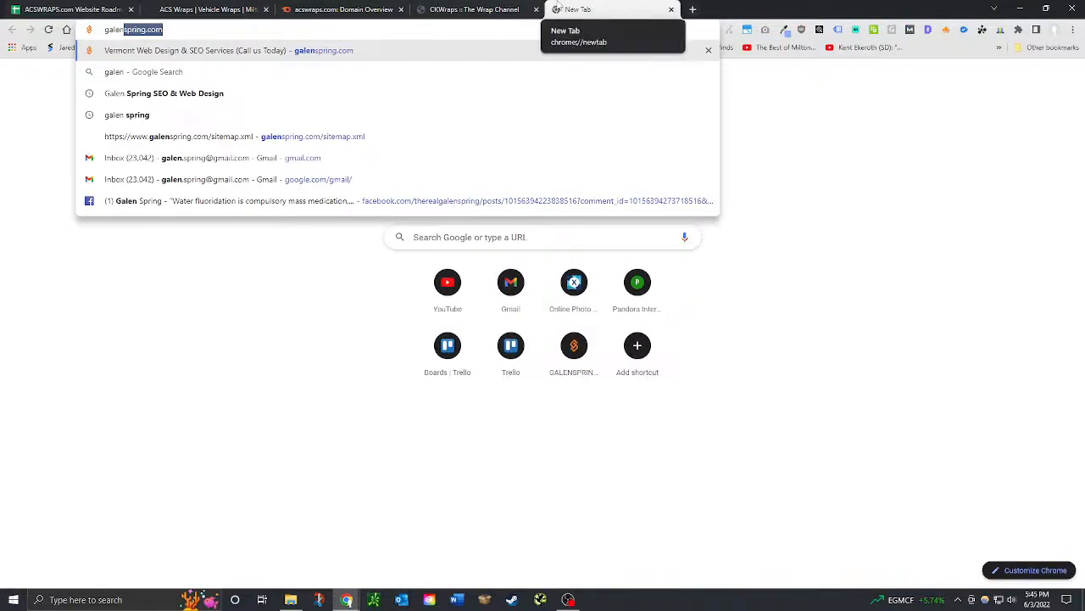
key("Return")
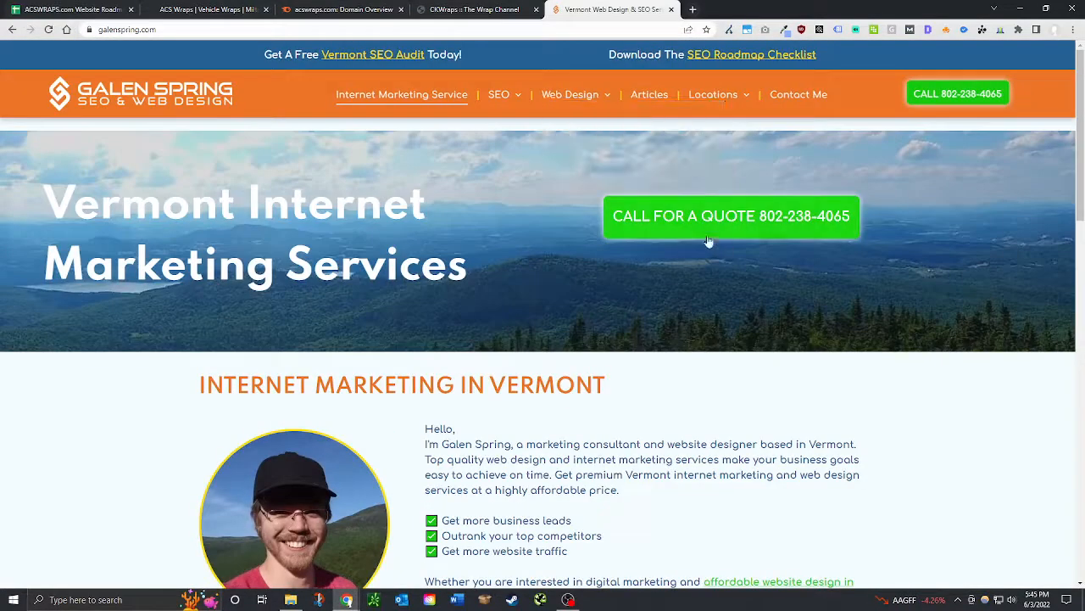
left_click(727, 219)
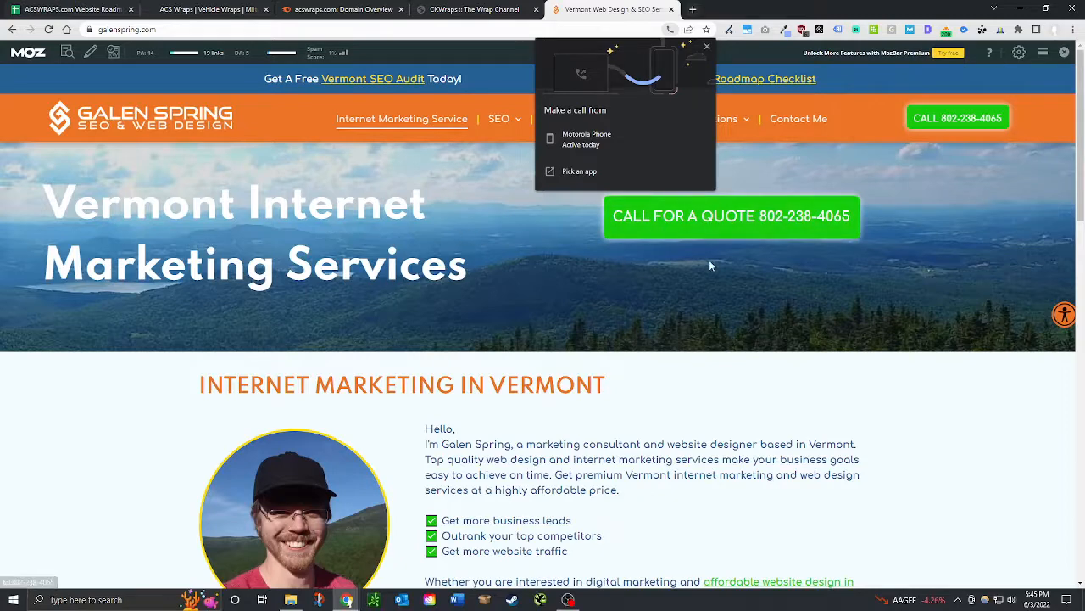
left_click(782, 267)
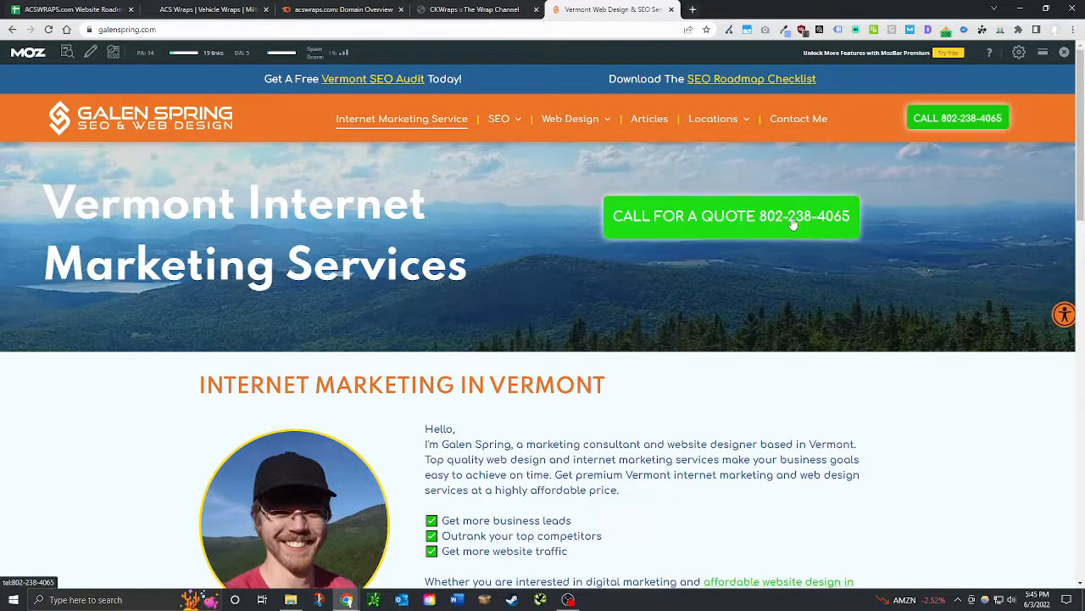
scroll(424, 212, "down", 3)
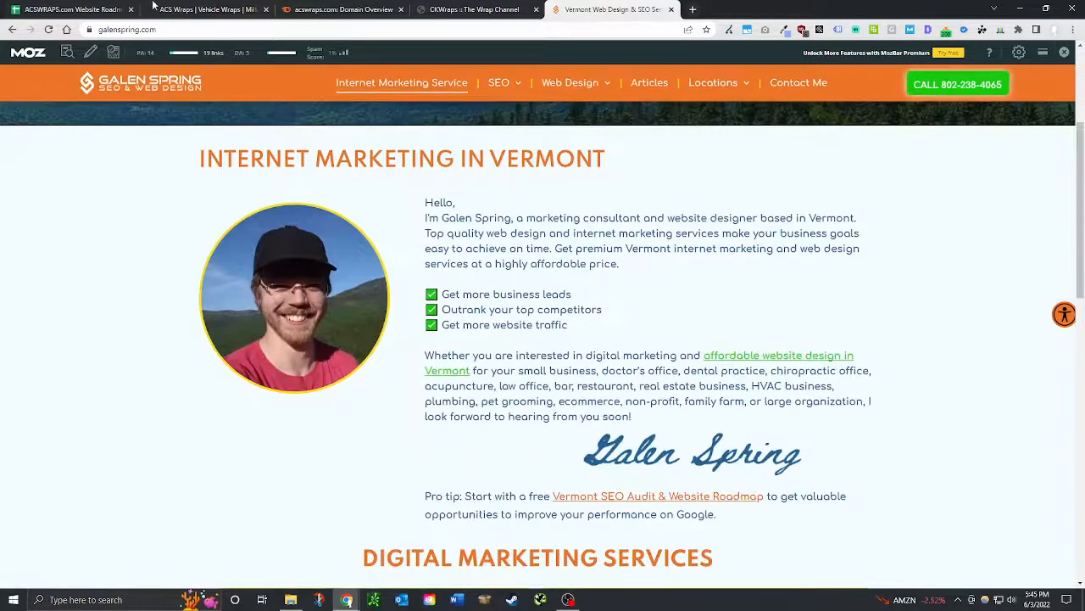
scroll(202, 85, "up", 3)
Review the Calls to Action items in the Website Roadmap sheet against the galenspring.com homepage header.
left_click(108, 8)
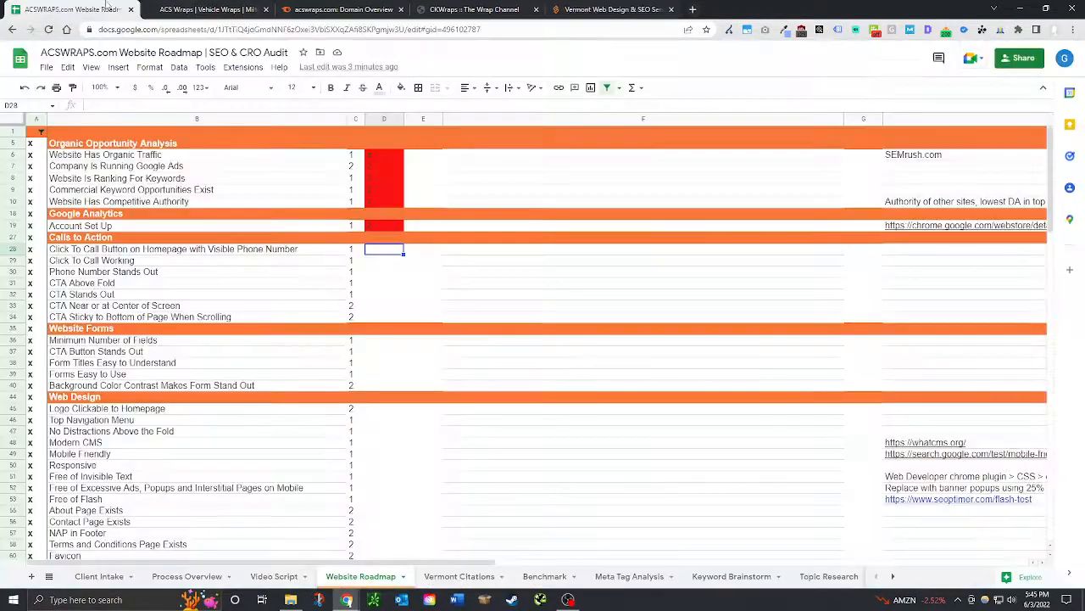
left_click(601, 8)
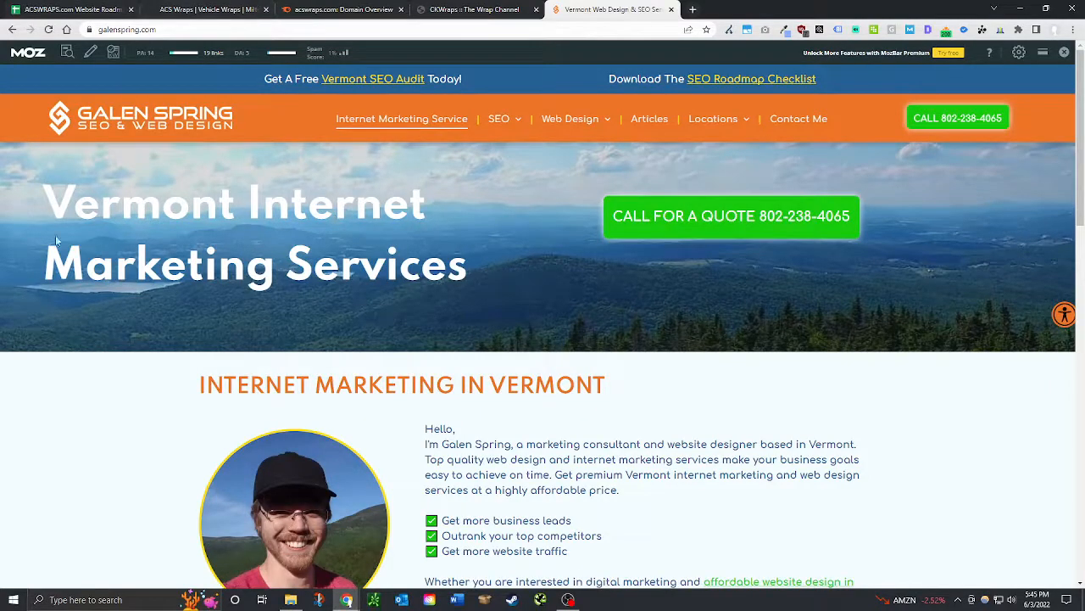
Return to the ACS Wraps homepage and examine the hero banner and service sections for calls to action.
left_click(340, 9)
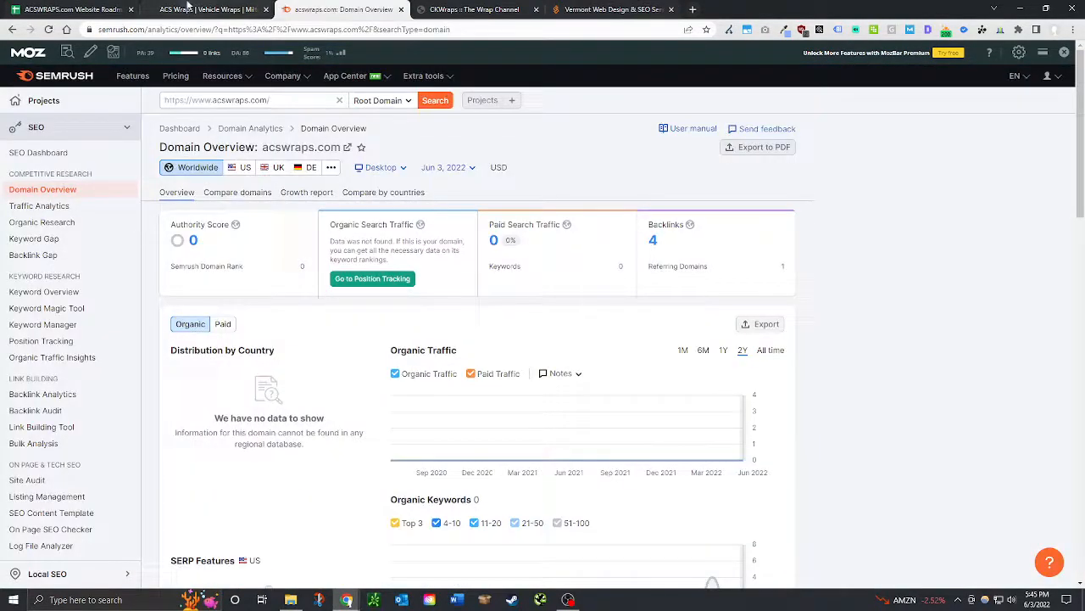
left_click(188, 8)
scroll(391, 282, "down", 4)
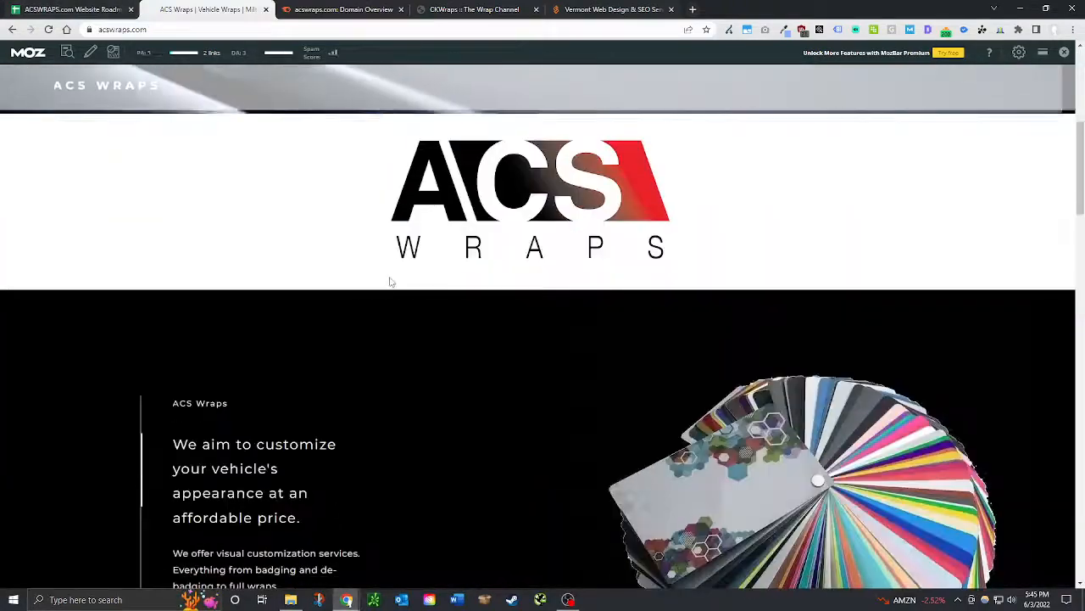
scroll(310, 365, "down", 3)
scroll(263, 341, "down", 7)
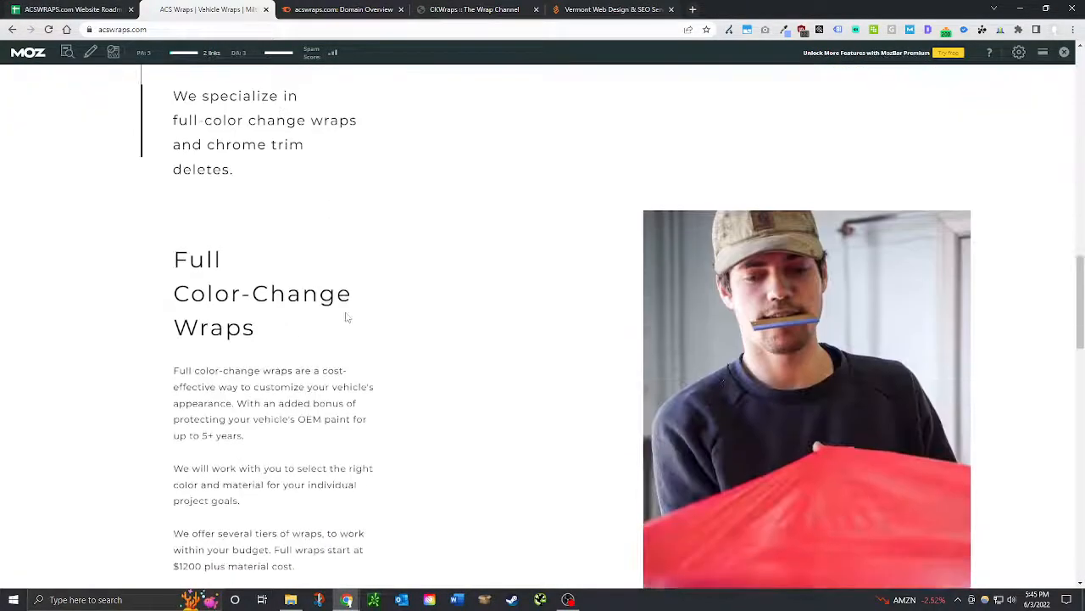
scroll(346, 315, "down", 6)
scroll(347, 340, "up", 12)
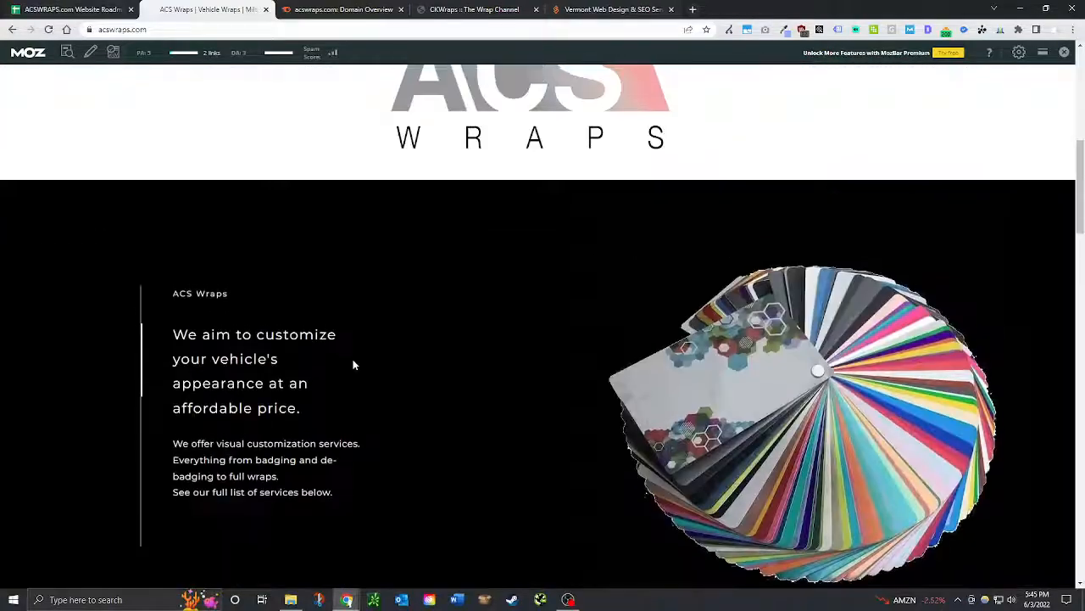
scroll(356, 360, "up", 5)
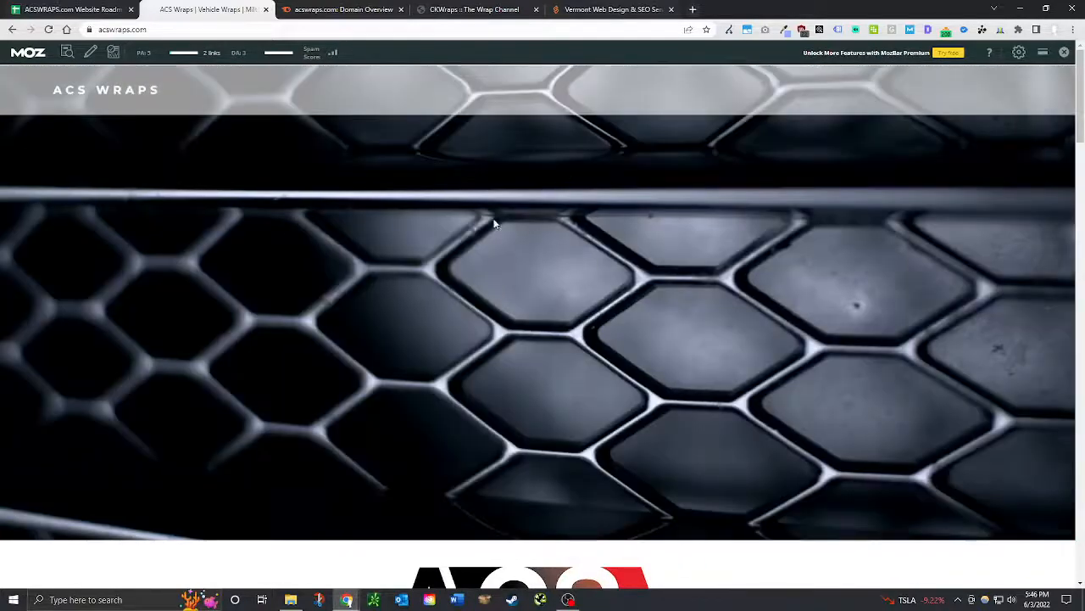
Examine where the ACS Wraps homepage places its footer phone number and first Schedule Now button relative to the top banner.
scroll(1042, 142, "down", 20)
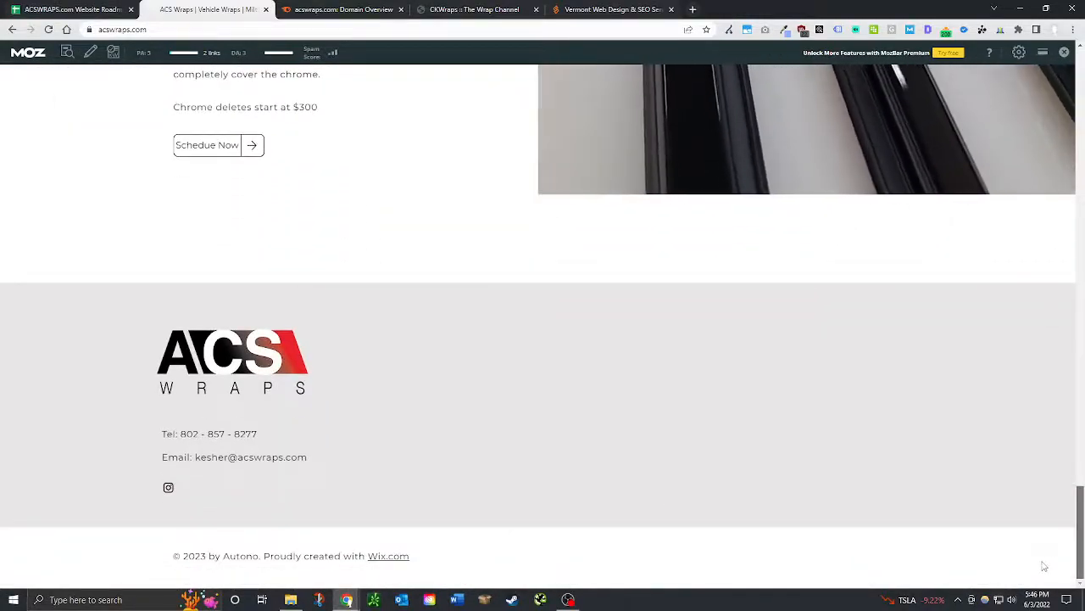
scroll(1036, 547, "up", 1)
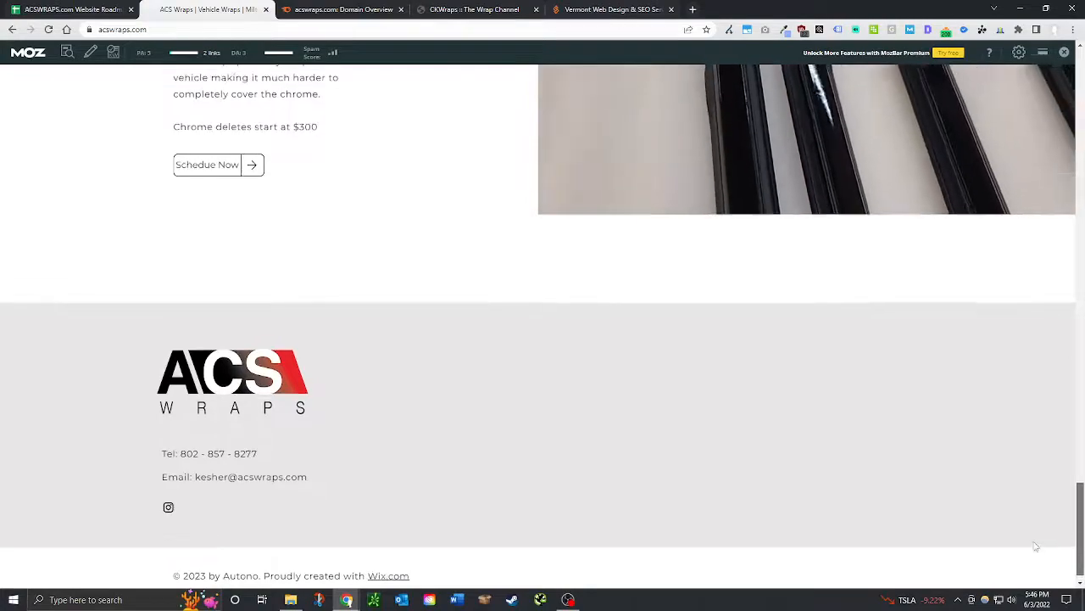
scroll(1036, 547, "up", 20)
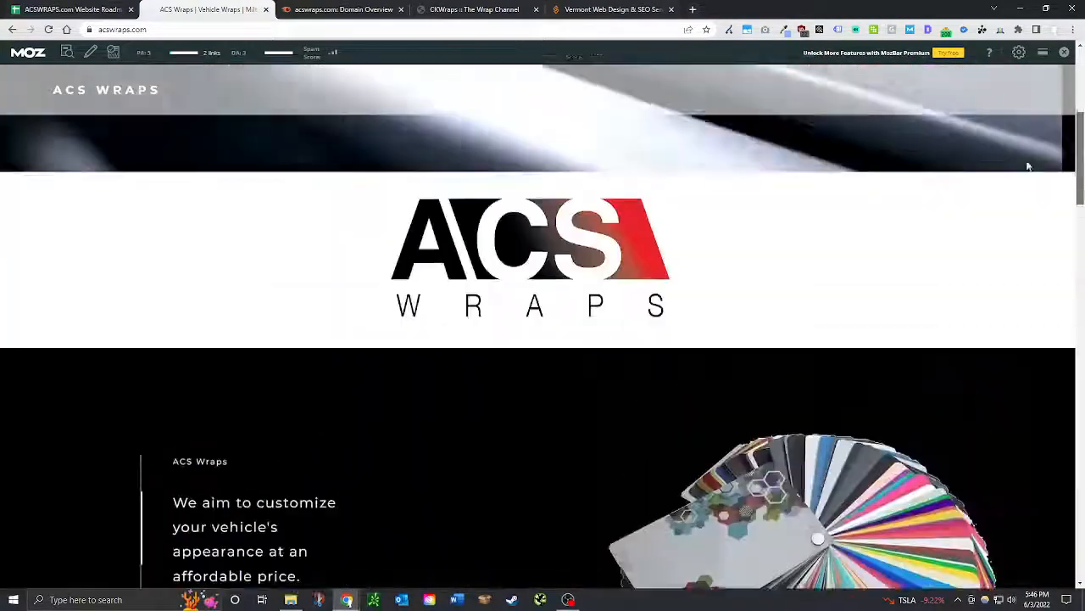
scroll(1028, 152, "up", 2)
scroll(1013, 245, "down", 7)
scroll(1010, 254, "down", 2)
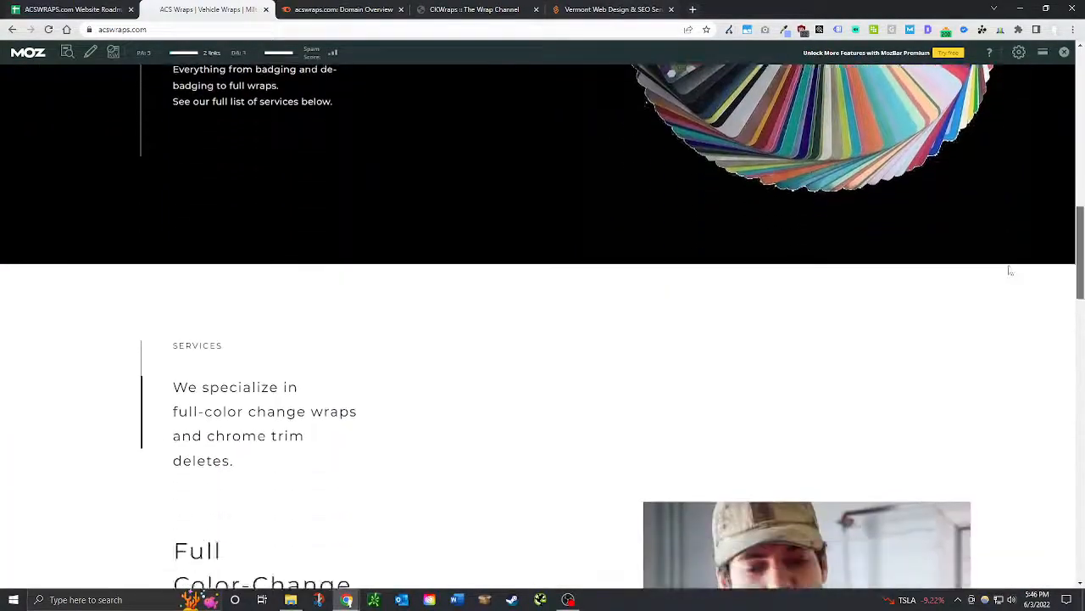
scroll(1010, 271, "down", 6)
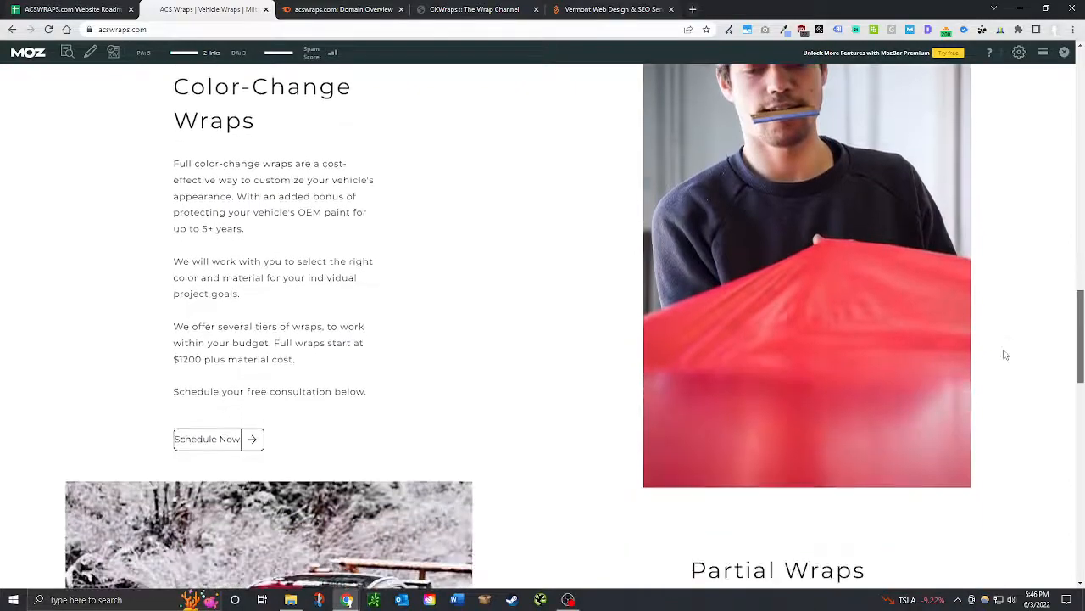
scroll(1005, 354, "up", 15)
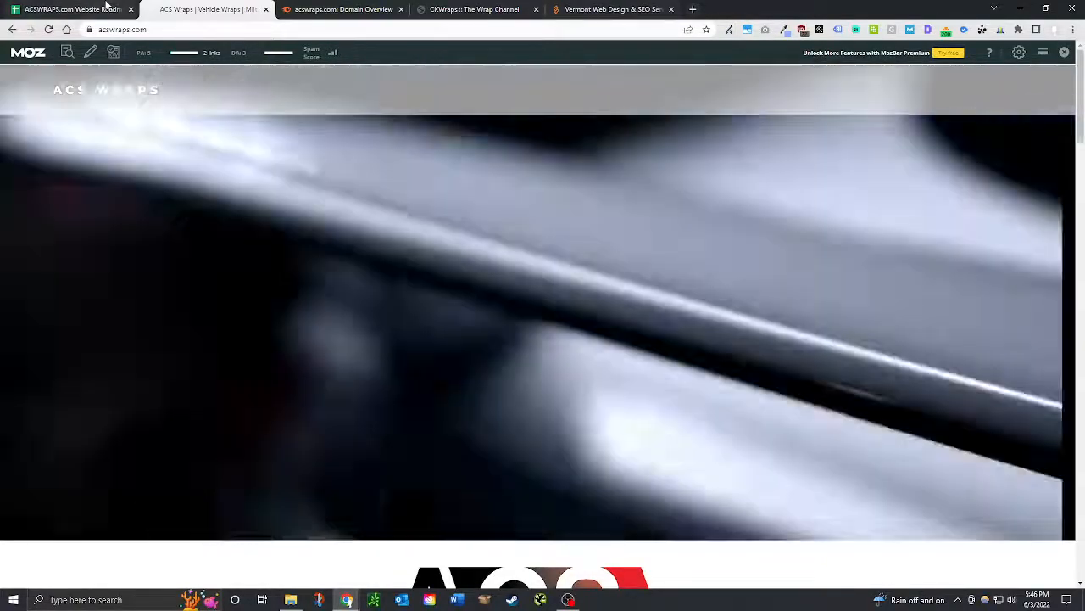
key("ctrl+shift+Tab")
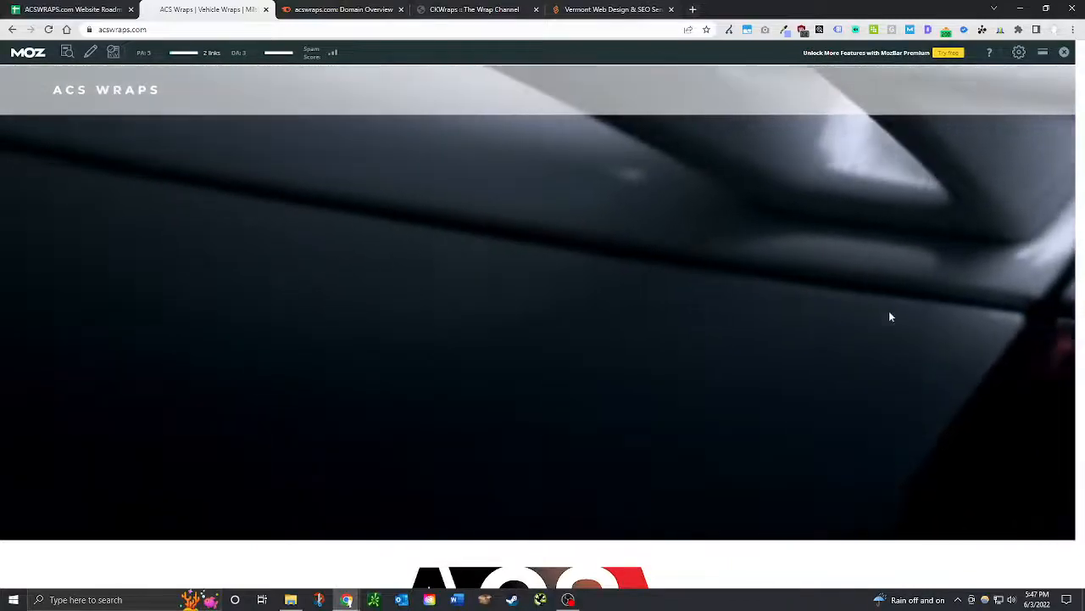
Examine the ACS Wraps homepage from the banner to the Partial Wraps section for how well its action buttons stand out.
scroll(725, 343, "down", 5)
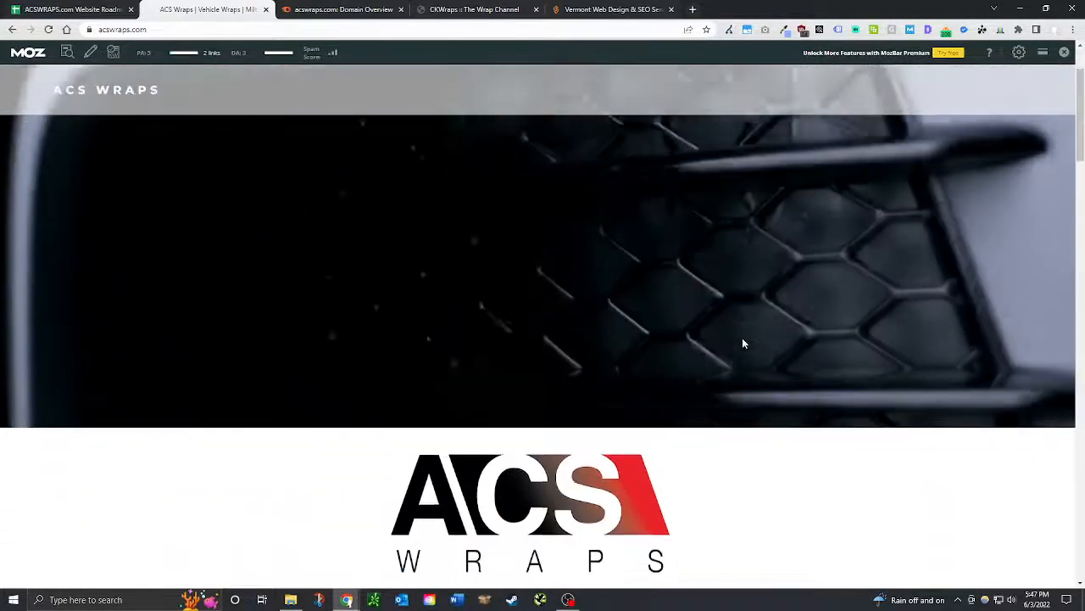
scroll(738, 350, "up", 3)
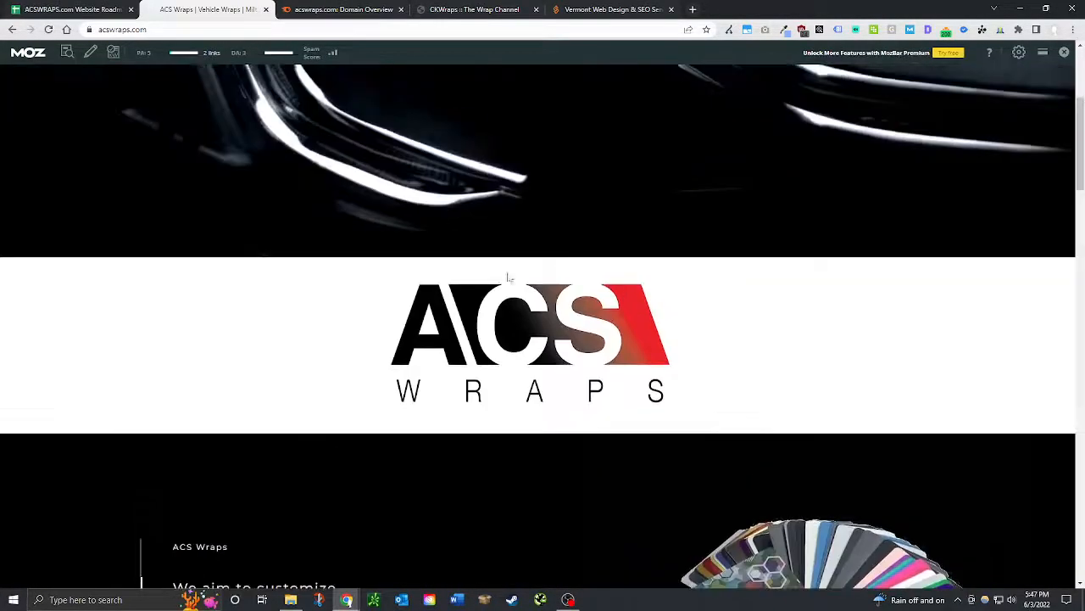
scroll(689, 268, "down", 4)
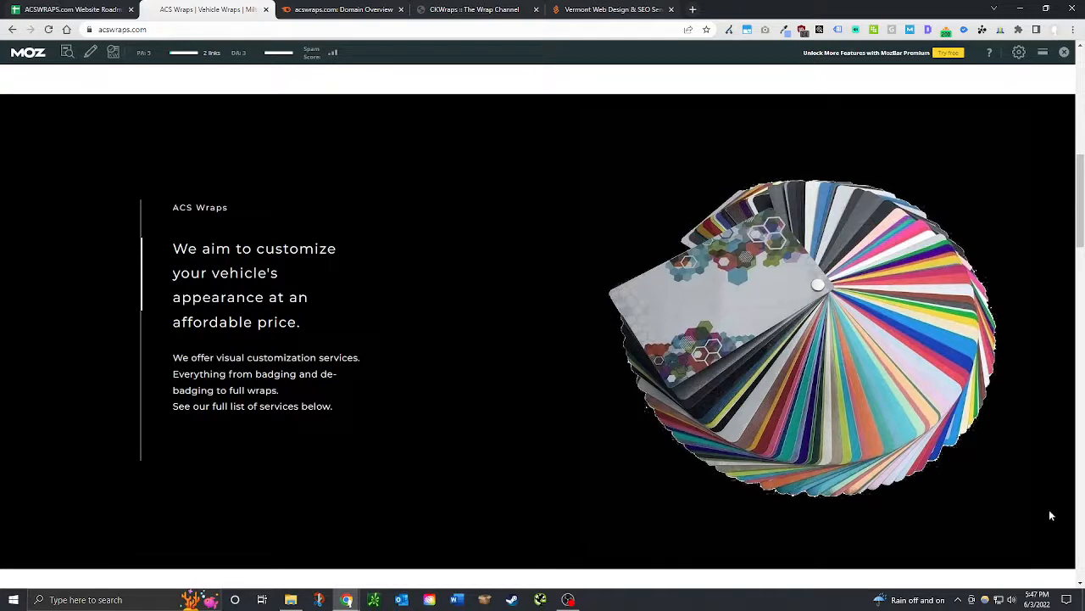
scroll(693, 441, "down", 3)
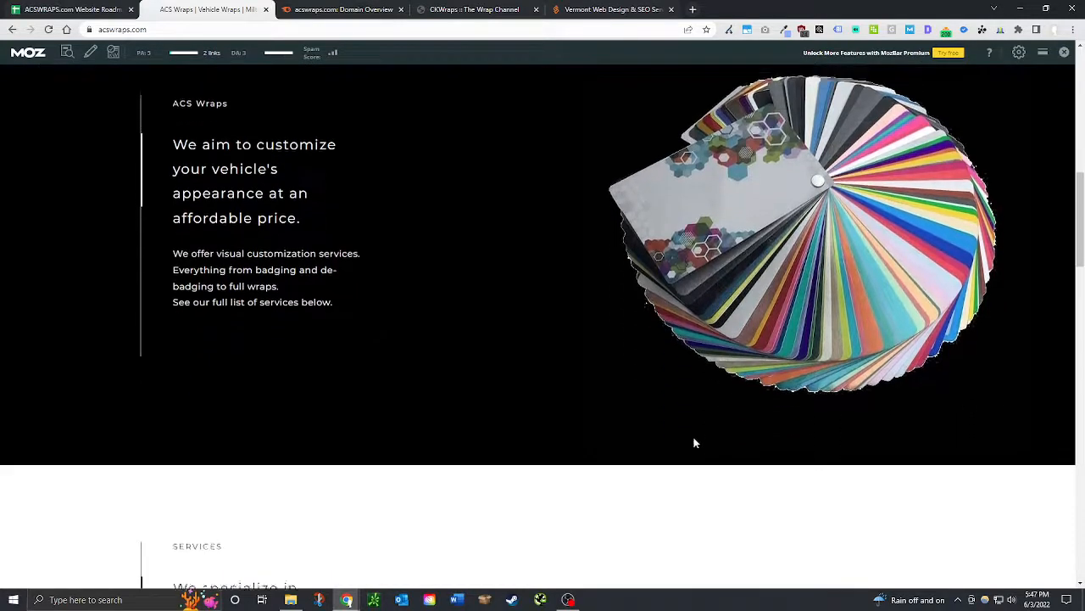
scroll(540, 438, "down", 5)
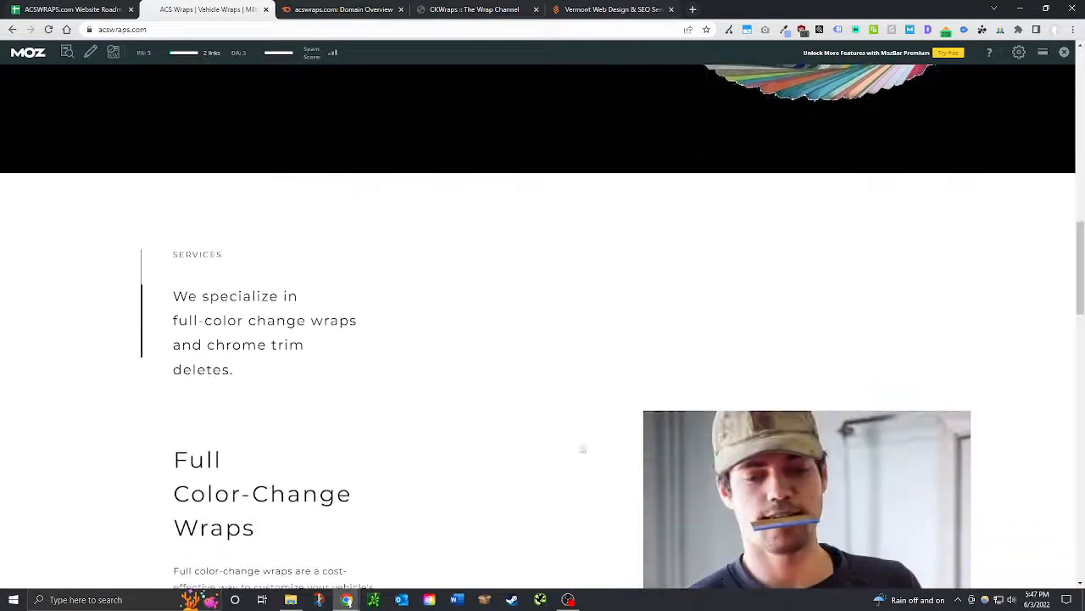
scroll(501, 392, "down", 6)
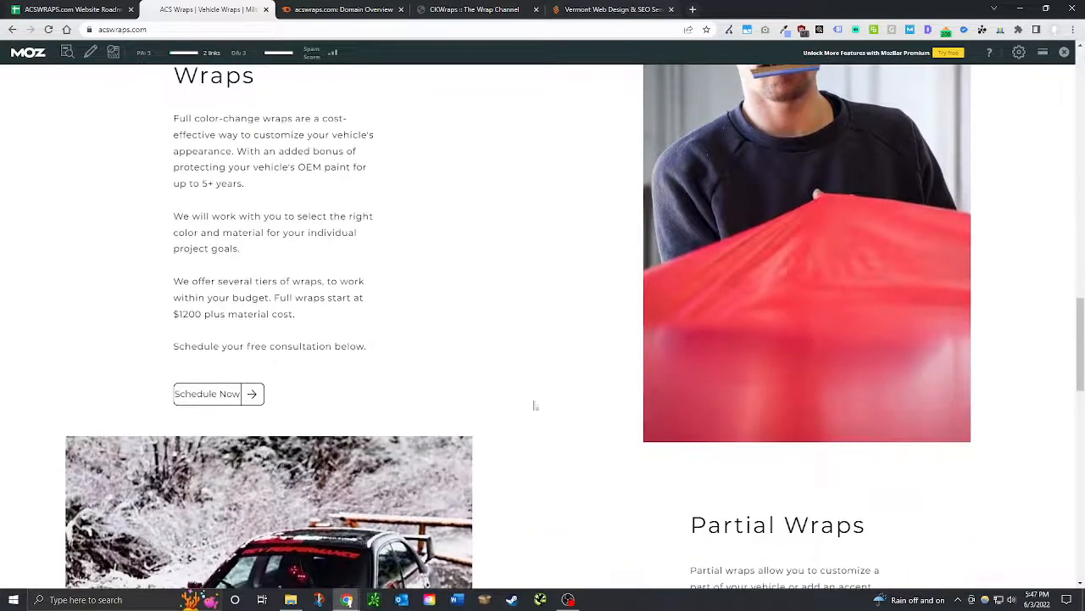
scroll(591, 411, "down", 4)
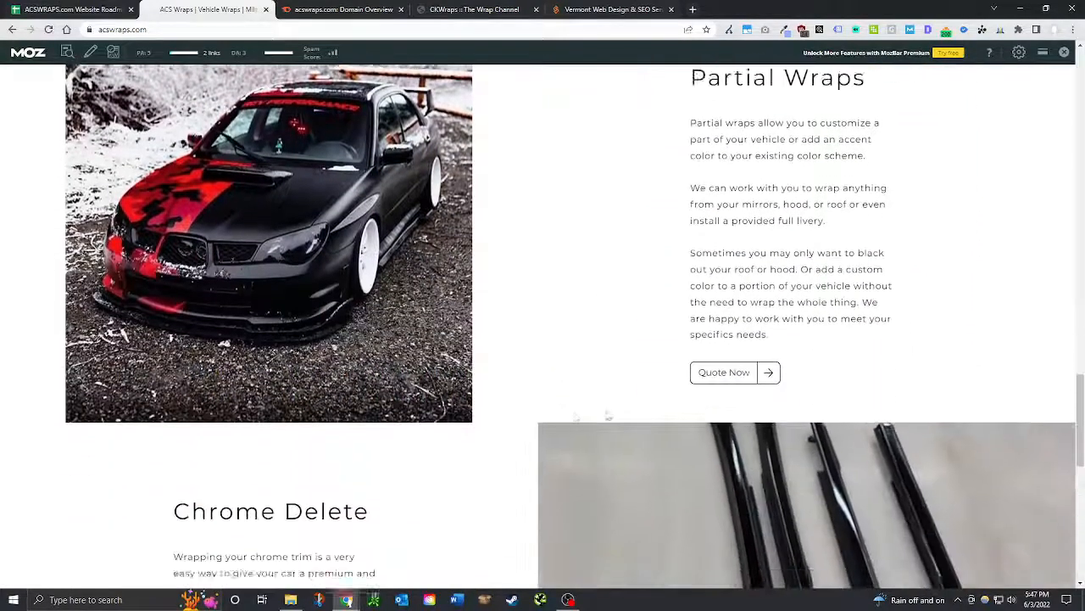
scroll(861, 505, "up", 3)
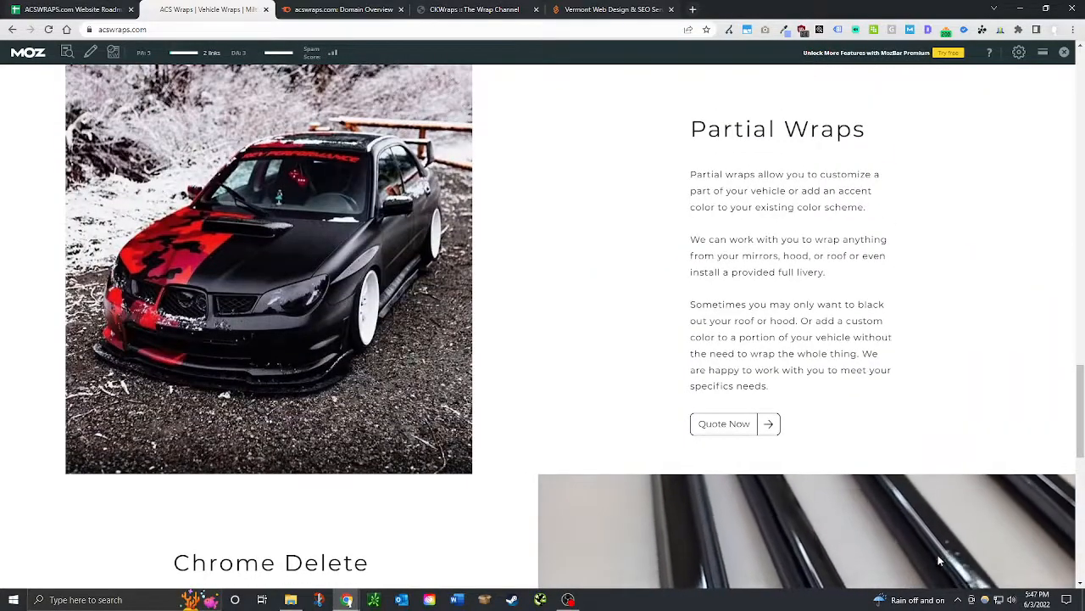
Check the link targets of the Schedule Now and Quote Now buttons in the service sections and review the footer contact details.
scroll(584, 461, "up", 6)
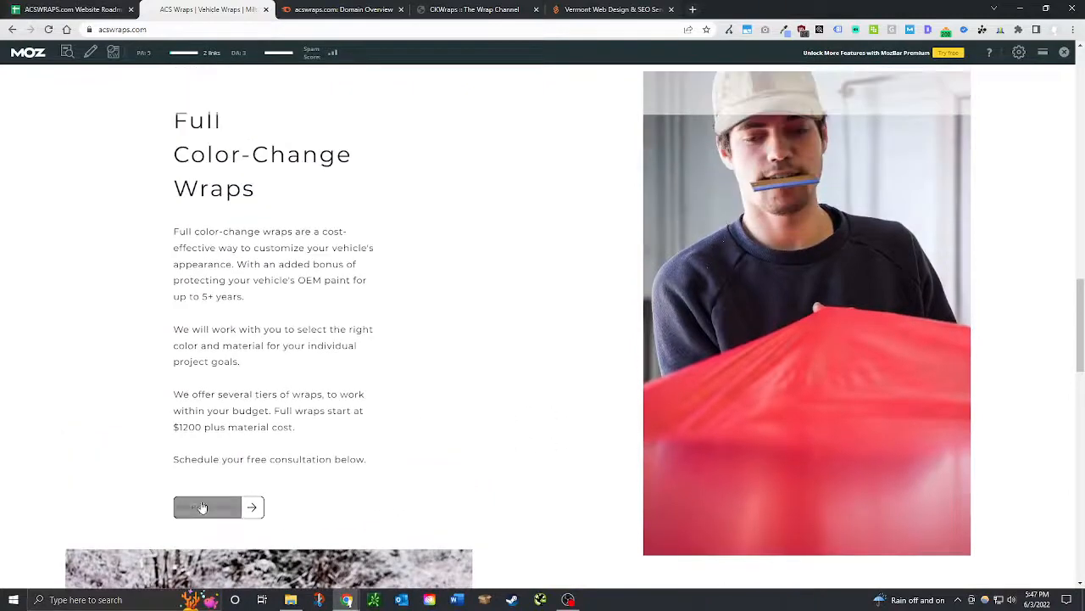
scroll(463, 373, "down", 2)
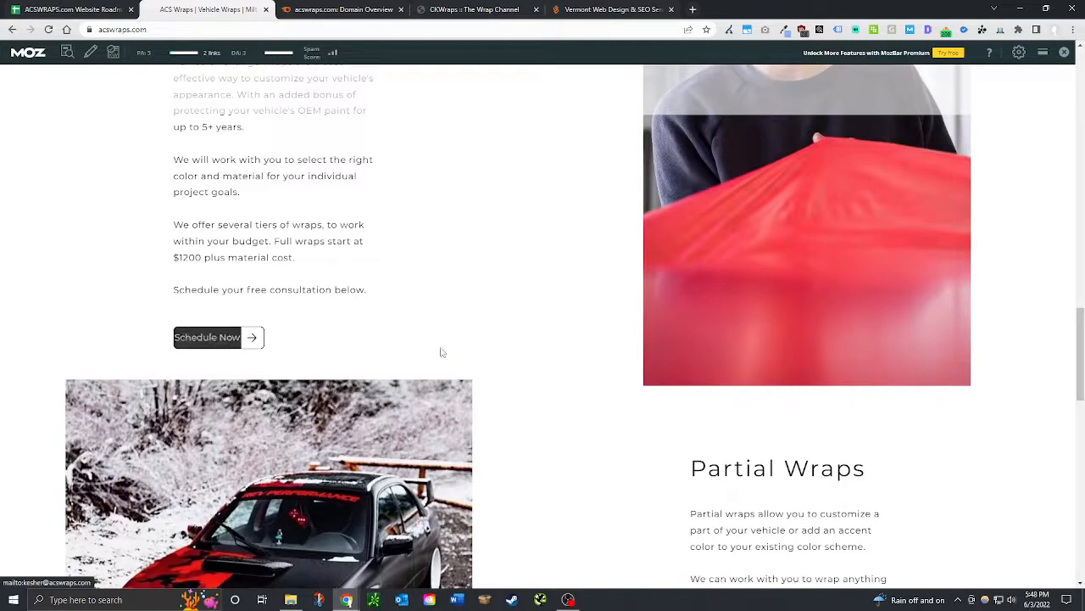
scroll(545, 422, "down", 6)
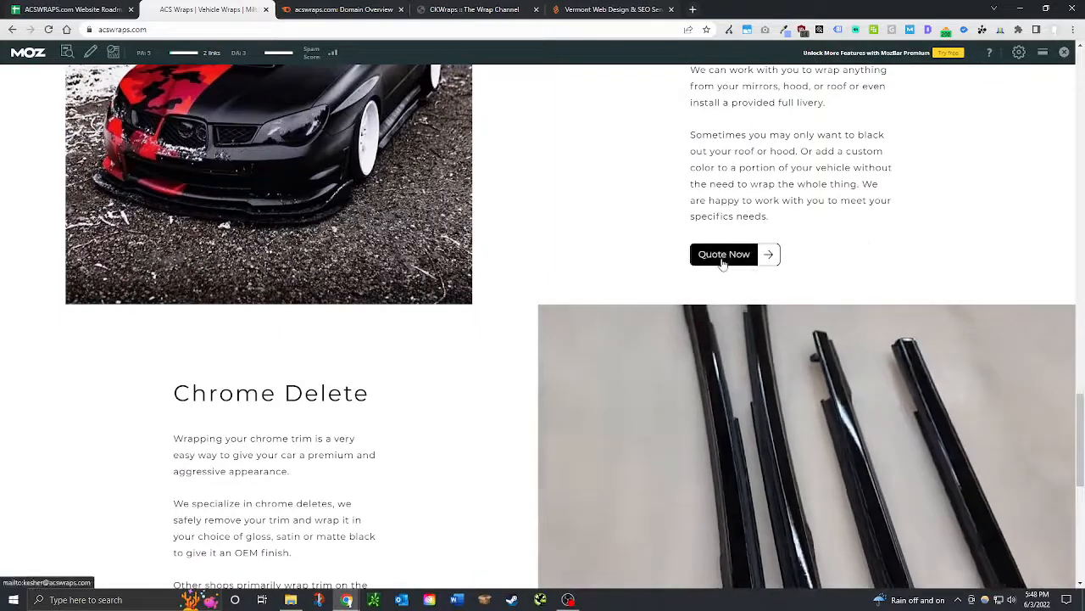
scroll(497, 402, "down", 4)
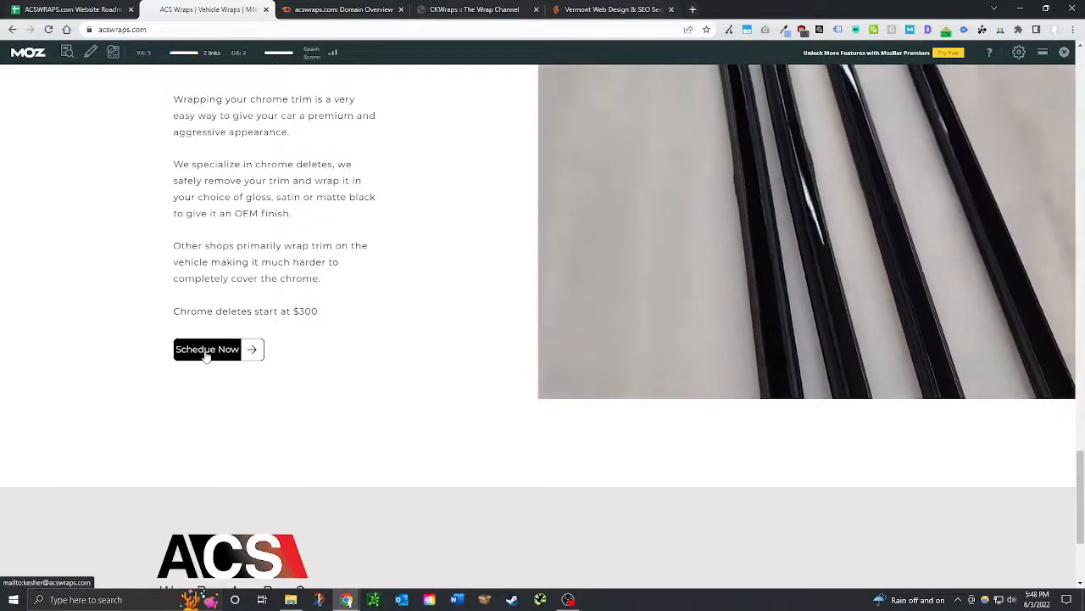
scroll(351, 401, "down", 1)
scroll(497, 446, "down", 2)
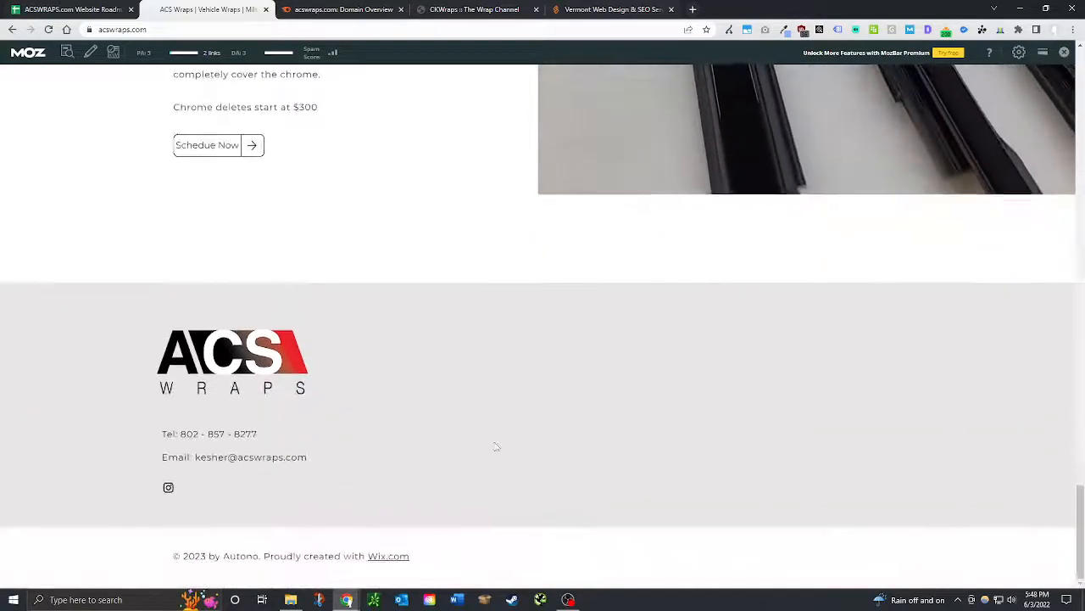
scroll(472, 441, "up", 12)
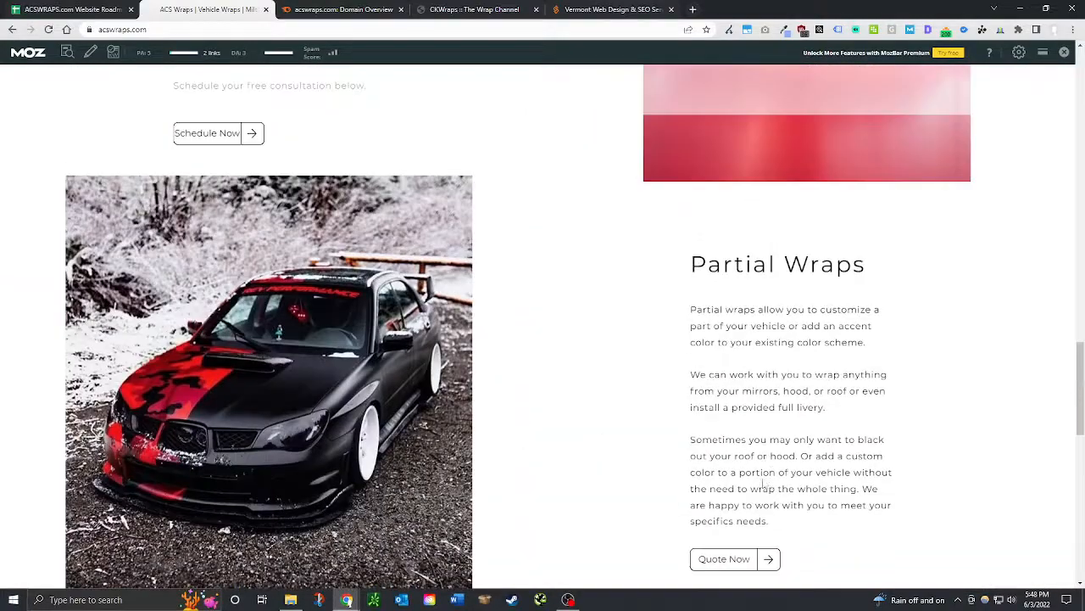
scroll(263, 343, "up", 2)
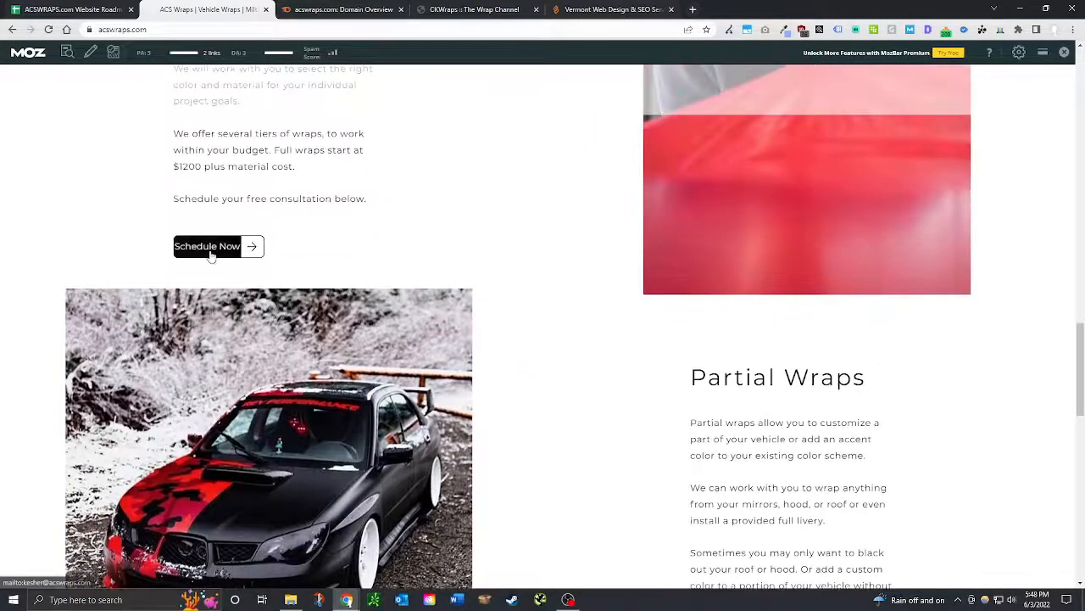
Examine how far the Schedule Now button under Full Color-Change Wraps sits from the ACS Wraps homepage's top banner.
scroll(313, 353, "up", 2)
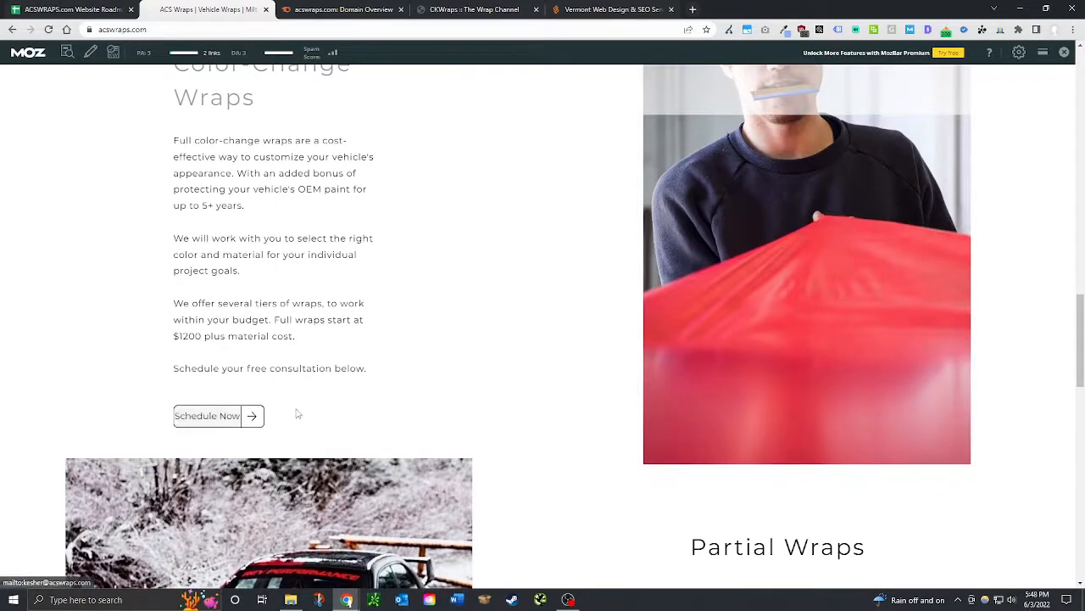
scroll(476, 378, "up", 5)
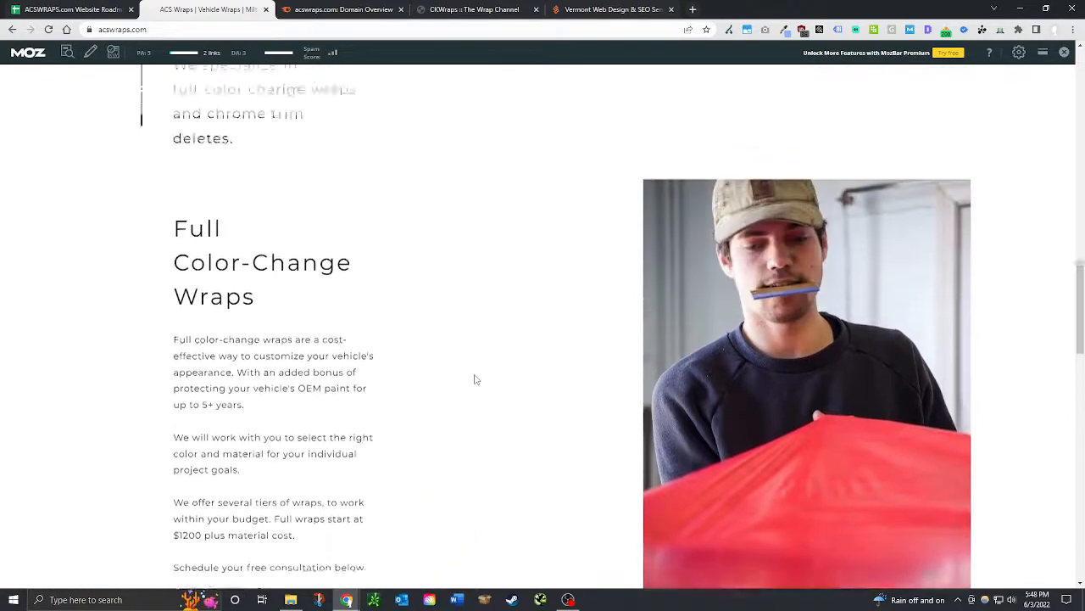
scroll(476, 380, "up", 3)
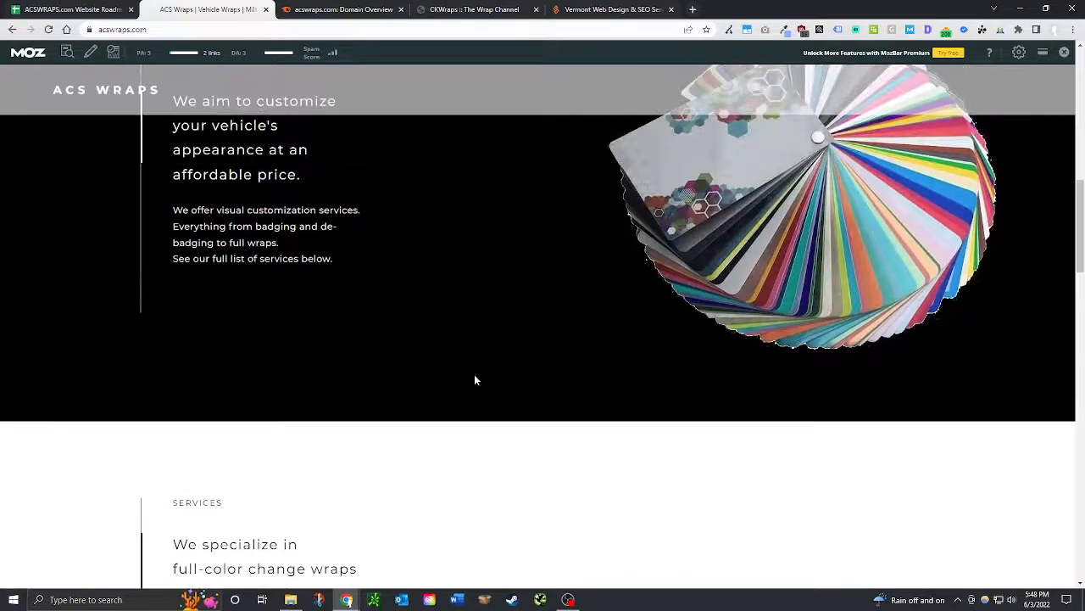
scroll(475, 380, "up", 3)
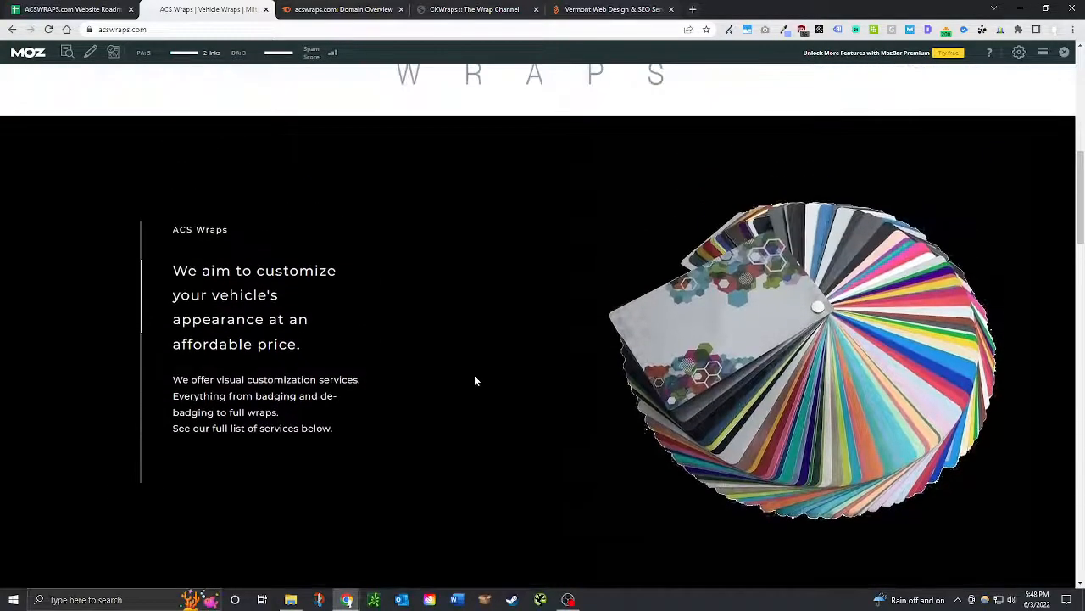
scroll(475, 381, "up", 6)
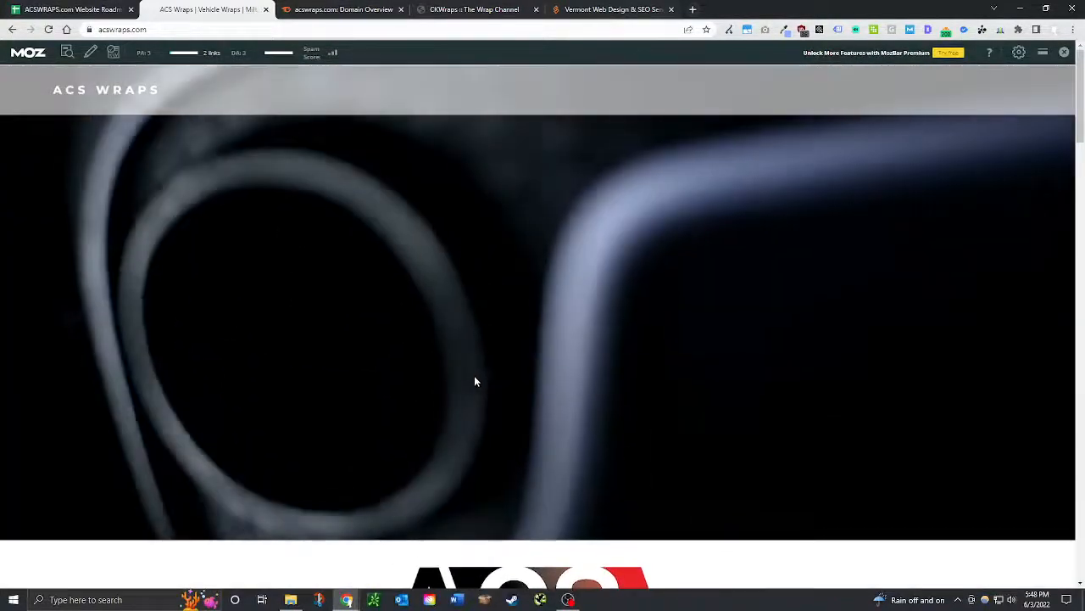
scroll(469, 393, "down", 10)
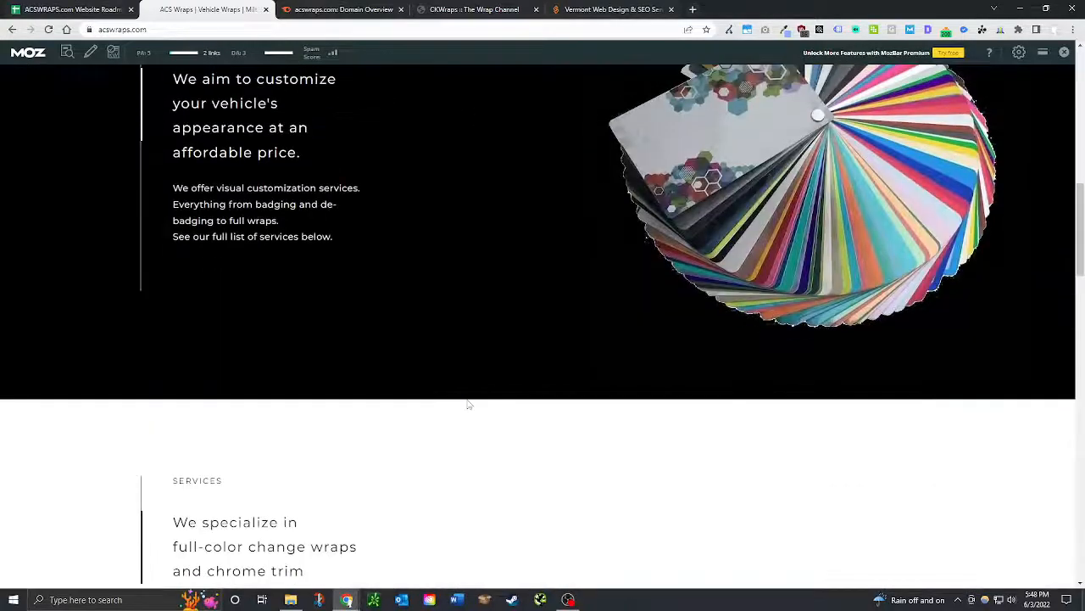
scroll(469, 405, "down", 10)
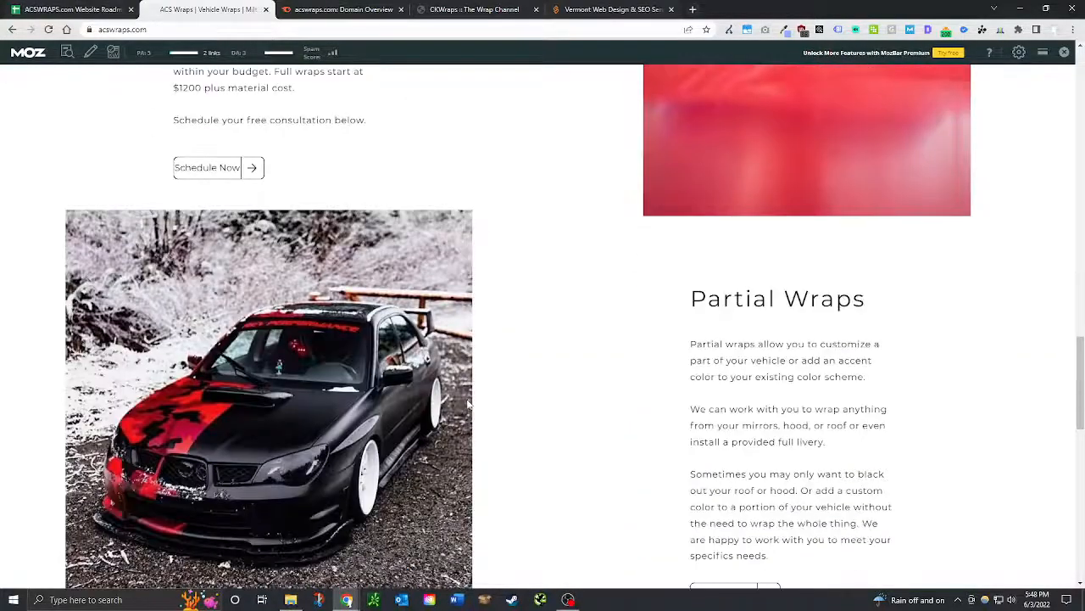
Examine the Schedule Now button under Full Color-Change Wraps and the Quote Now button under Partial Wraps.
scroll(393, 390, "up", 3)
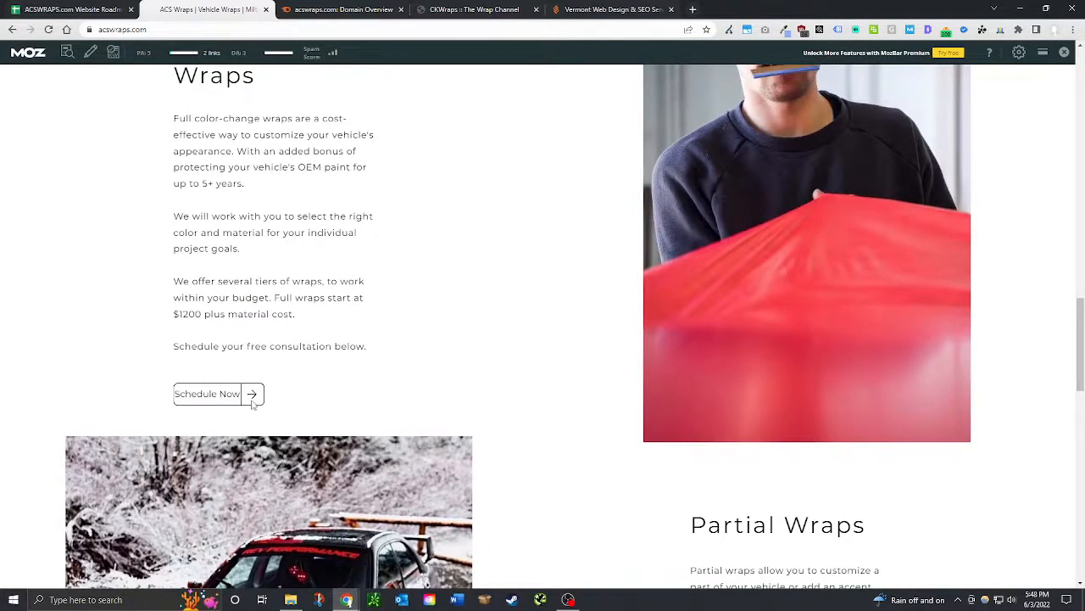
scroll(399, 373, "up", 2)
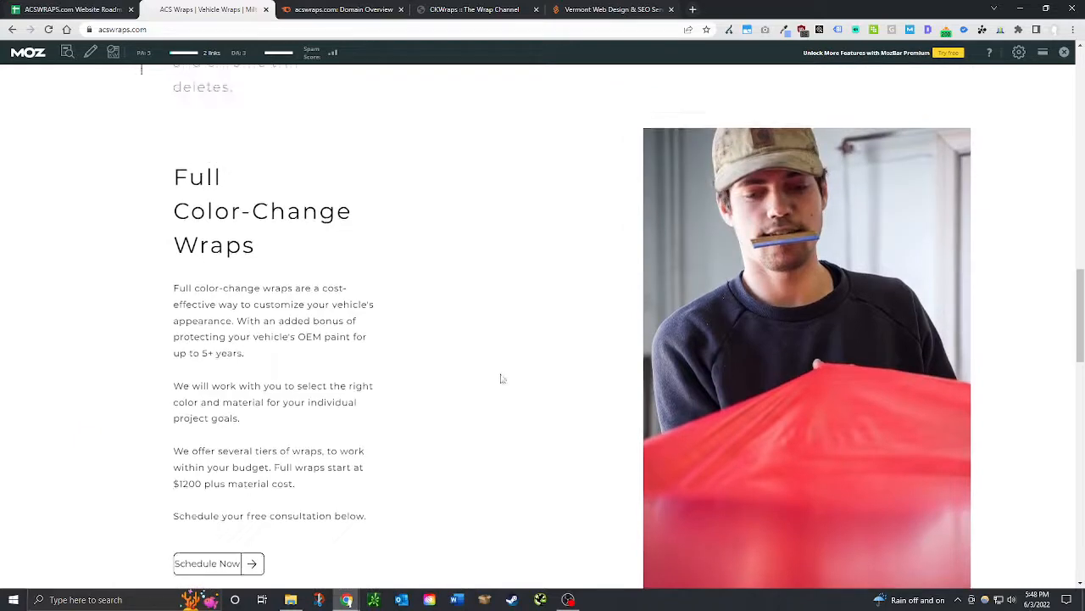
scroll(501, 378, "down", 2)
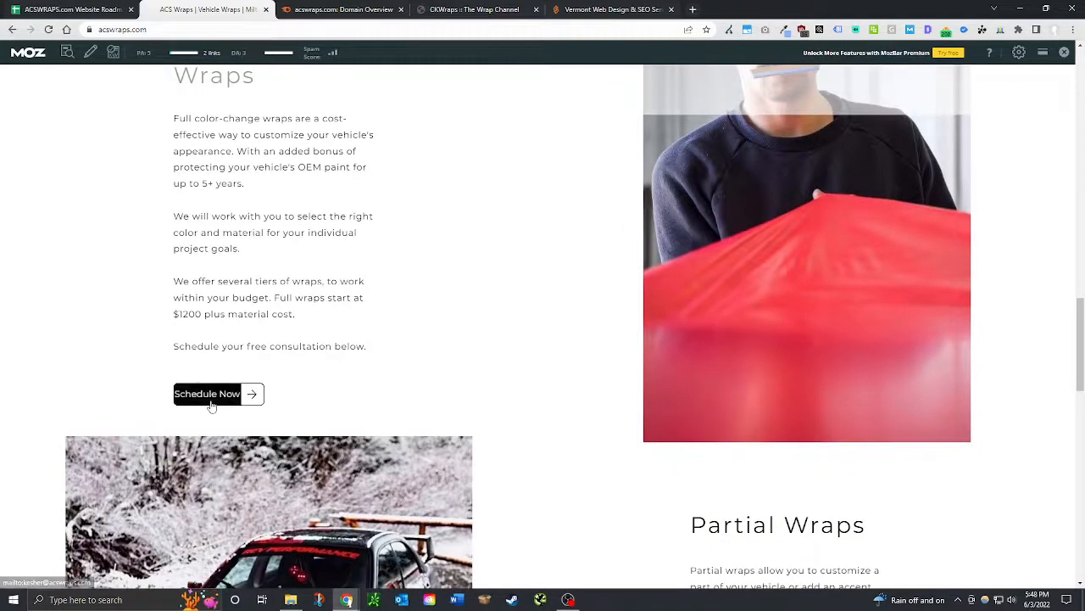
scroll(196, 289, "down", 2)
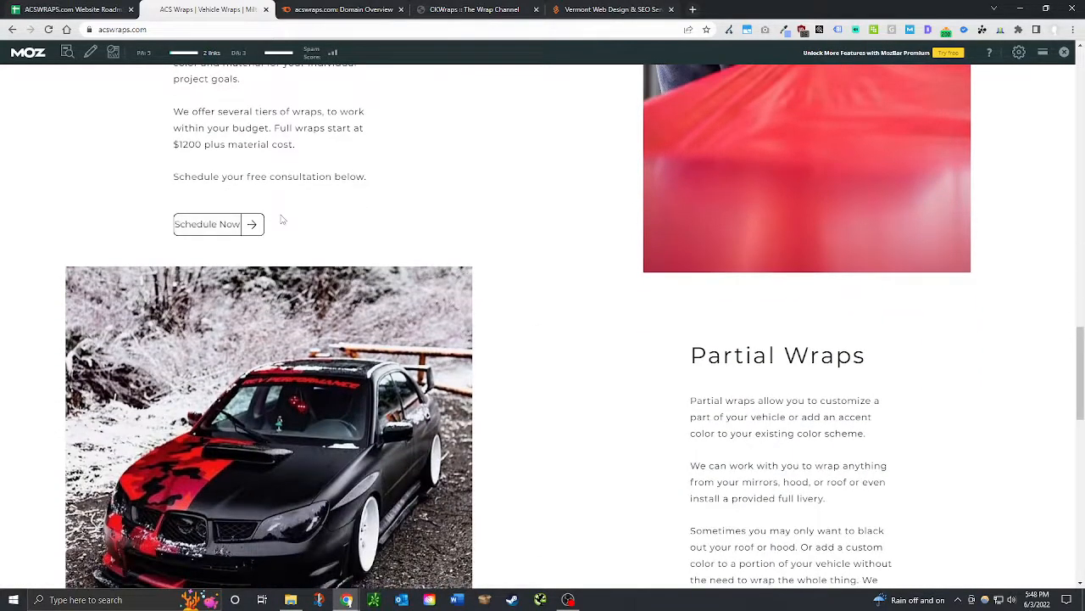
scroll(557, 351, "down", 5)
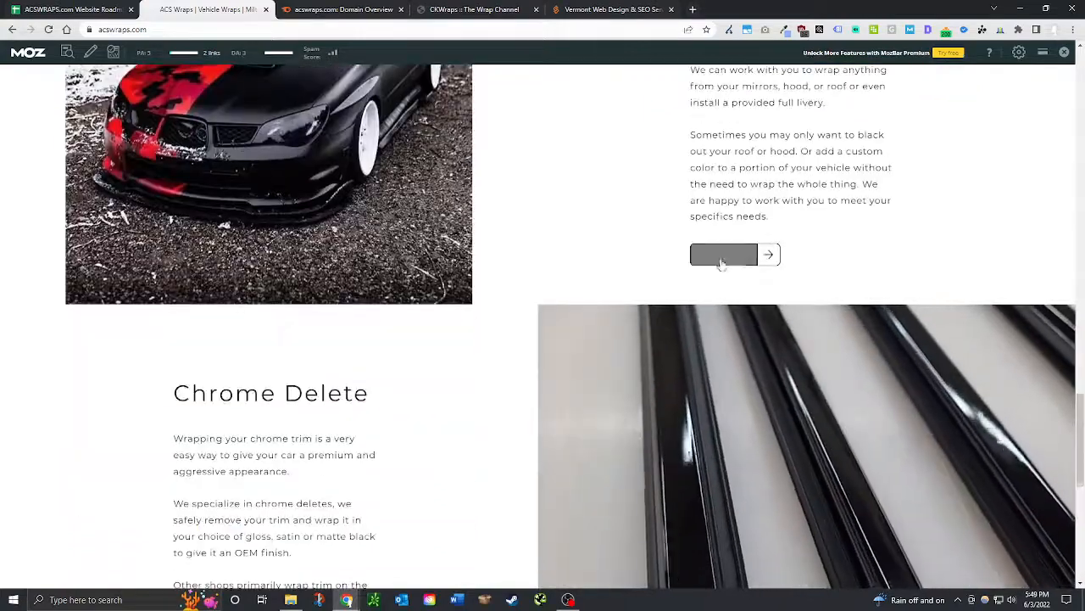
scroll(642, 368, "up", 5)
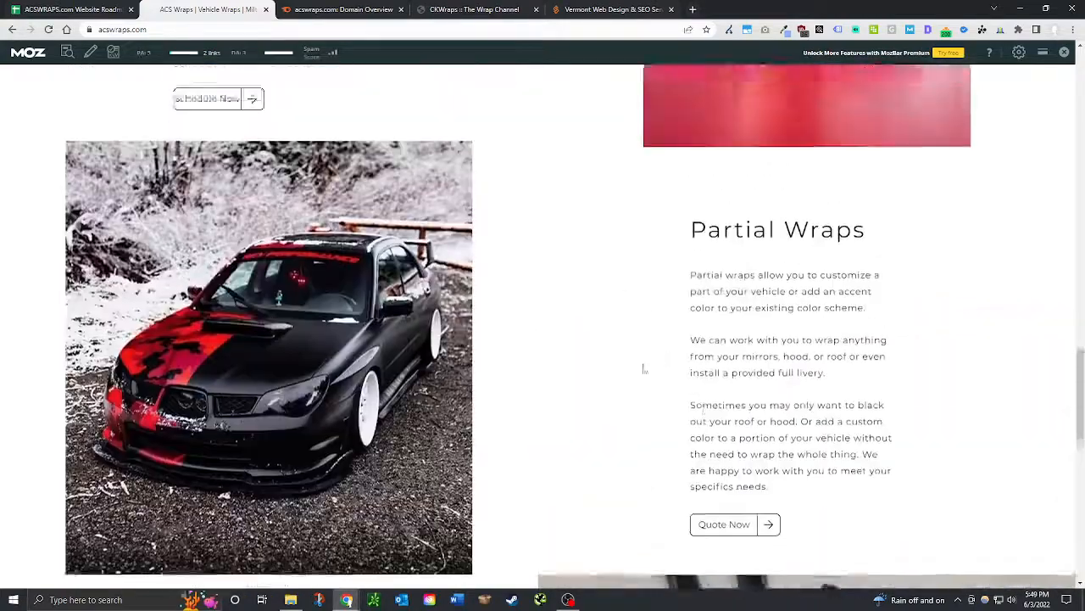
Examine the ACS Wraps homepage banner and logo area for a call to action or form.
scroll(599, 419, "up", 15)
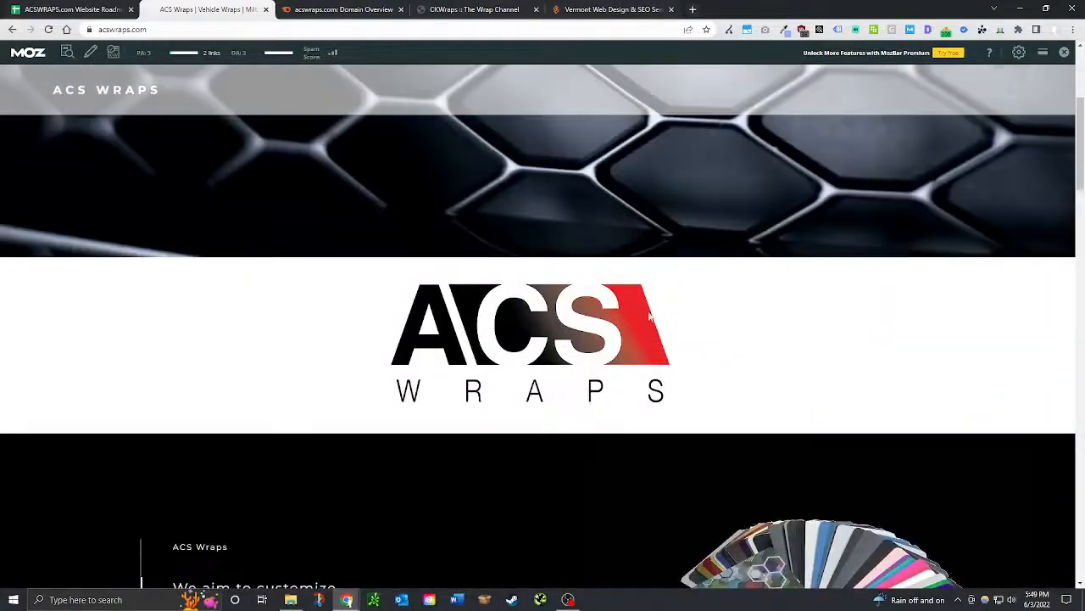
scroll(705, 339, "down", 2)
scroll(673, 358, "up", 5)
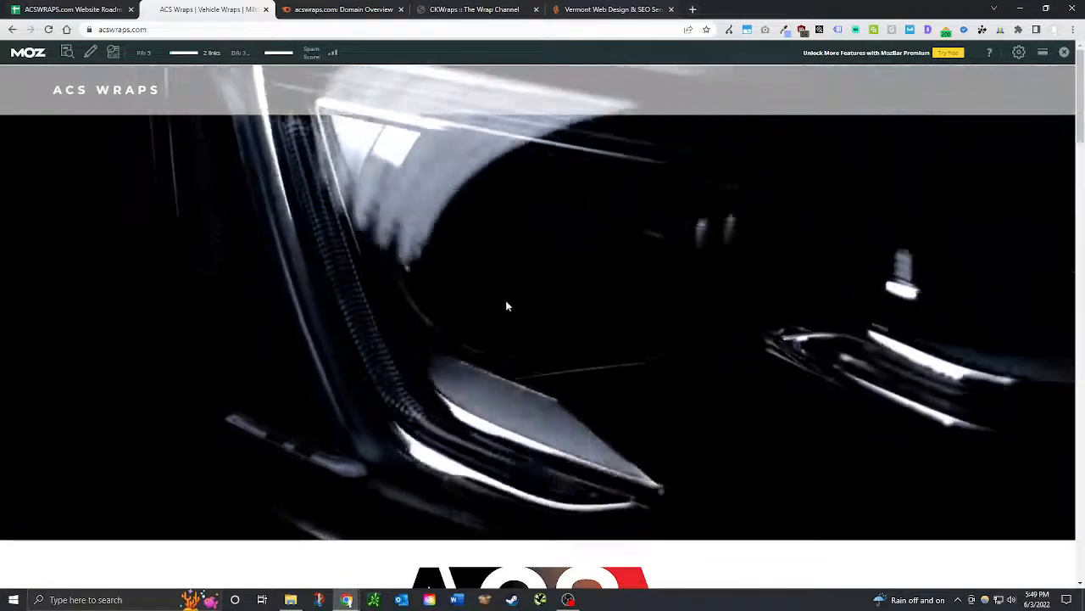
scroll(619, 490, "down", 1)
scroll(703, 416, "down", 2)
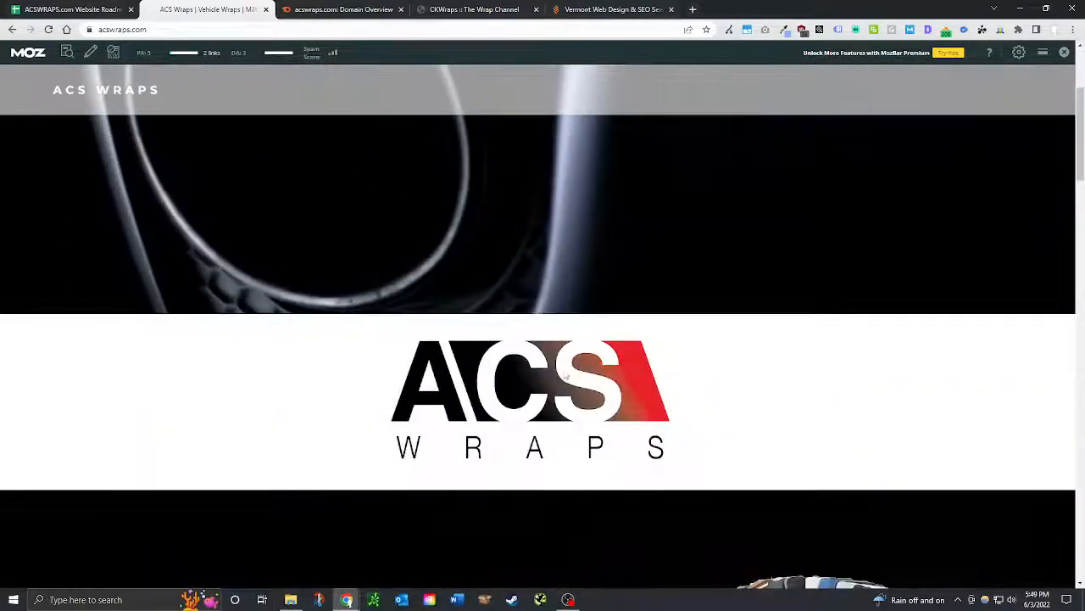
Test the Schedule Now button under Full Color-Change Wraps and compare it with the buttons under Partial Wraps and Chrome Delete.
scroll(453, 399, "down", 7)
scroll(474, 415, "down", 12)
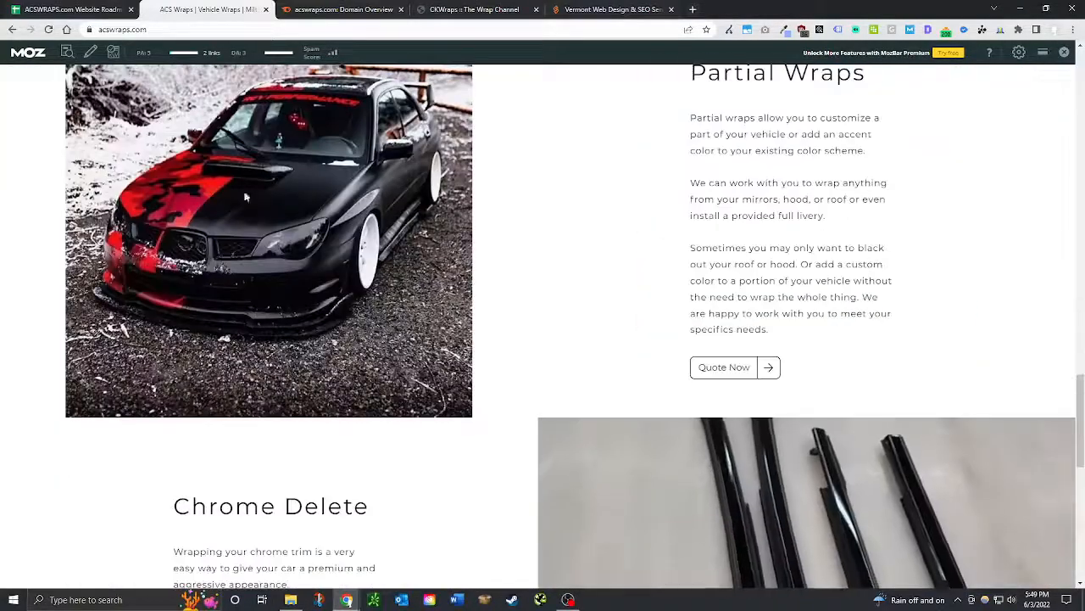
scroll(199, 167, "up", 3)
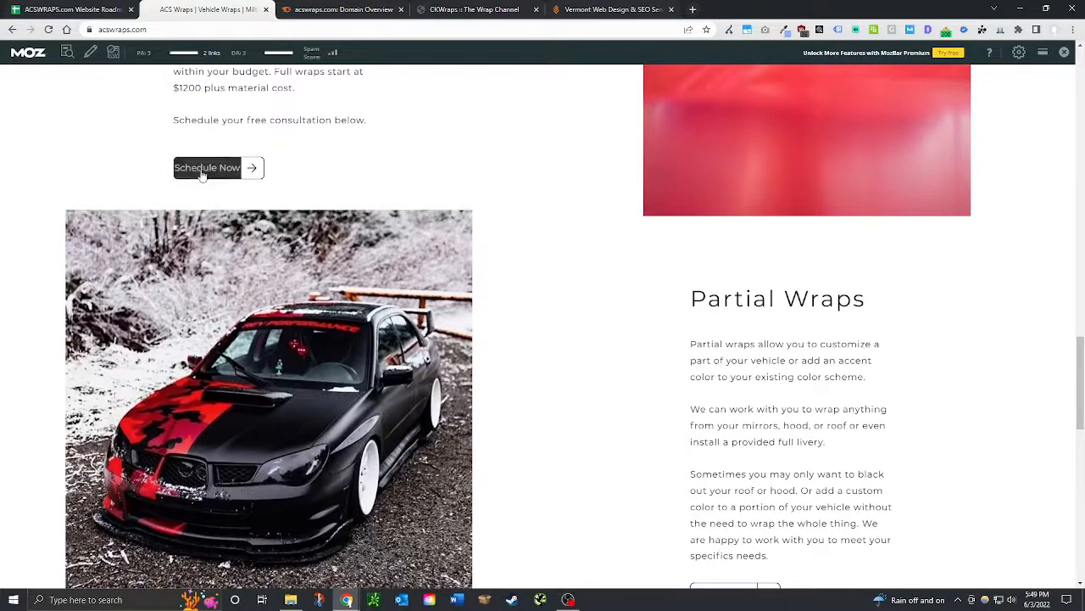
left_click(217, 164)
scroll(581, 358, "down", 3)
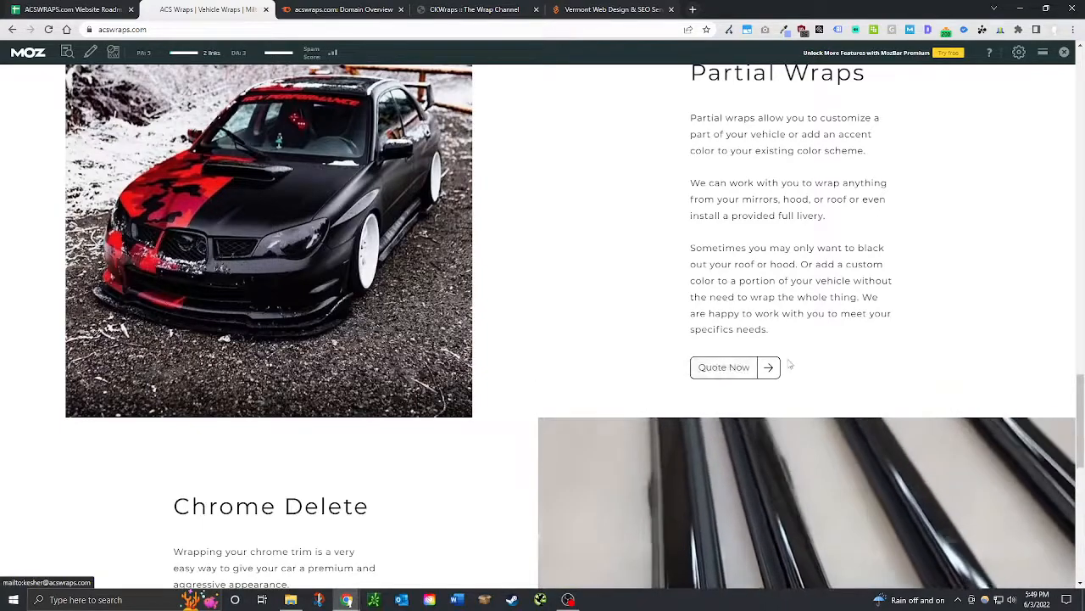
scroll(527, 378, "down", 5)
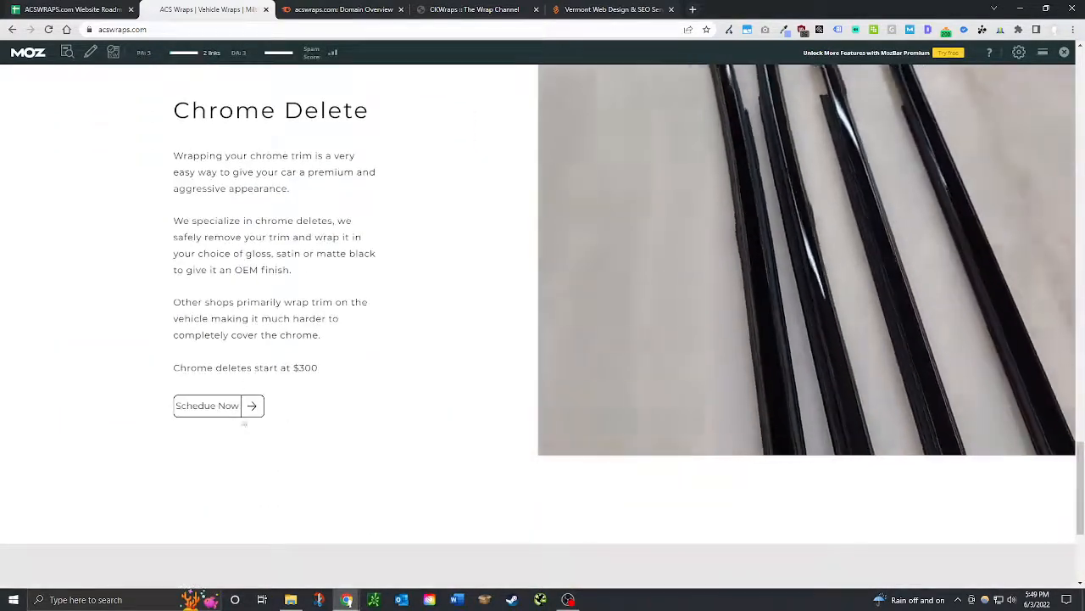
scroll(528, 460, "up", 15)
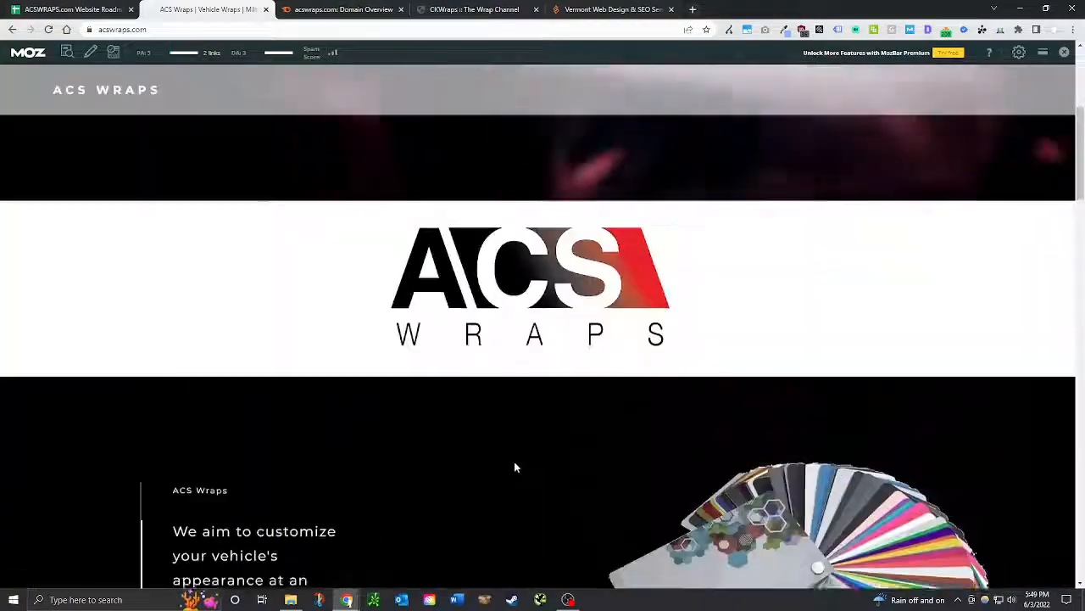
scroll(514, 467, "up", 4)
In the Website Roadmap sheet, mark all five Website Forms items with z in D36:D40.
left_click(89, 9)
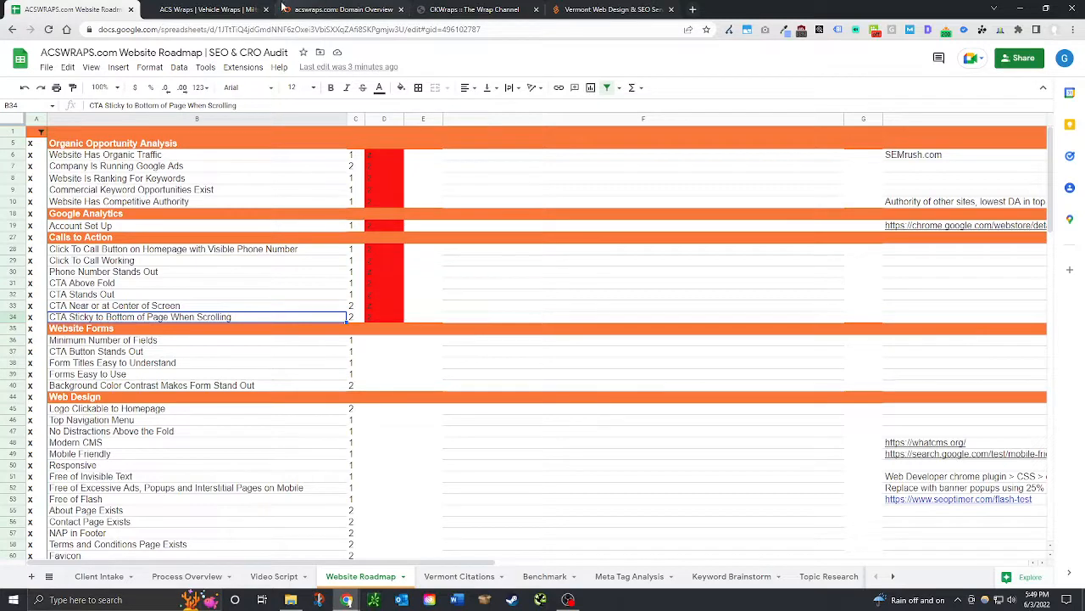
left_click(389, 343)
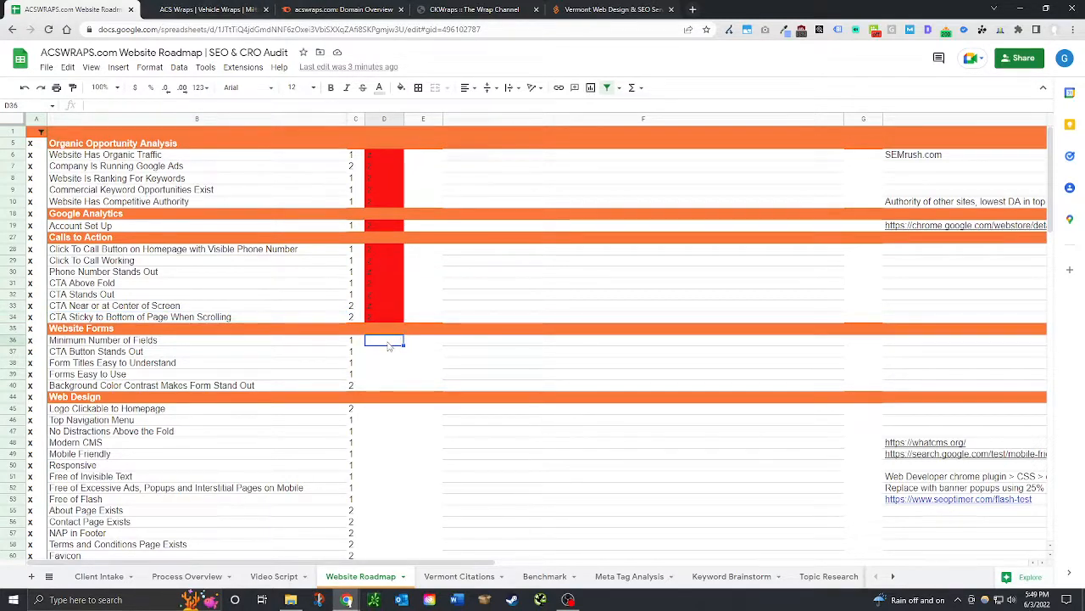
type("x")
key("Return")
key("Up")
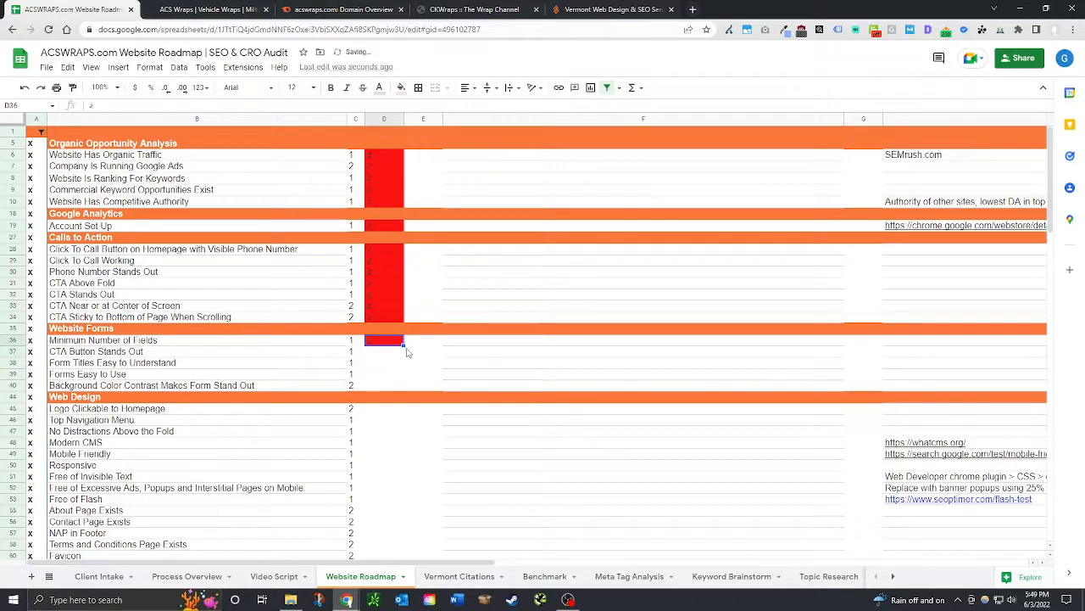
left_click_drag(397, 384, 397, 386)
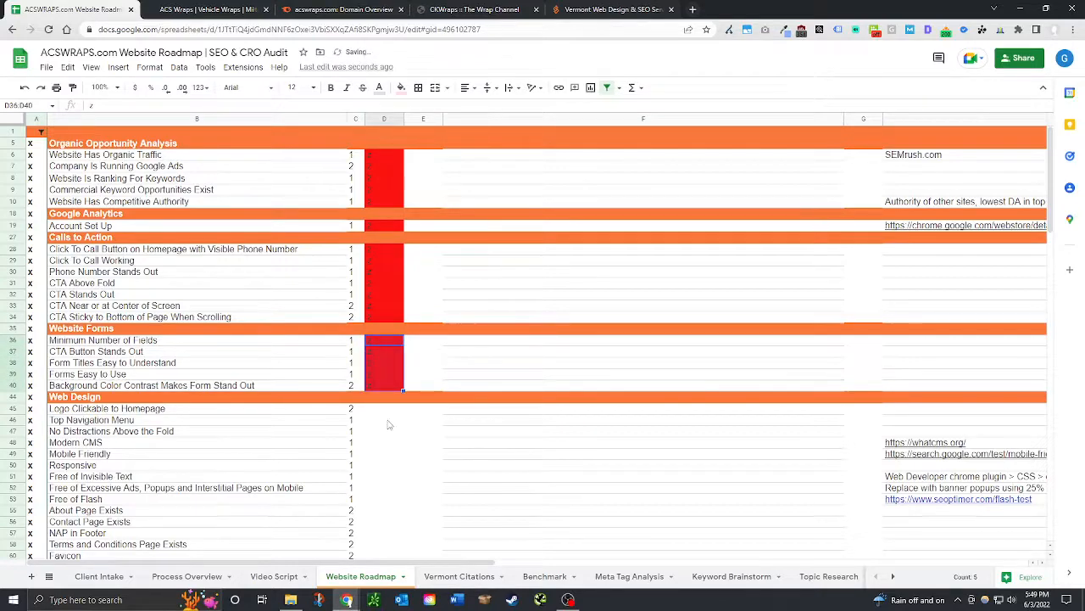
Review the Logo Clickable to Homepage and Top Navigation Menu items under Web Design, and switch to the Vermont Web Design site.
left_click(386, 410)
scroll(394, 447, "down", 2)
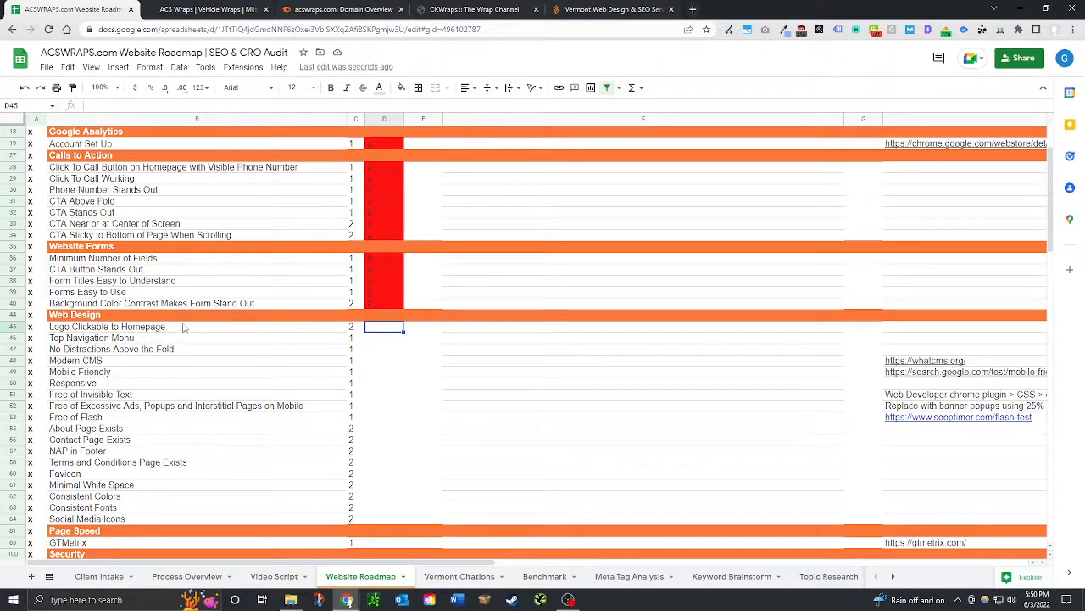
left_click(390, 338)
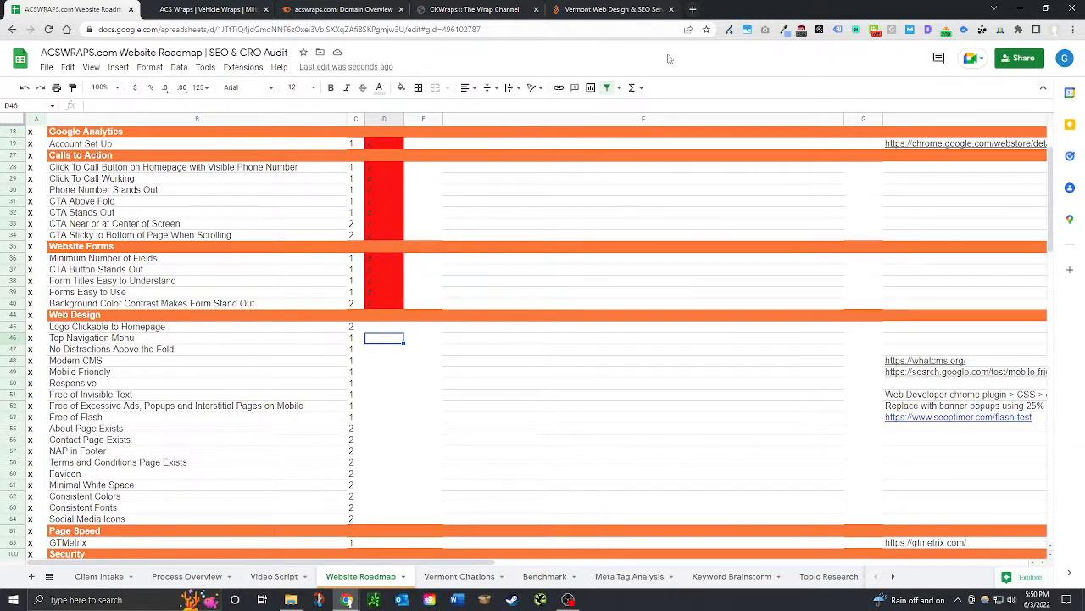
left_click(612, 9)
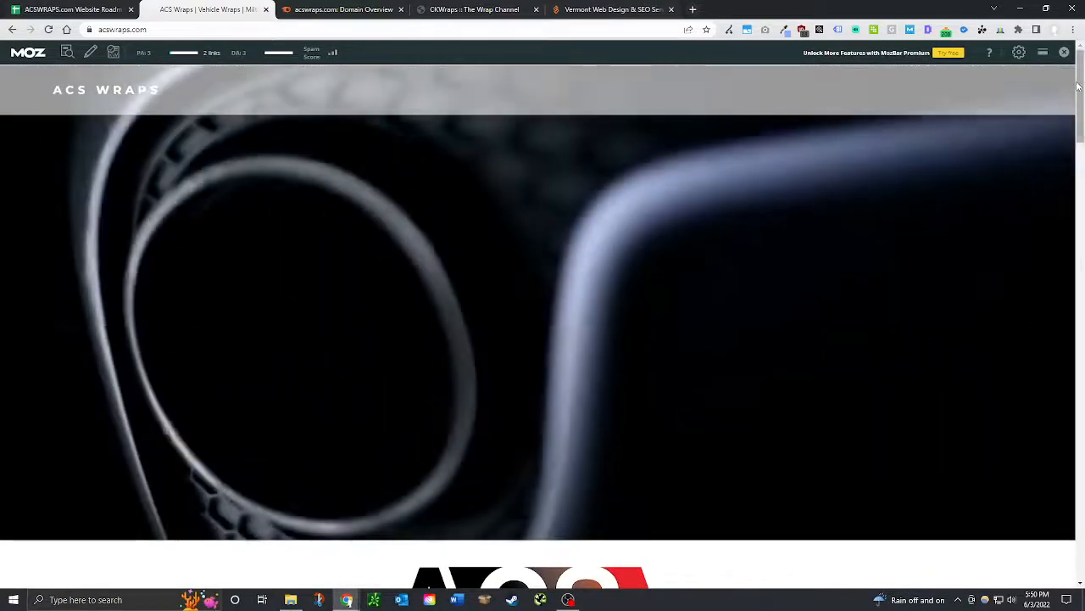
Examine the ACS Wraps homepage from footer to header for a navigation menu and how its service sections are reached.
scroll(1073, 80, "down", 8)
left_click_drag(1084, 221, 1081, 529)
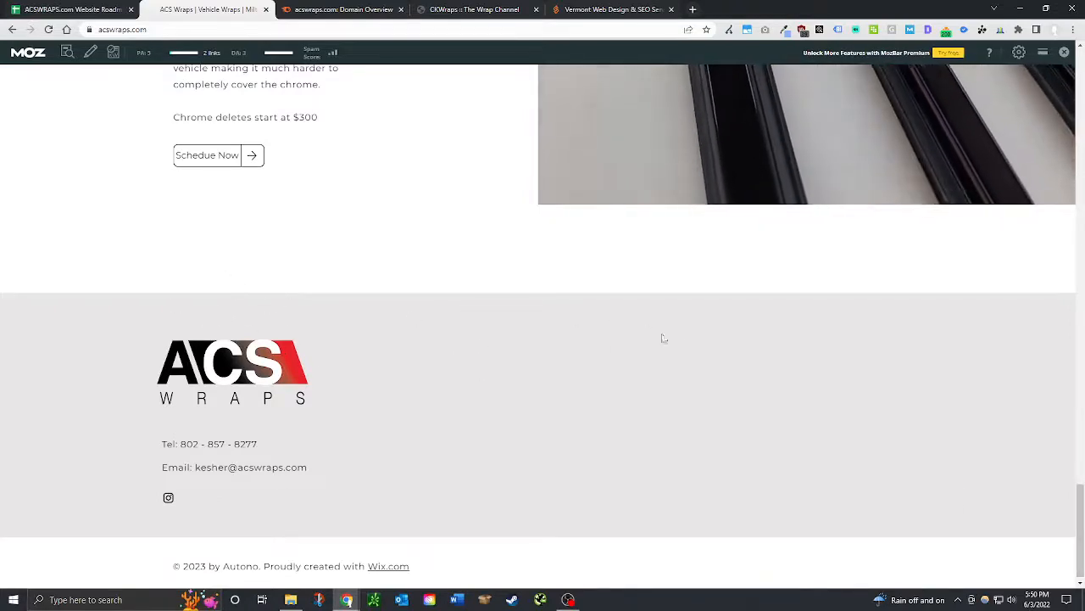
scroll(422, 371, "up", 5)
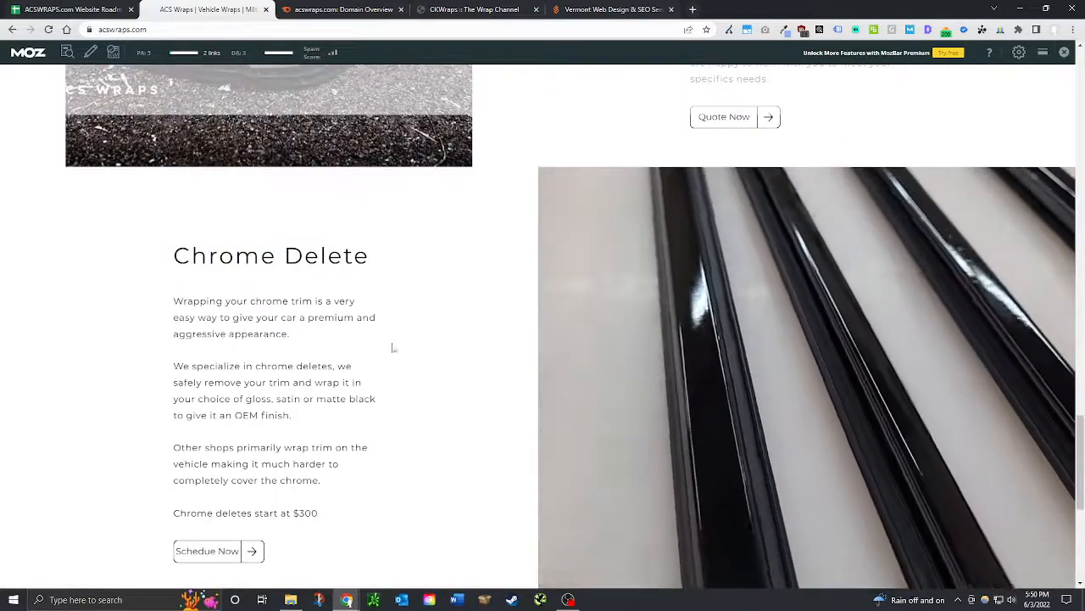
scroll(392, 346, "up", 1)
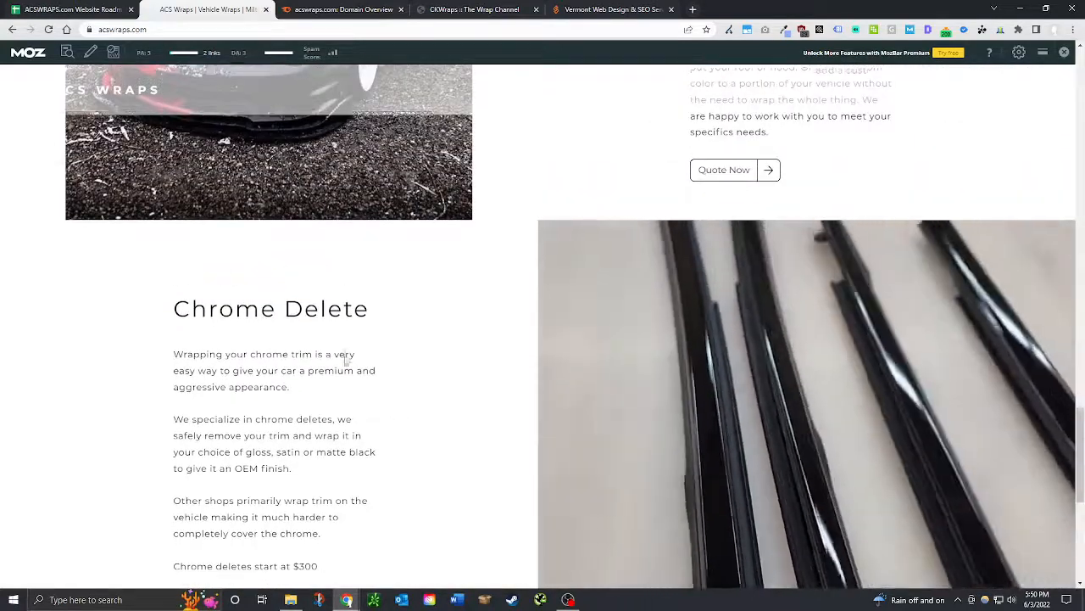
scroll(344, 359, "down", 1)
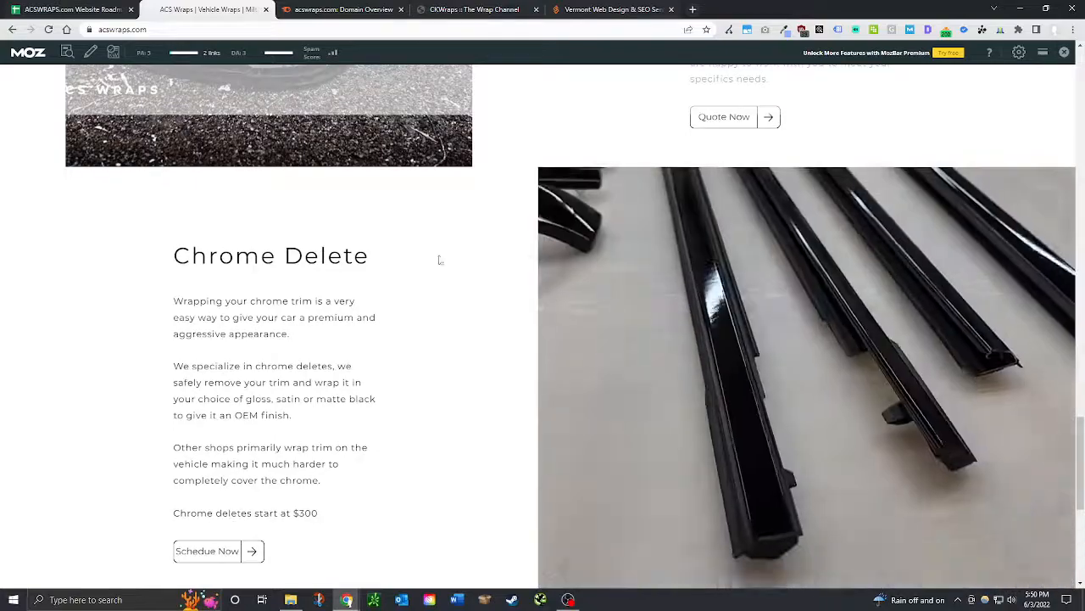
scroll(439, 259, "up", 5)
scroll(426, 361, "up", 7)
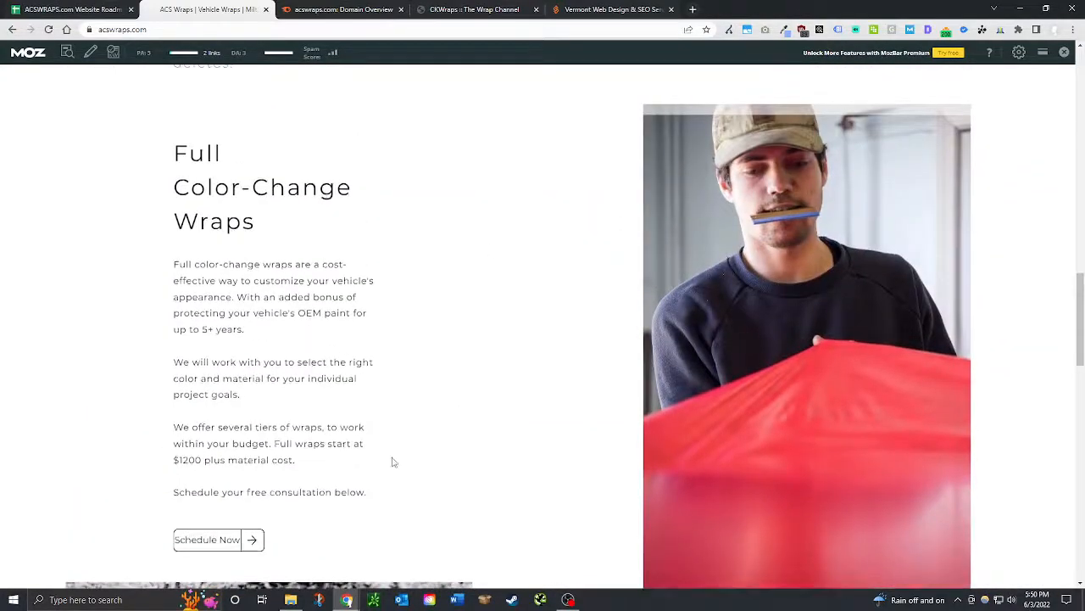
scroll(460, 425, "up", 2)
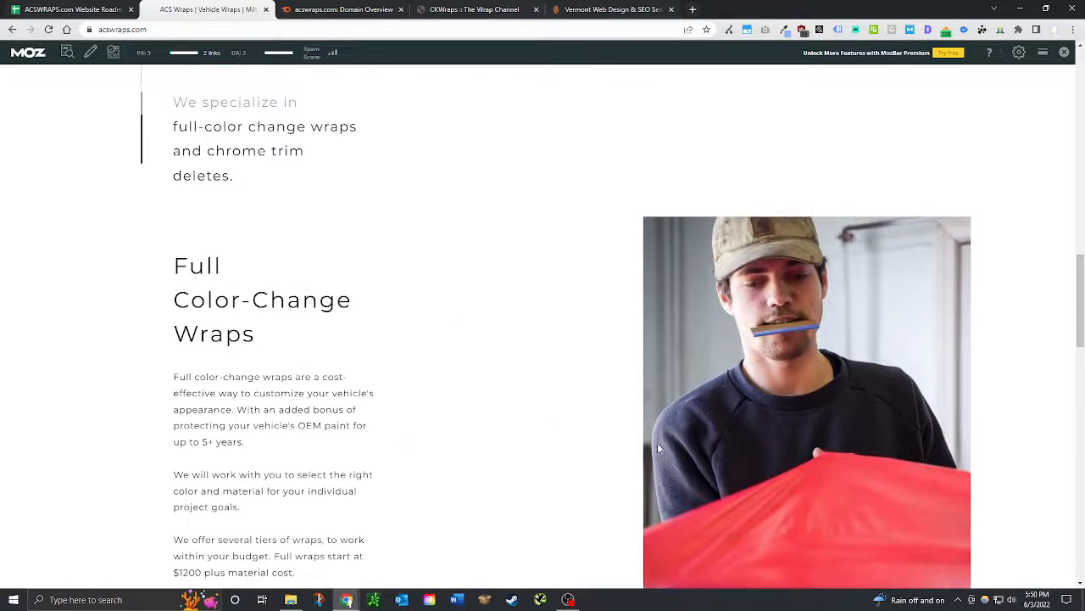
scroll(657, 443, "up", 10)
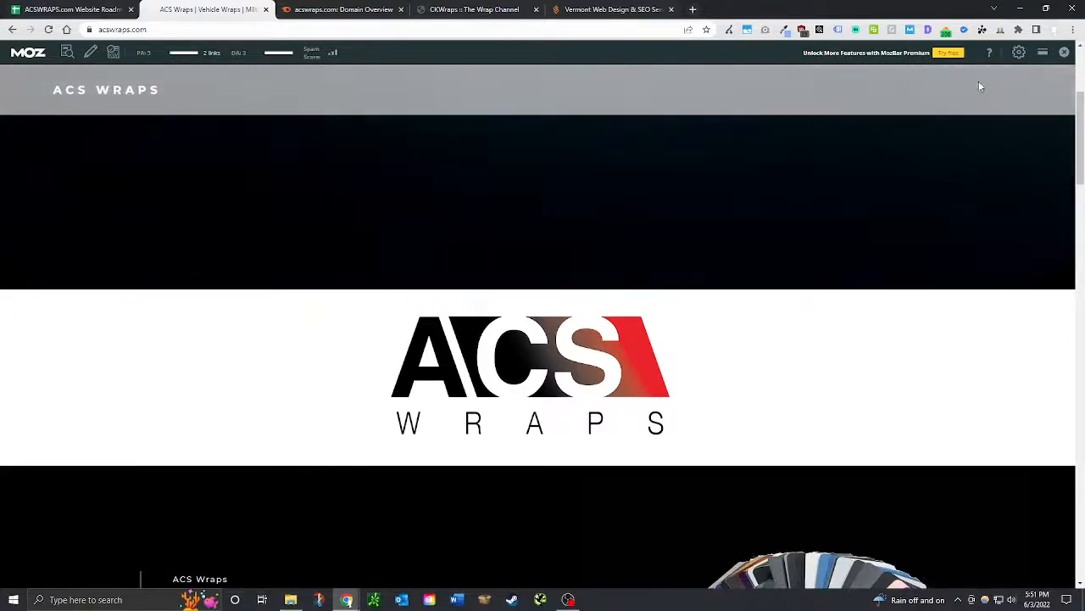
Check the ACS Wraps homepage for distractions above the fold and mark that Web Design item with x in D47.
left_click_drag(1080, 142, 1060, 543)
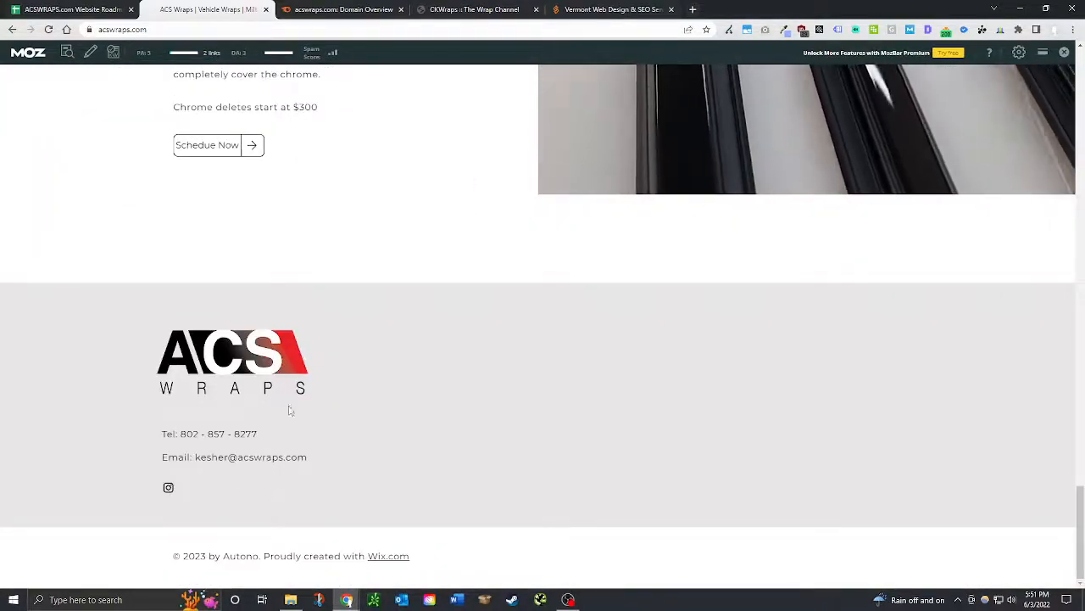
left_click_drag(1080, 519, 1080, 82)
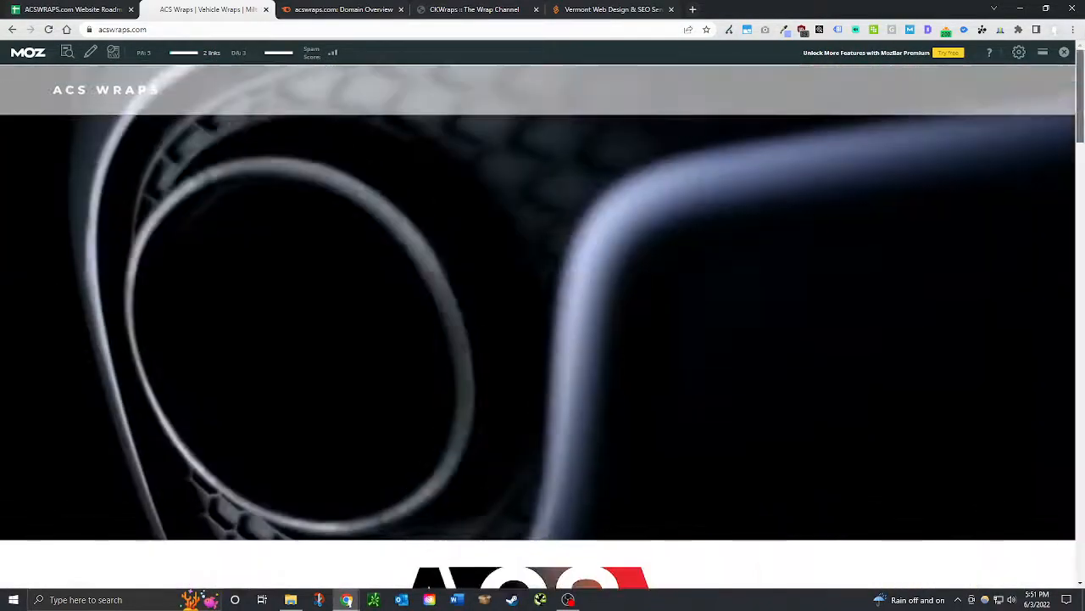
left_click(37, 8)
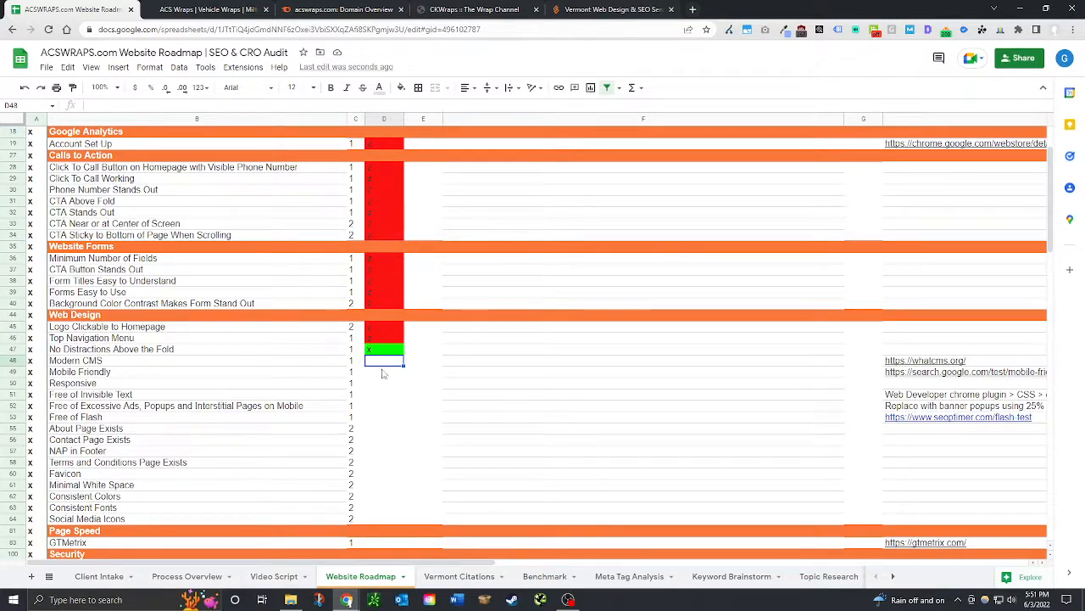
Check the ACS Wraps footer for the site's CMS and mark Modern CMS with x in D48 of the Website Roadmap sheet.
left_click(217, 9)
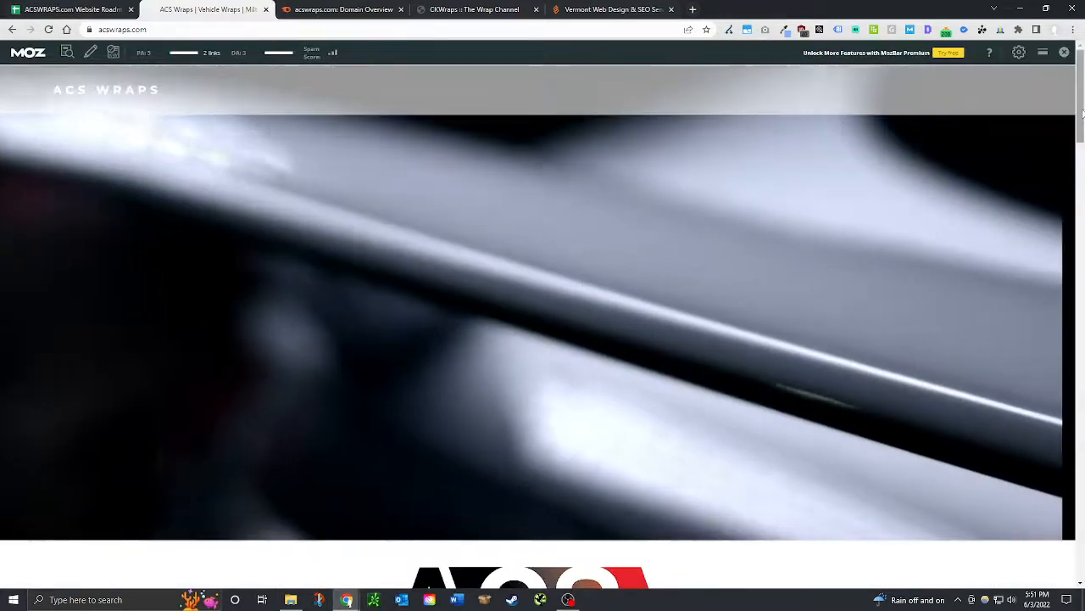
key("End")
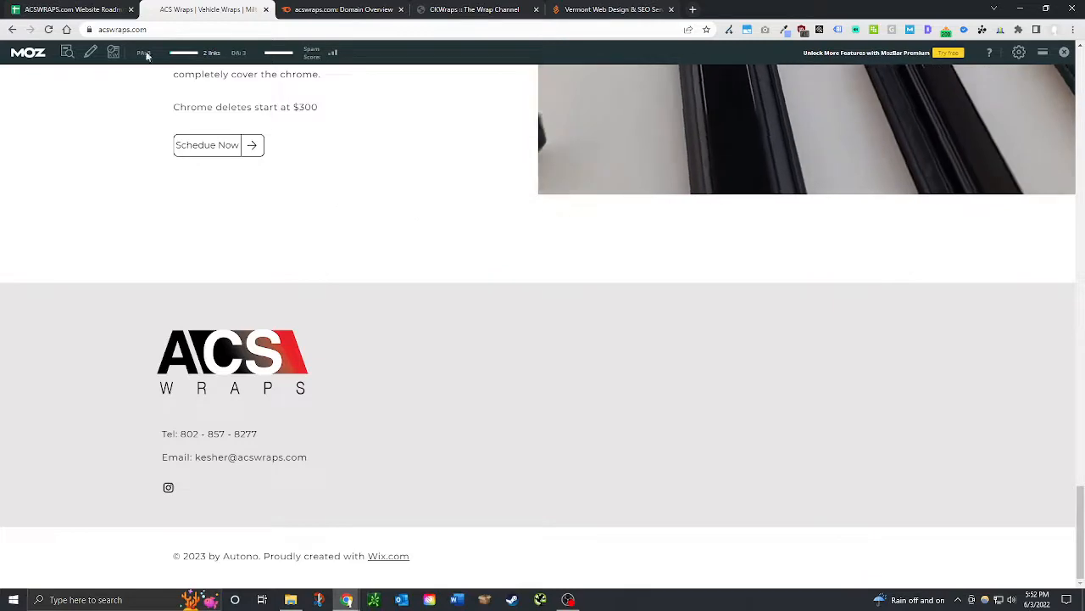
left_click(110, 7)
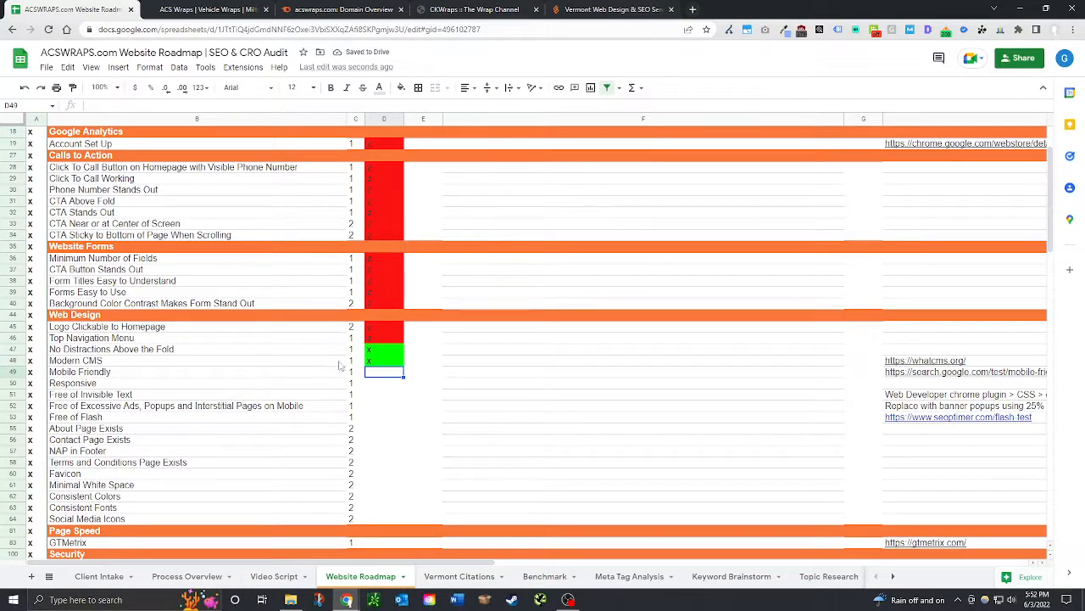
left_click(479, 362)
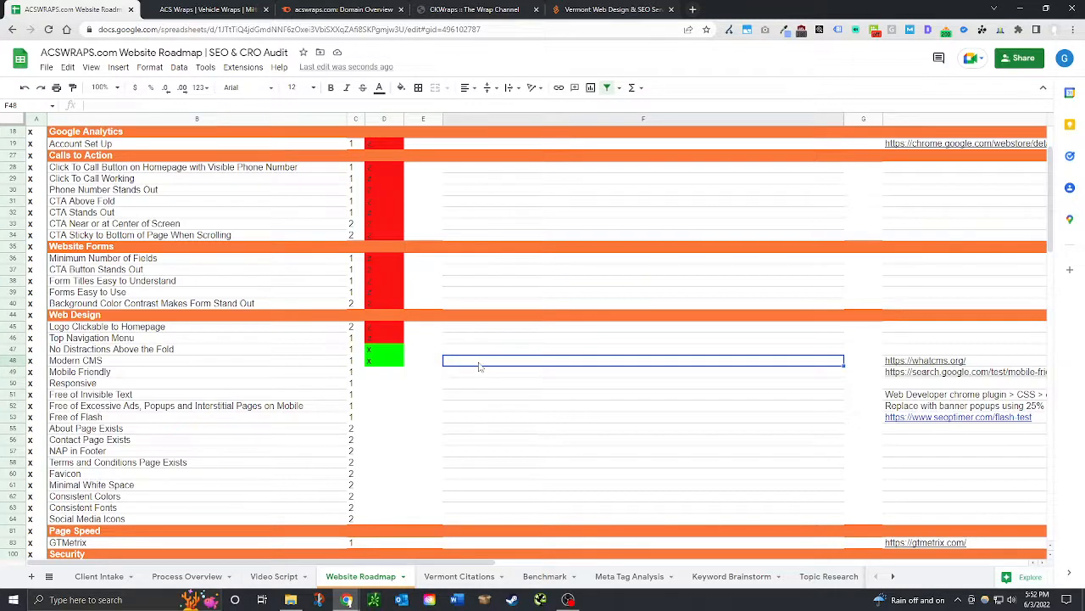
left_click(386, 373)
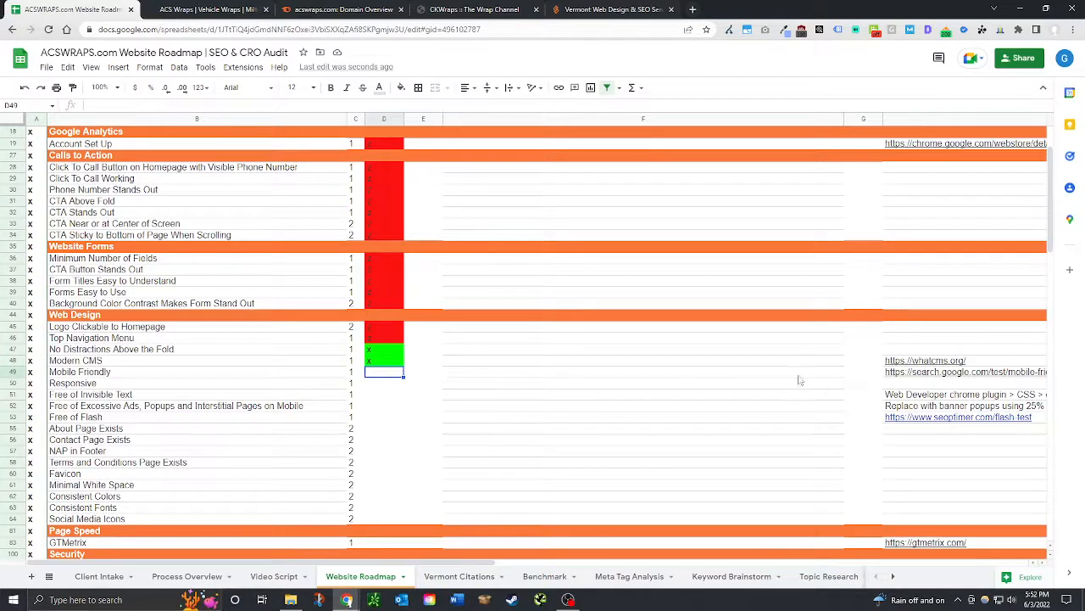
left_click(1016, 375)
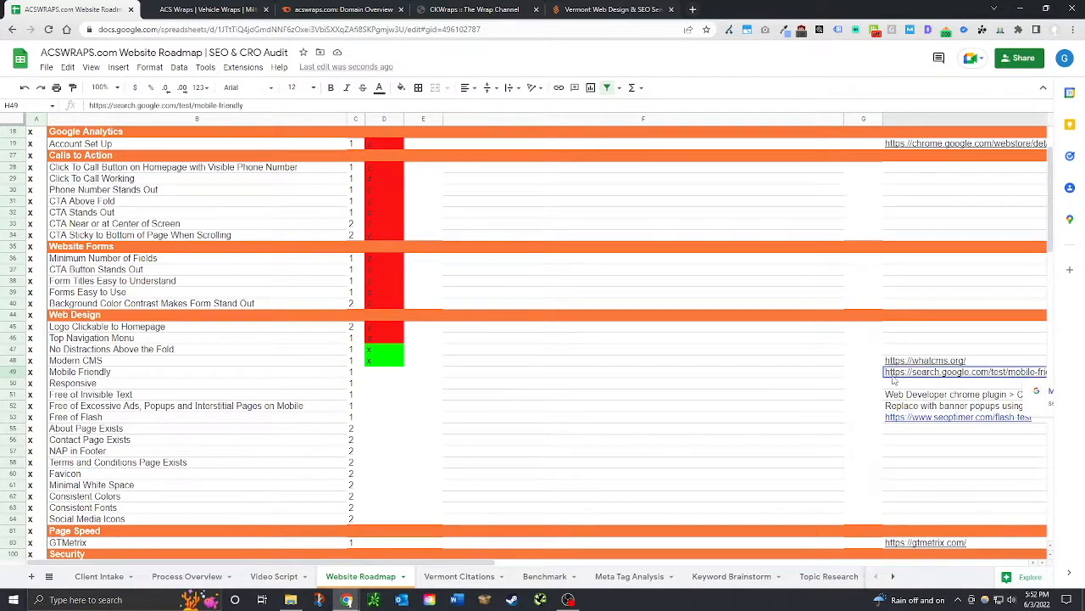
left_click(1051, 395)
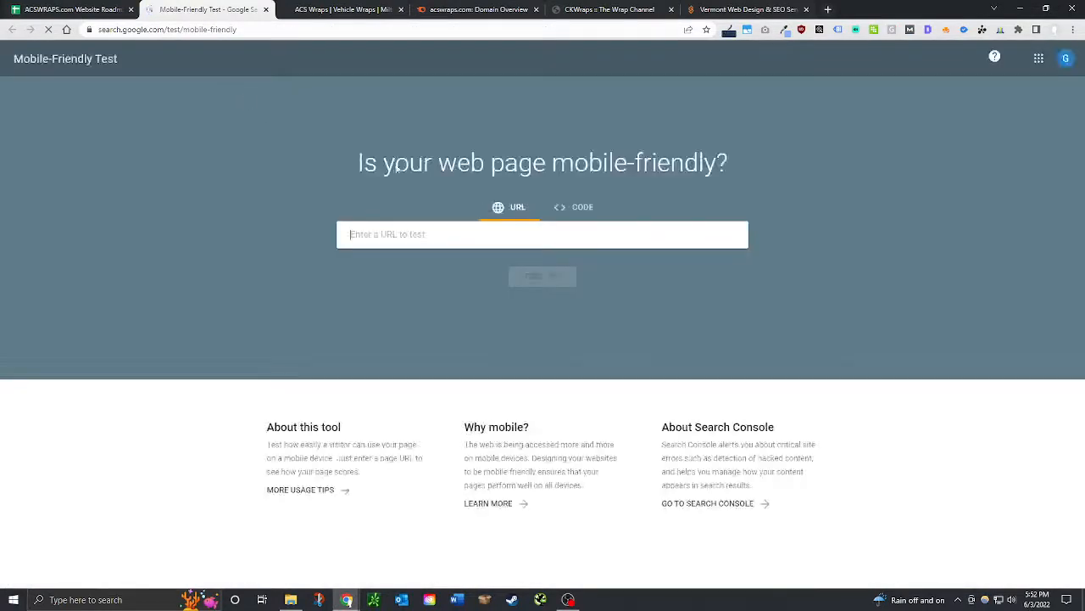
left_click(315, 10)
left_click(251, 29)
left_click(237, 15)
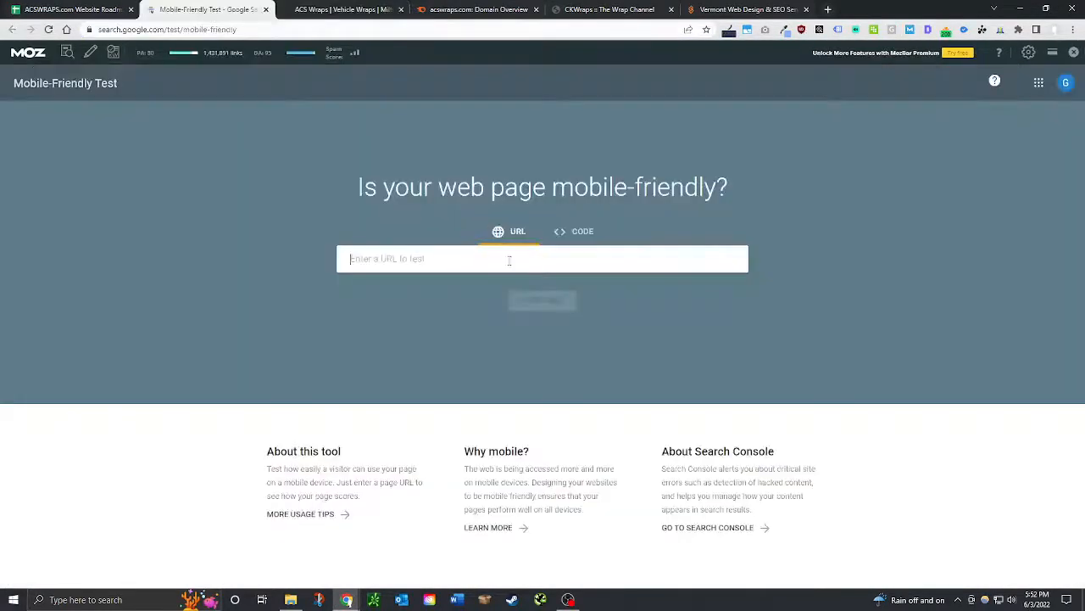
key("Return")
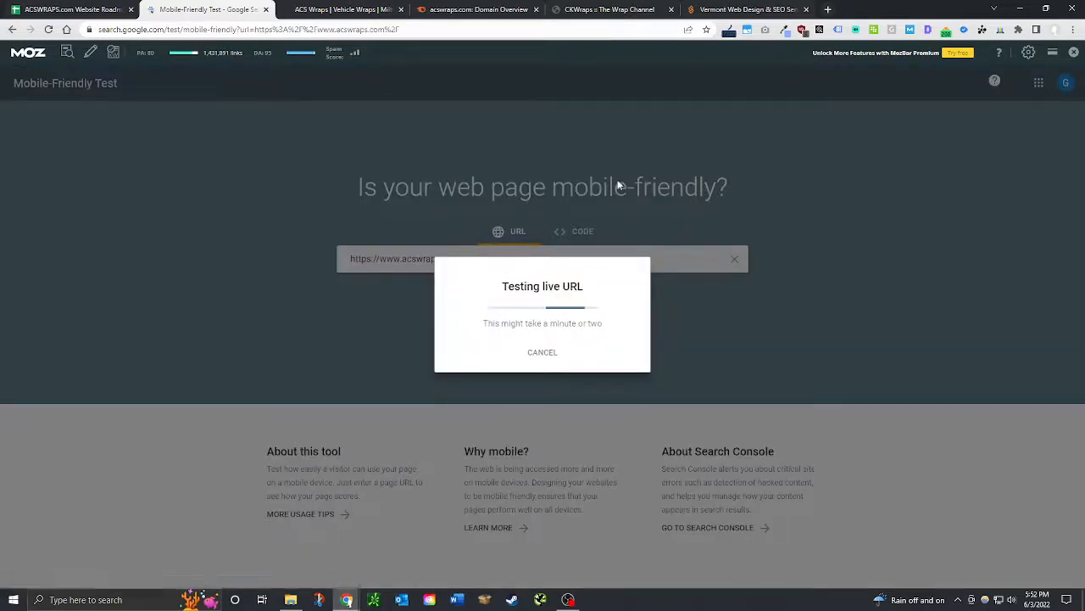
Test the ACS Wraps homepage's responsiveness in a narrow separate browser window and return the page to the main window.
left_click(96, 8)
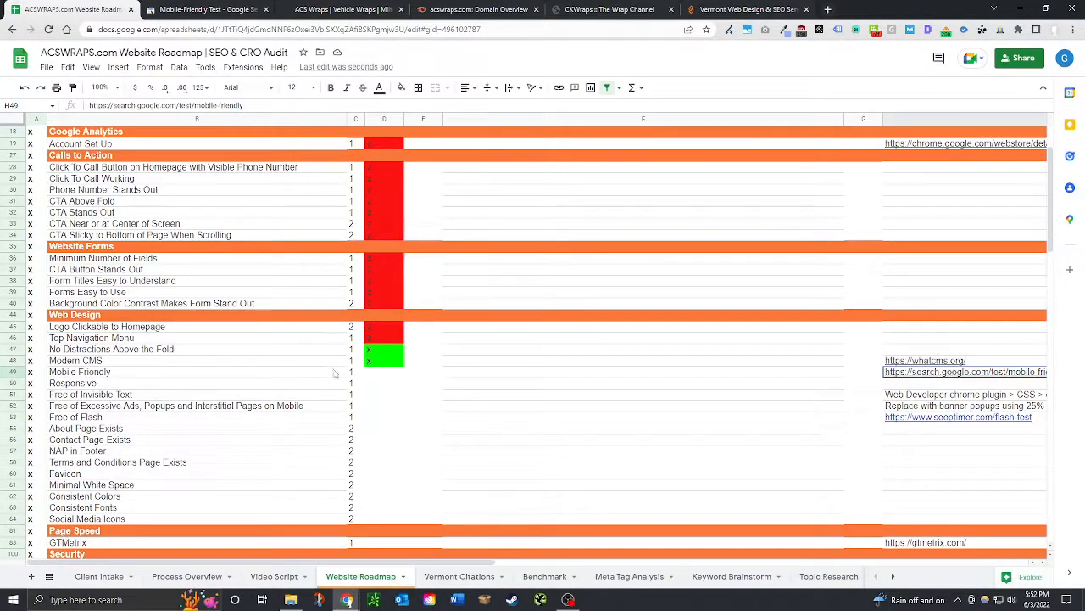
left_click_drag(363, 10, 375, 106)
left_click_drag(523, 110, 555, 2)
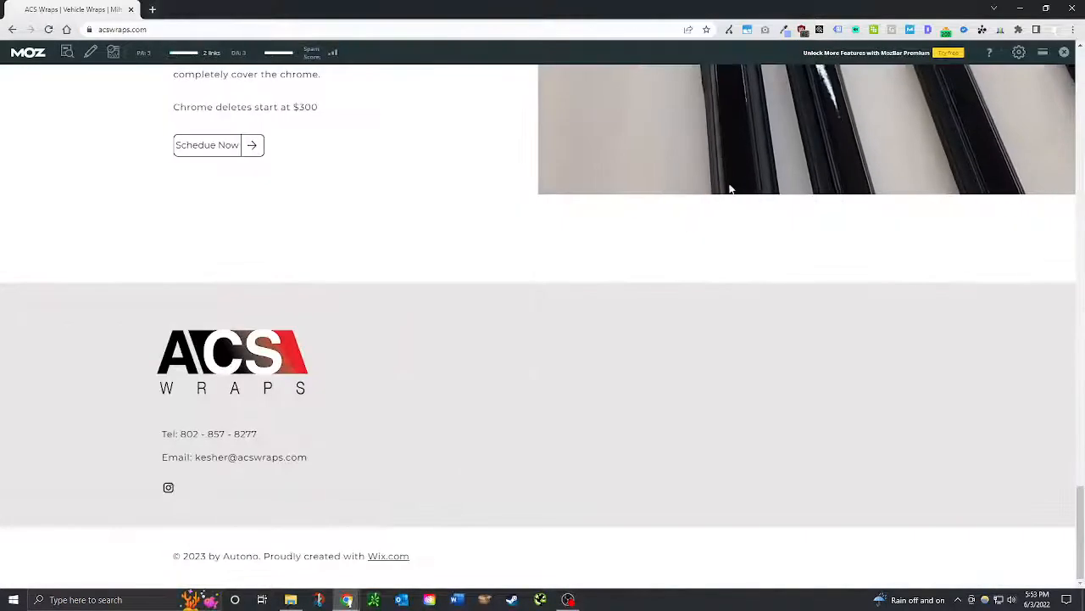
left_click_drag(681, 7, 614, 38)
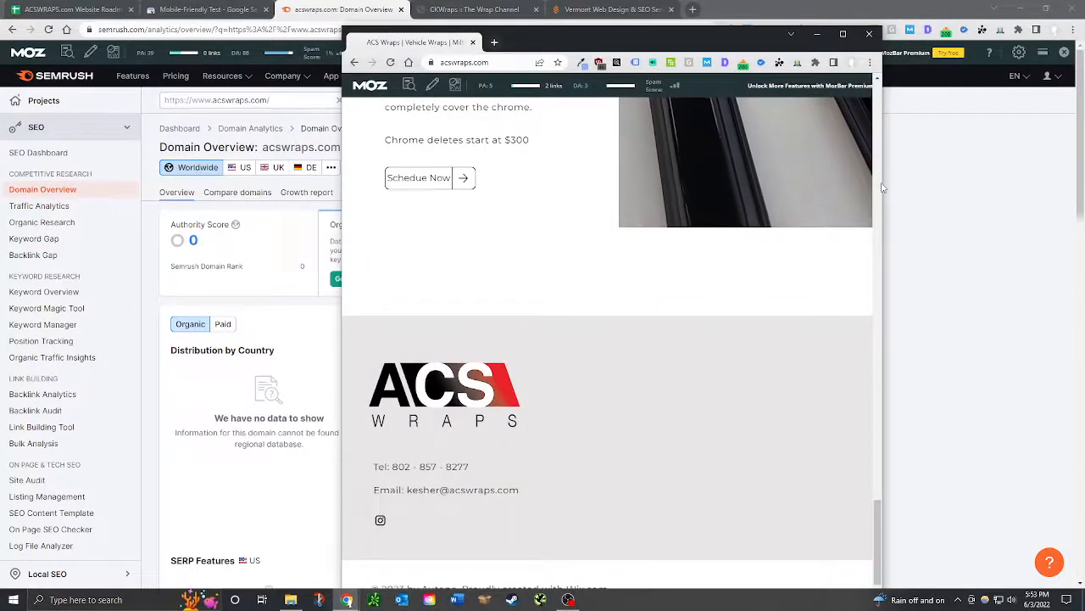
left_click_drag(884, 182, 873, 221)
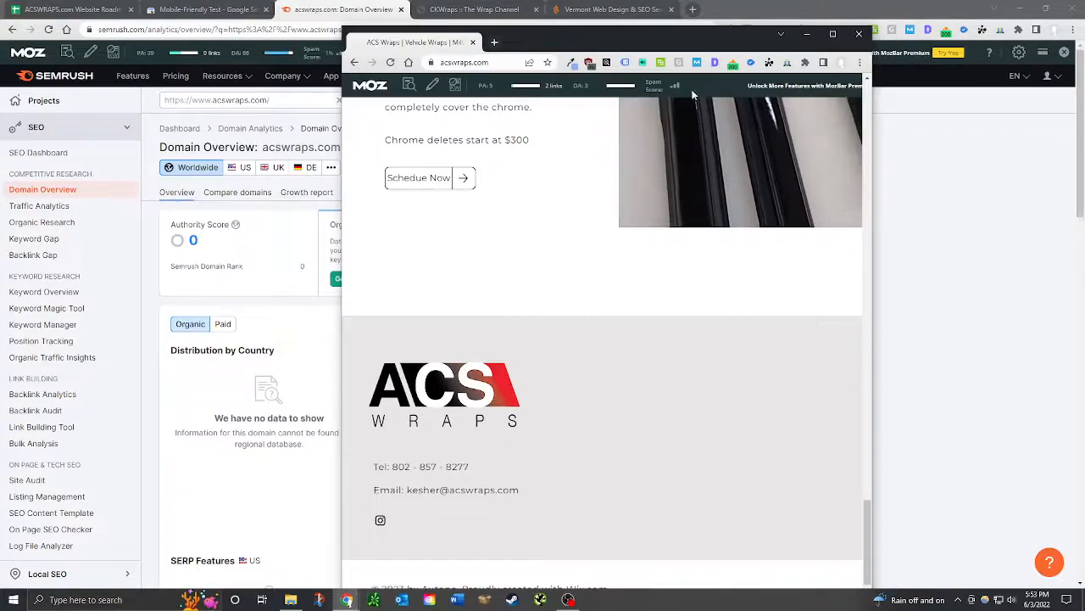
scroll(661, 281, "up", 10)
scroll(555, 330, "up", 10)
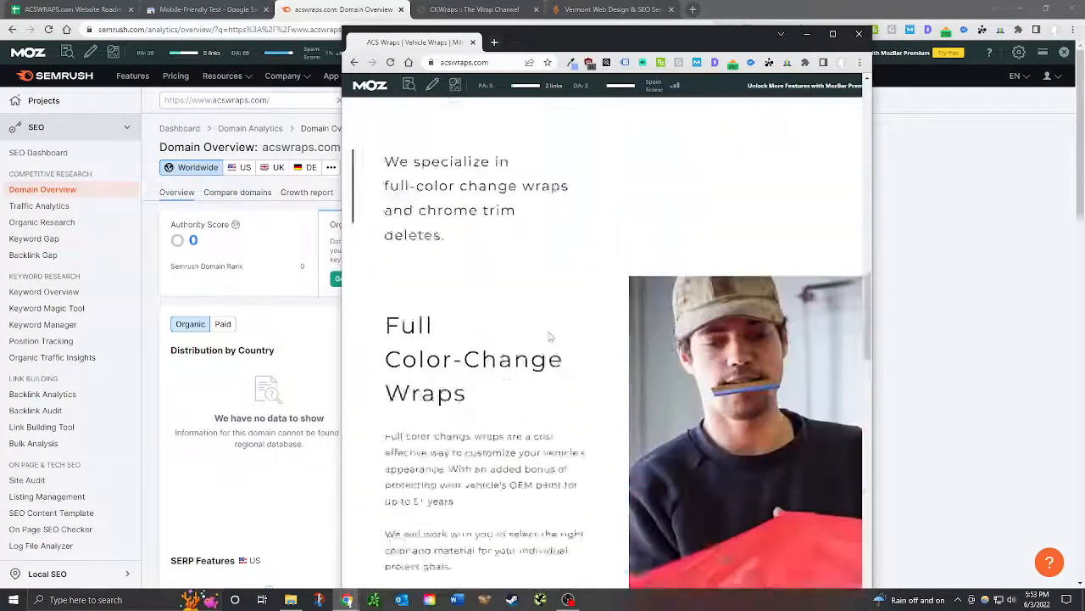
scroll(550, 335, "up", 2)
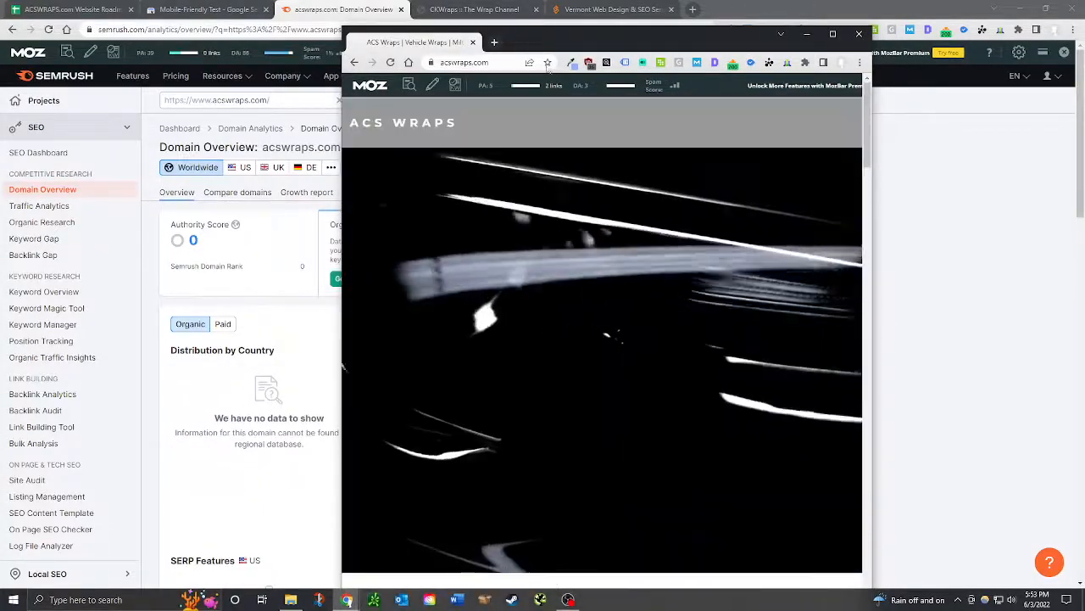
left_click_drag(440, 43, 427, 11)
Check the Mobile-Friendly Test result and mark Mobile Friendly and Responsive with x in D49:D50 of the Website Roadmap sheet.
left_click(266, 5)
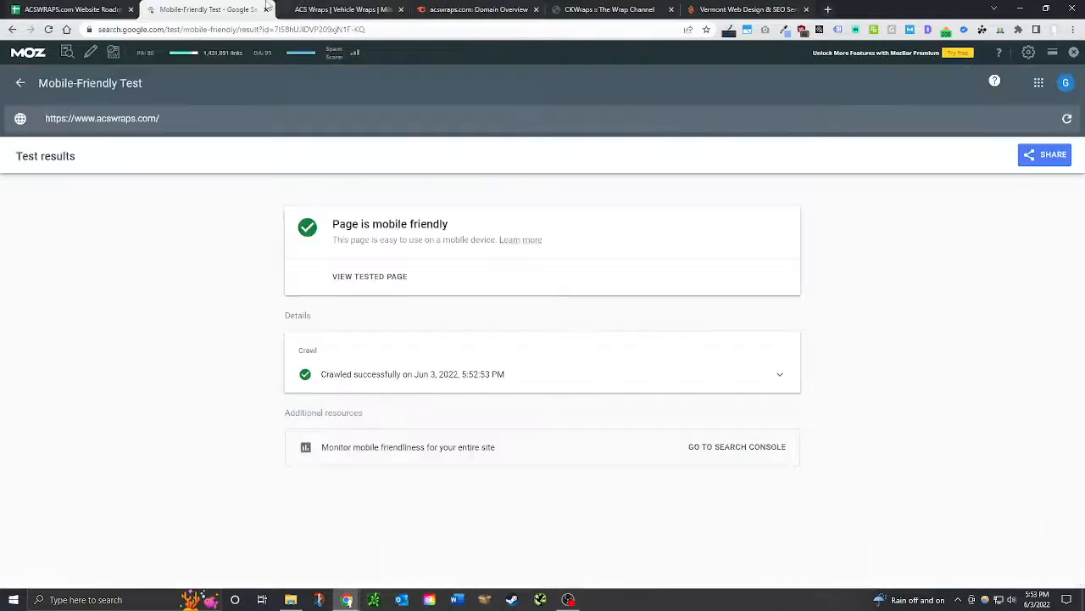
left_click(108, 5)
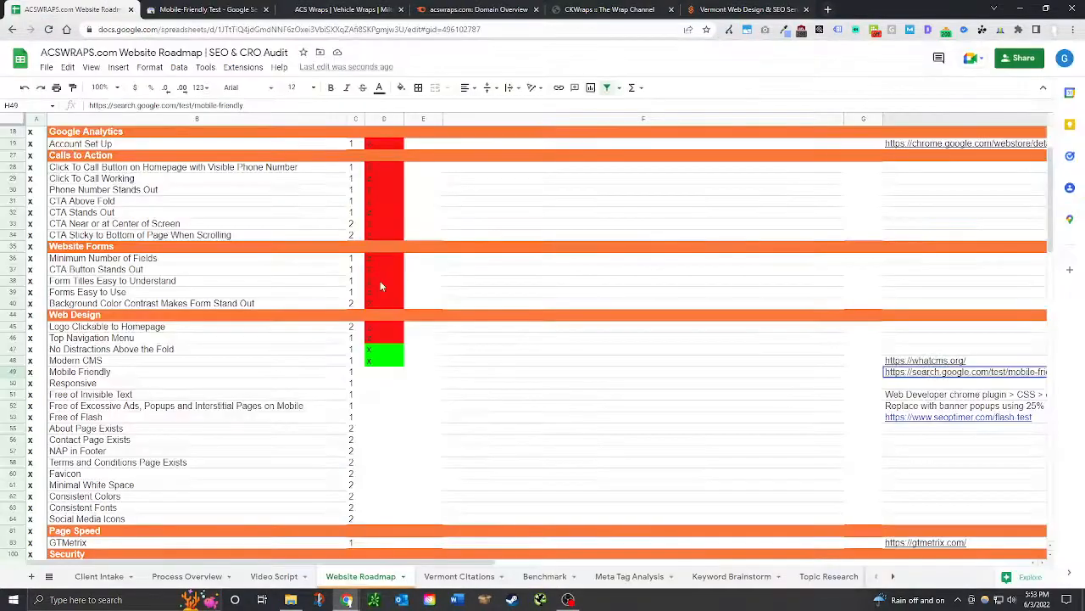
left_click(394, 373)
type("x")
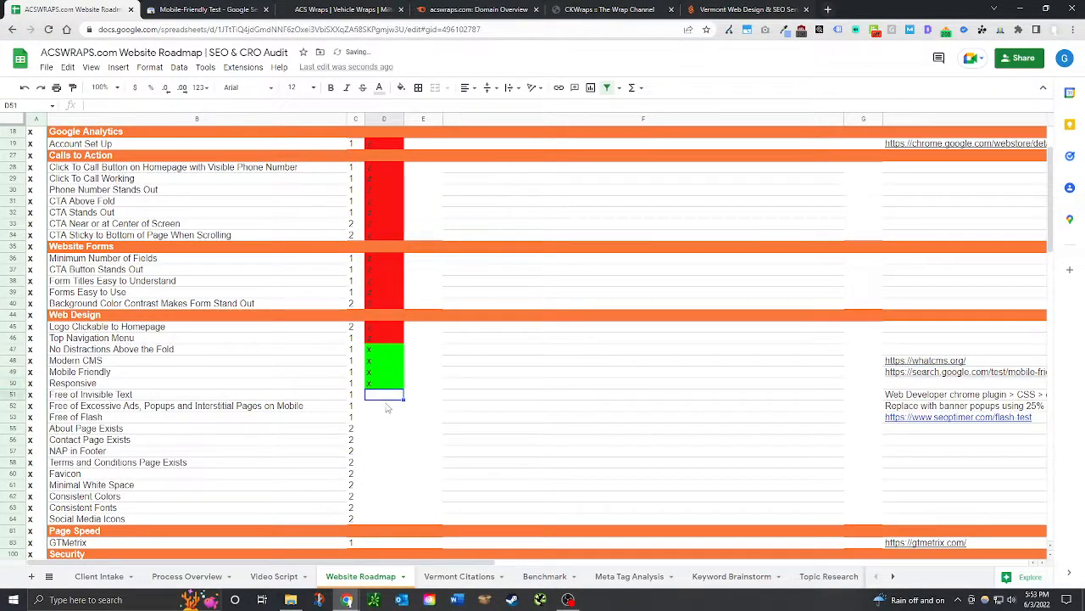
Select the ACS Wraps homepage text from header to footer to look for hidden text, and mark Free of Invisible Text with x in D51.
left_click(231, 6)
left_click(326, 8)
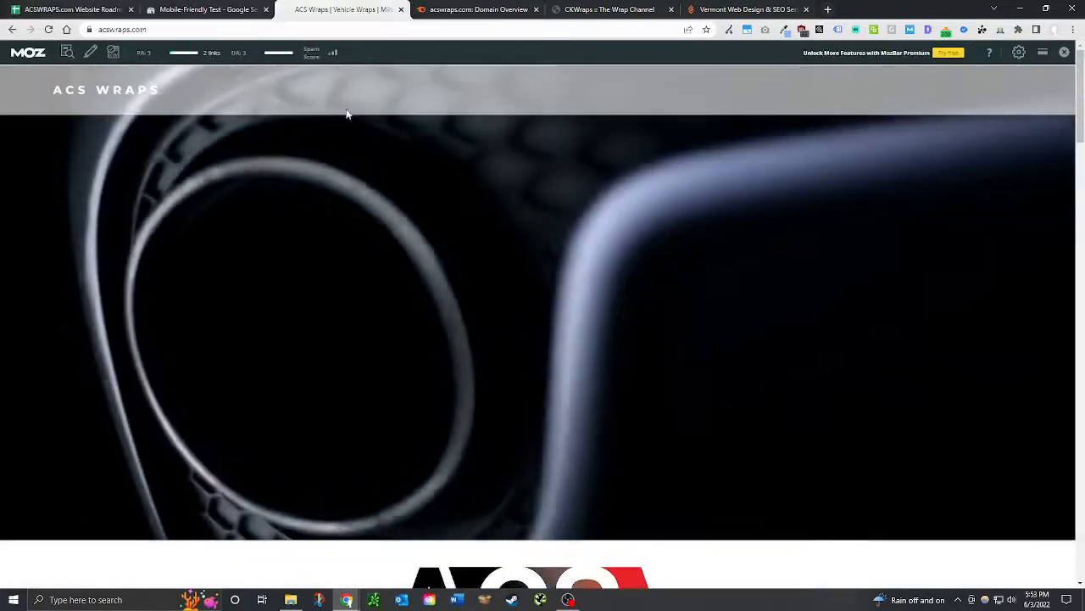
left_click_drag(48, 90, 166, 90)
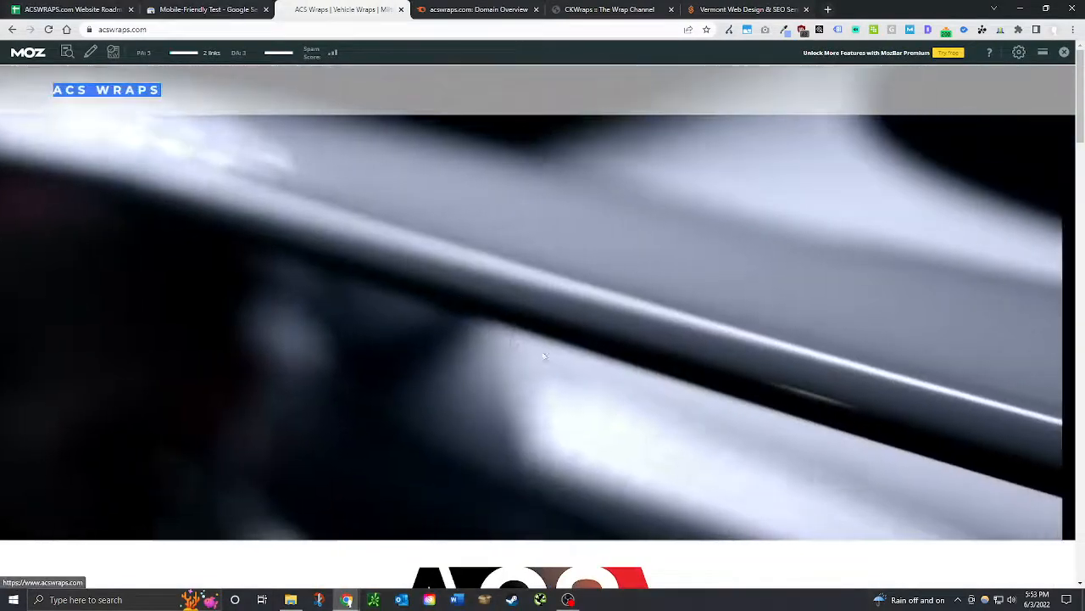
scroll(566, 388, "down", 3)
scroll(552, 393, "down", 10)
left_click_drag(566, 389, 216, 51)
scroll(546, 395, "down", 15)
scroll(650, 404, "down", 3)
key("ctrl+1")
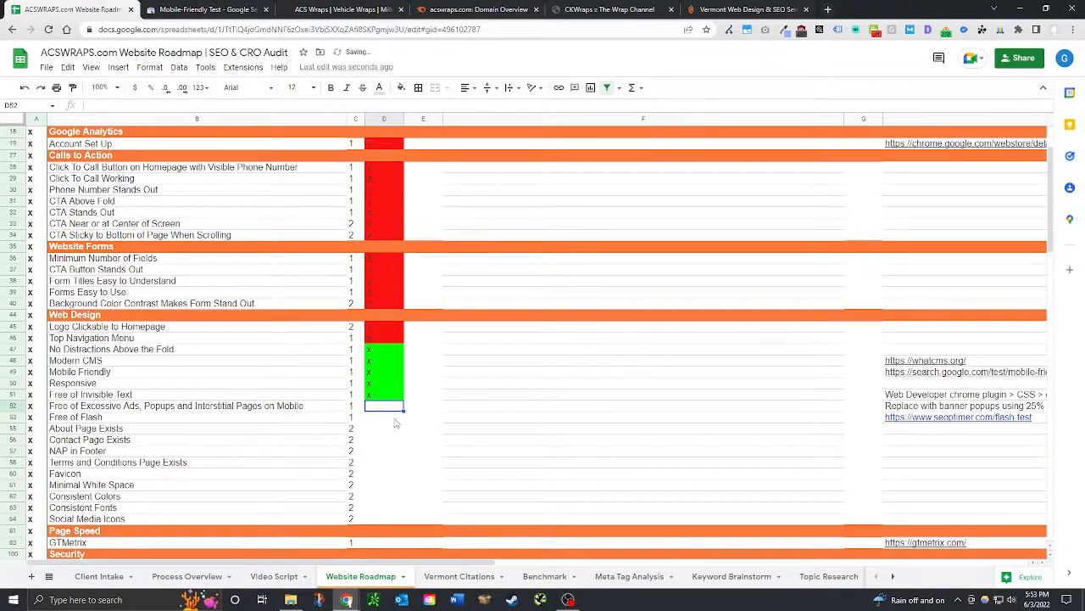
left_click(195, 9)
left_click(311, 9)
right_click(406, 314)
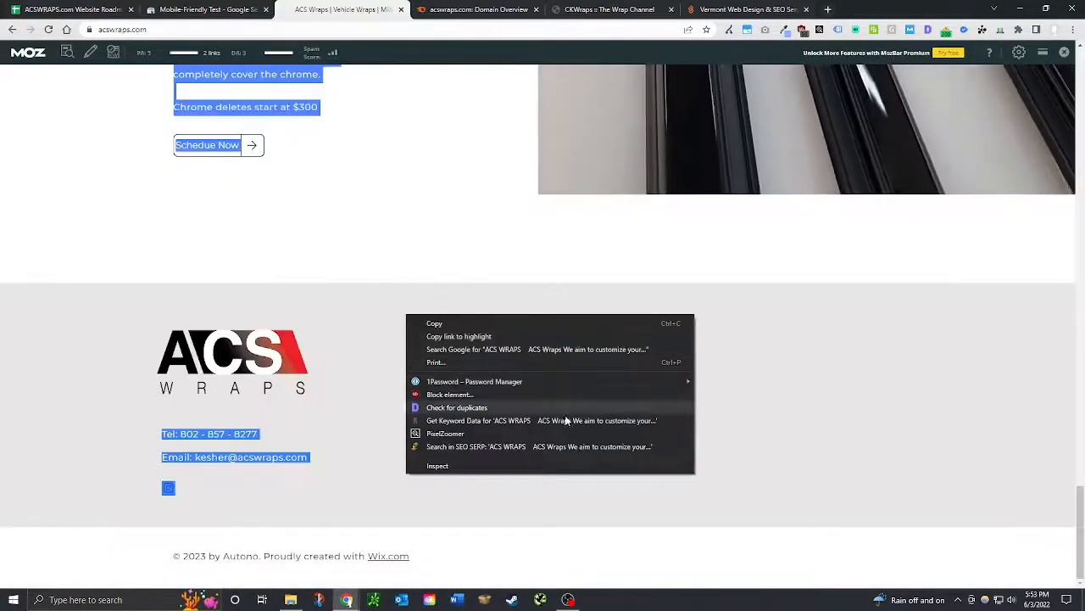
key("ctrl+shift+i")
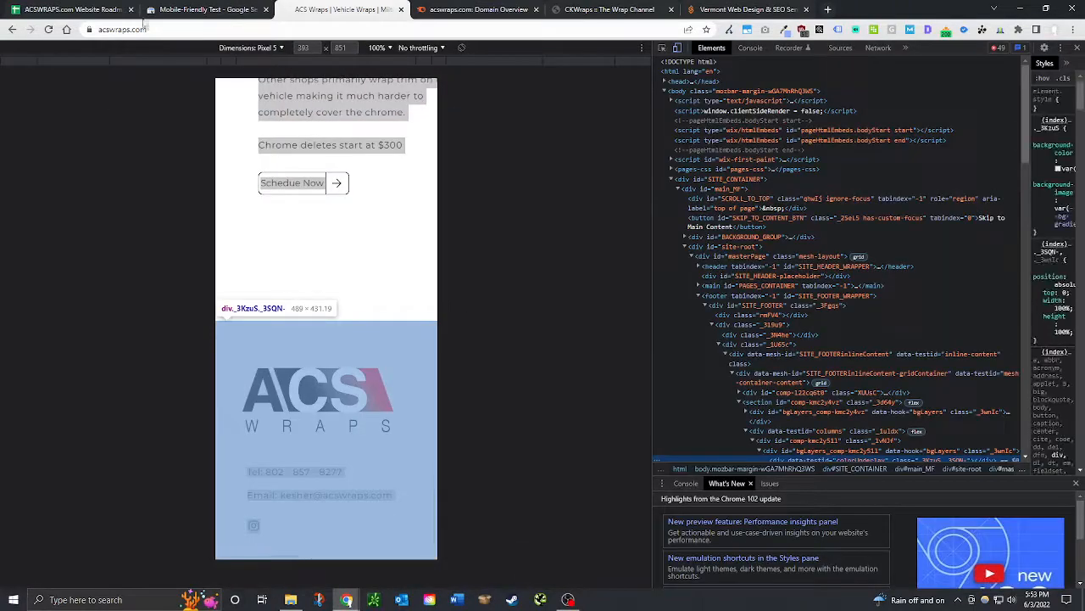
left_click(48, 30)
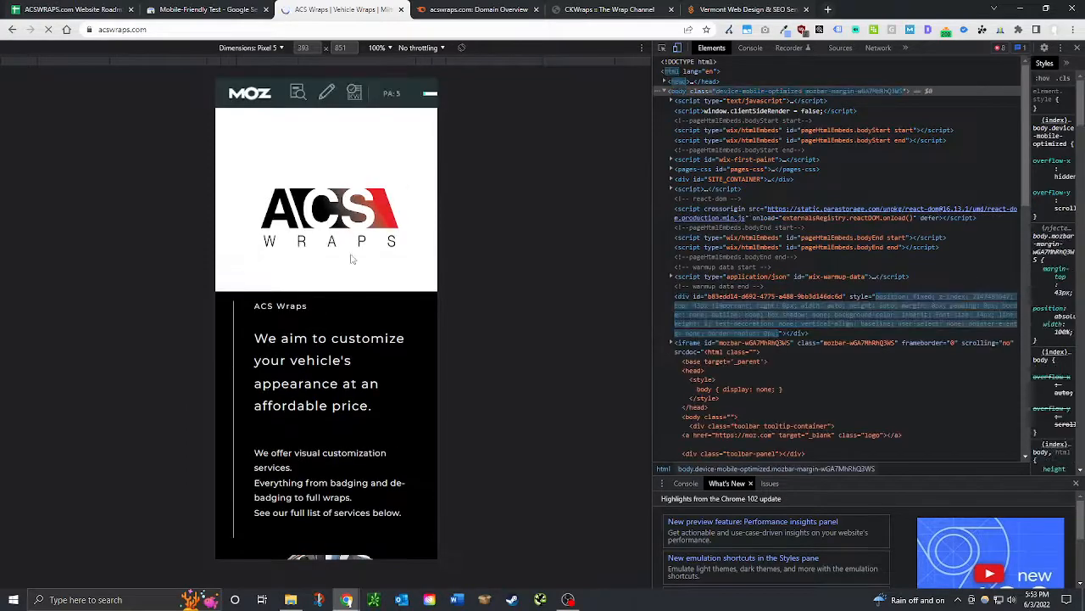
scroll(396, 287, "down", 2)
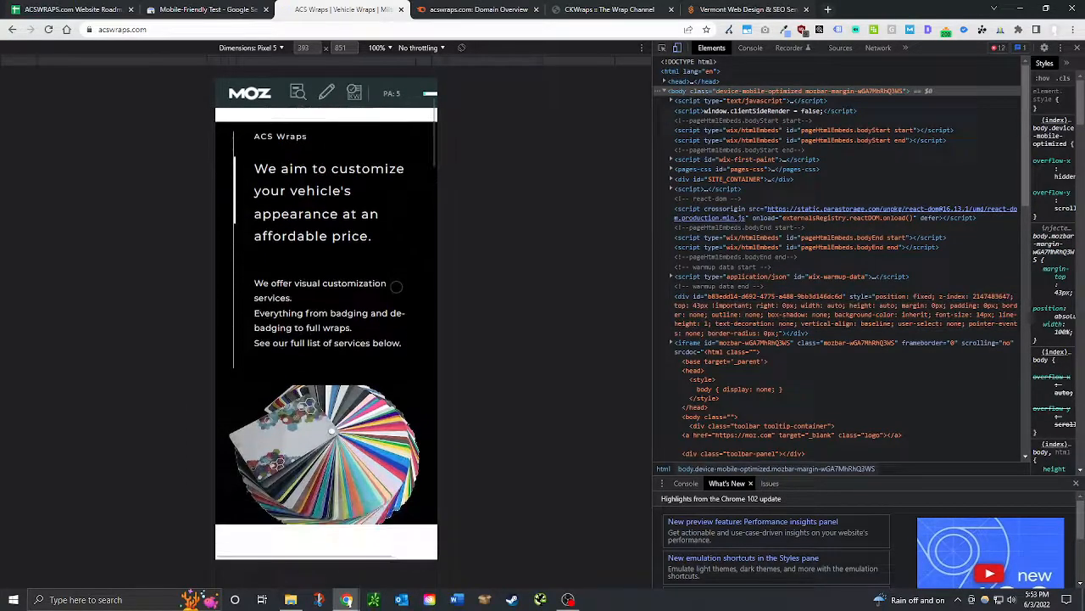
scroll(396, 287, "down", 4)
scroll(390, 280, "up", 6)
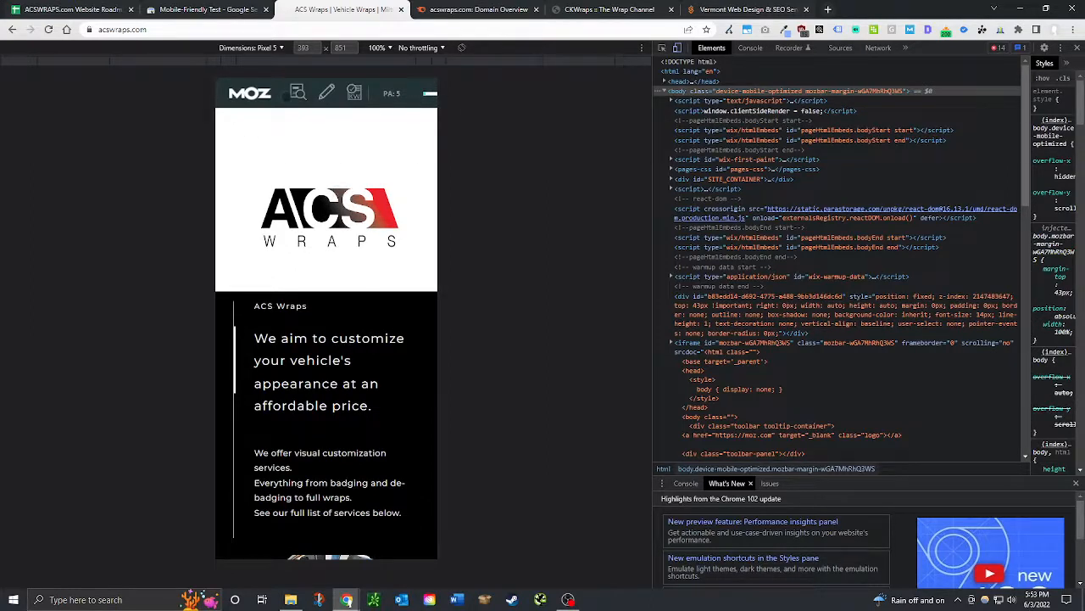
Set the emulated device to iPhone SE, reload the ACS Wraps homepage and examine its mobile layout for popups.
left_click(282, 48)
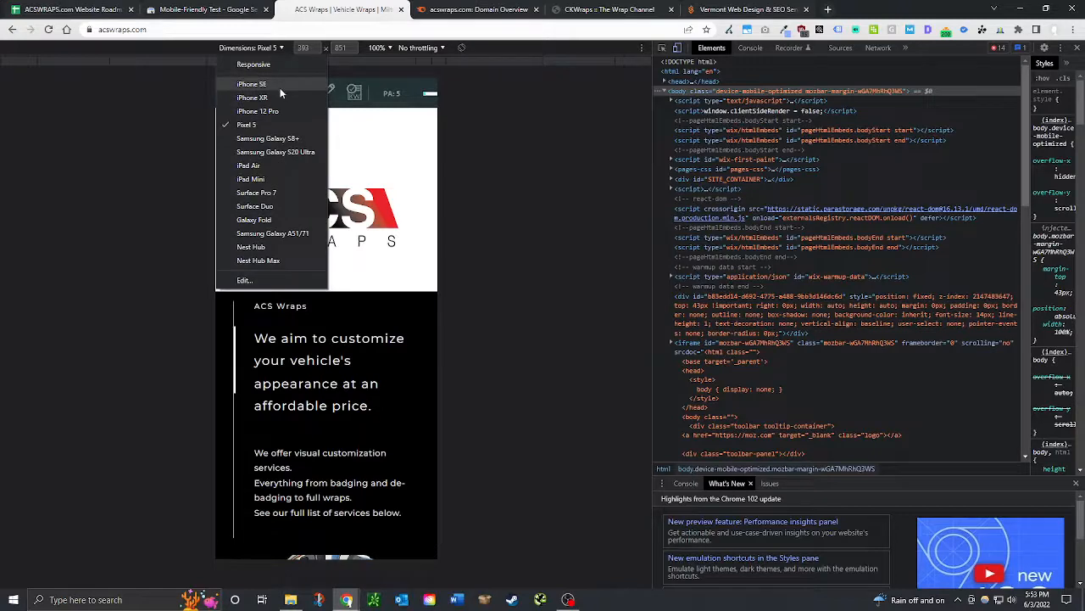
left_click(280, 88)
left_click(48, 30)
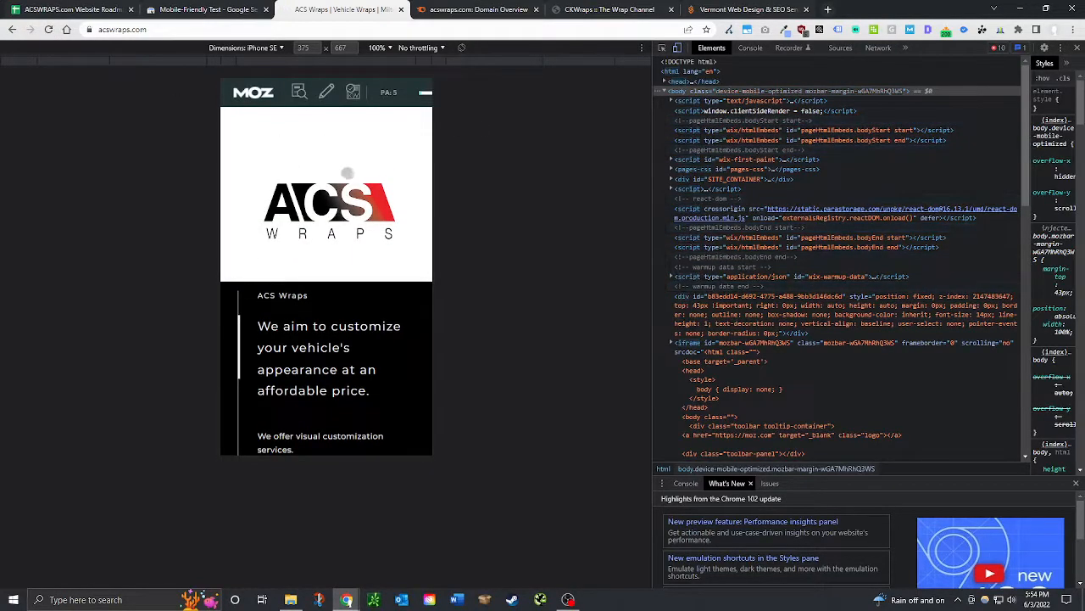
scroll(260, 288, "down", 6)
scroll(272, 278, "up", 6)
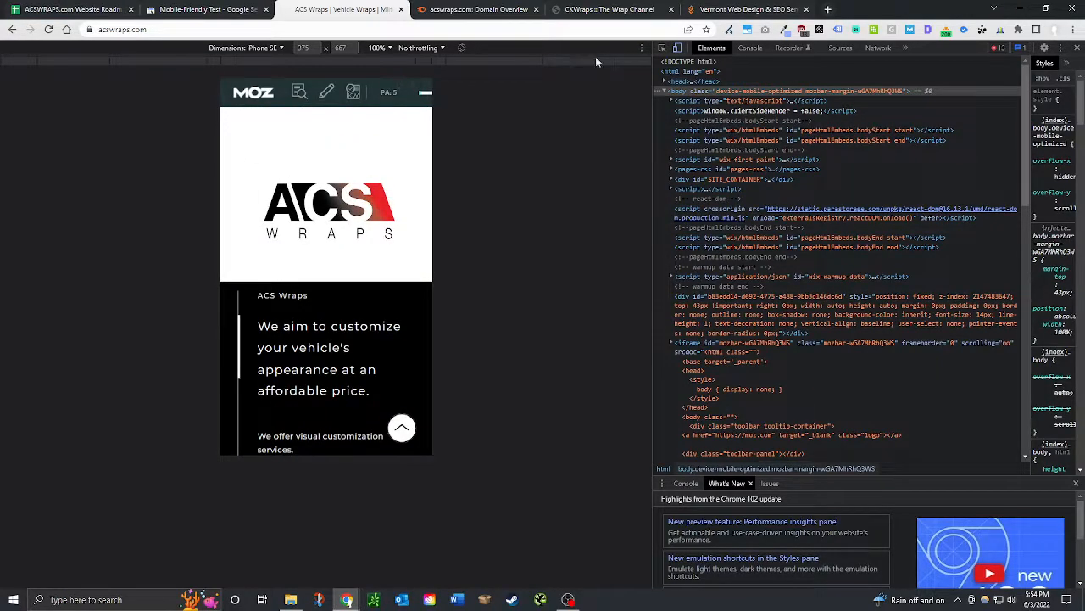
Hide the MozBar toolbar, reload the ACS Wraps homepage and recheck the beginning of its iPhone SE view.
left_click(909, 30)
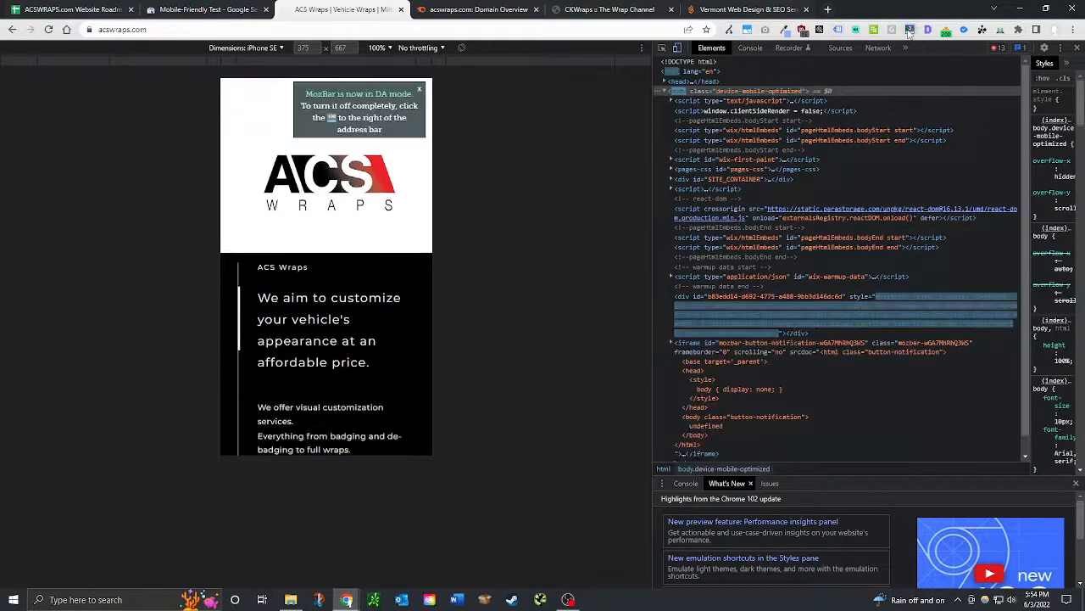
left_click(47, 31)
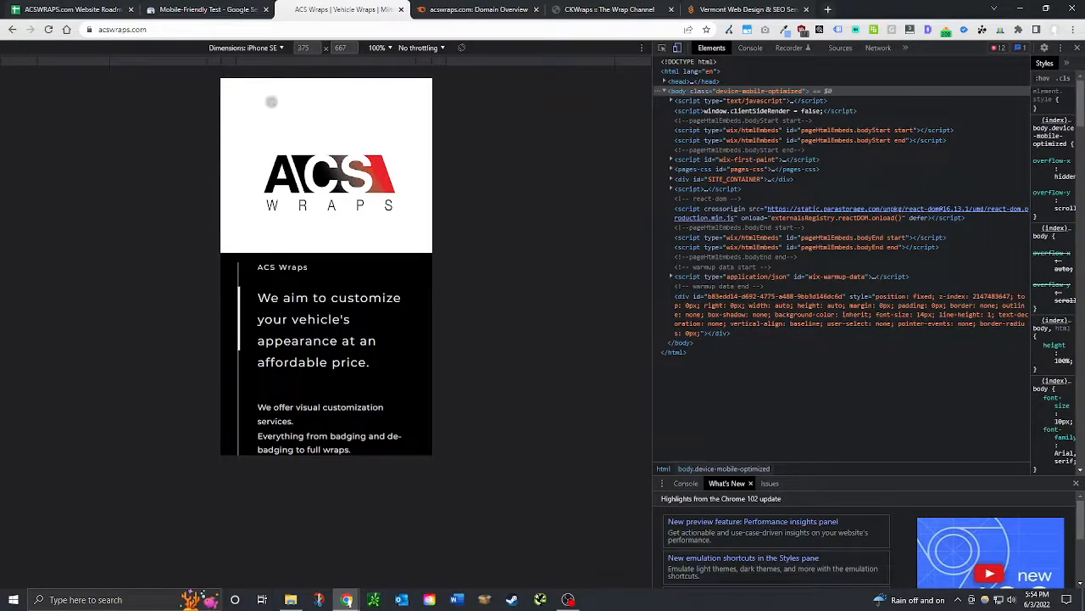
scroll(407, 173, "down", 2)
scroll(399, 195, "up", 2)
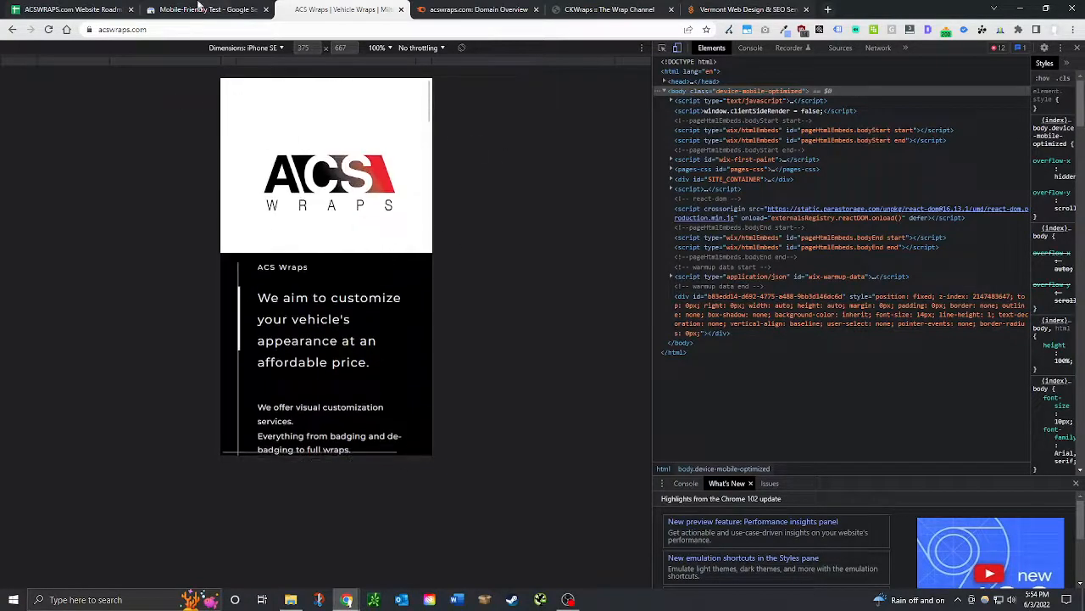
Add the note "Missing mobile menu" in F52 of the Website Roadmap, beside the excessive ads and popups item.
key("ctrl+shift+Tab")
left_click(101, 7)
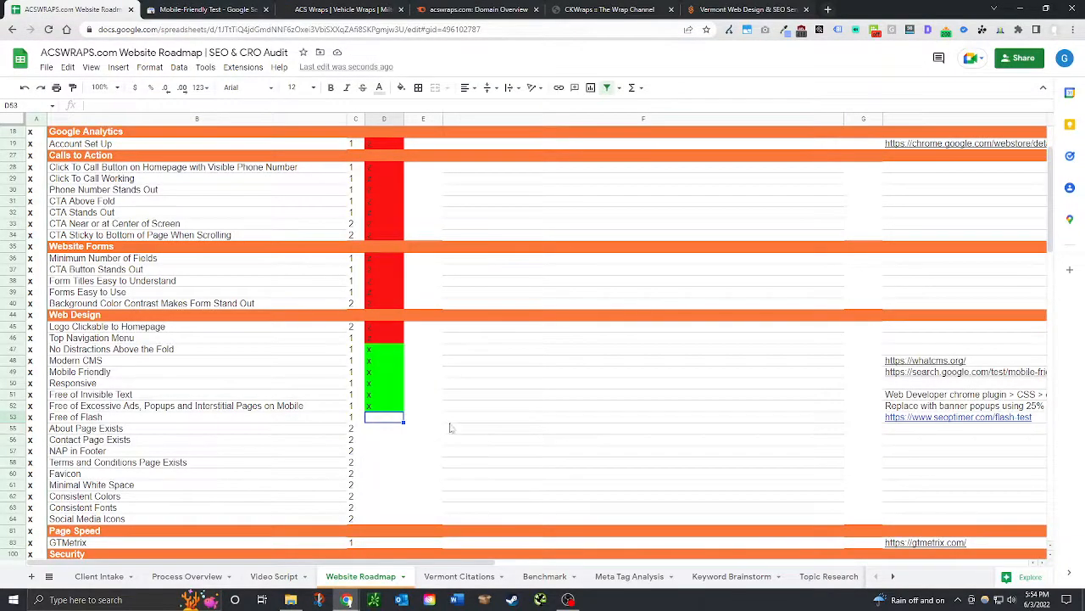
left_click(486, 408)
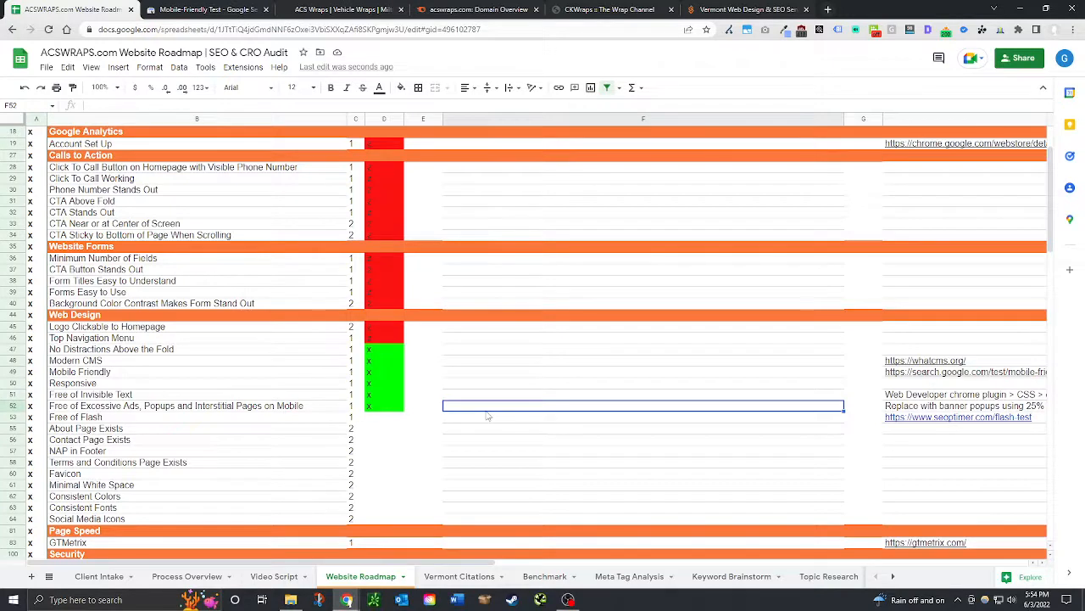
type("Missing mobile menu")
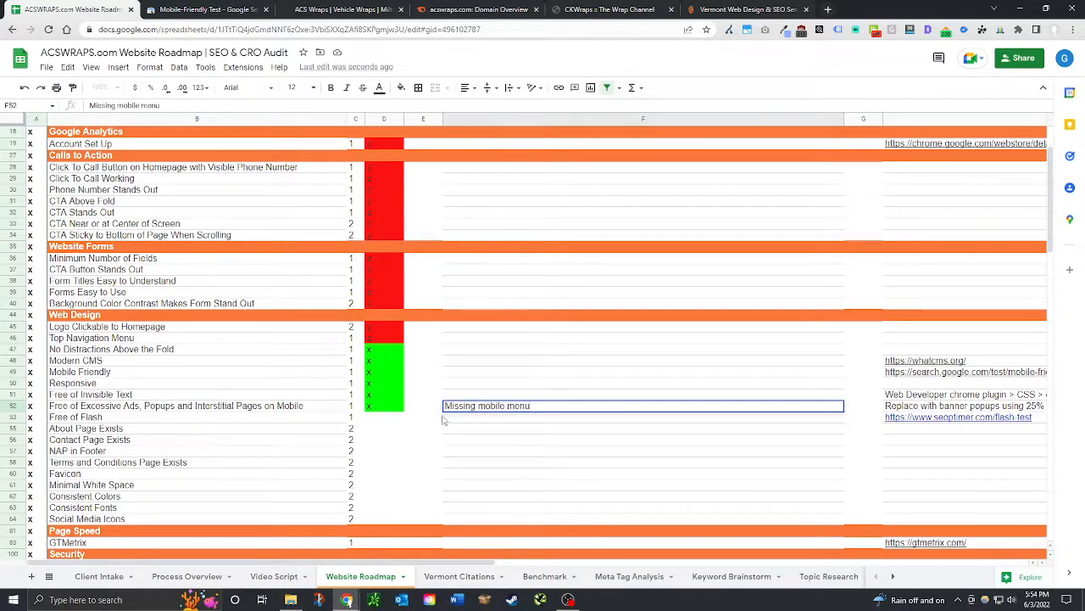
left_click(395, 420)
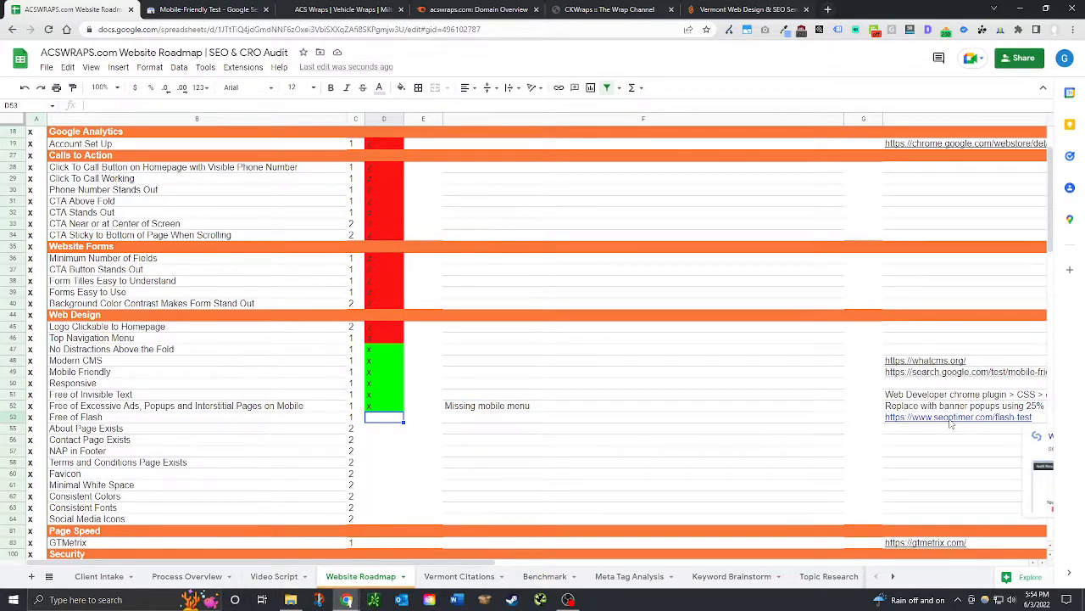
left_click(952, 421)
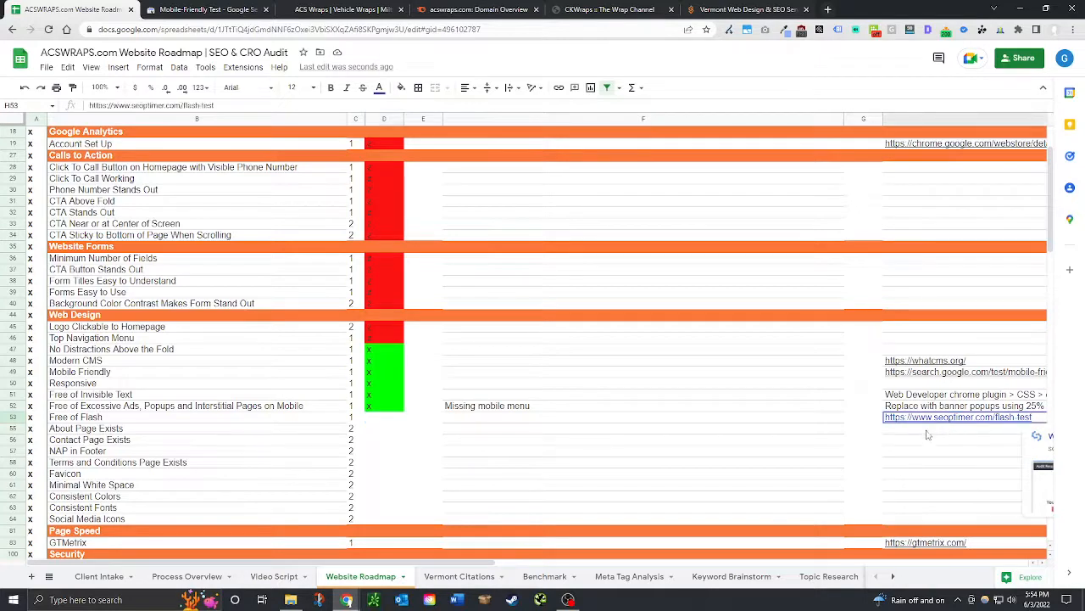
left_click(1049, 438)
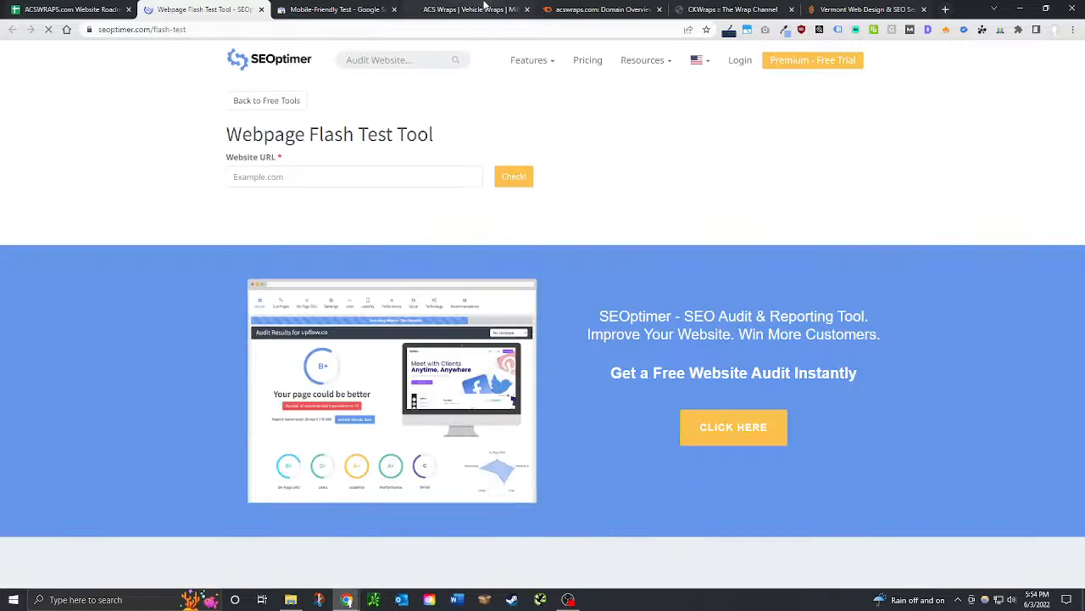
left_click(429, 11)
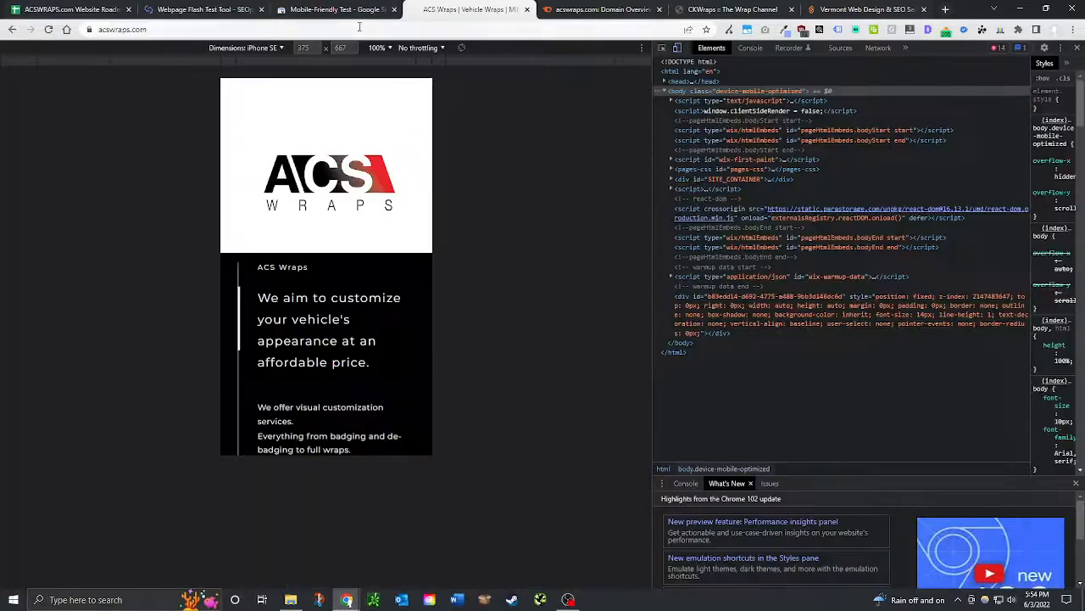
left_click(359, 28)
key("ctrl+c")
left_click(208, 10)
left_click(402, 175)
key("ctrl+v")
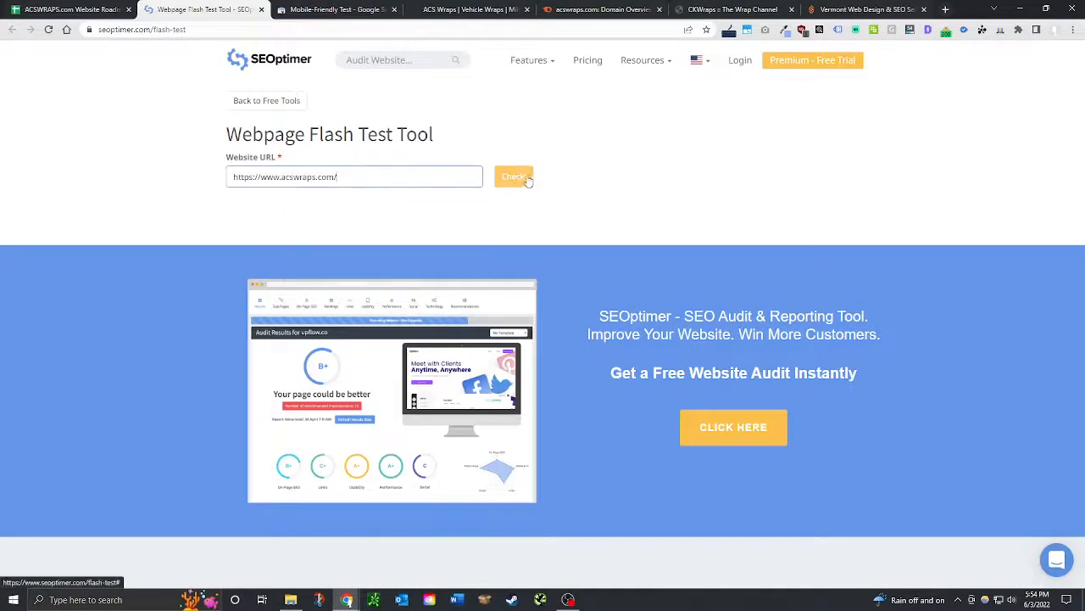
left_click(525, 180)
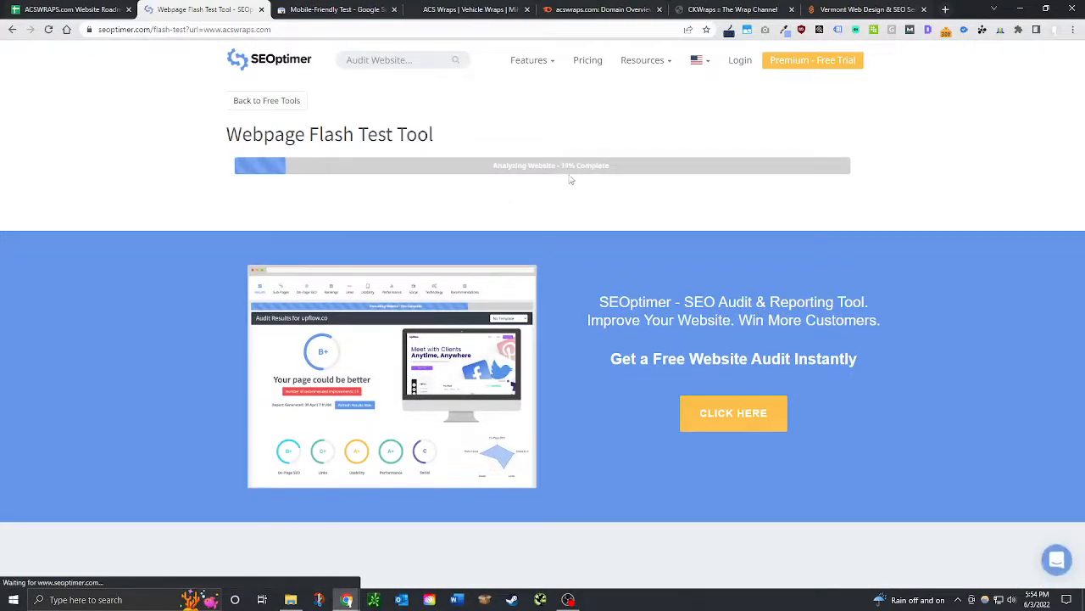
Mark About Page Exists and Contact Page Exists with z in D55 and D56 of the Website Roadmap.
left_click(66, 9)
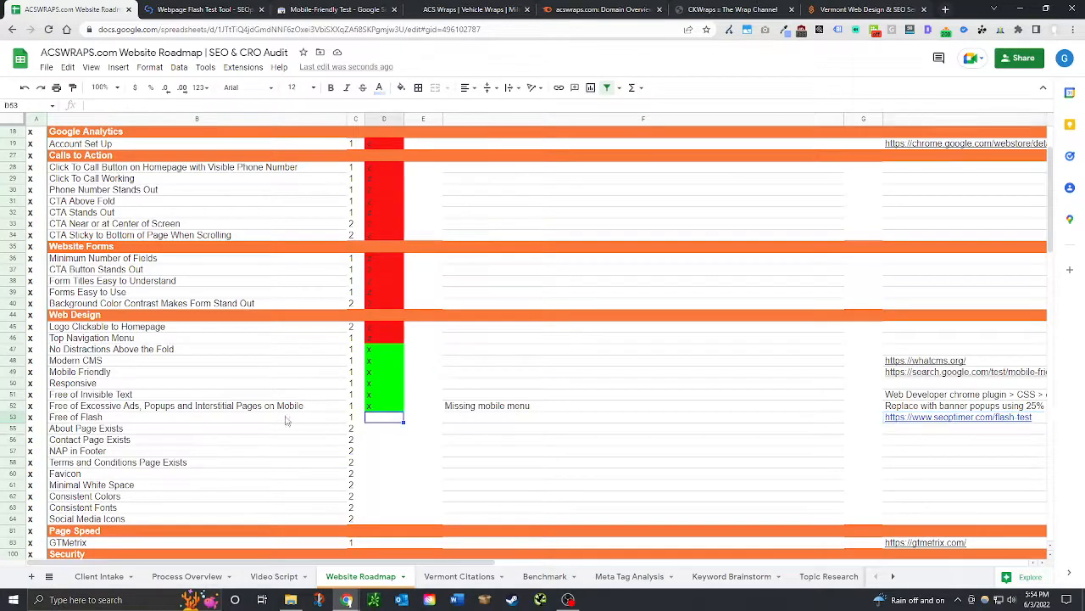
left_click(381, 430)
type("z")
key("Return")
type("z")
key("Return")
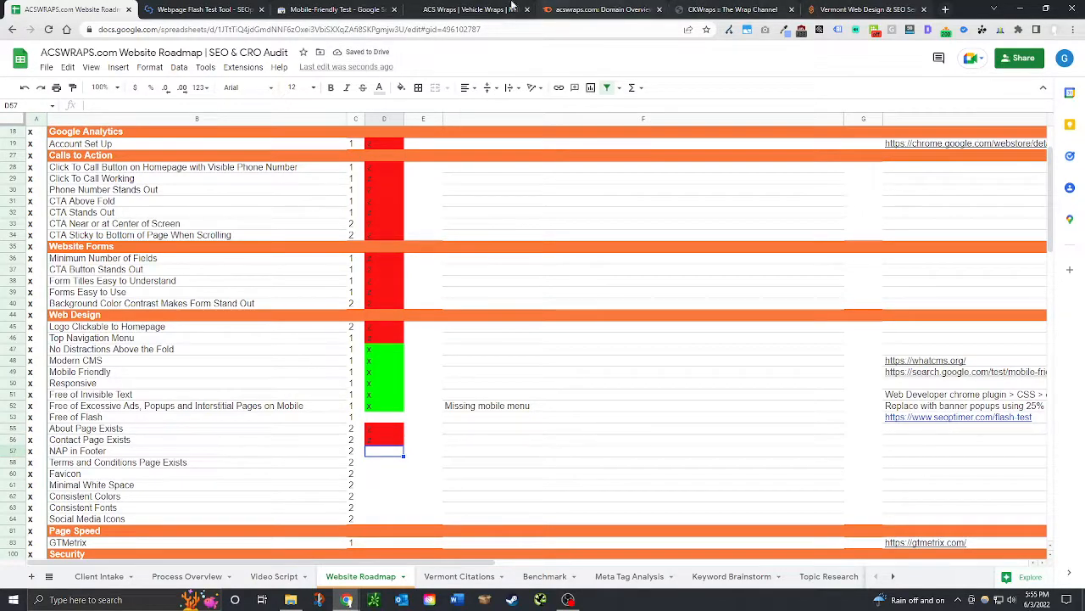
Close the developer tools on the ACS Wraps homepage, and review the SEOptimer Flash test result before closing its page.
left_click(472, 10)
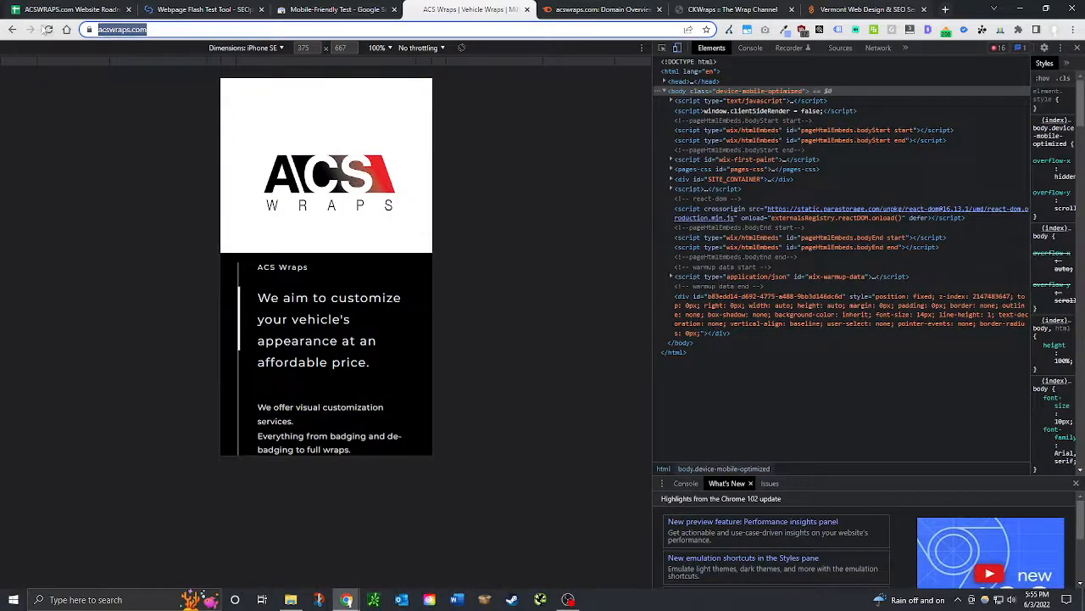
left_click(1077, 48)
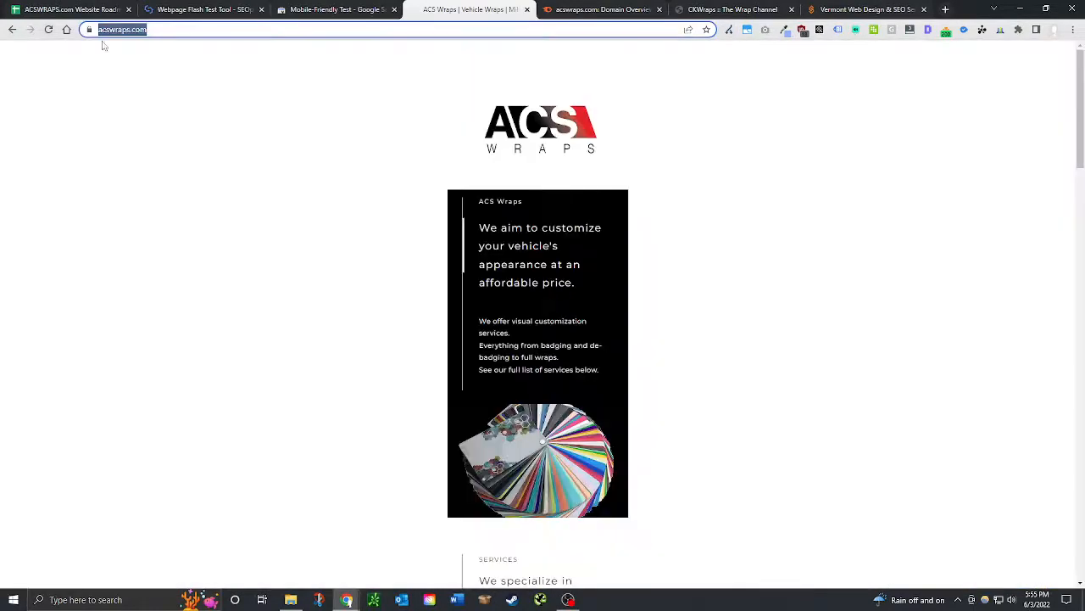
left_click(212, 9)
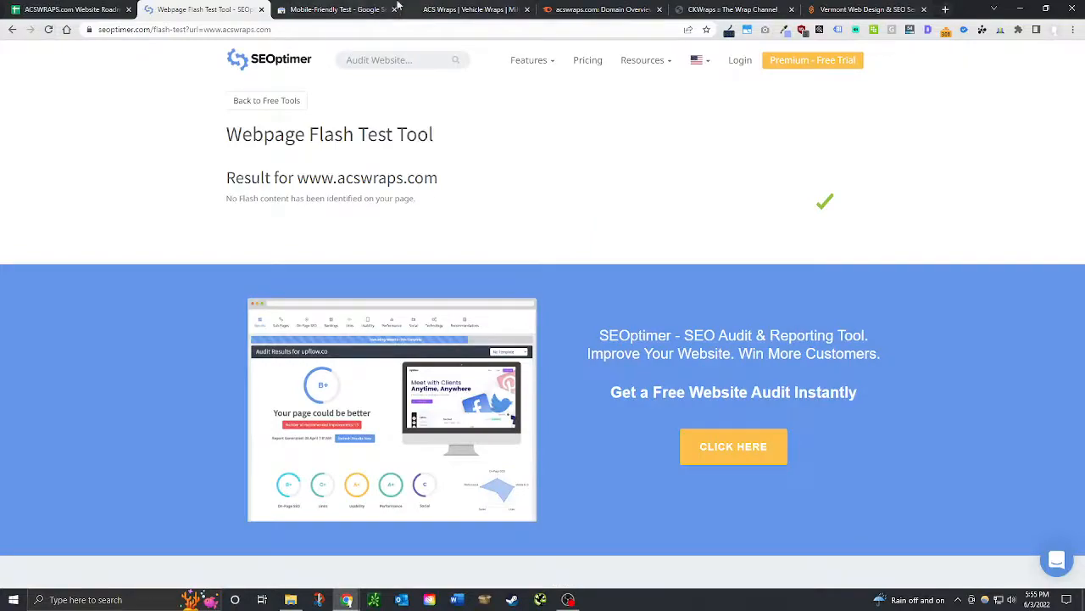
left_click(262, 10)
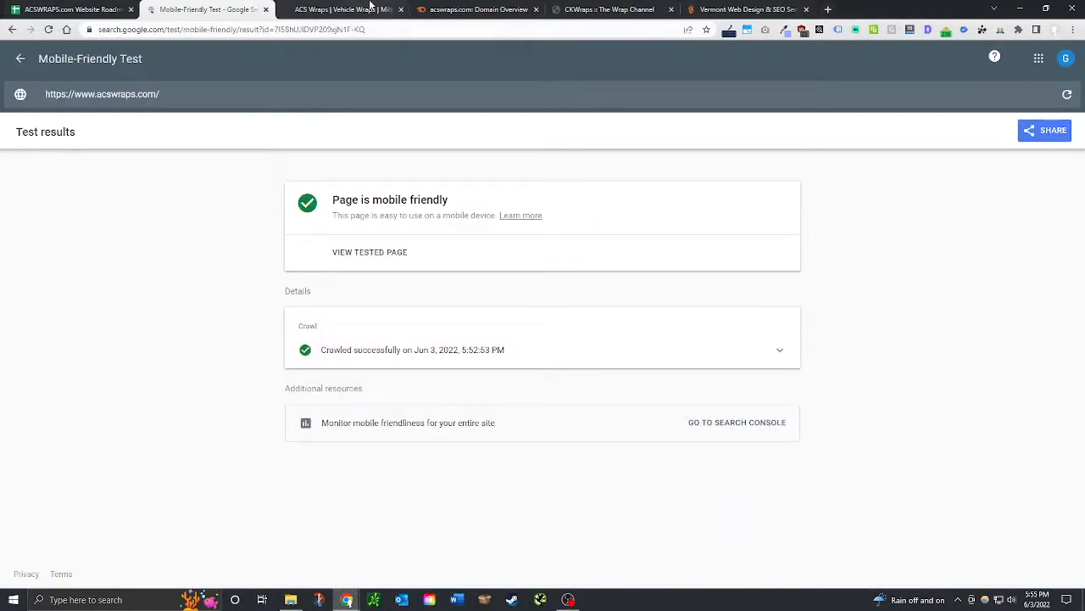
Examine the ACS Wraps homepage footer for business name, address and phone details, and recheck the header area.
left_click(361, 9)
left_click_drag(1081, 121, 1042, 567)
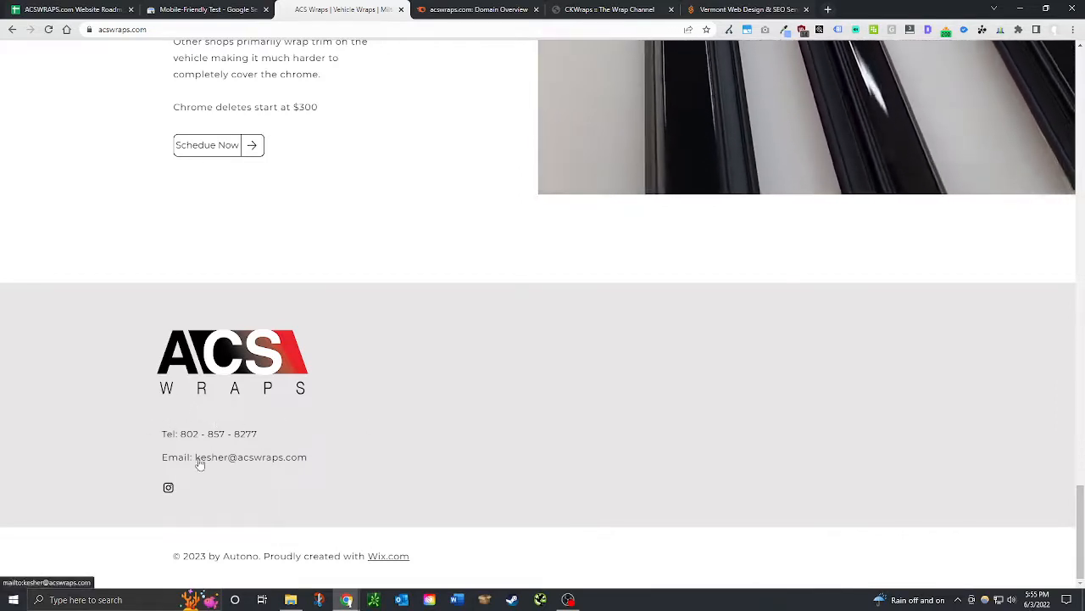
left_click_drag(193, 458, 227, 458)
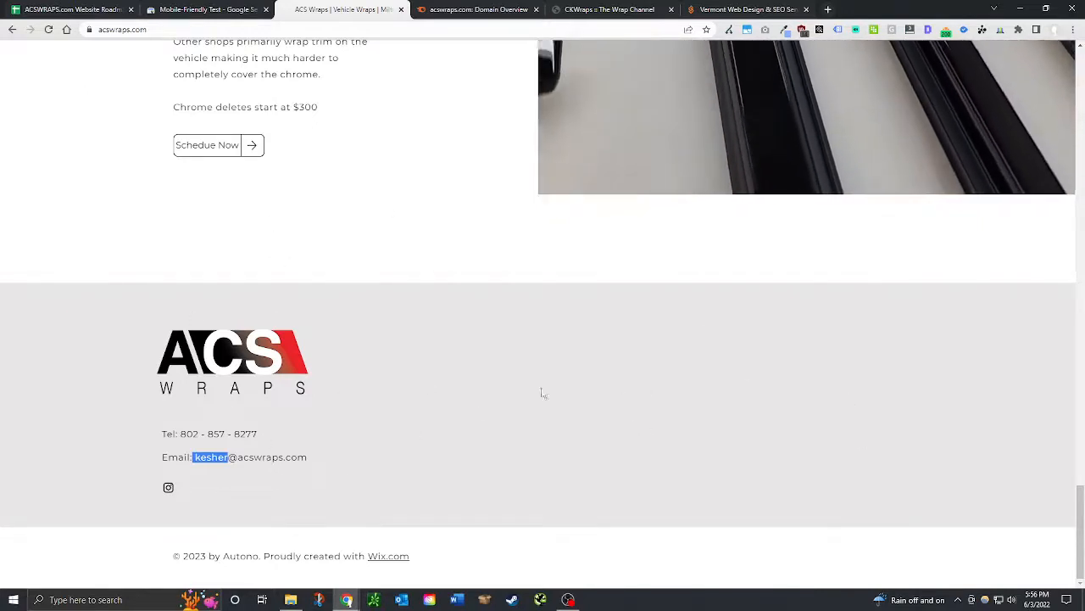
key("Home")
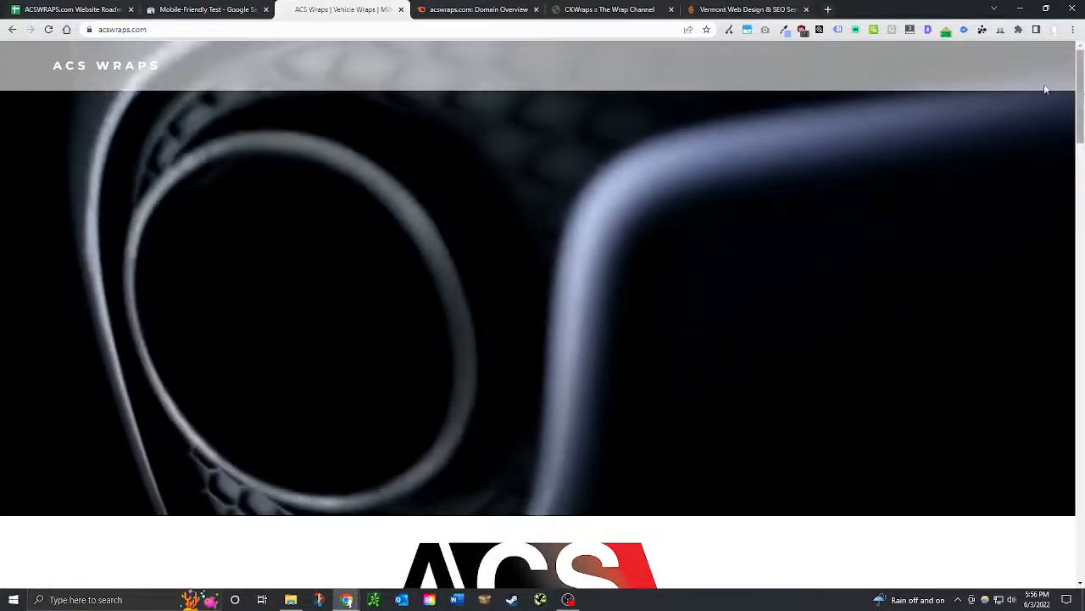
scroll(738, 144, "down", 5)
scroll(609, 199, "up", 5)
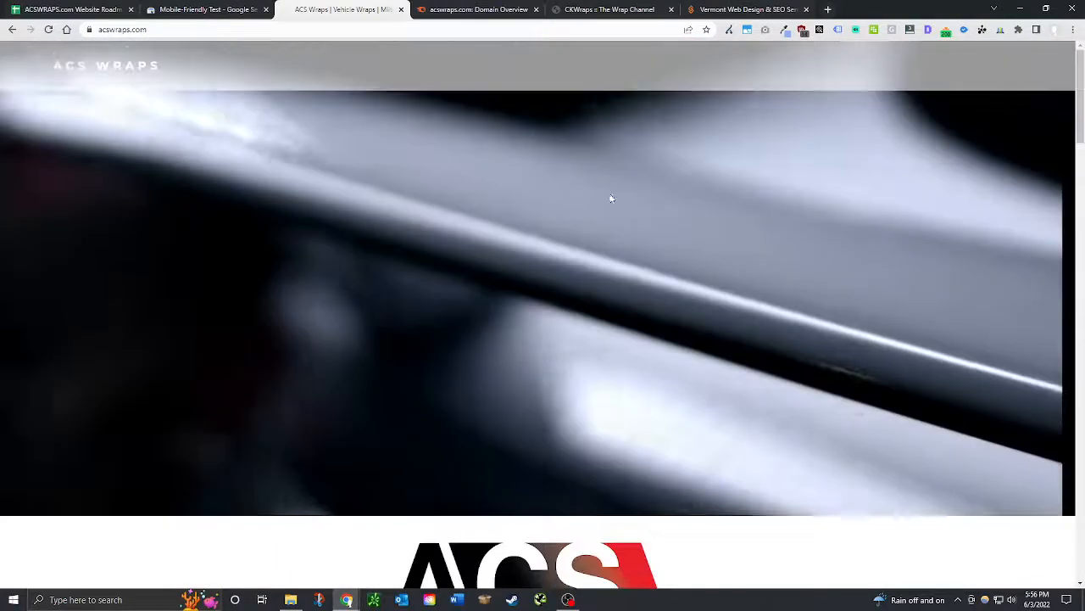
scroll(424, 322, "down", 2)
Mark Free of Flash with x in D53 of the Website Roadmap.
key("ctrl+1")
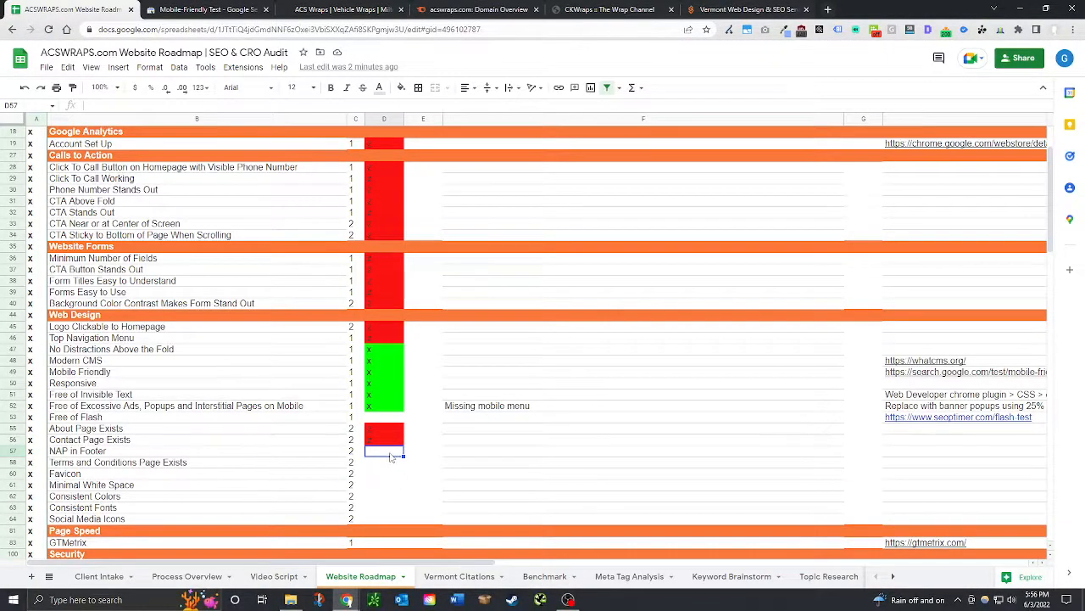
left_click(396, 459)
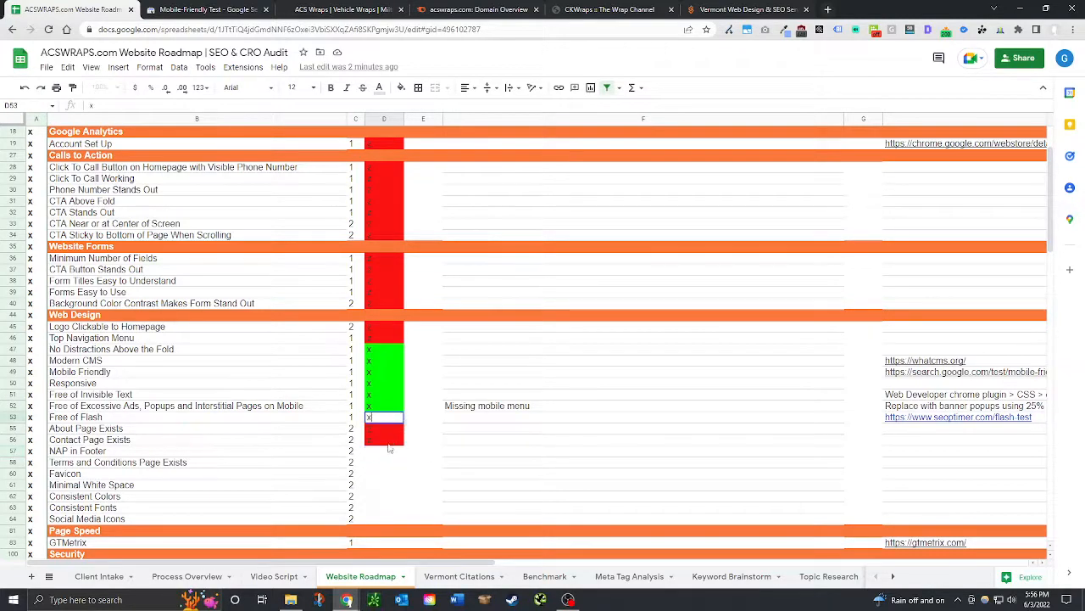
Mark NAP in Footer and Terms and Conditions Page Exists with z, noting "Name and address missing from footer" in F57.
left_click(390, 452)
type("z")
left_click(479, 454)
type("Na")
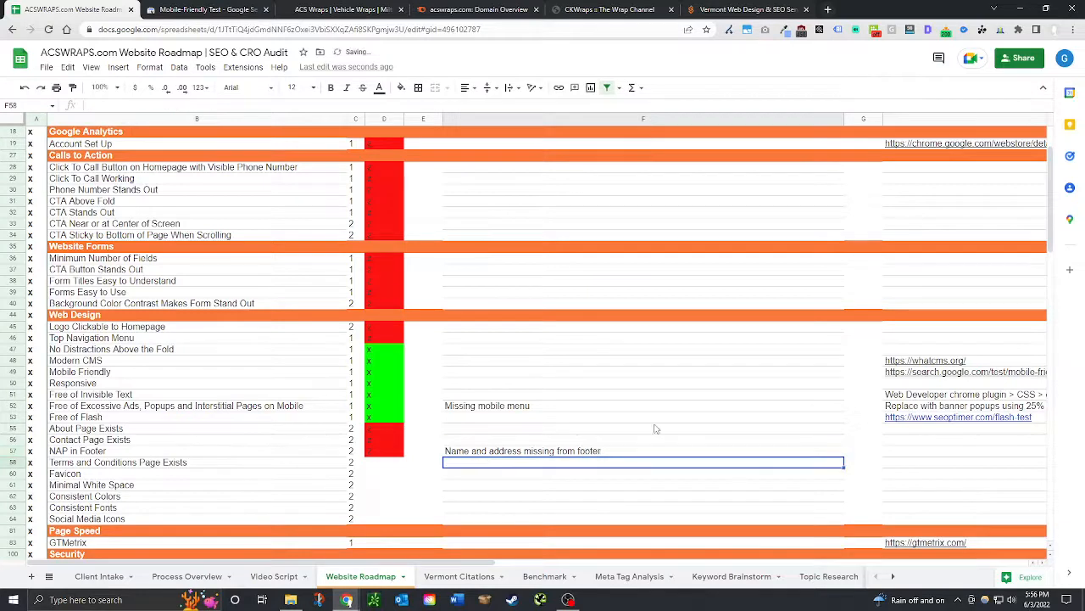
left_click(385, 463)
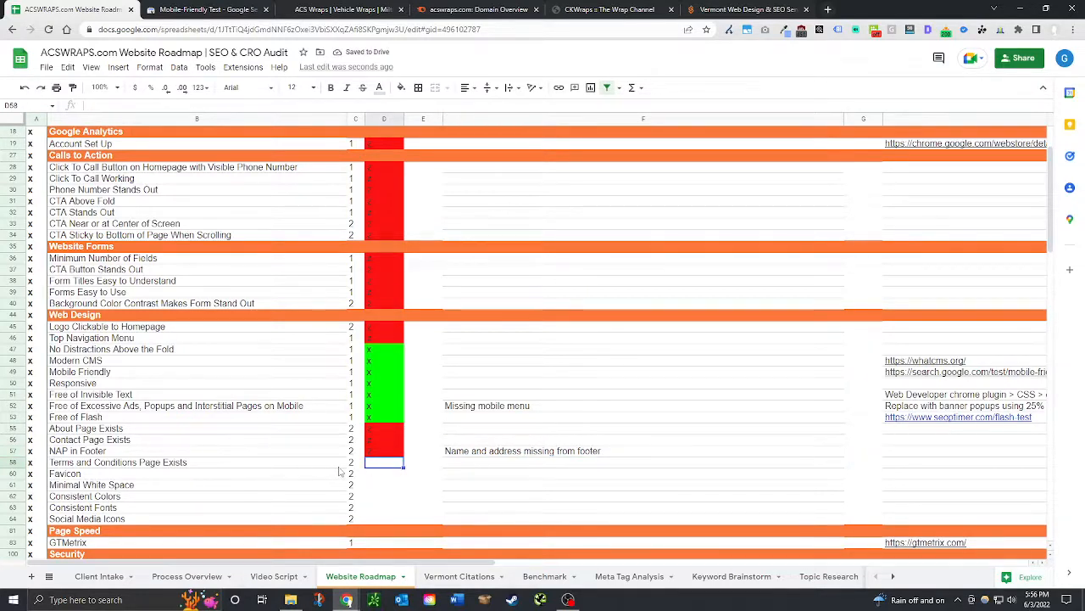
left_click(381, 478)
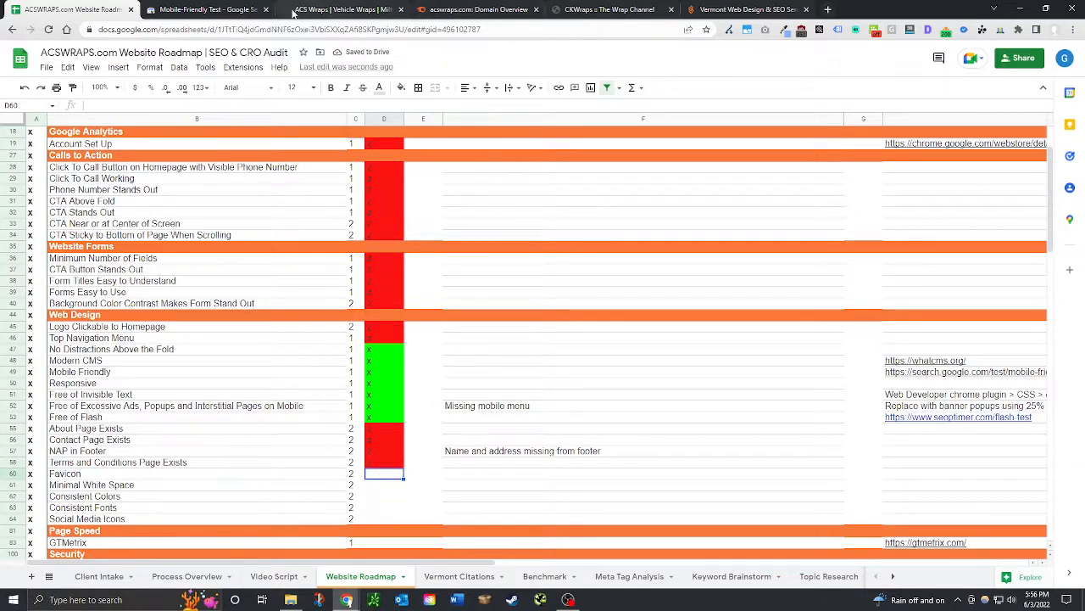
Compare the ACS Wraps favicon with the Vermont Web Design & SEO site's, and mark Favicon with z in D60.
left_click(335, 11)
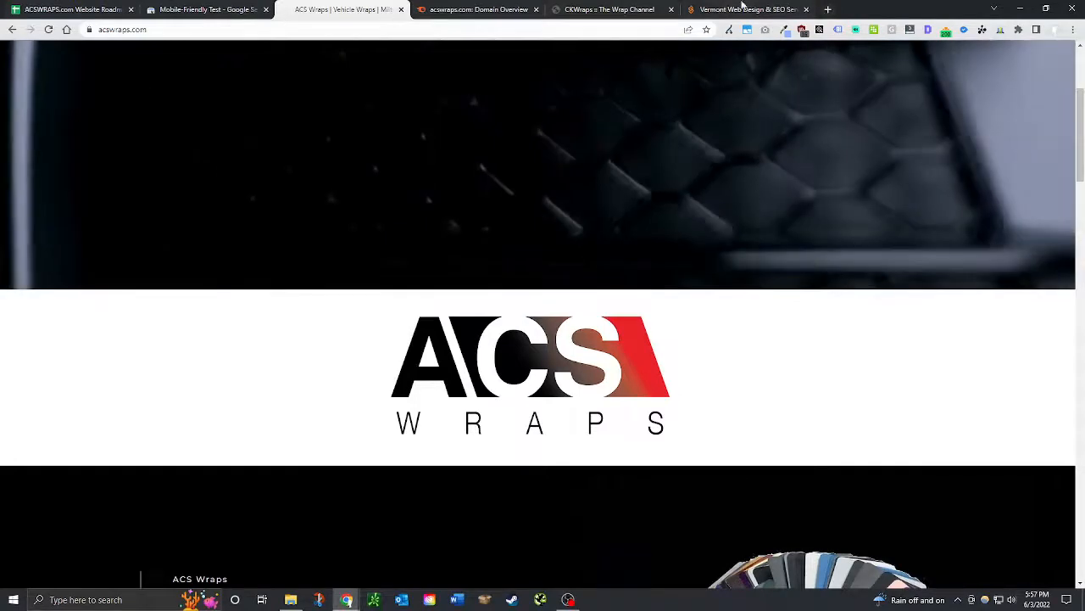
left_click(699, 12)
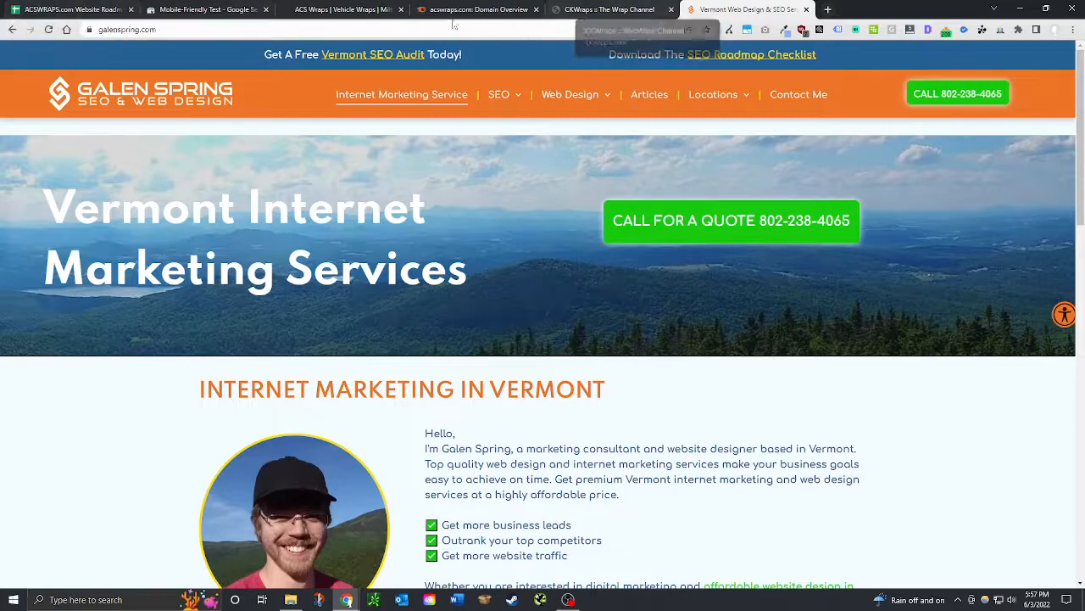
left_click(333, 11)
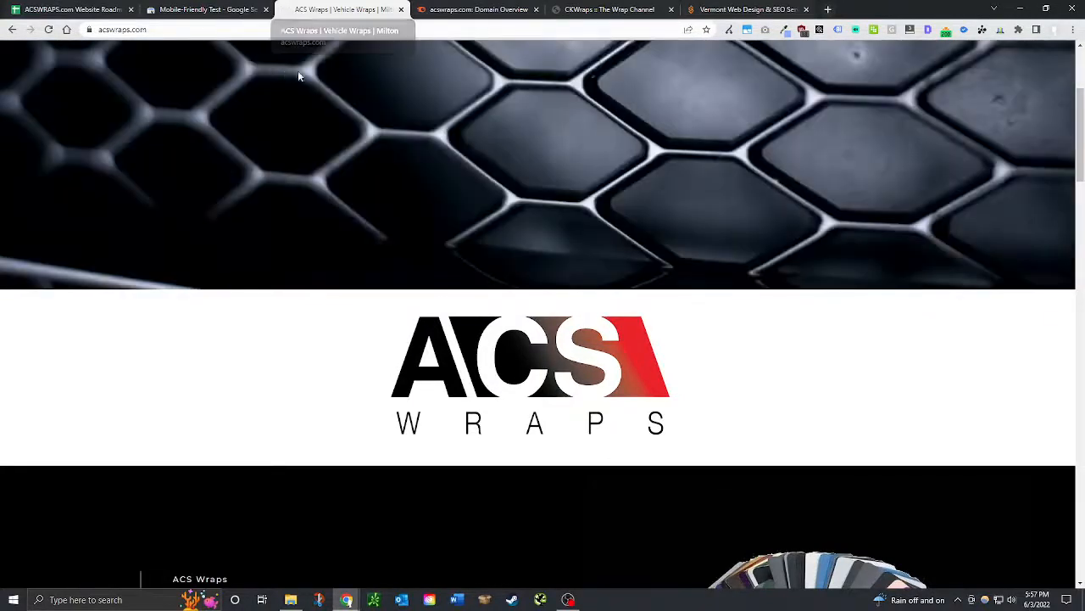
left_click(85, 10)
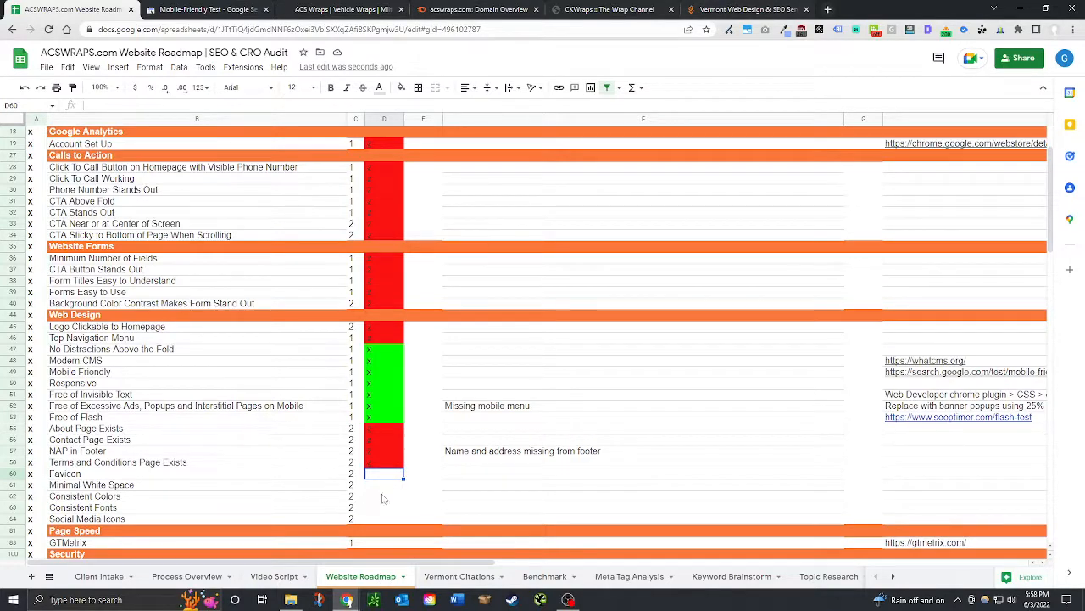
type("x")
key("Return")
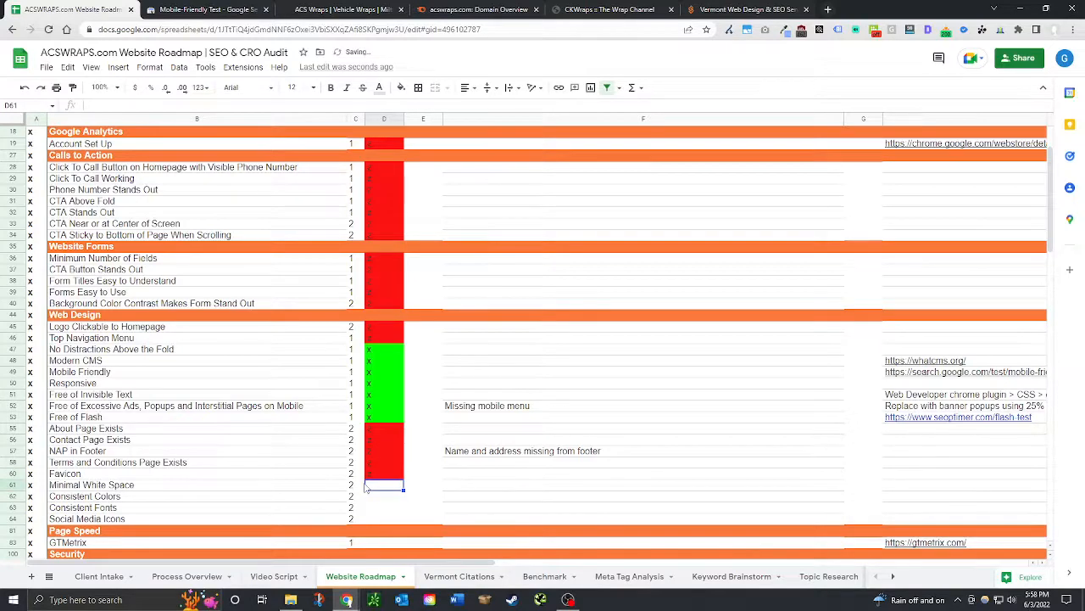
Examine the ACS Wraps homepage from the logo banner through the service sections to the footer for excessive white space.
left_click(344, 9)
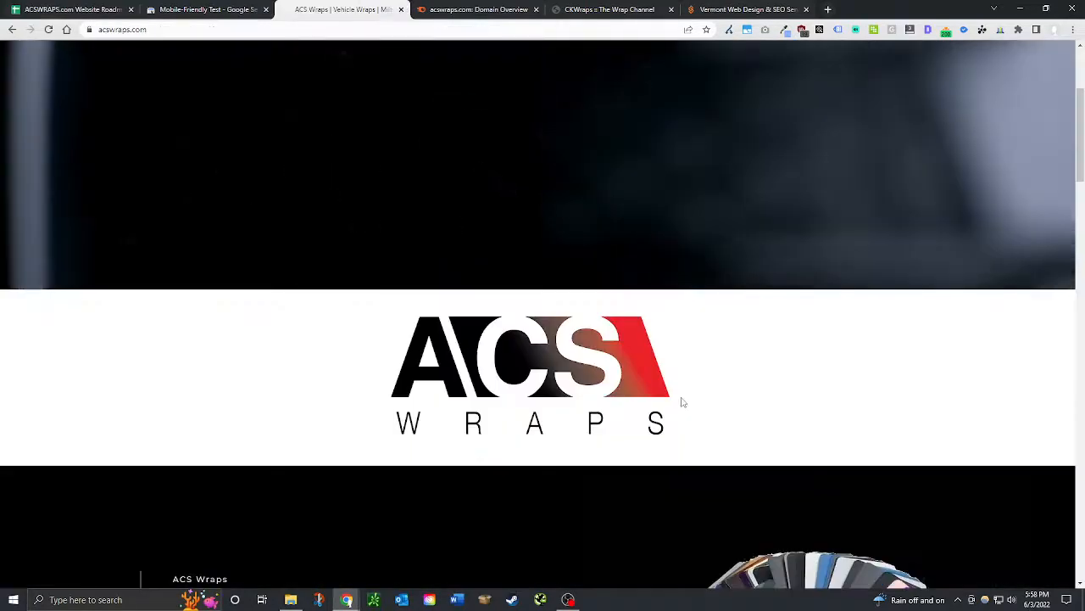
scroll(674, 429, "down", 3)
scroll(673, 428, "down", 10)
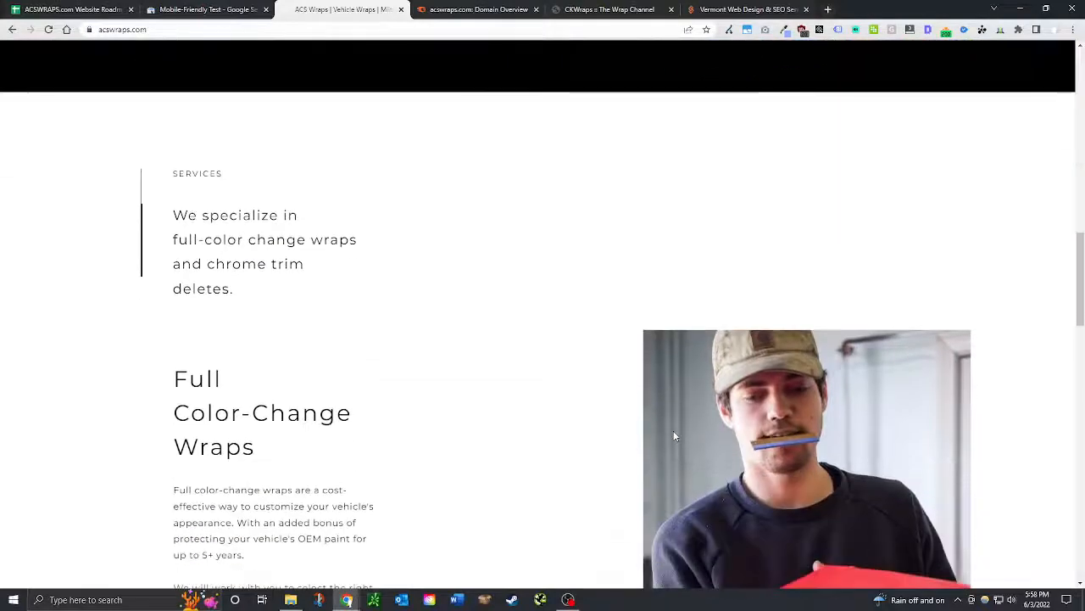
scroll(631, 430, "down", 2)
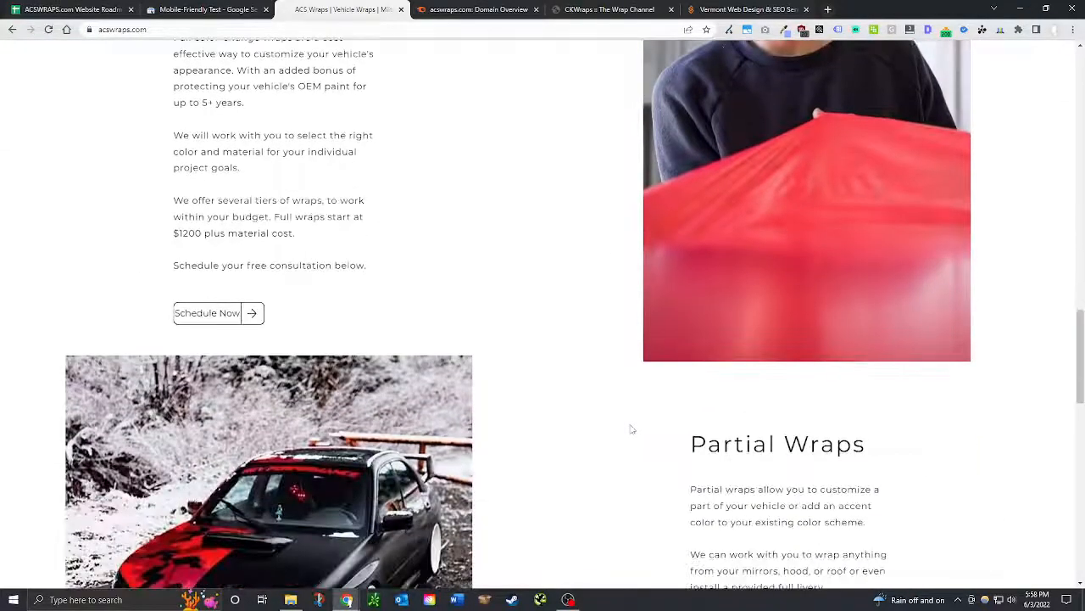
scroll(631, 430, "up", 5)
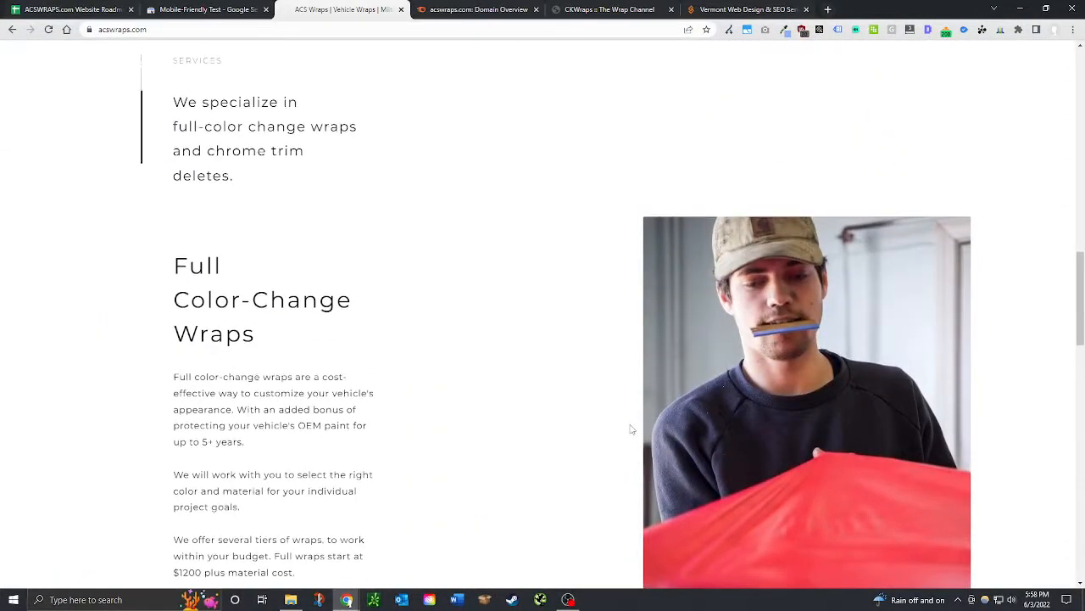
scroll(631, 430, "down", 3)
scroll(631, 430, "down", 6)
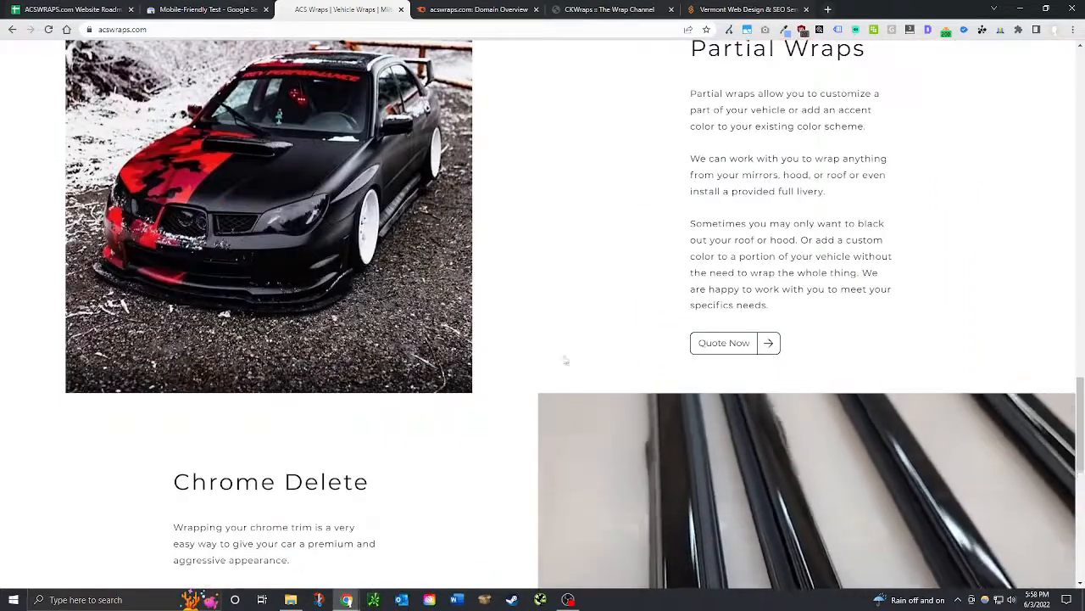
scroll(639, 400, "down", 4)
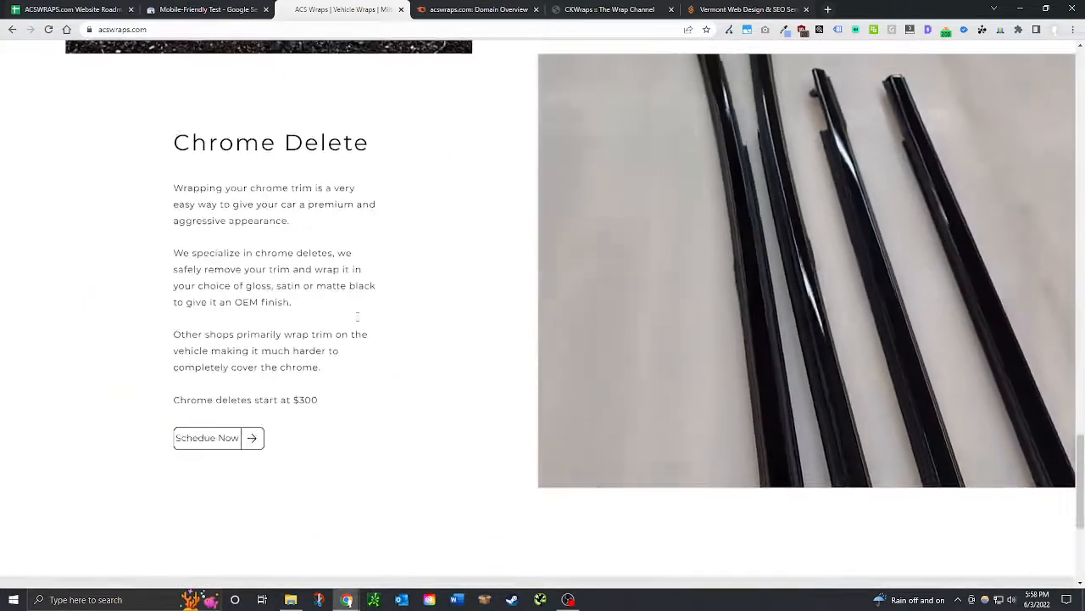
left_click_drag(170, 127, 366, 421)
left_click(365, 422)
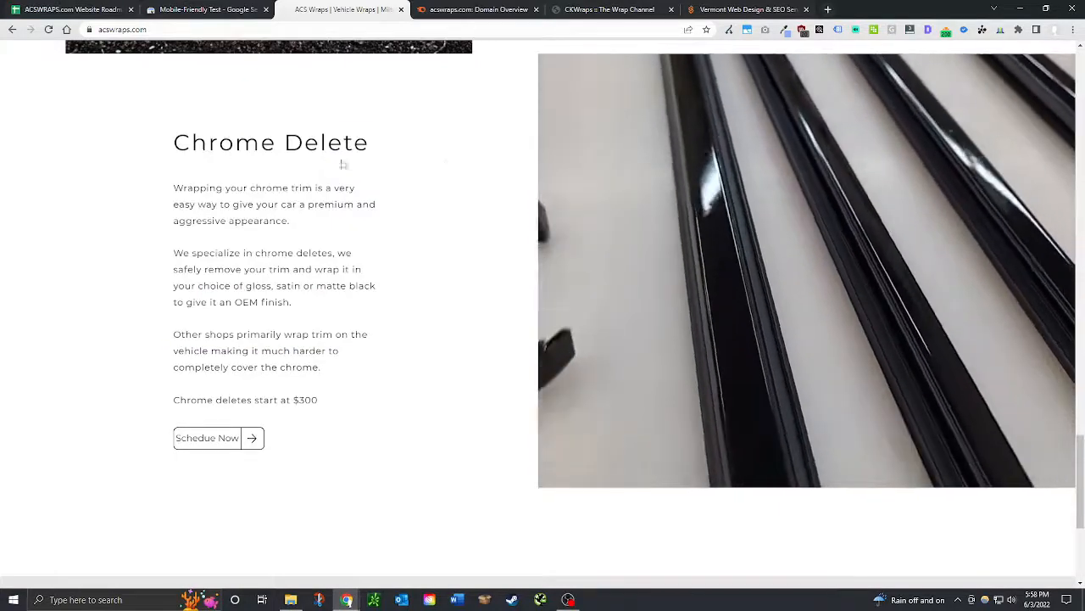
scroll(458, 390, "down", 3)
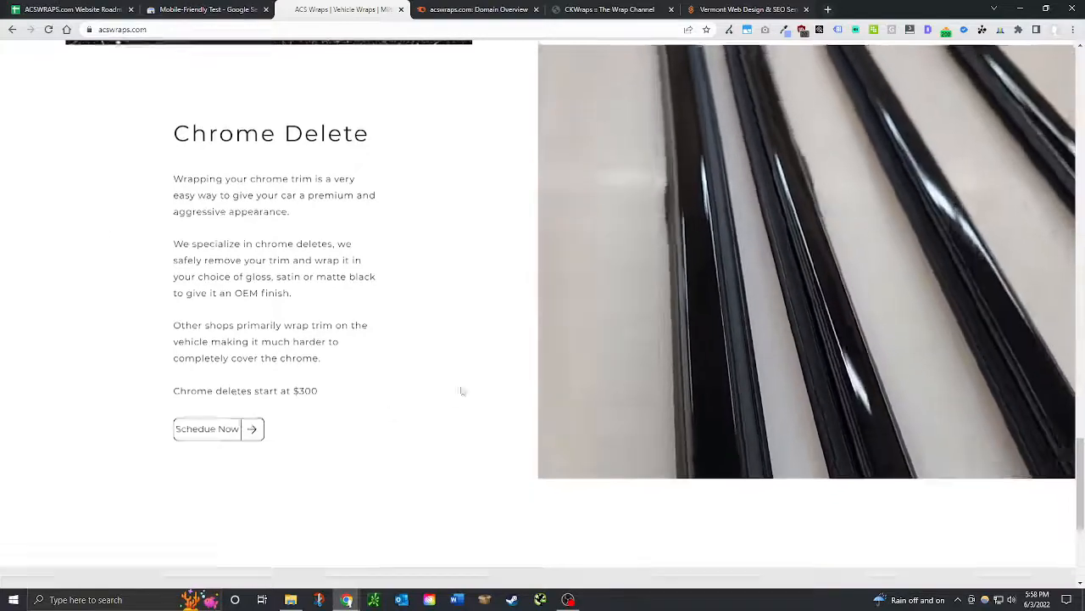
scroll(556, 396, "up", 8)
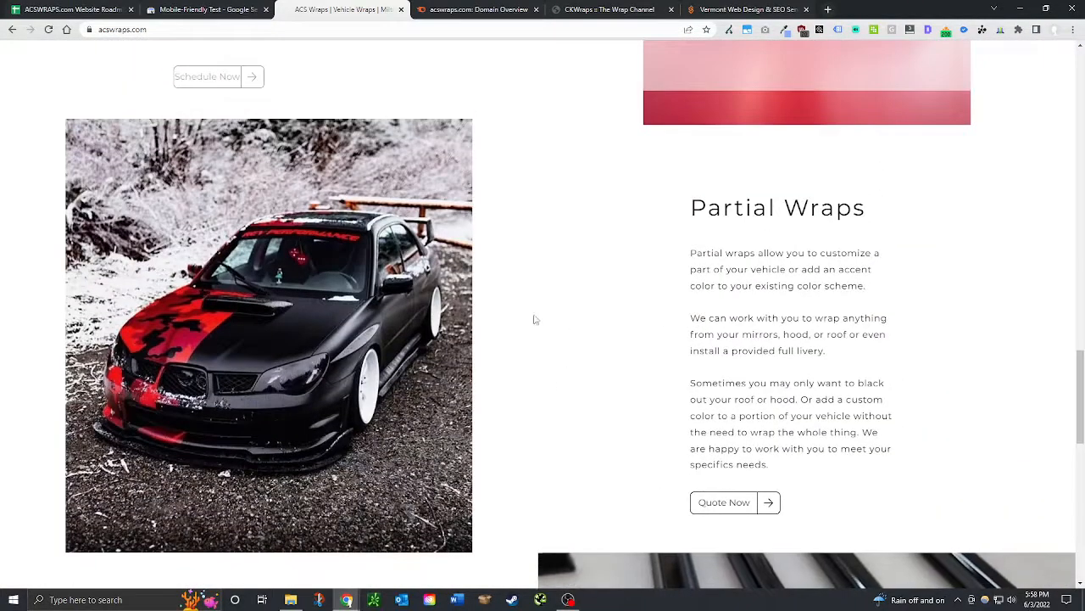
scroll(534, 317, "up", 4)
scroll(498, 350, "up", 8)
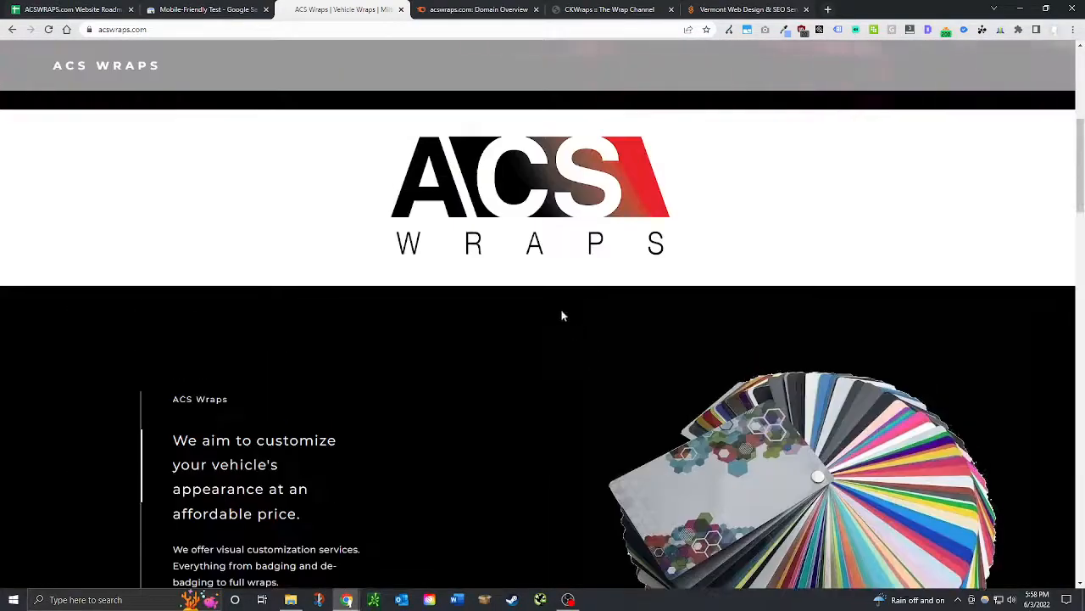
scroll(562, 318, "down", 12)
scroll(558, 332, "down", 2)
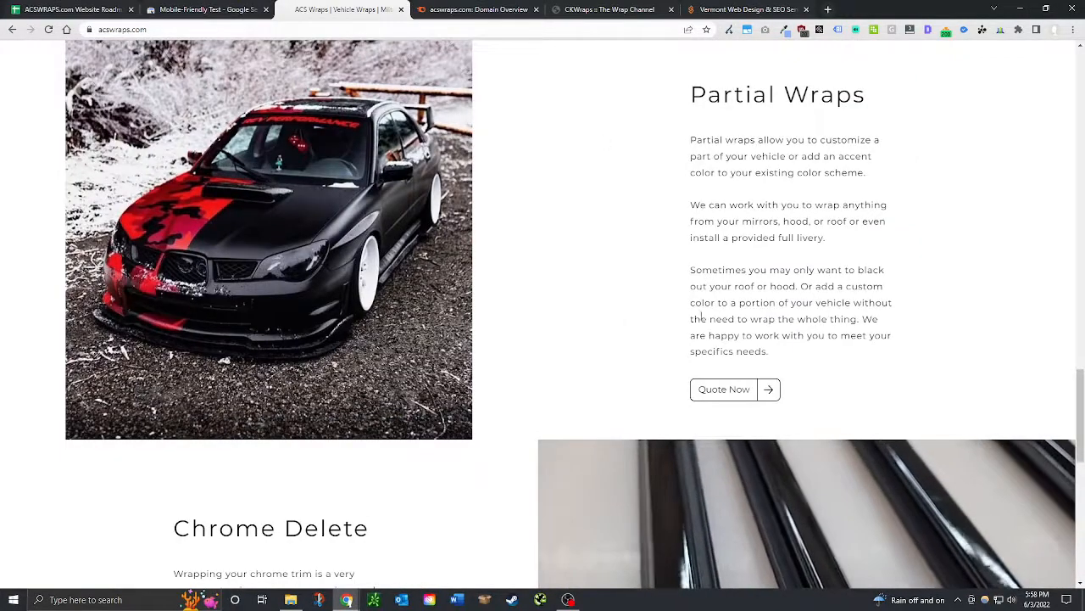
scroll(504, 461, "down", 6)
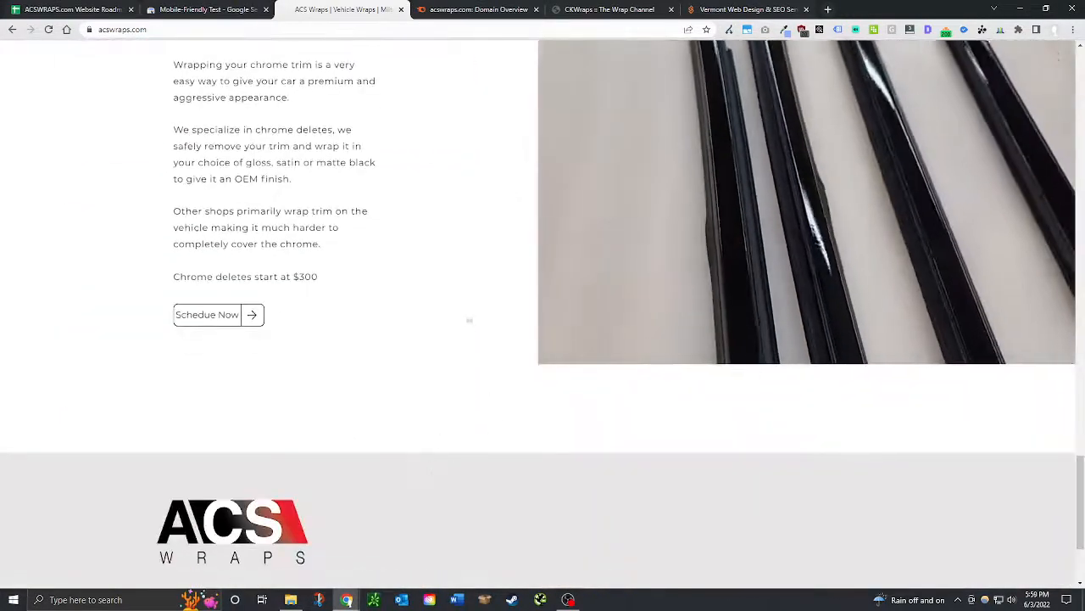
scroll(403, 391, "up", 3)
scroll(403, 391, "up", 8)
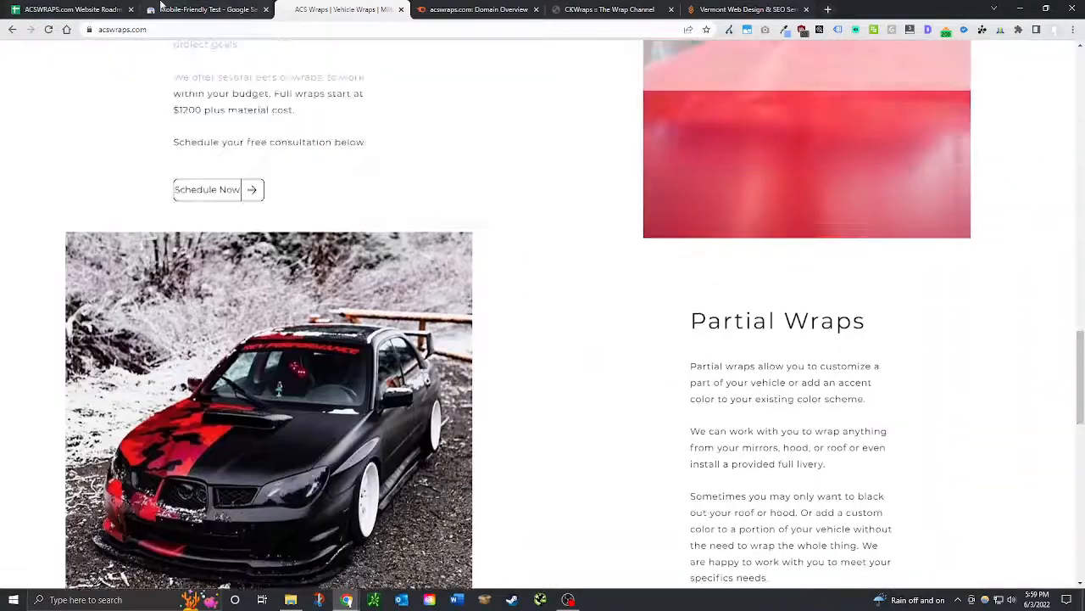
Mark Minimal White Space with z in D61 of the Website Roadmap and note "Excessive white space" in F61.
left_click(184, 9)
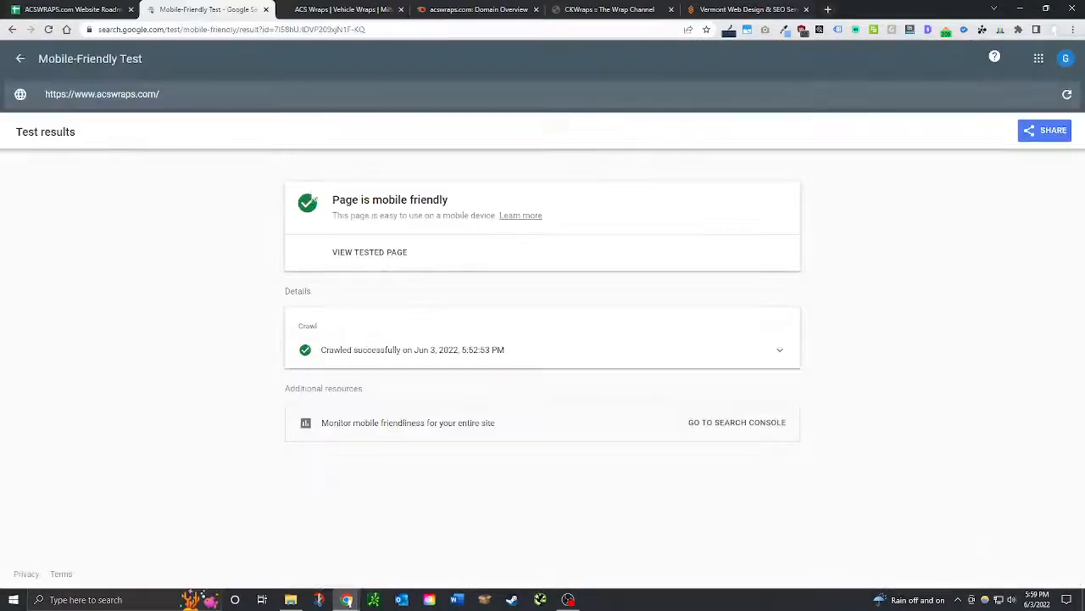
left_click(72, 9)
type("x")
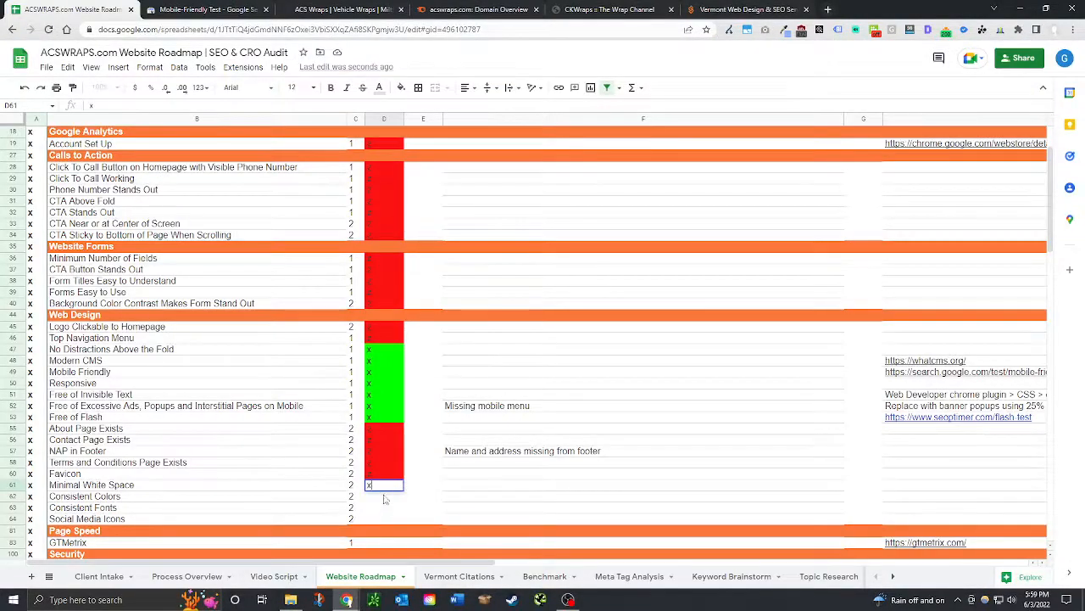
key("Return")
left_click(386, 487)
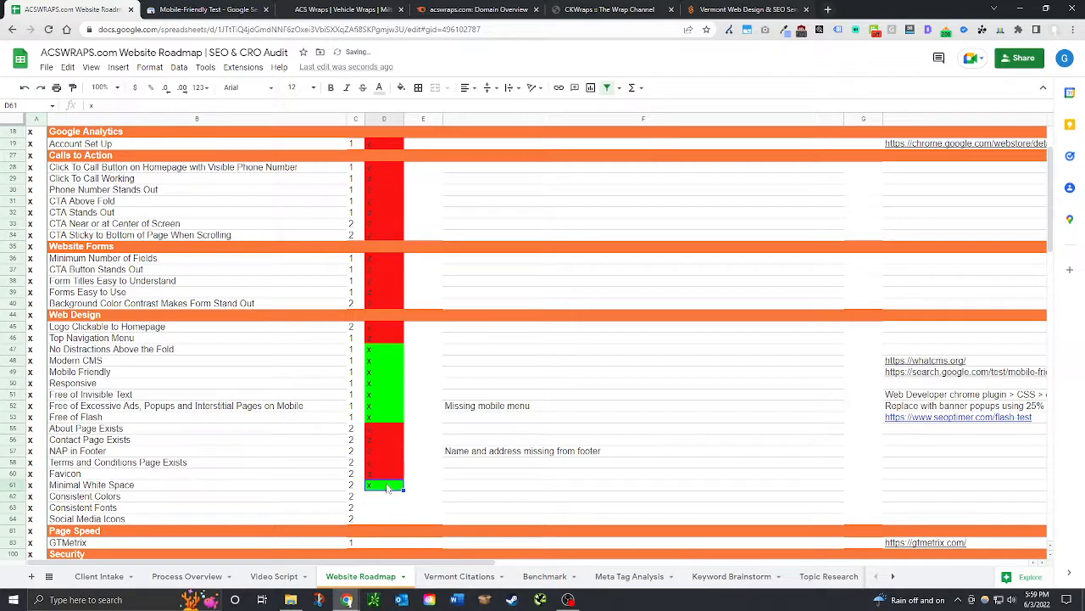
key("Delete")
left_click(471, 489)
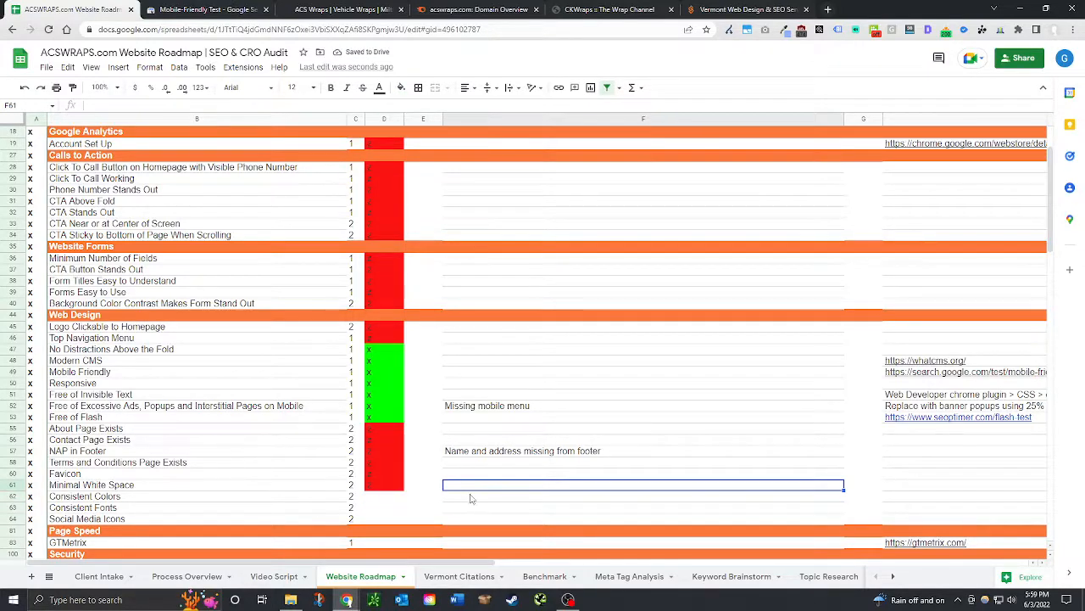
type("Excessive whi")
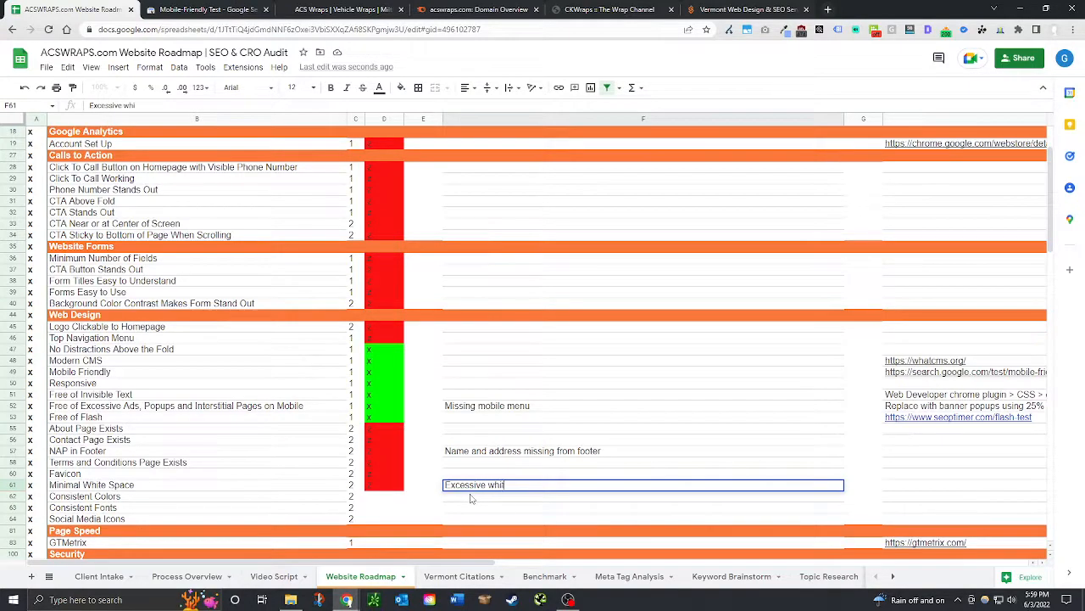
type("te space")
key("Return")
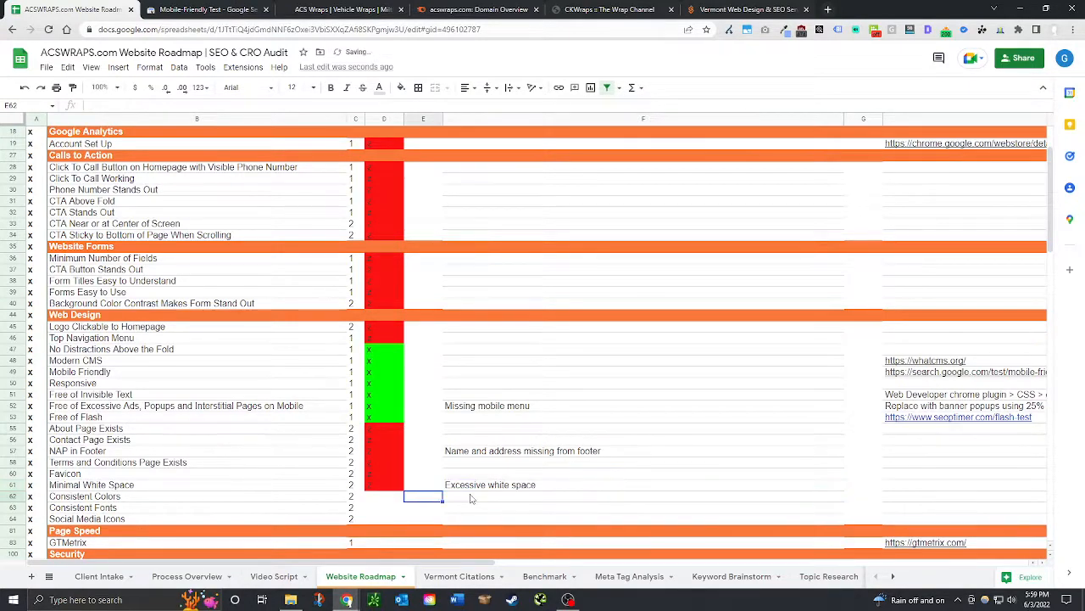
Mark Consistent Colors and Consistent Fonts with x in D62 and D63.
left_click(387, 497)
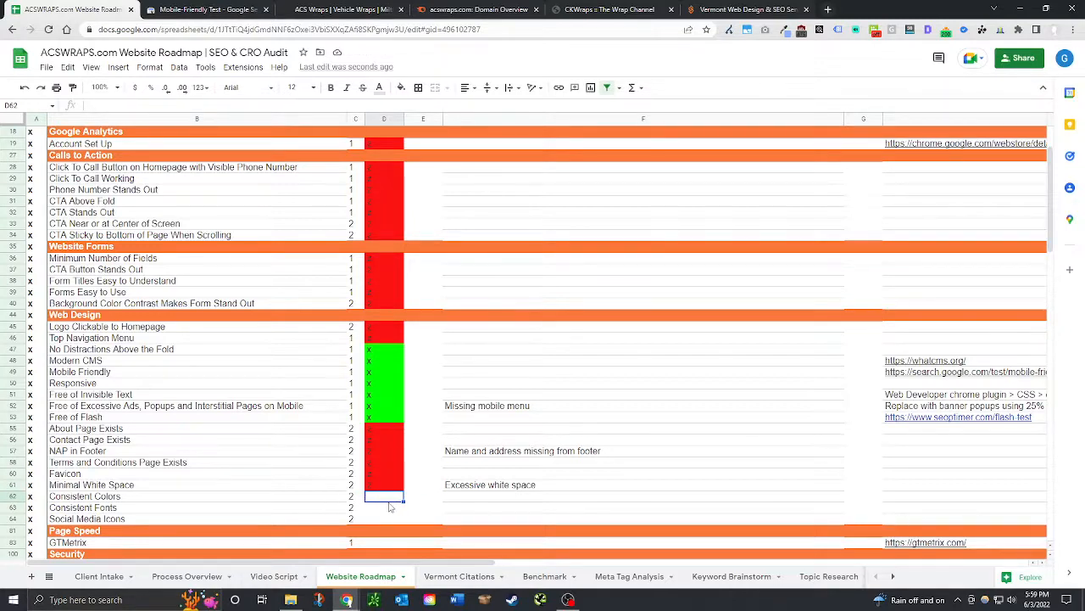
type("x")
key("Return")
type("x")
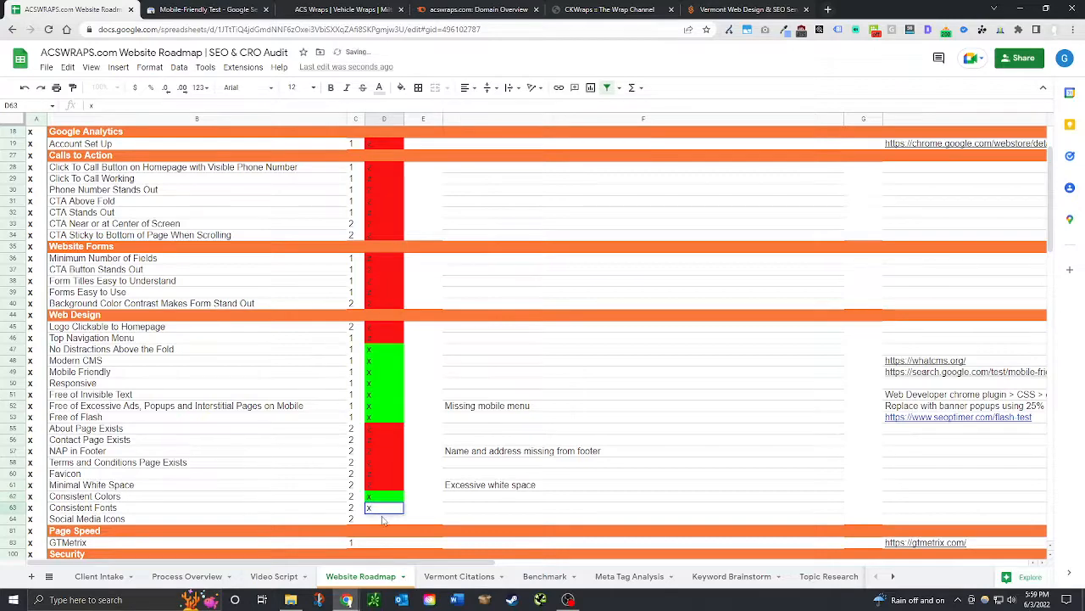
key("Return")
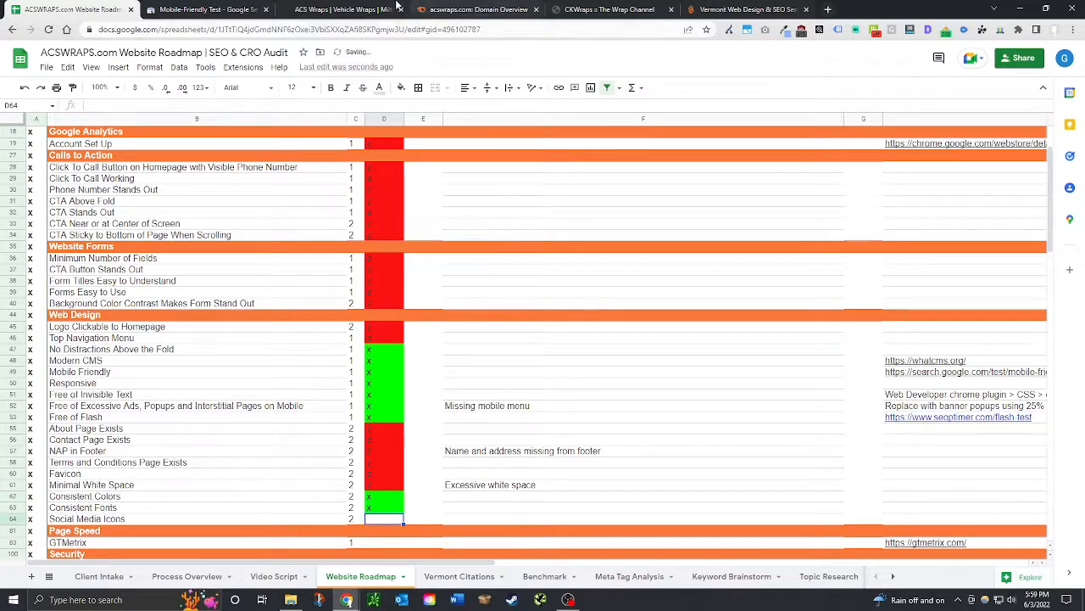
Check the ACS Wraps homepage footer for social media icons and open the linked Instagram profile.
left_click(343, 10)
scroll(596, 344, "down", 2)
scroll(845, 331, "down", 10)
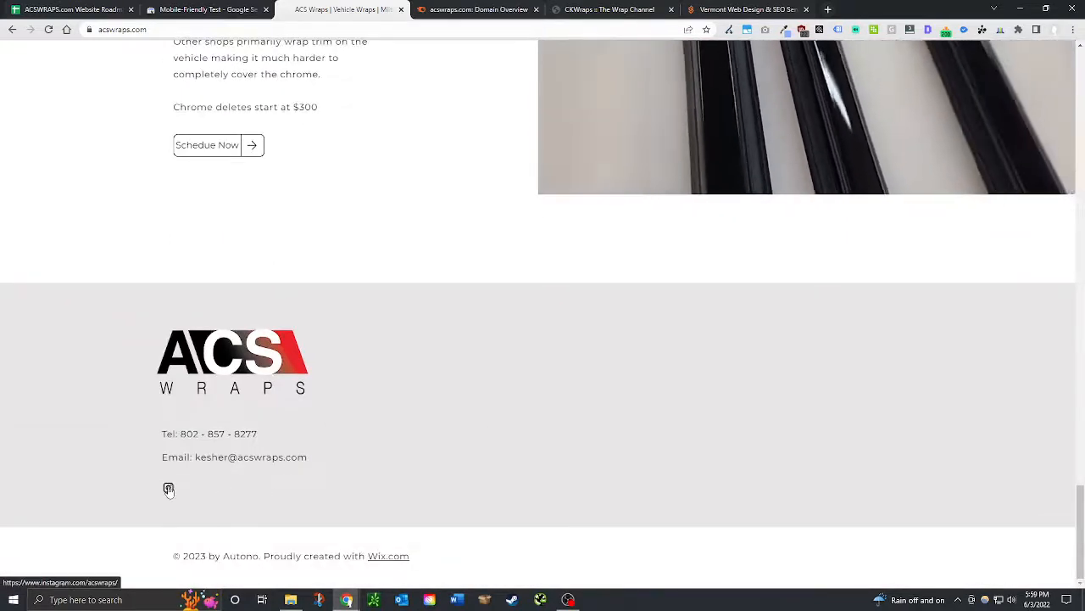
left_click(169, 490)
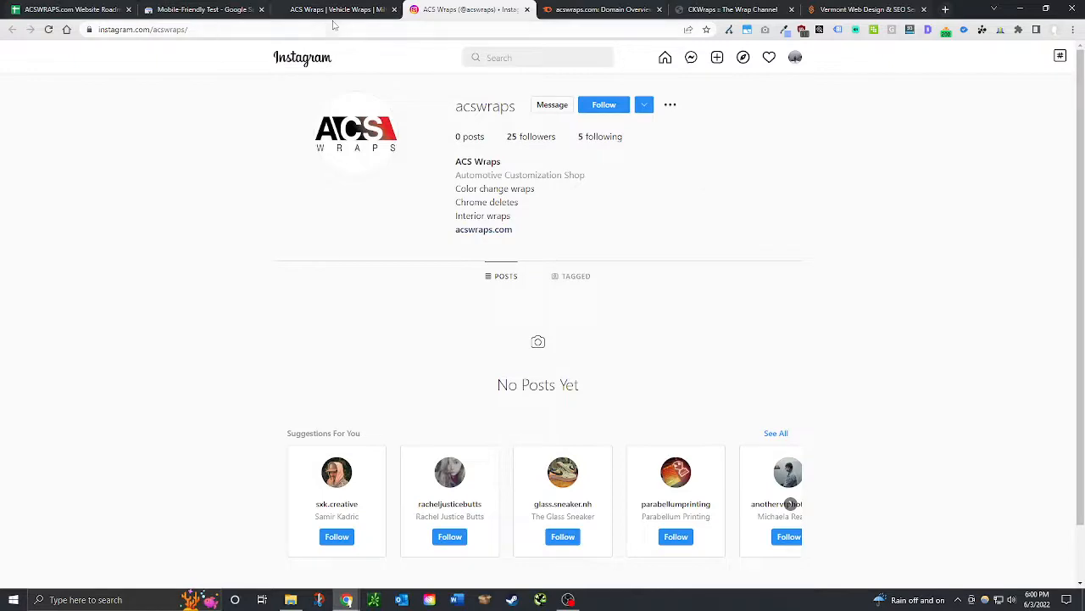
Mark Social Media Icons with x in D64 of the Website Roadmap.
left_click(40, 9)
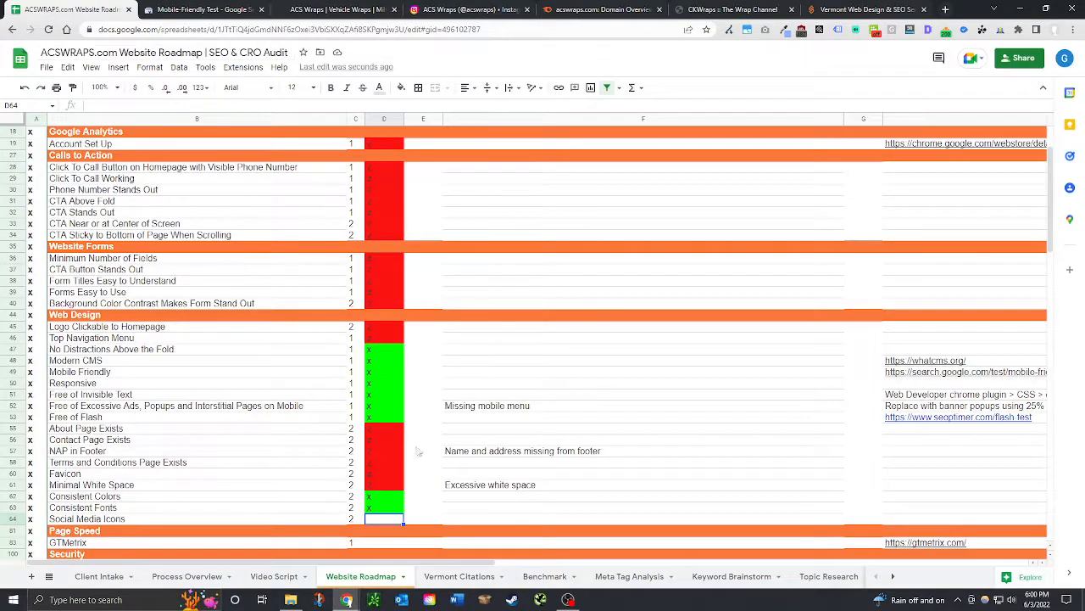
scroll(453, 469, "down", 2)
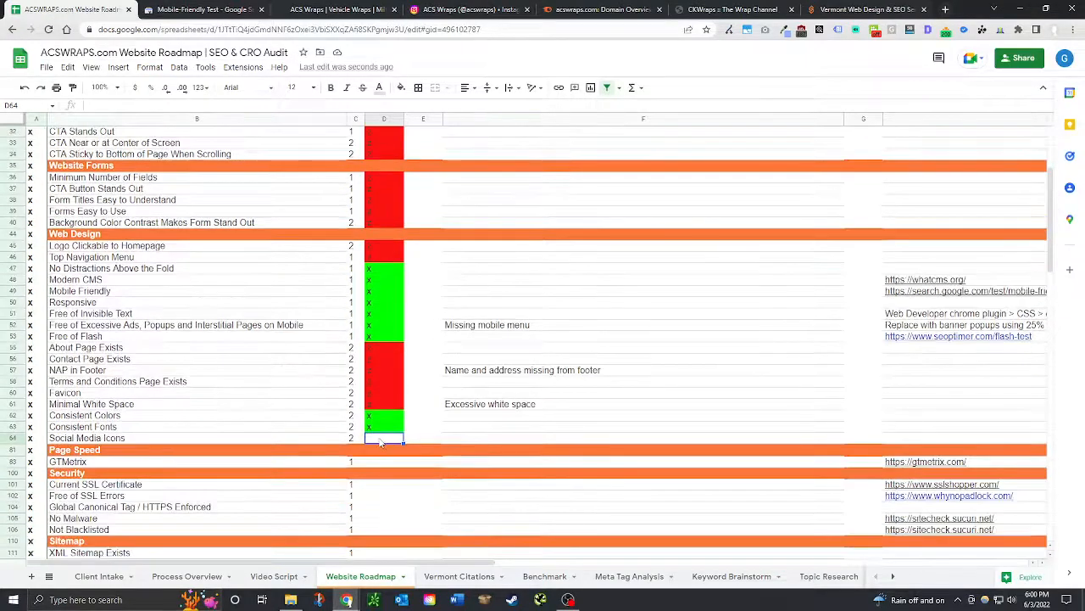
type("z")
double_click(392, 440)
left_click(472, 441)
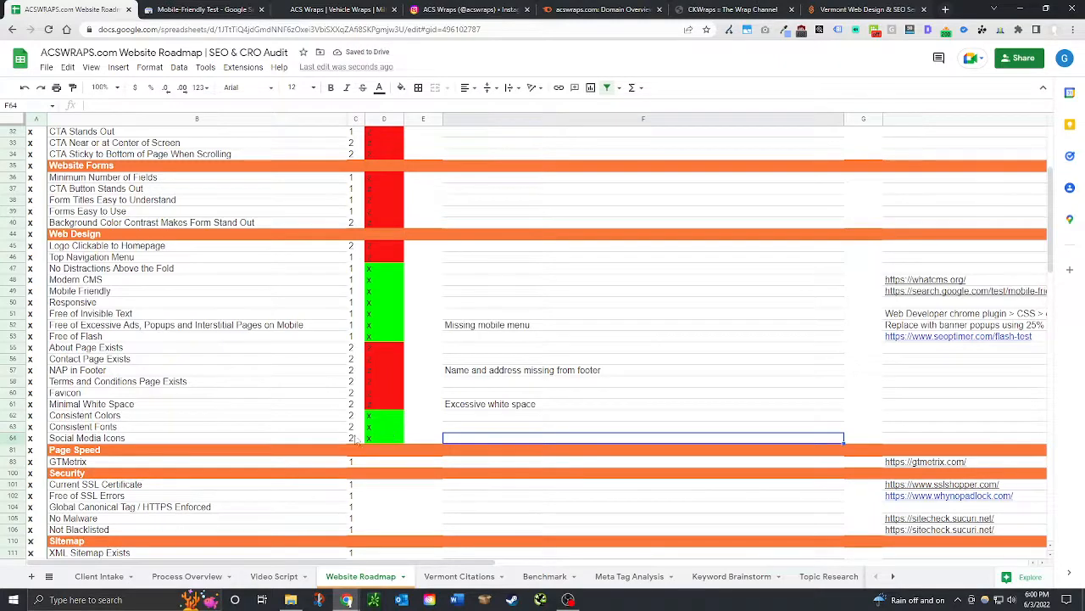
scroll(358, 408, "down", 1)
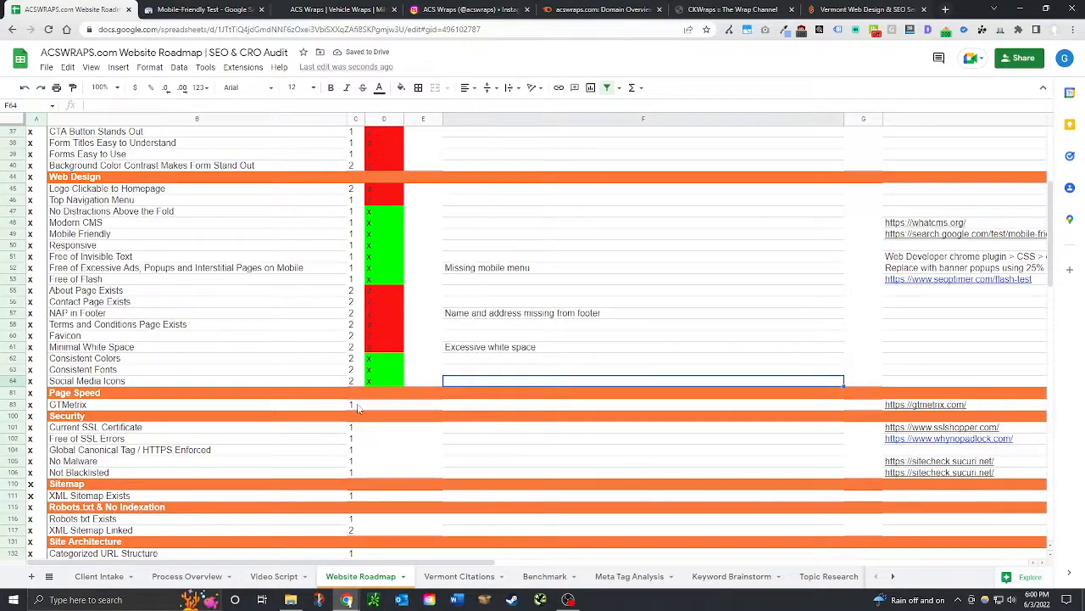
left_click(967, 406)
left_click(1052, 428)
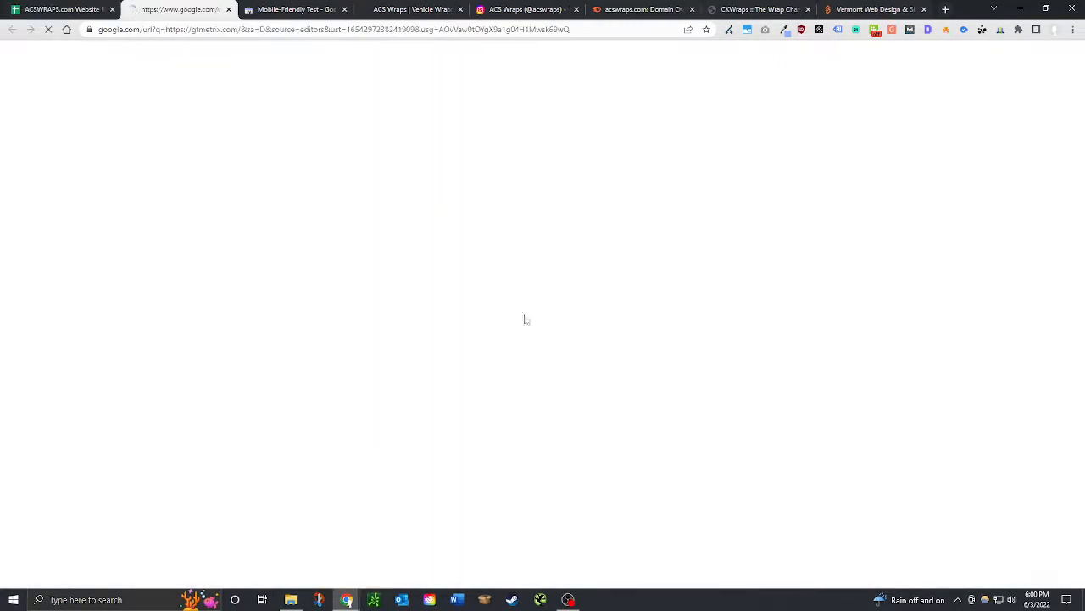
left_click(424, 9)
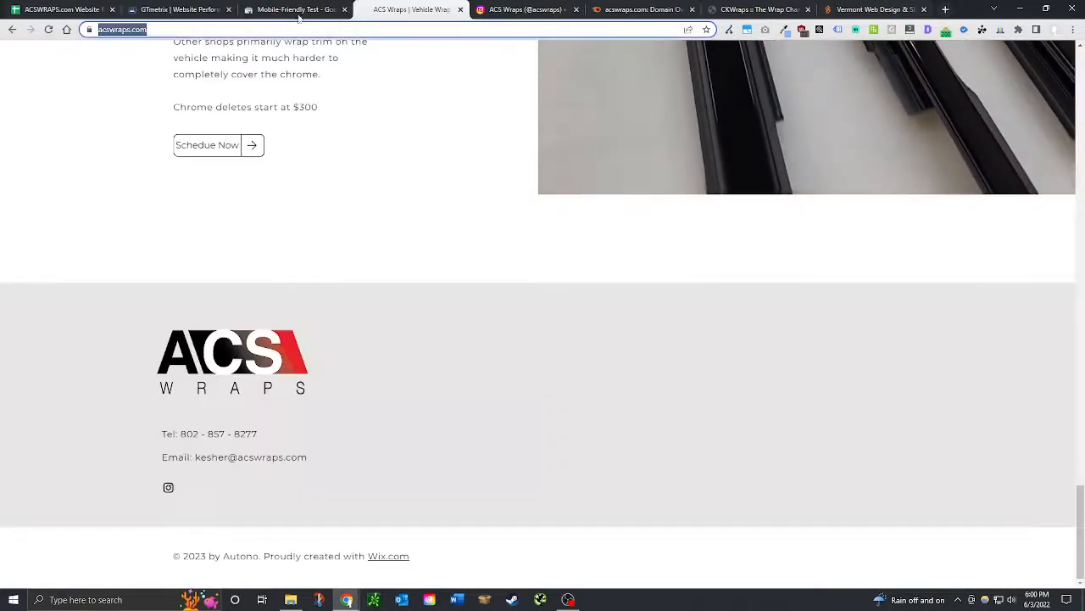
left_click(178, 9)
type("https://www.acswraps.com/")
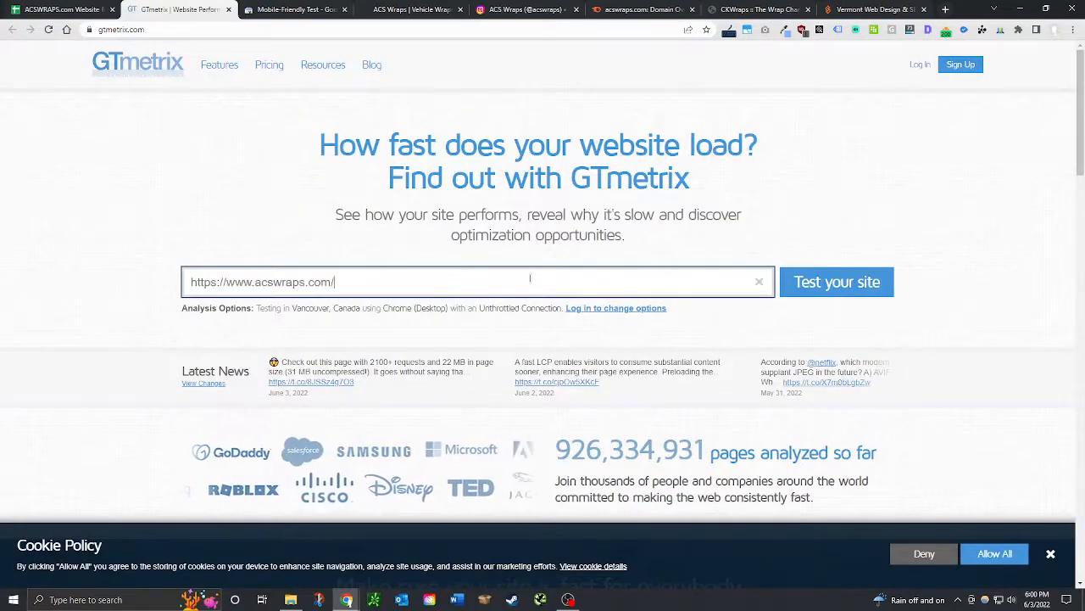
left_click(836, 281)
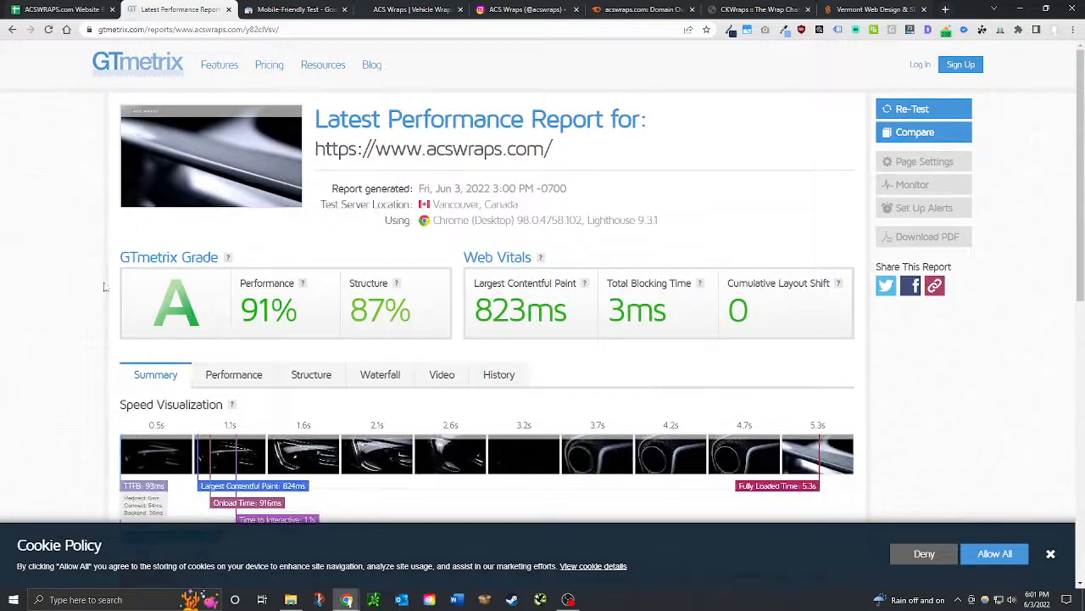
Mark GTMetrix with x in D83 of the Website Roadmap's Page Speed section.
left_click(7, 8)
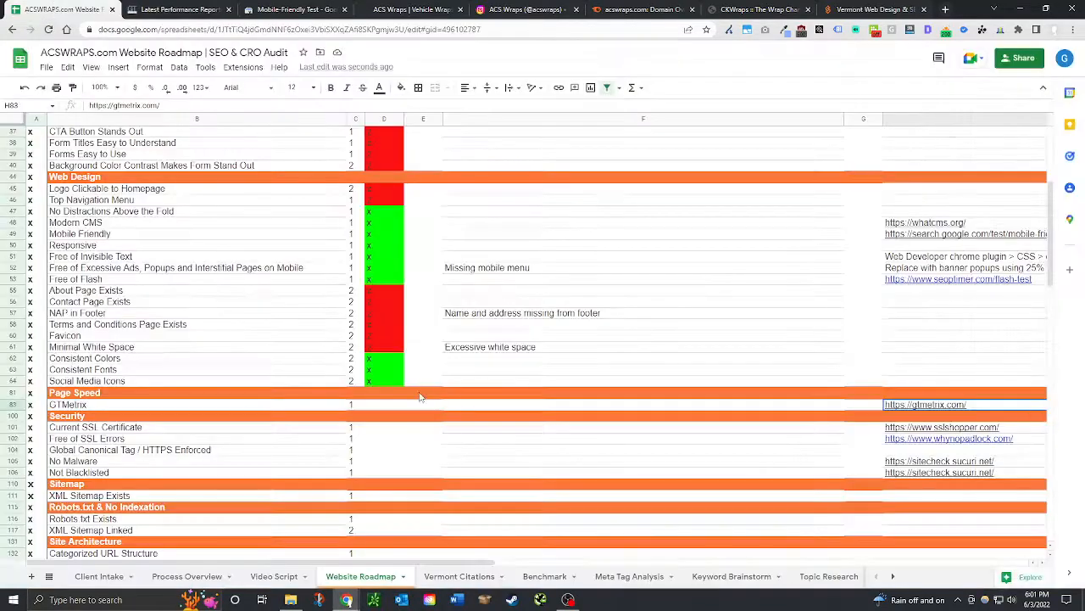
left_click(368, 404)
type("z")
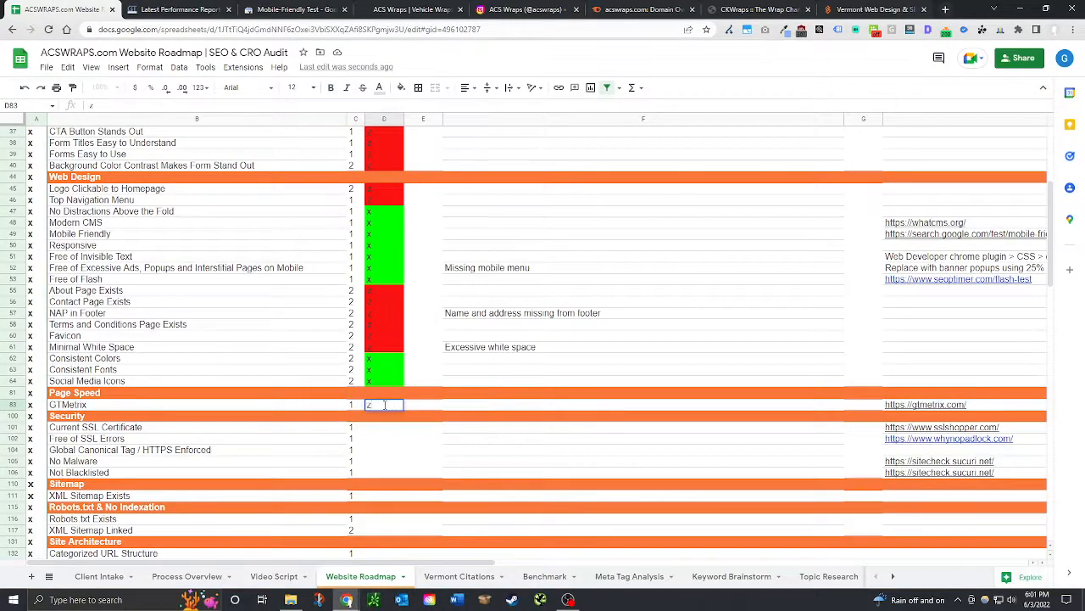
left_click(393, 429)
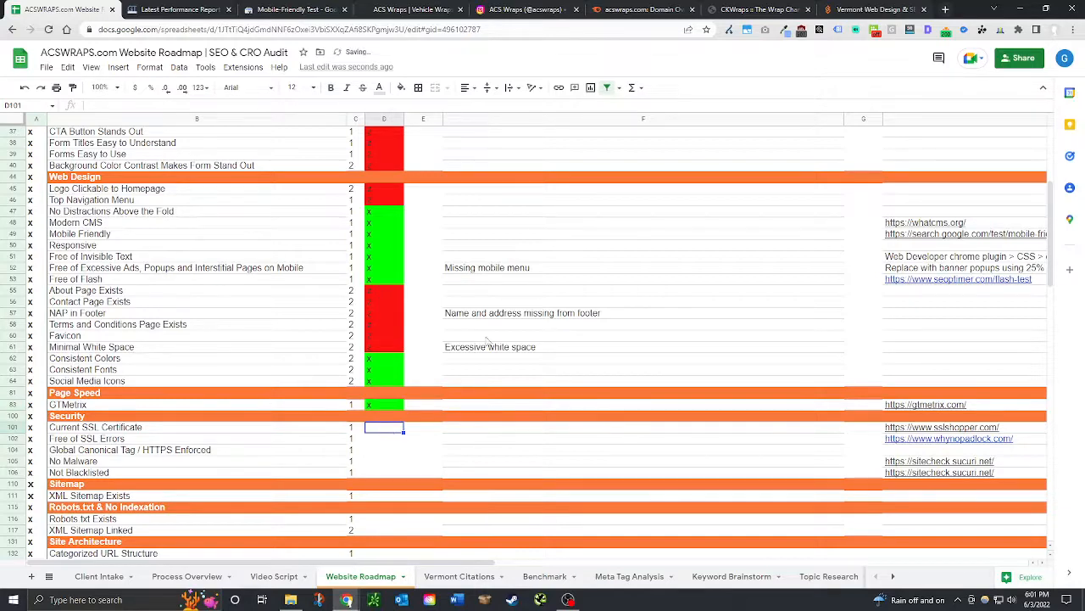
Mark Current SSL Certificate and Free of SSL Errors with x in D101 and D102 of the Security section.
type("x")
key("Return")
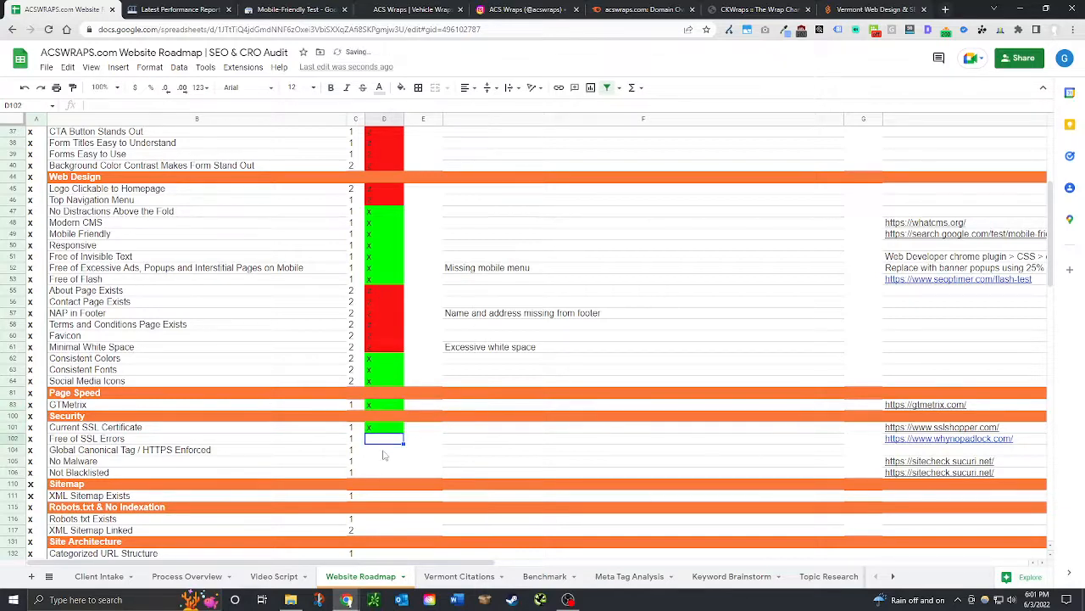
type("x")
left_click(523, 7)
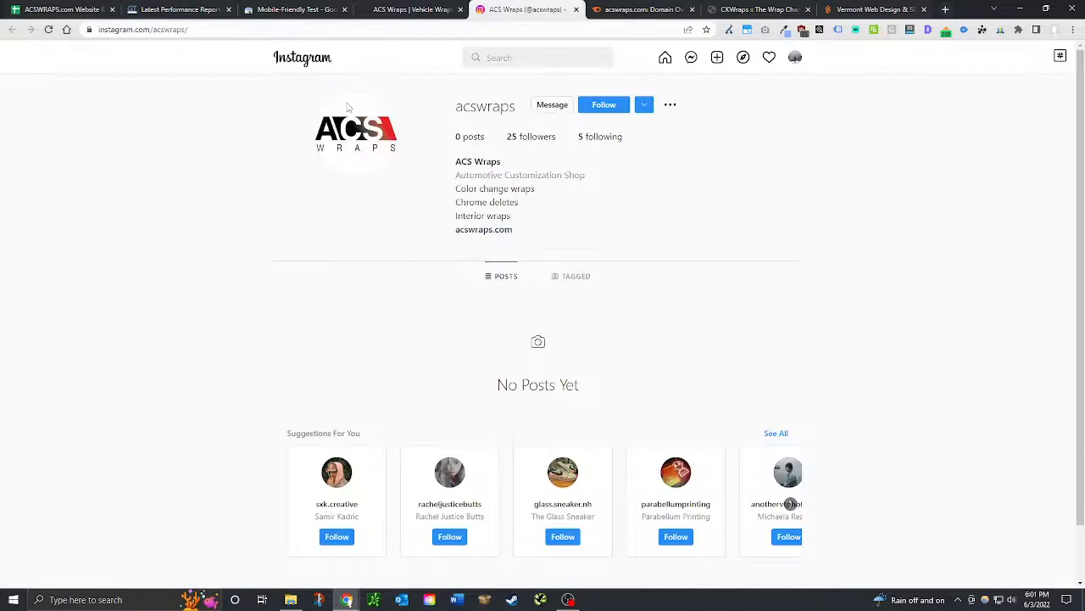
left_click(407, 9)
left_click(90, 30)
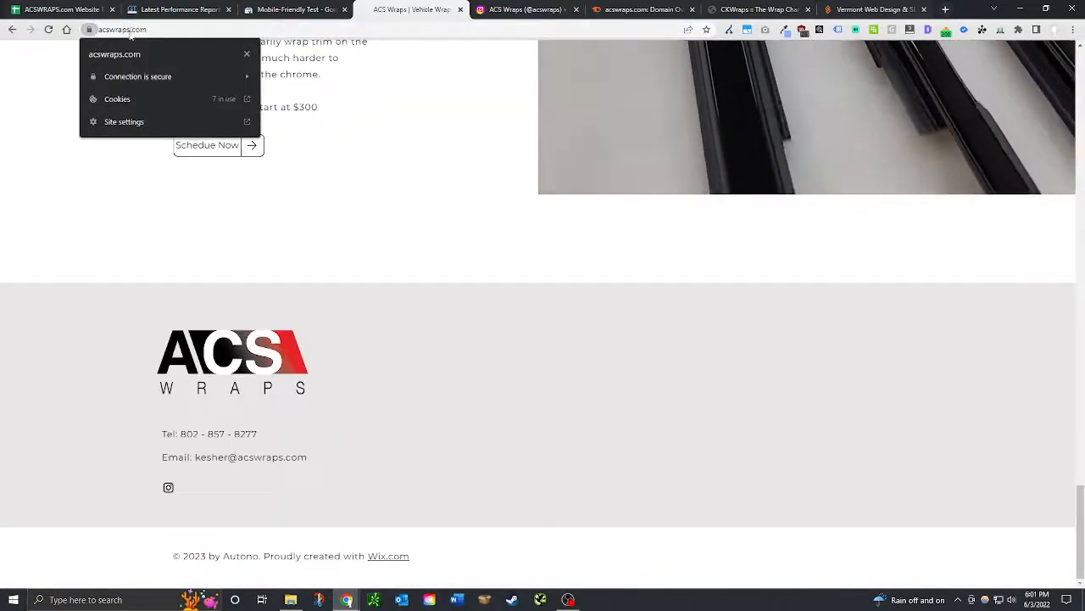
left_click(127, 29)
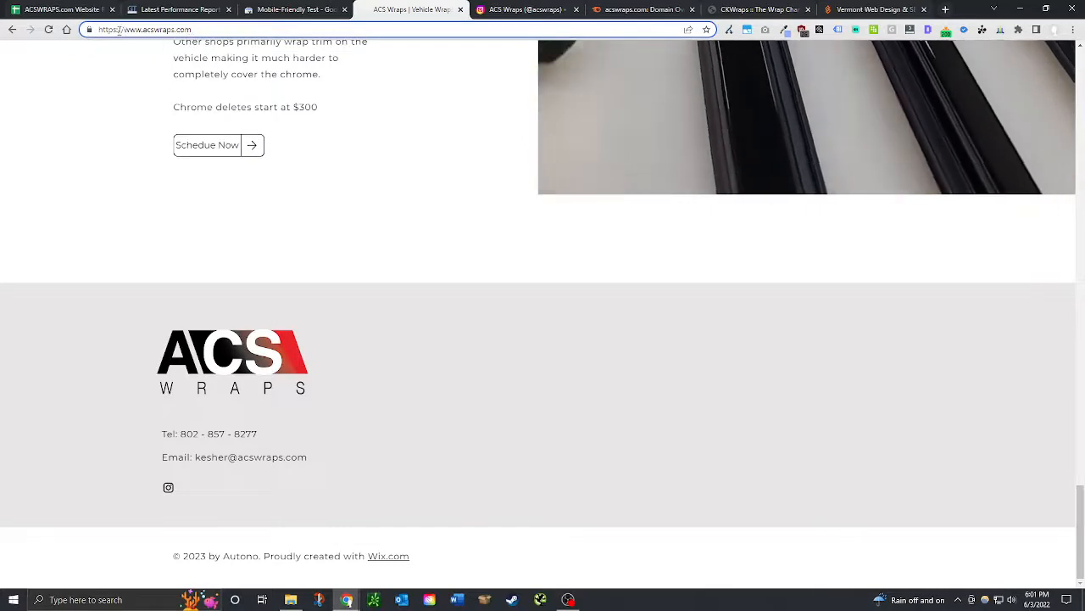
key("BackSpace")
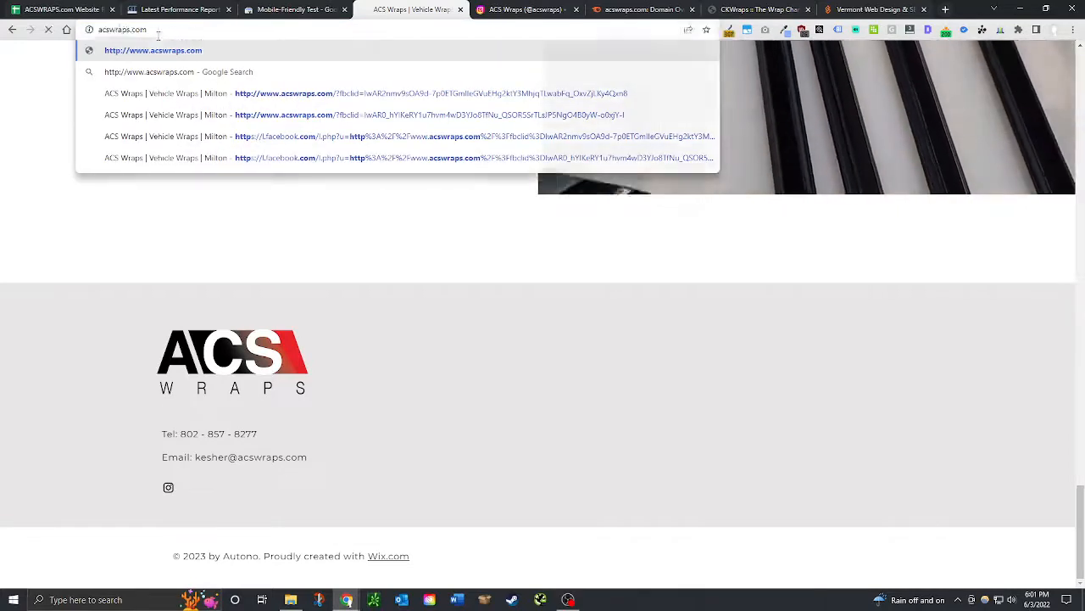
key("Return")
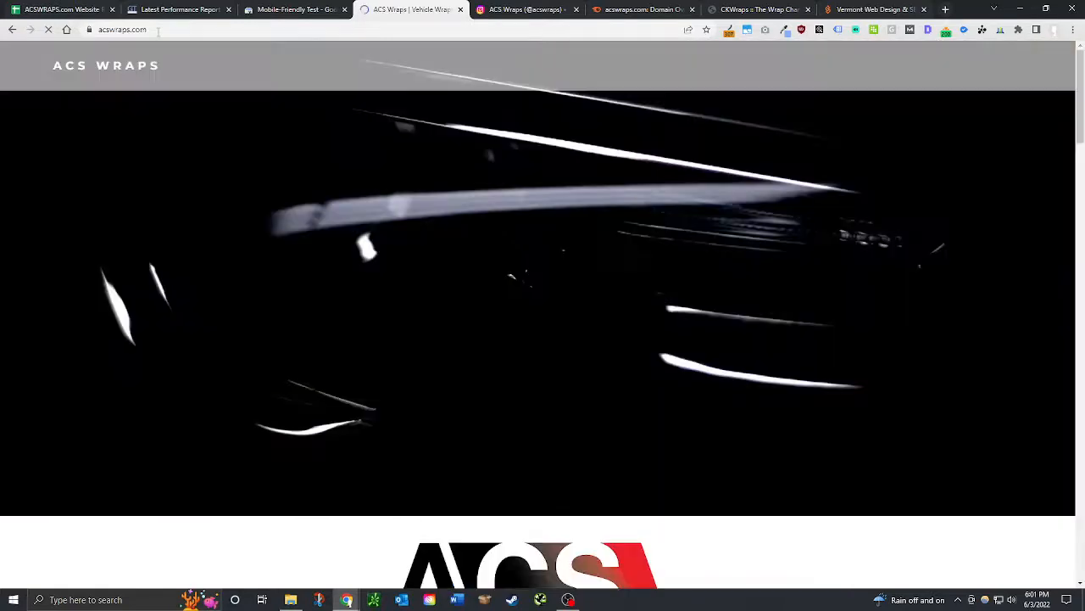
double_click(157, 31)
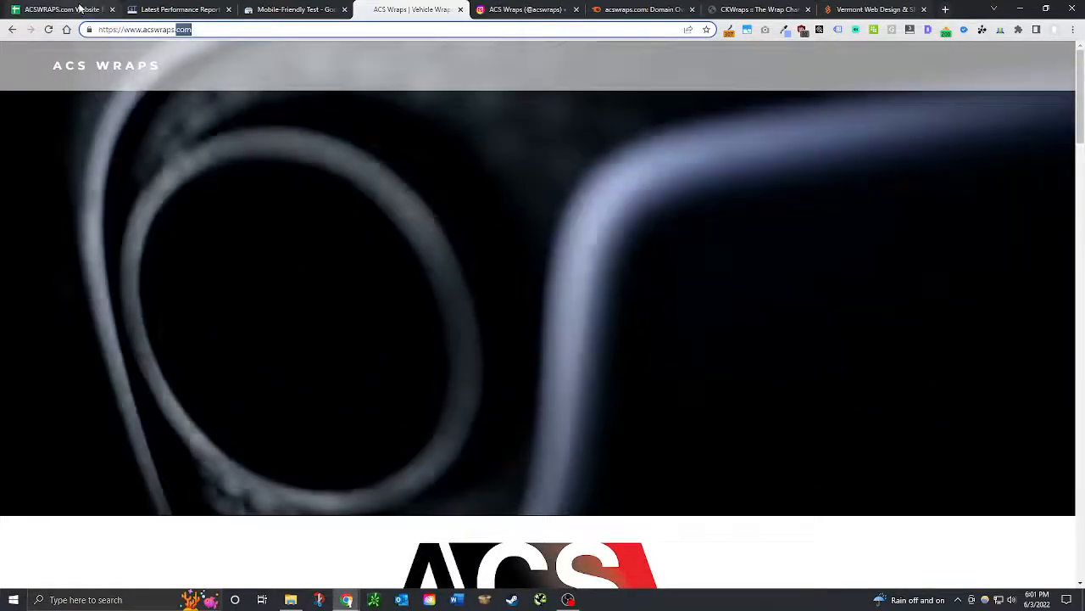
Return to the roadmap and mark Global Canonical Tag / HTTPS Enforced with x in D104.
left_click(82, 10)
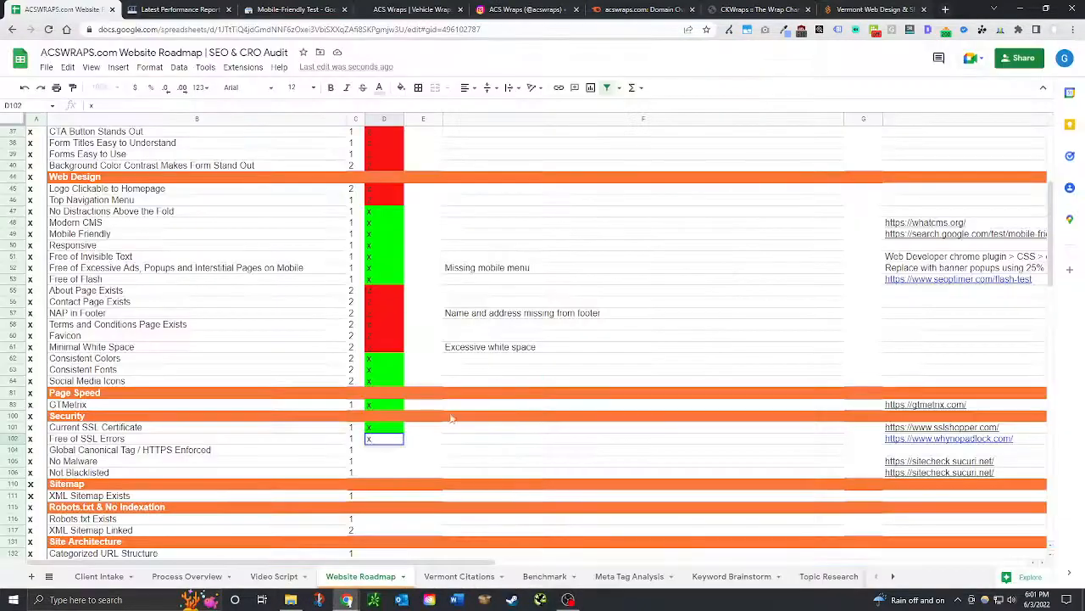
key("Return")
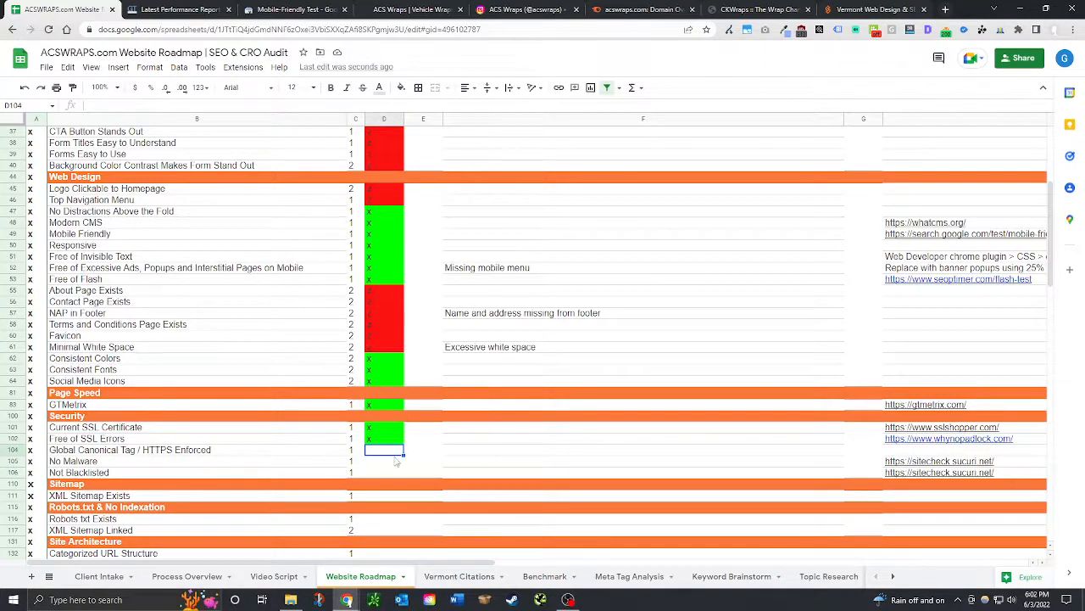
type("x")
key("Return")
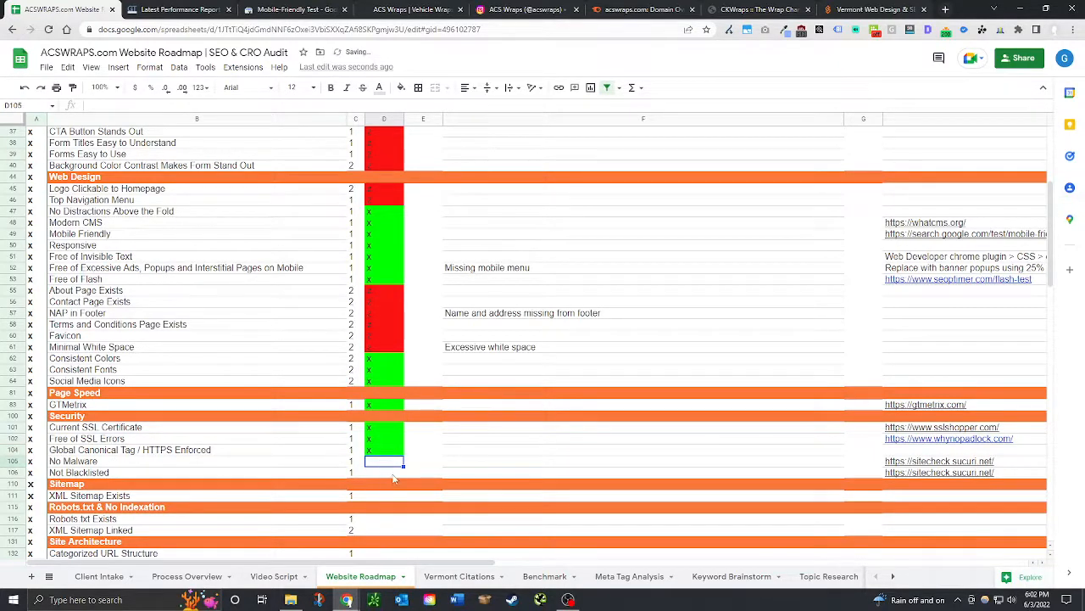
left_click(918, 464)
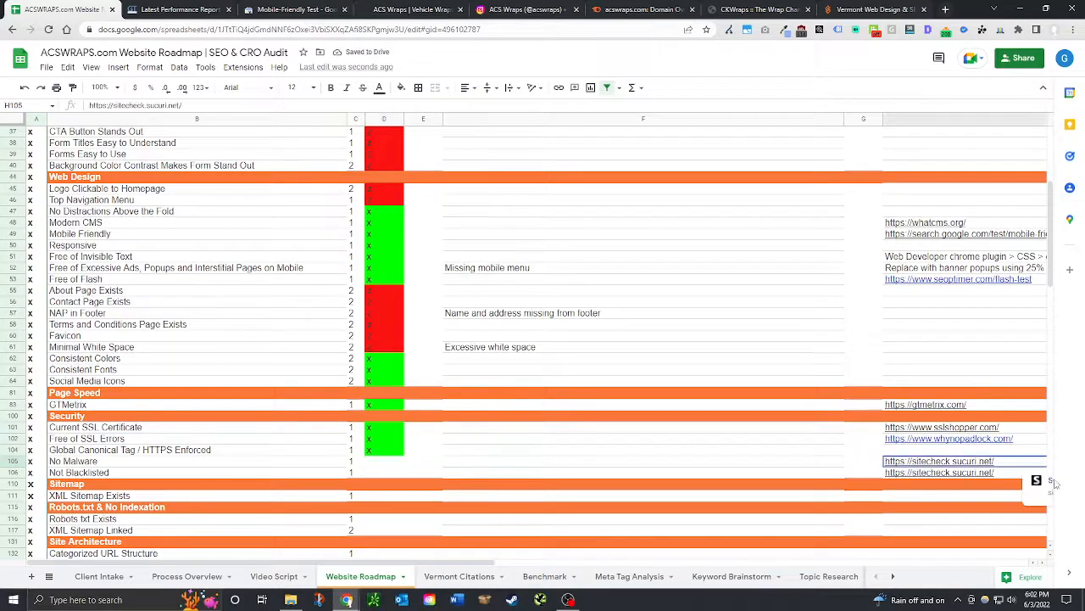
left_click(1053, 485)
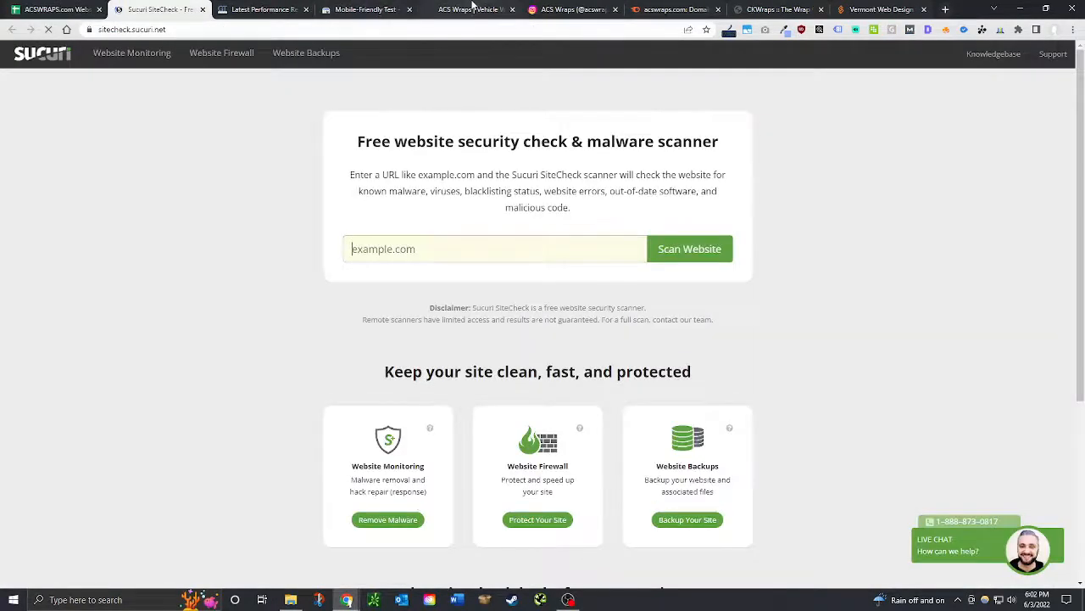
left_click(473, 7)
double_click(345, 32)
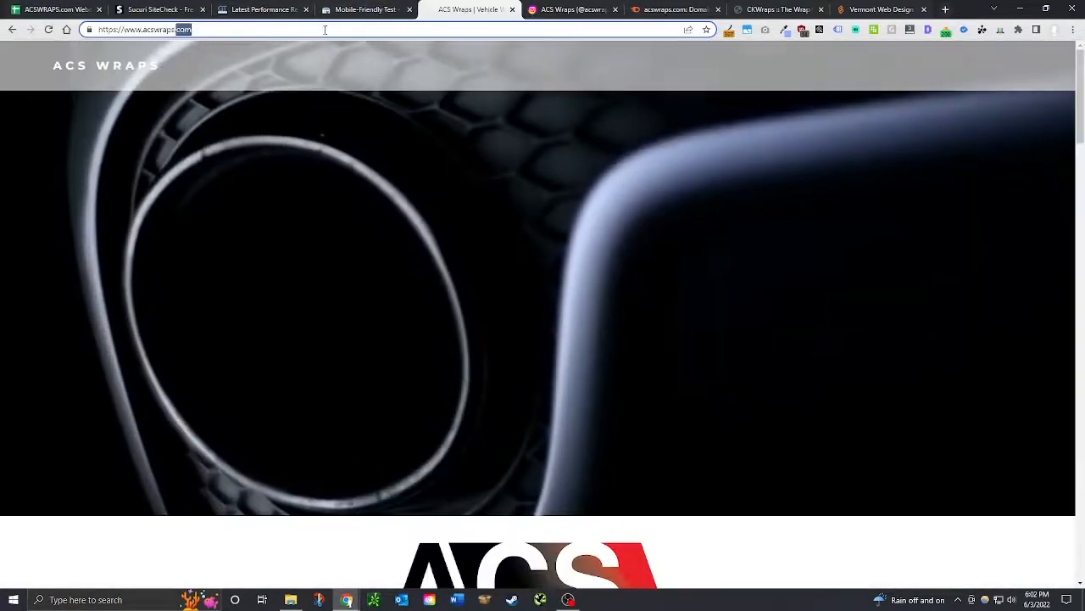
key("ctrl+a")
key("ctrl+c")
left_click(158, 7)
key("ctrl+v")
left_click(701, 255)
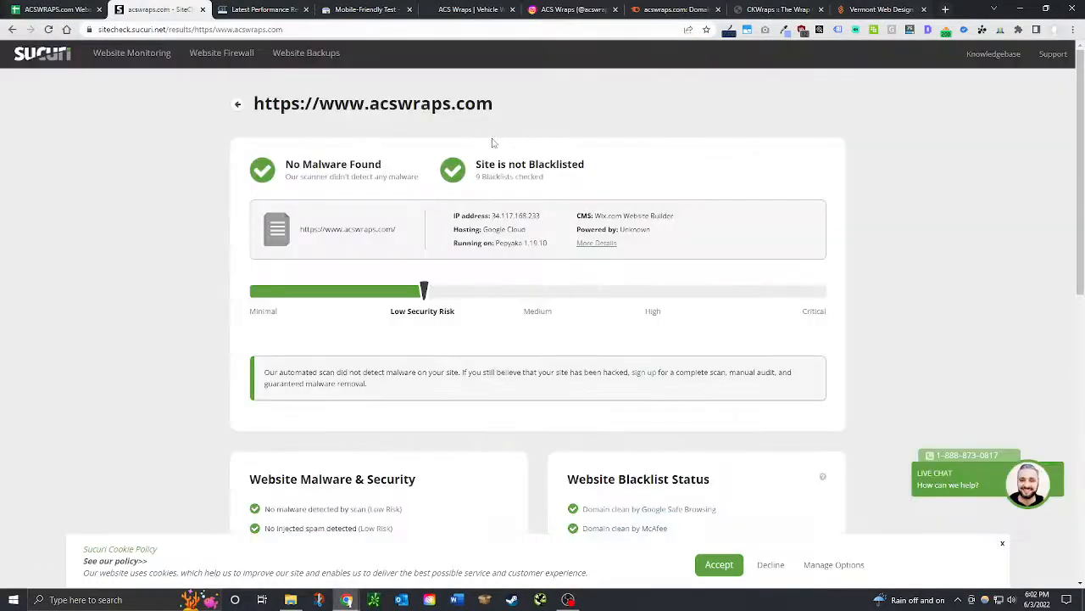
Mark No Malware and Not Blacklisted with x in D105 and D106 of the Website Roadmap.
left_click(80, 7)
type("x")
key("Return")
type("x")
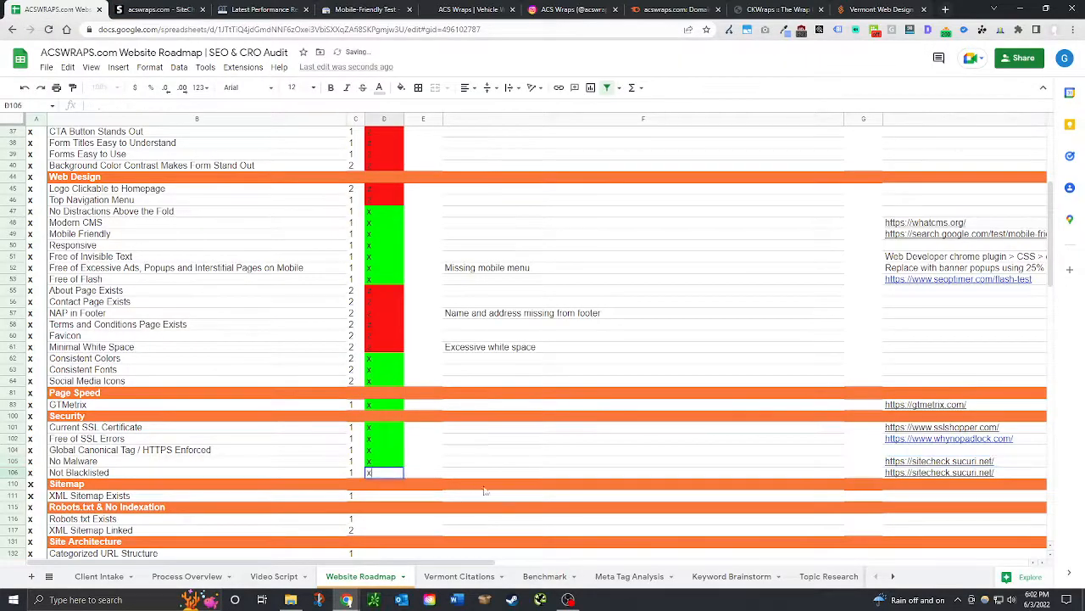
left_click(415, 499)
left_click(386, 500)
Close the Sucuri SiteCheck, GTmetrix report and Mobile-Friendly Test pages.
left_click(259, 9)
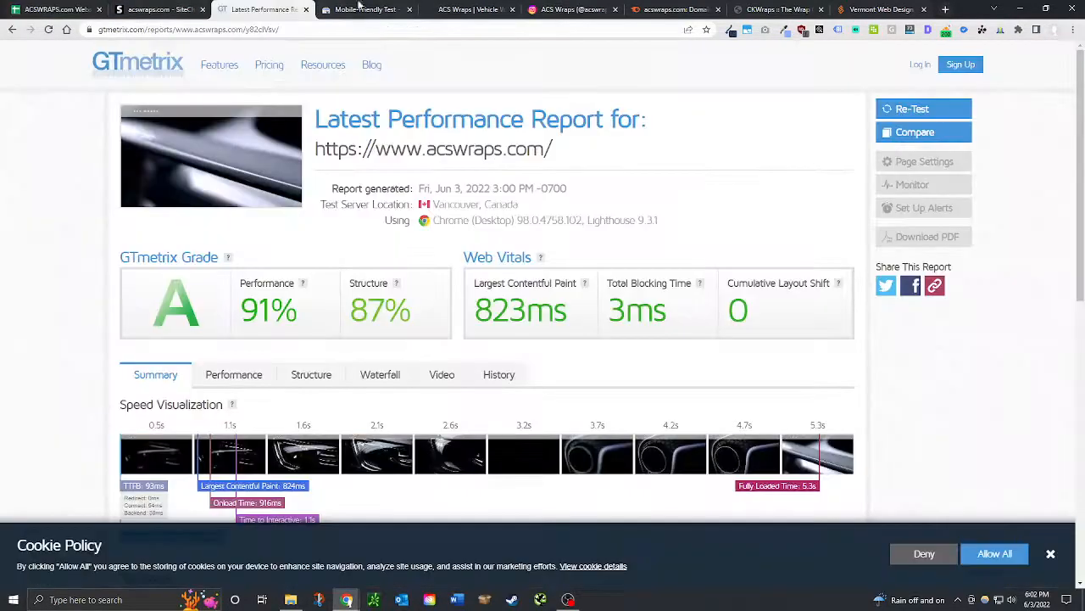
left_click(188, 8)
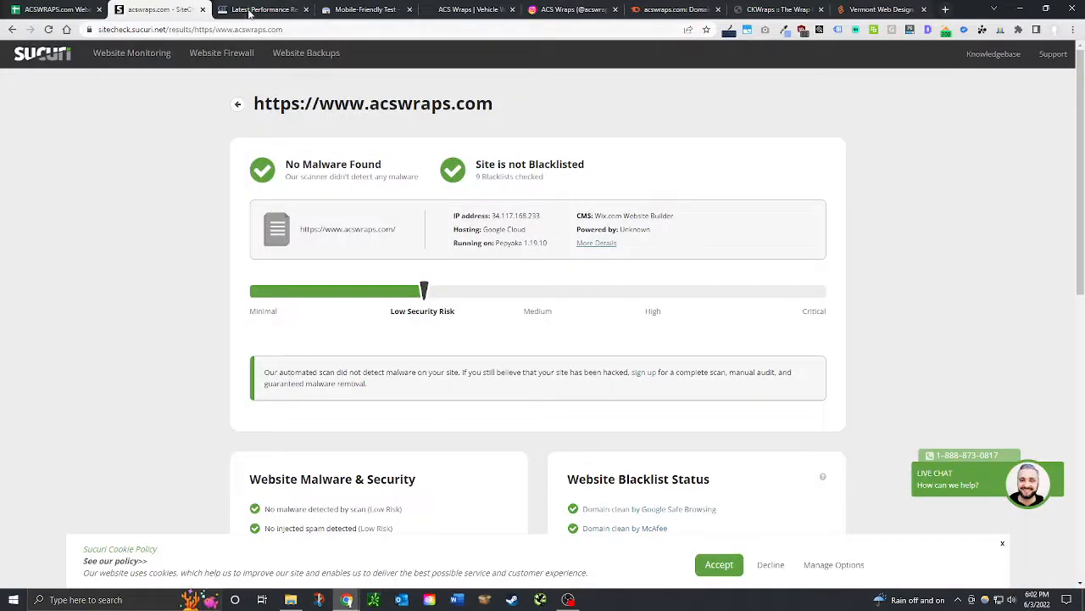
left_click(203, 9)
left_click(203, 11)
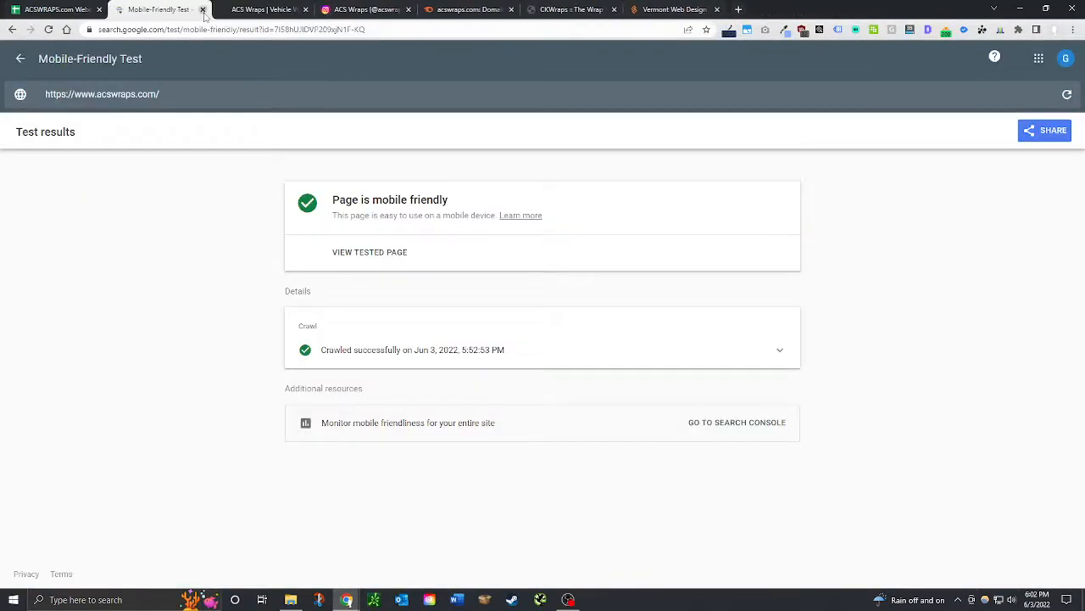
left_click(203, 10)
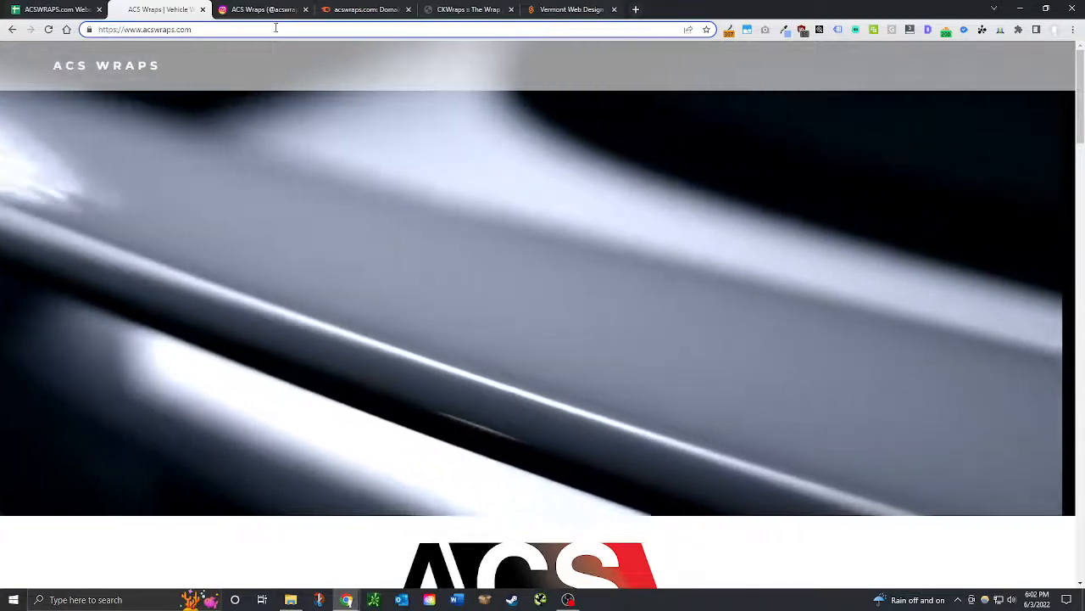
left_click(199, 29)
type("robo")
key("BackSpace")
key("BackSpace")
key("BackSpace")
key("BackSpace")
key("BackSpace")
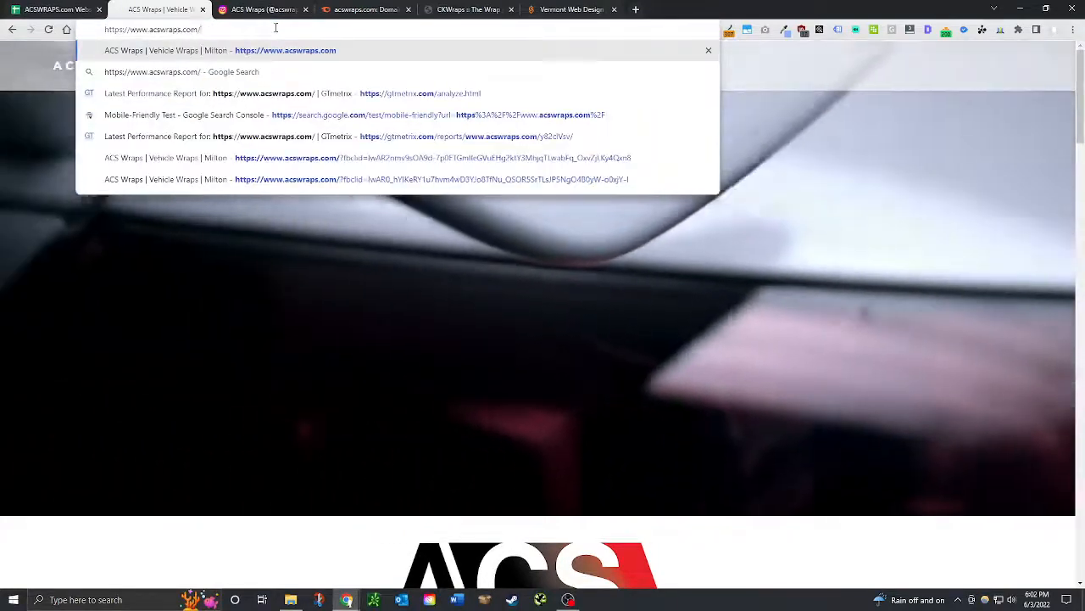
type("/robots.txt")
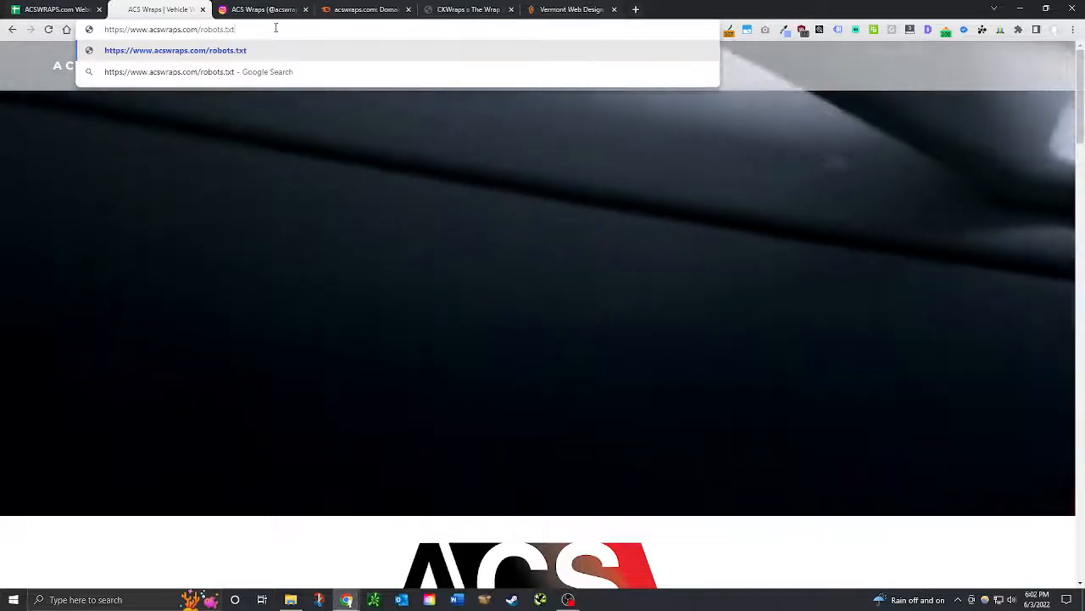
key("Return")
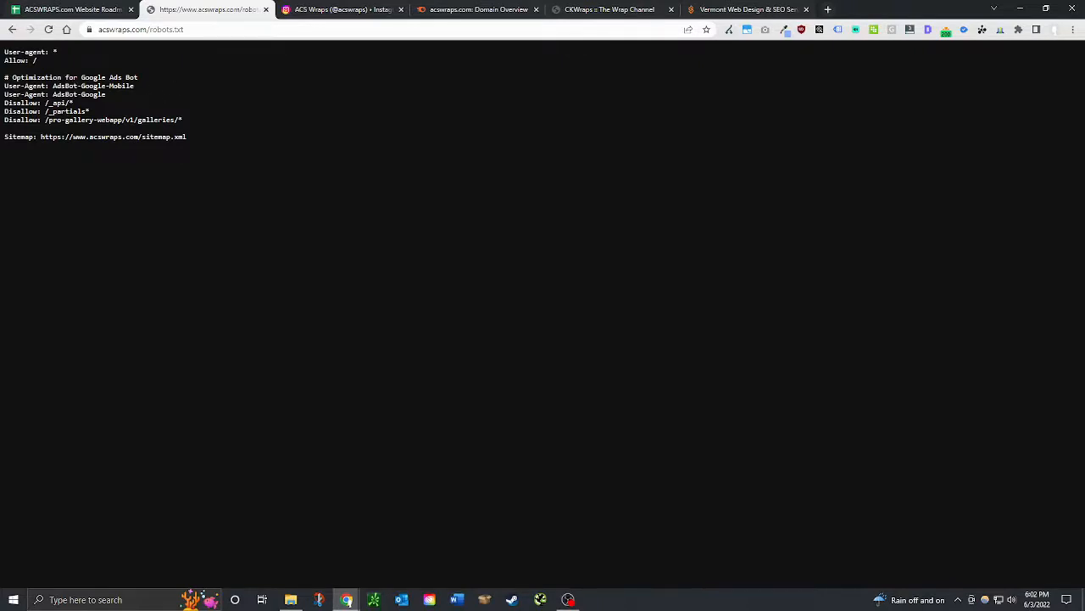
triple_click(156, 137)
key("ctrl+c")
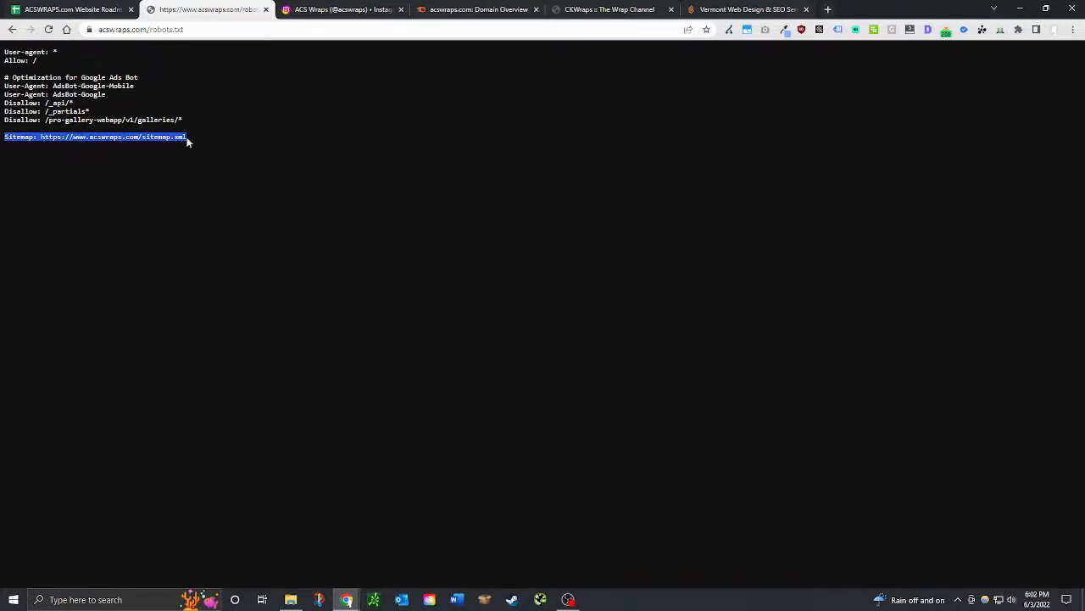
left_click(828, 9)
key("ctrl+v")
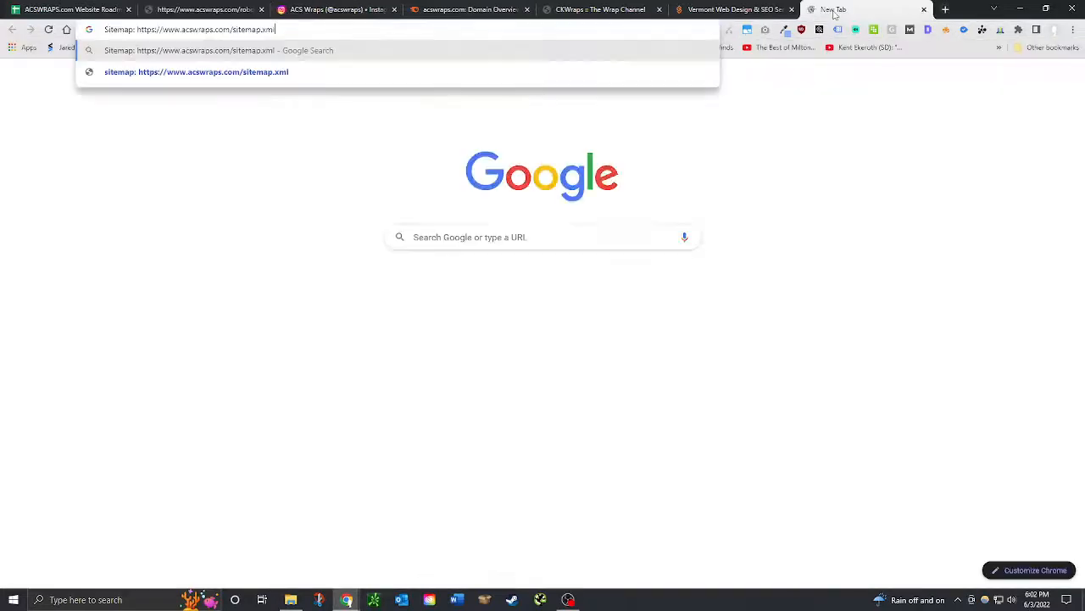
key("Return")
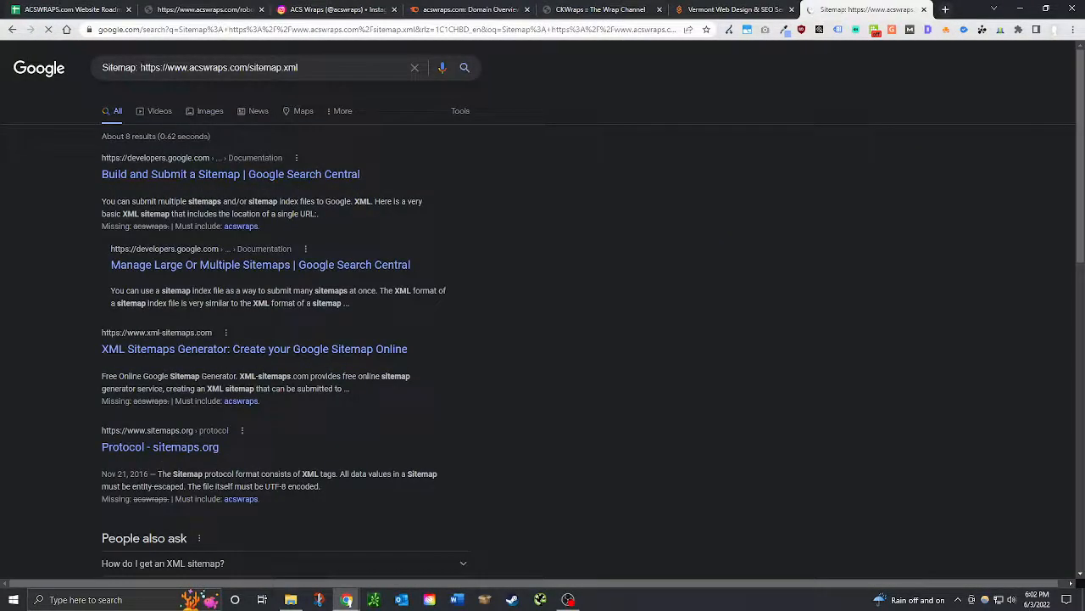
left_click_drag(141, 68, 300, 67)
key("ctrl+c")
left_click(268, 30)
key("ctrl+v")
key("Return")
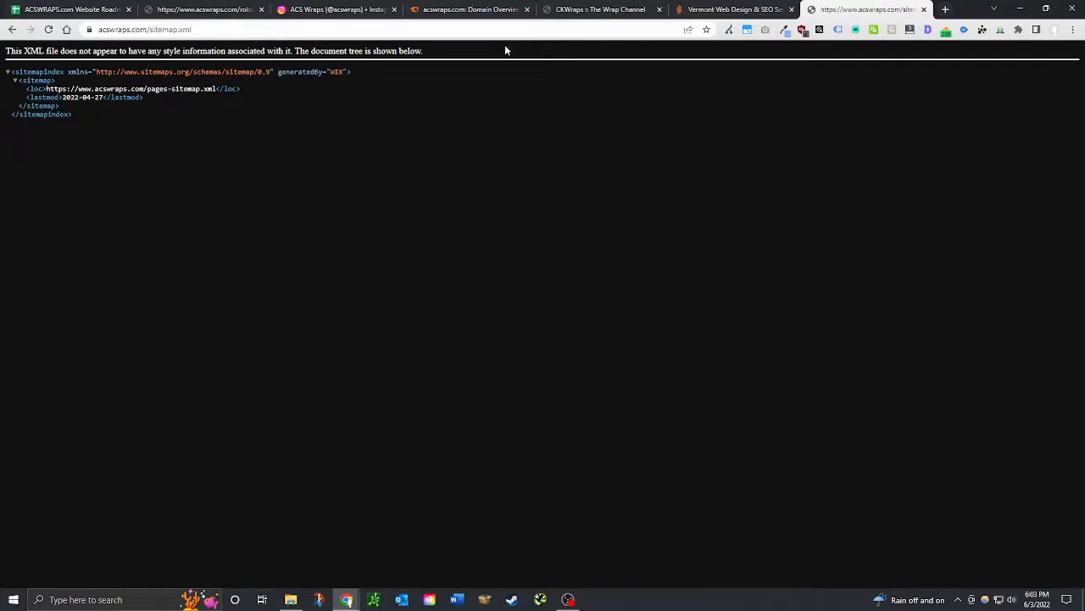
Mark XML Sitemap Exists with x in D111 of the roadmap's Sitemap section.
left_click(68, 10)
scroll(301, 470, "down", 2)
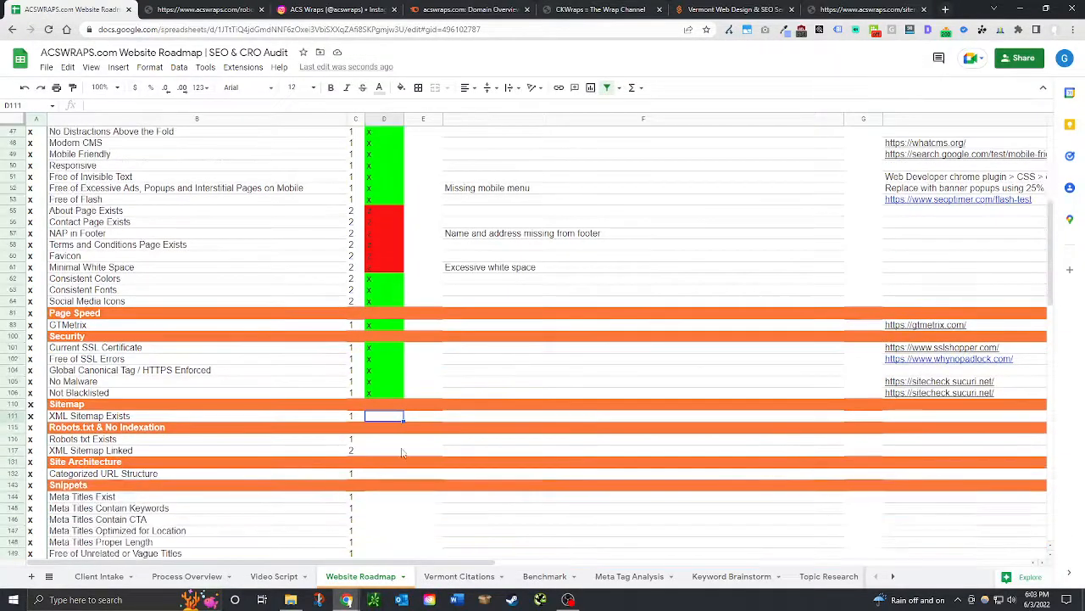
type("z")
key("BackSpace")
type("x")
key("Return")
key("Return")
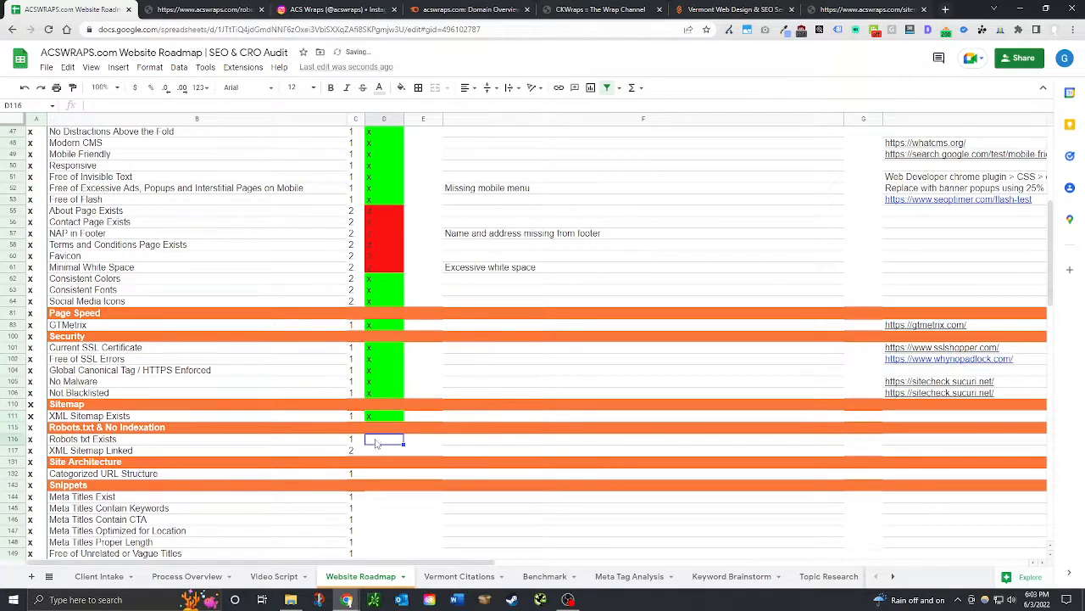
Mark Robots.txt Exists and XML Sitemap Linked with x in D116 and D117.
type("x")
key("Return")
type("x")
key("Return")
Mark Categorized URL Structure with x in D132 of the Site Architecture section.
left_click(384, 473)
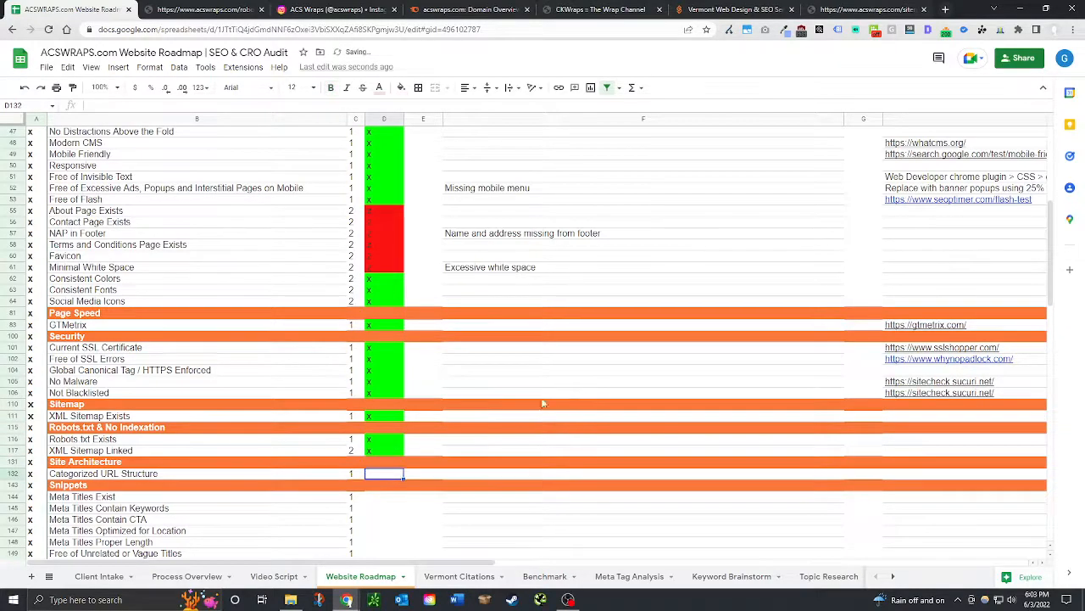
scroll(502, 424, "down", 2)
type("x")
key("Return")
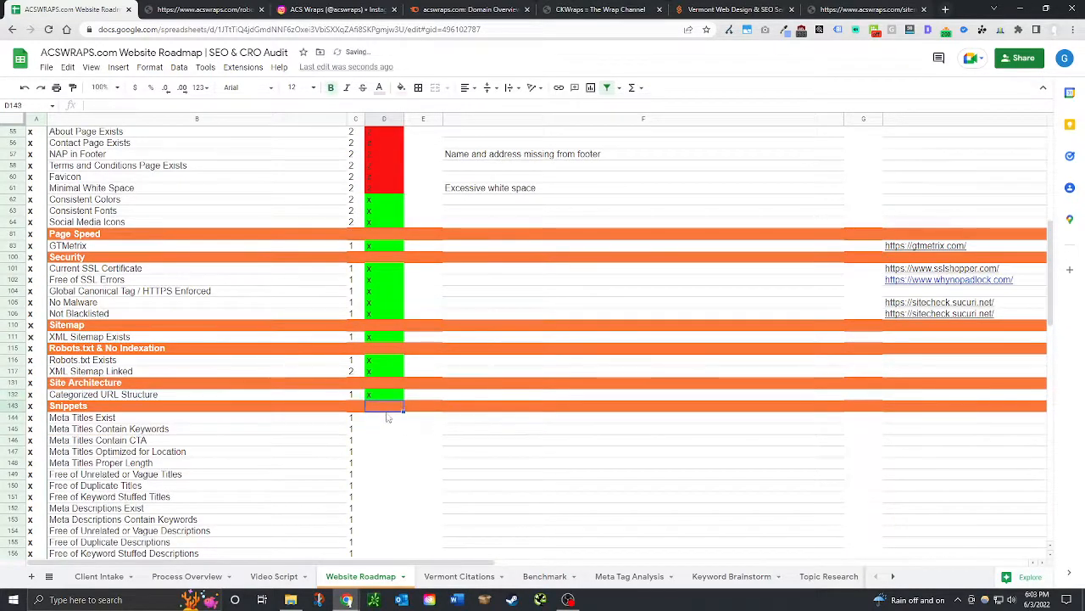
left_click(385, 395)
Change Minimum Number of Fields to x in D36 and fill it down through D40 for all Website Forms items.
scroll(379, 463, "up", 8)
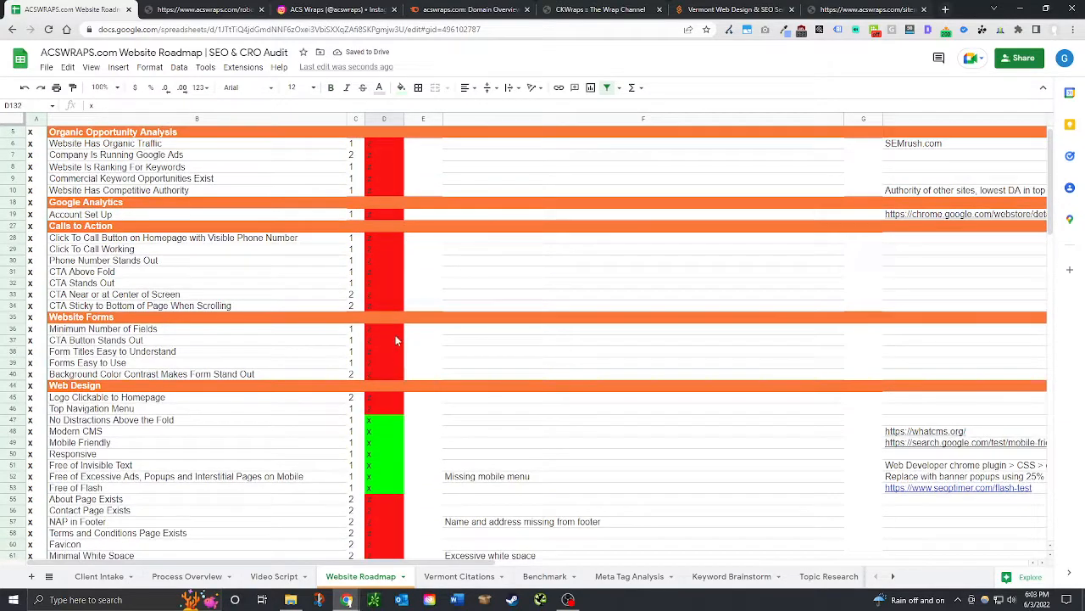
left_click_drag(388, 329, 384, 371)
left_click(386, 328)
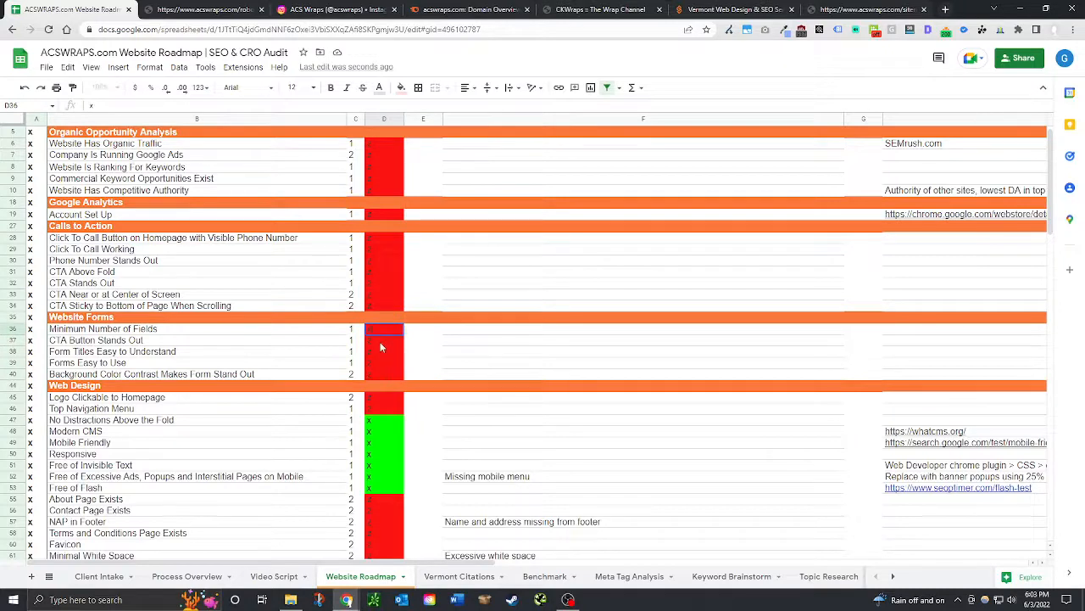
type("x")
key("Return")
left_click(390, 330)
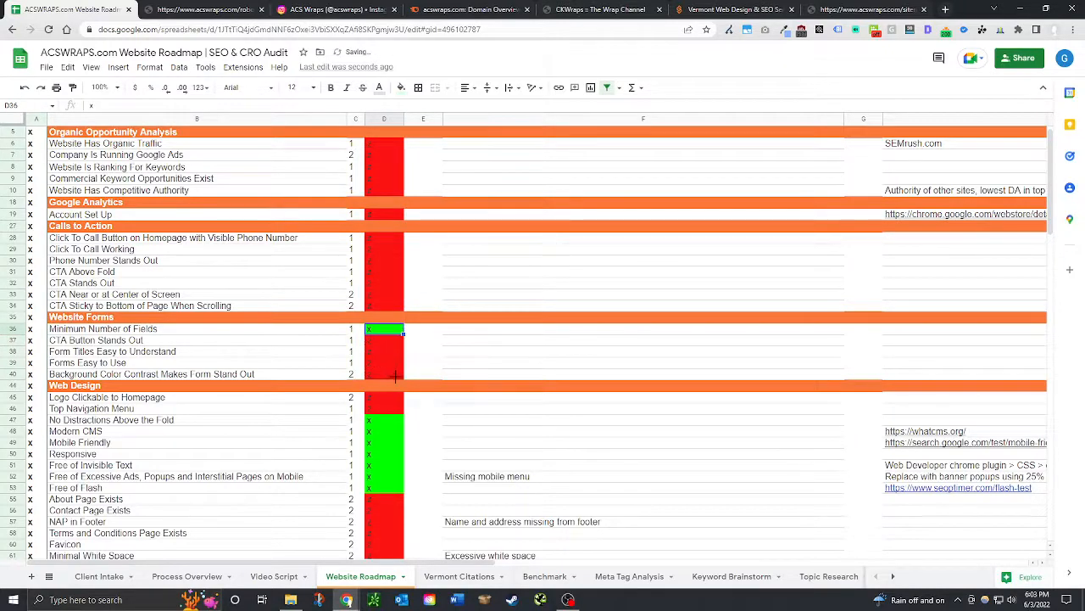
left_click_drag(395, 376, 395, 376)
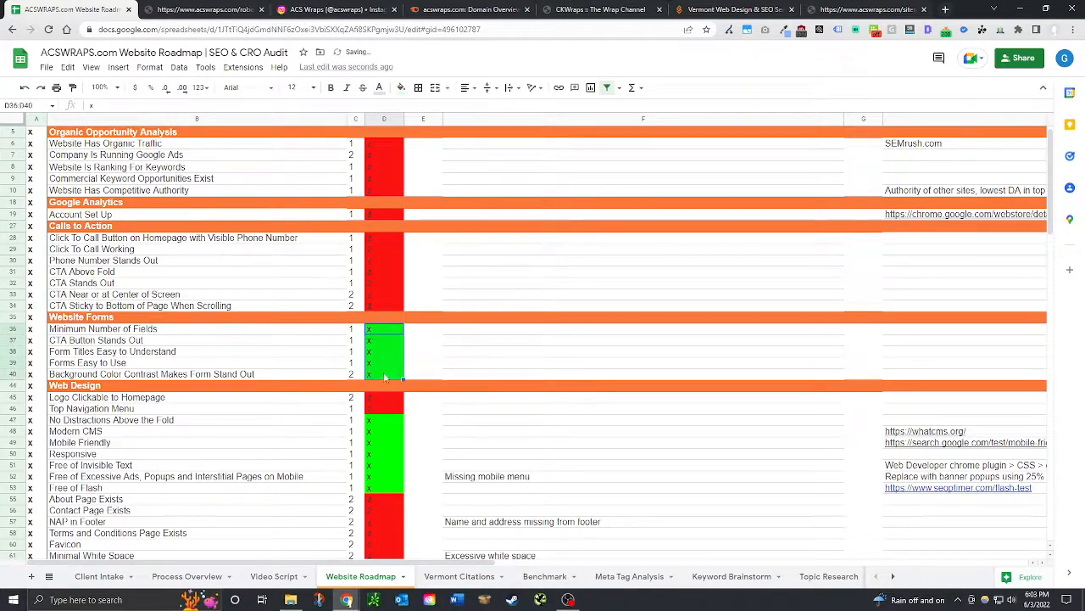
Add the note "No forms on website" in F36 beside Minimum Number of Fields.
left_click(436, 330)
left_click(447, 329)
type("No")
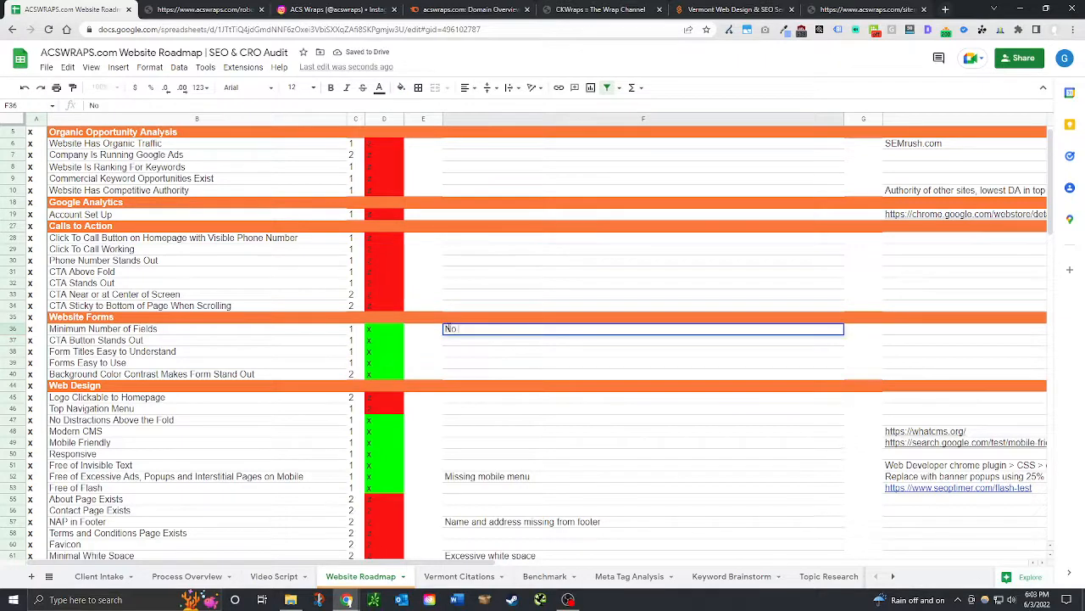
type(" forms on website")
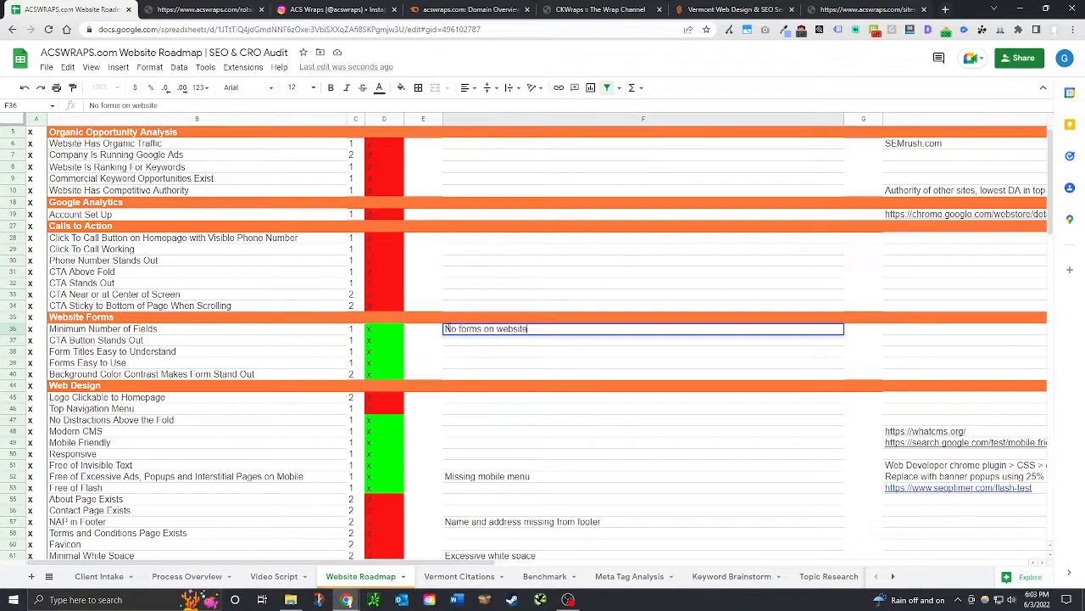
key("Return")
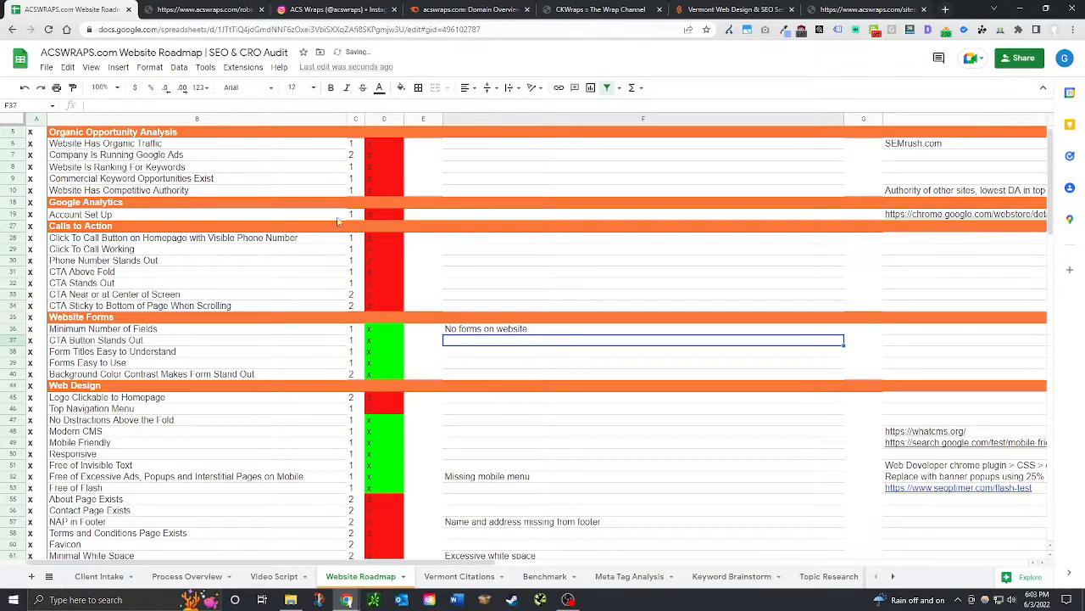
Load the acswraps.com homepage in place of its robots.txt and open the SEO extension's overview of the page's title and description.
scroll(426, 290, "up", 1)
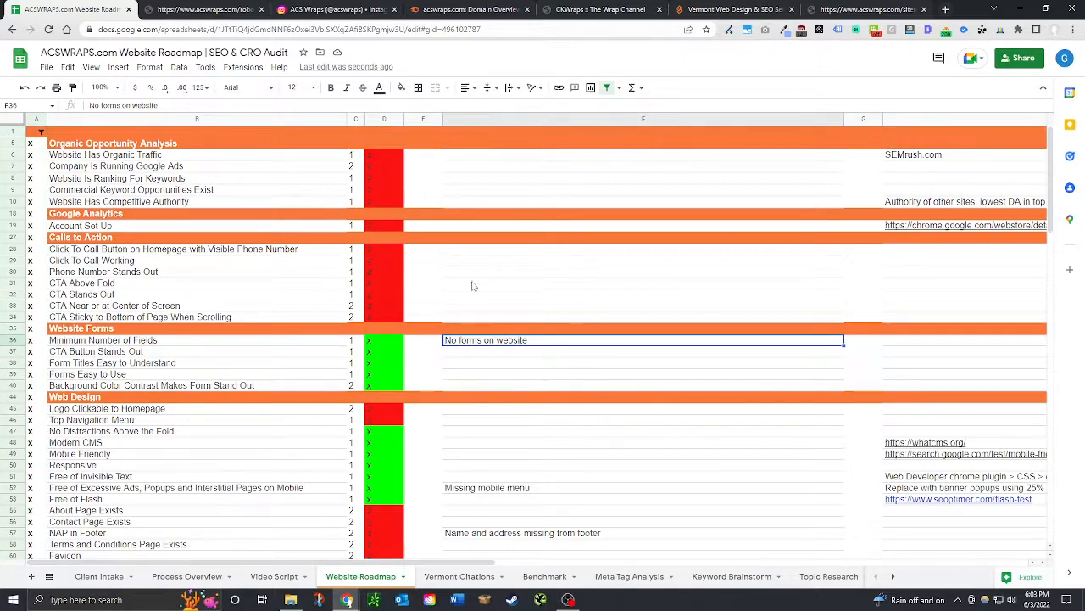
scroll(280, 367, "down", 1)
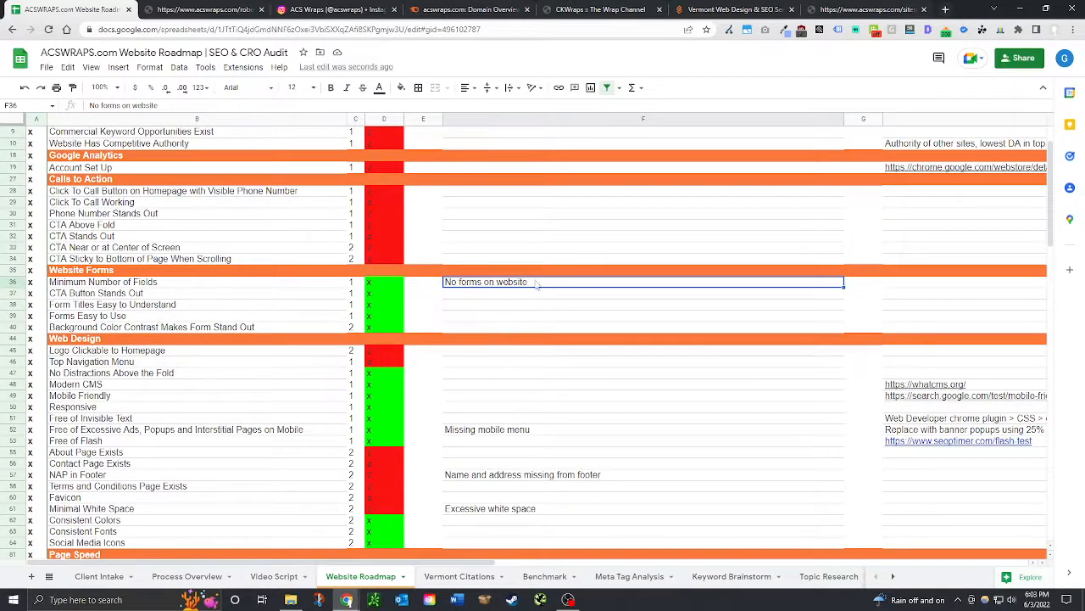
scroll(492, 374, "down", 6)
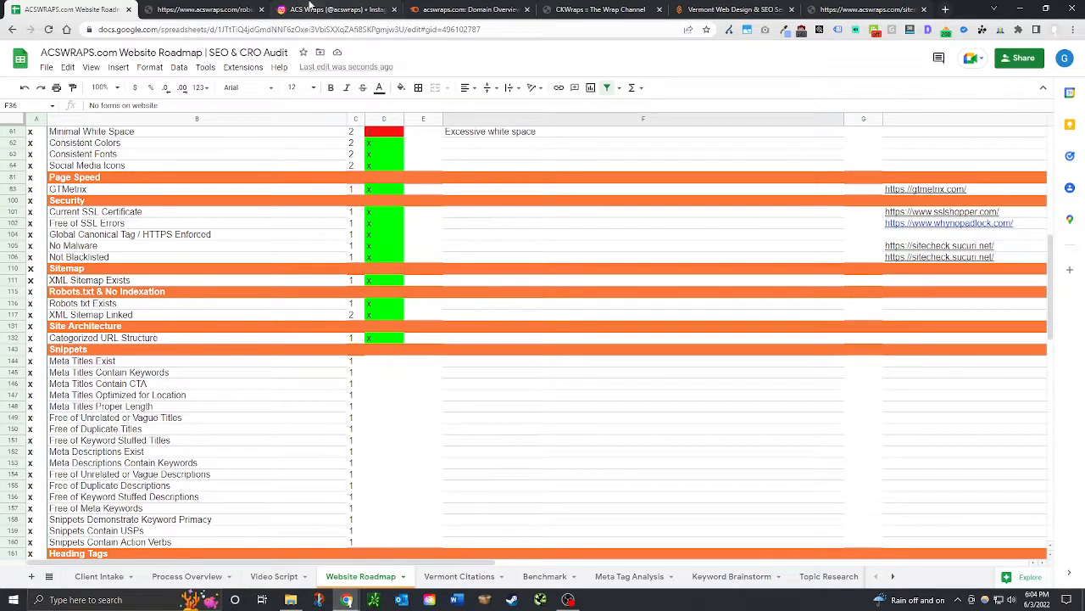
left_click(213, 8)
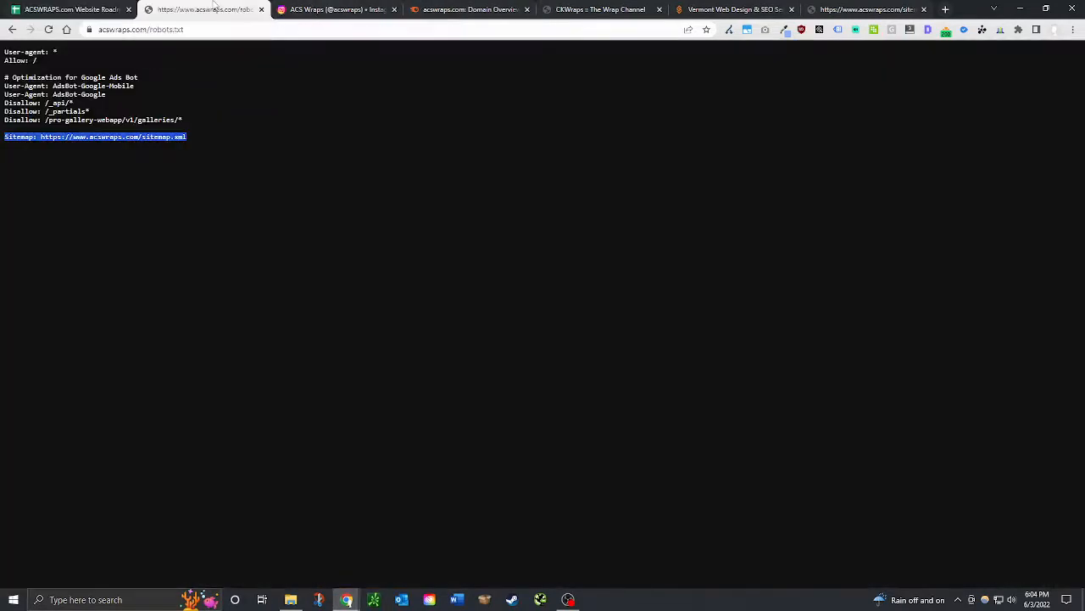
key("BackSpace")
key("Return")
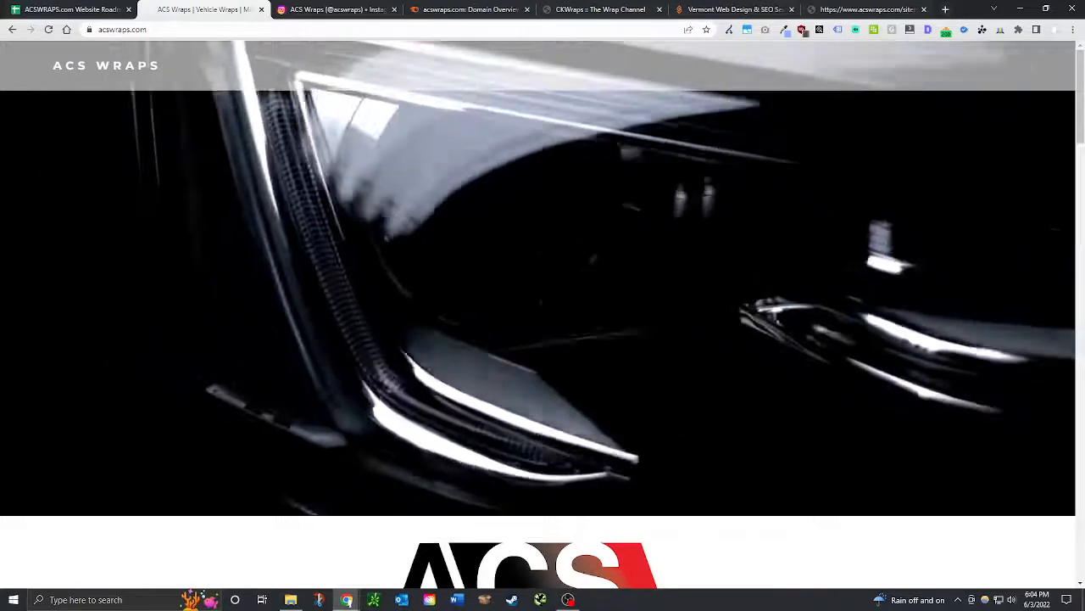
left_click(891, 31)
left_click(932, 32)
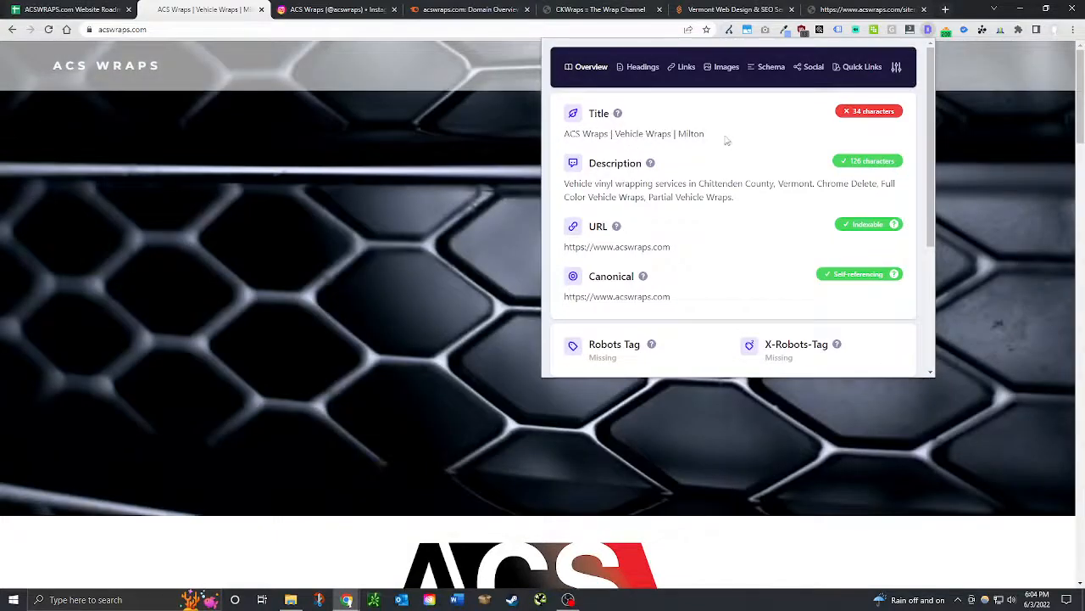
Review the homepage's meta title and meta description, focusing on the description's opening phrase "Vehicle vinyl wrapping services".
left_click_drag(727, 140, 562, 134)
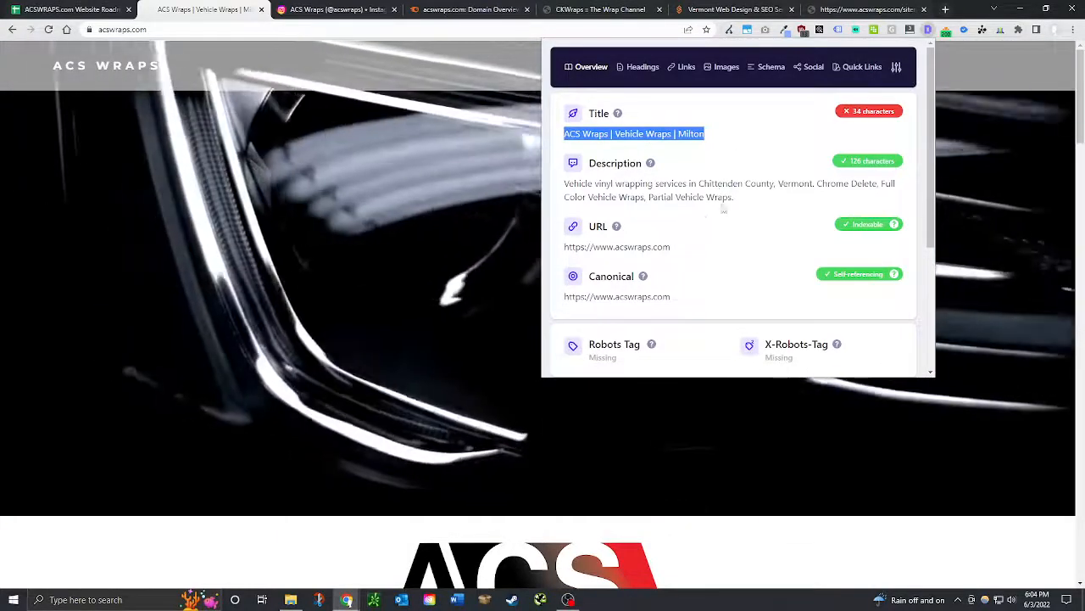
left_click_drag(564, 183, 759, 197)
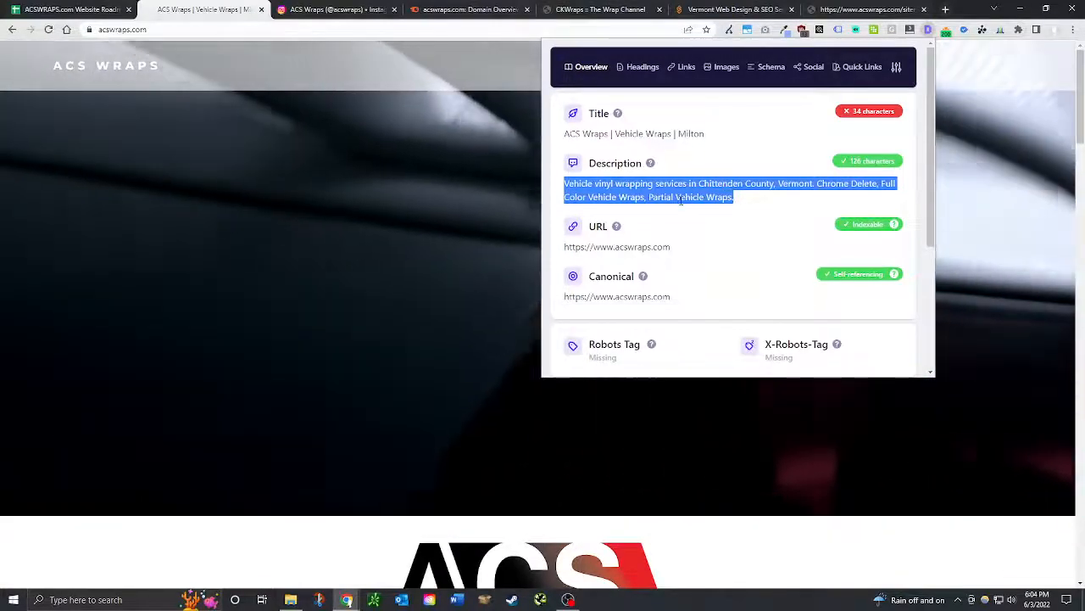
left_click(682, 196)
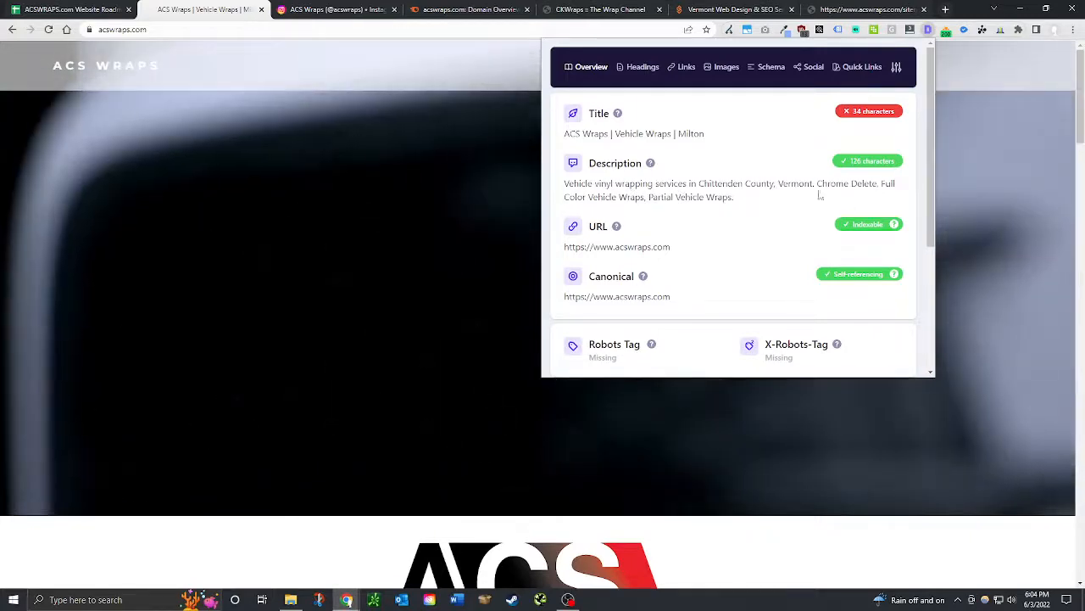
left_click_drag(820, 195, 699, 184)
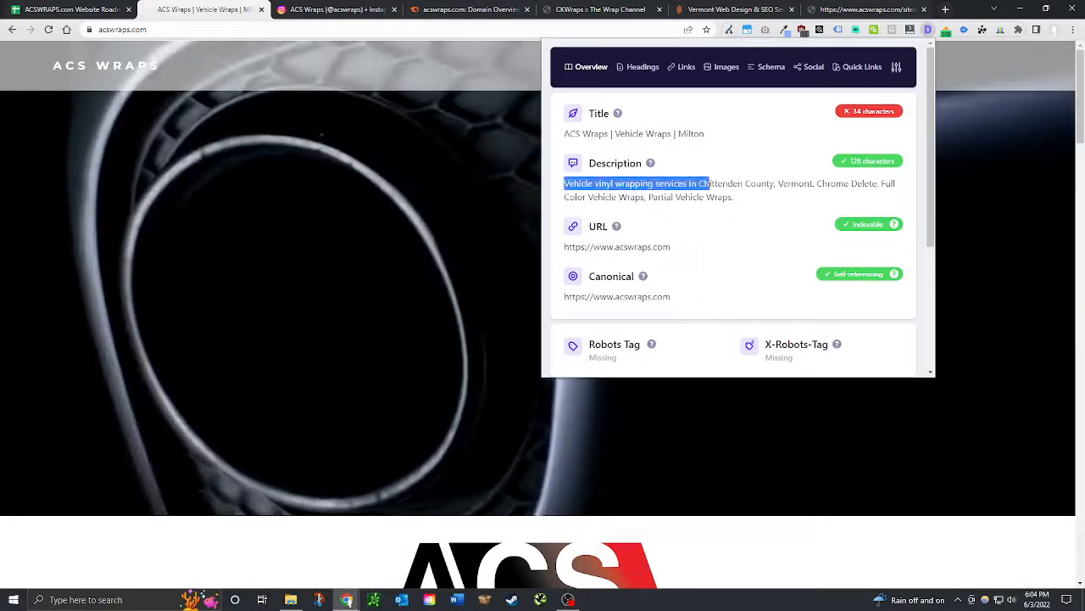
left_click_drag(693, 185, 687, 184)
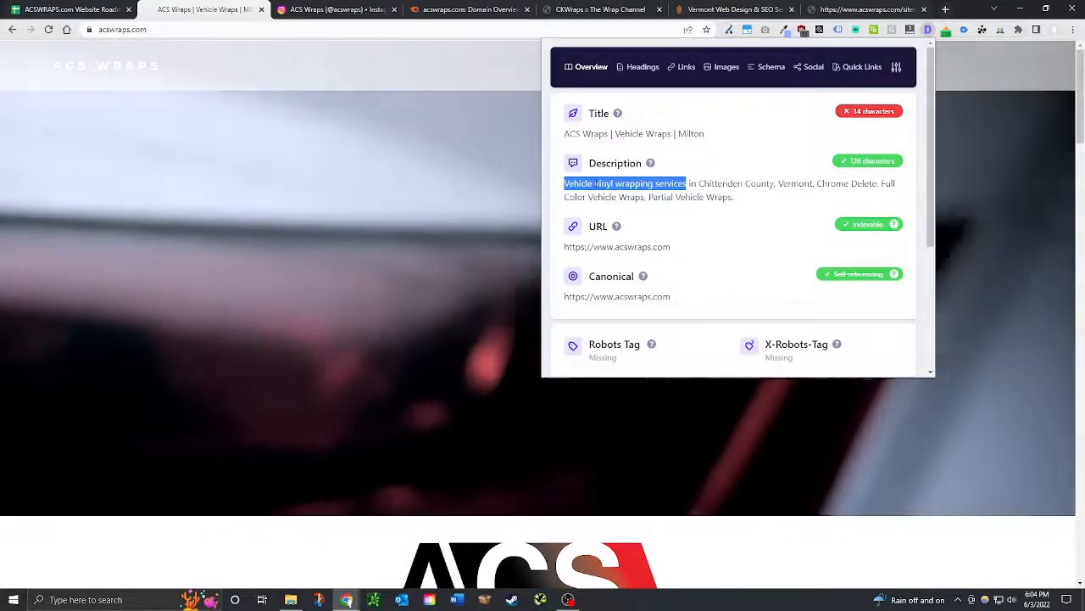
left_click(596, 184)
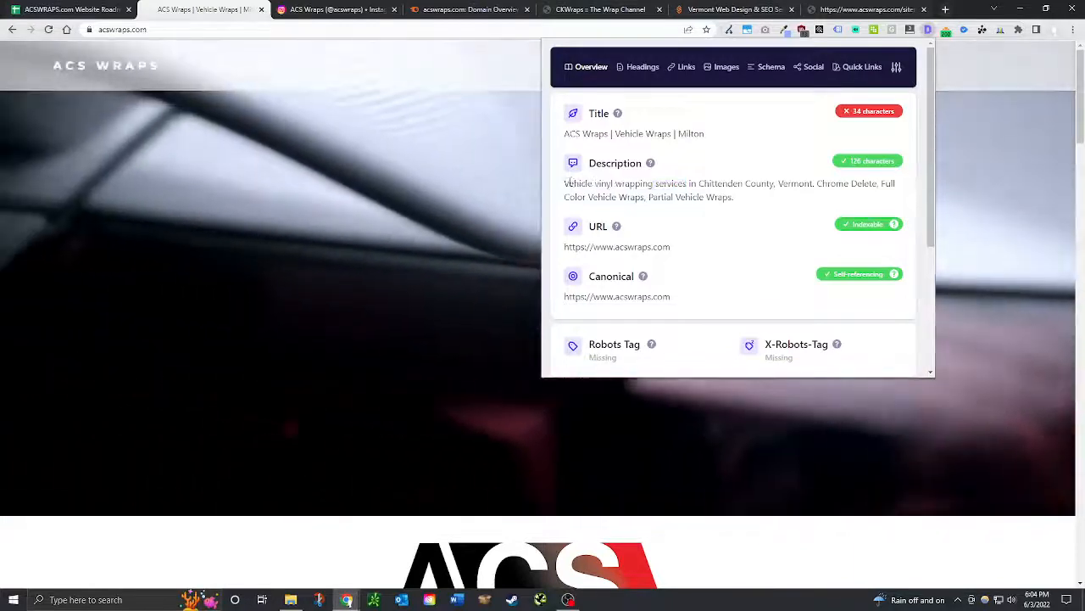
left_click_drag(564, 183, 687, 184)
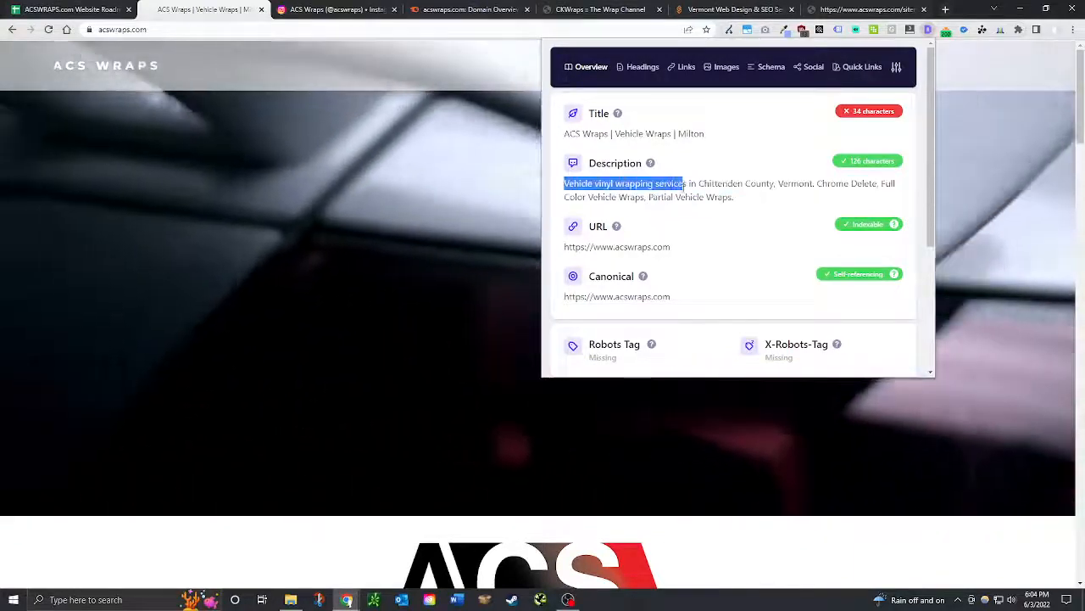
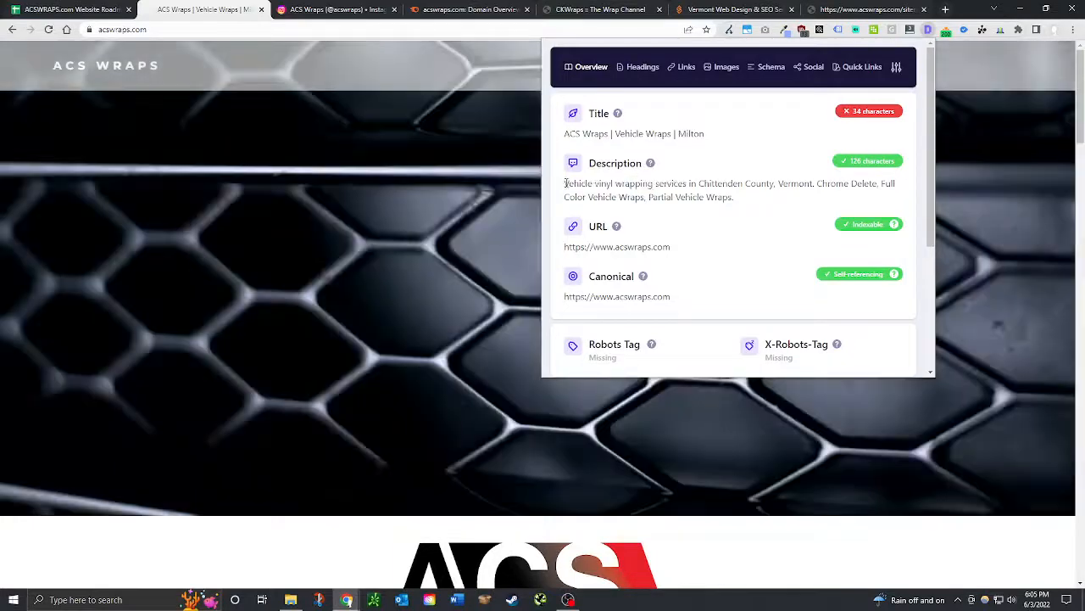
left_click_drag(565, 183, 687, 183)
Examine the brand, keyword and location parts of the homepage's meta title, plus the service and location wording in its description.
left_click_drag(612, 133, 446, 137)
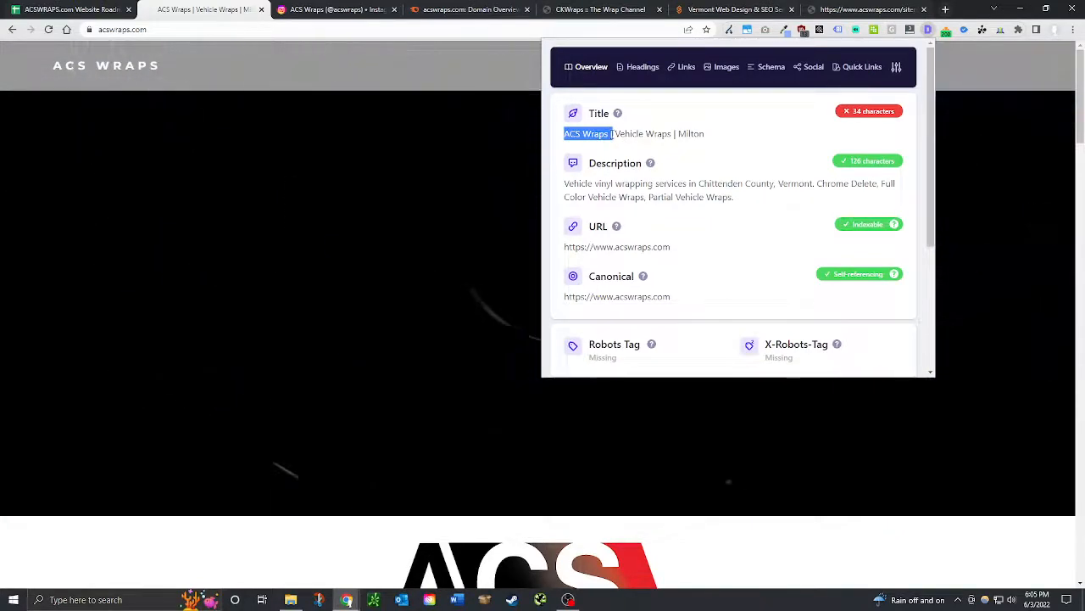
left_click_drag(615, 134, 559, 136)
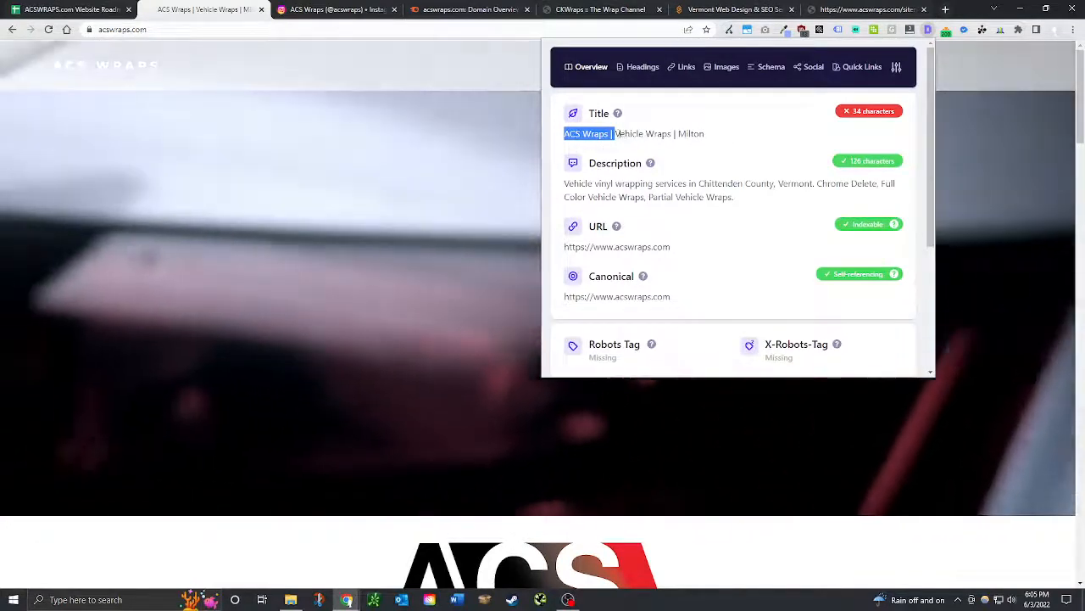
left_click_drag(615, 133, 674, 134)
left_click(676, 134)
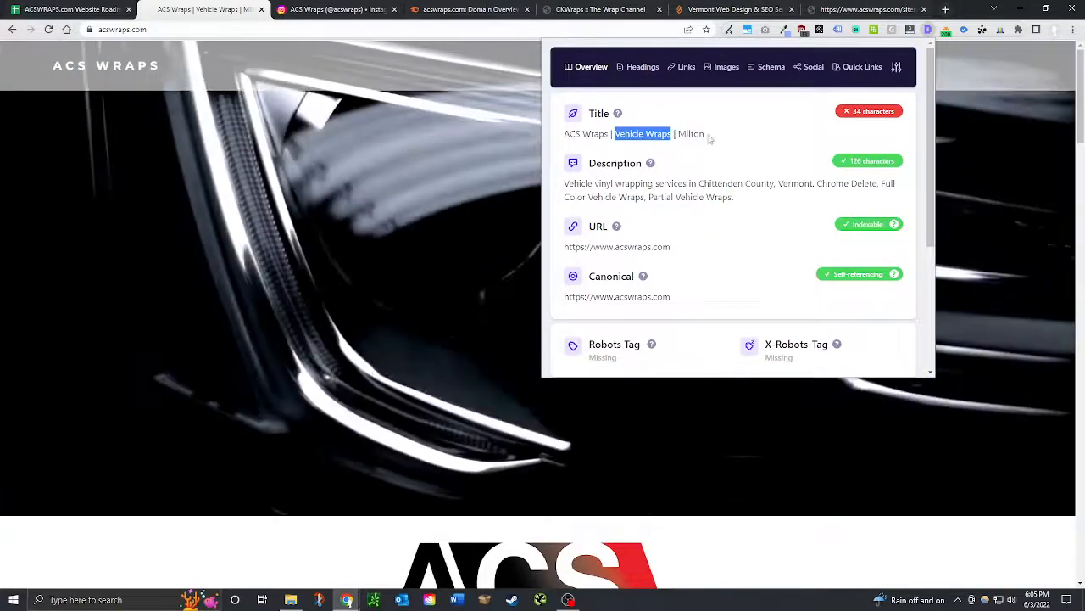
left_click(712, 138)
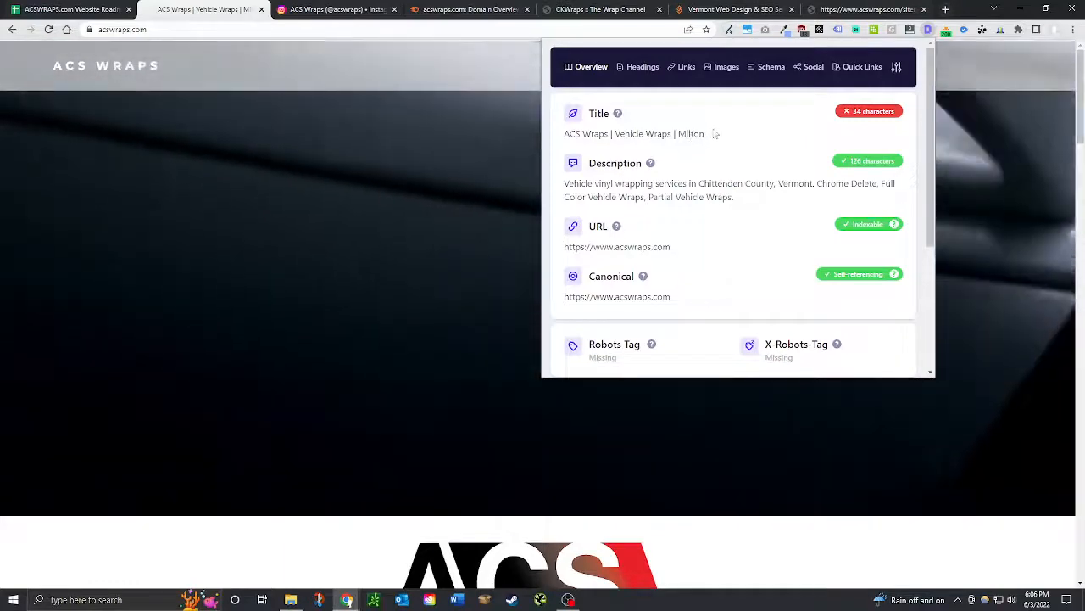
double_click(717, 134)
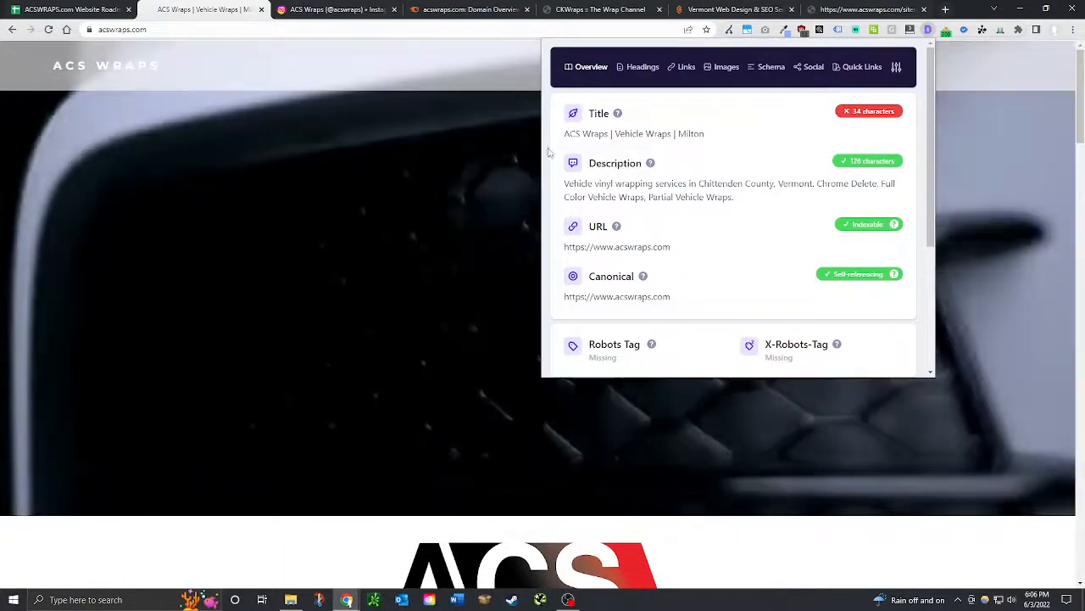
left_click(645, 207)
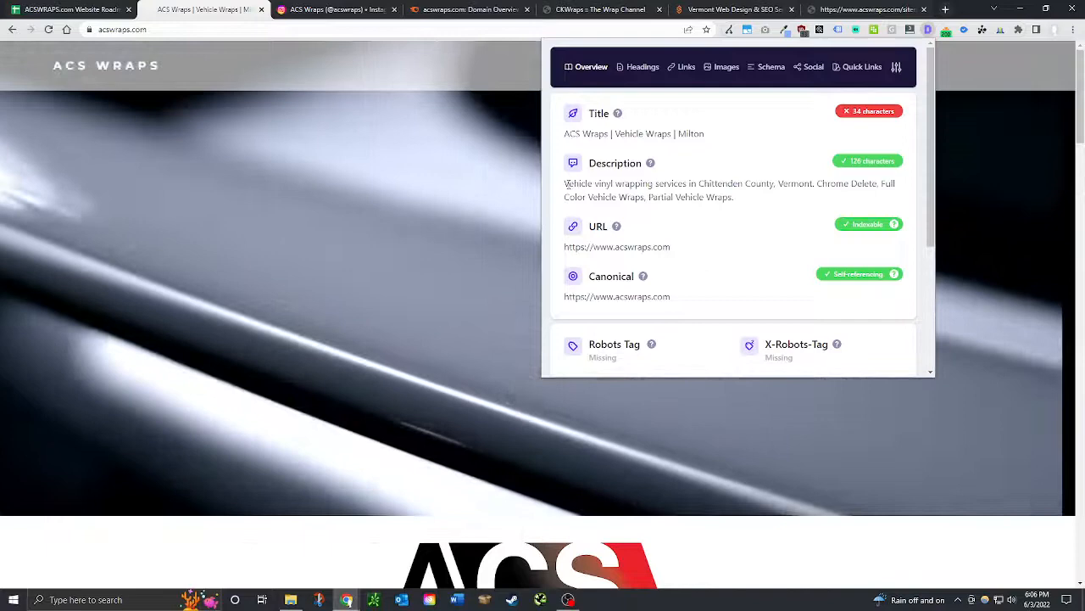
left_click_drag(569, 184, 553, 187)
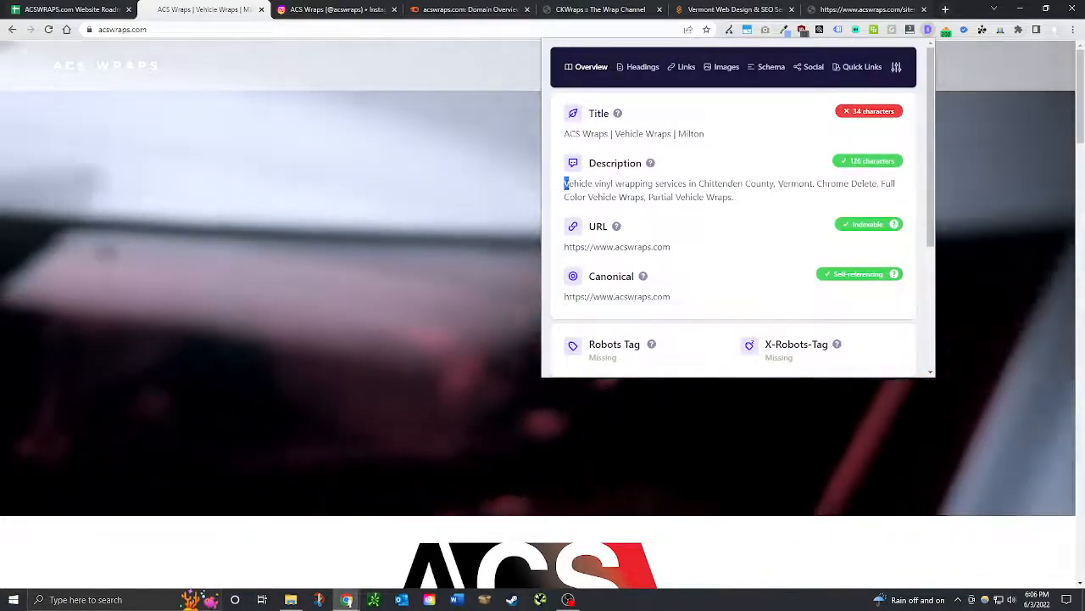
left_click(566, 184)
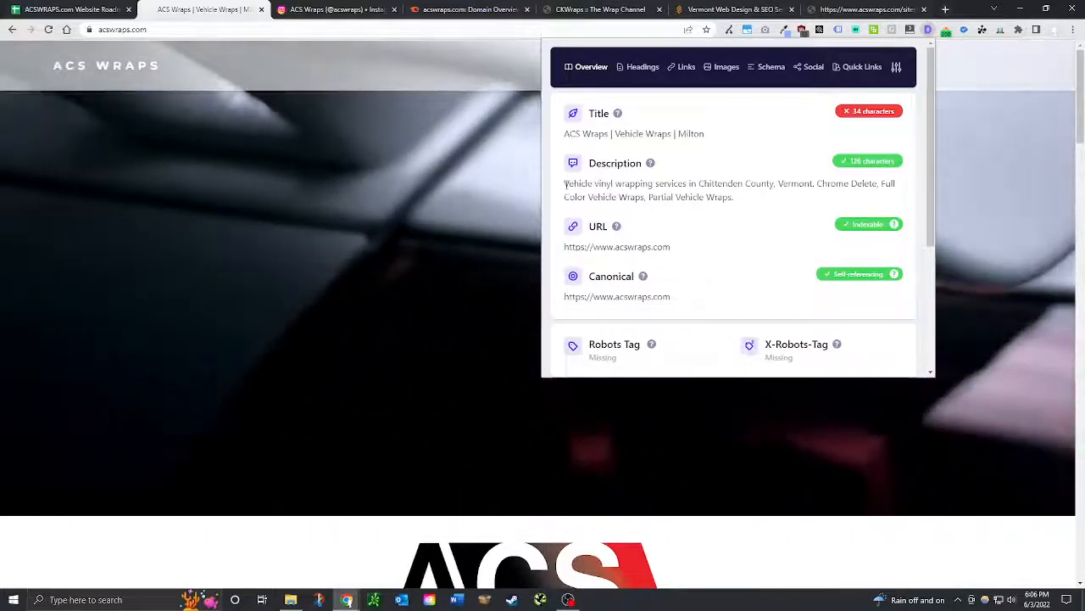
left_click_drag(566, 183, 809, 194)
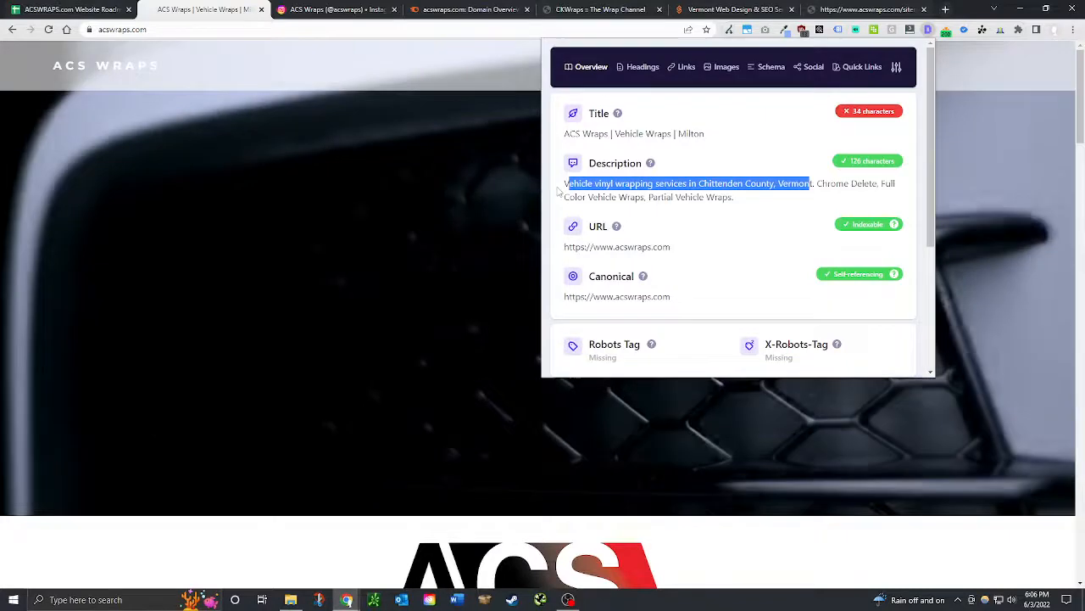
left_click(571, 183)
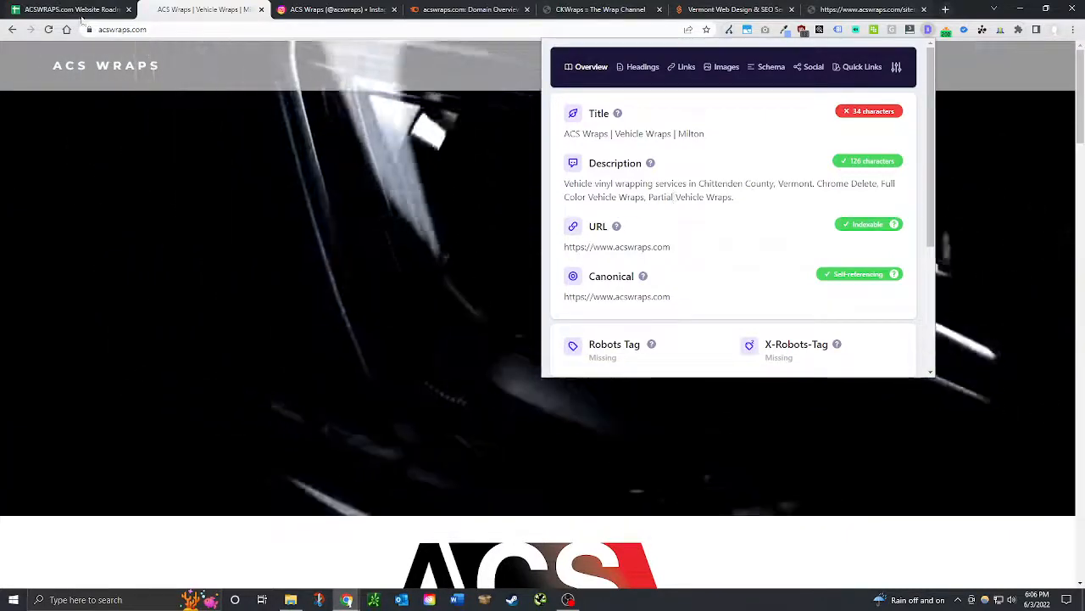
In the roadmap's Snippets section, mark Meta Titles Exist and Meta Titles Contain Keywords with x, and Meta Titles Contain CTA with z.
left_click(40, 10)
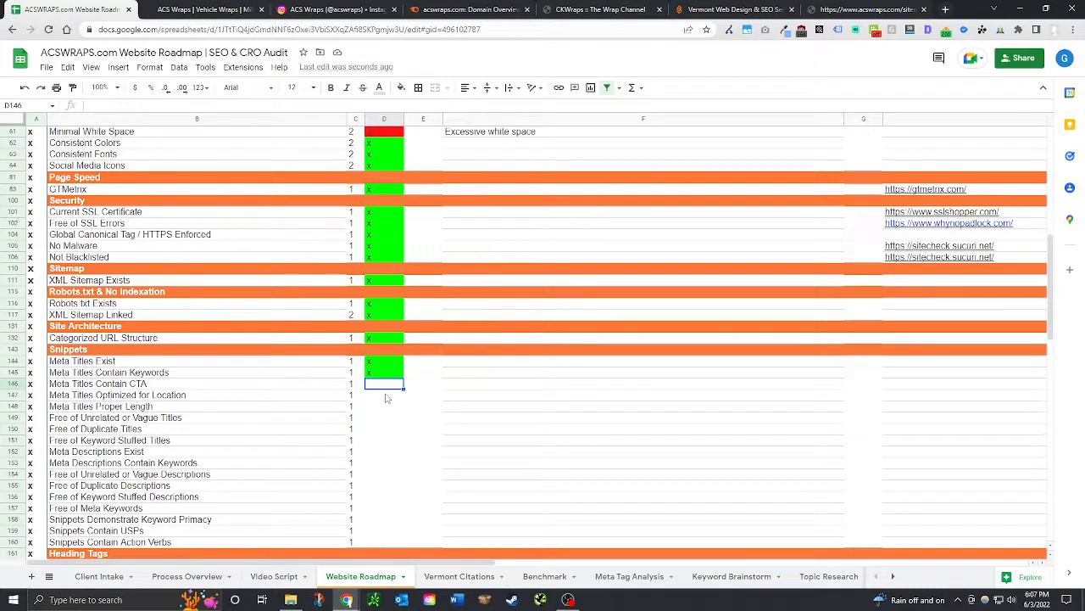
type("z")
key("Return")
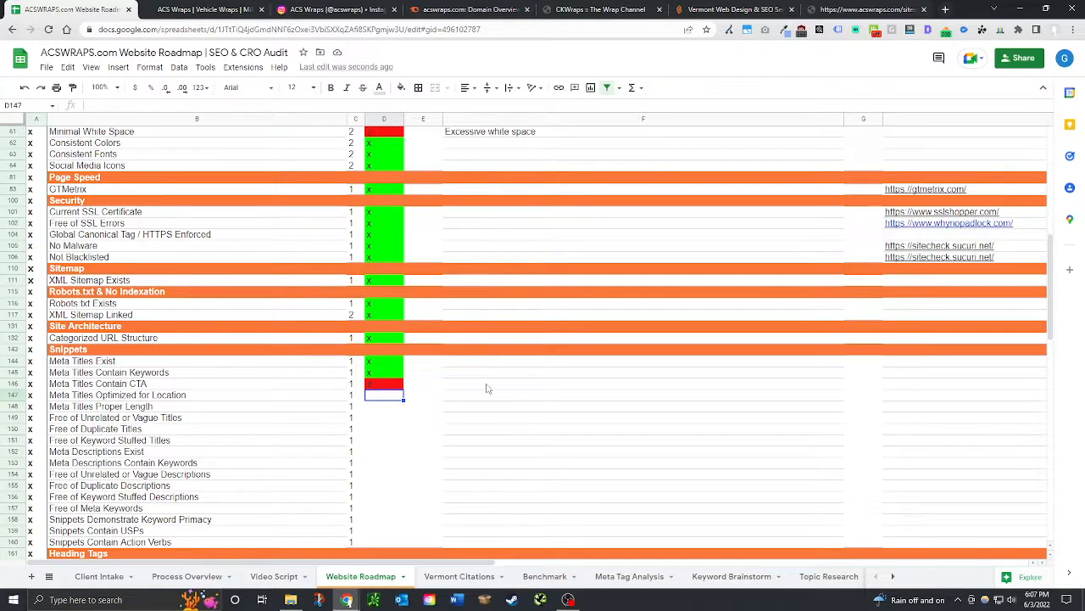
In the Snippets section, mark Meta Titles Optimized for Location and Meta Titles Proper Length with x.
scroll(484, 392, "down", 1)
scroll(477, 412, "down", 2)
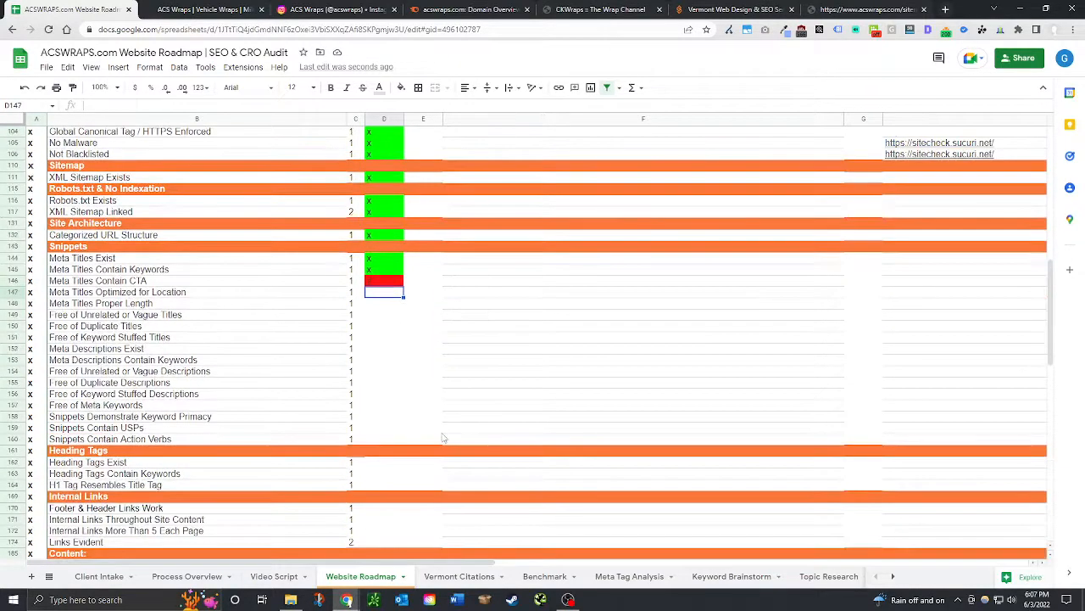
scroll(441, 438, "down", 4)
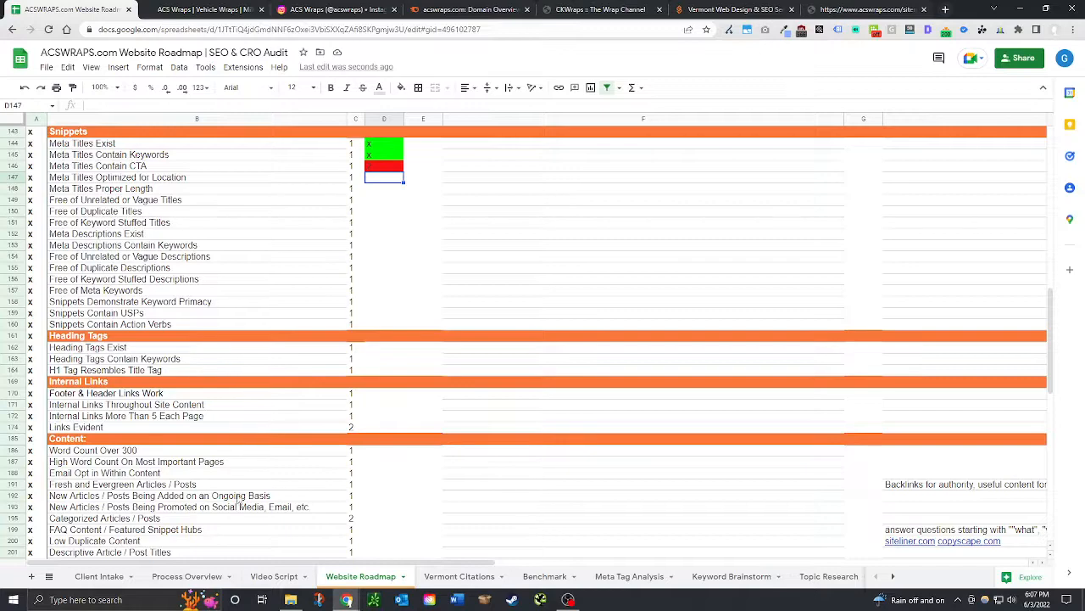
scroll(241, 499, "down", 5)
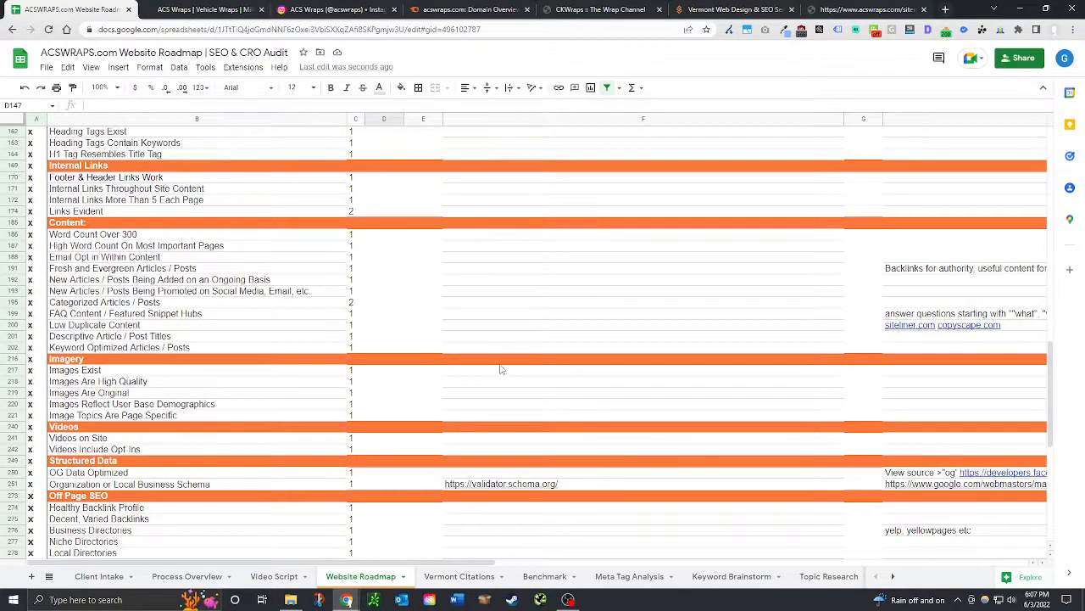
scroll(500, 369, "up", 7)
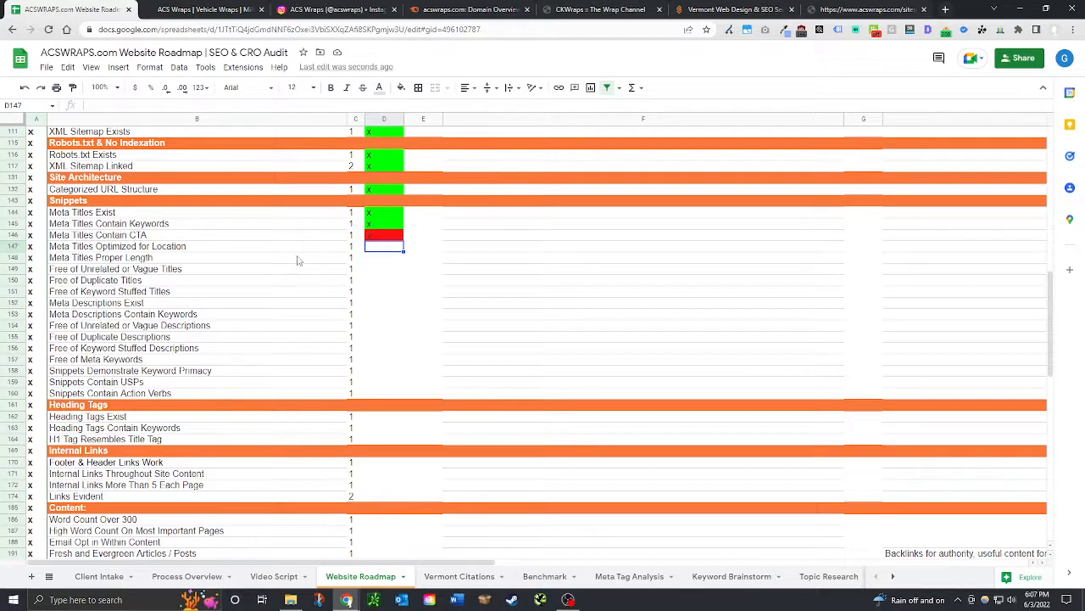
type("x")
key("Return")
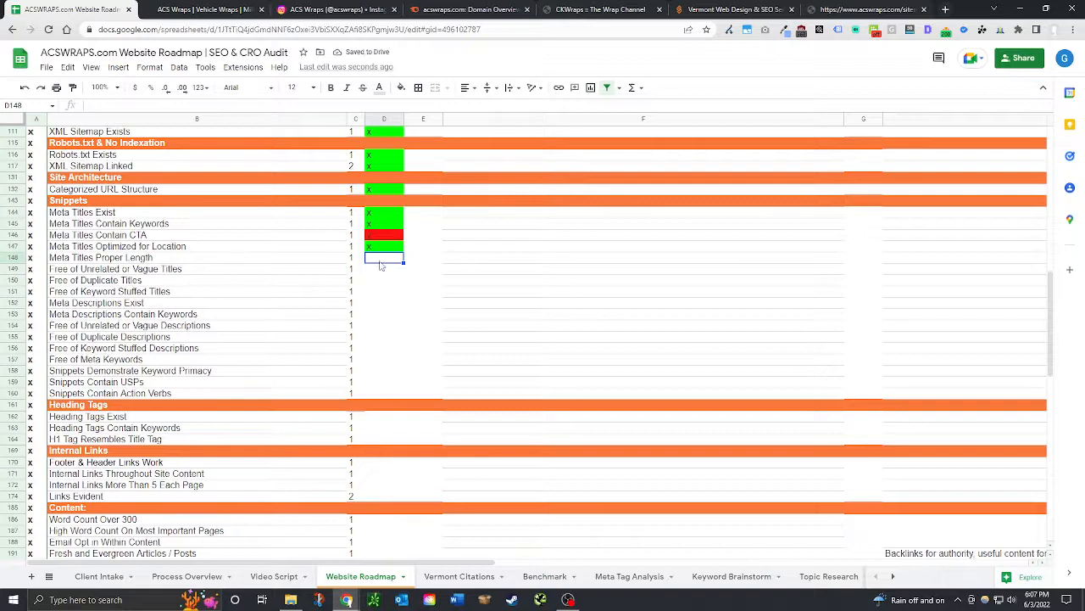
type("x")
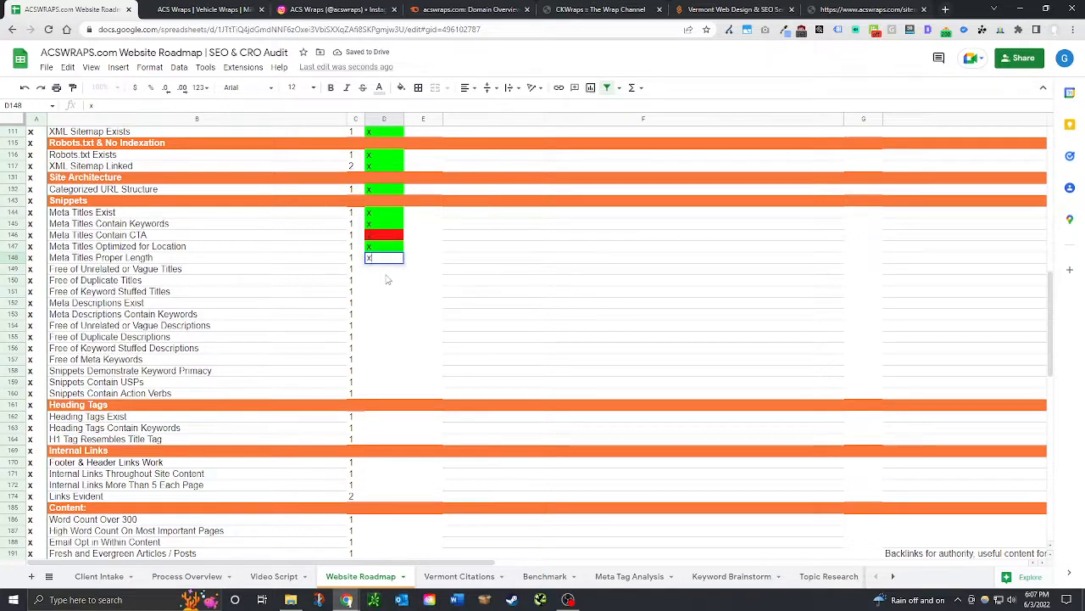
key("Return")
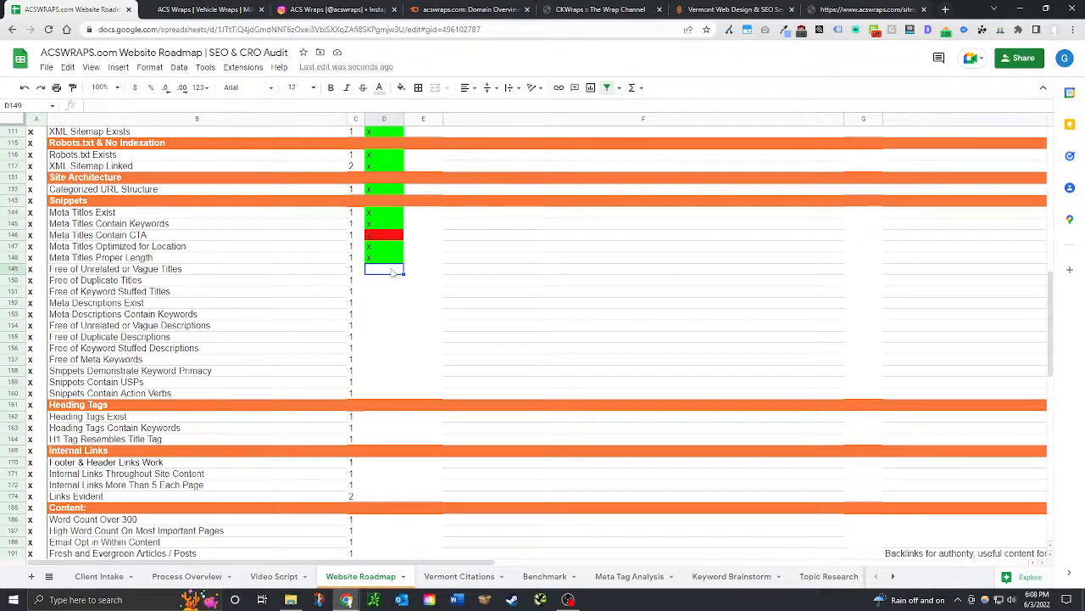
Mark the three title checks Free of Unrelated or Vague Titles, Free of Duplicate Titles and Free of Keyword Stuffed Titles with x.
type("z")
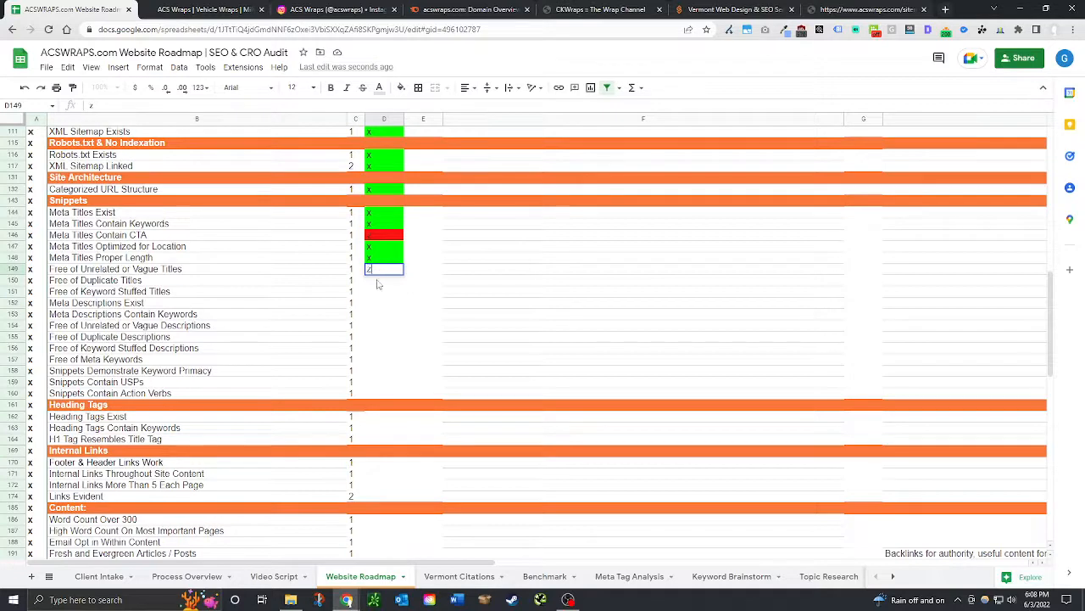
key("BackSpace")
type("x")
key("Return")
type("x")
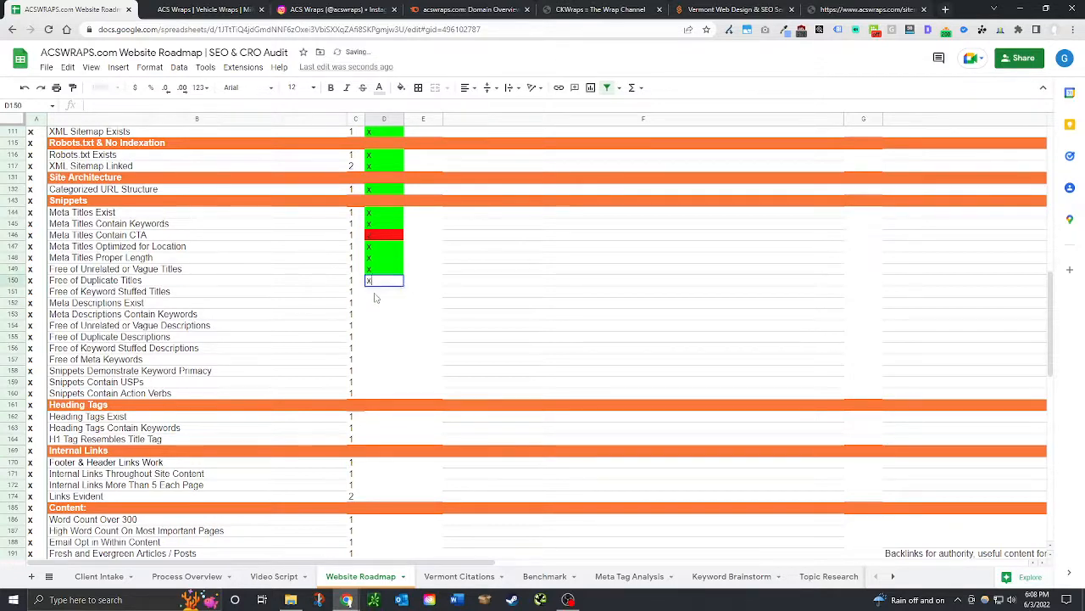
key("Return")
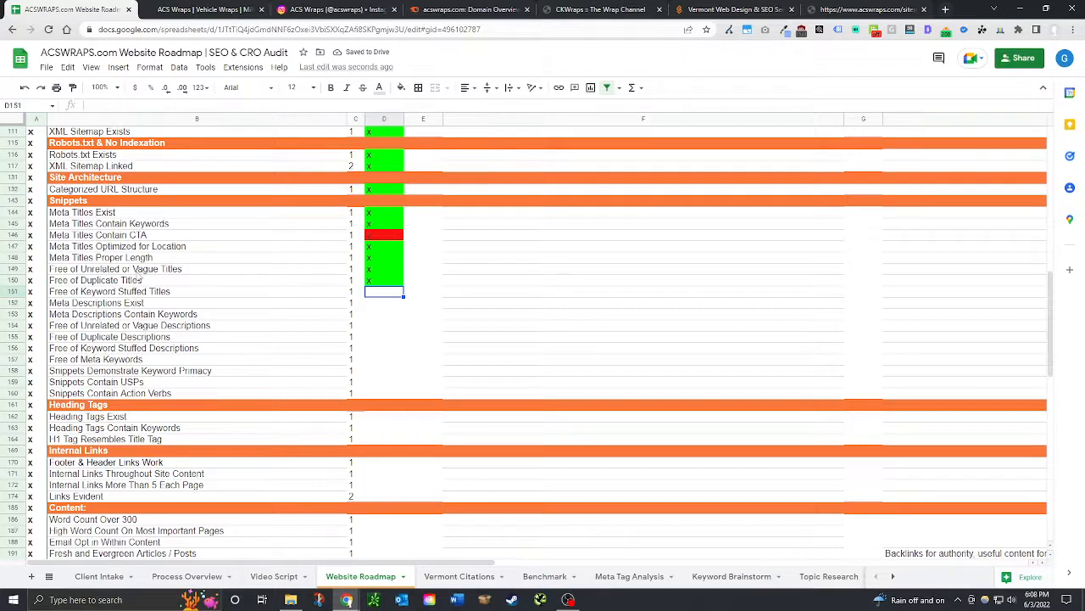
type("x")
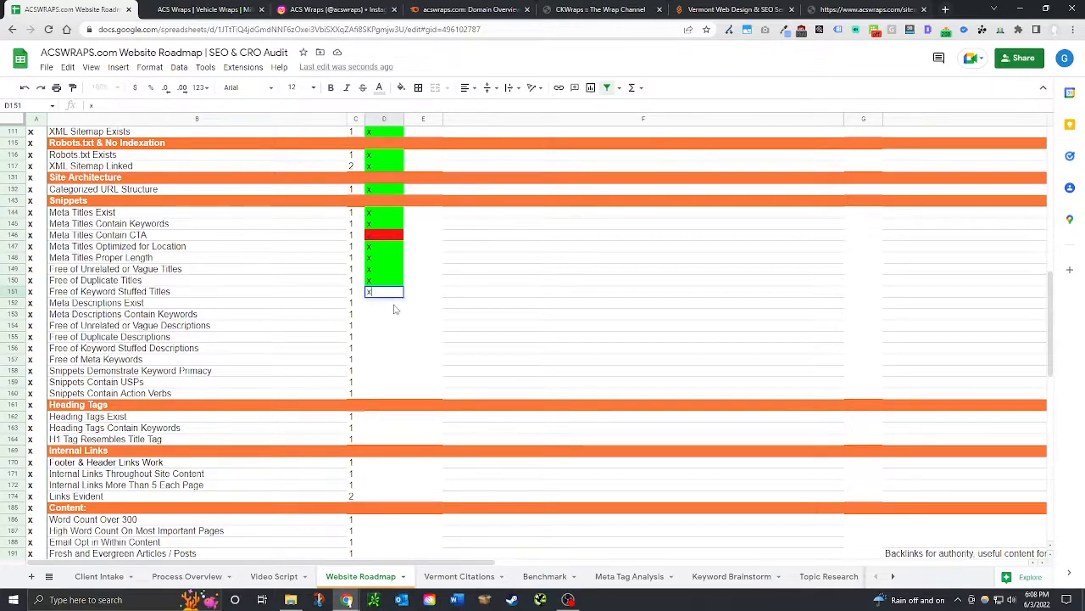
key("Return")
Mark Meta Descriptions Exist and Meta Descriptions Contain Keywords with x.
type("x")
key("Return")
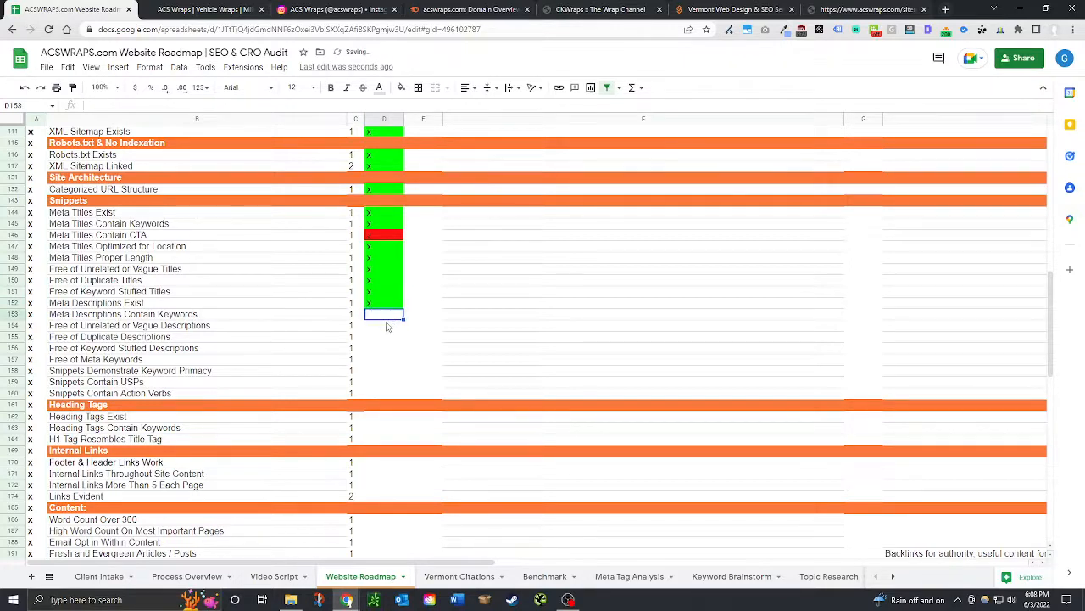
type("x")
key("Return")
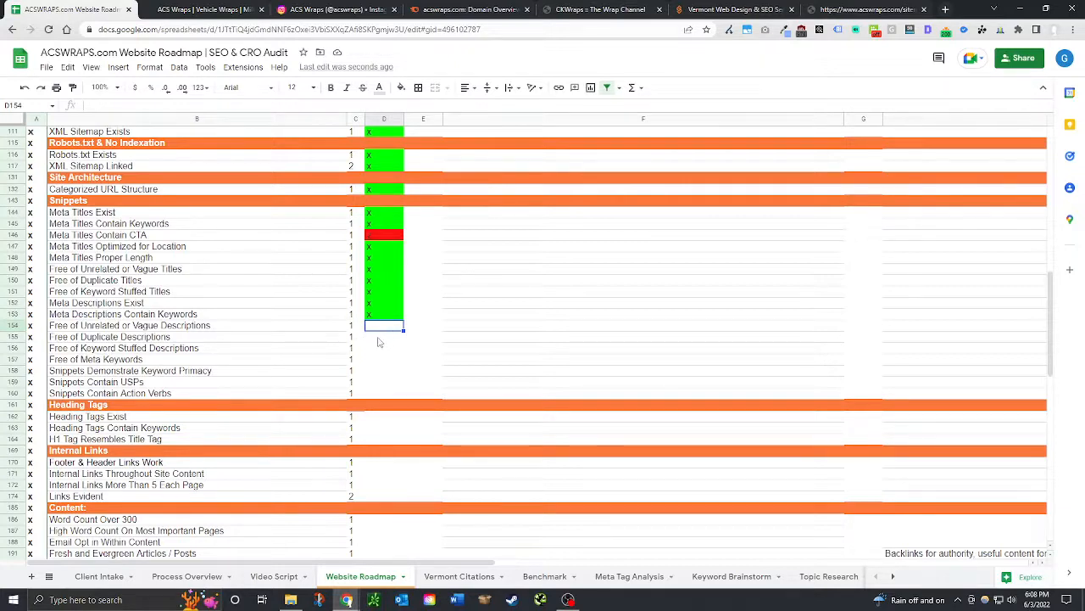
Mark the description checks for being free of unrelated or vague, duplicate and keyword stuffed descriptions with x.
type("x")
left_click(379, 339)
type("x")
left_click(384, 349)
type("x")
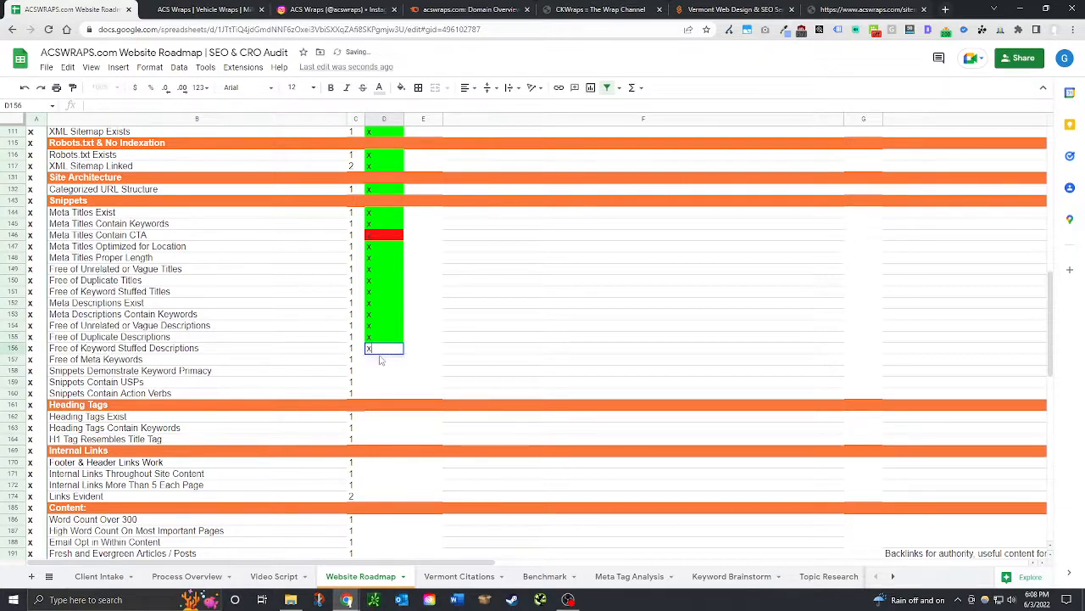
left_click(380, 361)
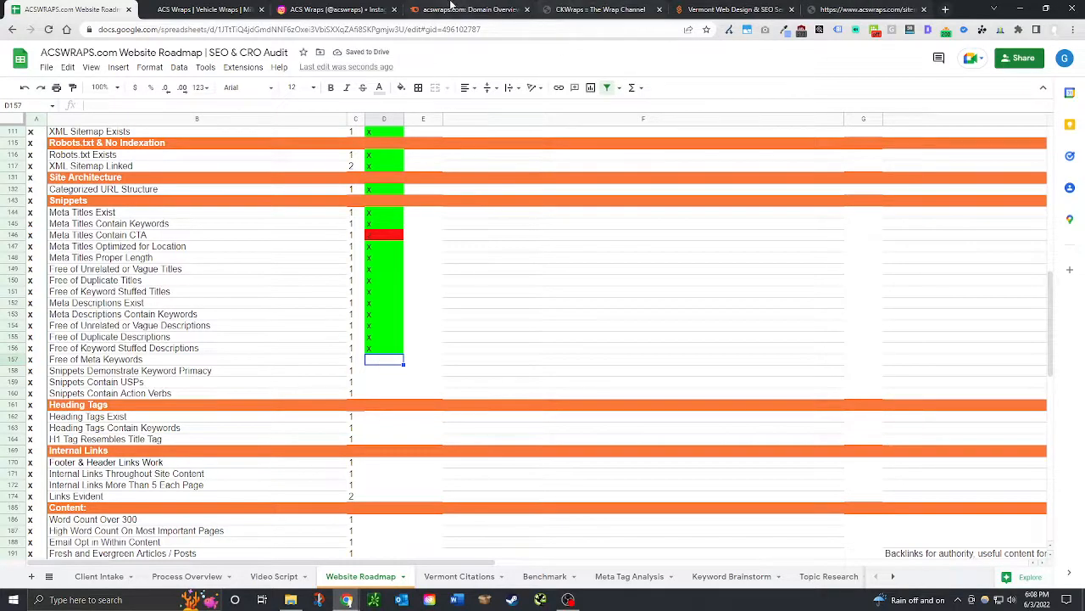
Close the CKWraps page and check the acswraps.com homepage for meta keywords in the SEO extension's overview.
left_click(598, 9)
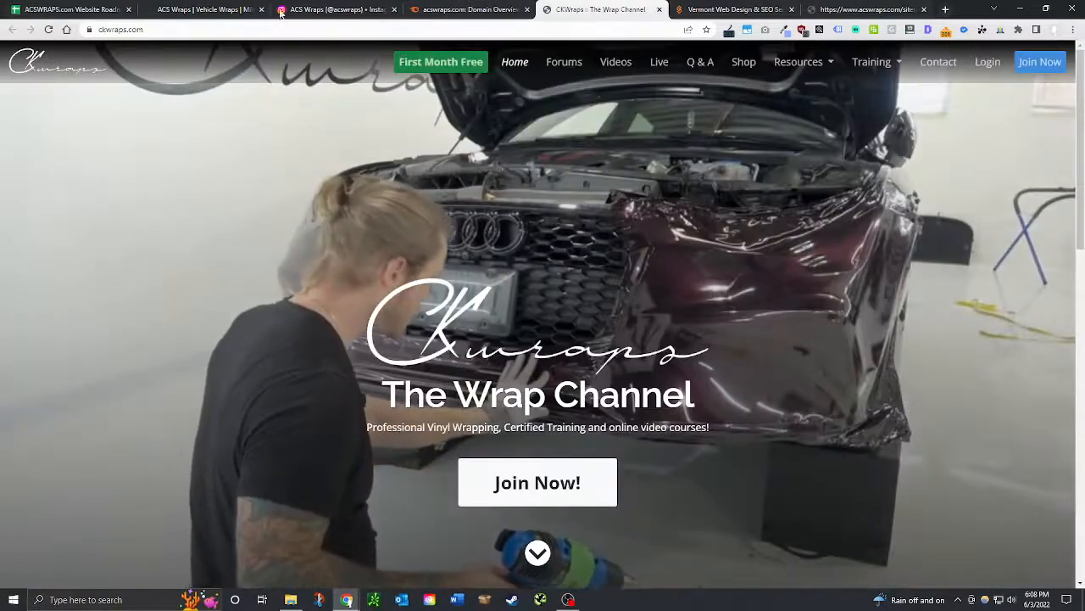
left_click(195, 8)
left_click(640, 11)
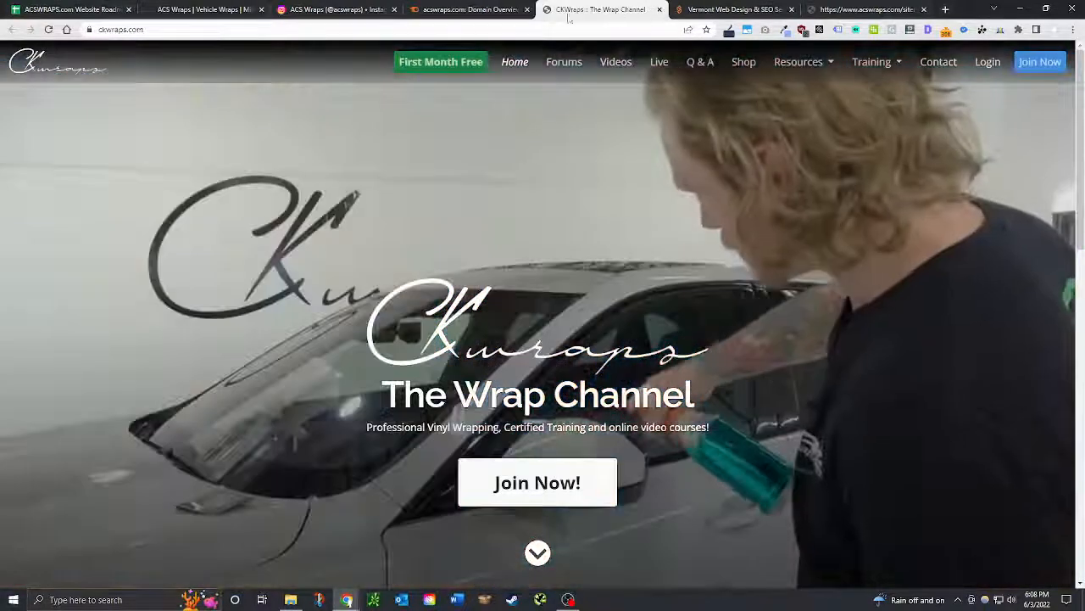
left_click(203, 9)
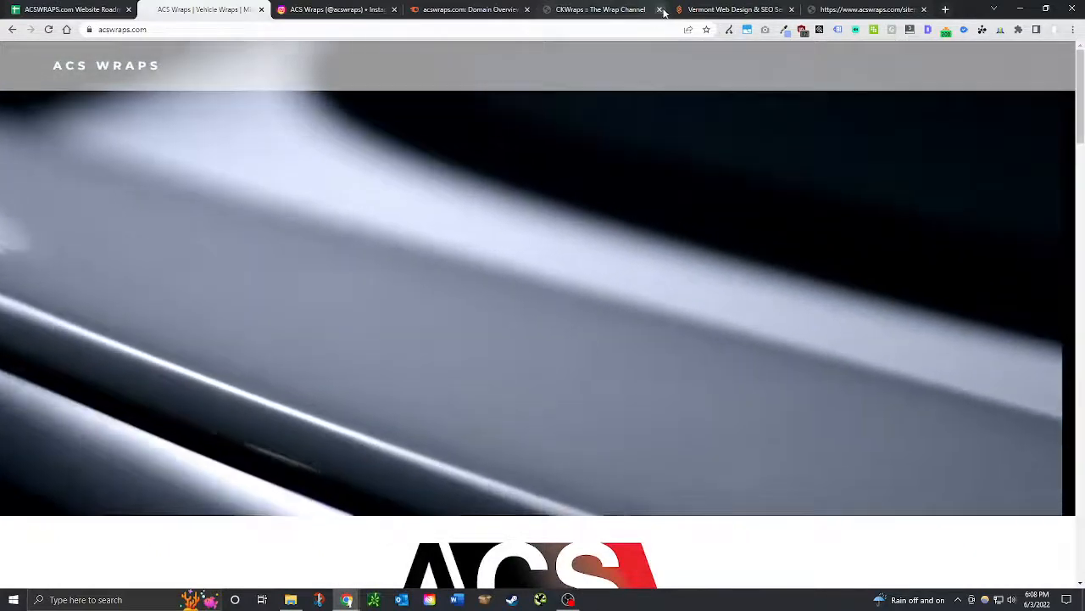
left_click(659, 9)
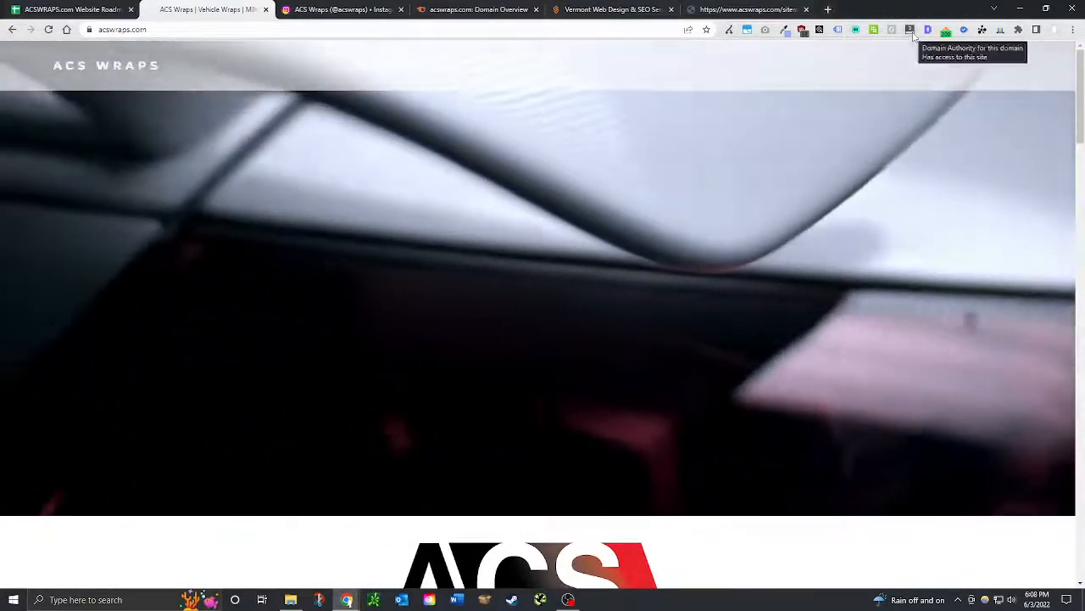
left_click(928, 29)
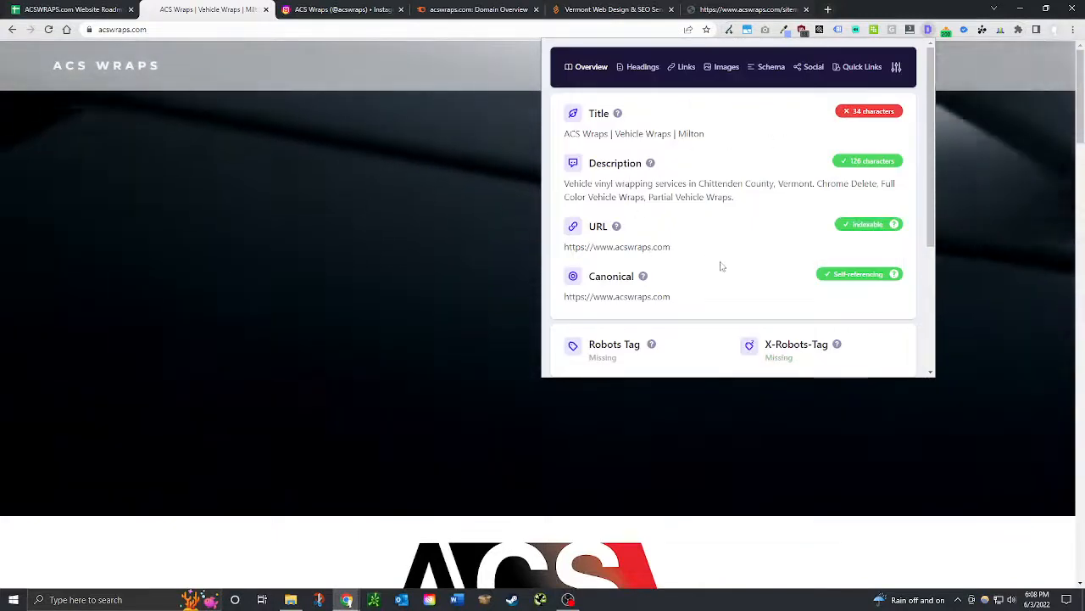
scroll(654, 222, "down", 3)
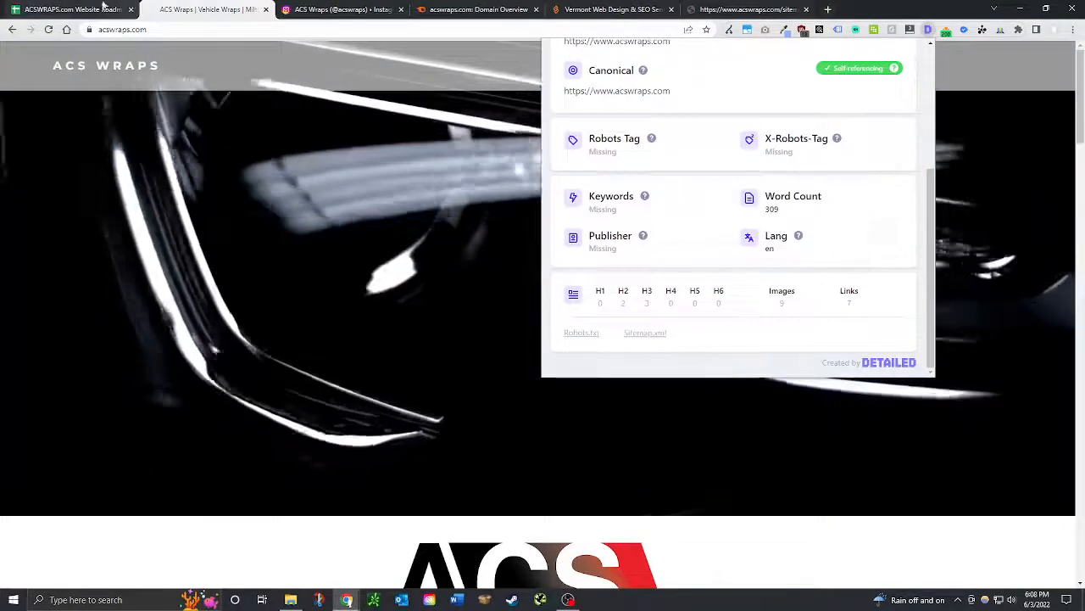
Back in the roadmap spreadsheet, mark Free of Meta Keywords and Snippets Demonstrate Keyword Primacy with x.
left_click(105, 7)
type("x")
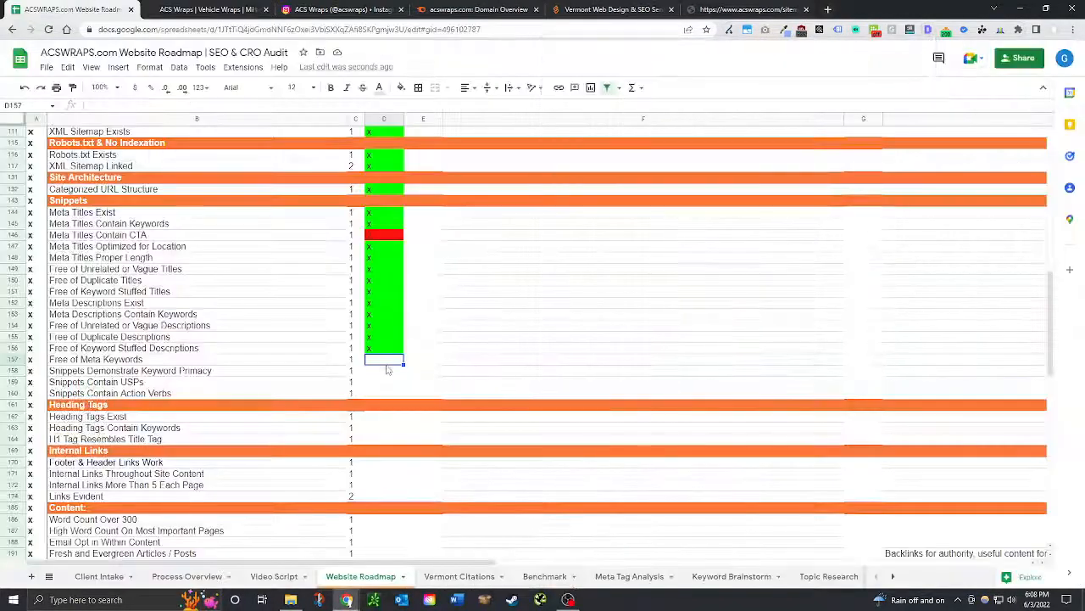
key("Return")
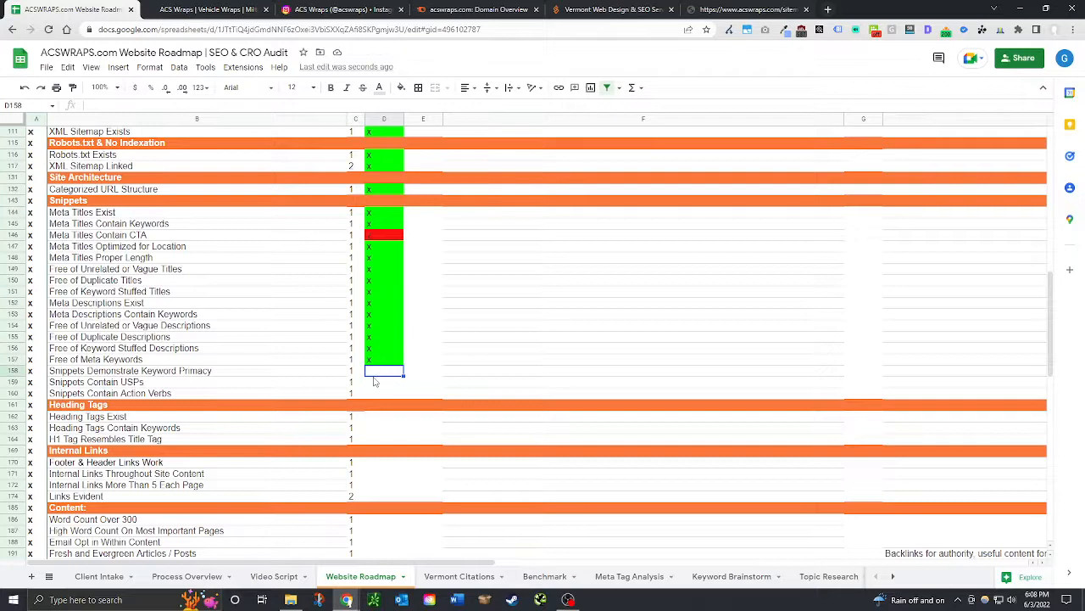
type("x")
key("Return")
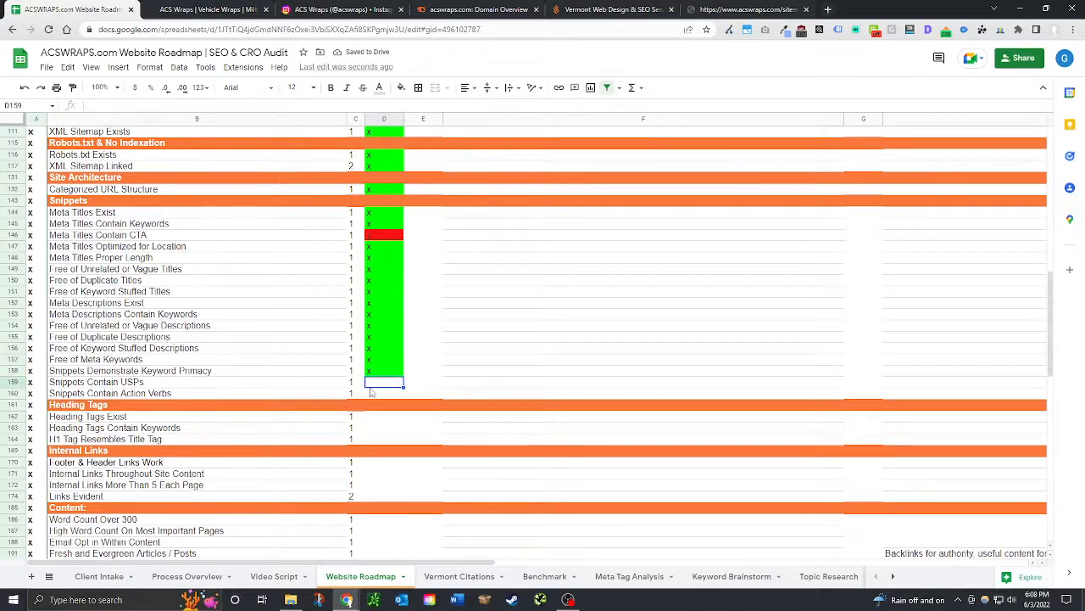
Mark Snippets Contain USPs and Snippets Contain Action Verbs with z.
type("z")
key("Return")
type("z")
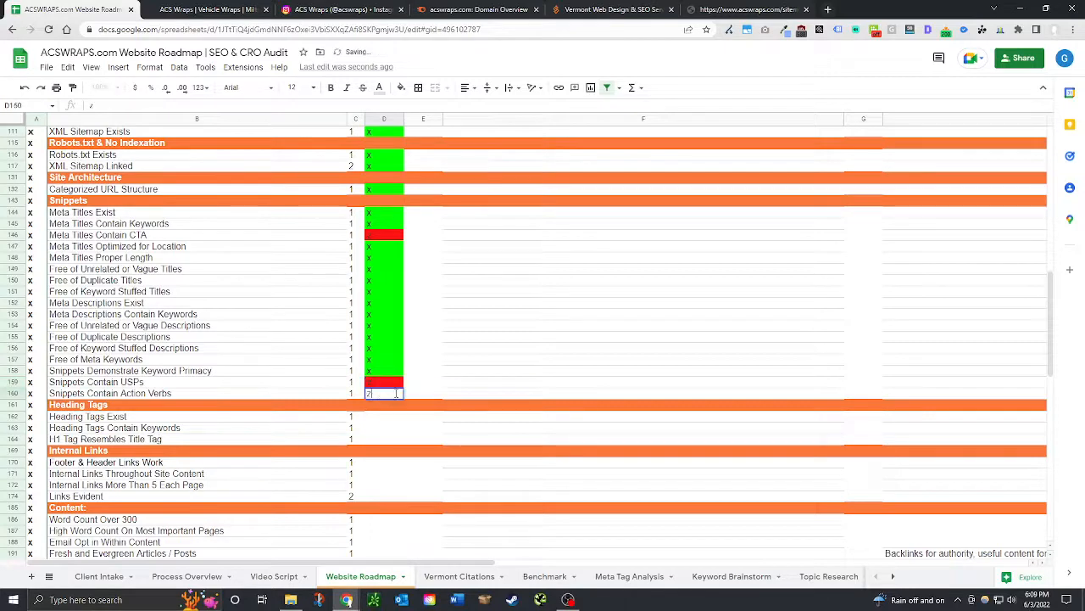
left_click(386, 384)
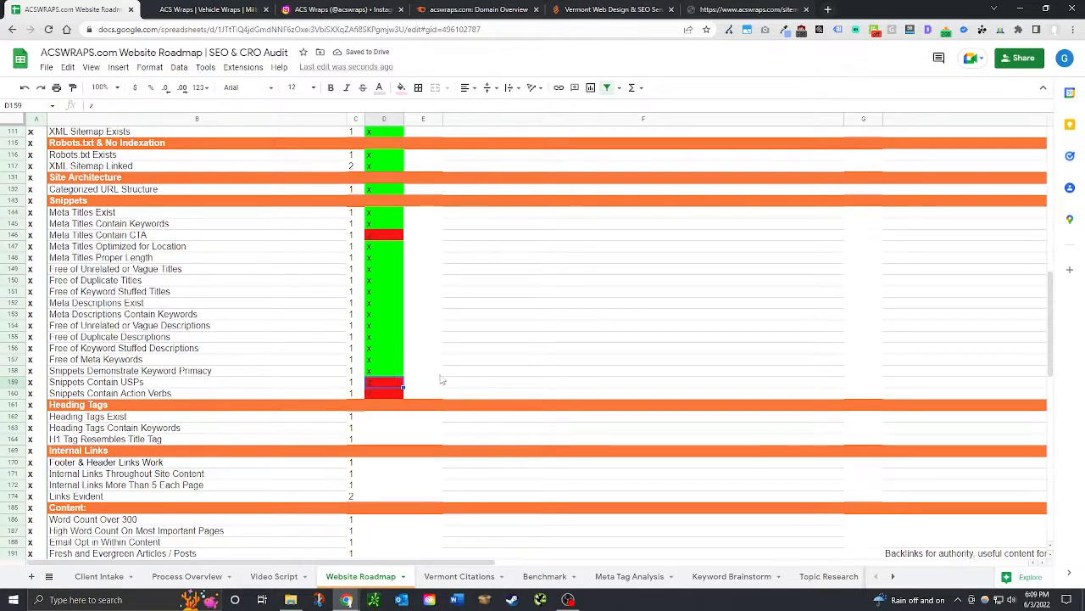
Examine the heading tag structure of the acswraps.com home page with the Detailed extension and compare it with the page sections.
left_click(381, 394)
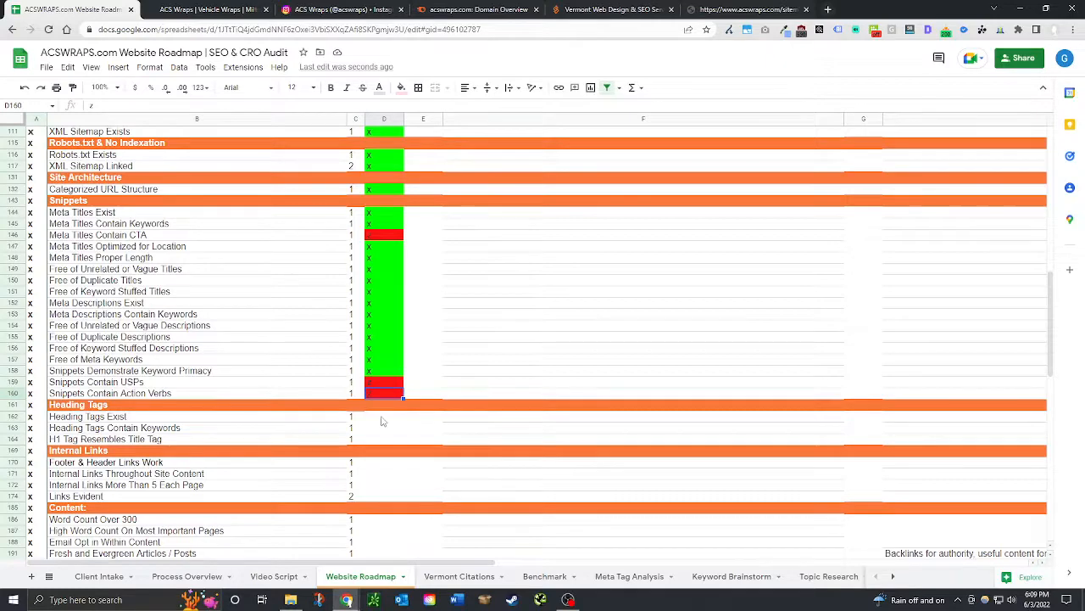
scroll(381, 421, "down", 2)
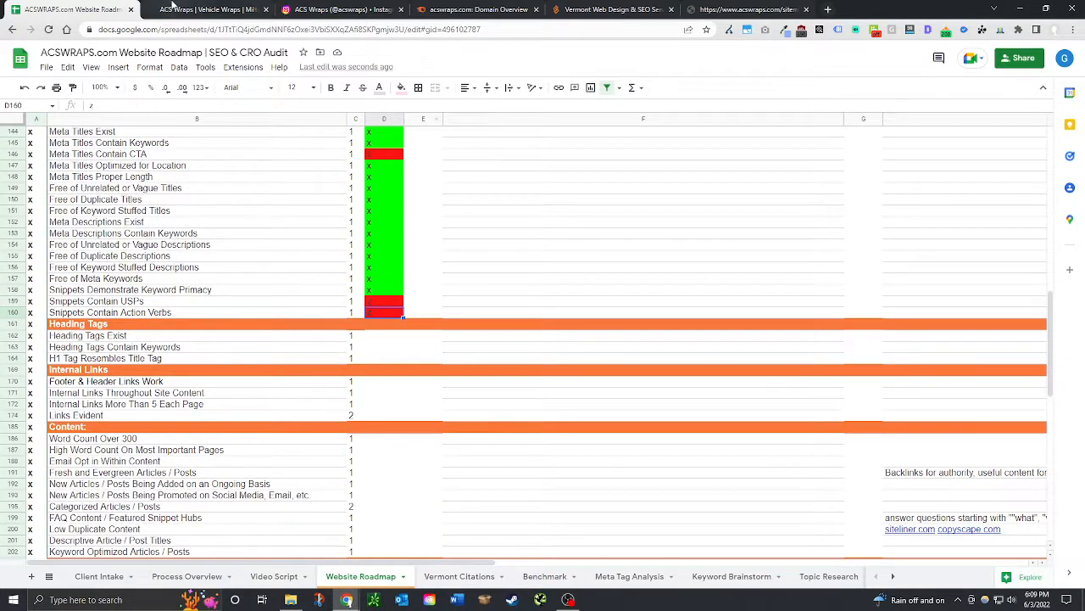
key("ctrl+Tab")
scroll(566, 289, "down", 7)
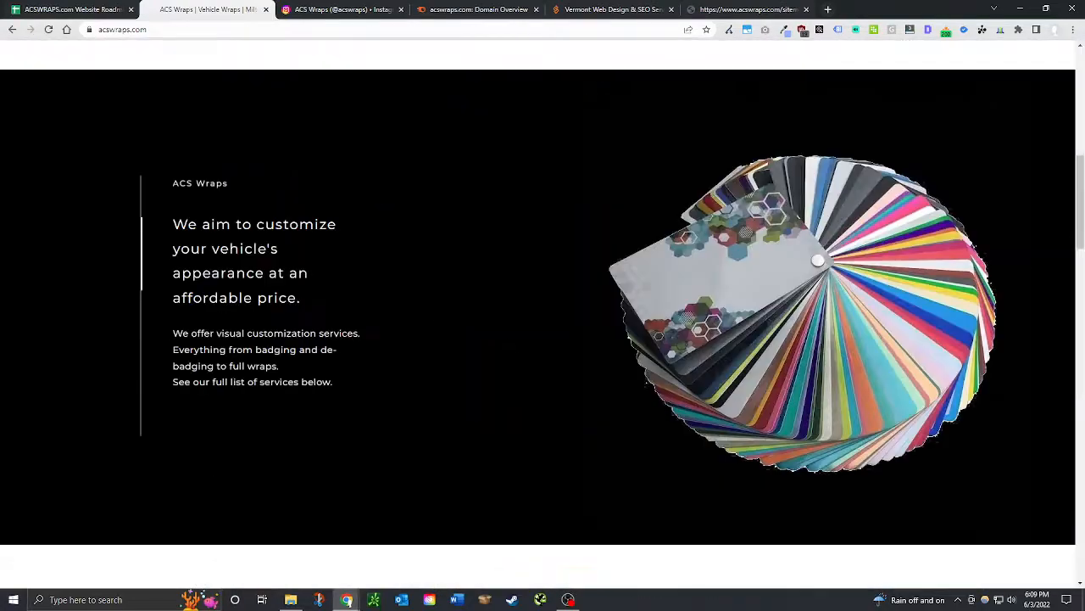
scroll(267, 343, "down", 5)
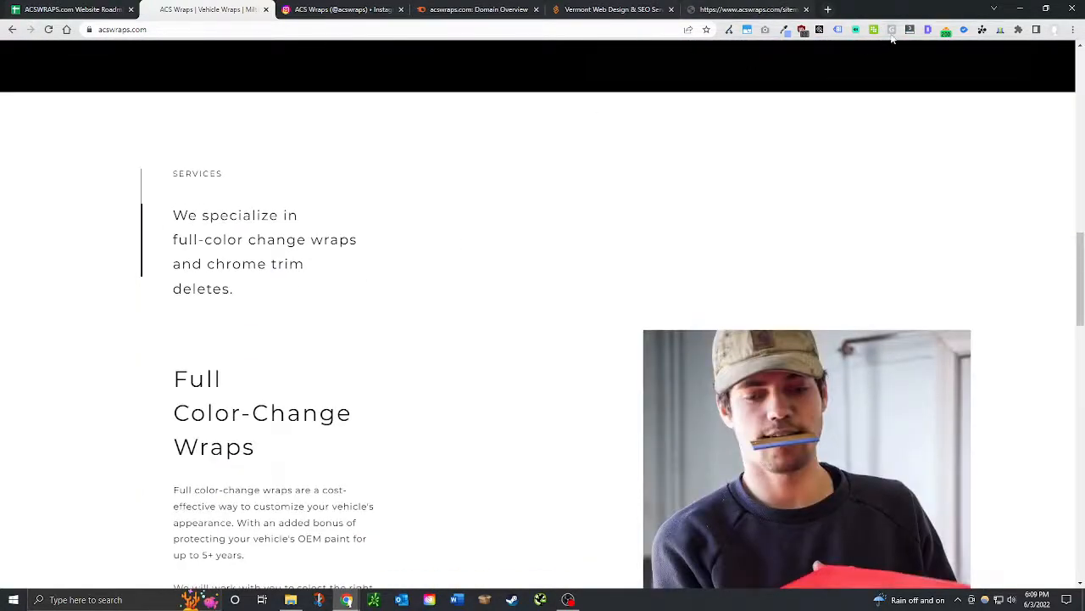
left_click(928, 30)
left_click(654, 68)
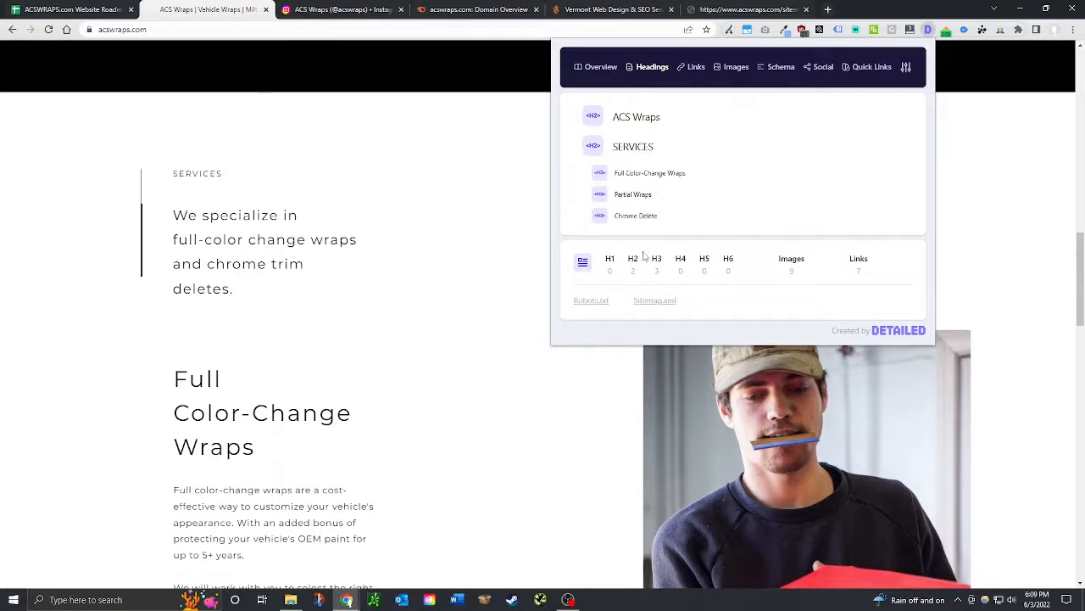
scroll(368, 359, "down", 3)
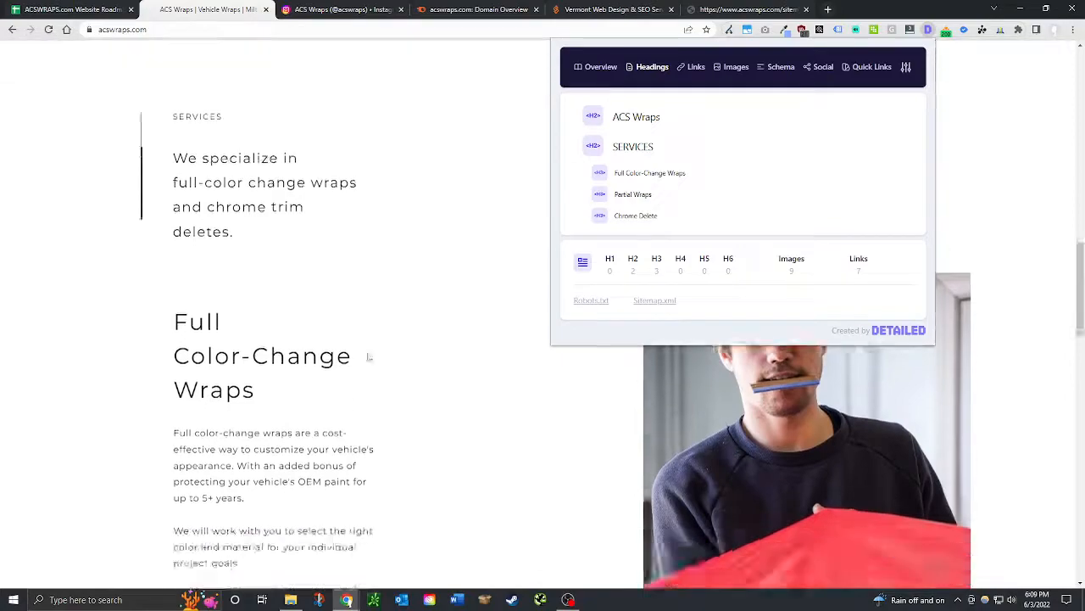
scroll(356, 394, "up", 6)
scroll(422, 380, "up", 5)
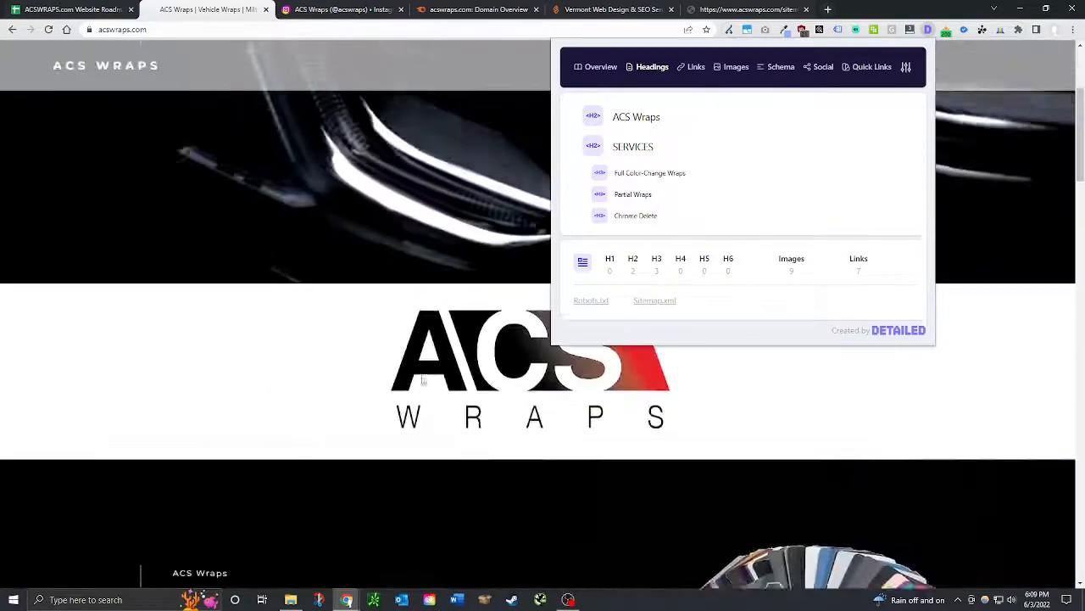
scroll(421, 380, "down", 2)
In the audit sheet, mark Heading Tags Exist with x, and Heading Tags Contain Keywords and H1 Tag Resembles Title Tag with z.
left_click(88, 8)
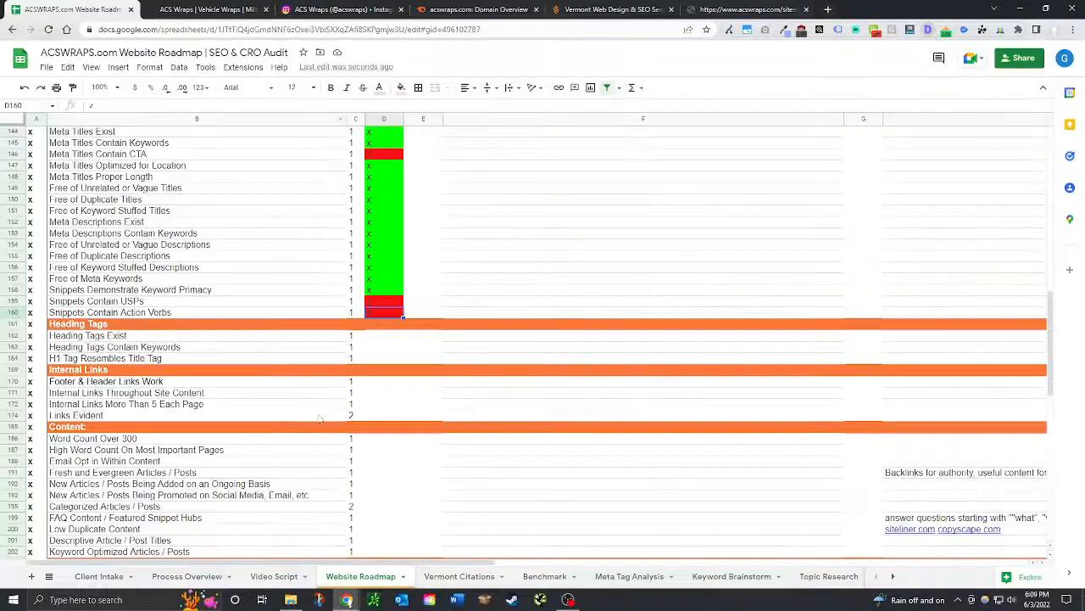
left_click(386, 337)
type("x")
key("Return")
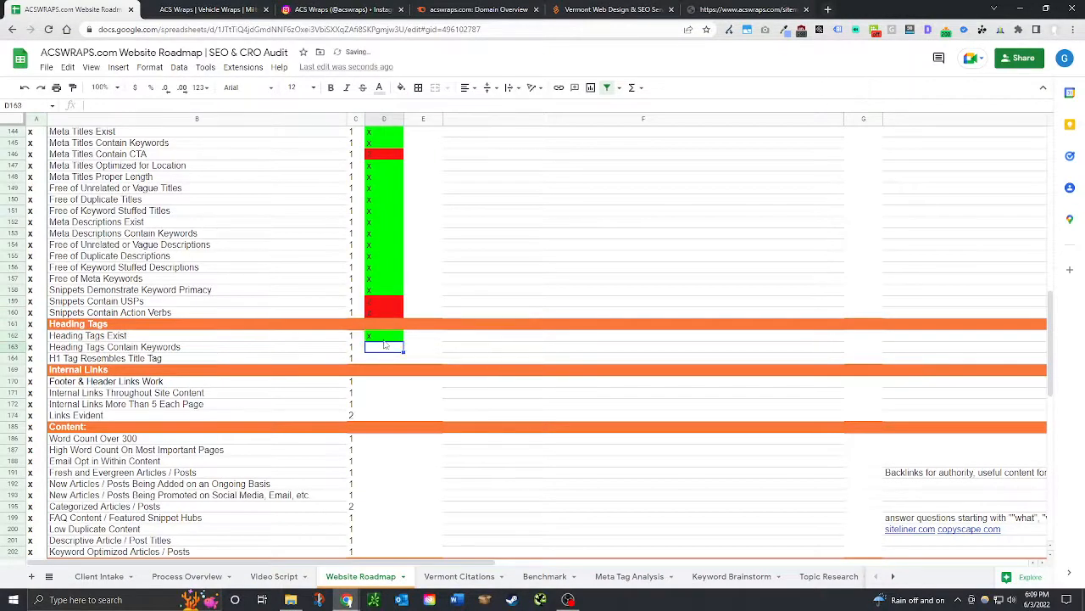
type("x")
key("Return")
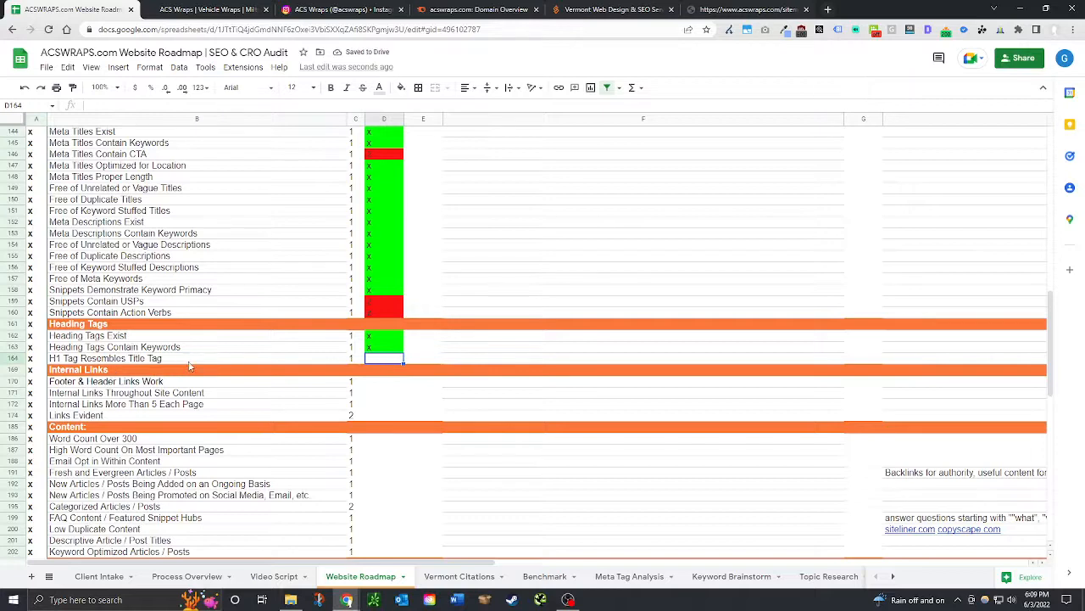
type("x")
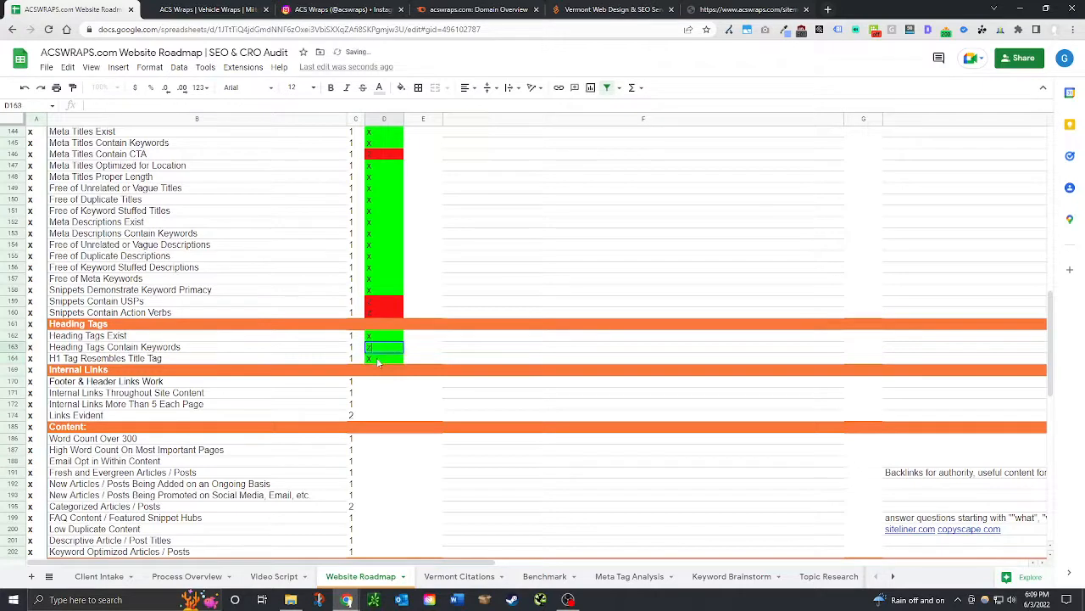
key("Return")
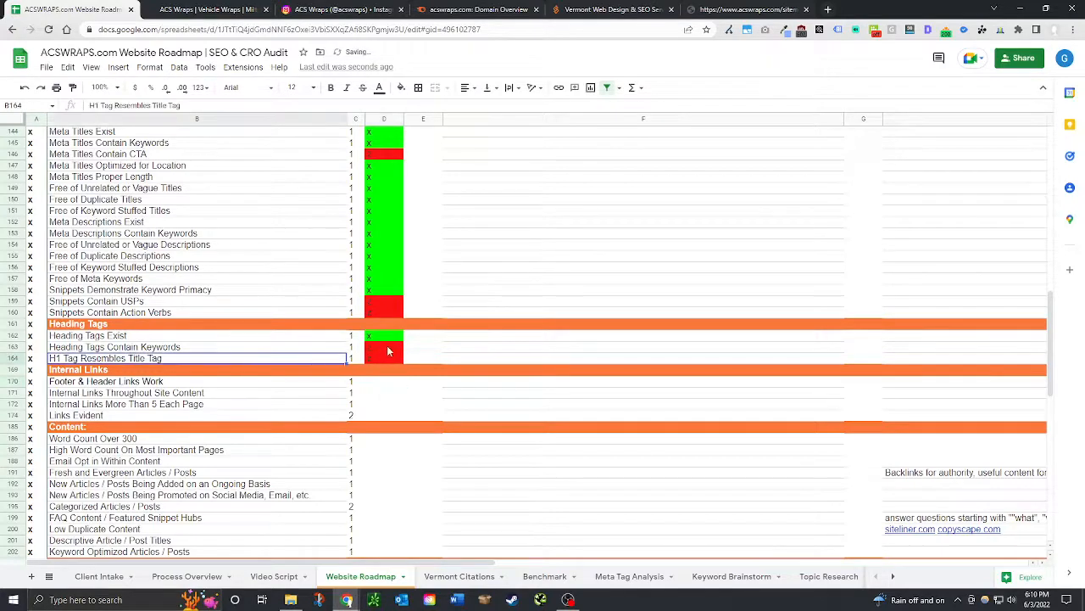
left_click(384, 346)
Check the footer links on the acswraps.com home page and mark Footer & Header Links Work with z in the audit sheet.
left_click(384, 395)
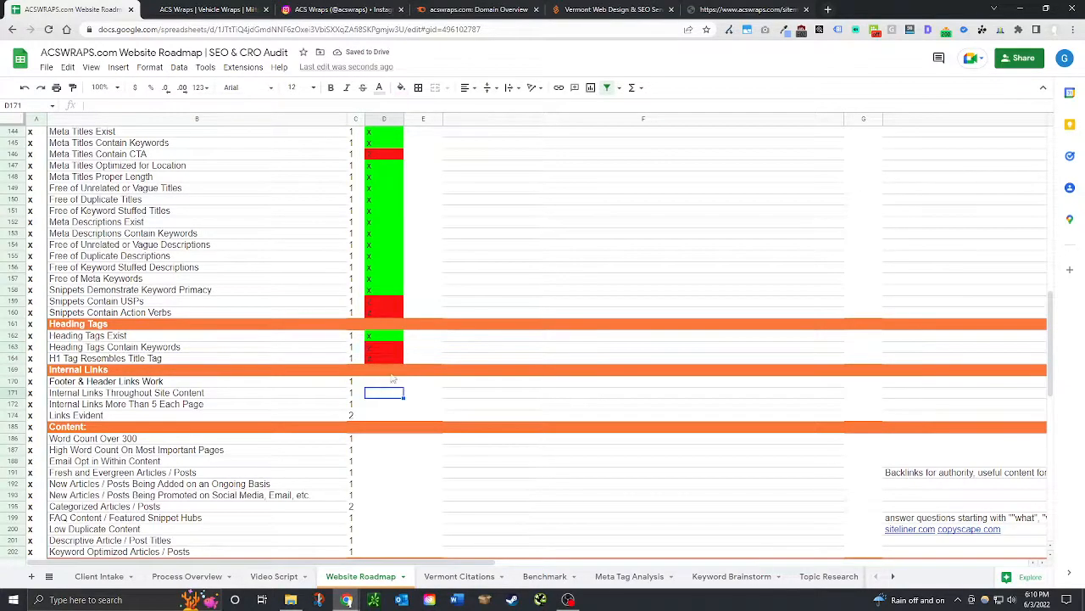
scroll(381, 365, "down", 1)
key("Up")
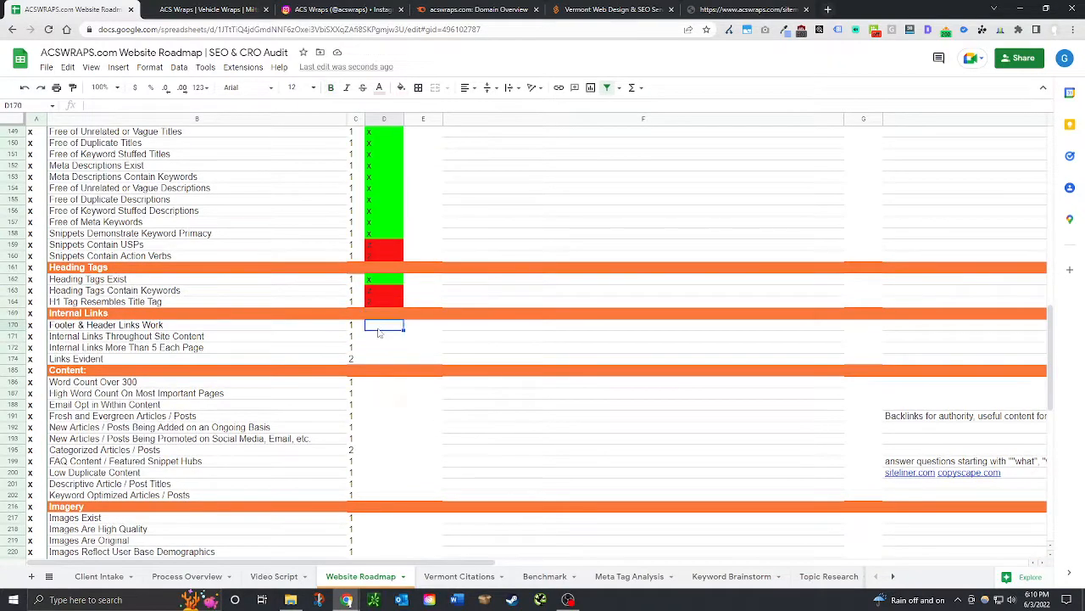
left_click(352, 9)
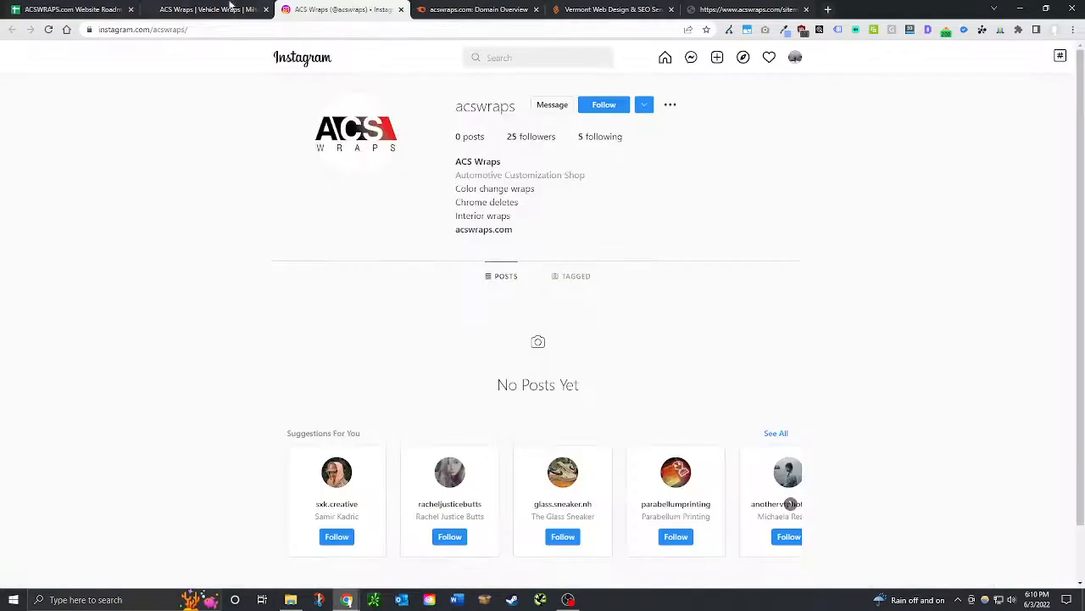
left_click(233, 9)
scroll(584, 211, "down", 15)
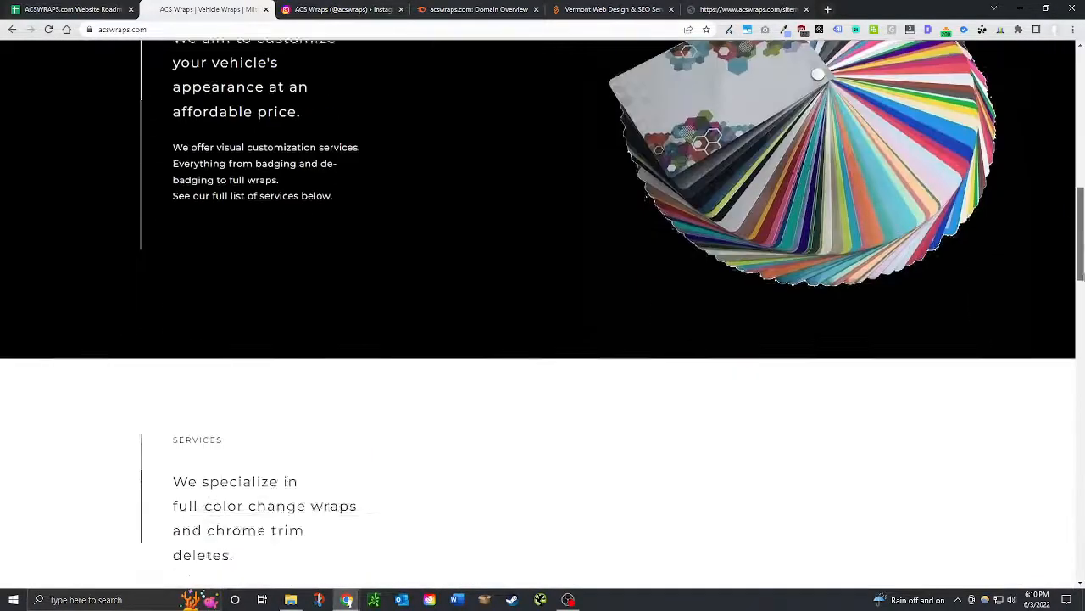
scroll(1039, 460, "down", 5)
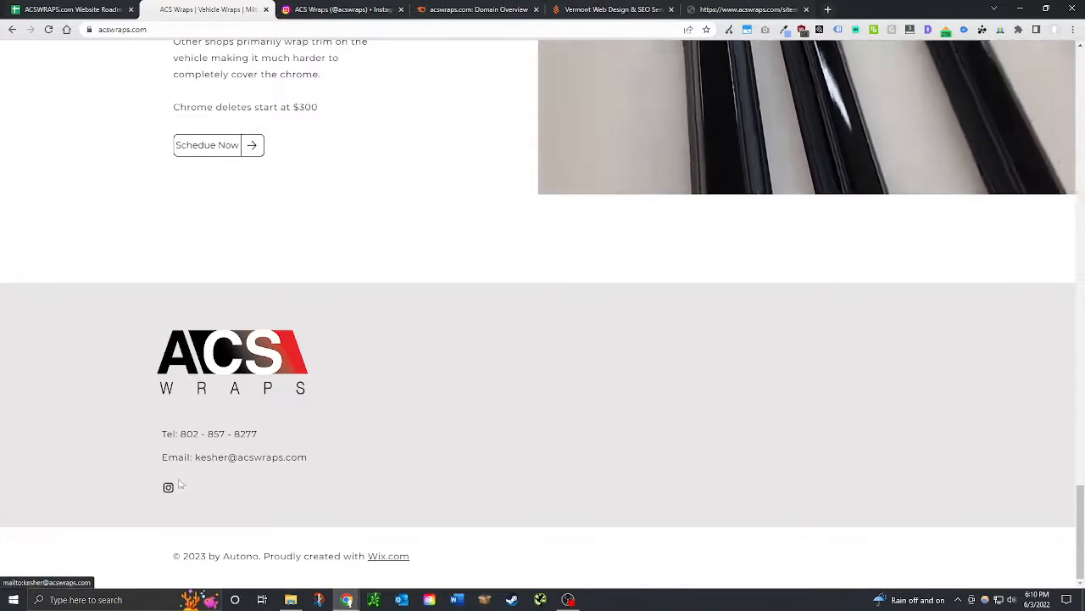
left_click(68, 9)
type("z")
Add the note "mailto link doesnt work" in column F of the Footer & Header Links Work row.
left_click(452, 328)
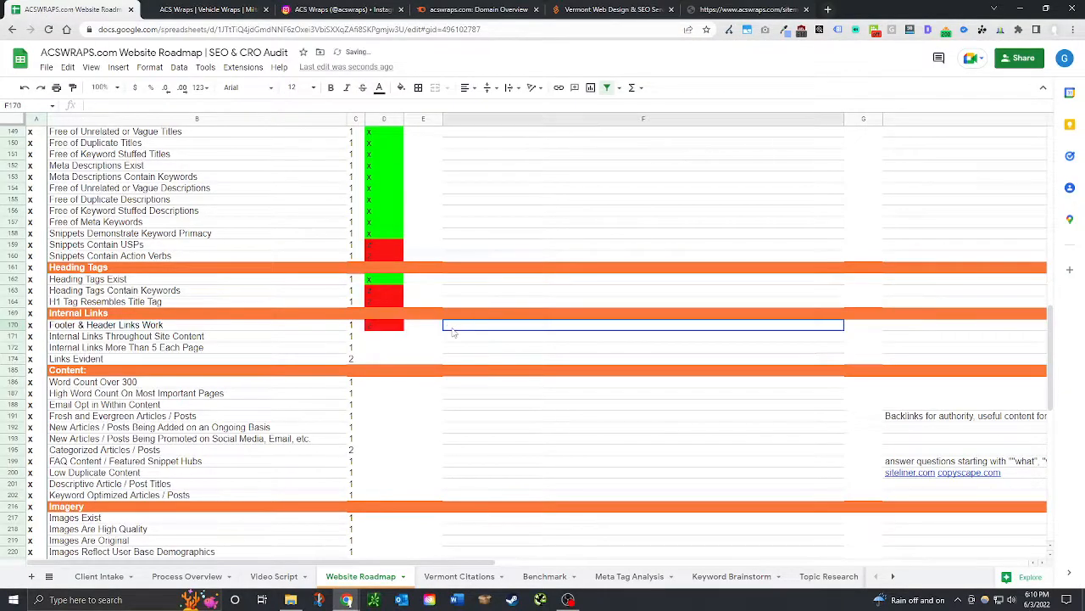
type("mailto lin")
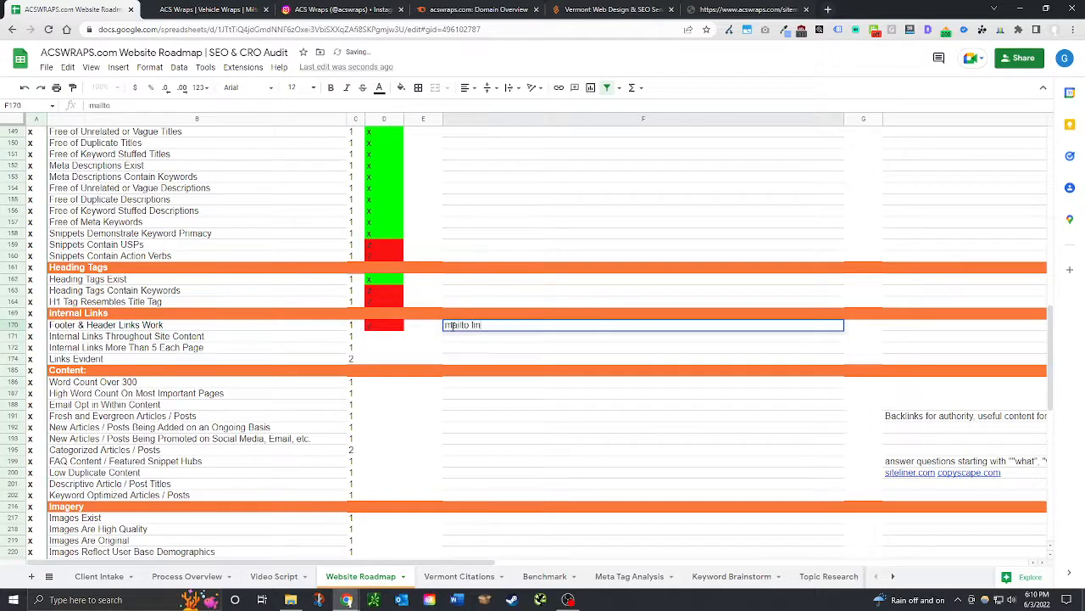
type("k l")
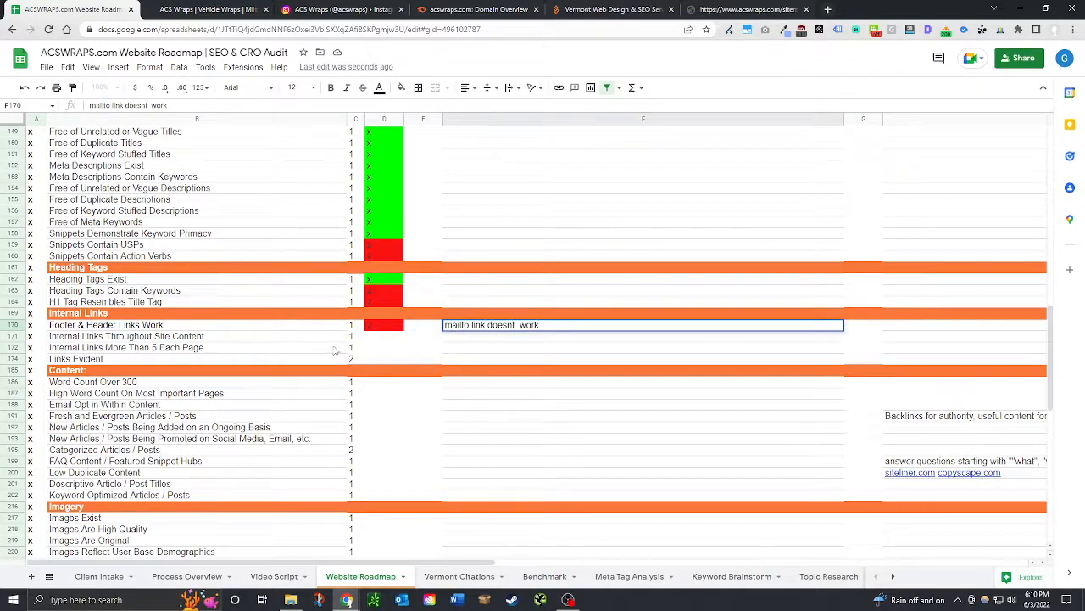
Mark Internal Links Throughout Site Content, Internal Links More Than 5 Each Page and Links Evident with z.
left_click(387, 338)
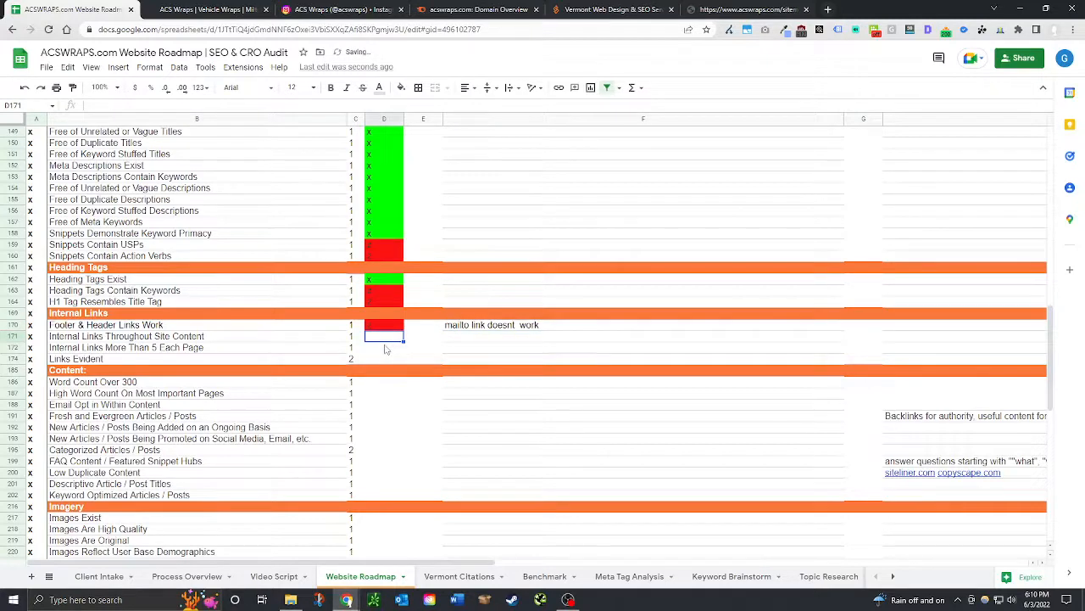
type("z")
key("Return")
type("z")
key("Return")
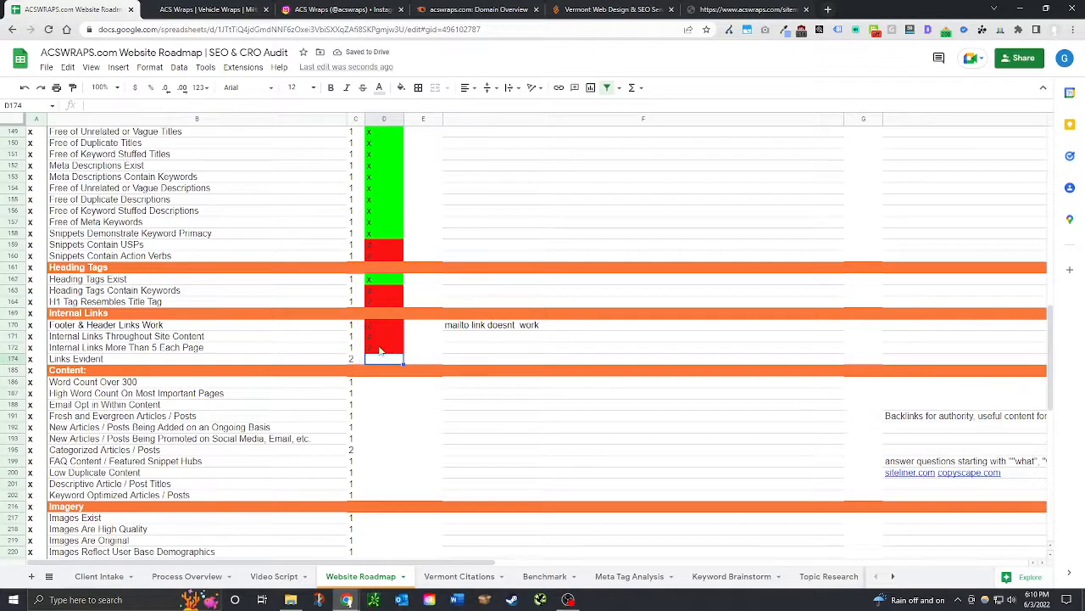
type("z")
left_click(382, 383)
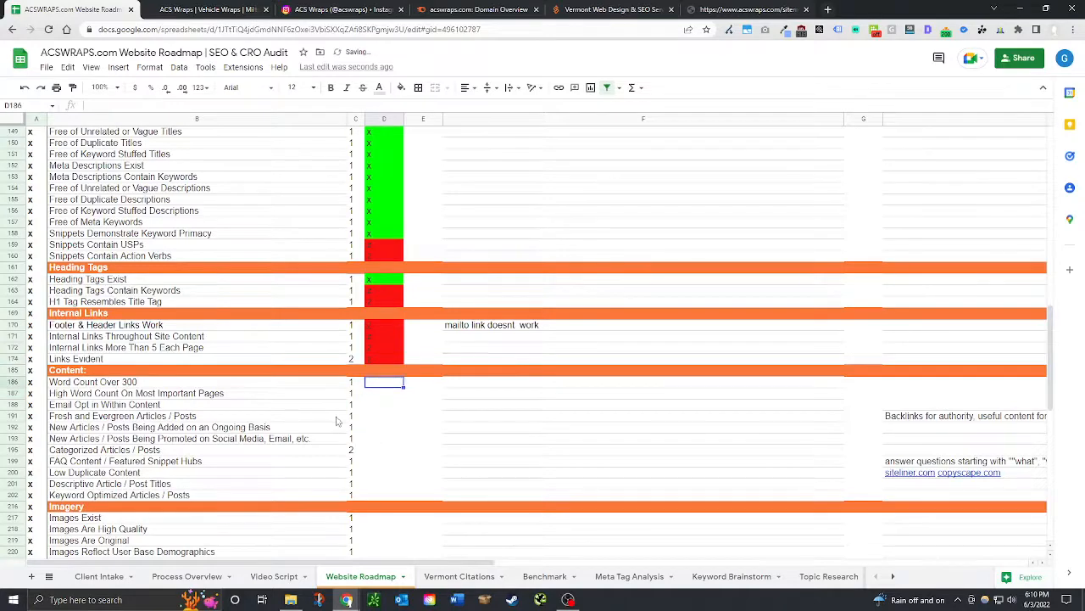
Switch to the acswraps.com home page and review the amount of written content in its introduction, service sections and footer.
scroll(337, 420, "down", 1)
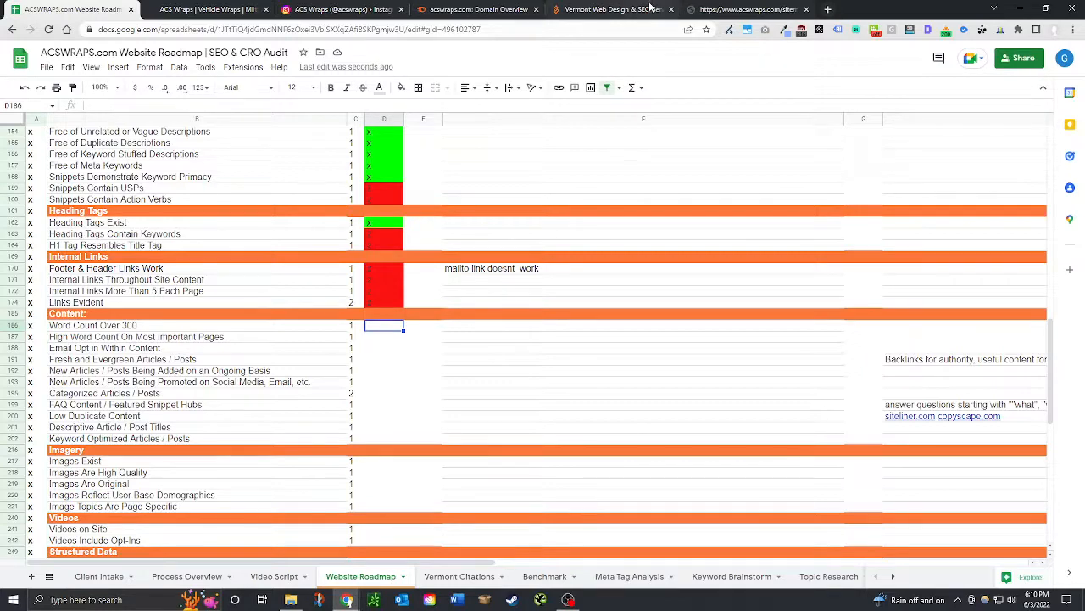
left_click(496, 8)
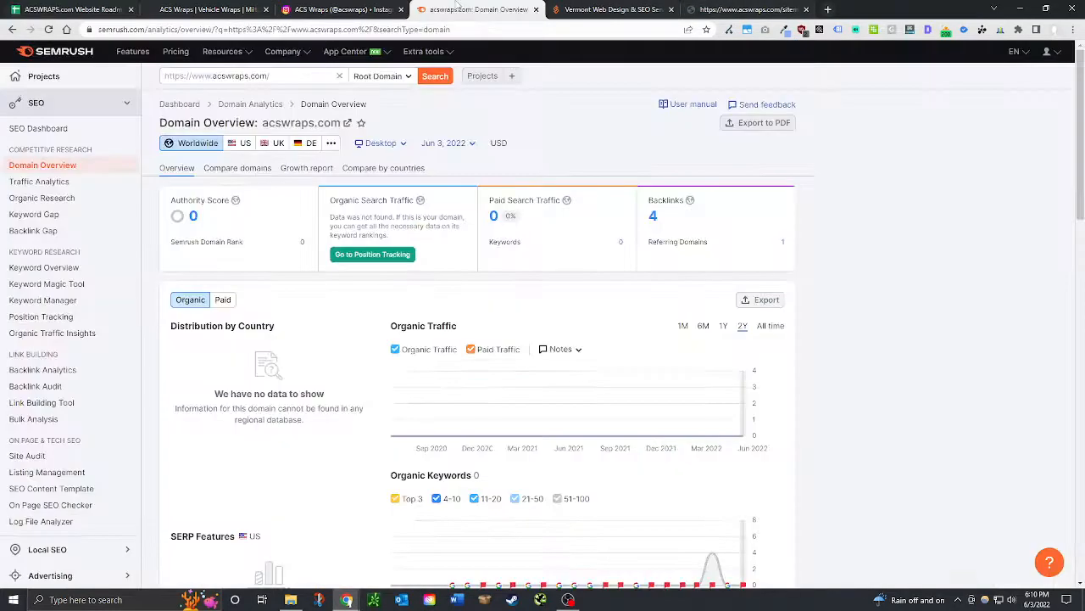
left_click(242, 9)
scroll(599, 249, "up", 10)
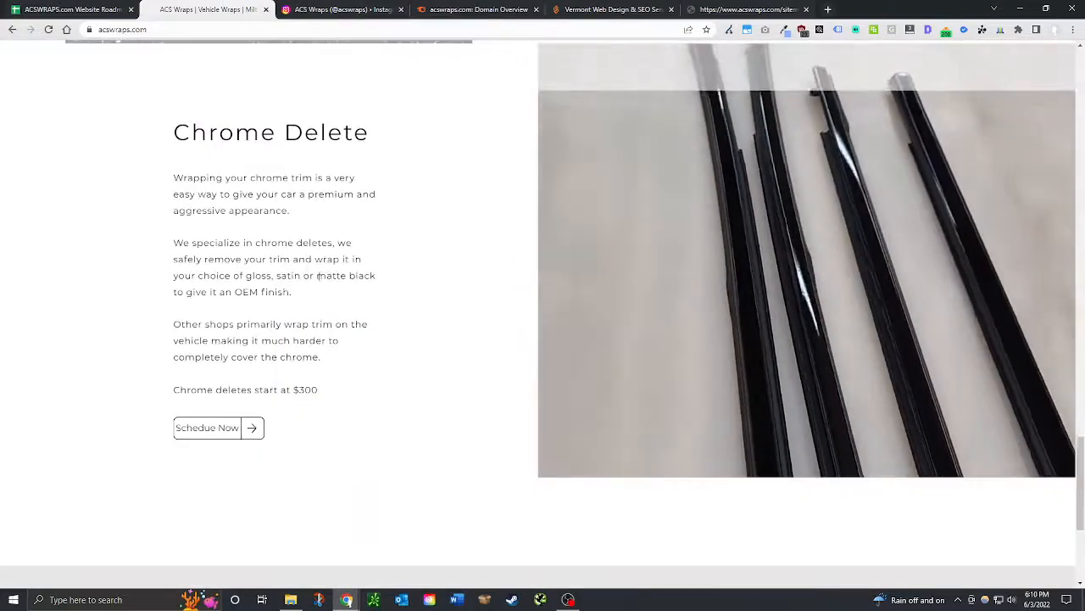
scroll(599, 249, "up", 10)
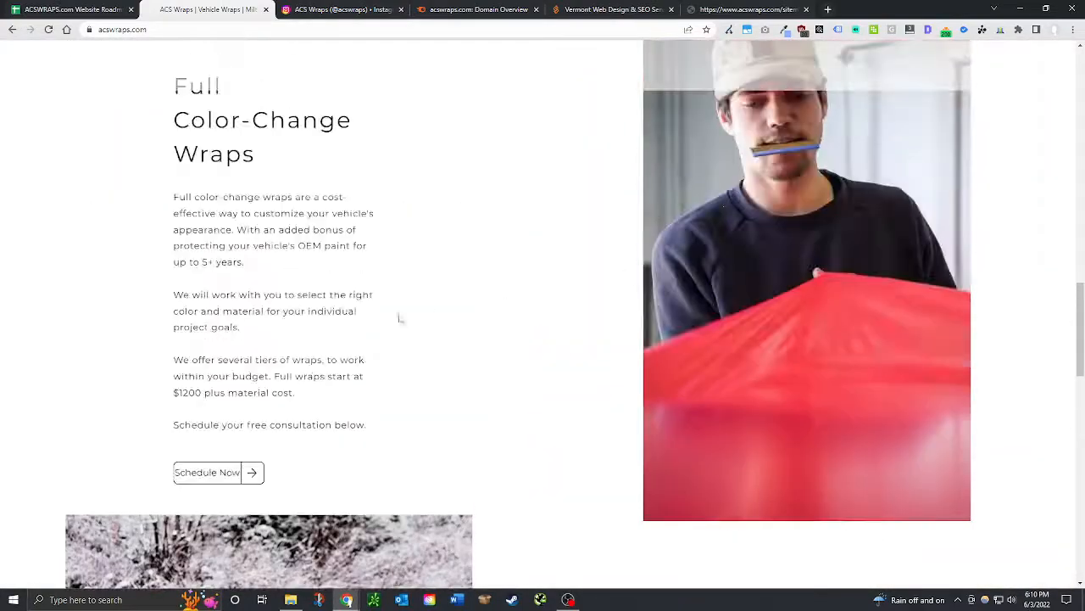
scroll(389, 320, "up", 3)
scroll(385, 322, "down", 10)
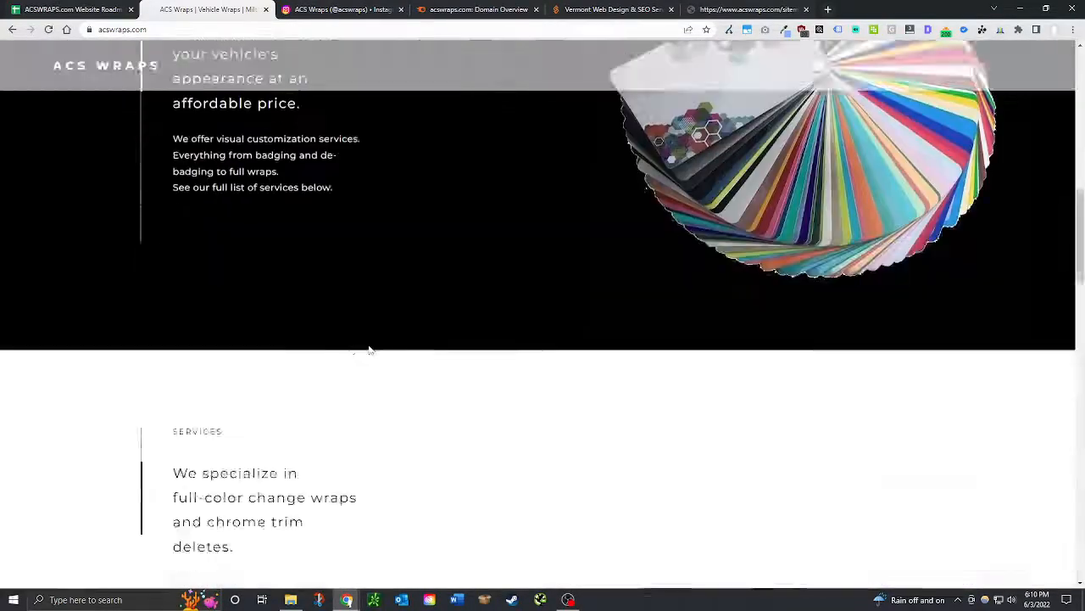
scroll(370, 348, "down", 10)
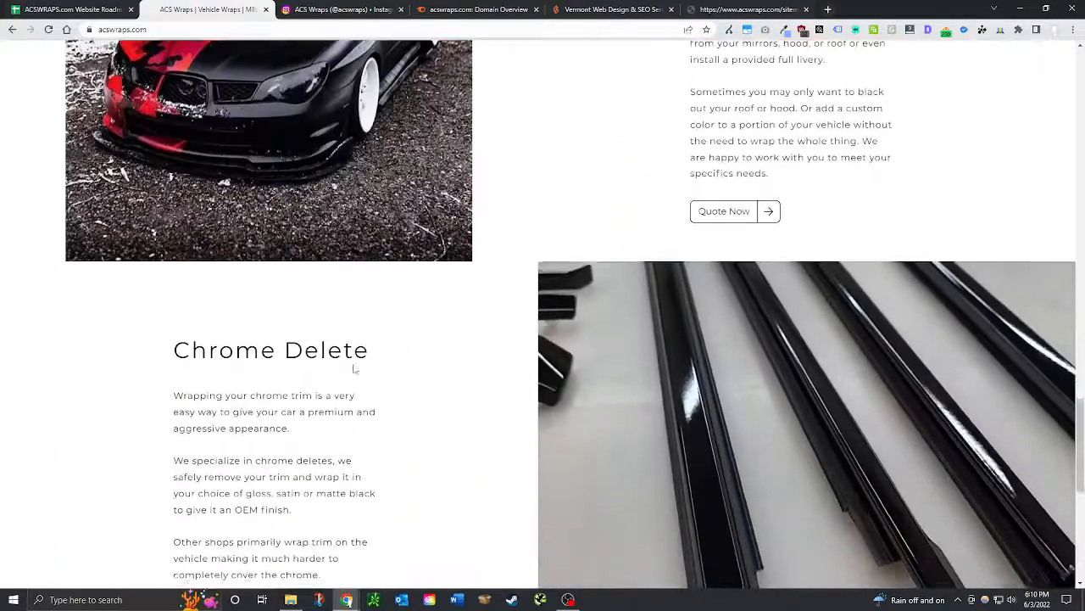
scroll(387, 317, "up", 4)
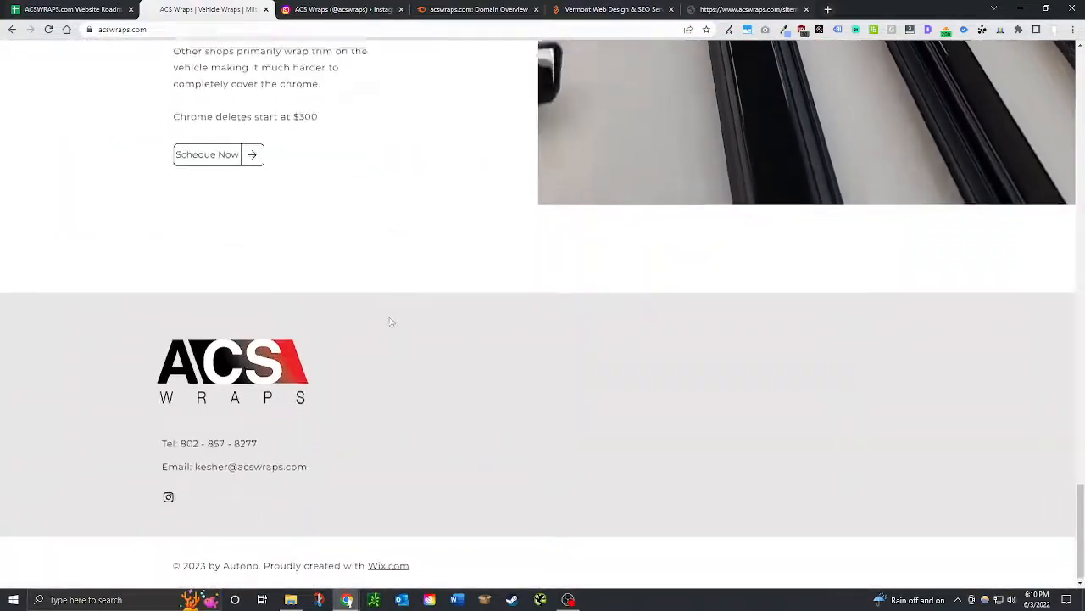
scroll(398, 295, "down", 4)
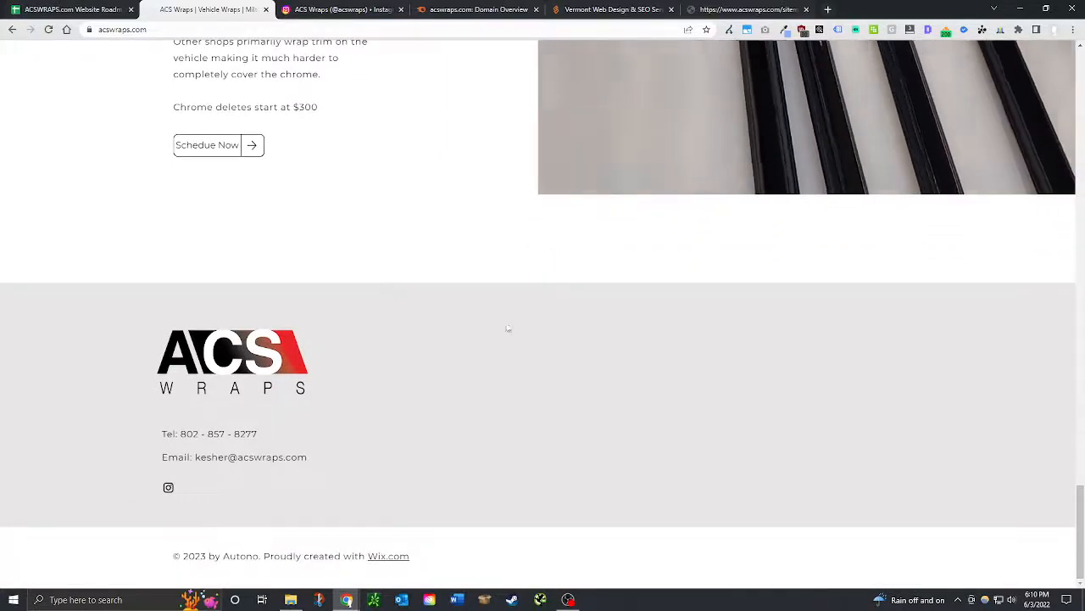
scroll(395, 346, "up", 3)
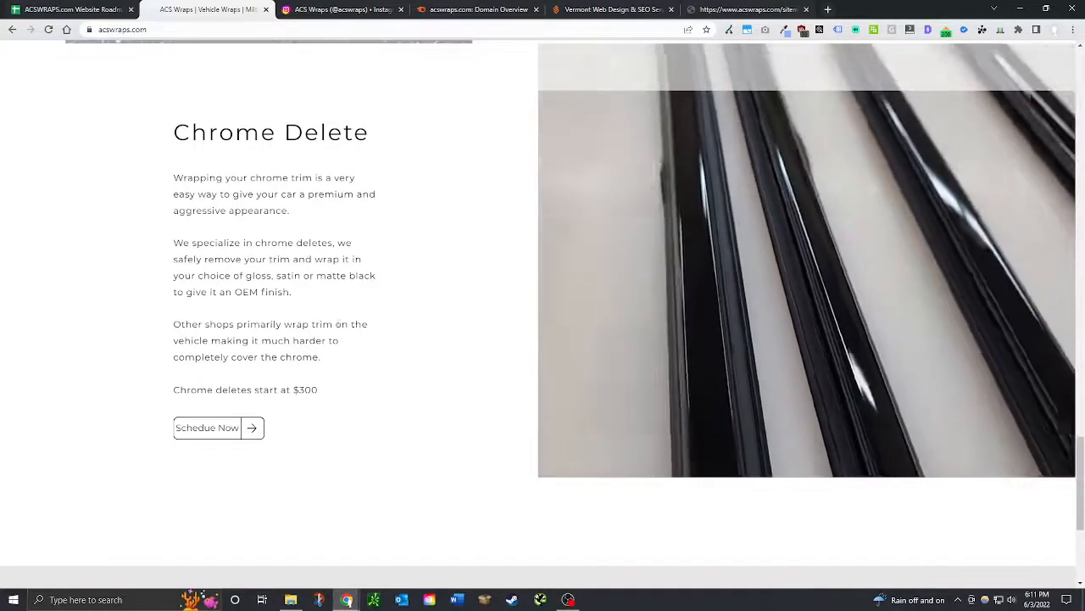
scroll(357, 322, "up", 5)
scroll(691, 198, "up", 1)
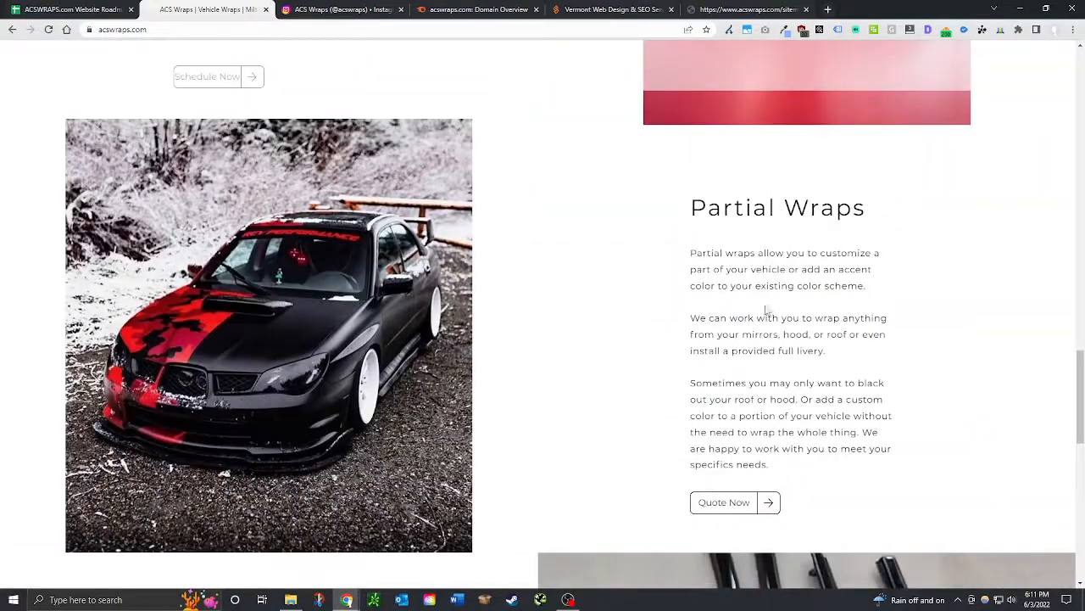
scroll(753, 370, "up", 5)
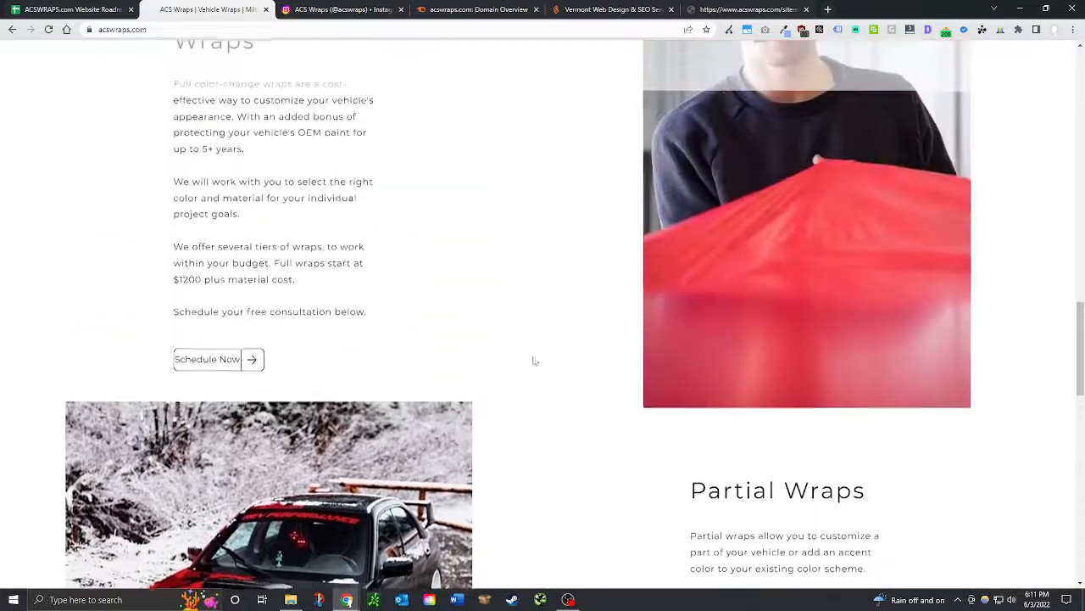
scroll(333, 292, "up", 2)
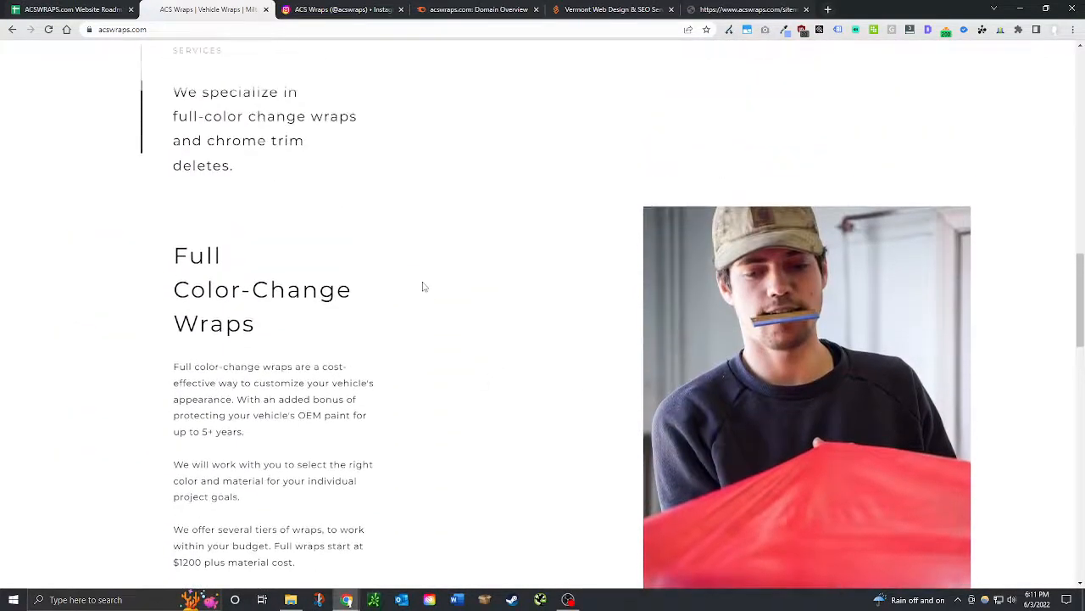
scroll(259, 328, "up", 1)
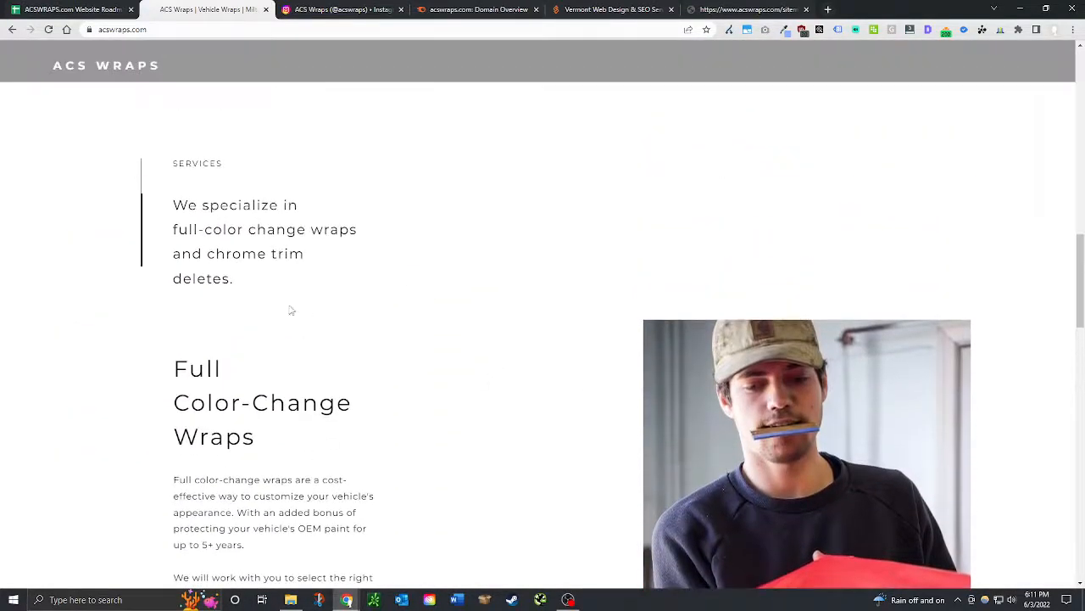
scroll(266, 391, "down", 1)
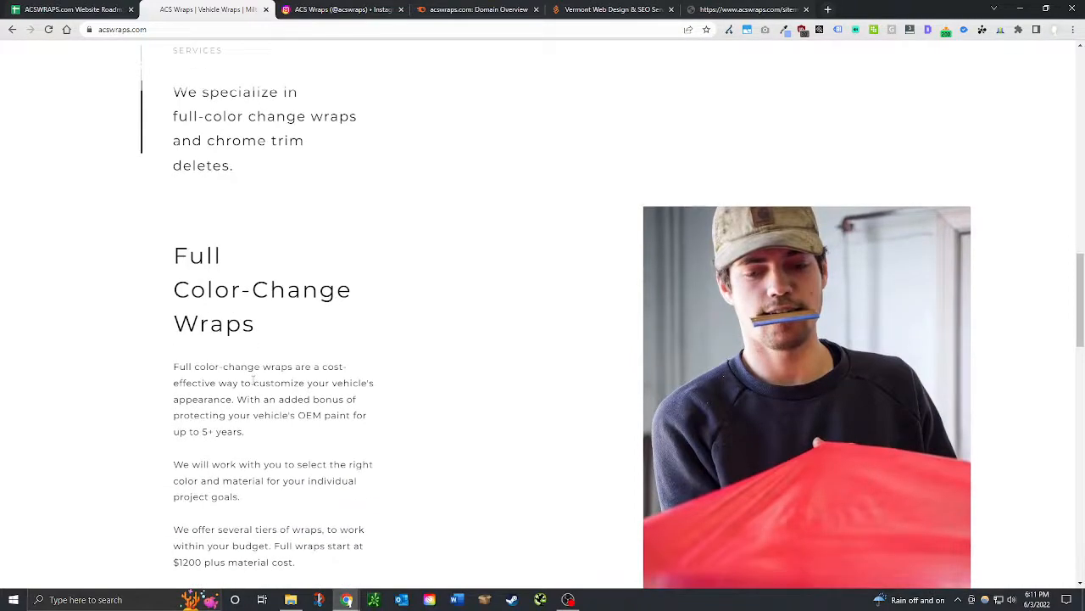
scroll(253, 381, "down", 3)
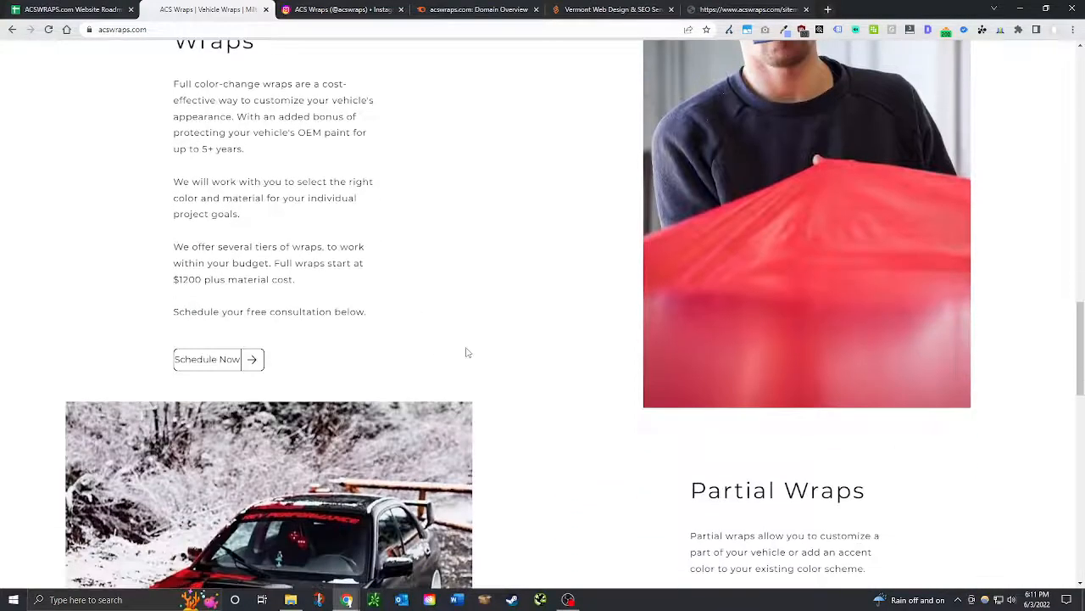
scroll(468, 352, "down", 2)
scroll(519, 353, "up", 8)
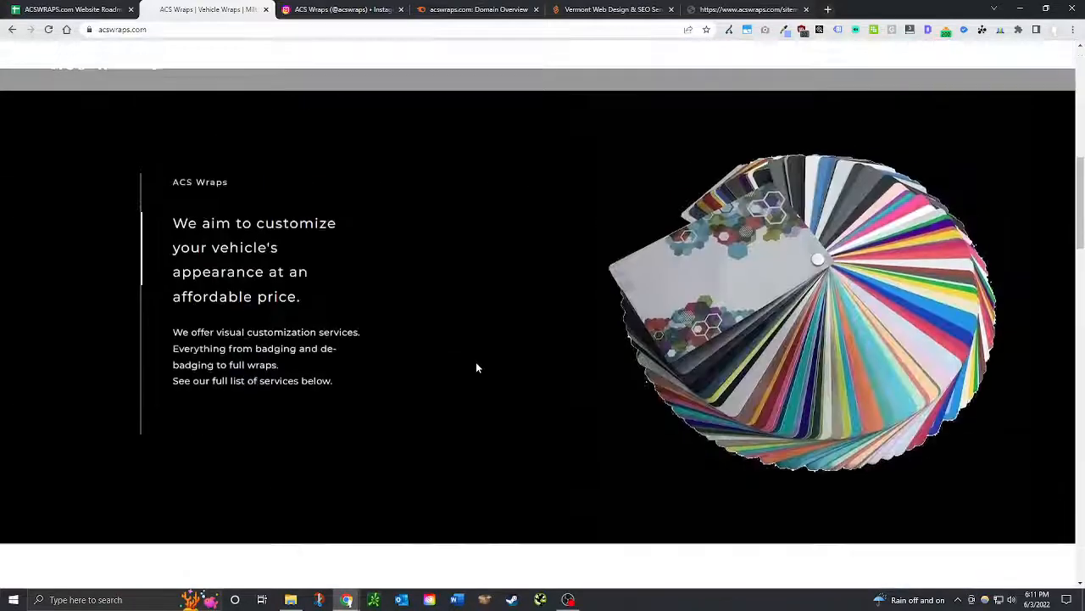
scroll(476, 366, "up", 5)
Back in the audit sheet, mark Word Count Over 300 and High Word Count On Most Important Pages with x.
key("ctrl+1")
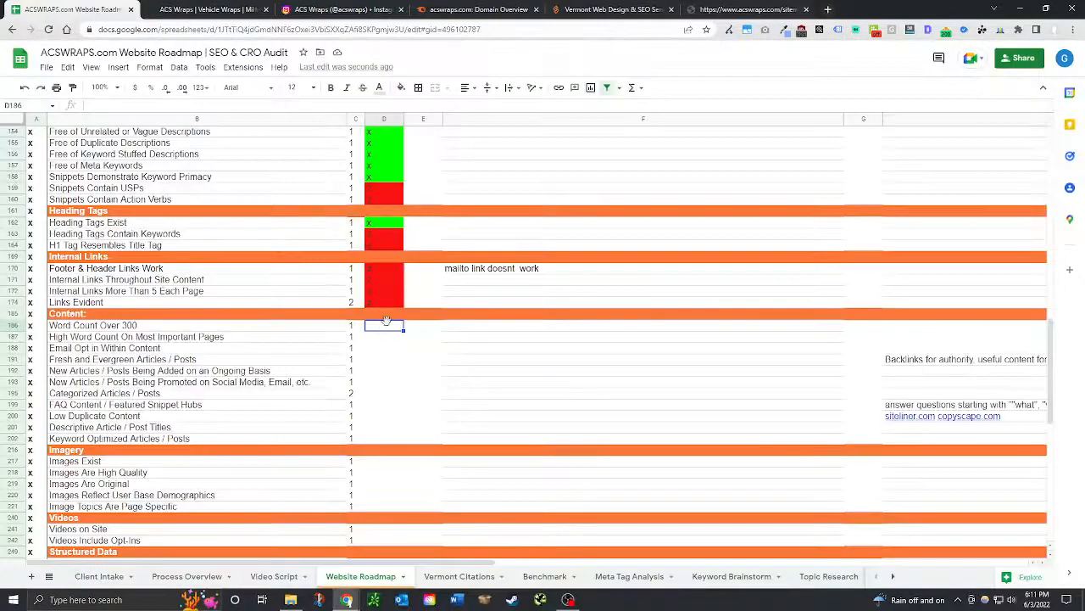
type("x")
key("Return")
type("x")
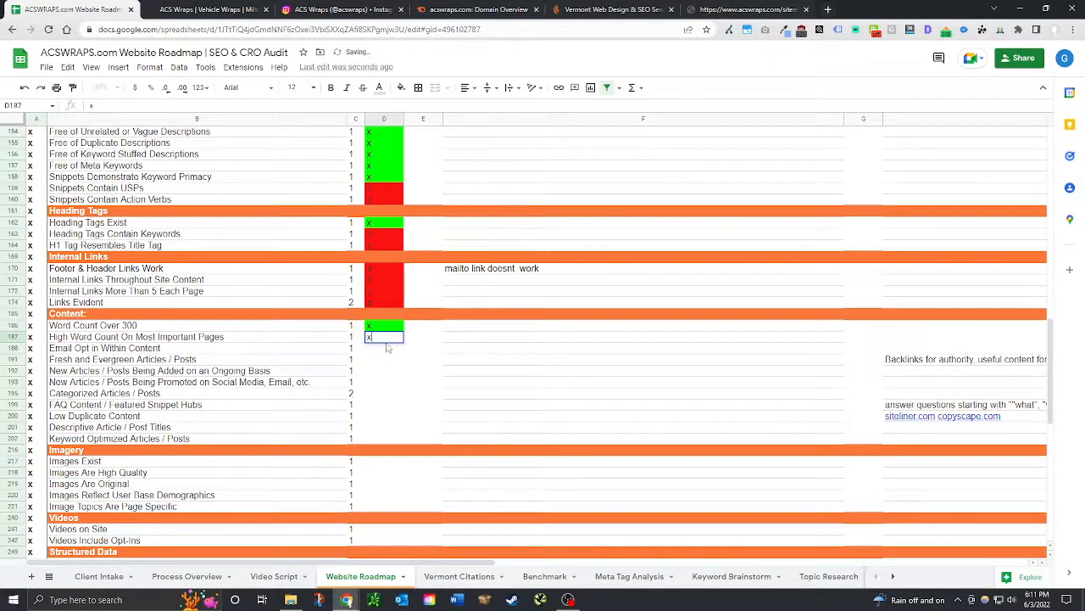
key("Return")
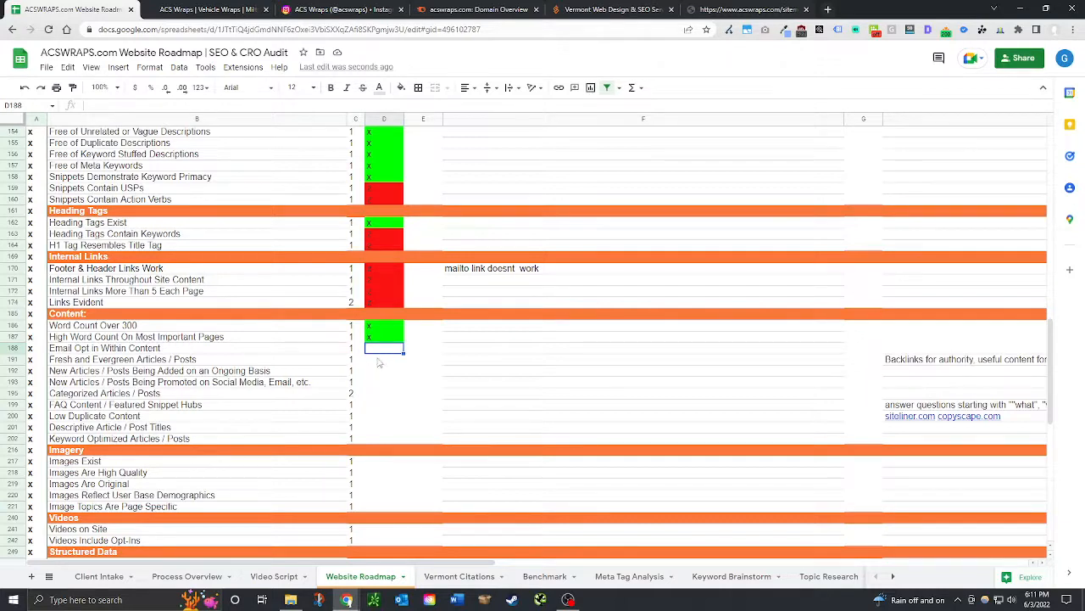
Mark Email Opt in Within Content with z and add the note "Add email list" in column F of that row.
type("x")
key("Return")
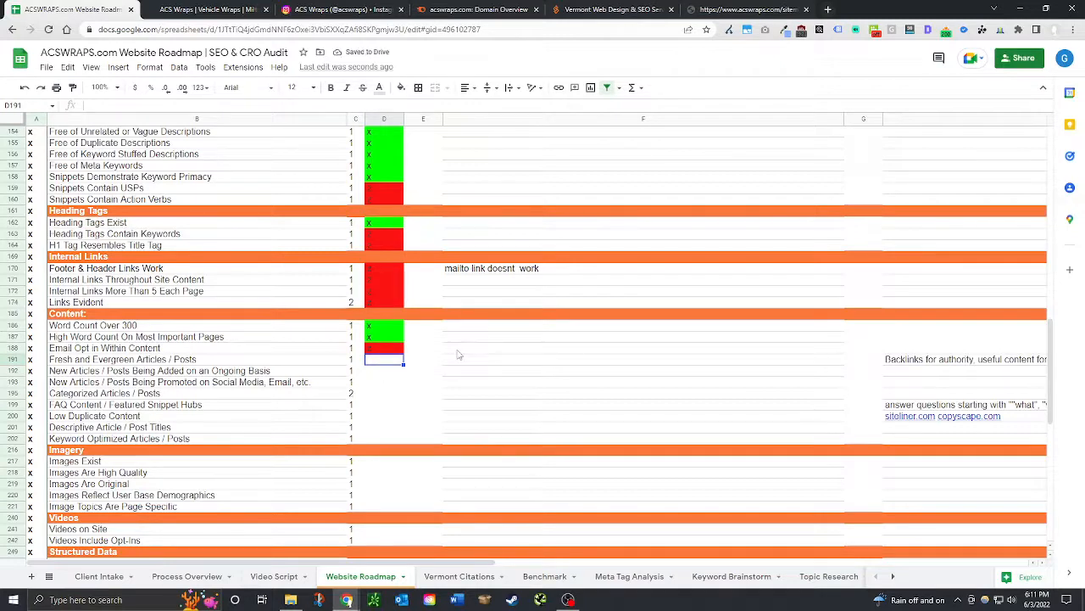
left_click(458, 350)
type("Add email lis")
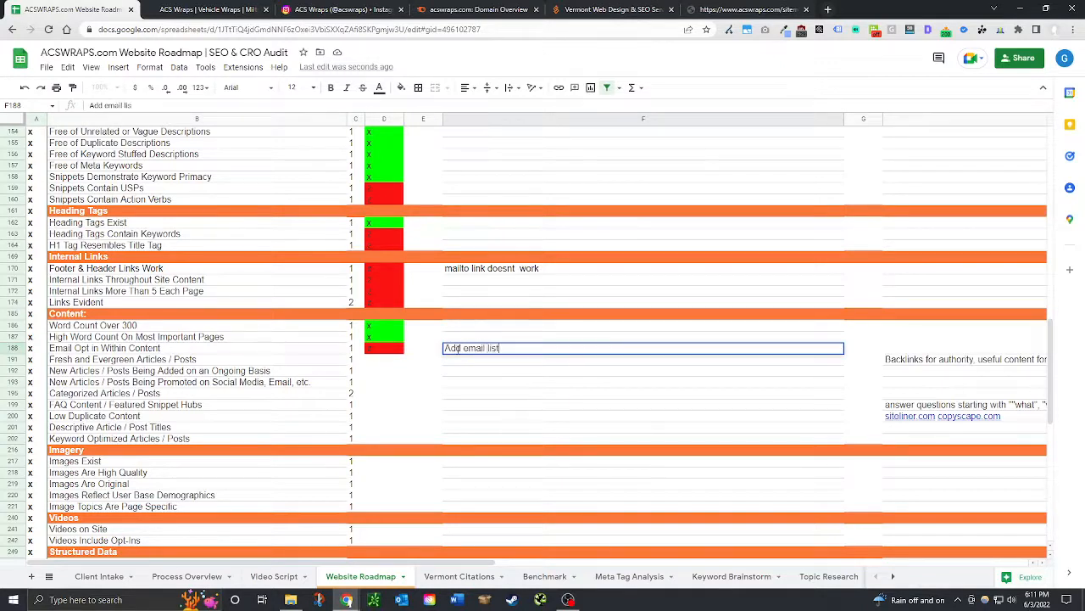
left_click(458, 355)
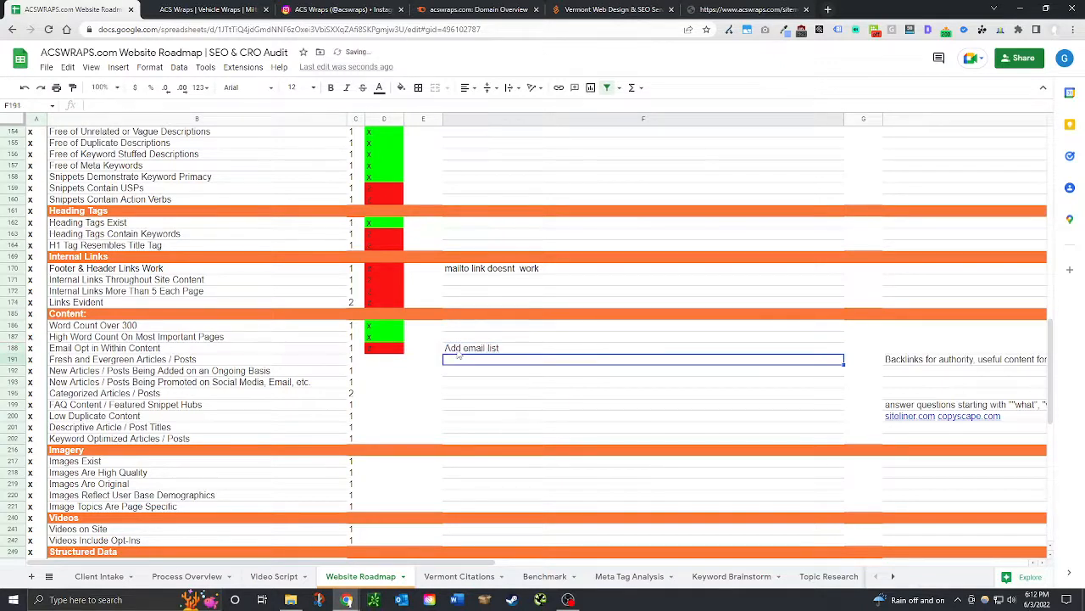
Mark Fresh and Evergreen Articles / Posts with z and fill the mark down through Keyword Optimized Articles / Posts.
key("Left")
type("x")
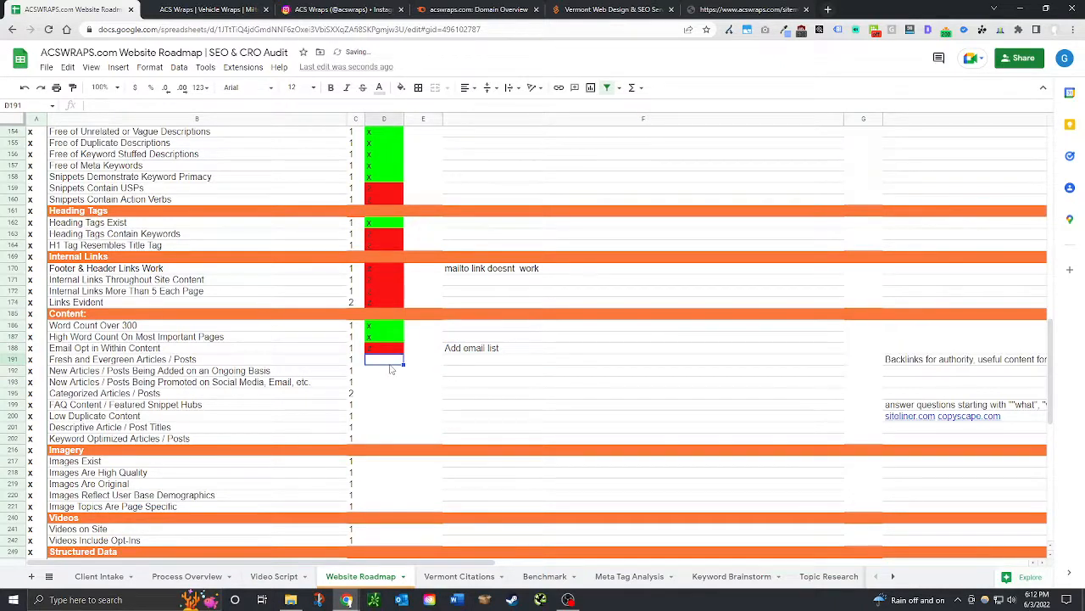
key("Return")
left_click(385, 362)
type("z")
key("Return")
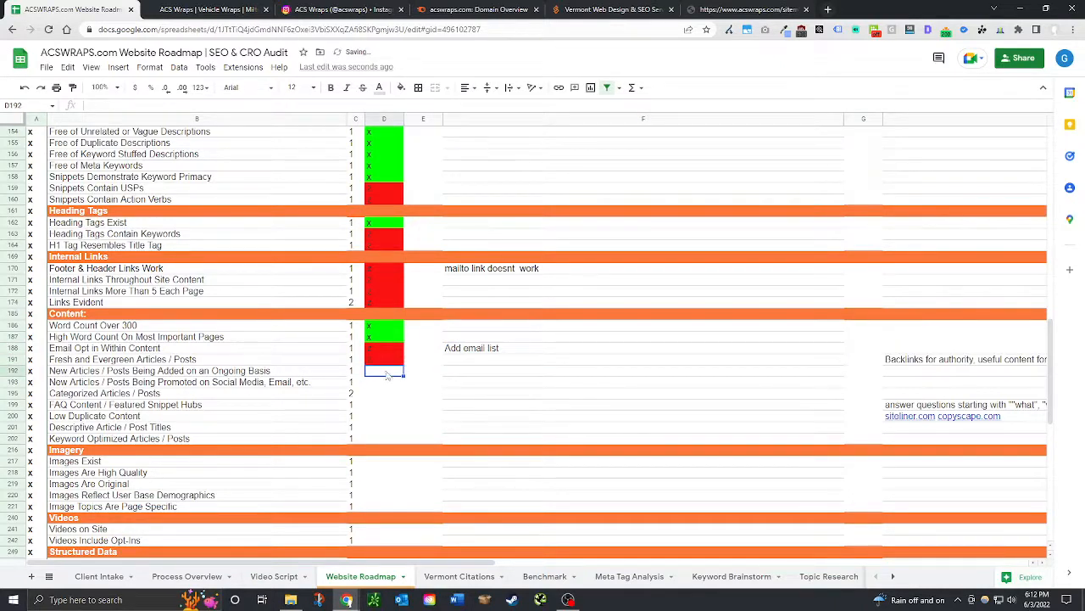
left_click(389, 362)
left_click_drag(403, 364, 393, 439)
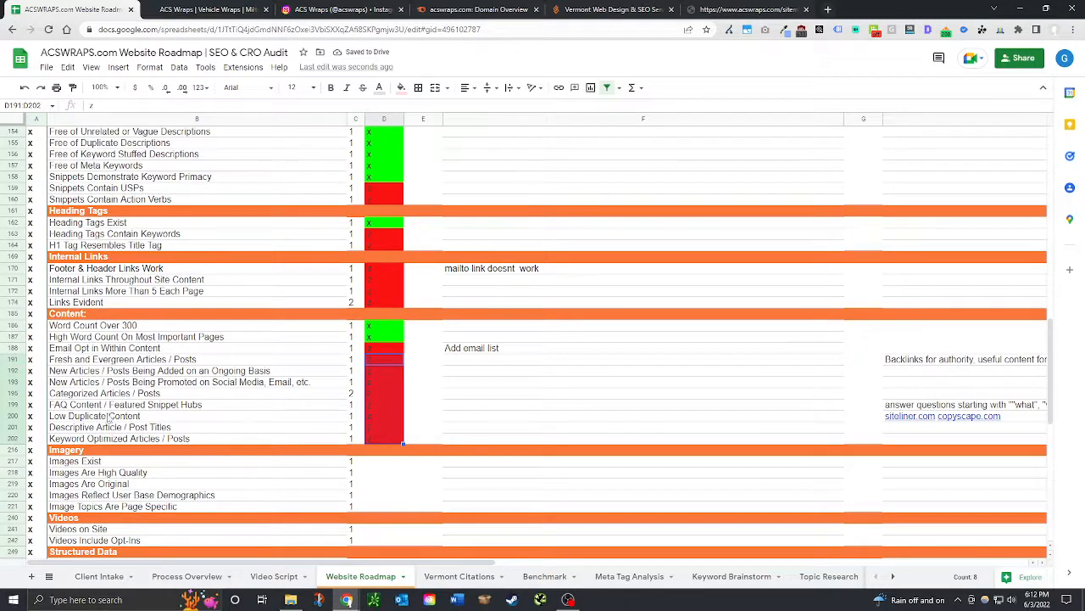
Change the Low Duplicate Content mark to x.
left_click(384, 417)
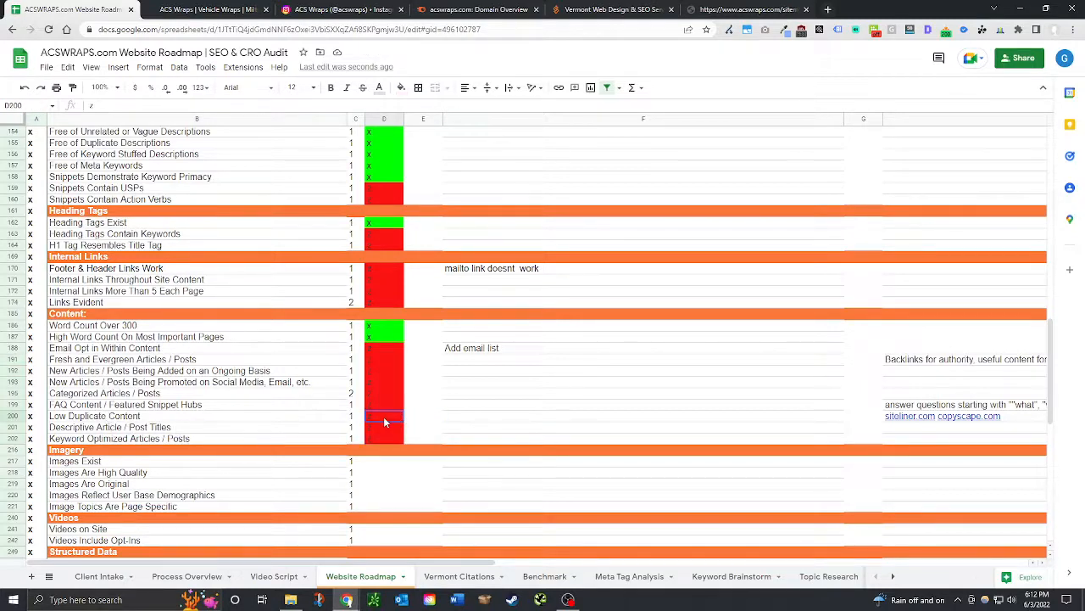
type("x")
key("Return")
left_click(383, 438)
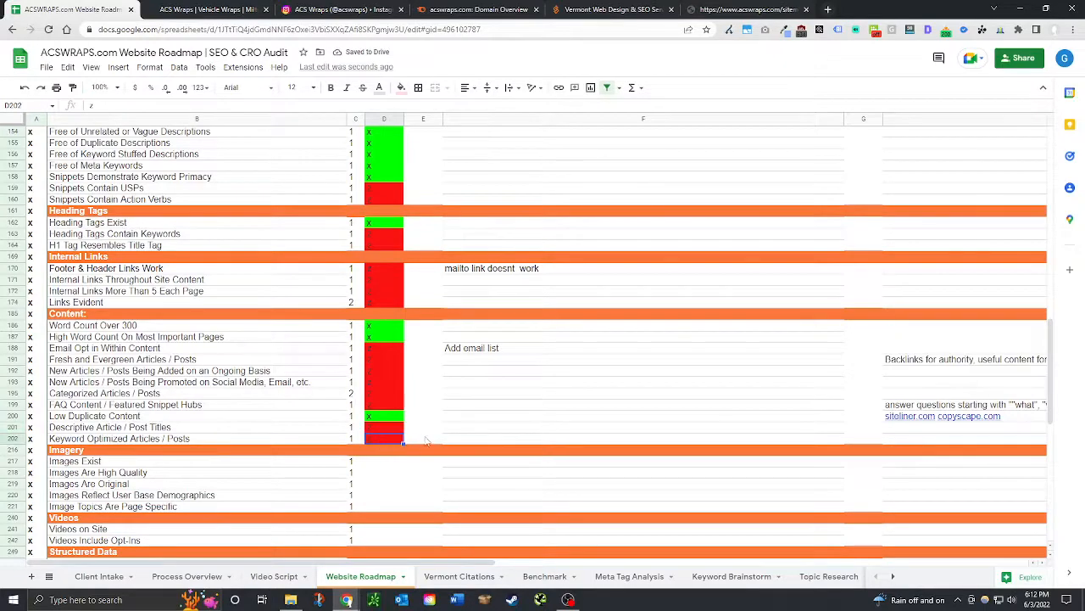
In the Imagery section, mark Images Exist with x and fill the mark down through Image Topics Are Page Specific.
scroll(379, 398, "down", 2)
left_click(384, 384)
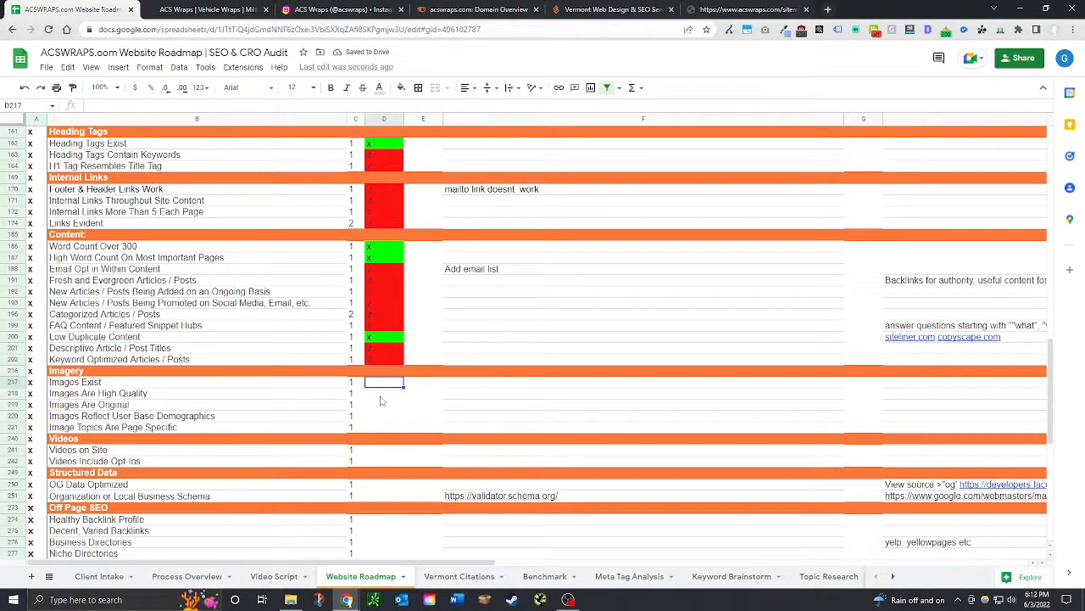
left_click(286, 362)
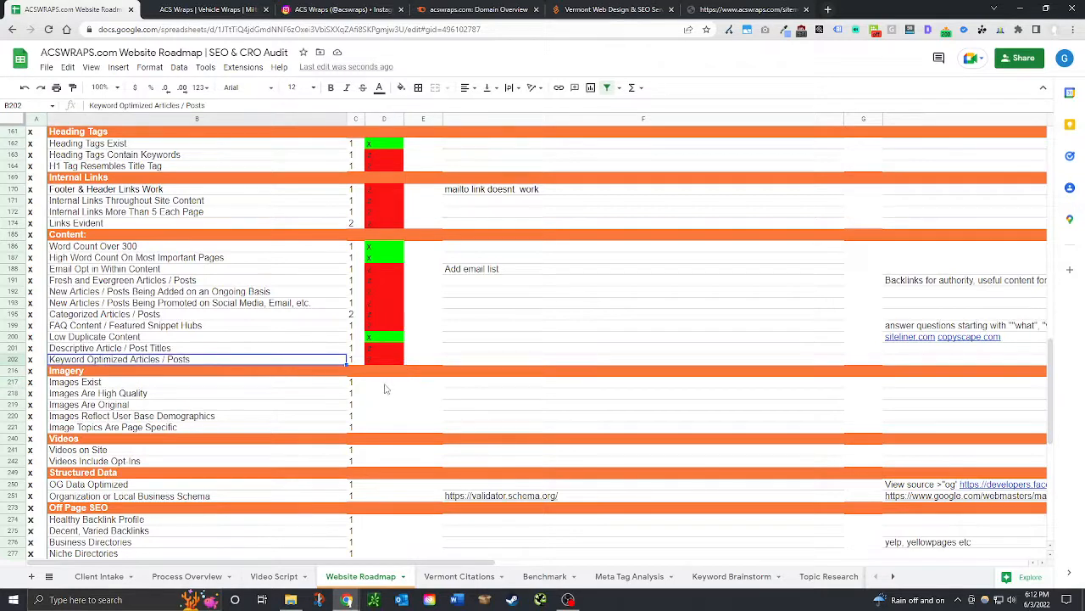
left_click(385, 384)
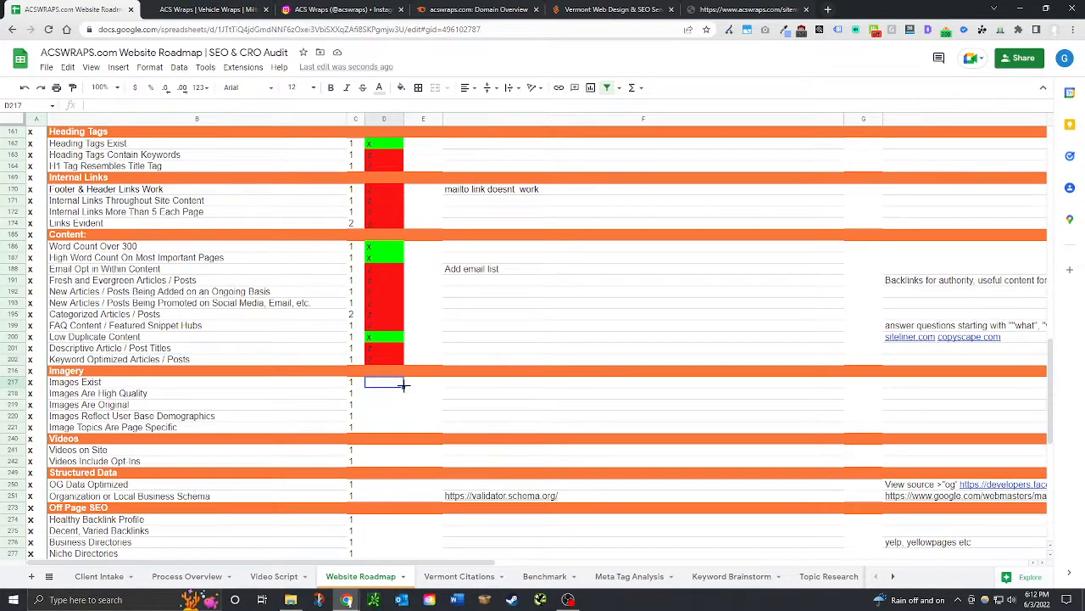
type("x")
left_click(396, 394)
left_click(397, 385)
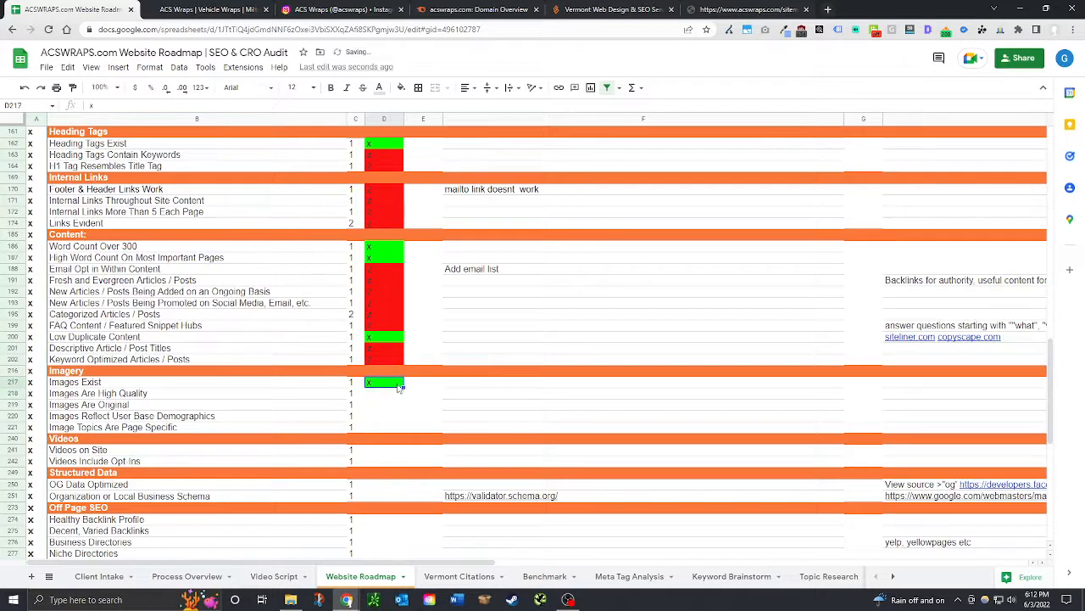
left_click_drag(402, 387, 338, 424)
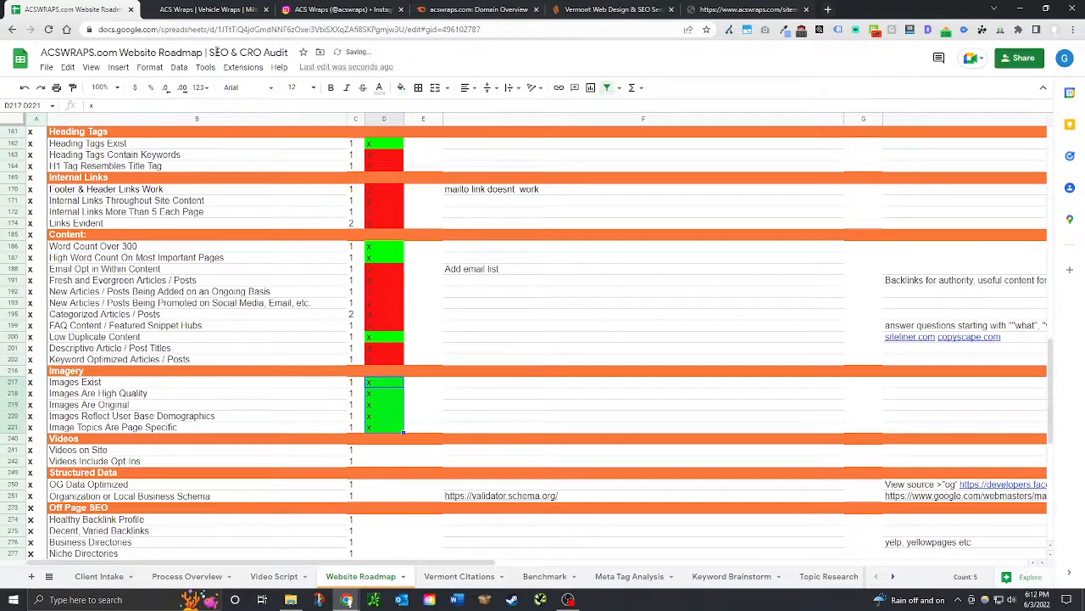
Check the live acswraps.com homepage for on-site videos.
left_click(246, 9)
scroll(582, 406, "down", 9)
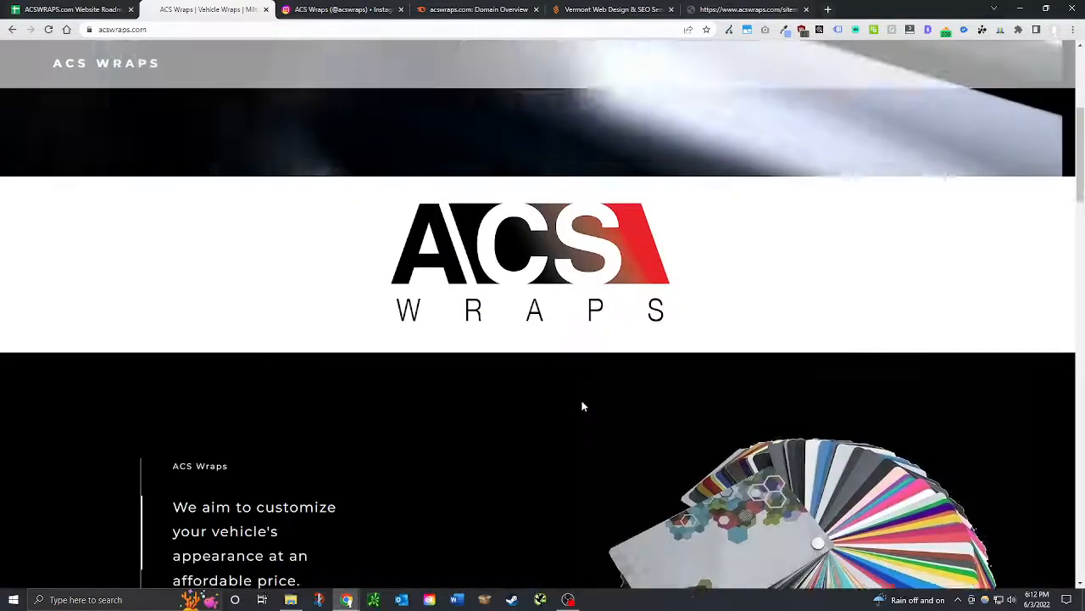
scroll(581, 406, "up", 6)
scroll(583, 406, "up", 3)
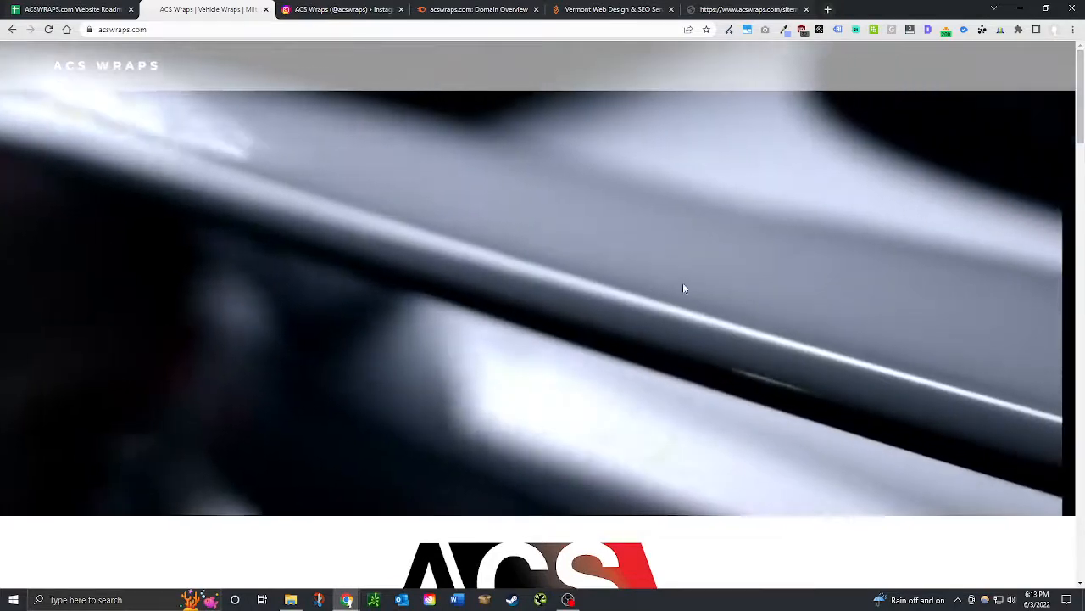
scroll(1061, 184, "down", 5)
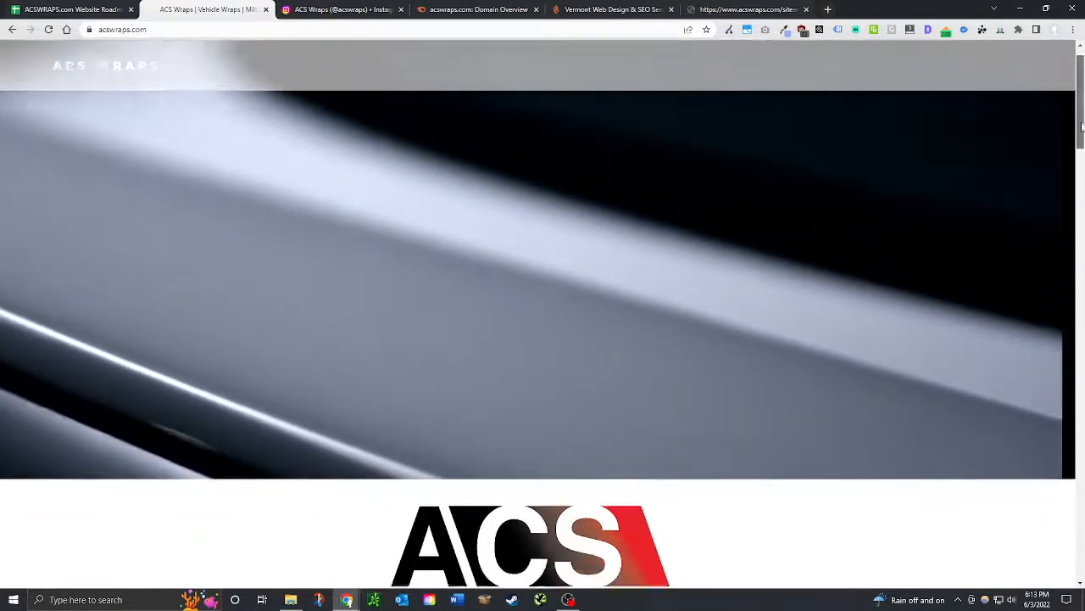
scroll(1061, 183, "down", 3)
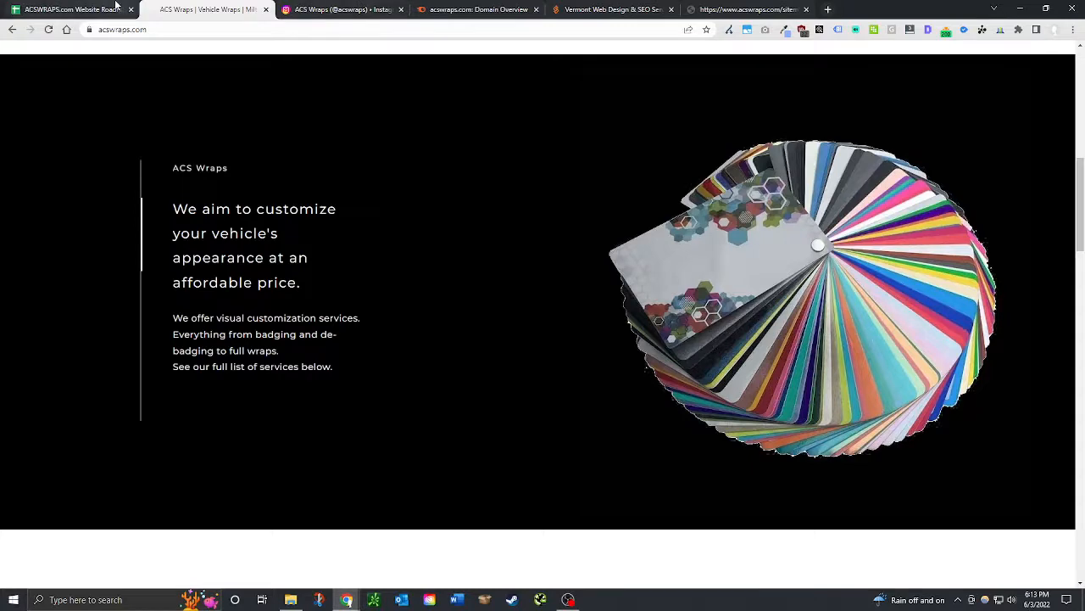
Mark Videos on Site with z in the Website Roadmap sheet.
left_click(72, 10)
left_click(375, 449)
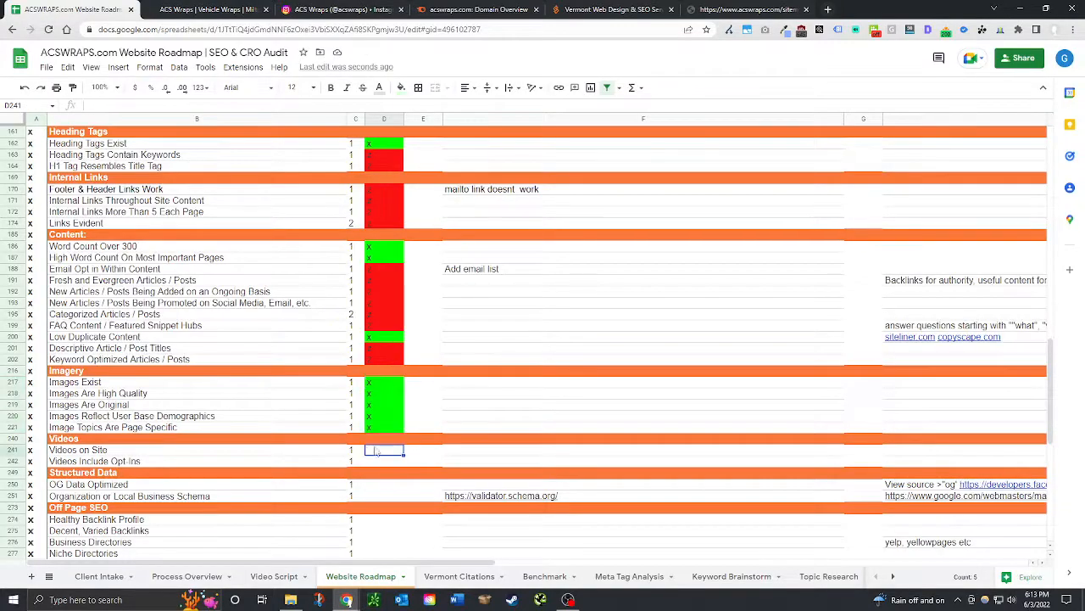
scroll(373, 441, "down", 1)
type("x")
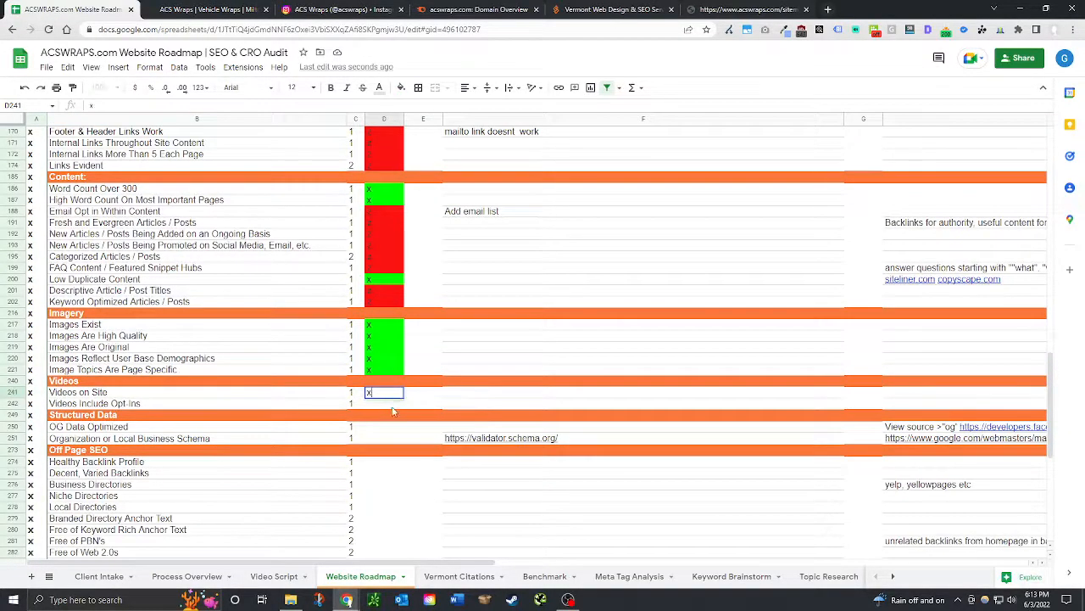
key("Return")
key("Up")
type("z")
key("Return")
Mark Videos Include Opt-Ins with z and recheck the top of the acswraps.com homepage.
type("z")
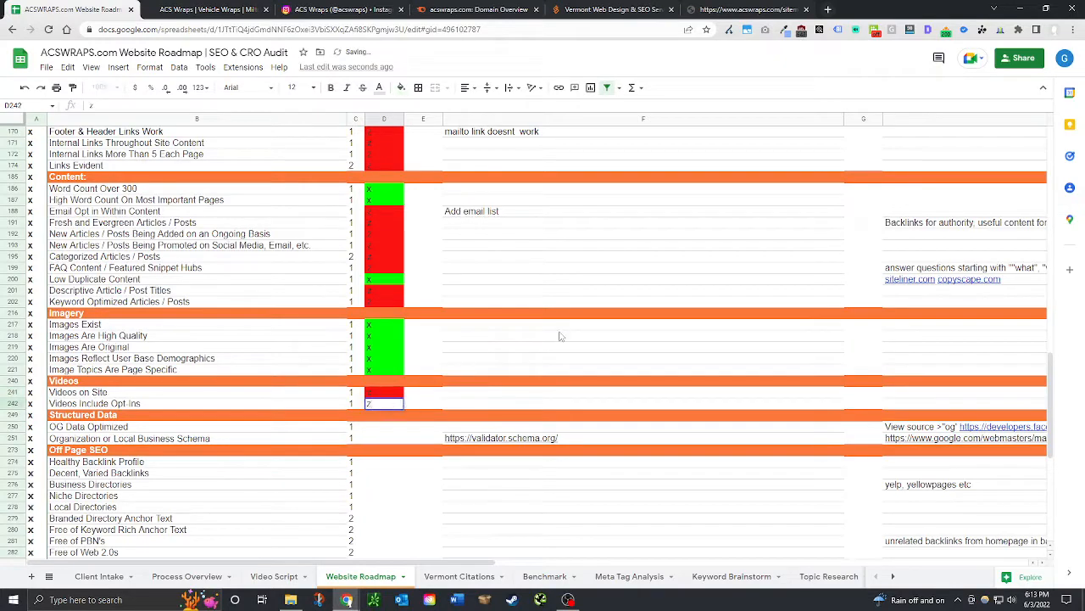
left_click(210, 6)
scroll(542, 263, "up", 8)
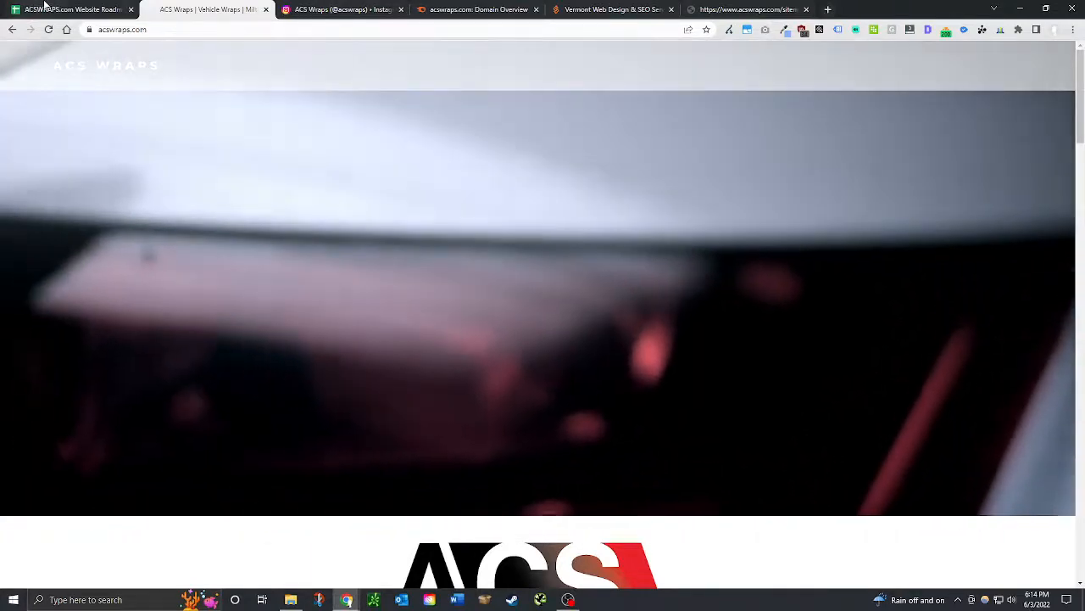
left_click(68, 10)
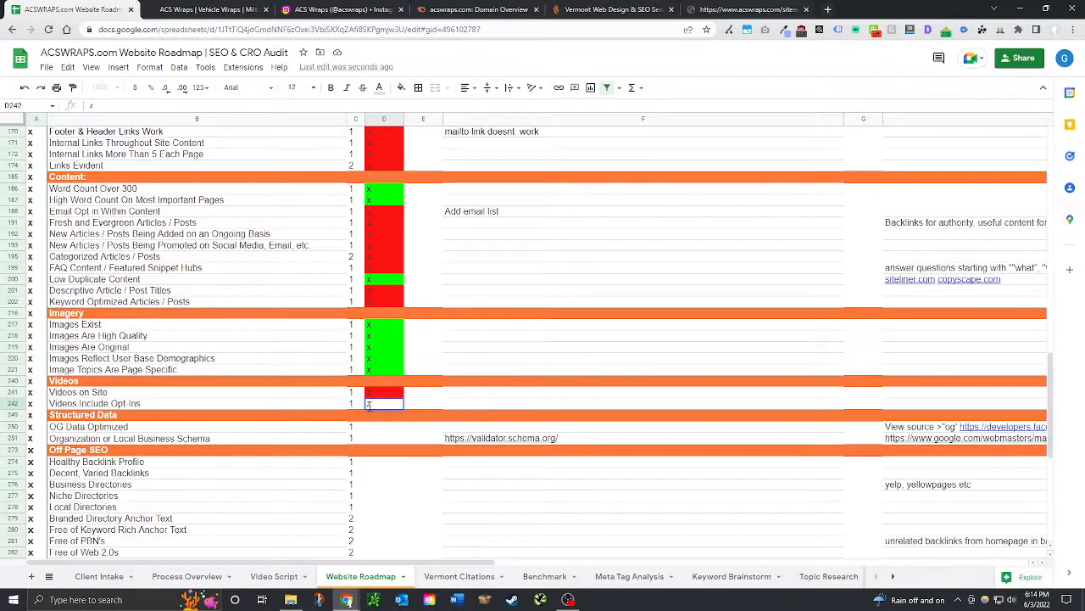
left_click(463, 406)
Select the OG Data Optimized mark cell and view the Vermont web design site's homepage as a reference.
left_click(395, 441)
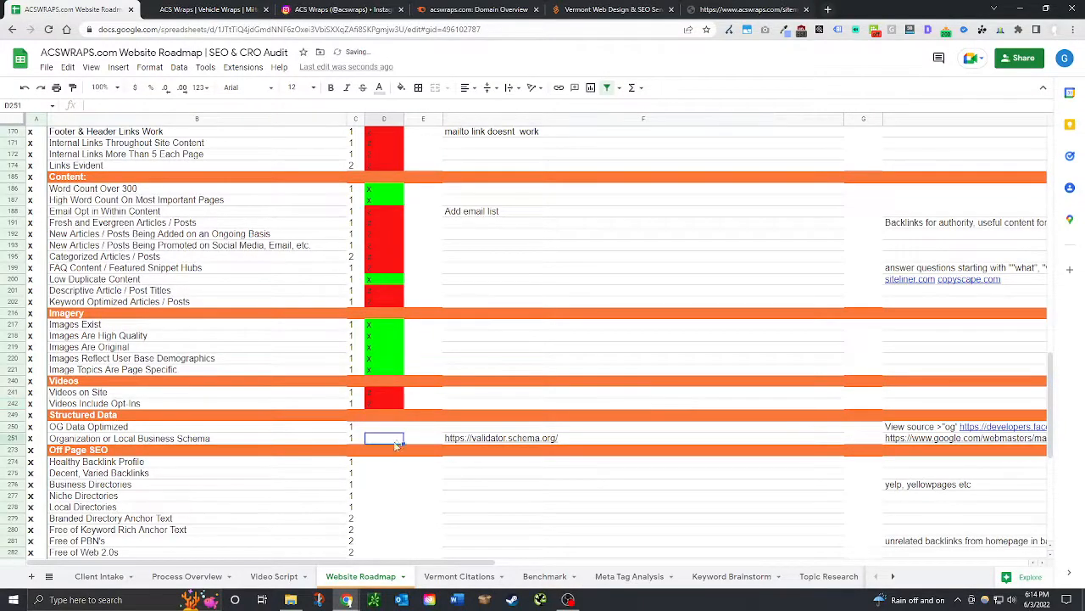
left_click(388, 428)
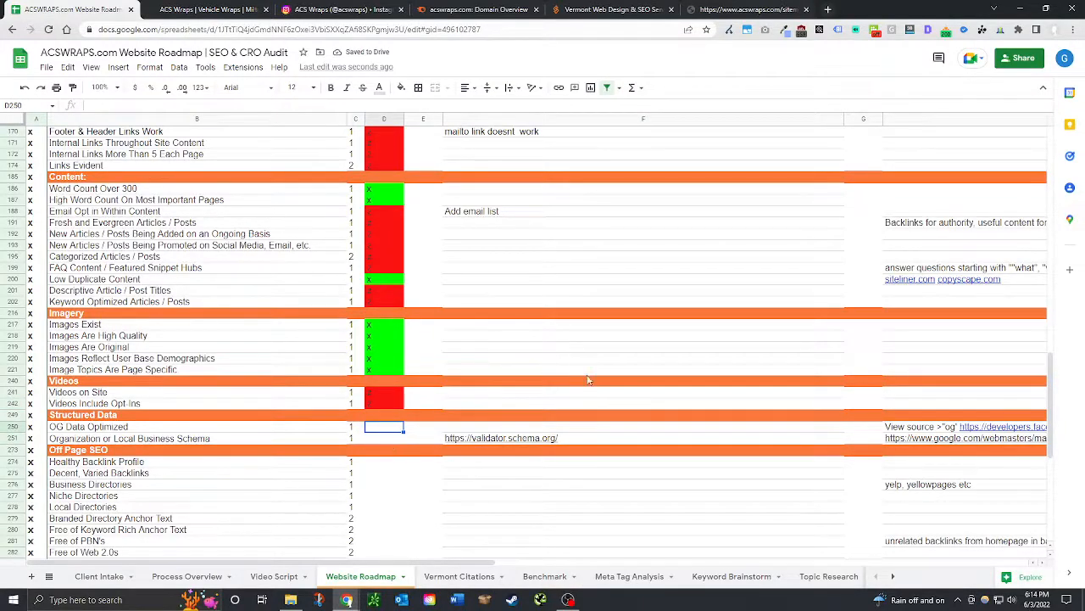
left_click(609, 9)
scroll(549, 329, "down", 1)
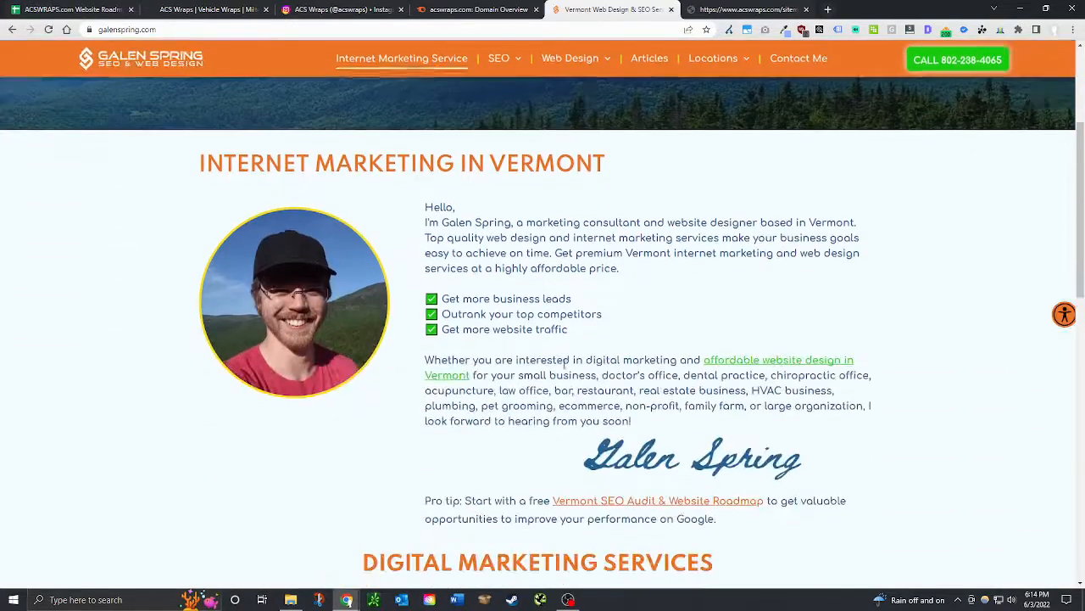
scroll(568, 363, "up", 3)
left_click(72, 10)
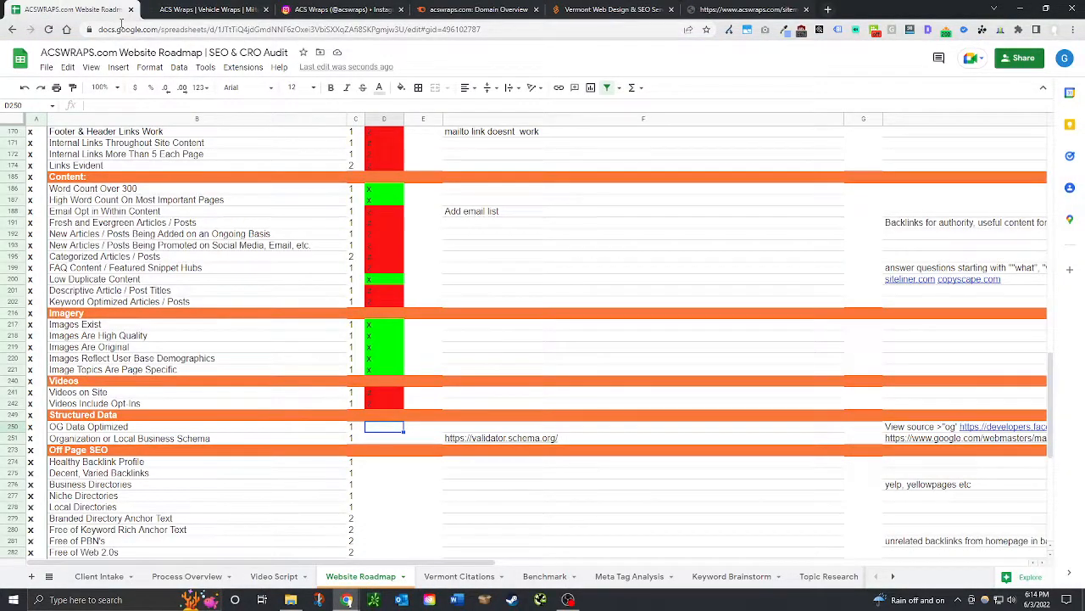
Open the page source of the acswraps.com homepage and search it for "og".
left_click(214, 10)
right_click(521, 206)
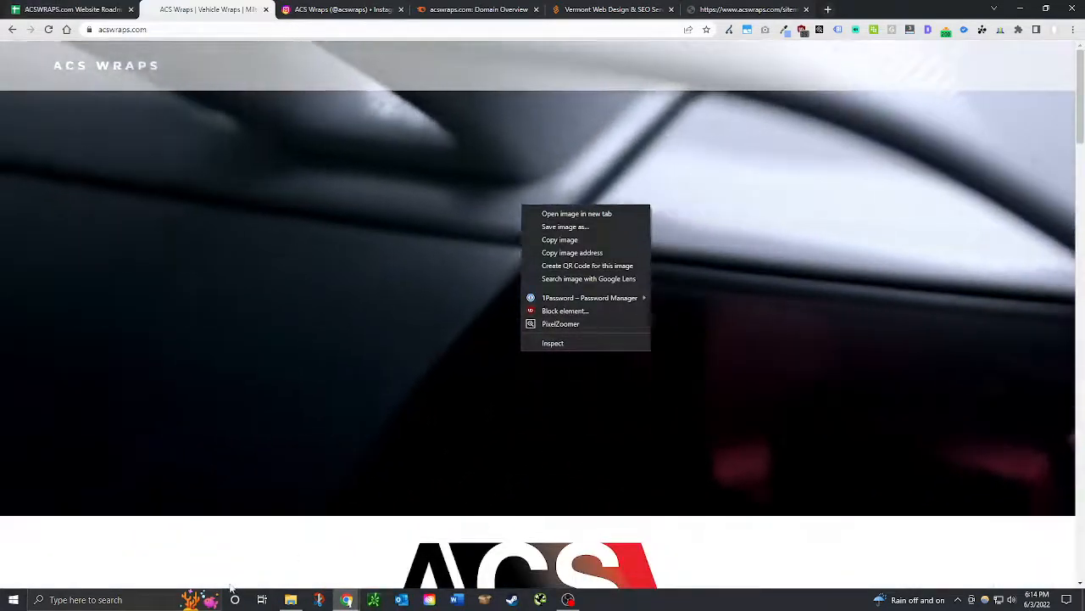
right_click(230, 585)
left_click(275, 561)
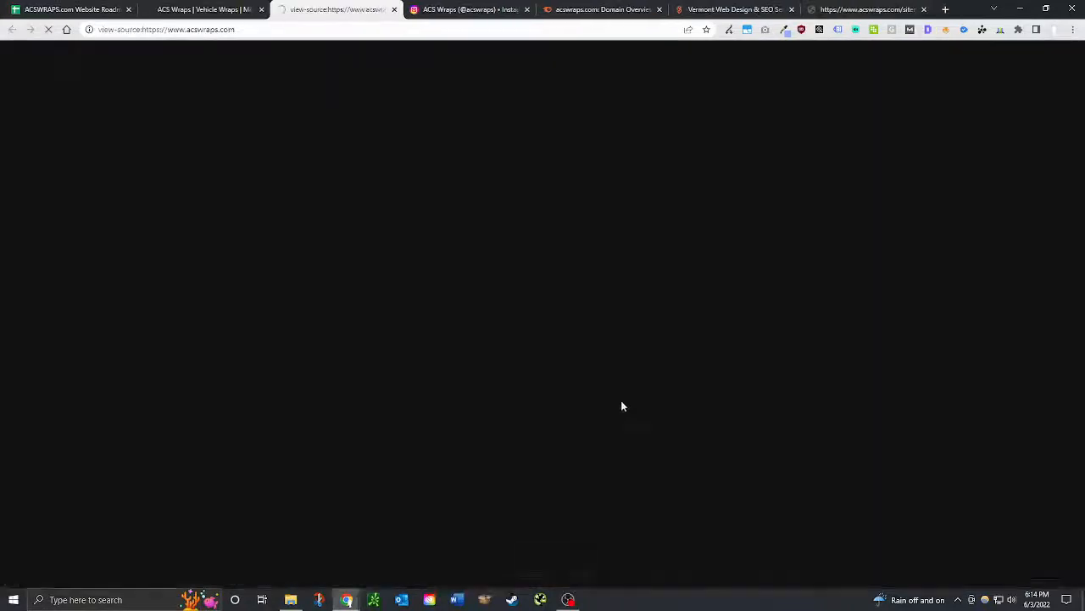
key("ctrl+f")
type("og")
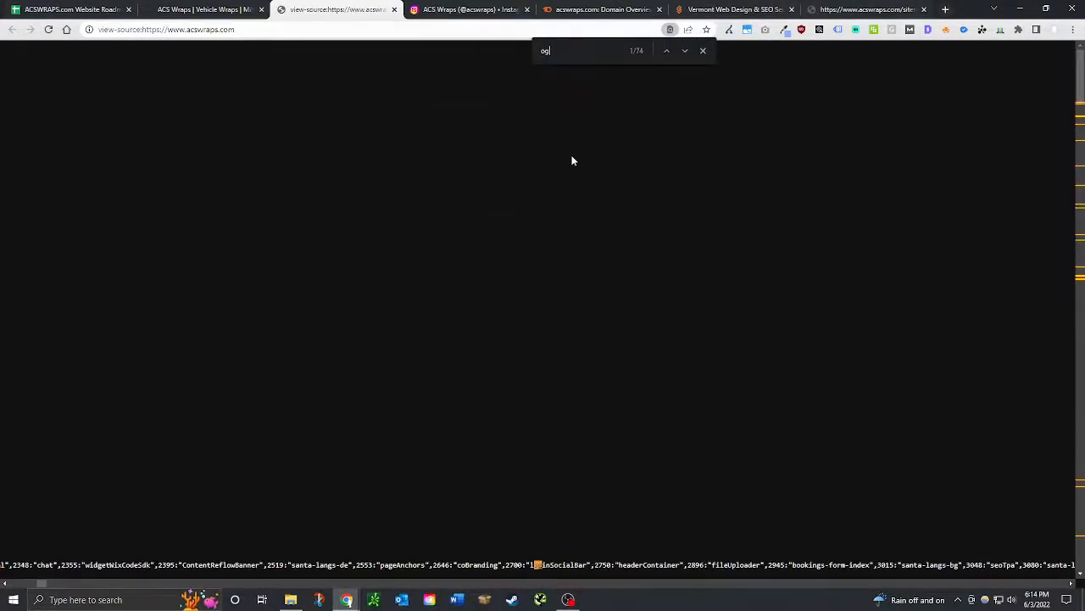
Go through the "og" matches in the page source to look for Open Graph tags.
left_click(685, 51)
left_click(685, 51)
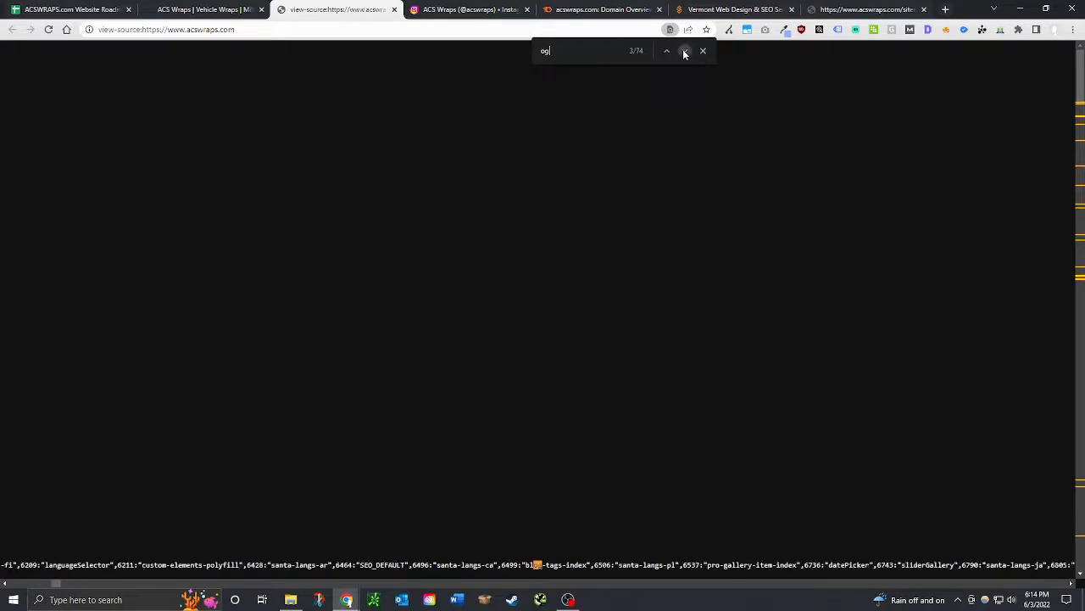
left_click(686, 50)
left_click(685, 50)
left_click(685, 50)
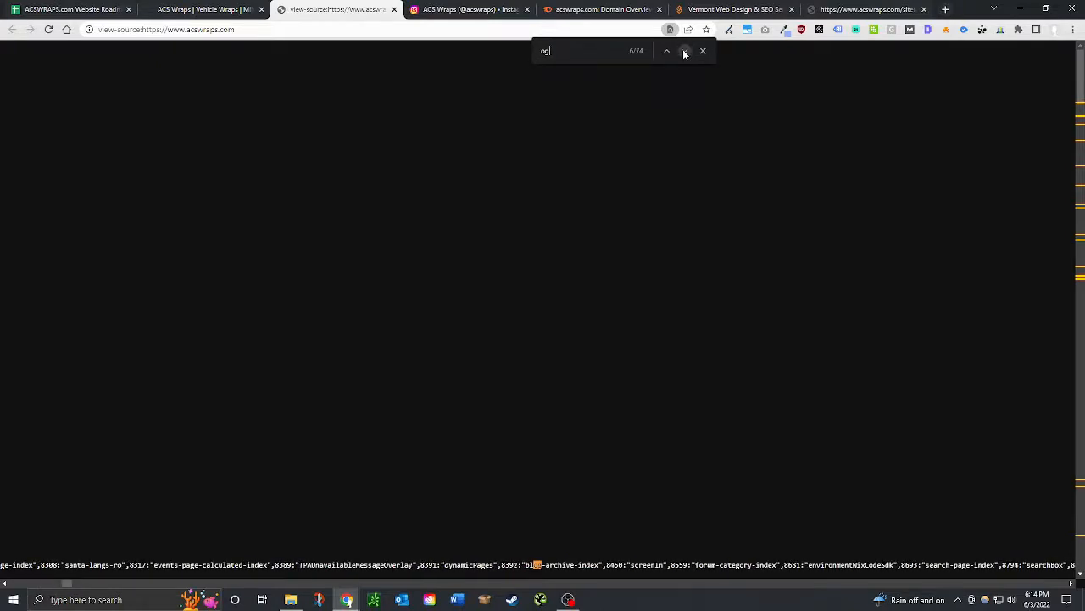
left_click(685, 51)
left_click(685, 51)
left_click(686, 51)
left_click(686, 51)
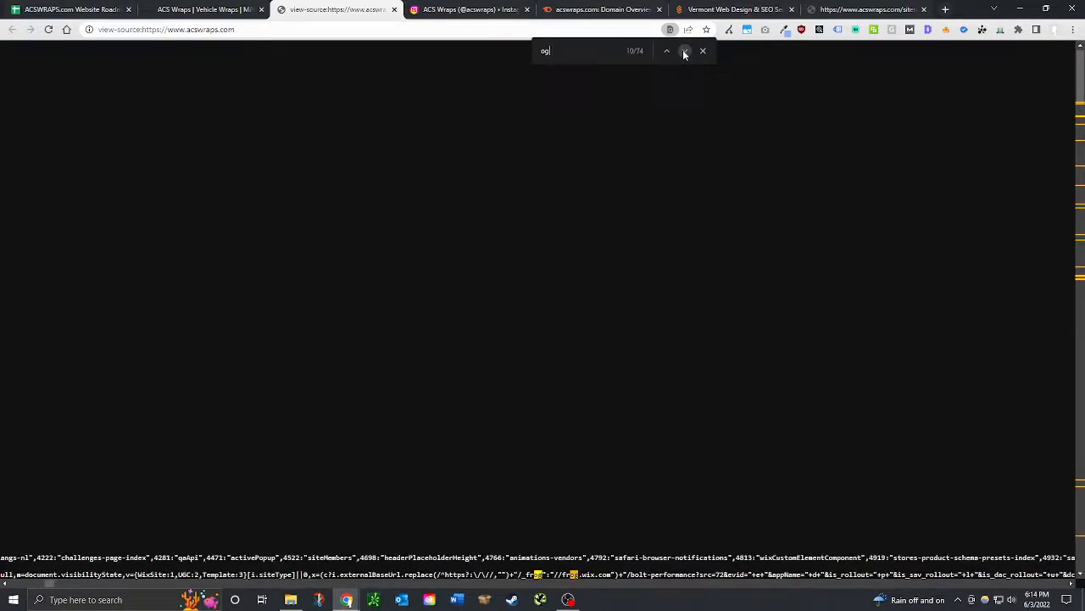
left_click(685, 51)
left_click(685, 51)
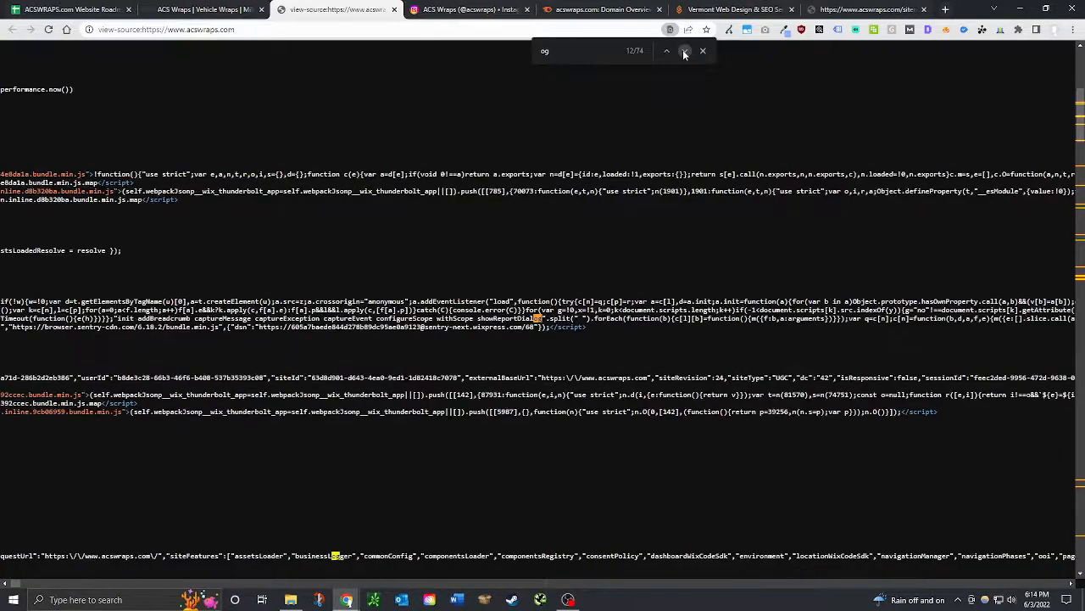
left_click(686, 51)
left_click(685, 51)
left_click(685, 51)
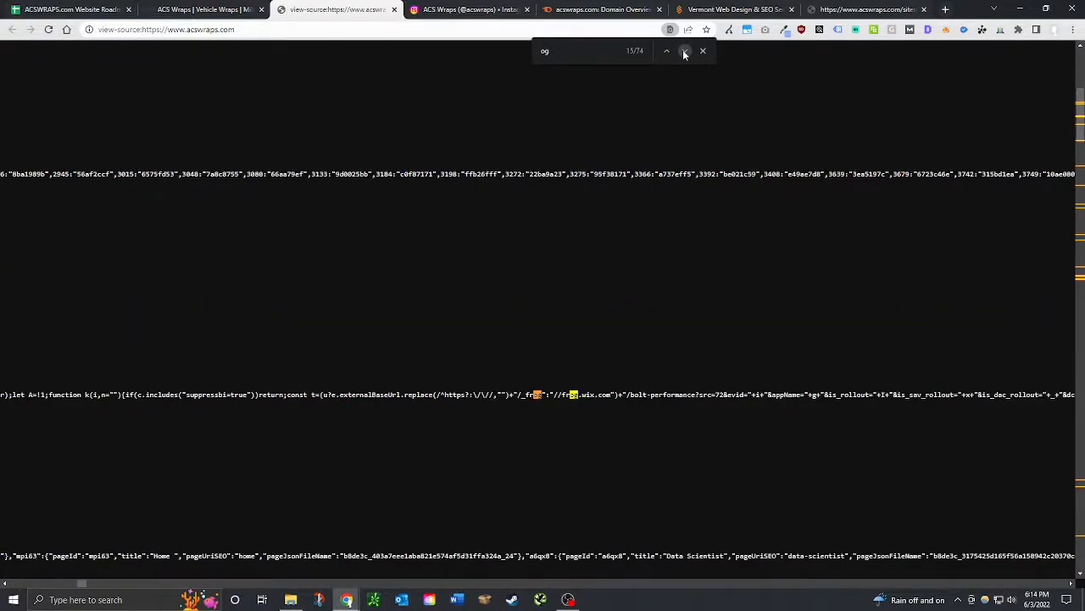
left_click(685, 51)
left_click(685, 51)
left_click(686, 51)
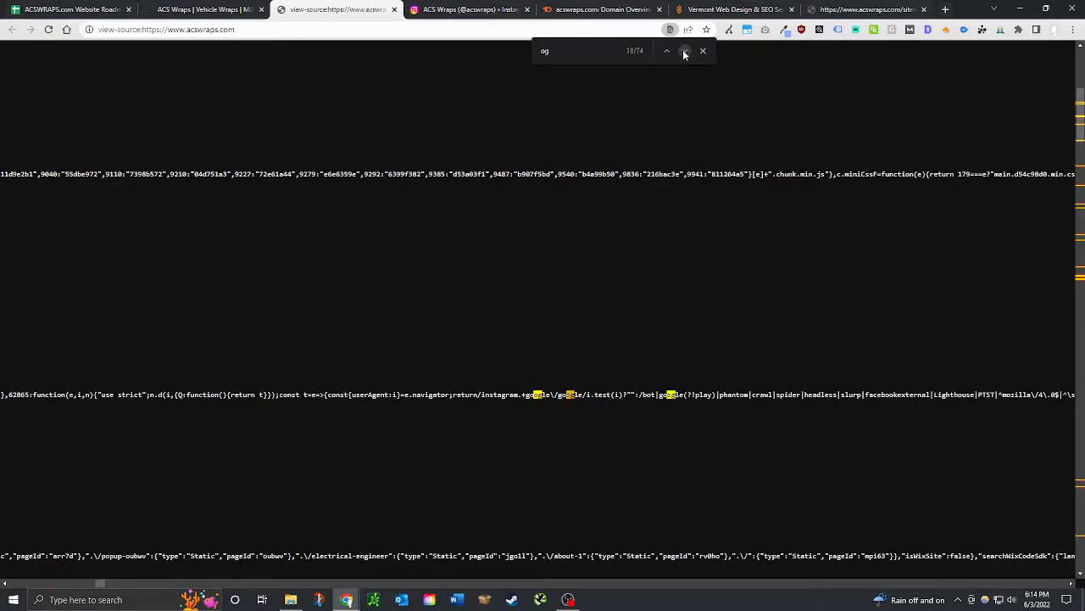
left_click(685, 51)
left_click(685, 51)
left_click(685, 51)
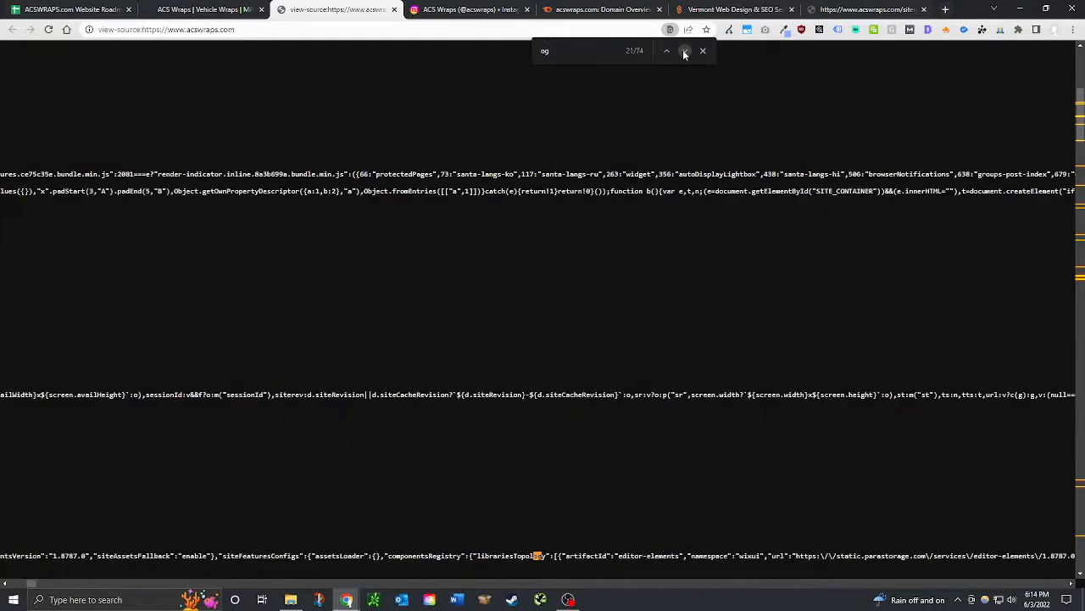
left_click(685, 51)
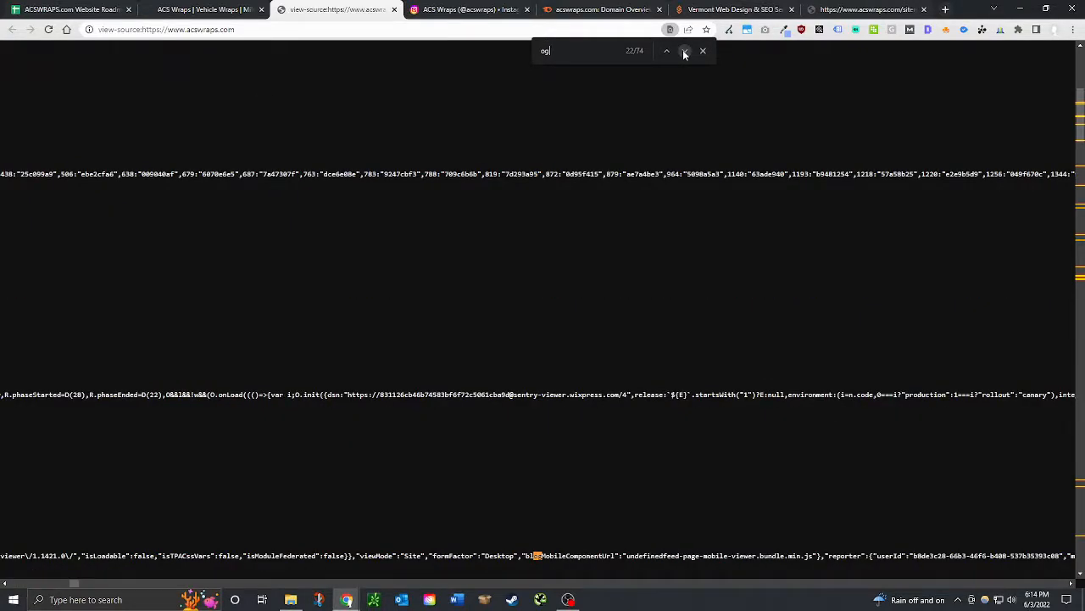
left_click(685, 51)
left_click(685, 51)
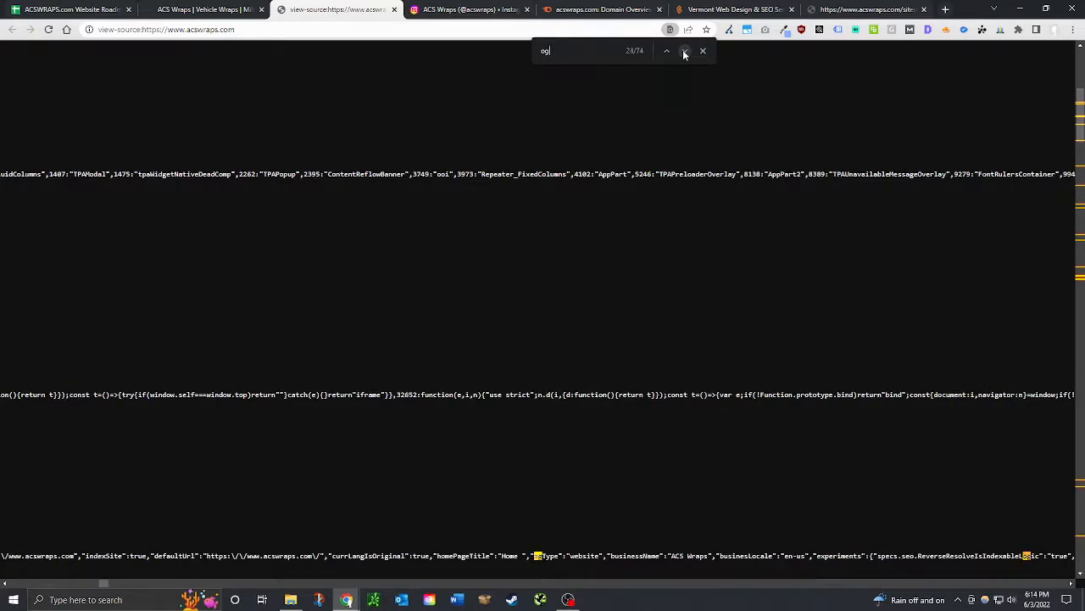
left_click(685, 51)
left_click(685, 51)
left_click(685, 51)
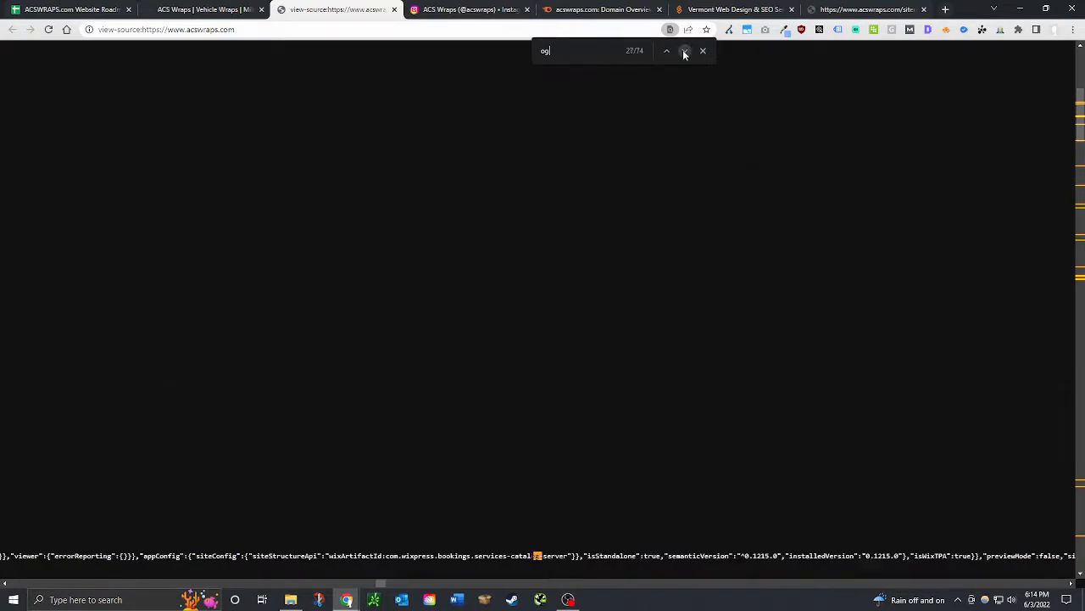
left_click(685, 51)
left_click(686, 51)
left_click(685, 51)
left_click(685, 51)
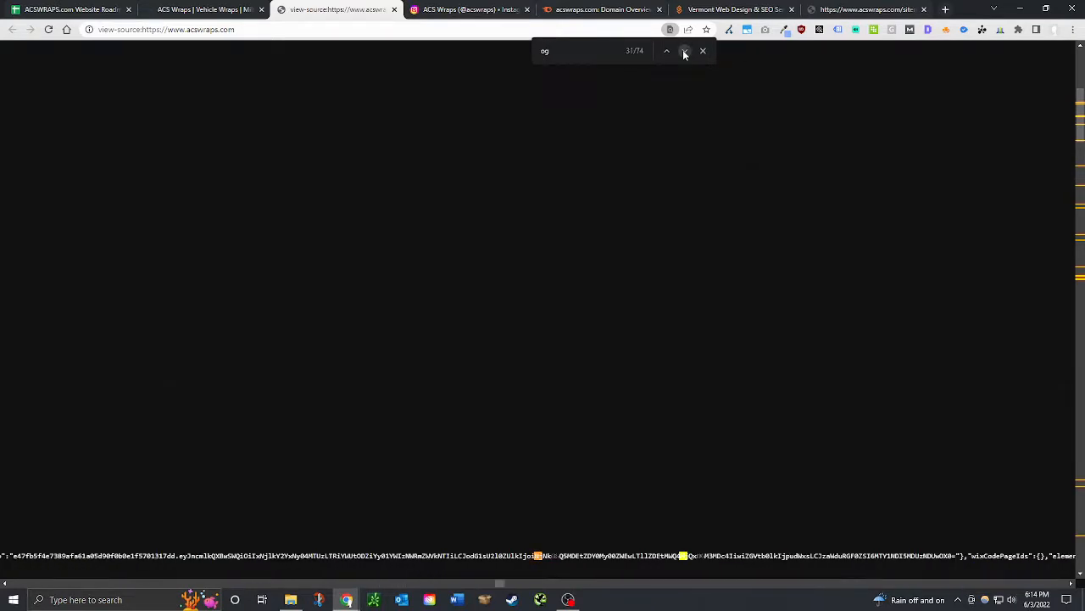
left_click(685, 51)
left_click(685, 51)
left_click(686, 51)
left_click(686, 51)
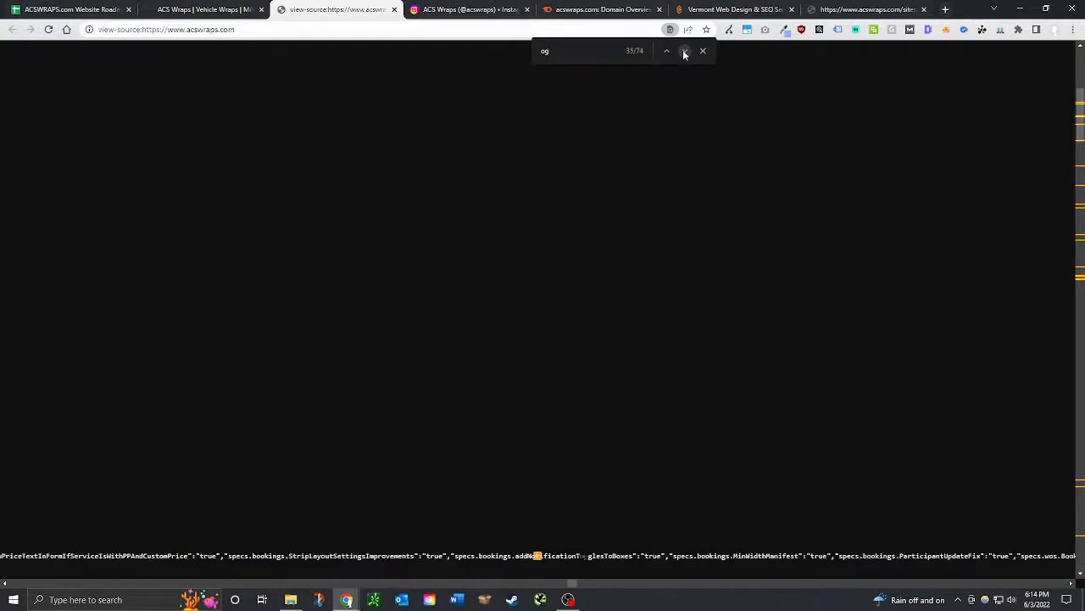
left_click(685, 51)
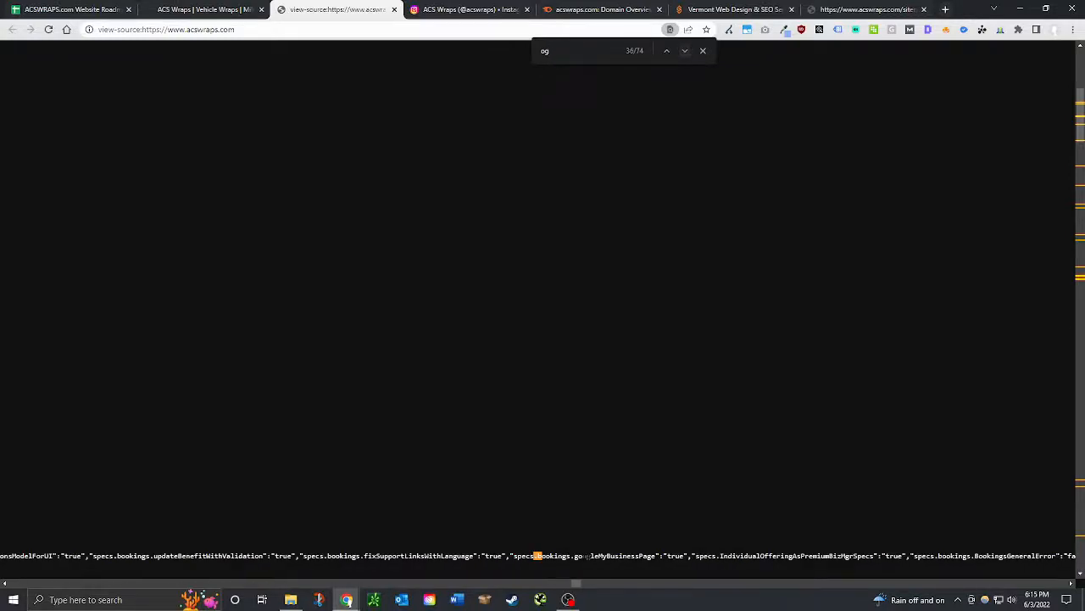
Narrow the source search to "og:" and highlight the Open Graph meta tags from og:title through og:type.
type(":")
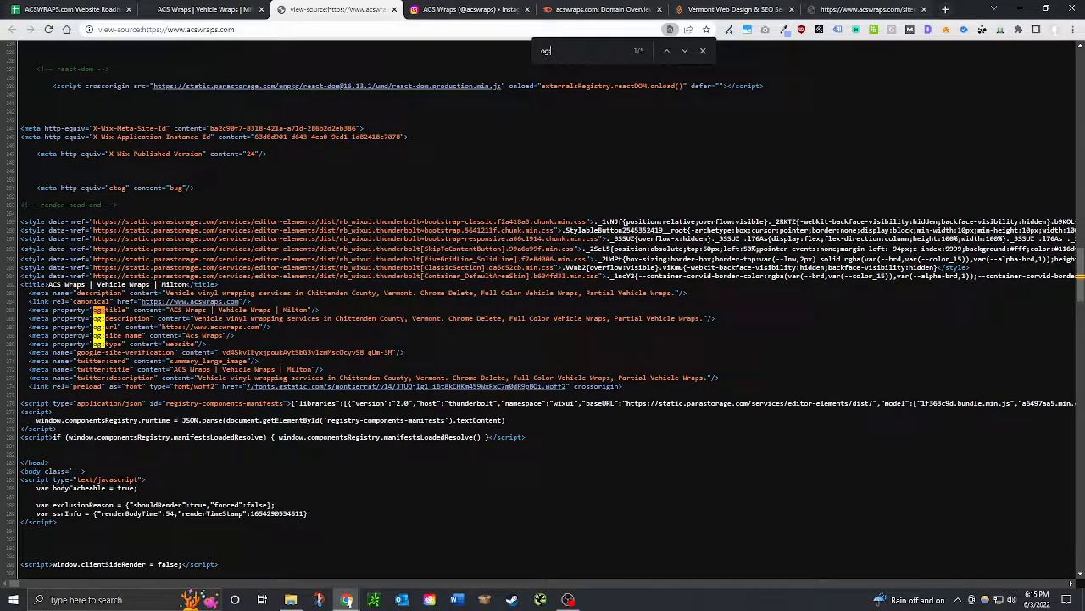
left_click_drag(94, 311, 306, 342)
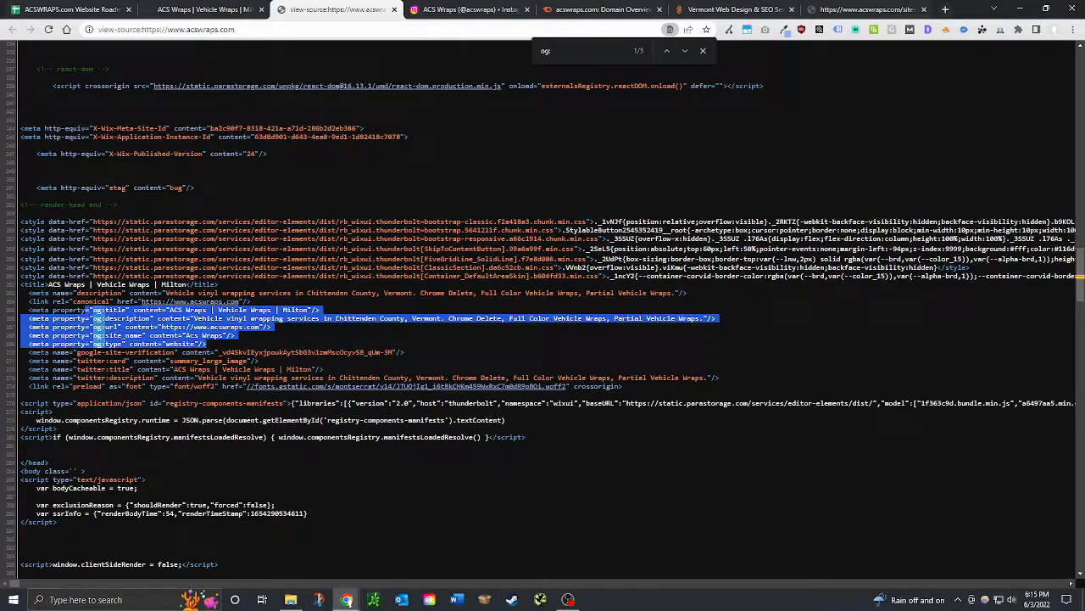
left_click(169, 8)
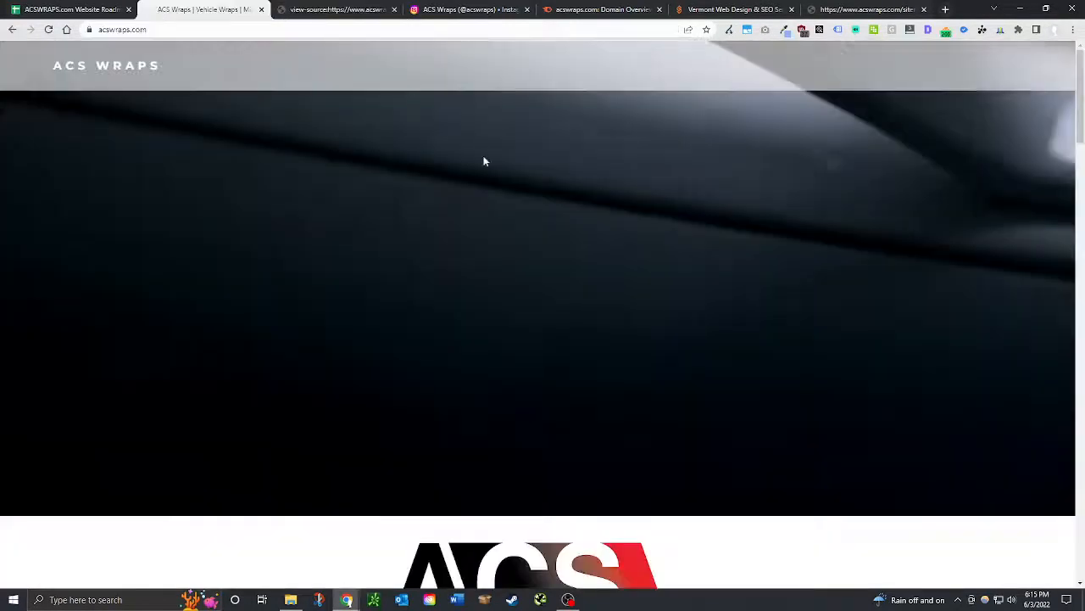
Open the Facebook Sharing Debugger linked in the notes of the OG Data Optimized row in the roadmap sheet.
left_click(113, 8)
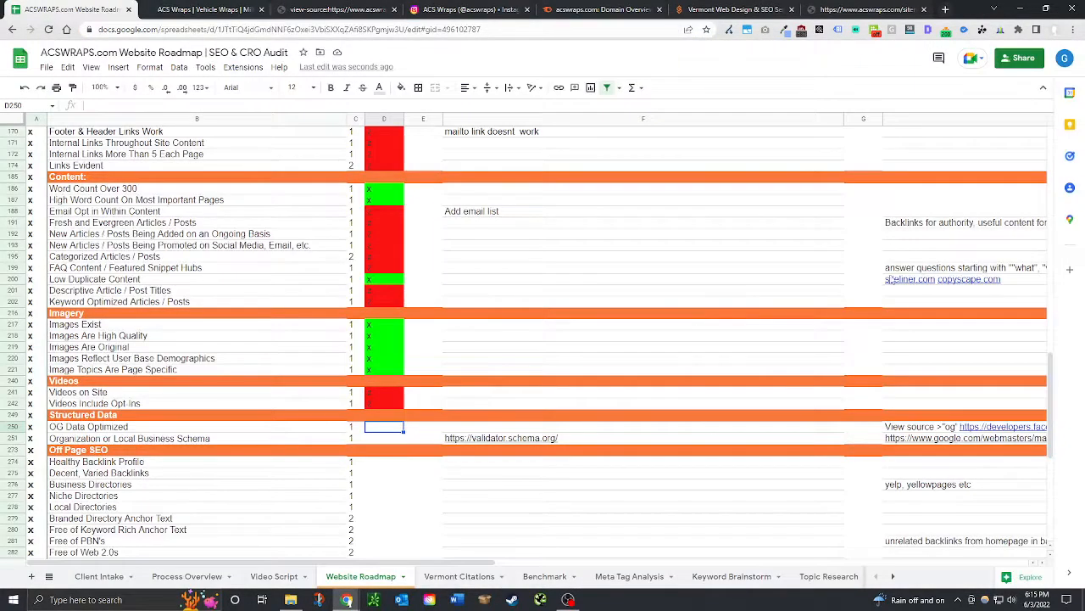
left_click(991, 428)
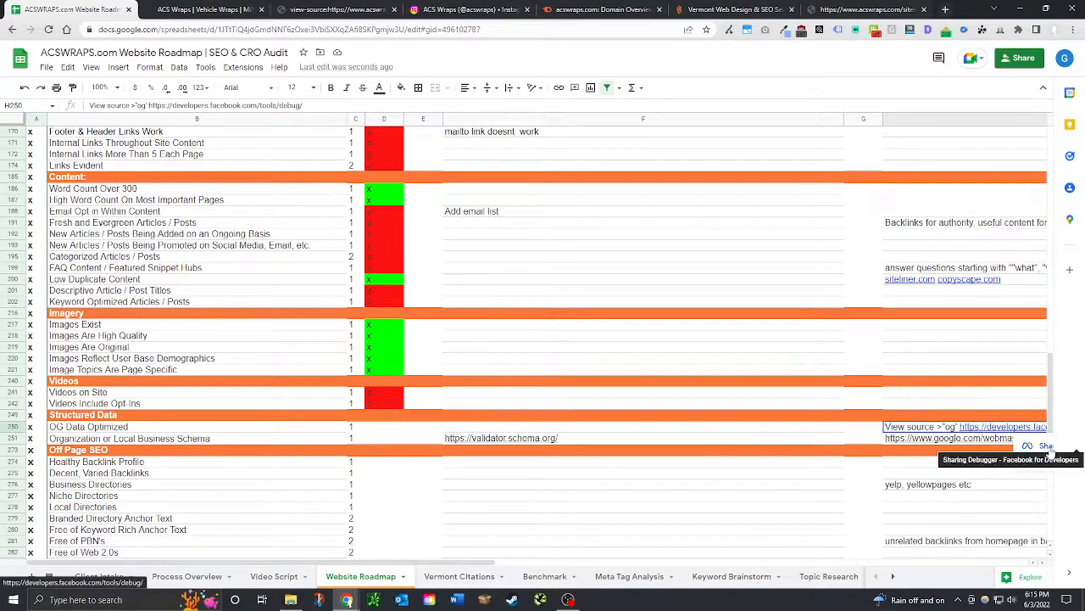
left_click(984, 452)
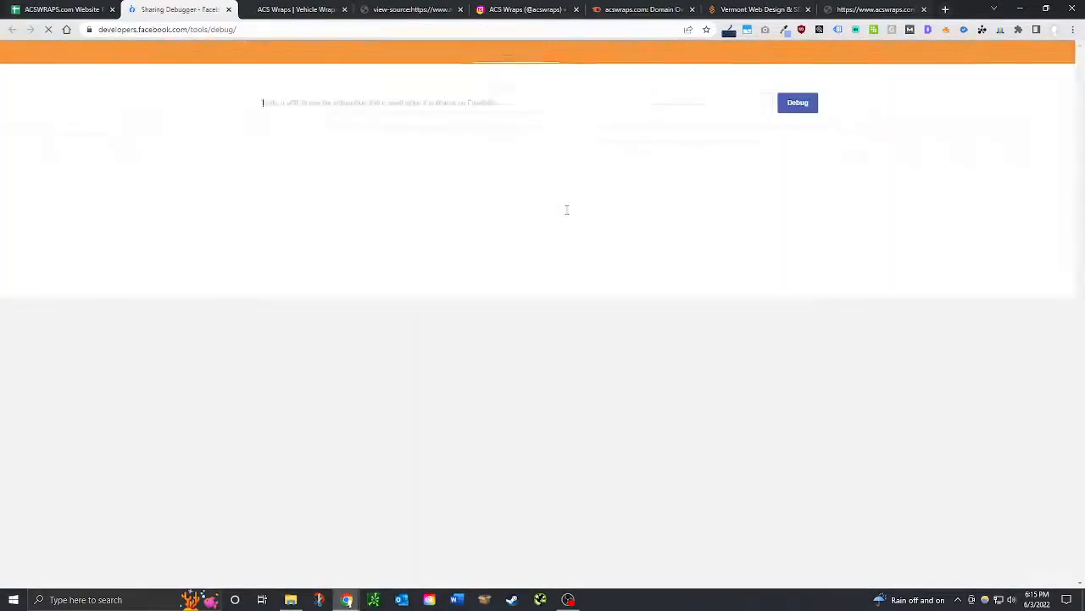
left_click(486, 139)
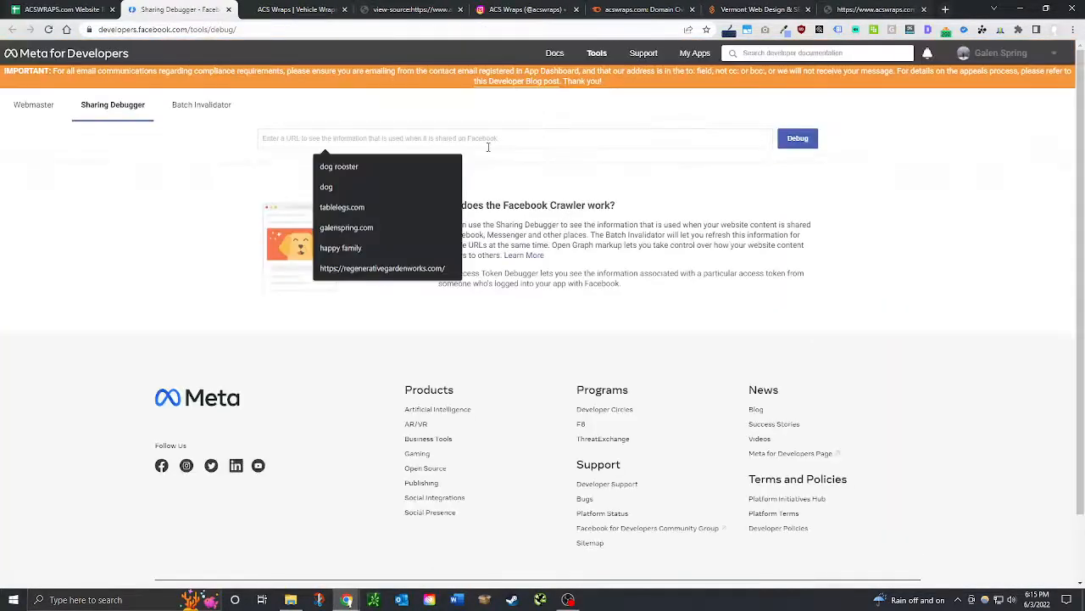
left_click(390, 269)
left_click(797, 145)
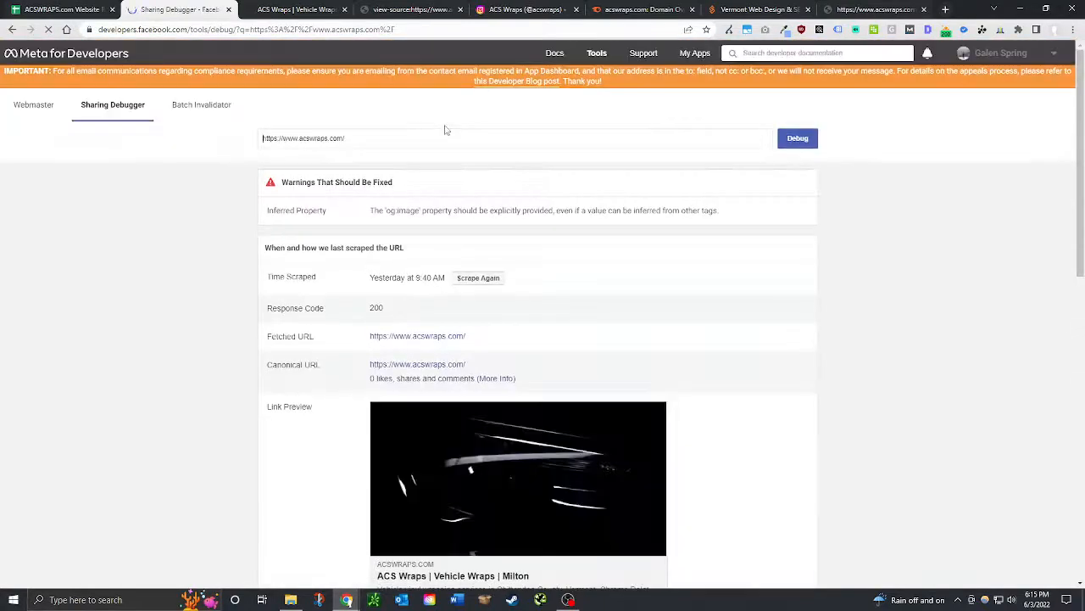
scroll(512, 306, "down", 3)
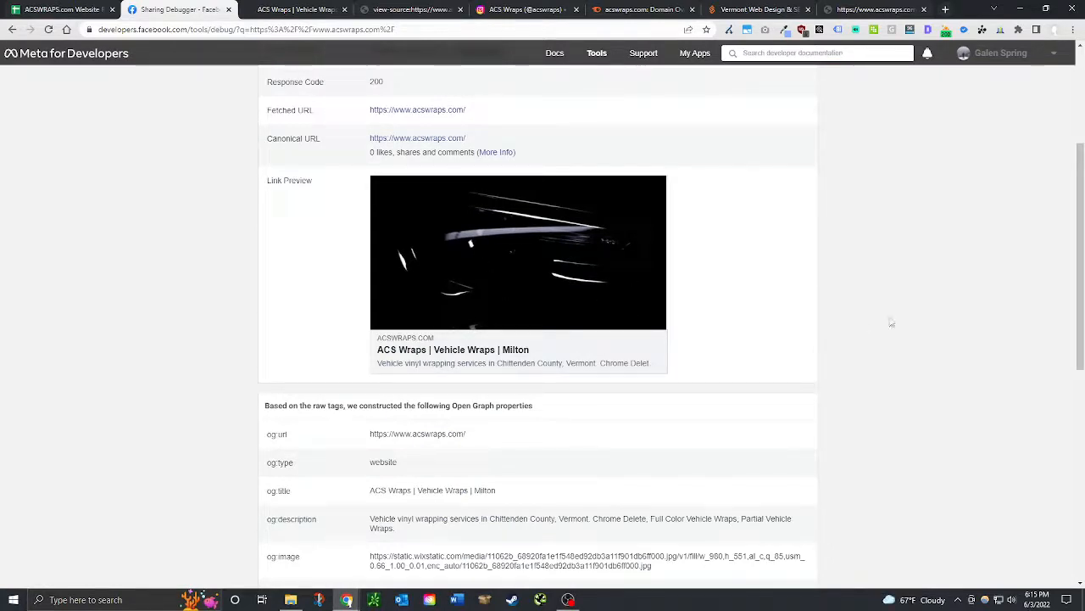
scroll(503, 307, "up", 1)
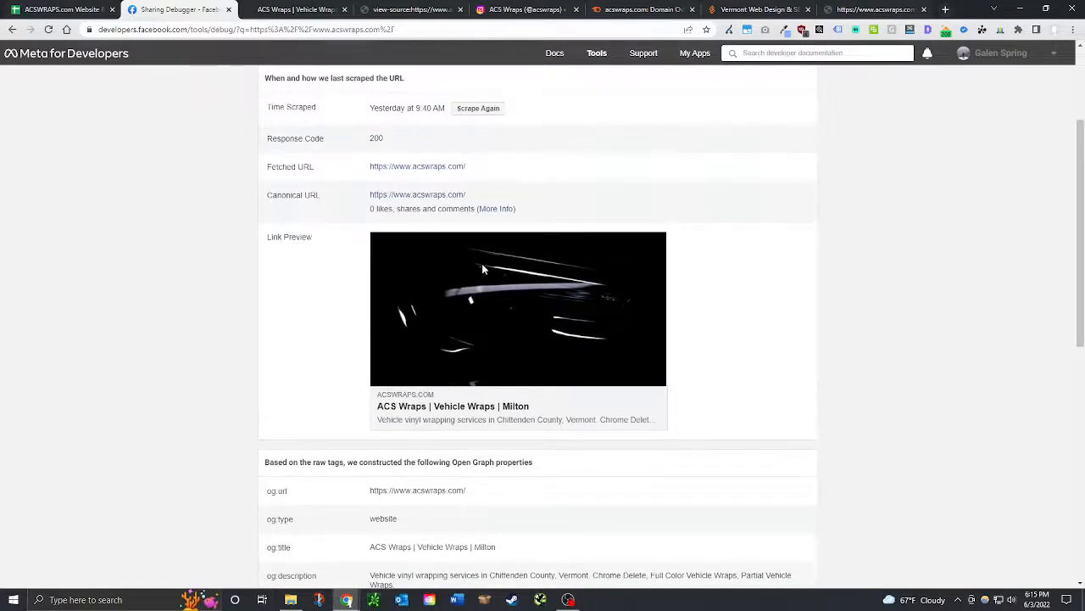
scroll(476, 273, "up", 1)
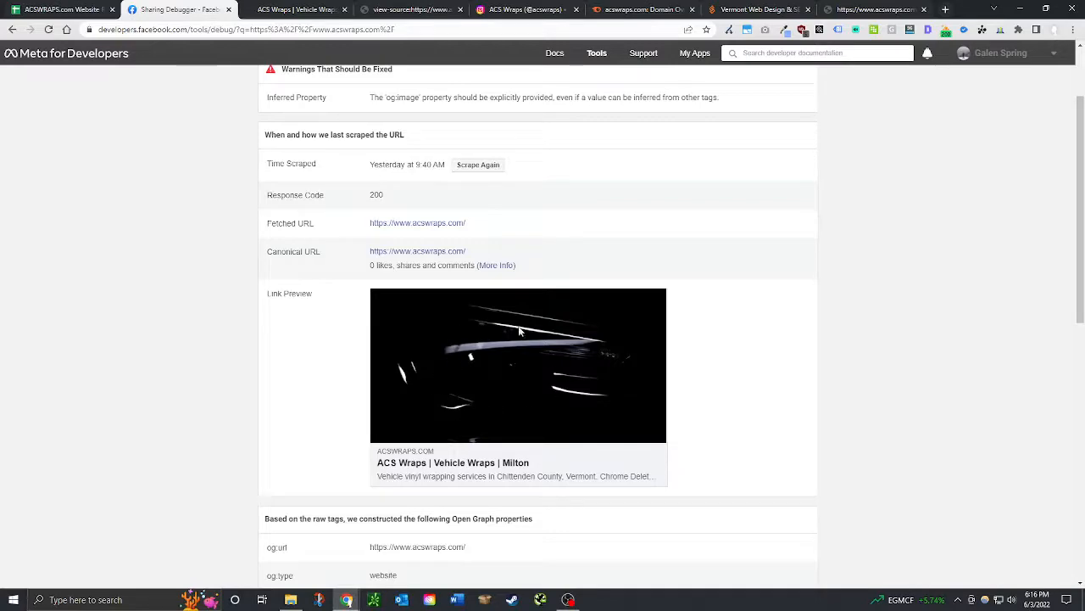
In the roadmap sheet, mark OG Data Optimized with "z" and add the note "Add logo as OG data image".
left_click(59, 9)
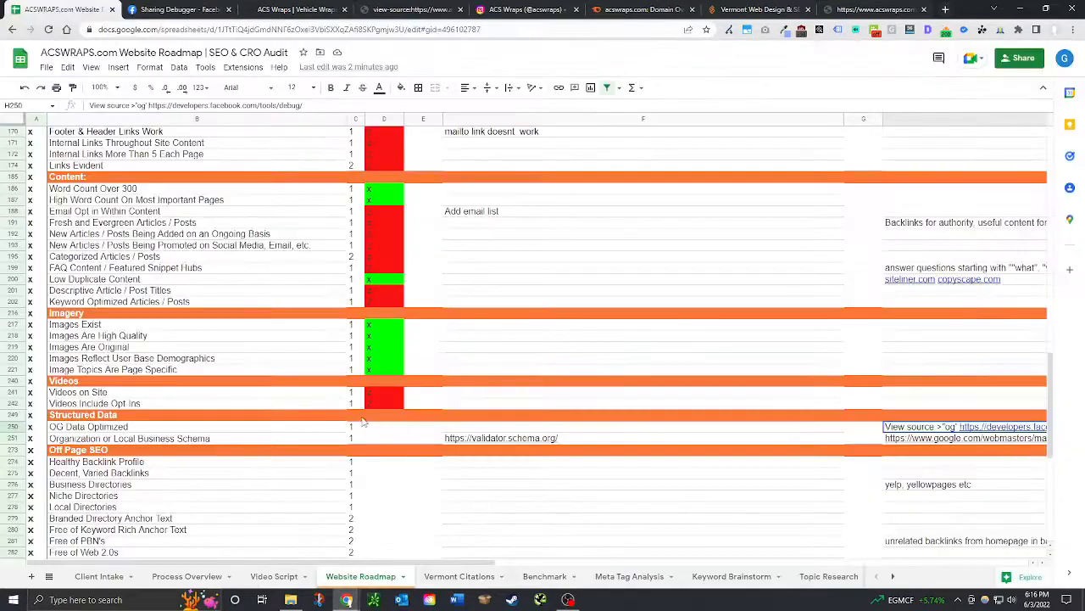
left_click(382, 429)
type("2")
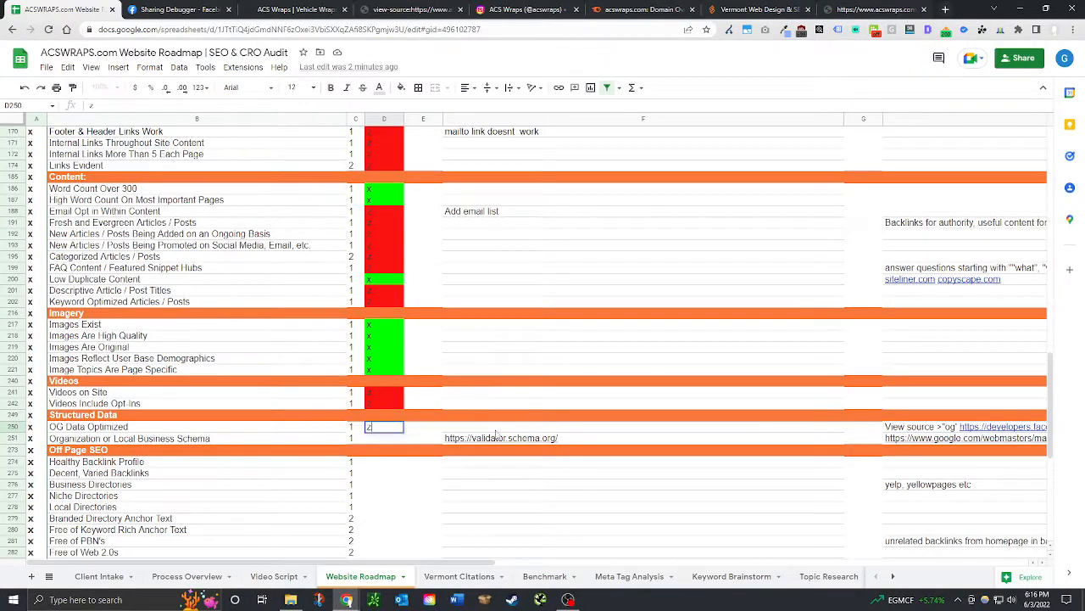
left_click(496, 431)
type("Ad")
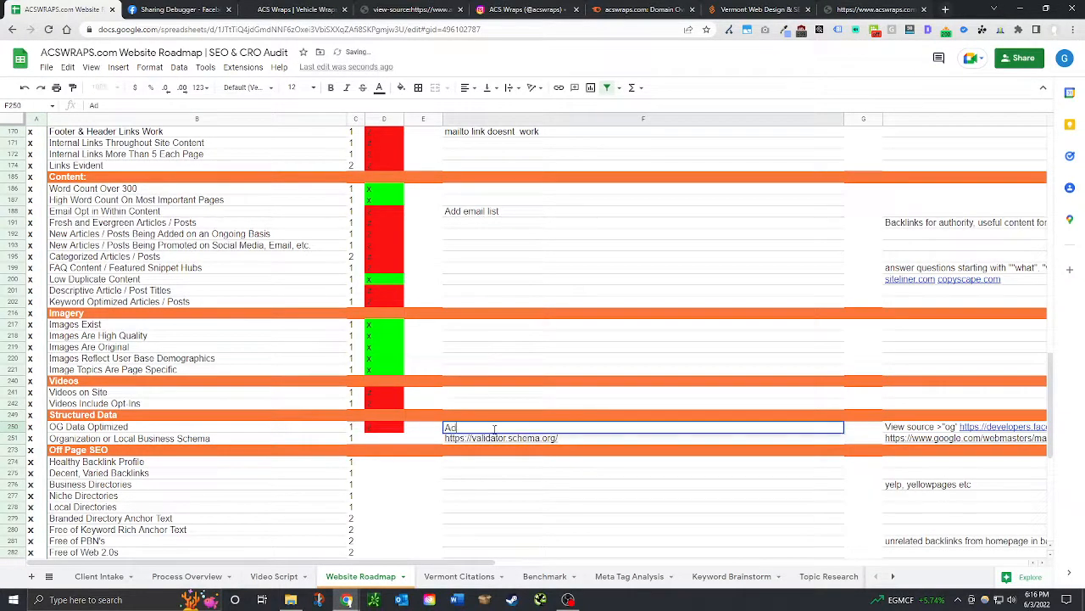
type("d logo")
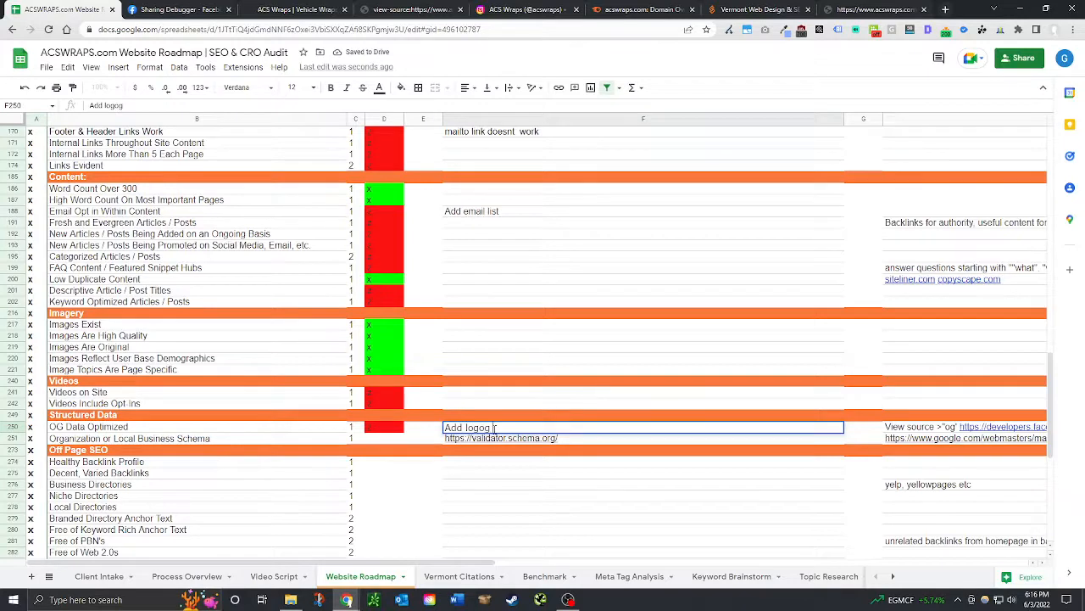
type(" as OG data")
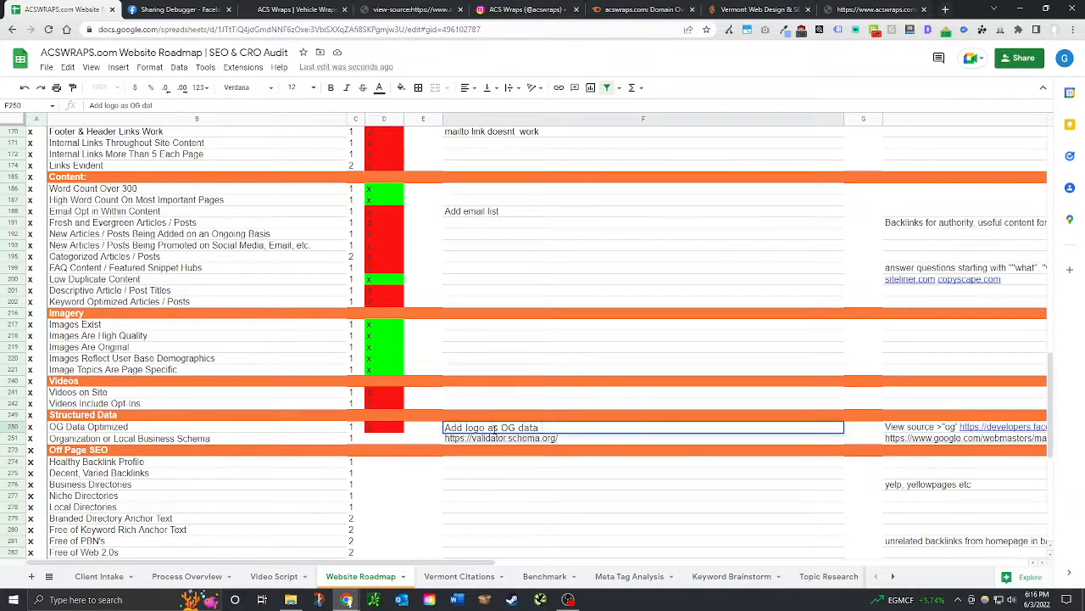
type(" image")
key("Return")
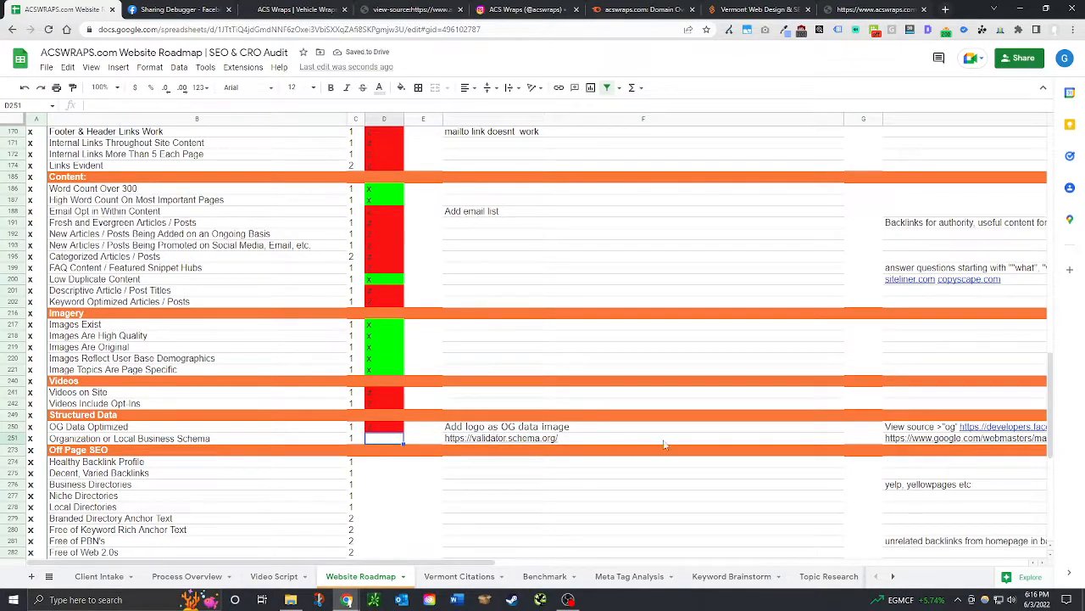
left_click(479, 439)
left_click(534, 462)
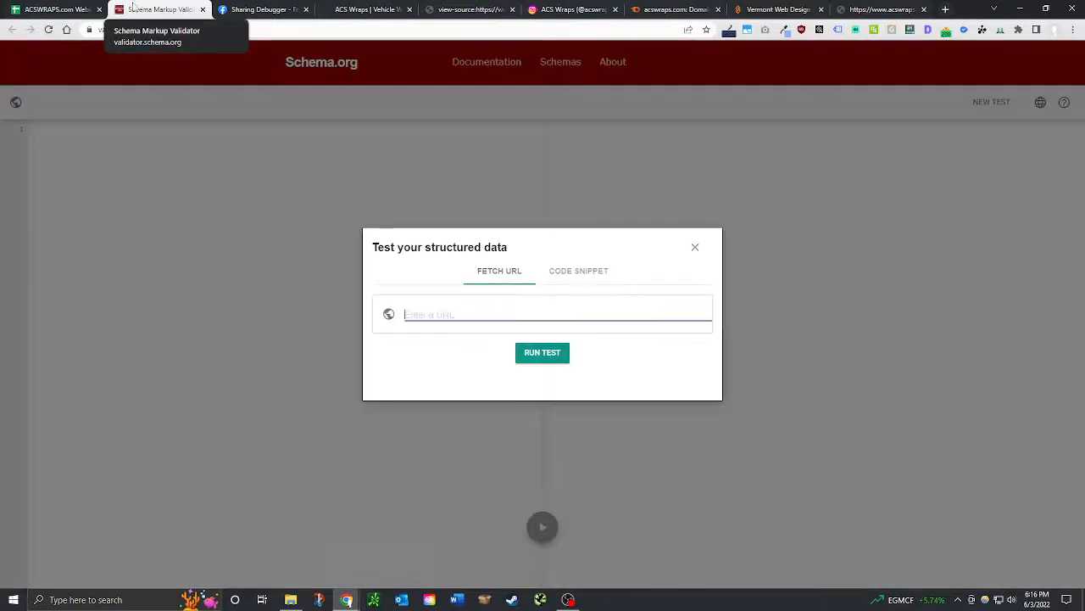
left_click(361, 9)
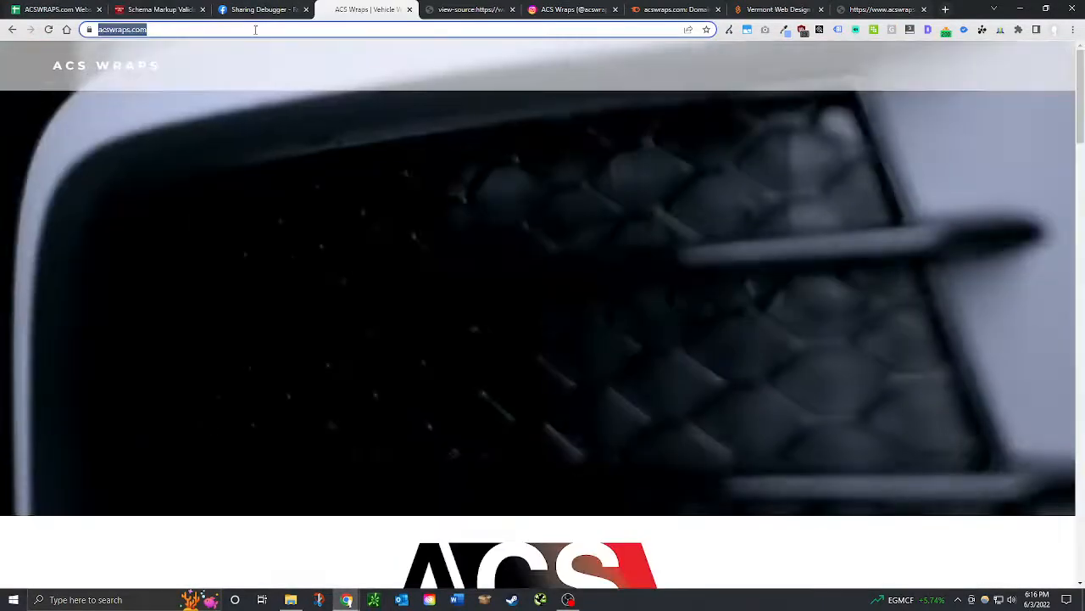
left_click(168, 10)
type("https://www.acswraps.com/")
left_click(542, 352)
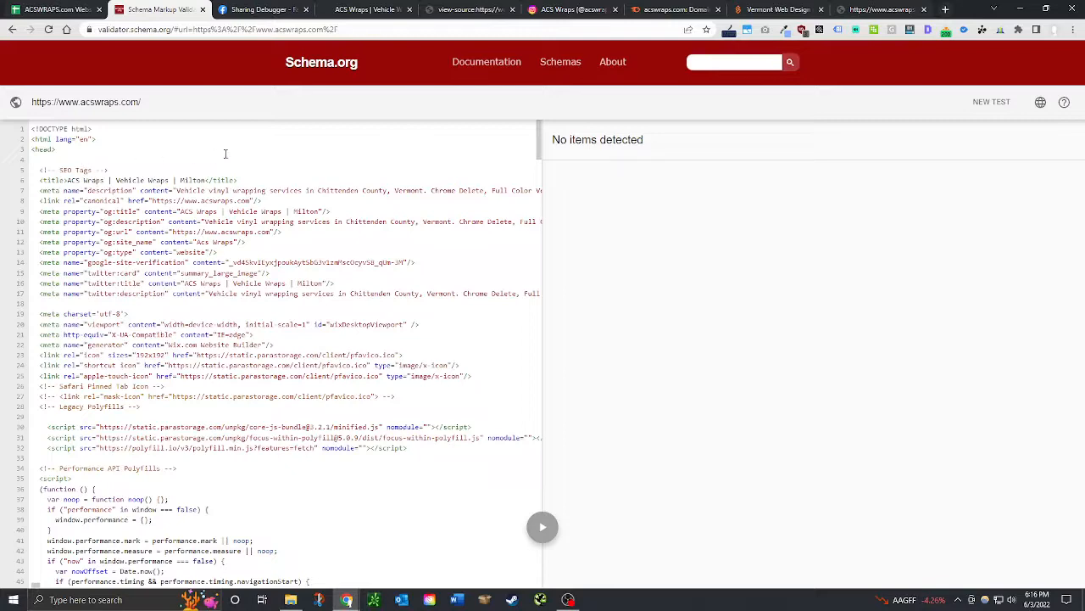
Mark the Organization or Local Business Schema row in the roadmap sheet with "z".
key("ctrl+shift+Tab")
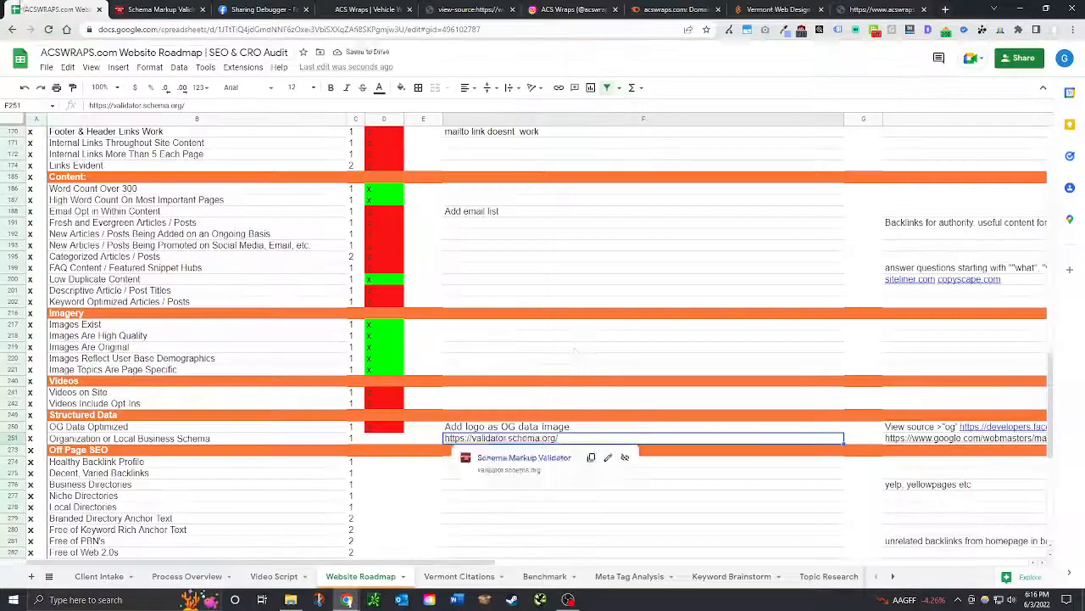
left_click(394, 439)
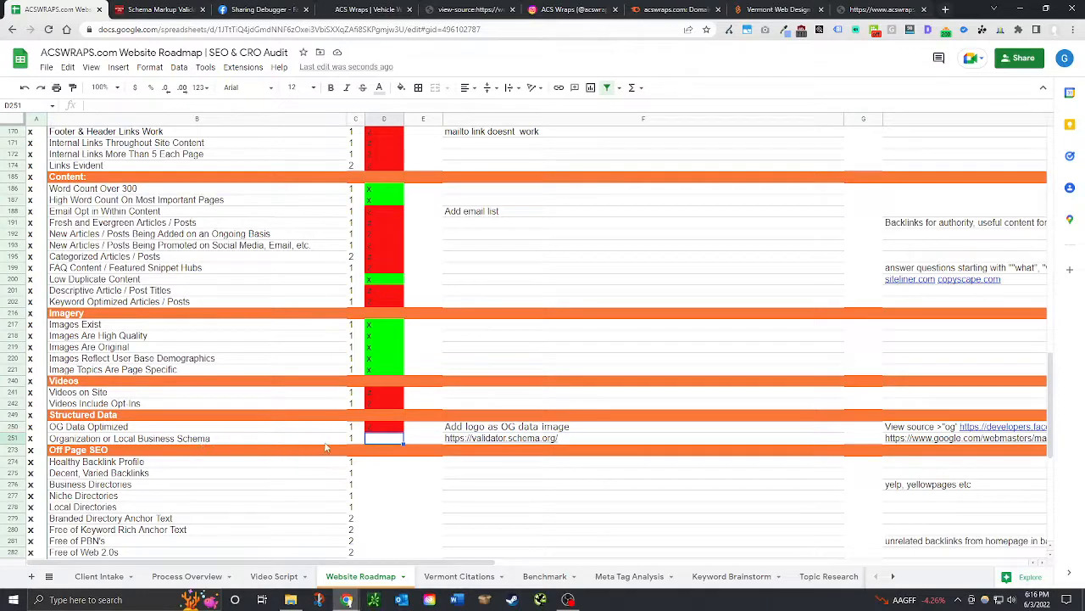
type("z")
key("Return")
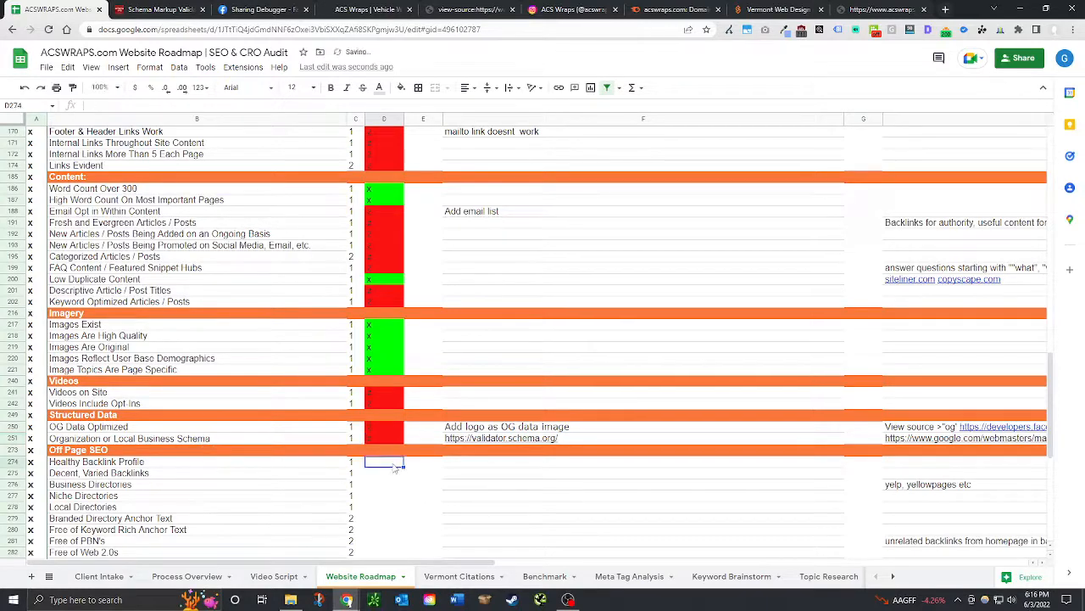
Open the backlinks report for acswraps.com in Semrush and examine the source pages linking to the site.
scroll(621, 444, "down", 2)
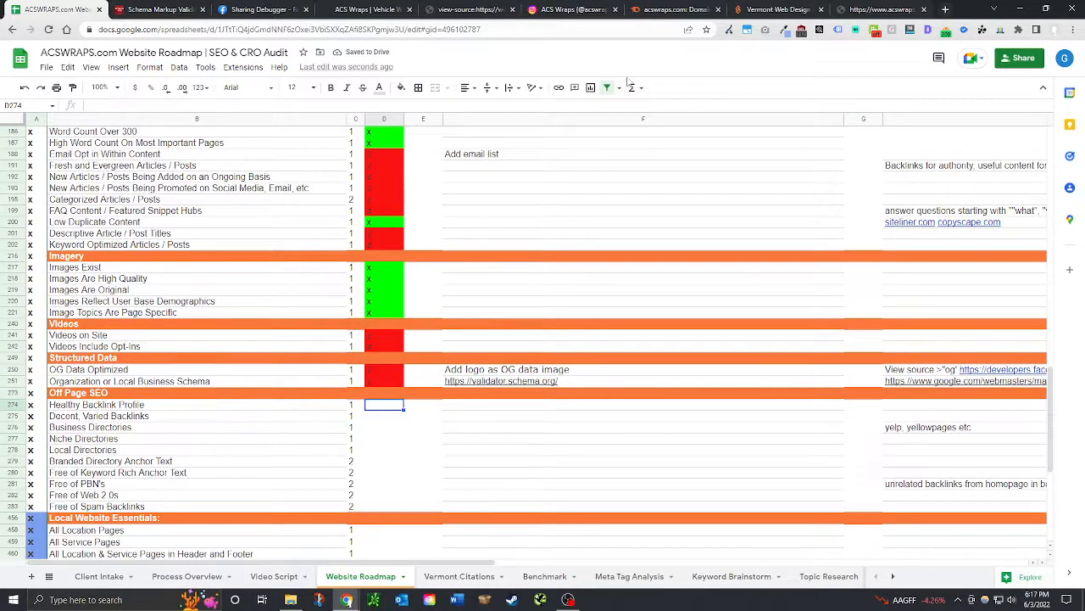
left_click(676, 9)
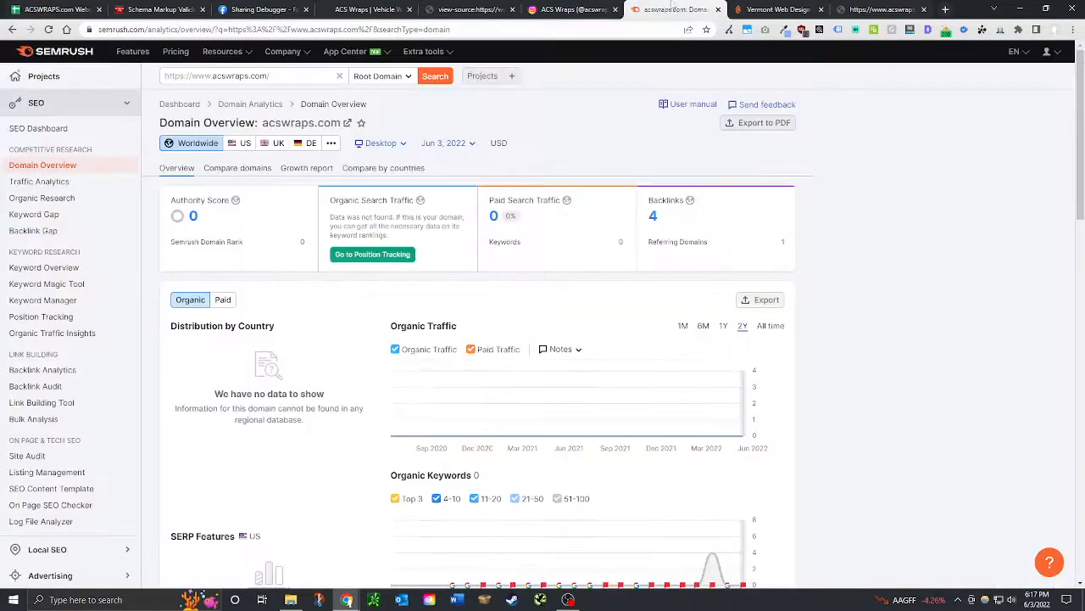
left_click(775, 220)
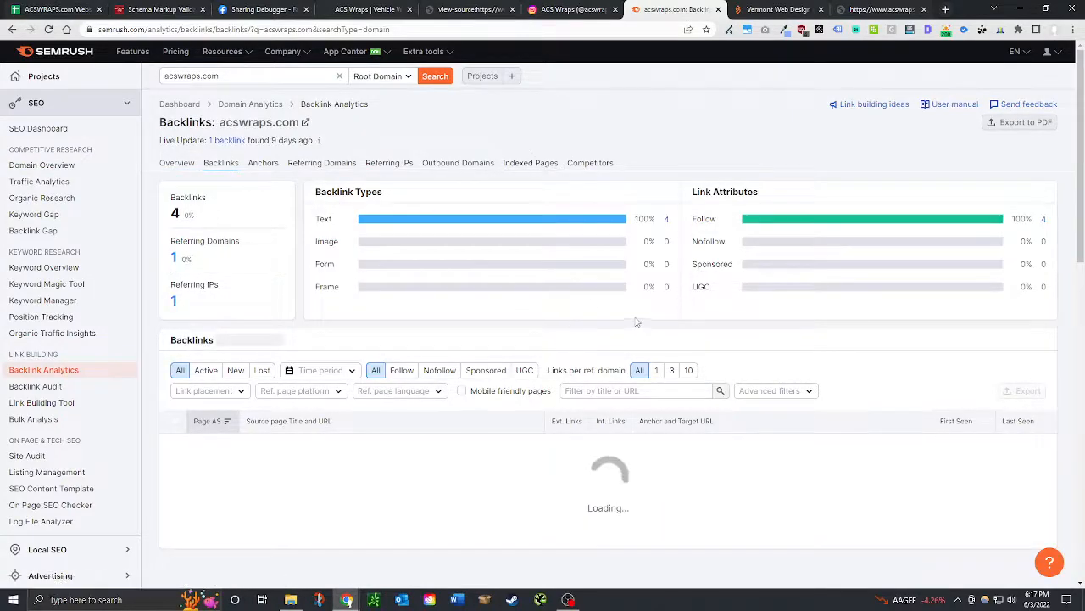
left_click(74, 9)
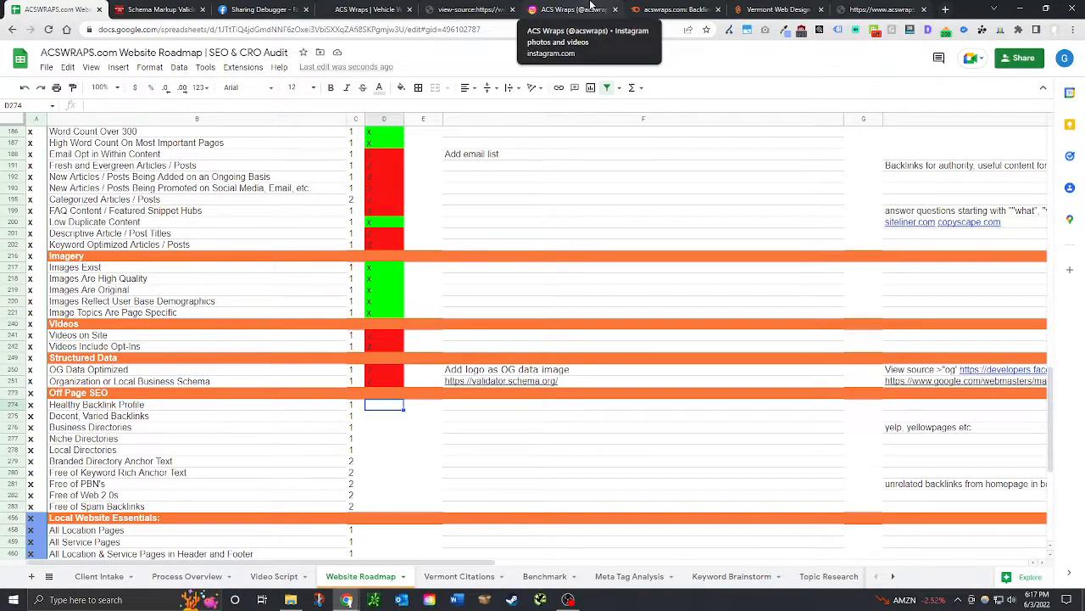
left_click(649, 9)
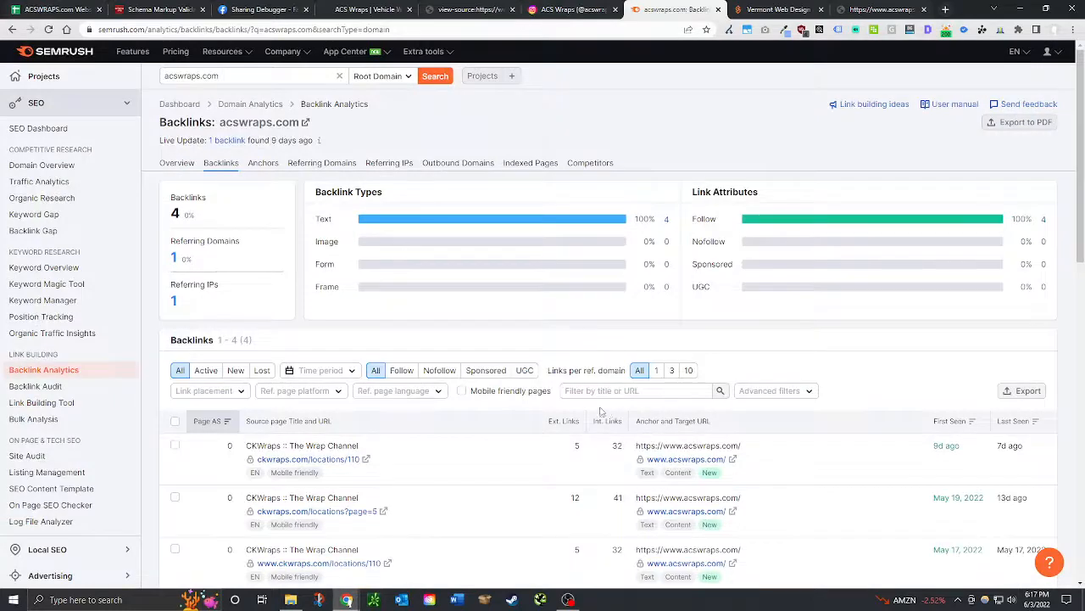
scroll(598, 412, "down", 2)
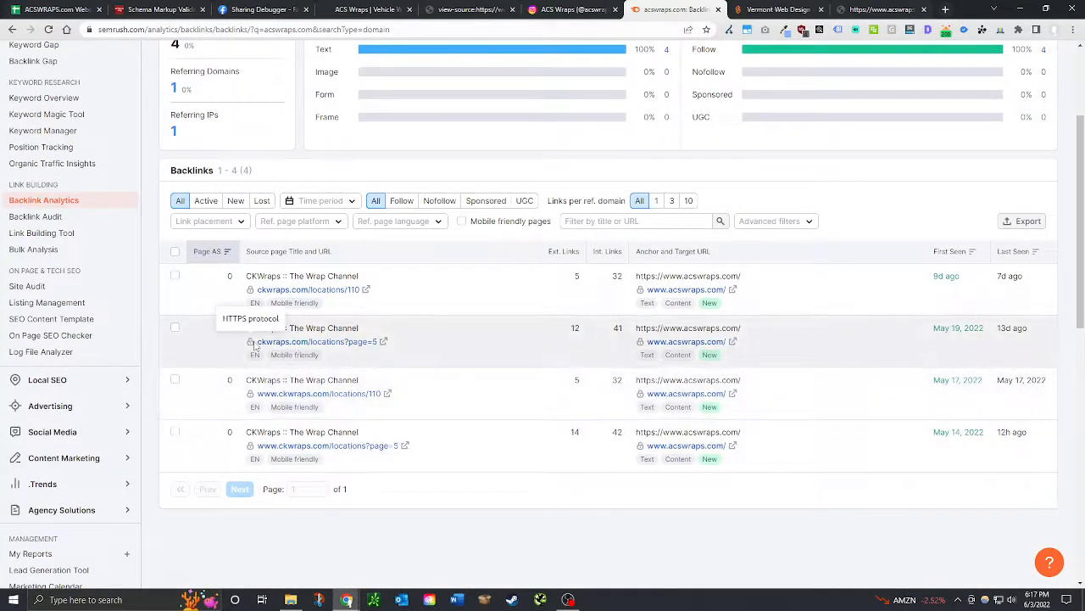
left_click_drag(259, 341, 280, 343)
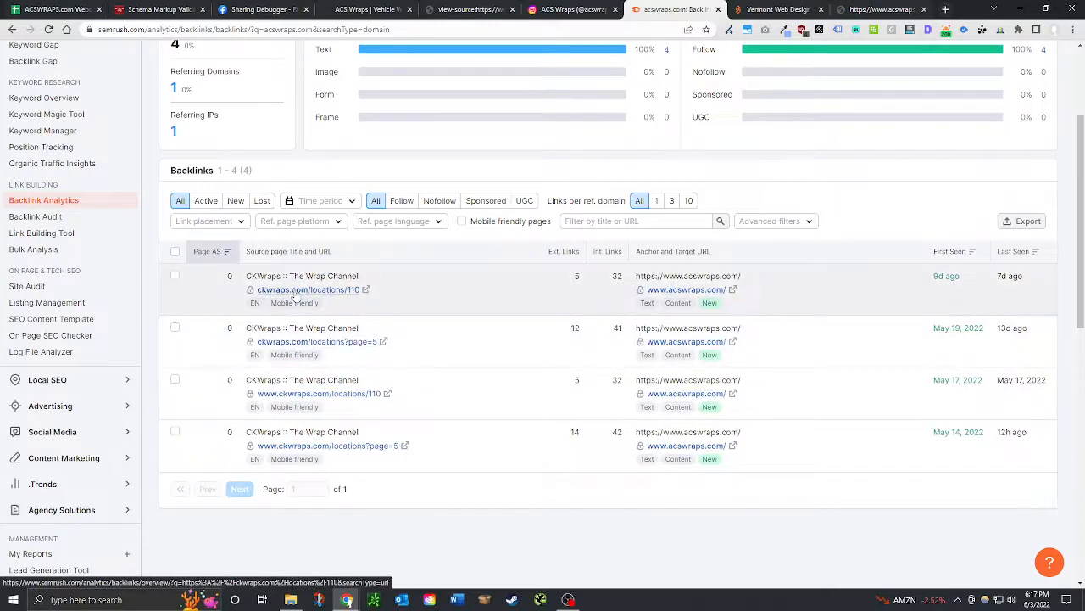
Open the linking page ckwraps.com/locations/110 and examine its ACS Wraps listing.
left_click_drag(306, 293, 685, 5)
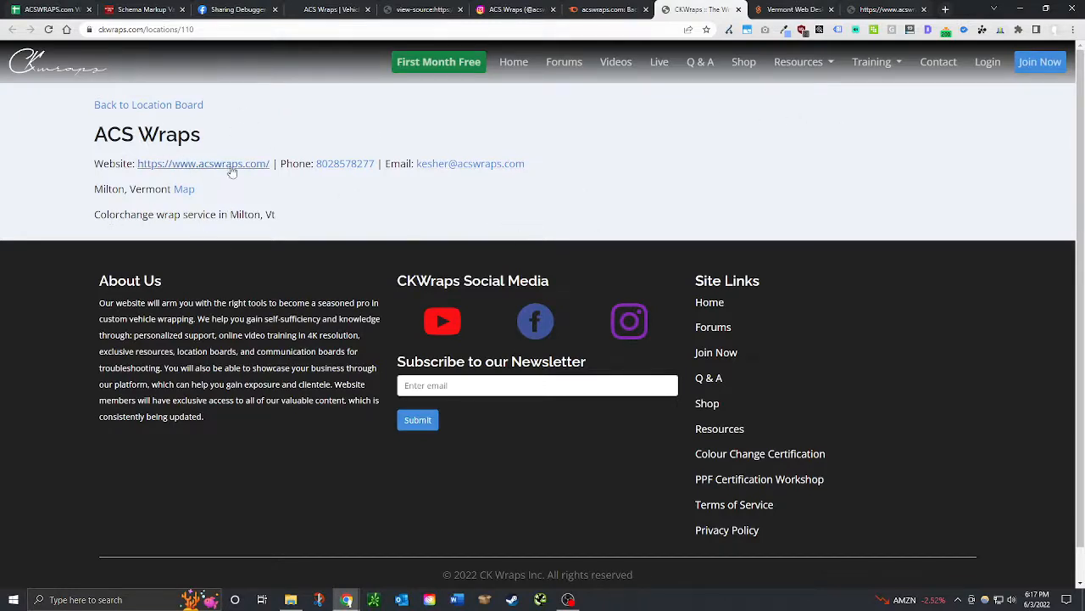
left_click_drag(93, 134, 273, 150)
left_click(280, 204)
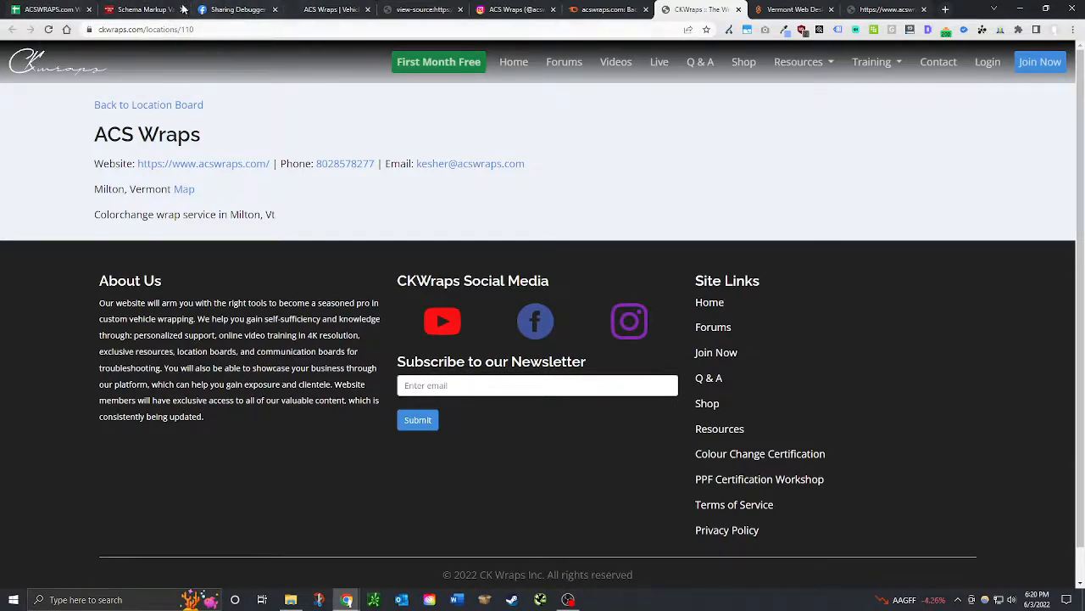
In the roadmap sheet, fill all Off Page SEO rows from Healthy Backlink Profile through Free of Spam Backlinks with "z".
left_click(50, 10)
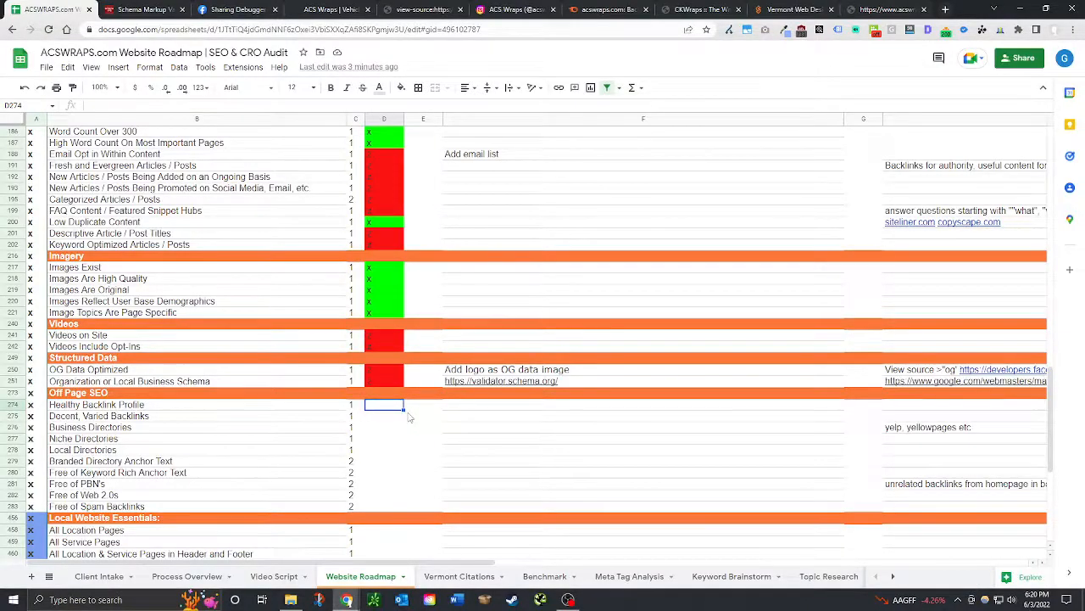
left_click(387, 417)
left_click(387, 405)
type("2")
left_click(398, 416)
left_click(395, 407)
left_click_drag(403, 409, 386, 505)
Change the marks for Free of PBN's, Free of Web 2.0s and Free of Spam Backlinks to "x".
left_click(377, 483)
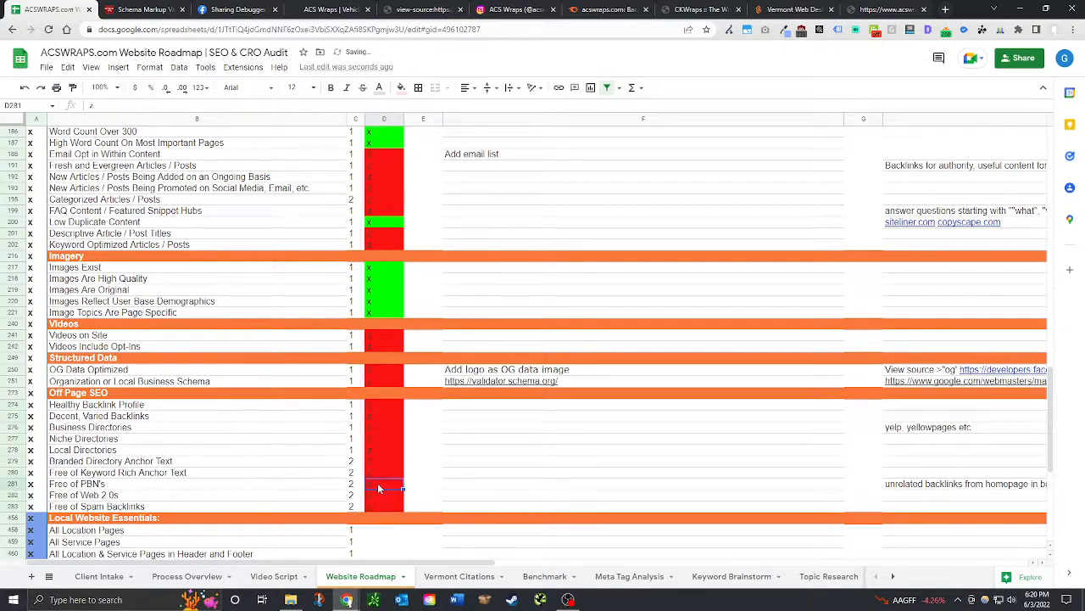
type("x")
key("Return")
type("x")
key("Return")
left_click(381, 483)
left_click(371, 494)
double_click(380, 507)
left_click(420, 495)
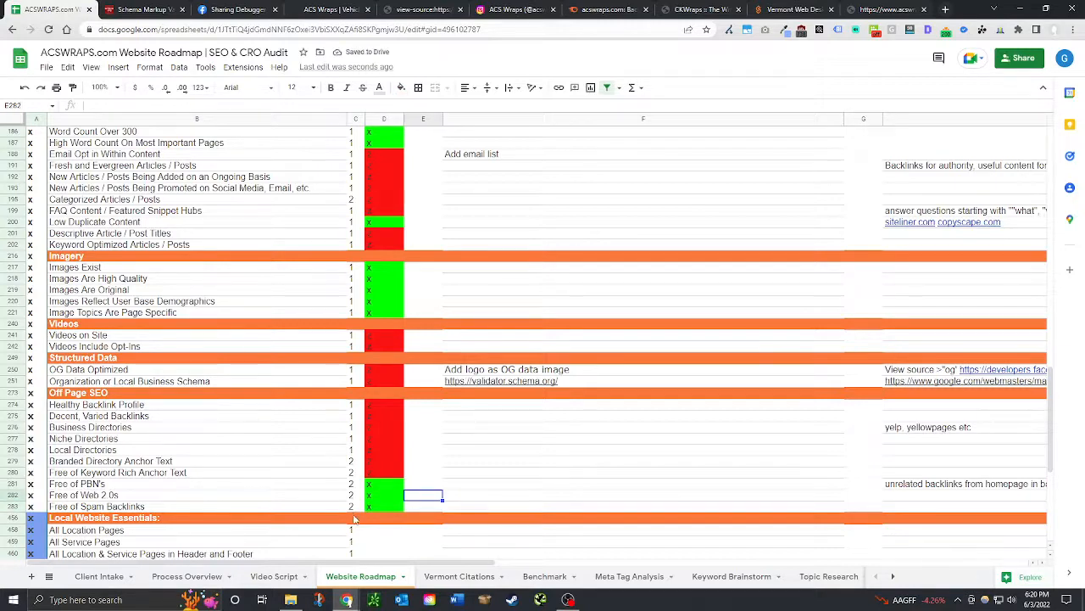
left_click(388, 508)
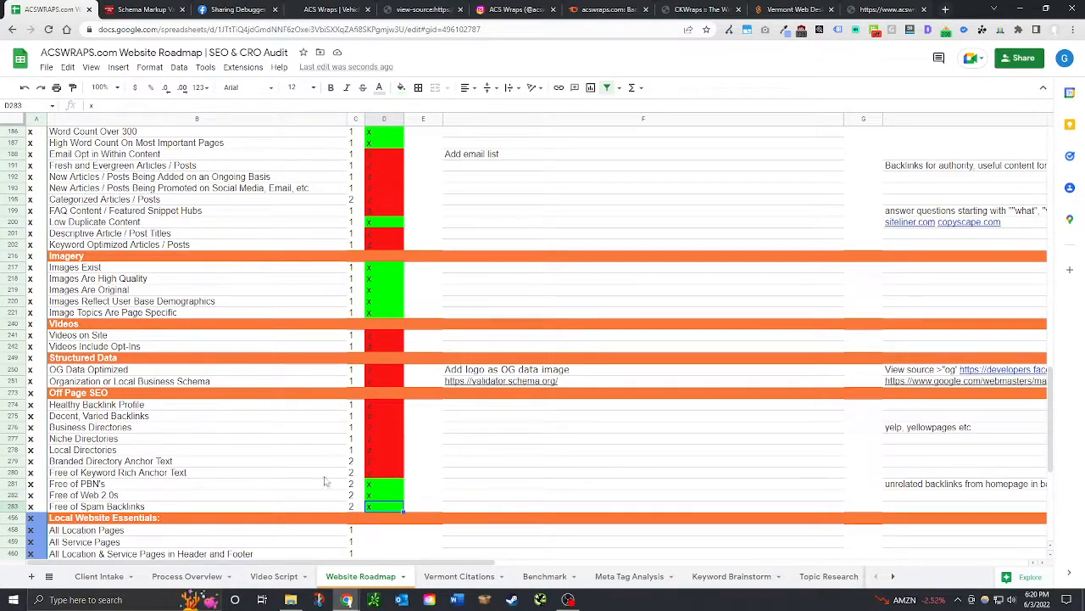
Change the marks for Free of Keyword Rich Anchor Text and Branded Directory Anchor Text to "x".
left_click(384, 474)
type("x")
left_click(383, 463)
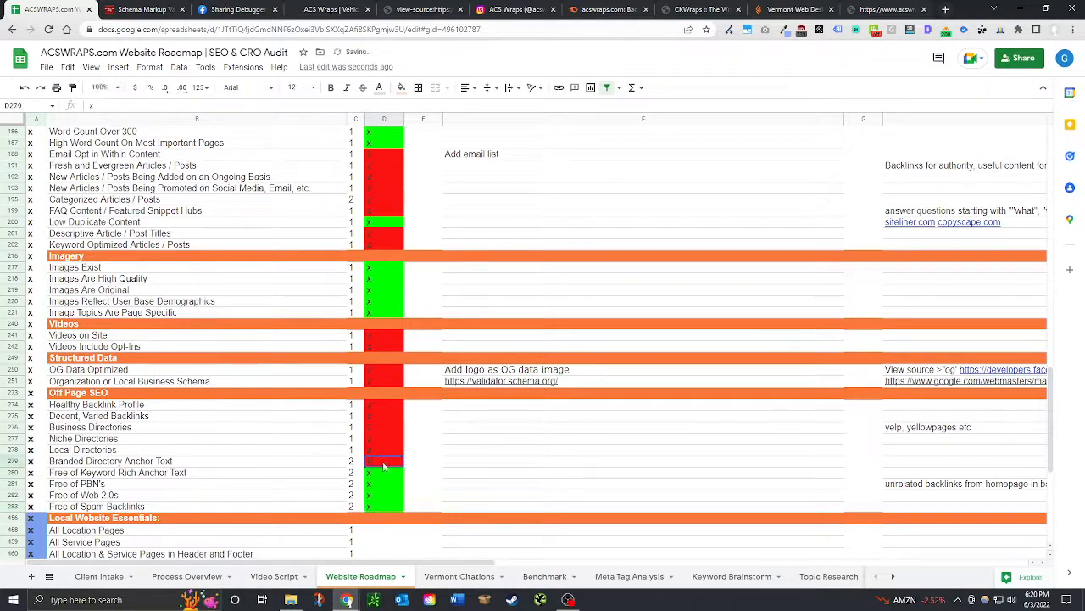
type("x")
key("Return")
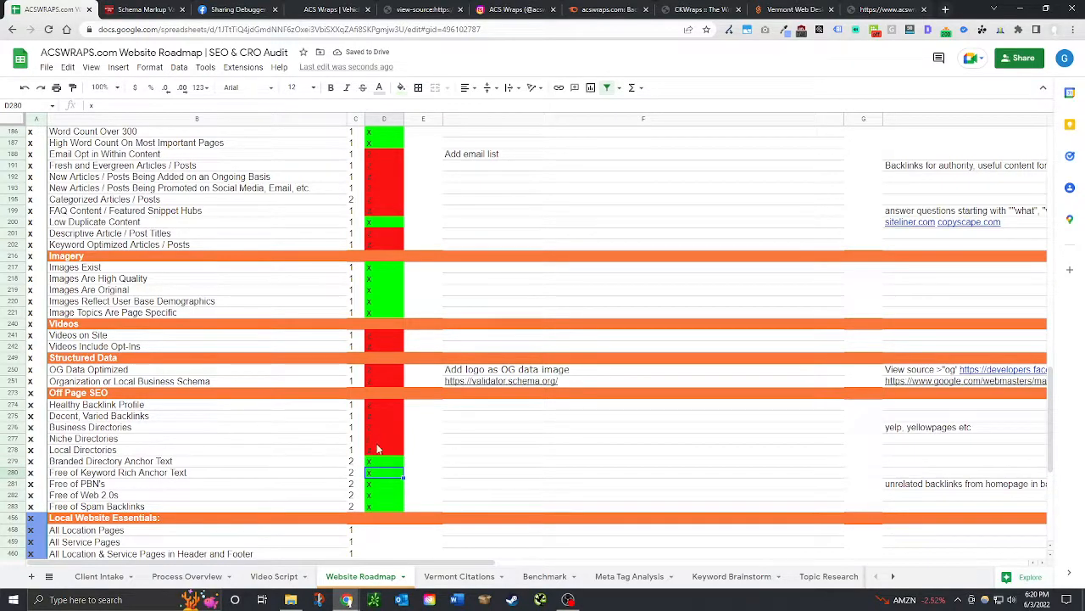
Change the mark for Niche Directories under Off Page SEO to "x".
left_click(383, 439)
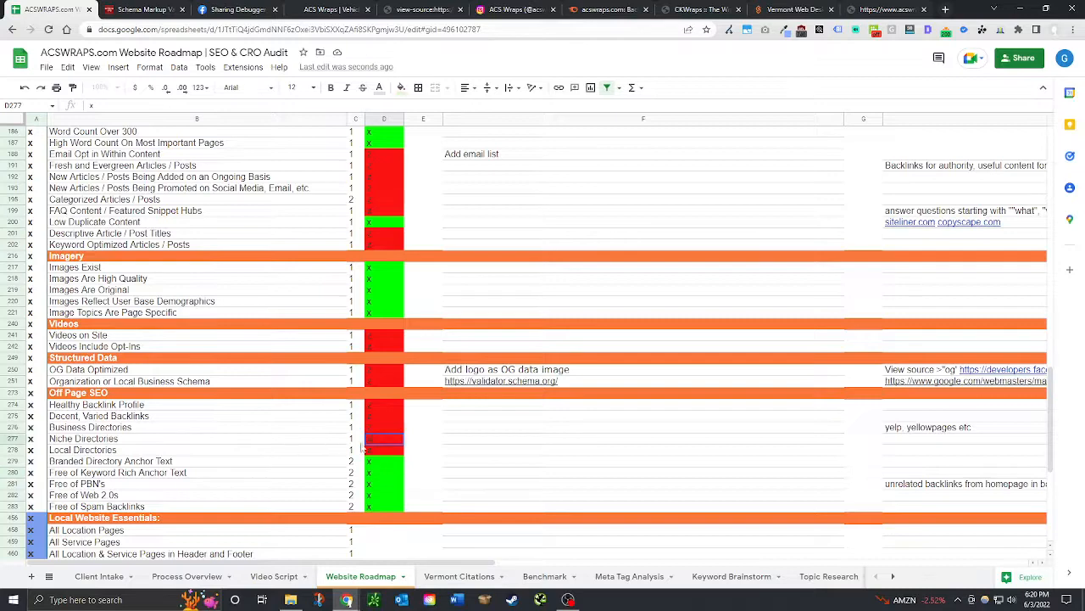
left_click(420, 443)
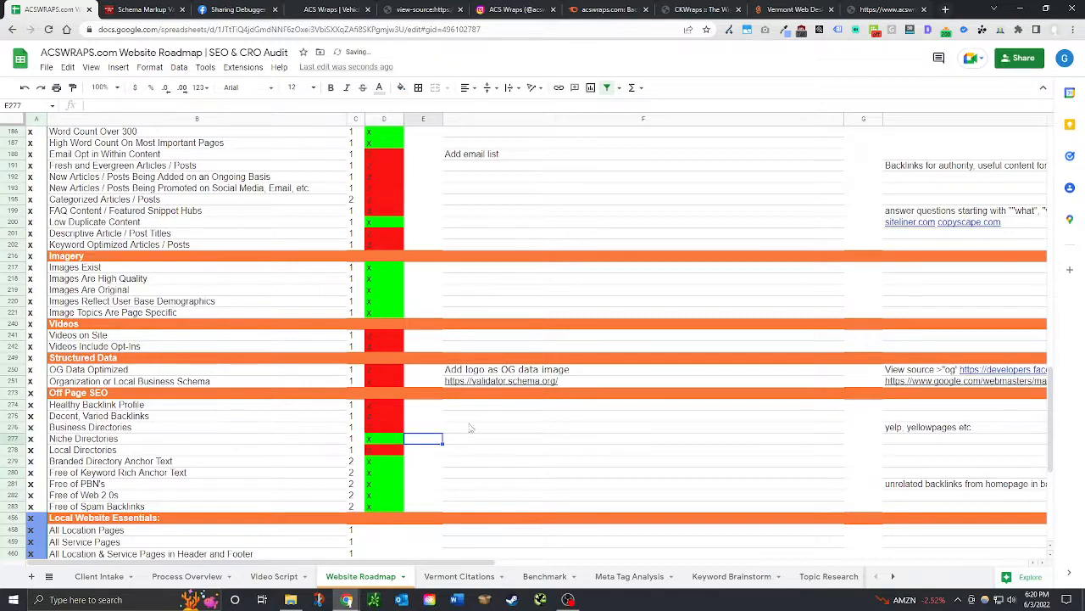
scroll(399, 483, "down", 3)
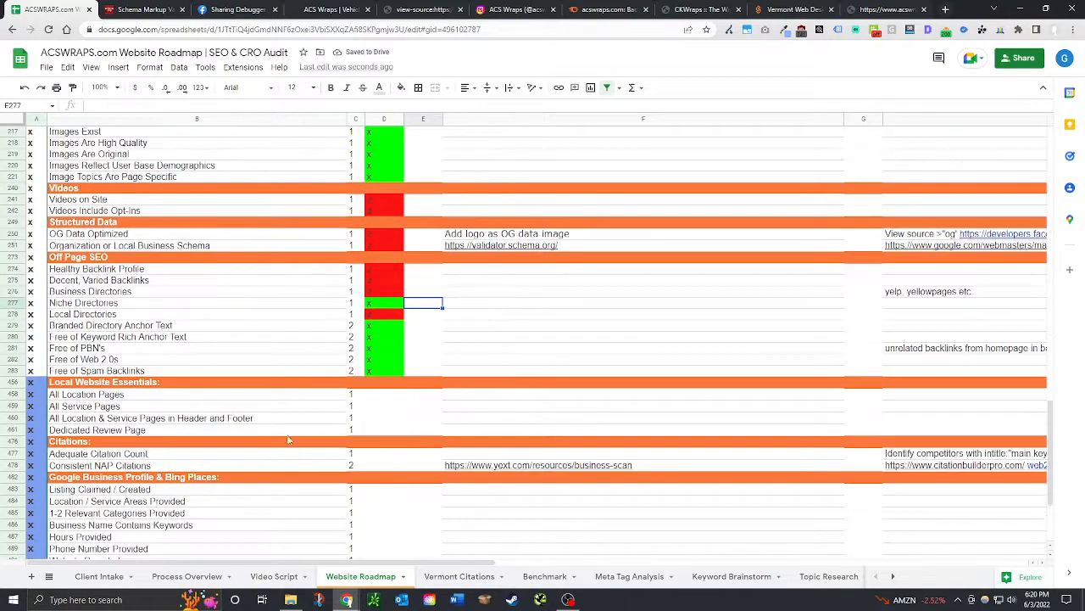
Under Local Website Essentials in the roadmap sheet, mark All Location Pages and All Service Pages with "x".
left_click(389, 396)
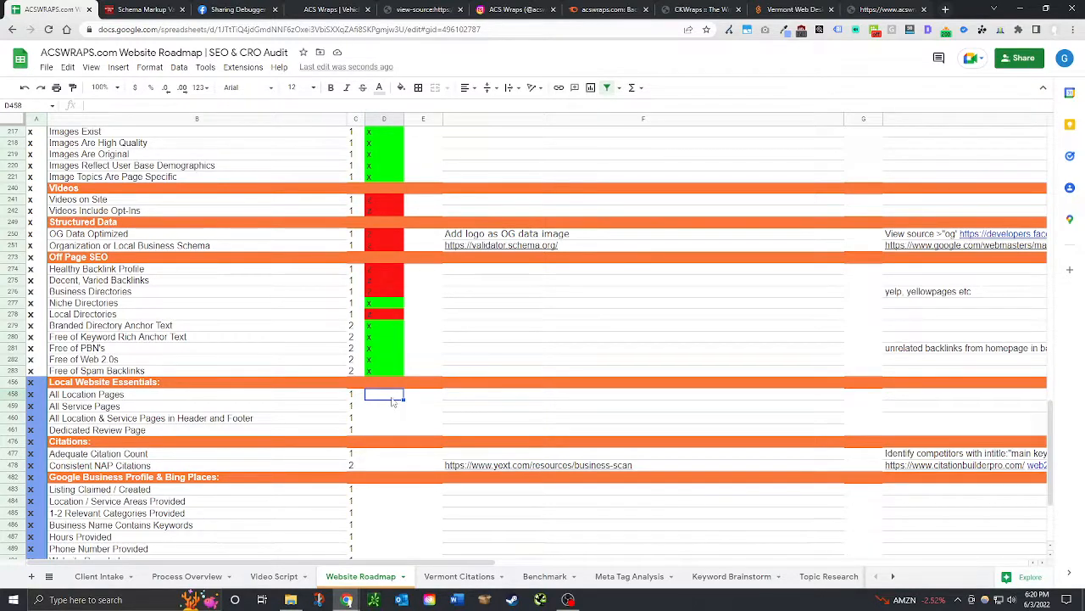
type("x")
key("Return")
type("x")
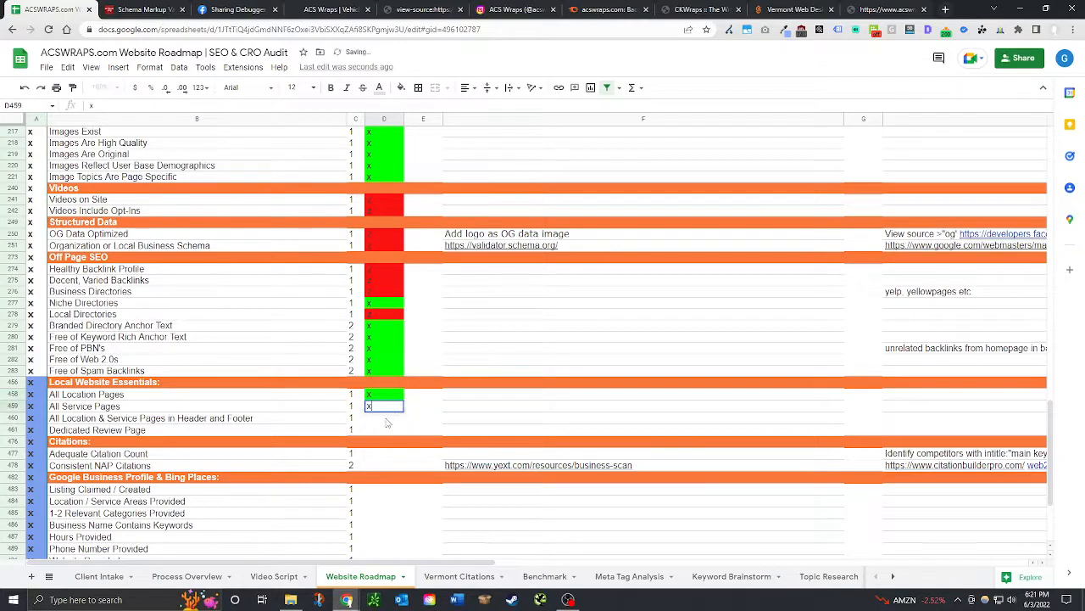
Change the marks for All Location Pages and All Service Pages to "z".
left_click(392, 396)
type("z")
left_click(391, 406)
type("z")
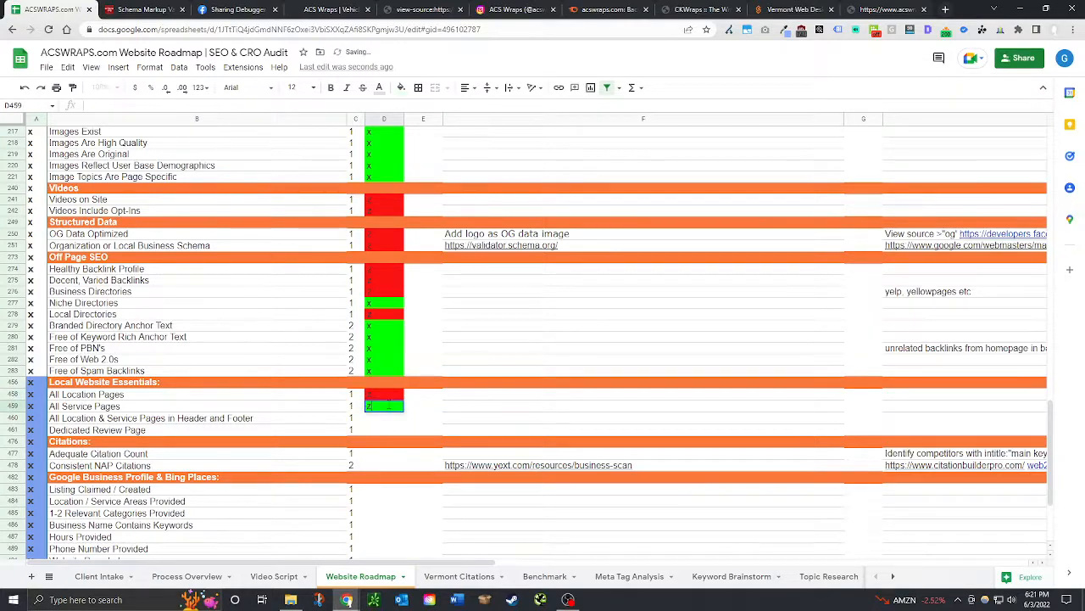
key("Return")
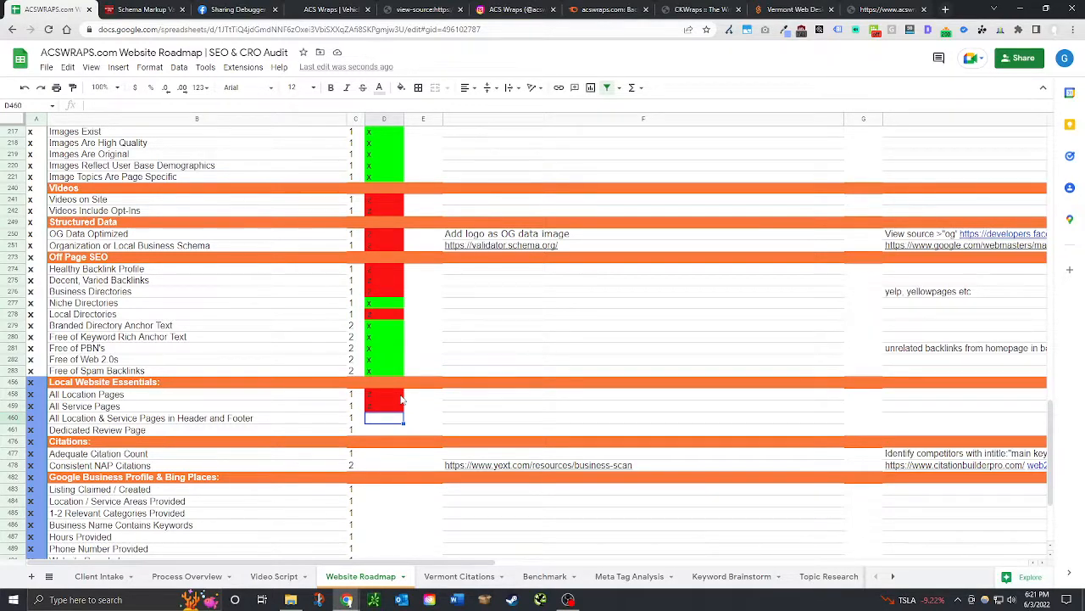
Search Google for "milton vt" in a new browser tab and open the town in Google Maps.
left_click(946, 9)
type("milton vt")
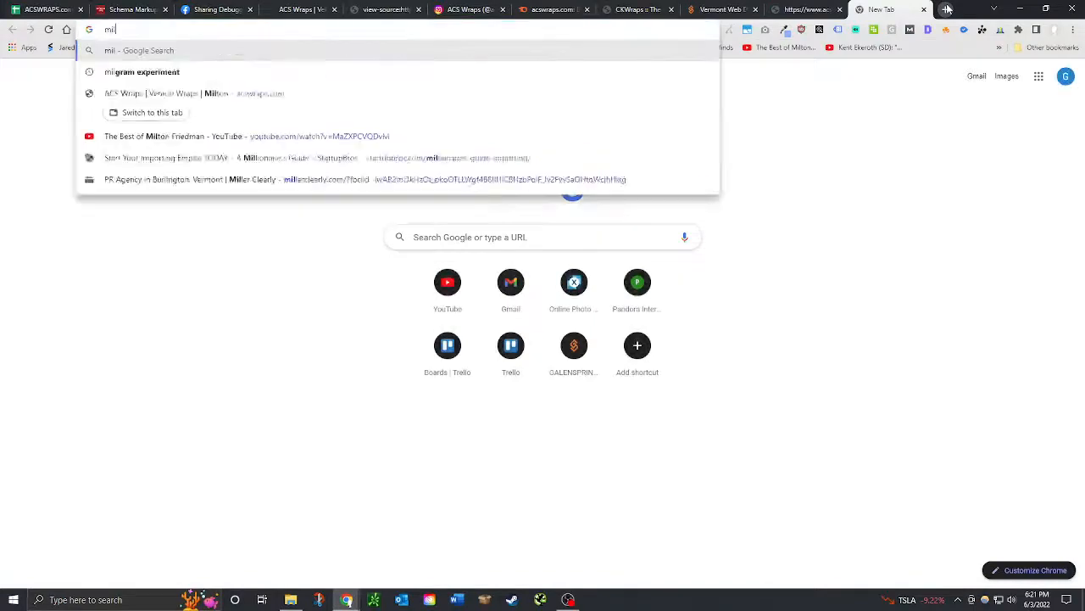
key("Return")
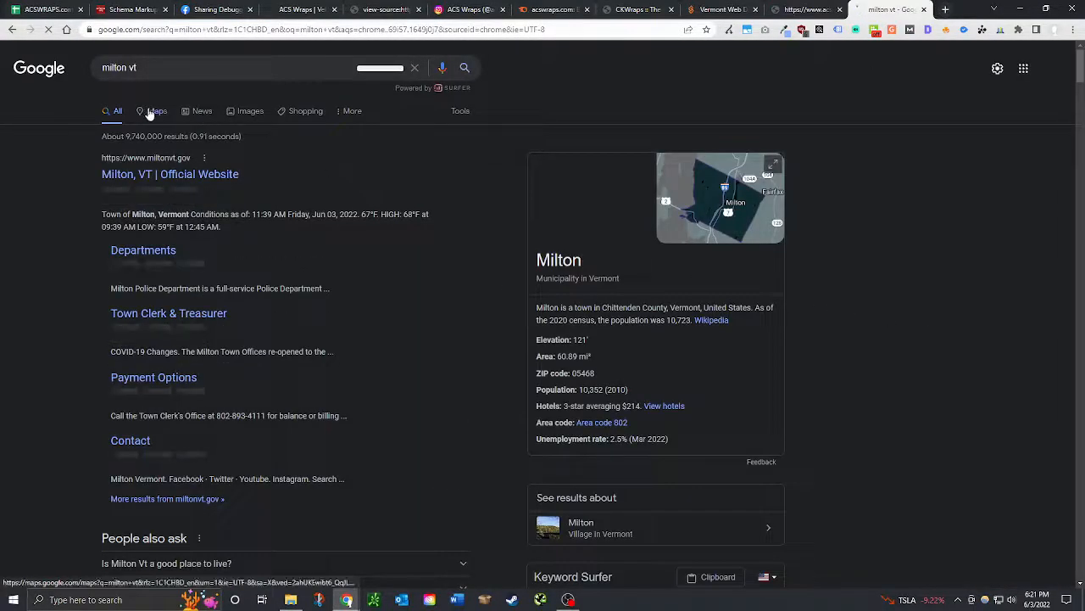
left_click(155, 111)
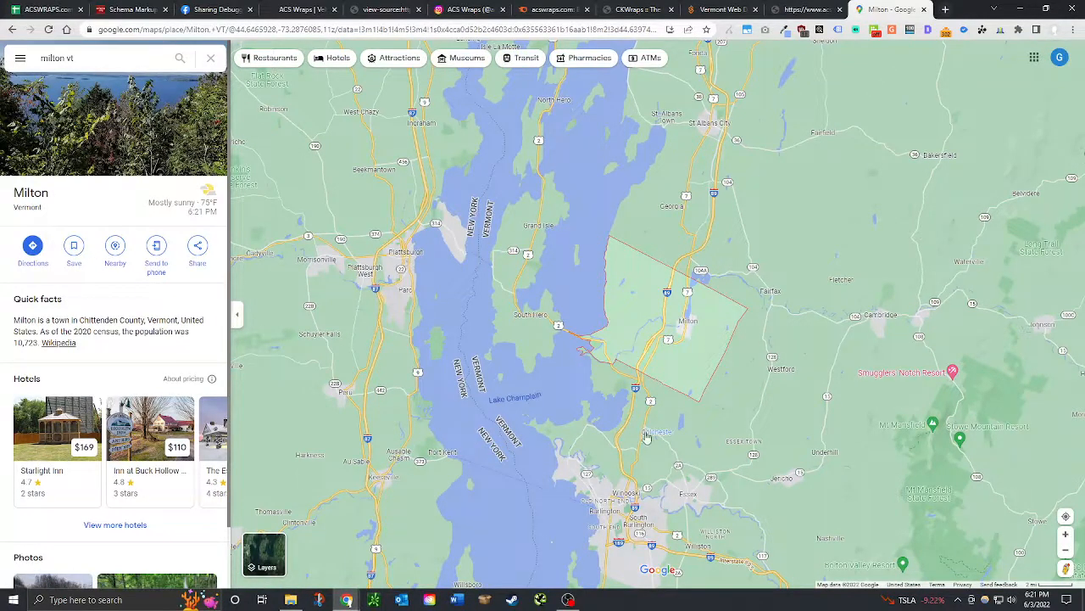
Examine the towns surrounding Milton, Vermont on the map as possible location pages.
mouse_move(652, 436)
mouse_move(772, 297)
left_click_drag(715, 413, 696, 333)
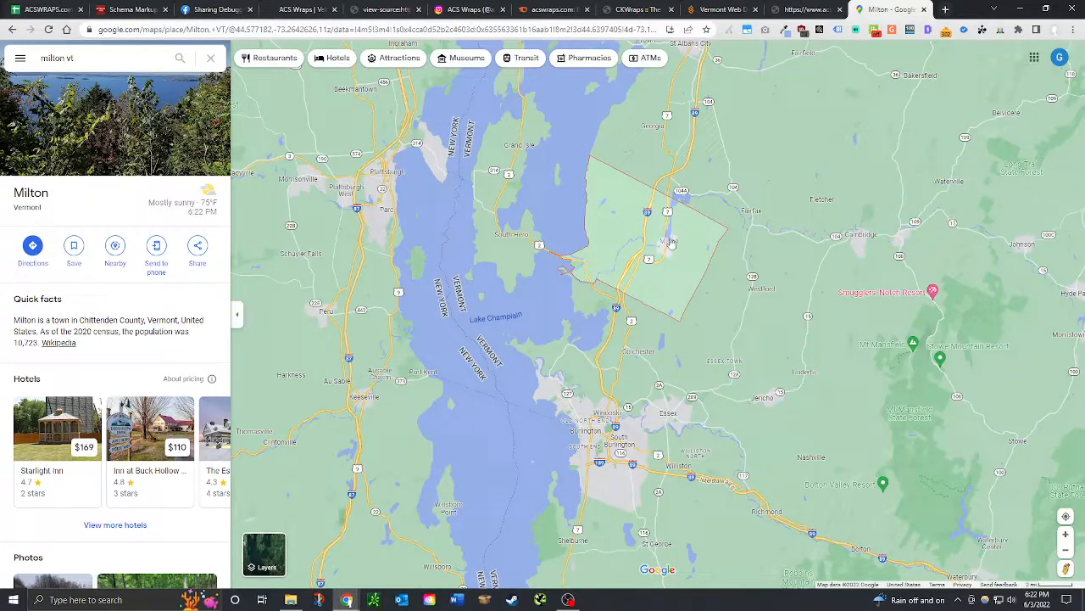
mouse_move(669, 244)
mouse_move(750, 212)
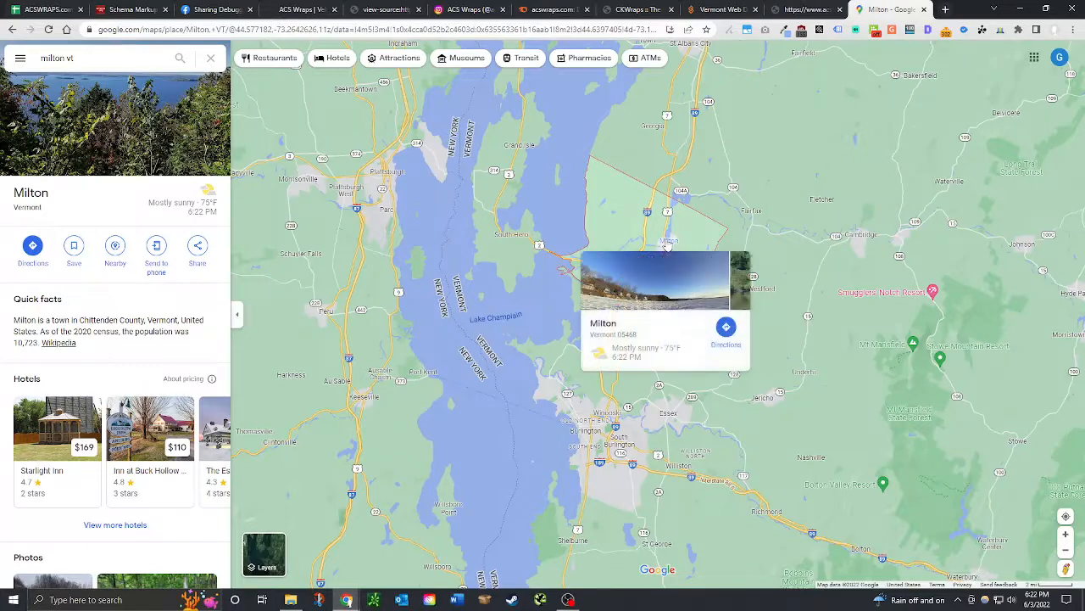
scroll(668, 282, "down", 2)
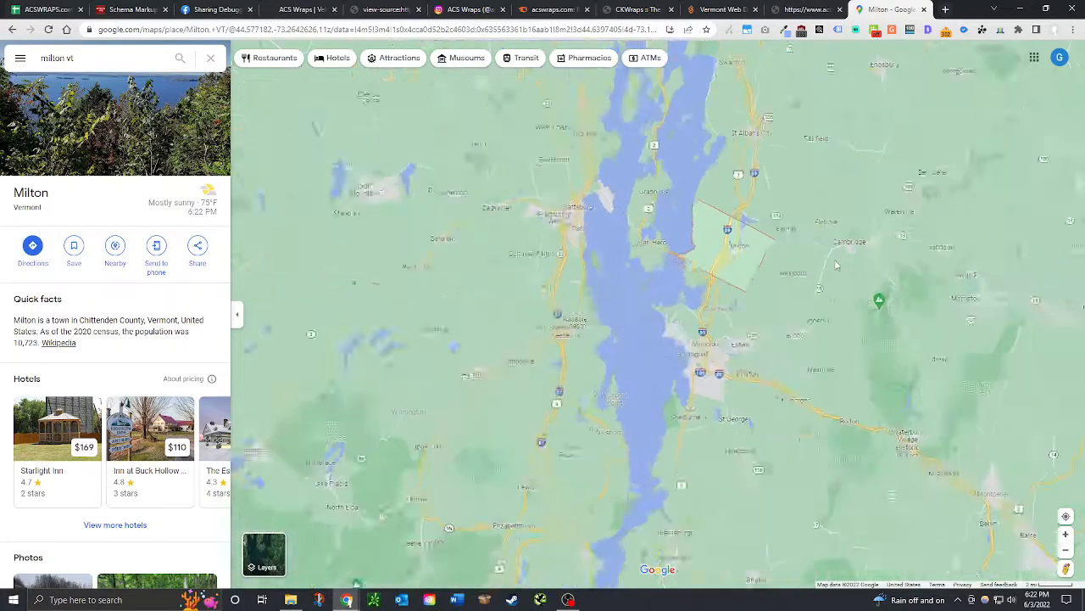
scroll(668, 283, "down", 1)
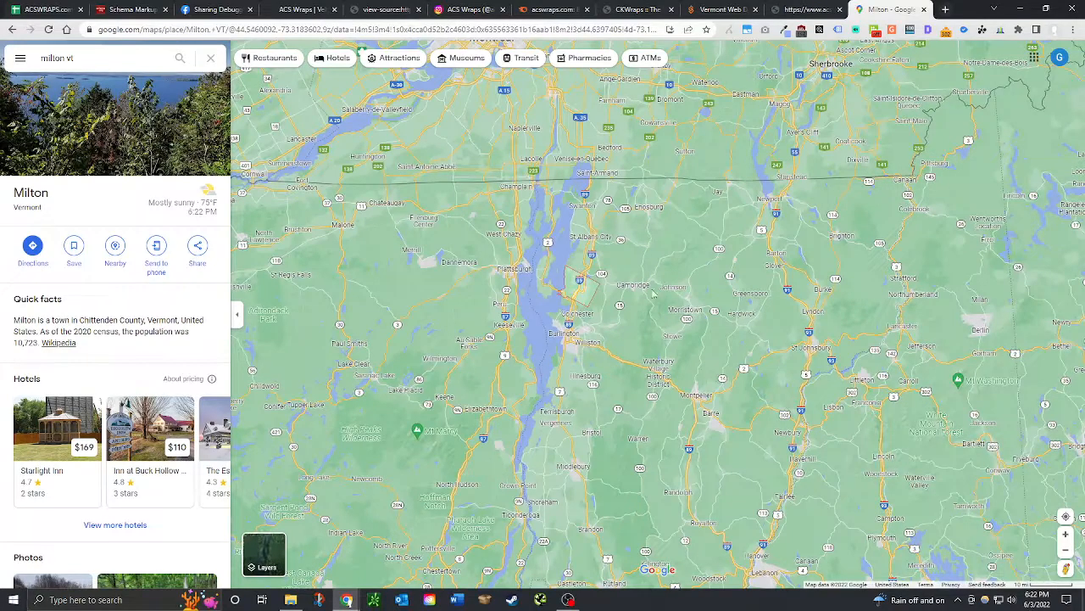
scroll(629, 276, "up", 3)
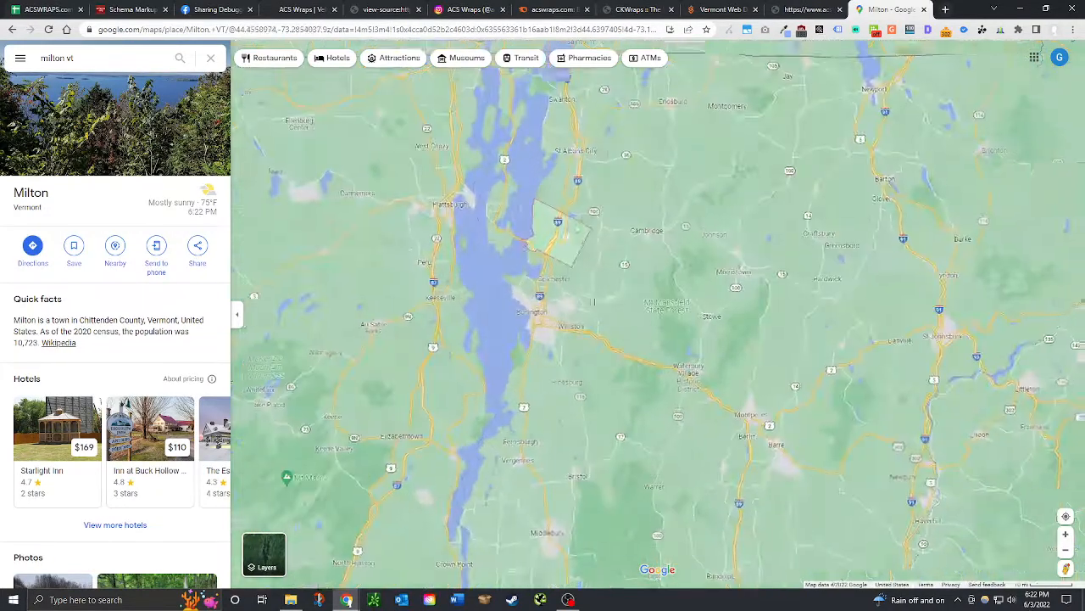
scroll(592, 302, "up", 2)
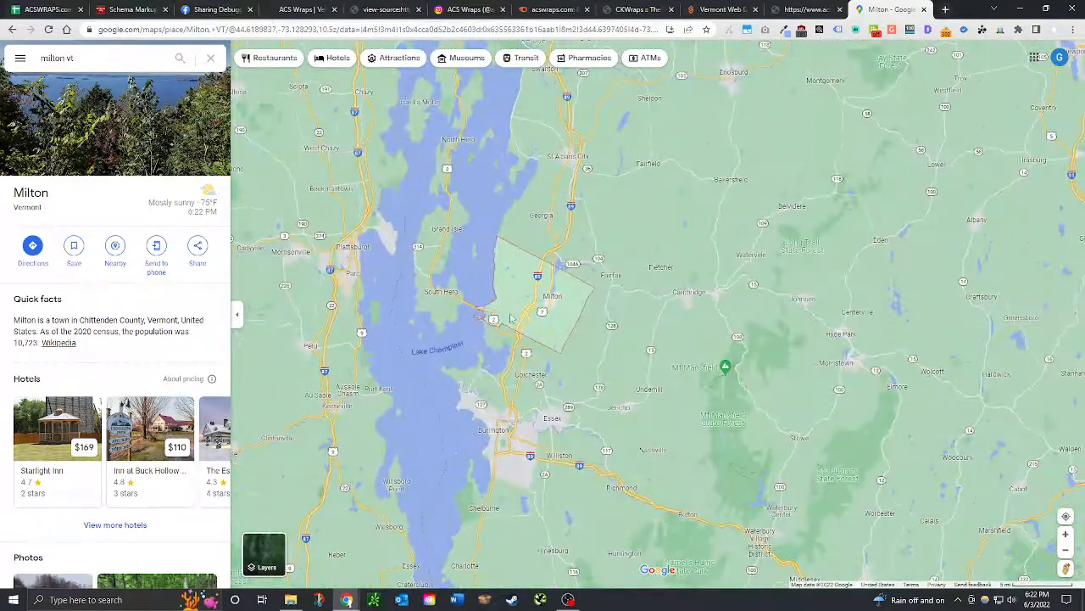
left_click_drag(573, 273, 559, 227)
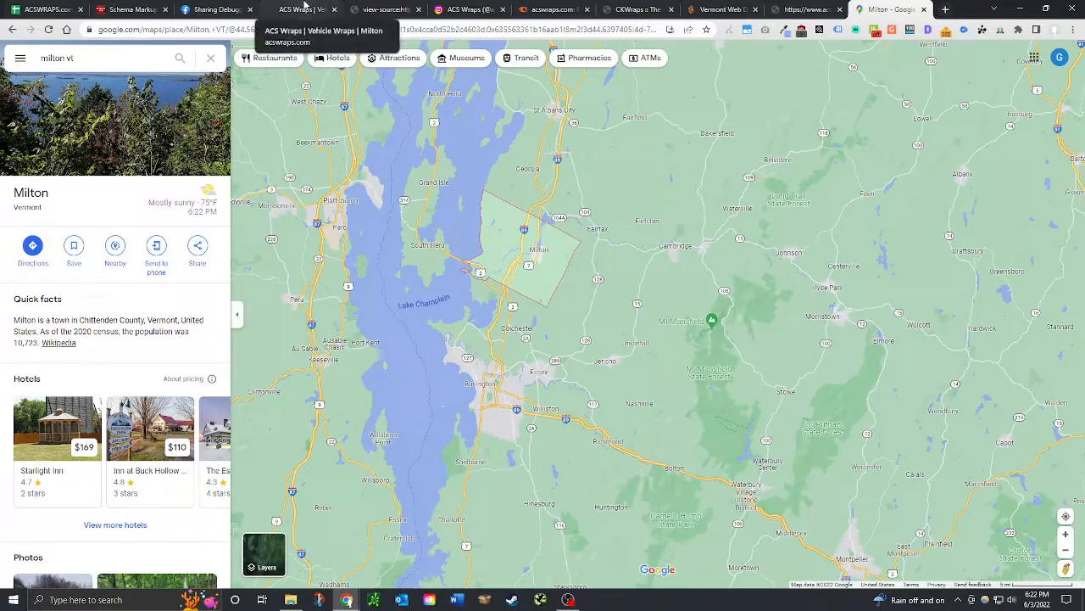
Return to the roadmap's All Service Pages row, and review the wrap and chrome delete service sections on the acswraps.com homepage.
left_click(46, 9)
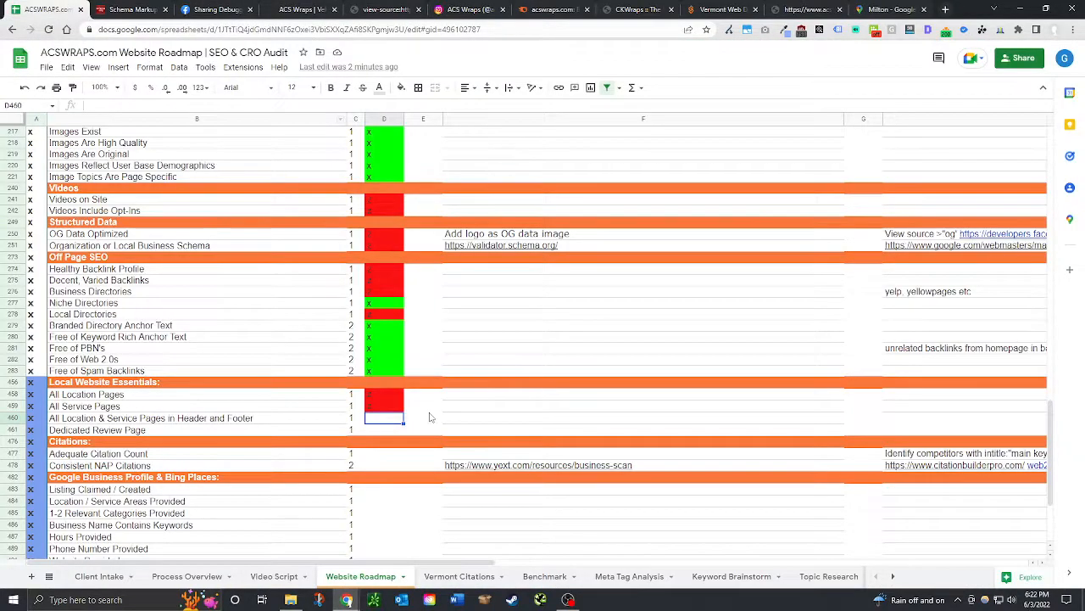
left_click(388, 410)
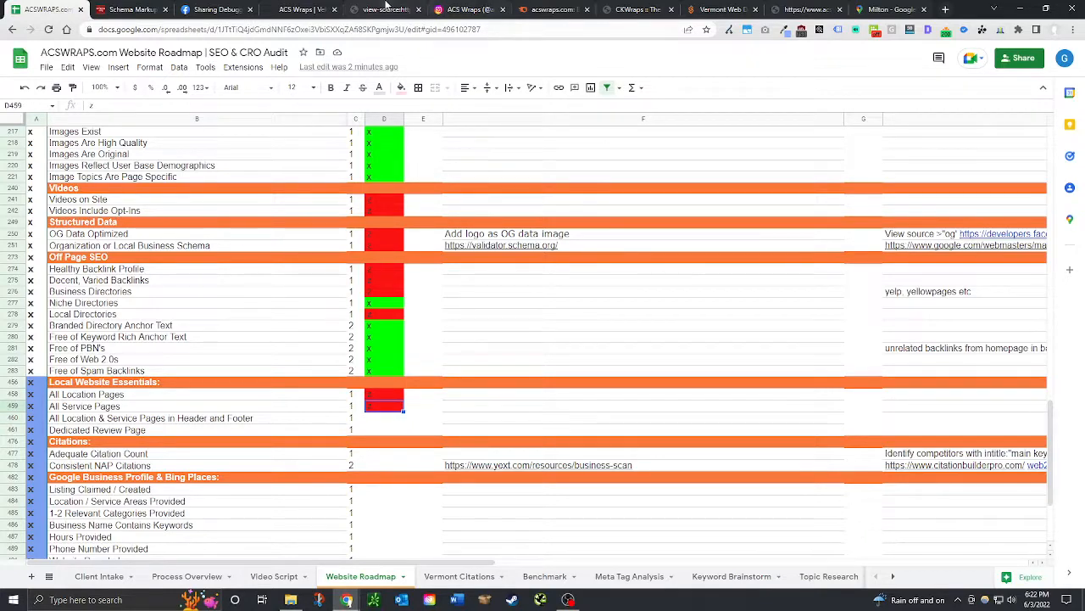
left_click(286, 9)
scroll(572, 238, "down", 10)
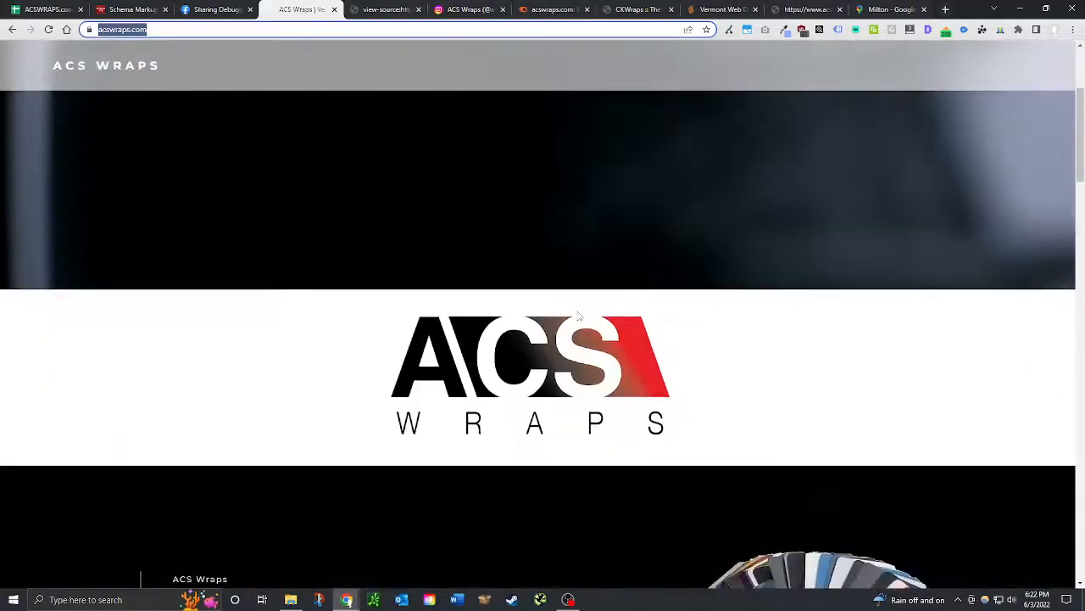
scroll(509, 313, "down", 3)
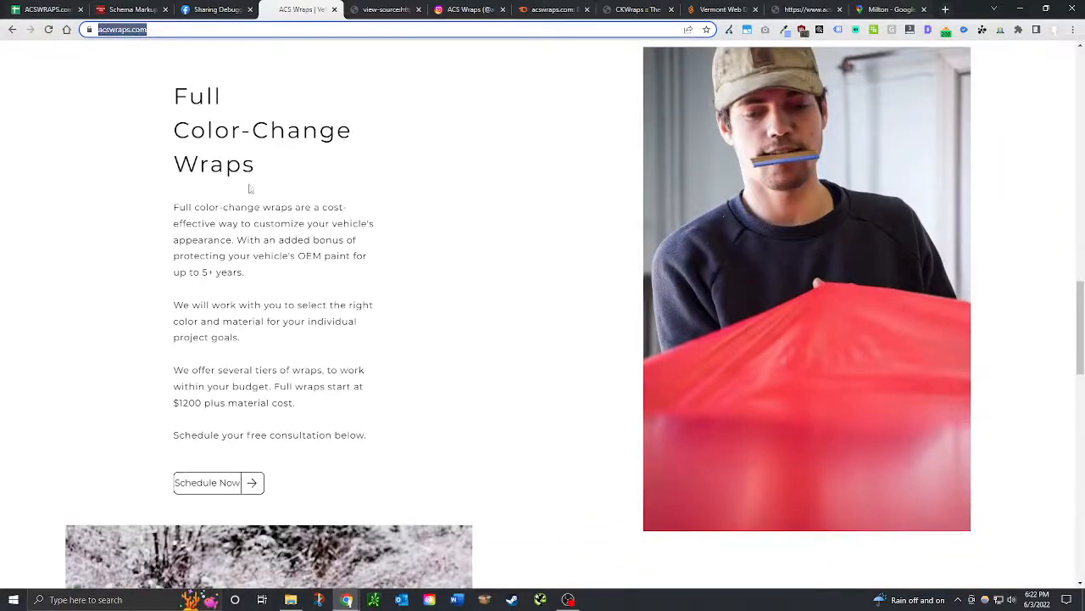
scroll(247, 187, "down", 7)
scroll(518, 358, "down", 8)
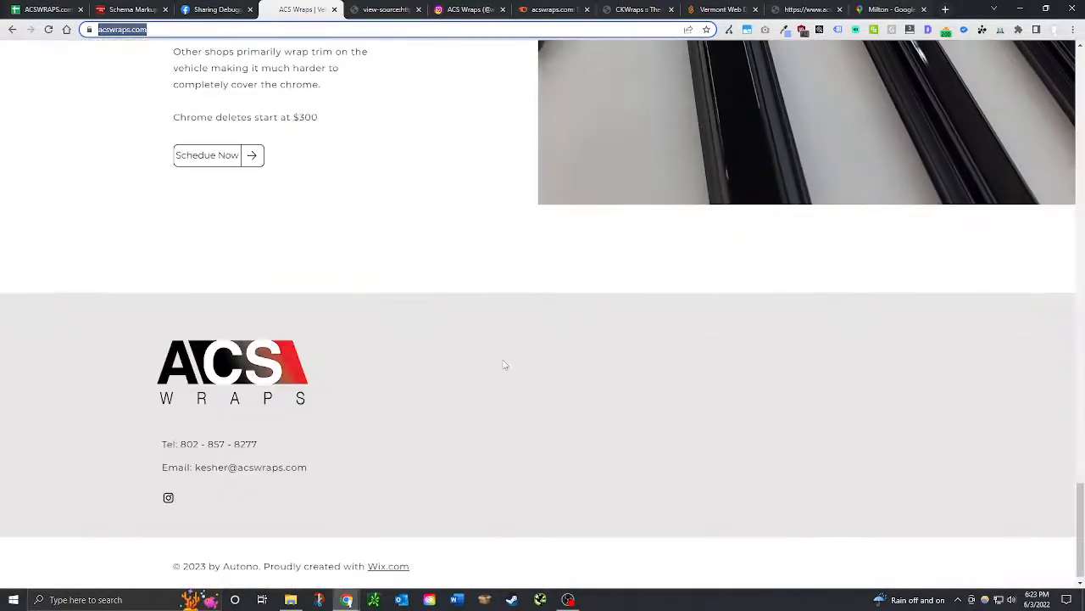
scroll(504, 365, "up", 3)
scroll(504, 365, "up", 4)
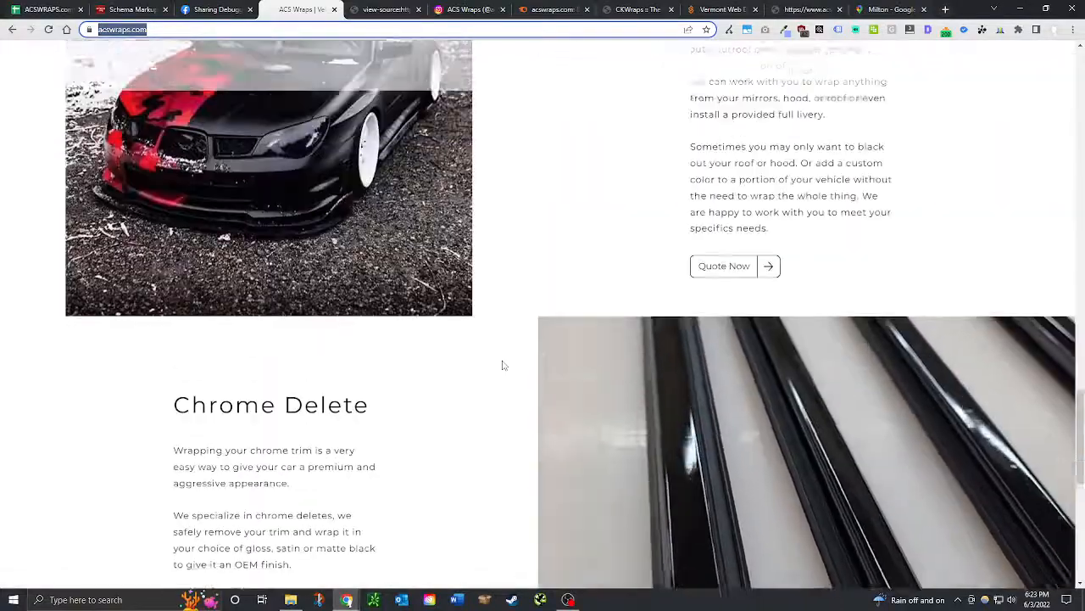
scroll(504, 364, "up", 1)
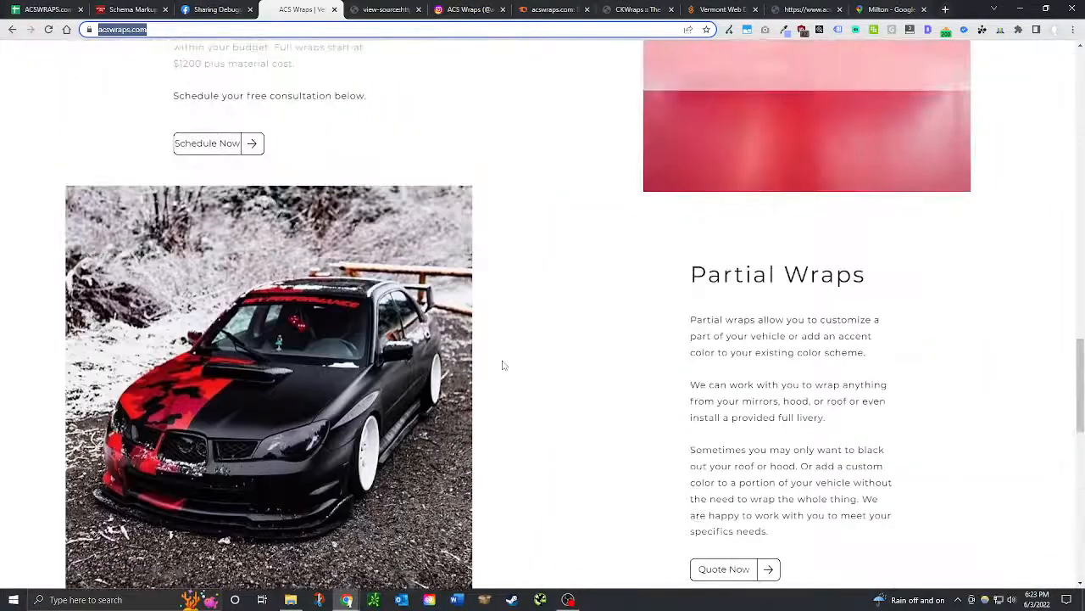
scroll(503, 364, "down", 7)
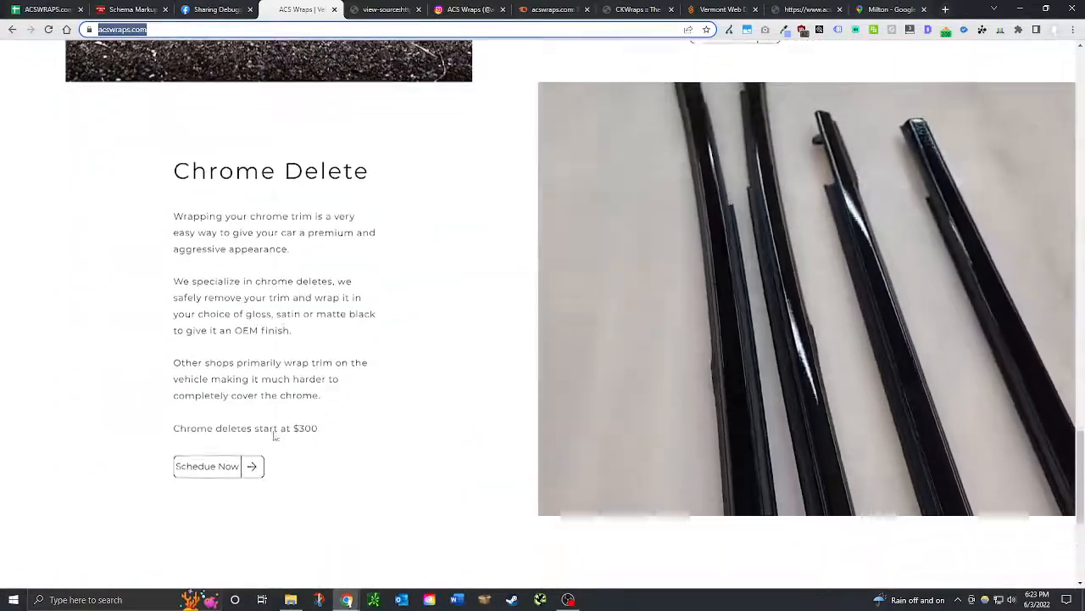
scroll(395, 364, "up", 10)
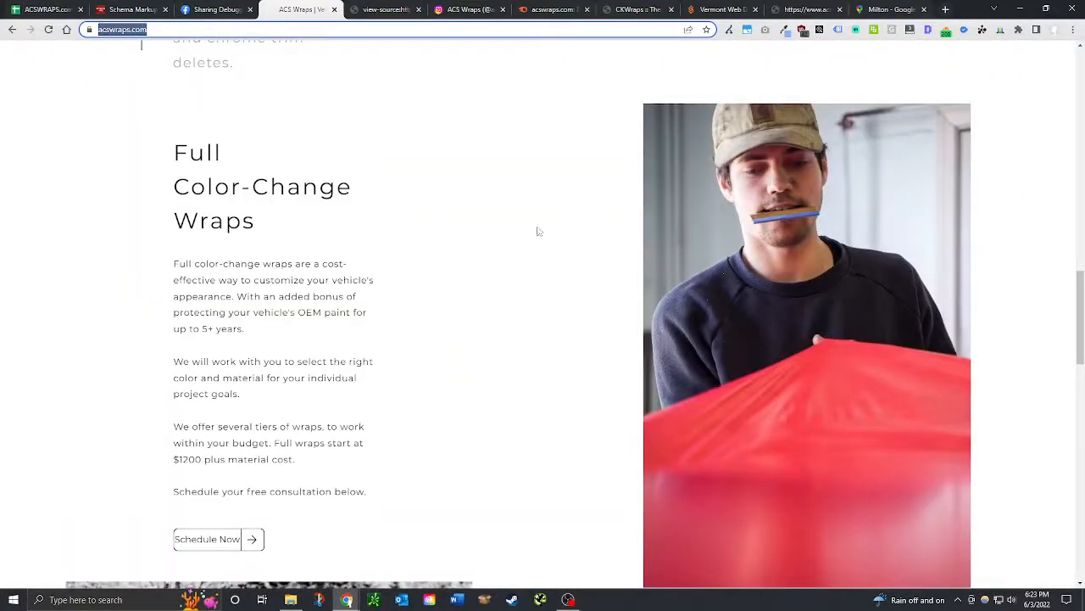
scroll(402, 315, "down", 7)
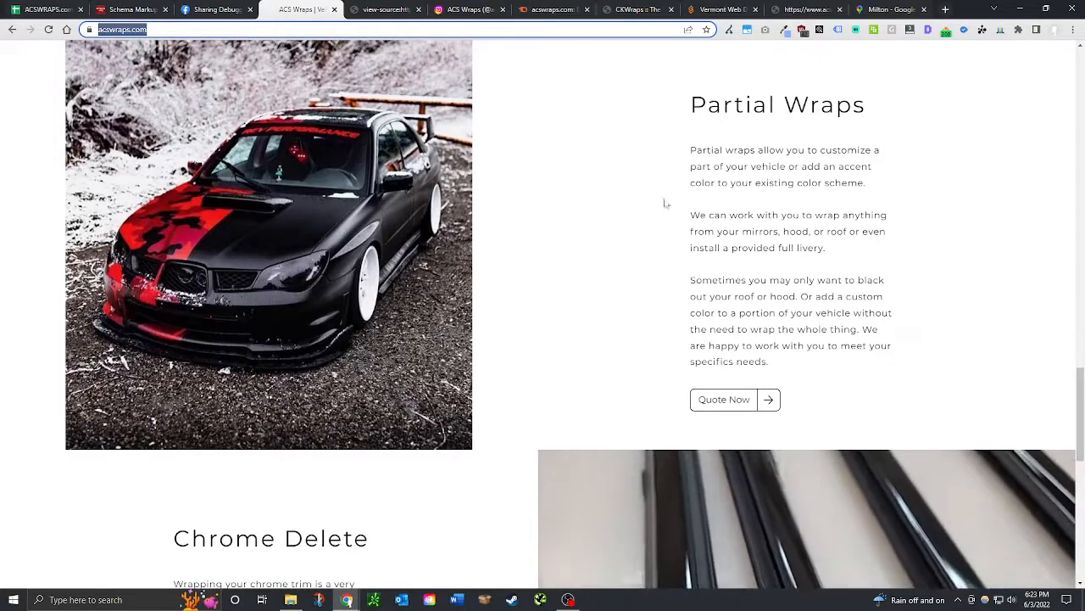
scroll(684, 260, "down", 2)
scroll(785, 243, "up", 2)
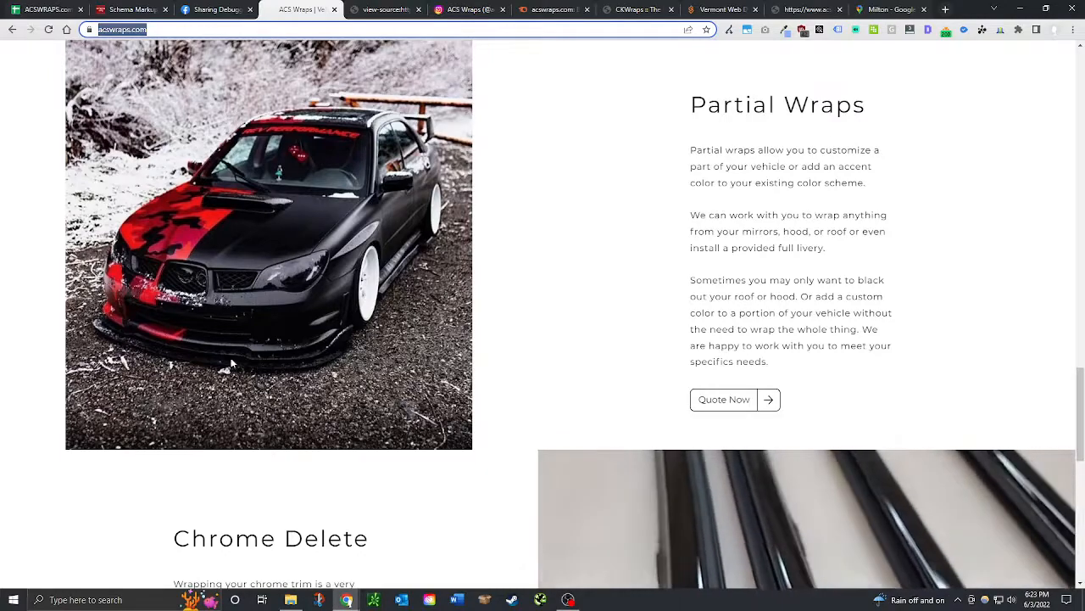
scroll(777, 231, "down", 1)
scroll(603, 259, "up", 4)
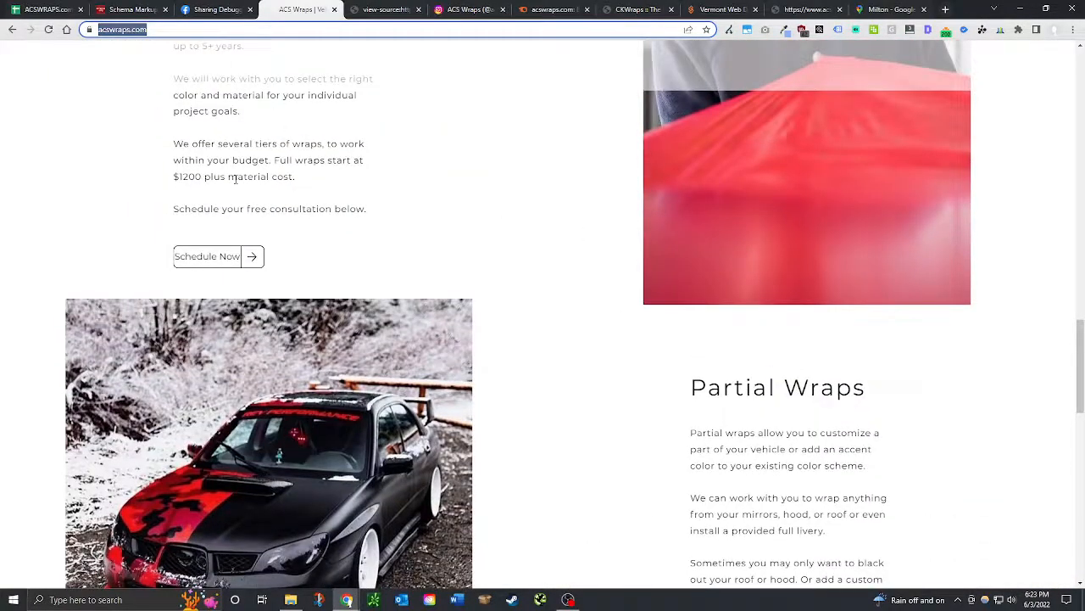
scroll(467, 342, "up", 1)
scroll(615, 364, "down", 4)
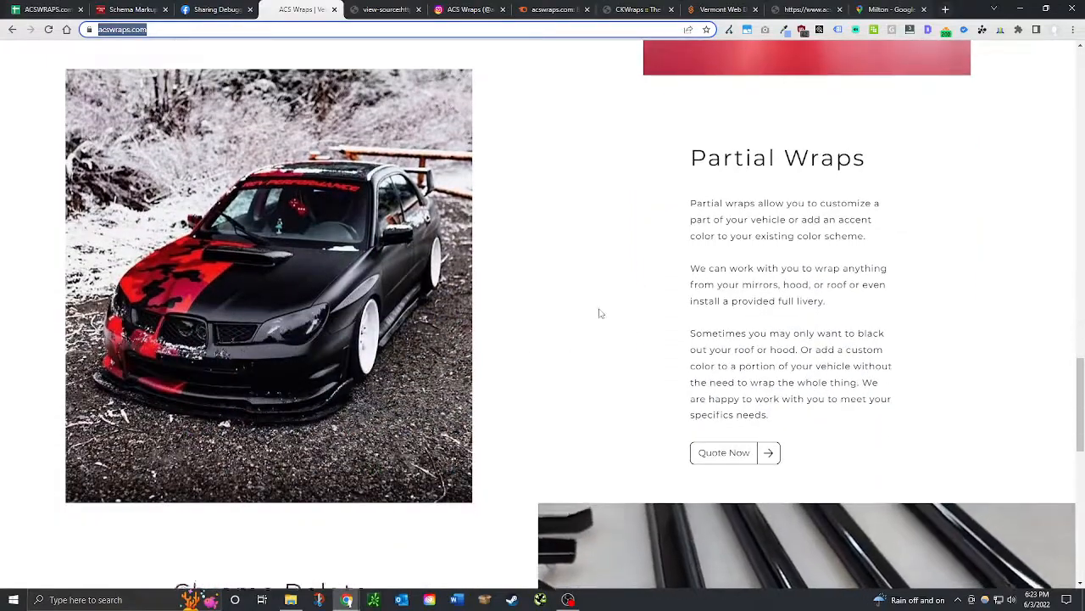
scroll(346, 461, "down", 5)
scroll(375, 233, "up", 5)
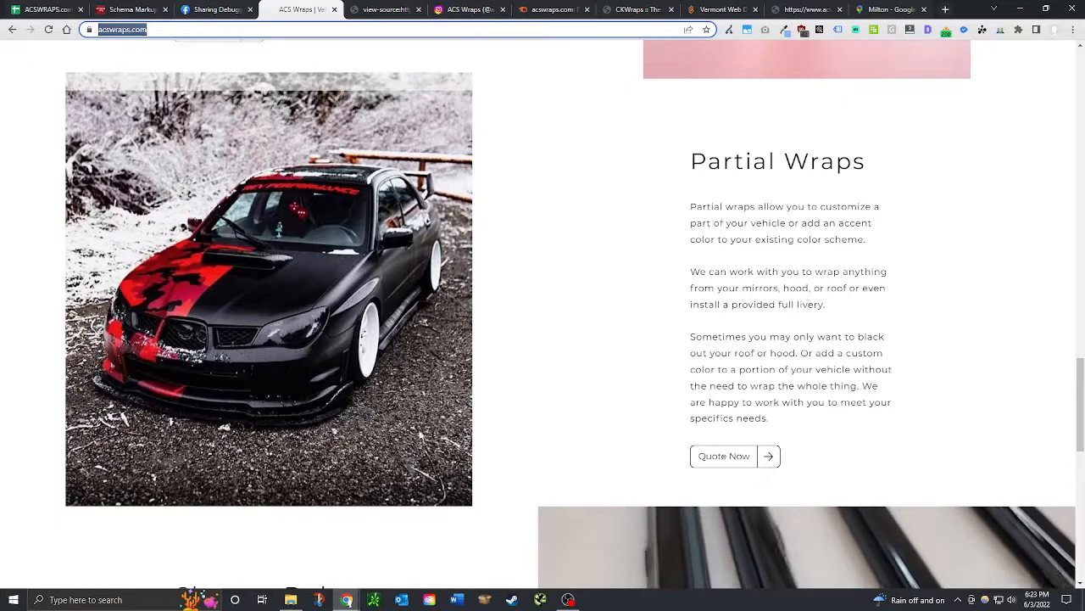
scroll(383, 212, "up", 3)
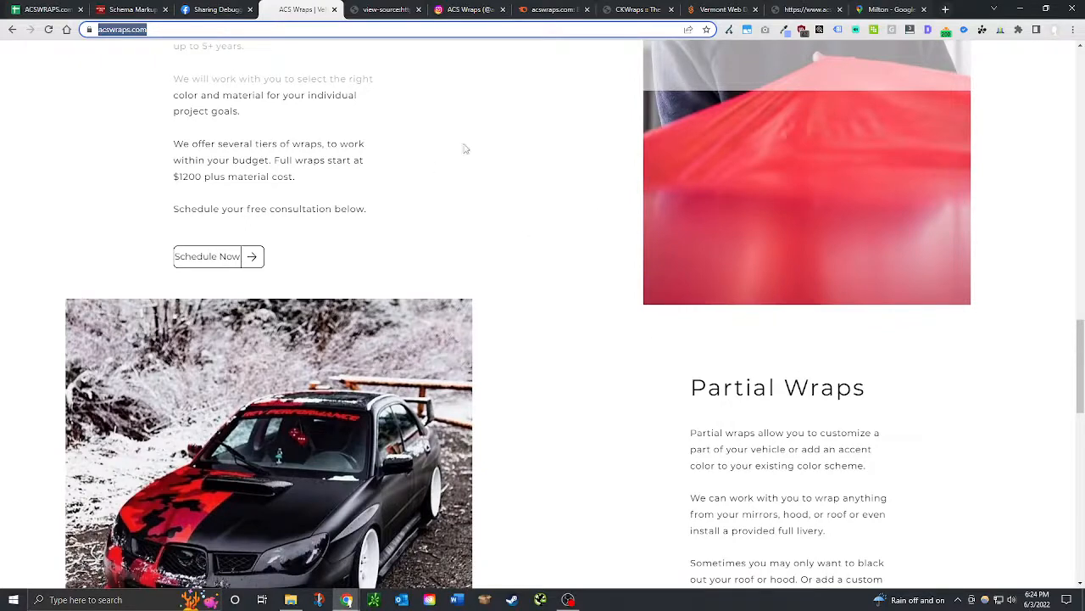
Close the schema validator page and mark All Location & Service Pages in Header and Footer with "z" in the roadmap sheet.
left_click(153, 8)
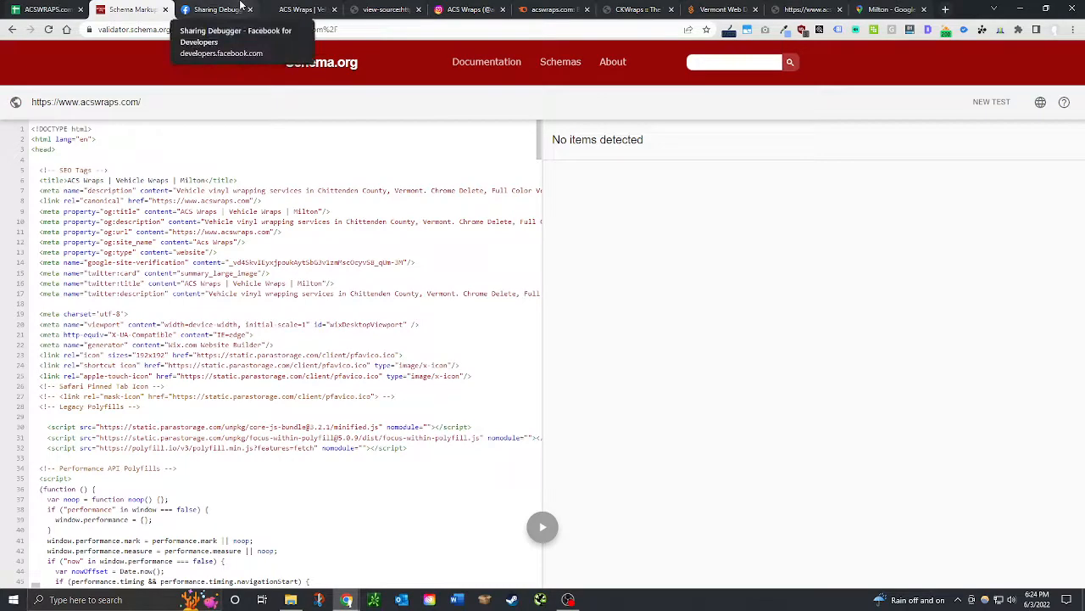
left_click(166, 9)
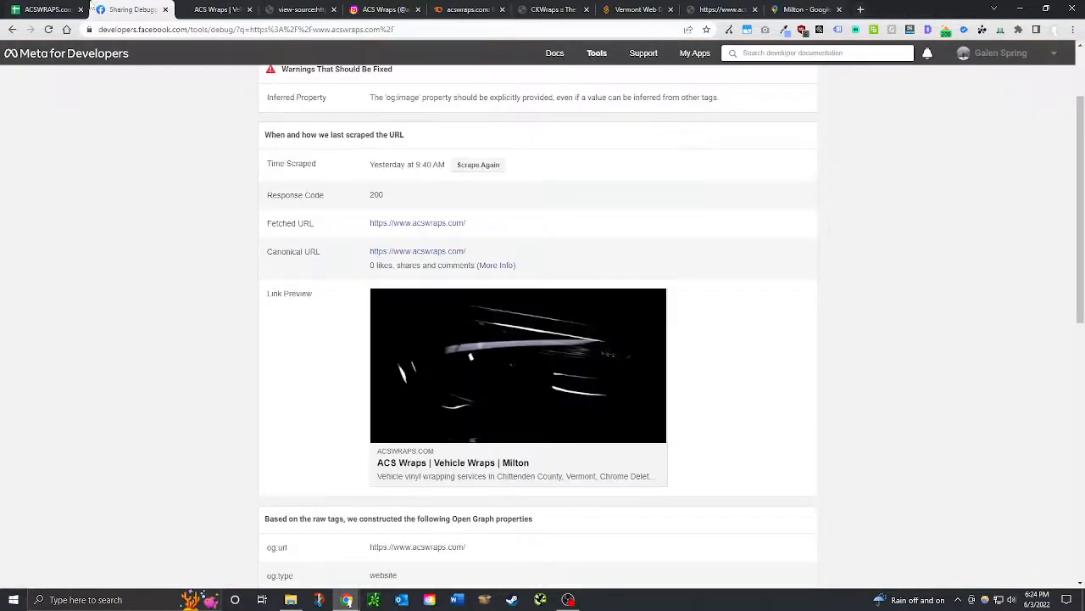
left_click(62, 6)
left_click(384, 419)
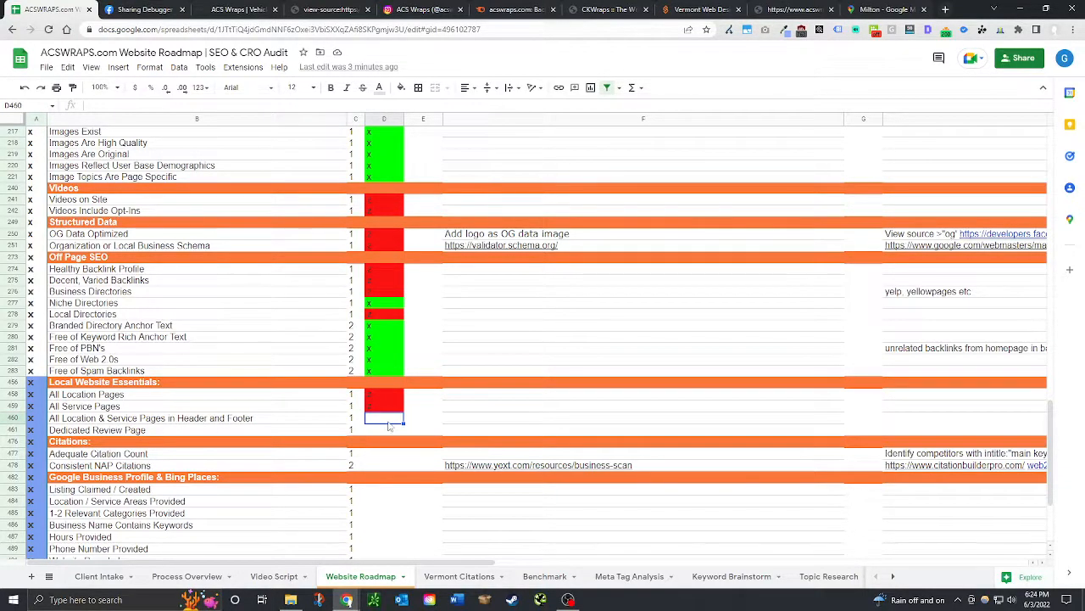
type("z")
key("Return")
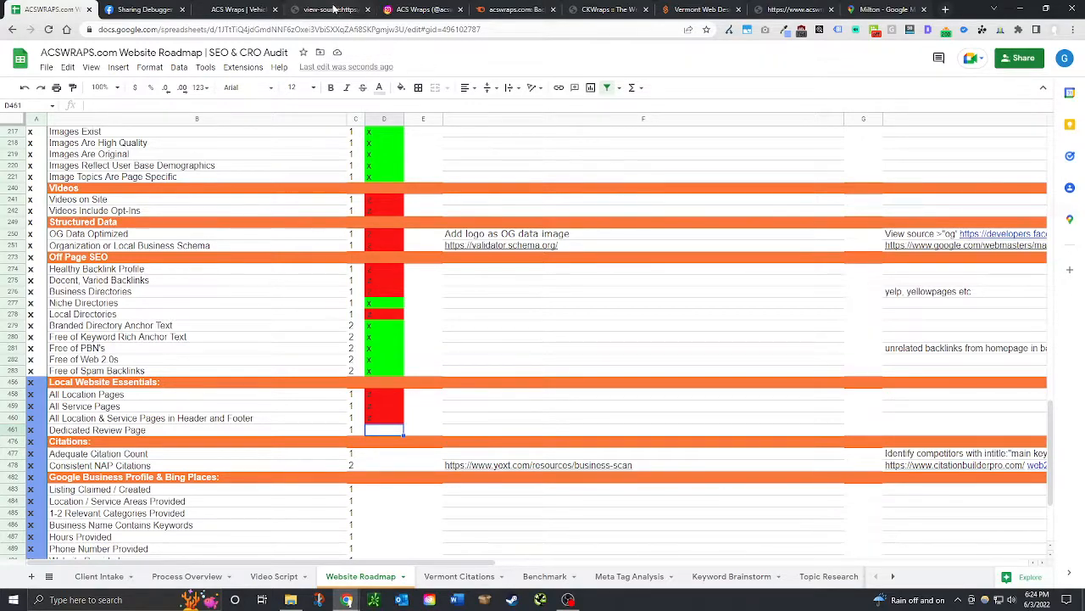
Examine the acswraps.com homepage from footer to header, including its intro and services sections, for a dedicated review page.
left_click(221, 7)
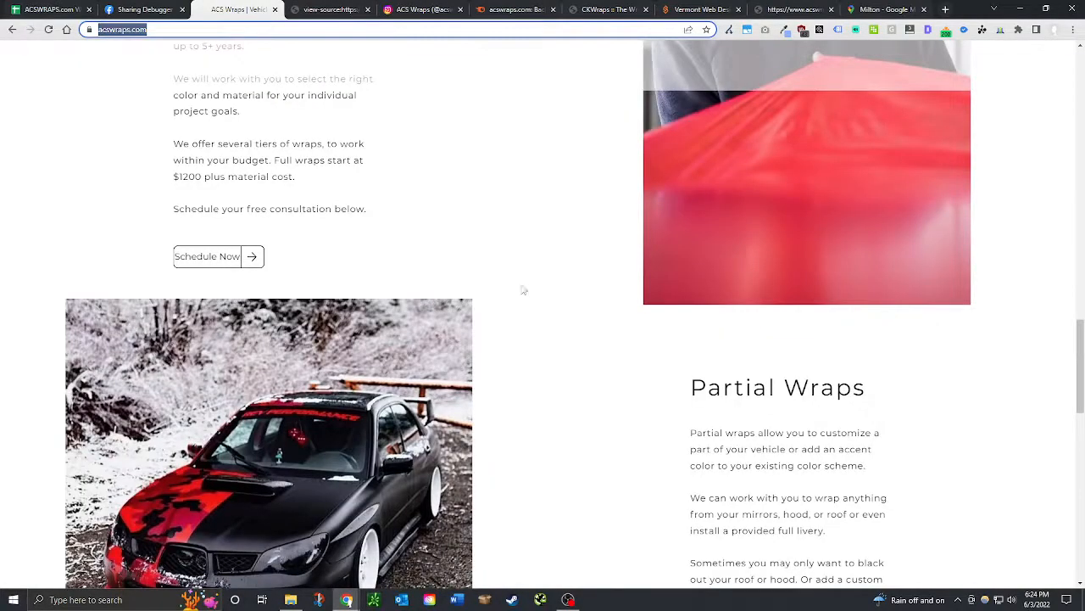
scroll(524, 290, "down", 15)
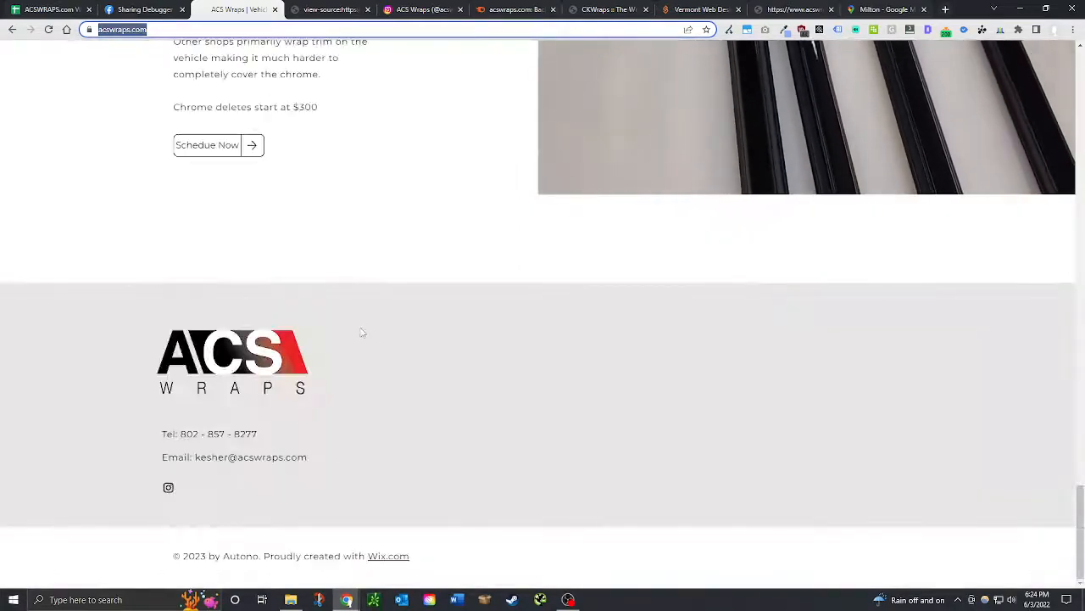
scroll(491, 421, "up", 5)
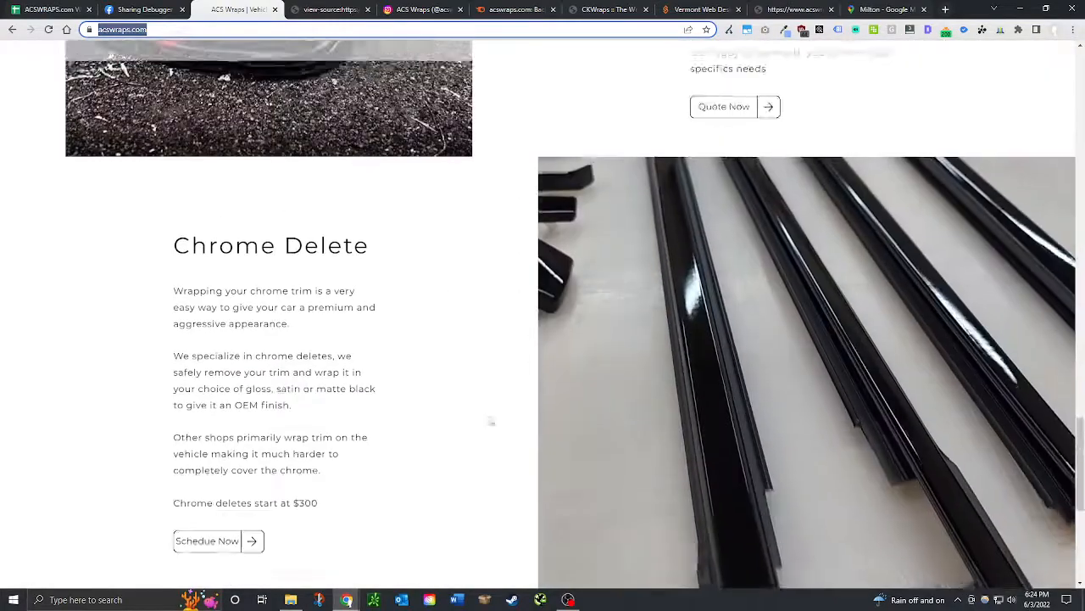
scroll(491, 422, "up", 15)
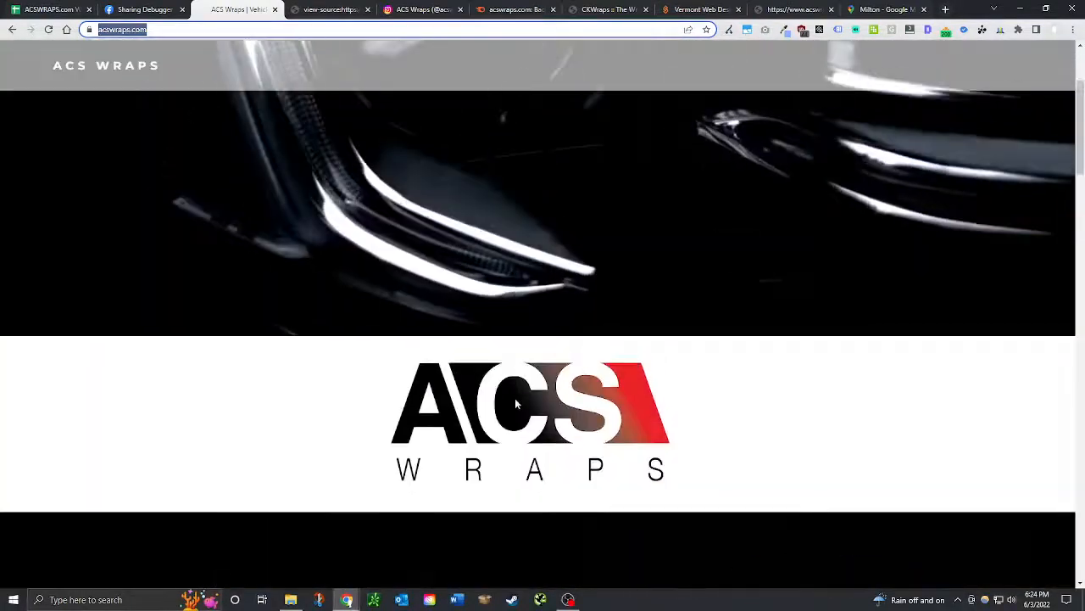
scroll(514, 404, "down", 8)
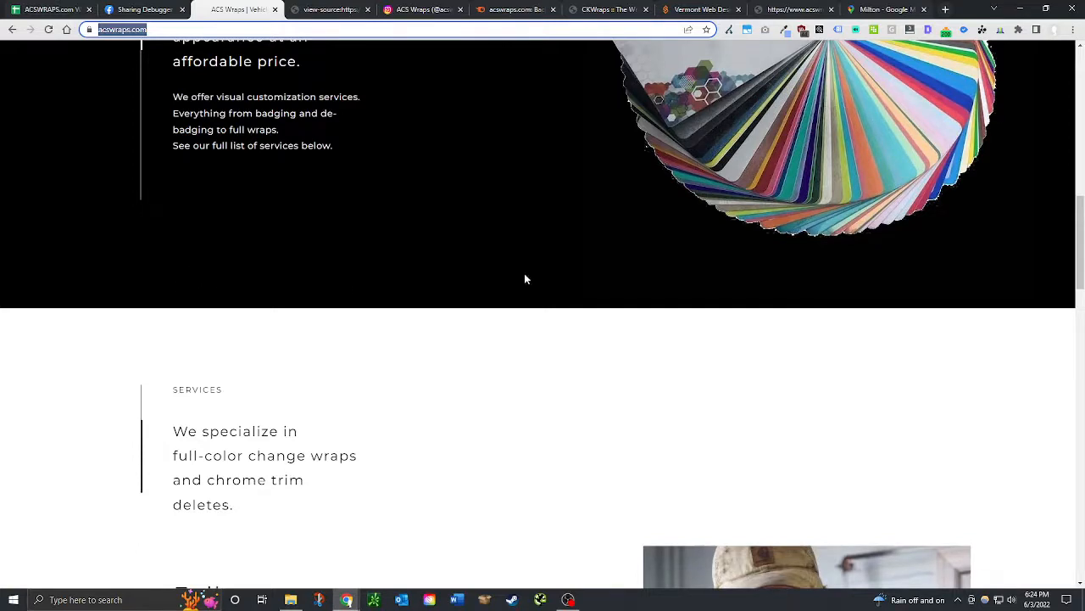
scroll(338, 369, "up", 2)
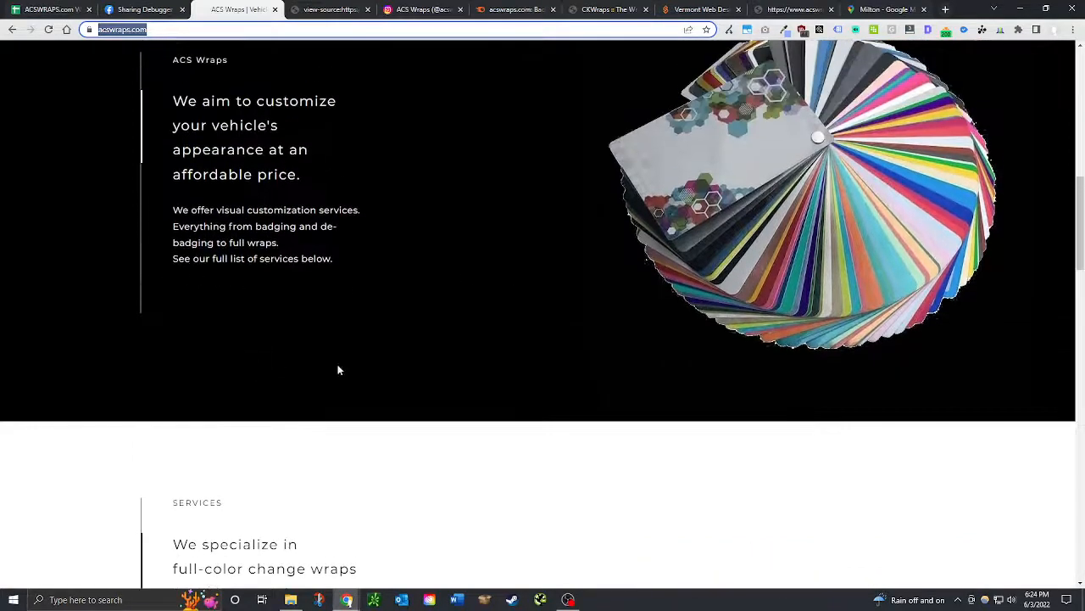
scroll(416, 432, "up", 2)
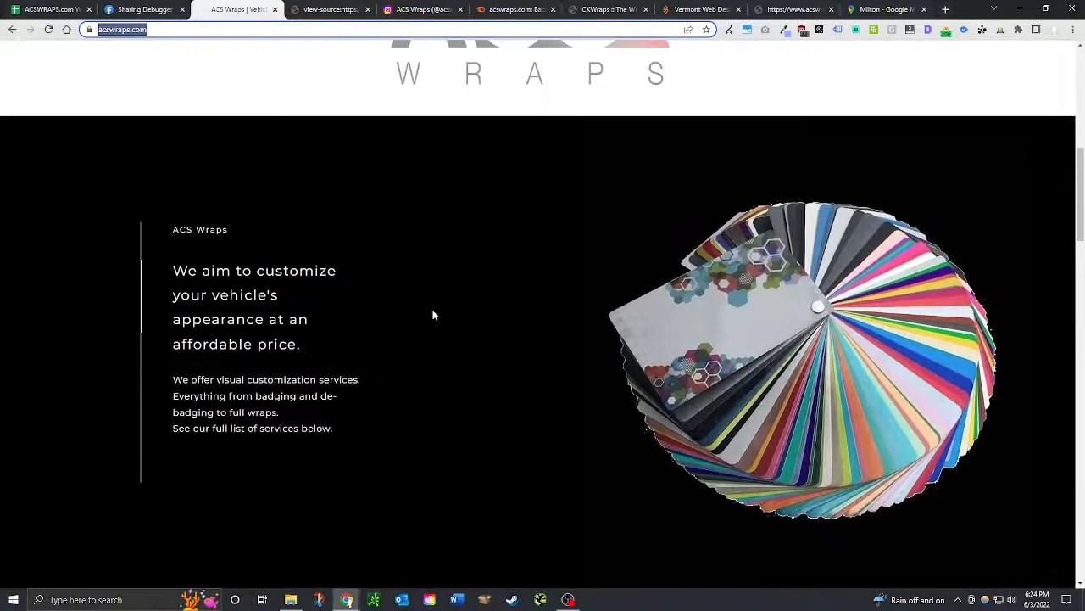
scroll(433, 316, "down", 3)
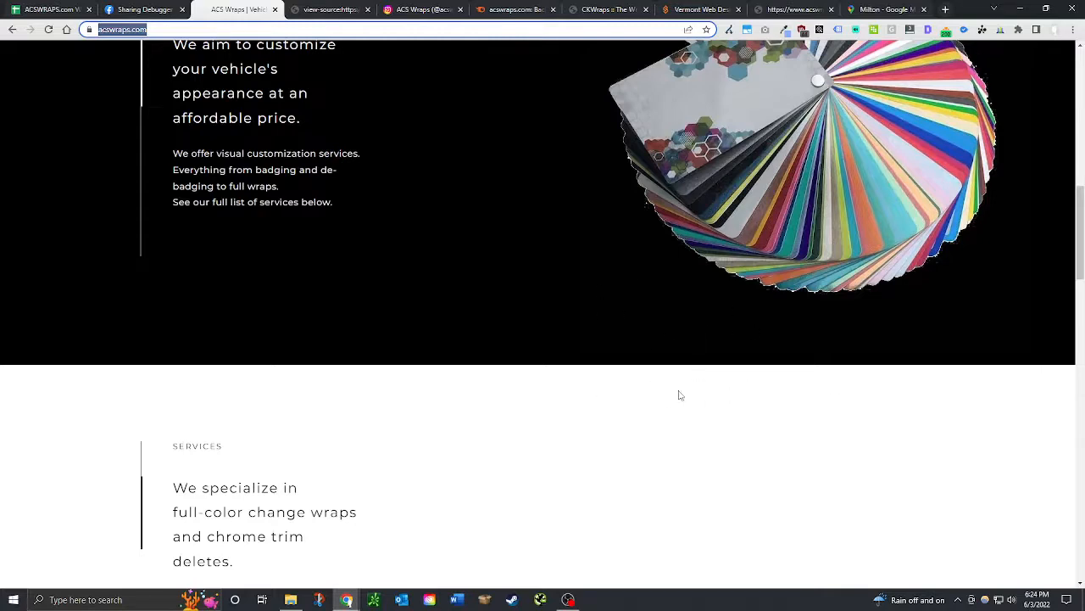
scroll(641, 276, "down", 2)
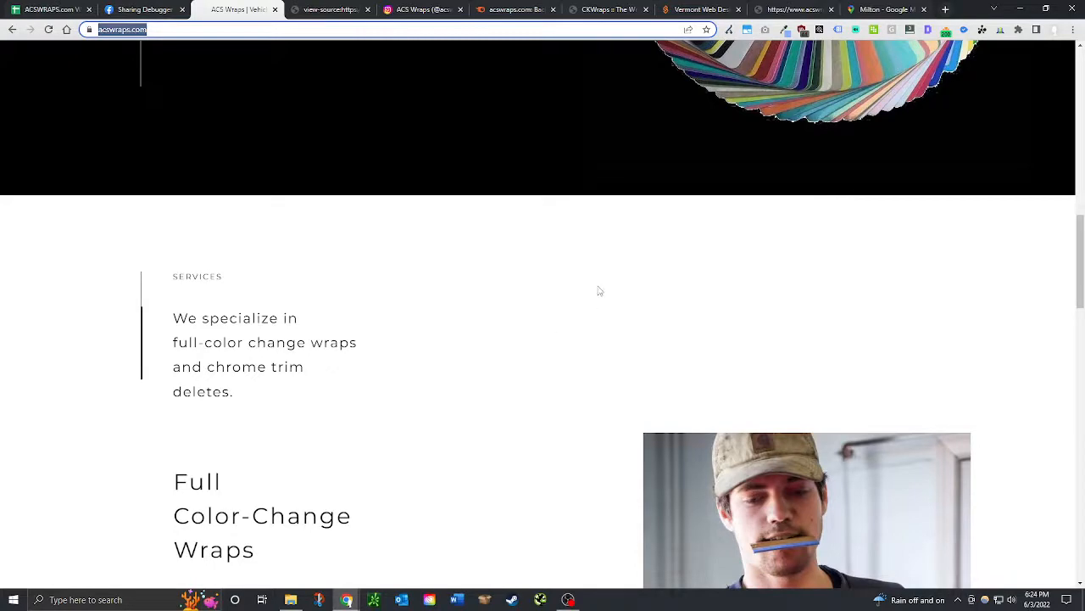
scroll(536, 288, "down", 2)
scroll(356, 327, "up", 3)
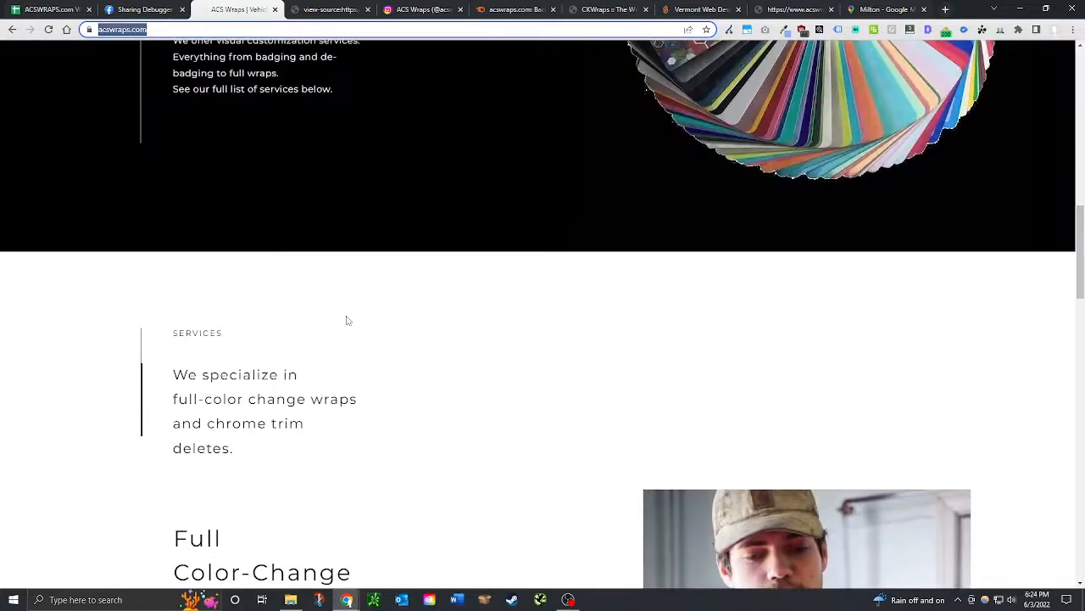
scroll(642, 306, "up", 2)
scroll(577, 356, "up", 5)
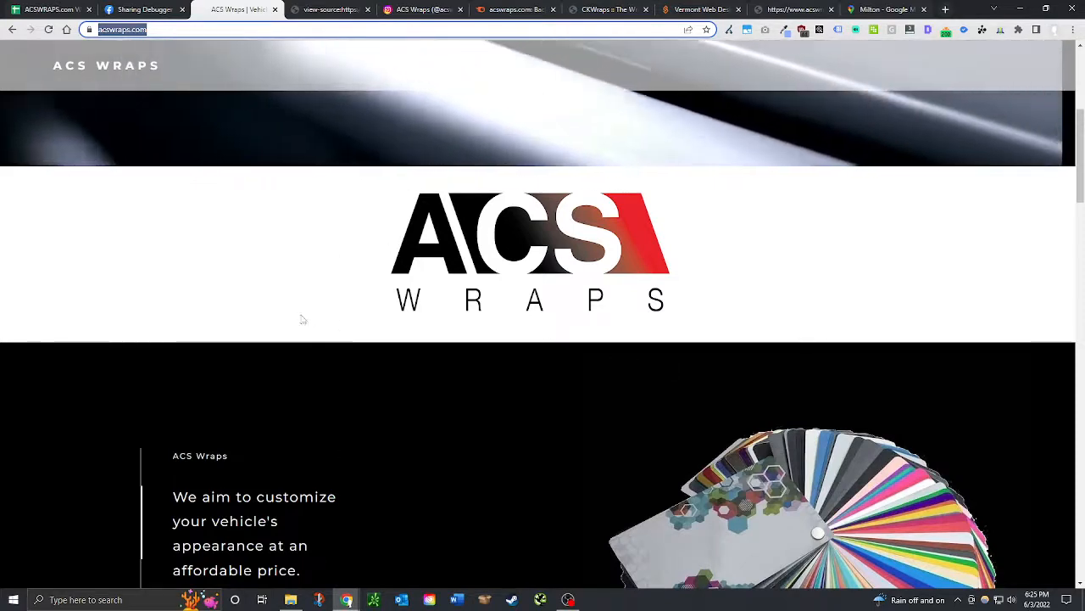
scroll(696, 229, "down", 2)
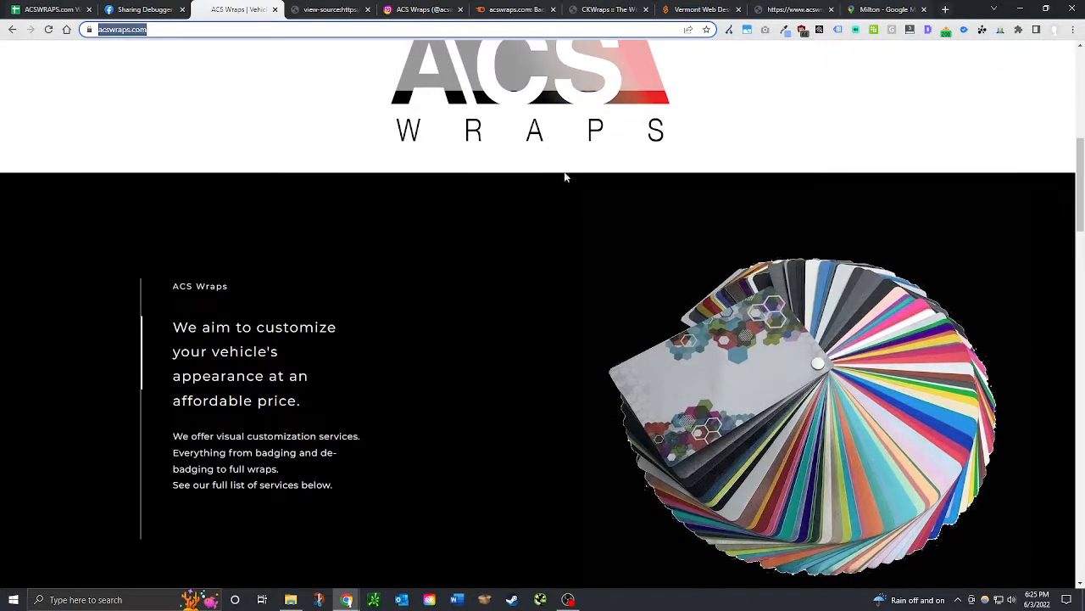
scroll(321, 211, "down", 2)
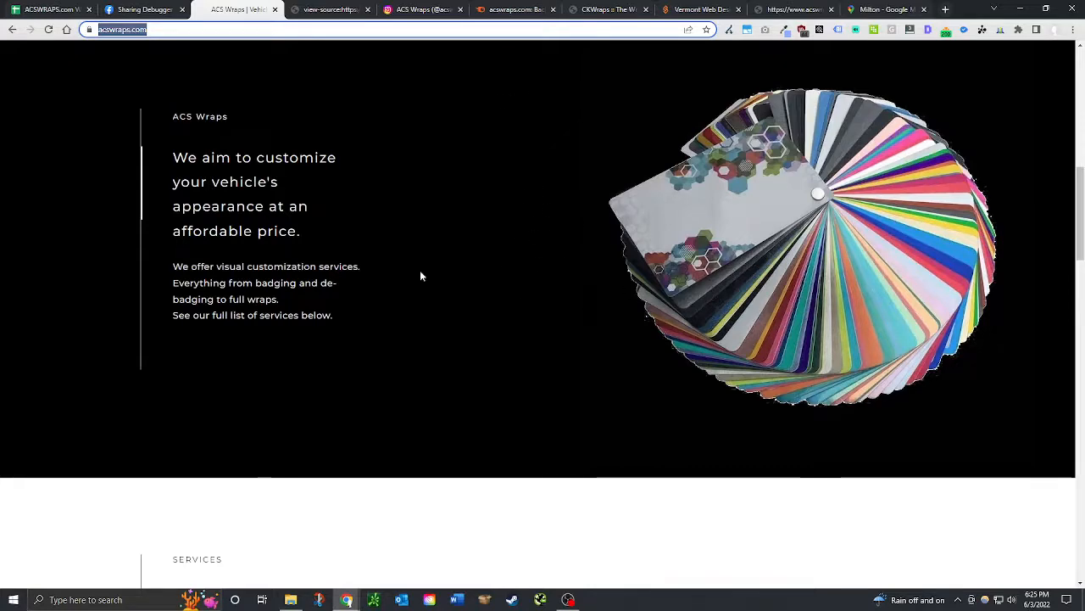
scroll(475, 235, "up", 5)
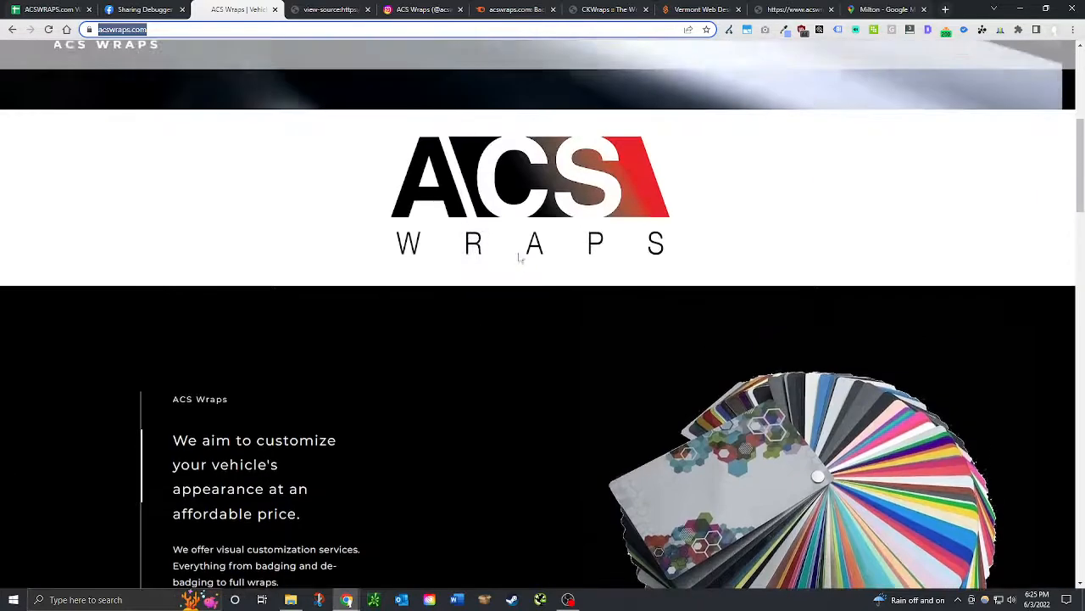
scroll(375, 359, "up", 3)
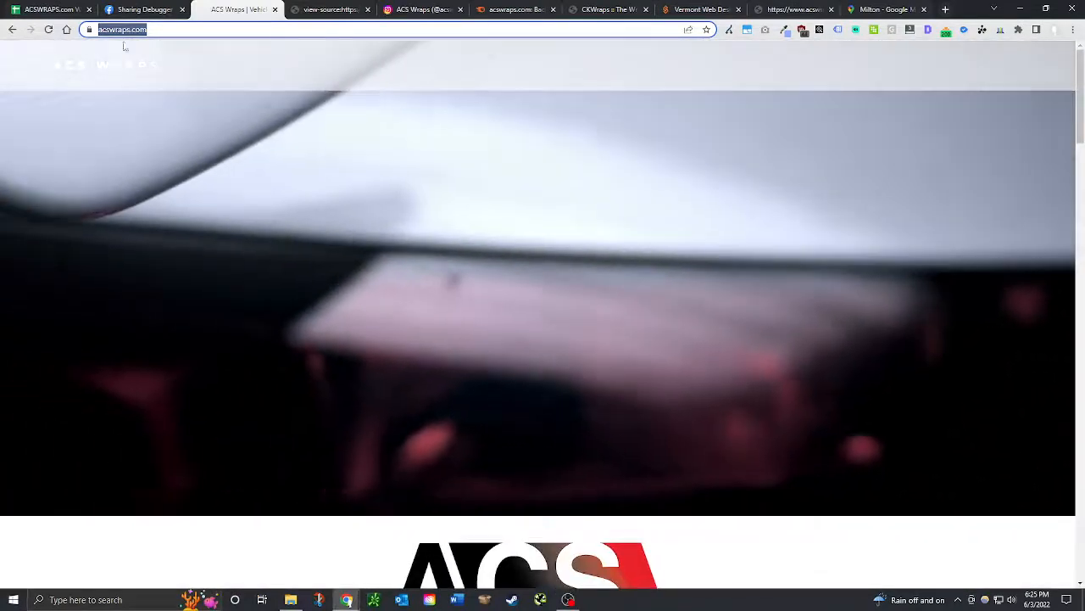
Return to the roadmap sheet and mark Dedicated Review Page with "z".
left_click(127, 9)
left_click(68, 7)
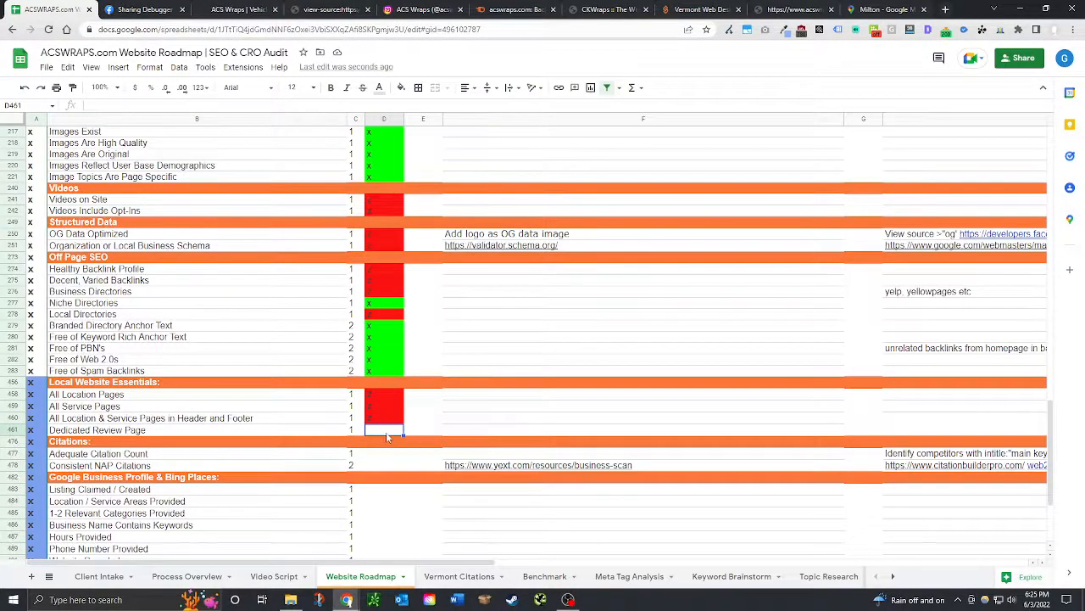
type("z")
left_click(383, 455)
Open the Yext business scan link from the Consistent NAP Citations row and view the page.
scroll(397, 521, "down", 1)
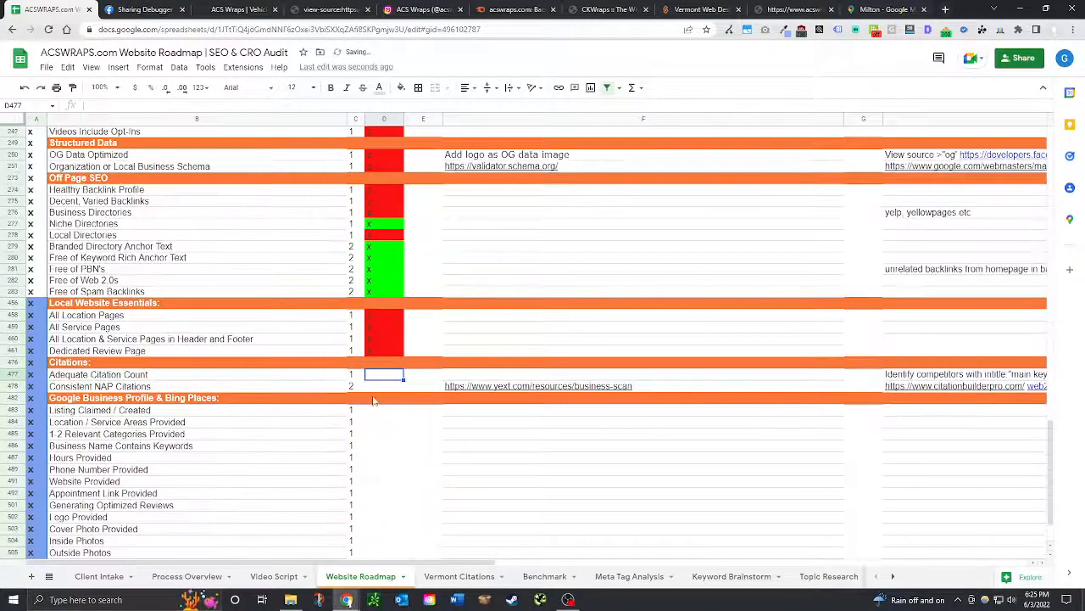
left_click(561, 383)
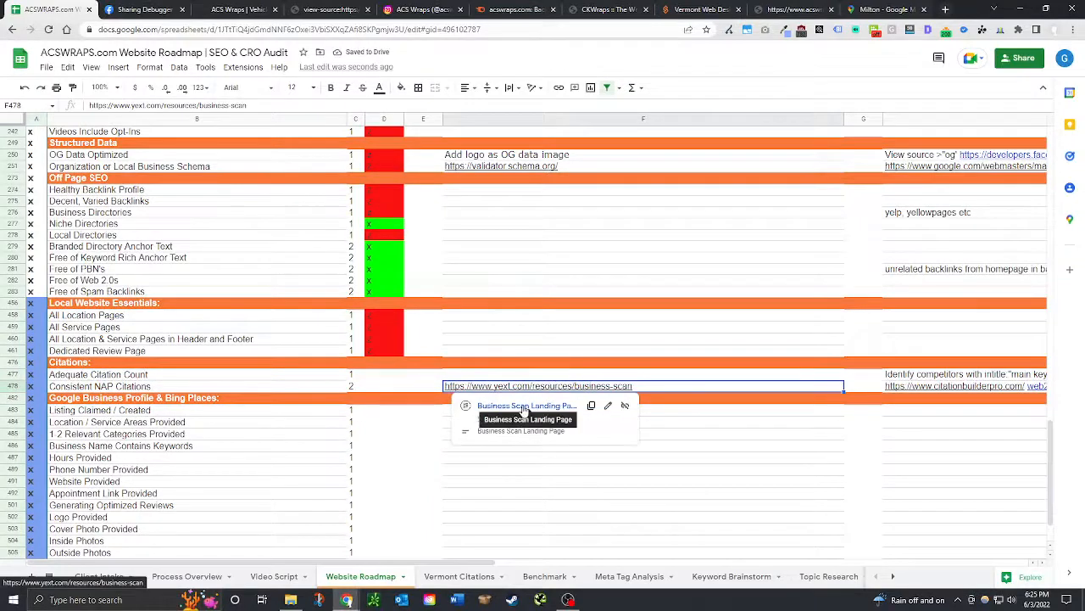
left_click(505, 402)
left_click(300, 9)
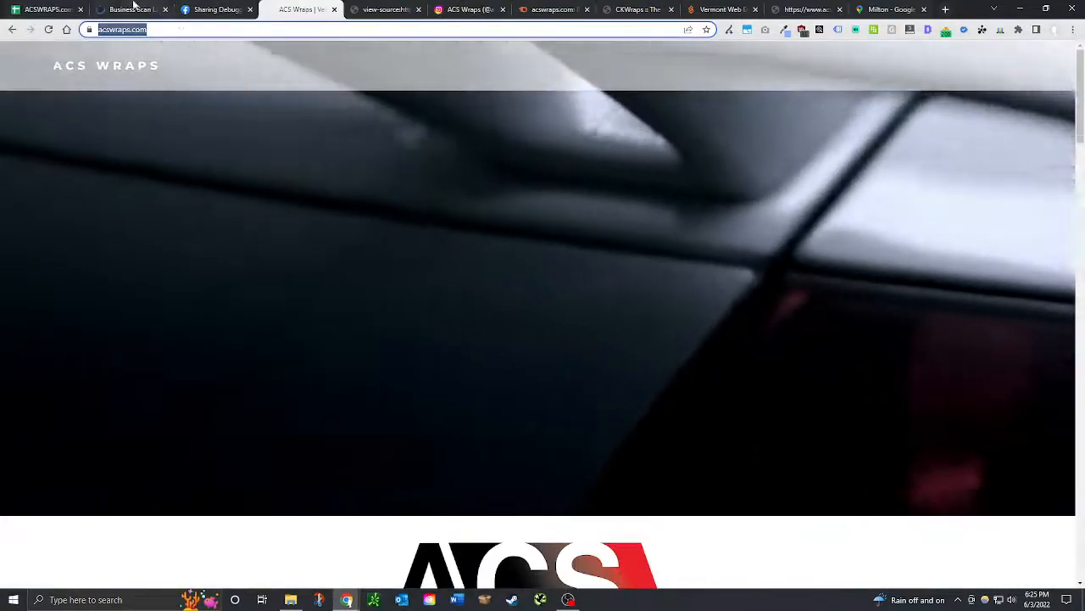
left_click(136, 7)
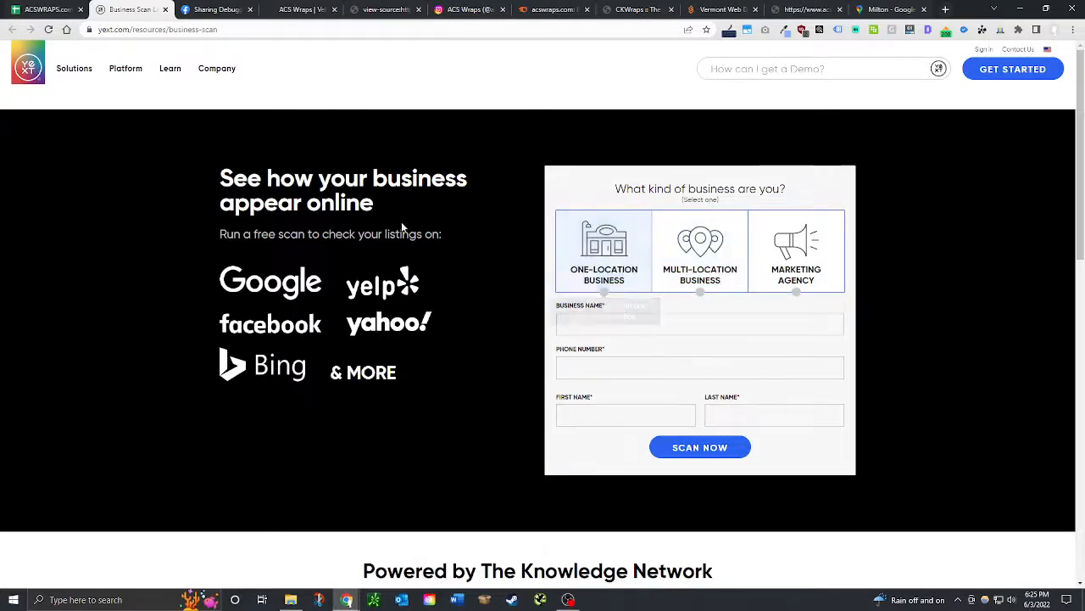
Back in the roadmap sheet, mark Adequate Citation Count and Consistent NAP Citations with "z".
left_click(43, 10)
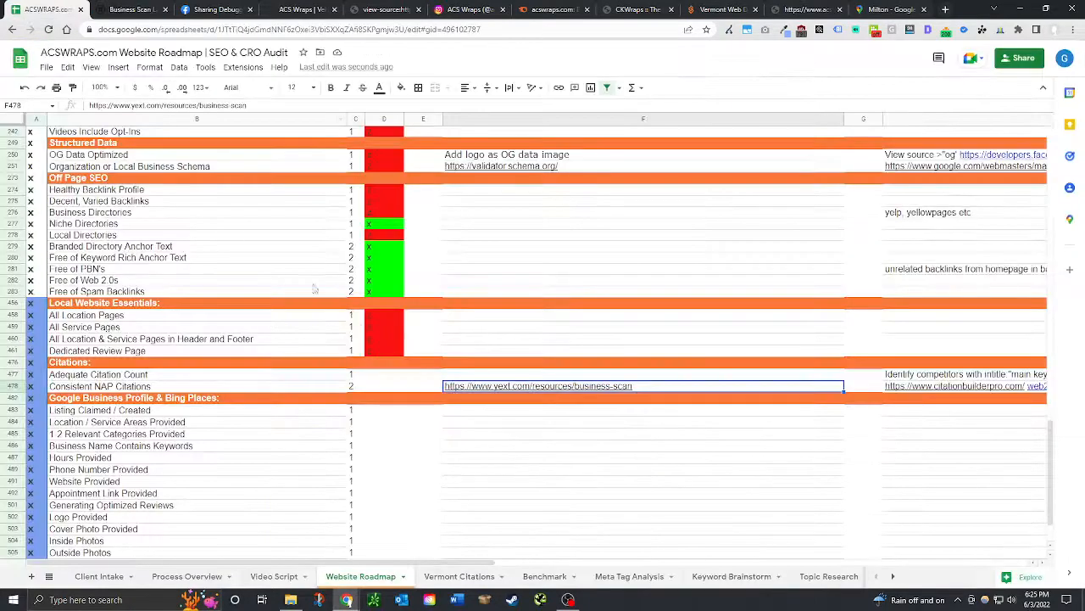
left_click(386, 379)
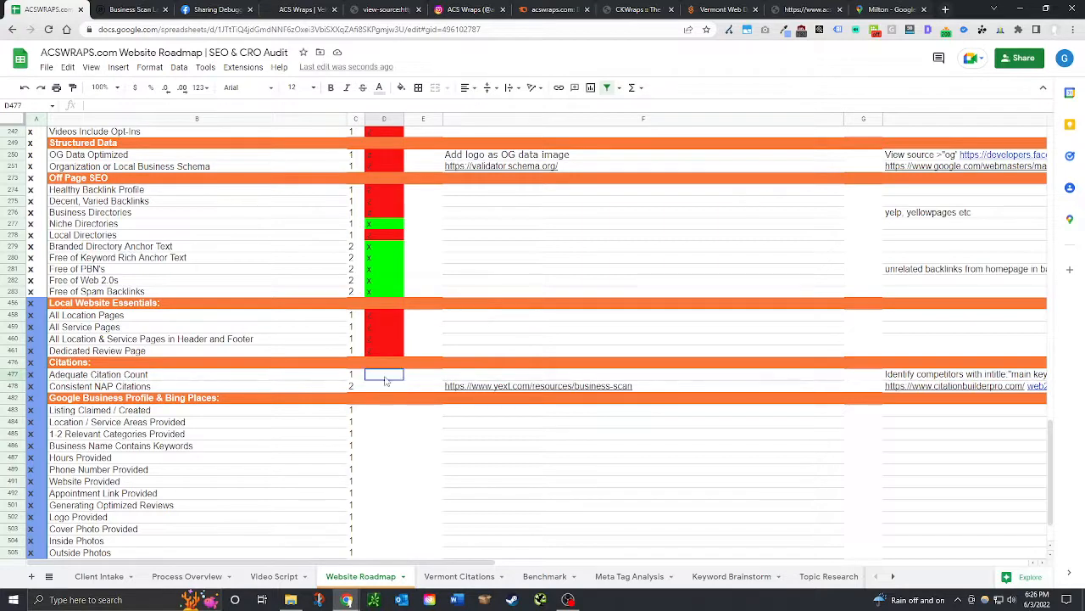
type("x")
key("Return")
type("x")
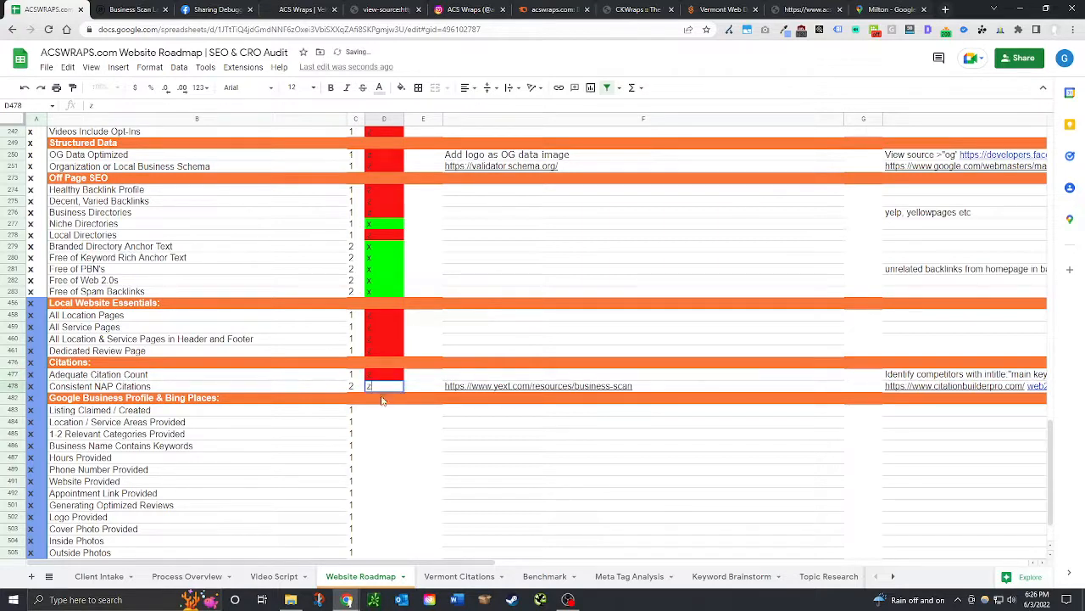
left_click(387, 421)
Move on to the Listing Claimed / Created row and search Google for "acswraps vermont" from the acswraps.com tab.
left_click(386, 413)
scroll(418, 450, "down", 2)
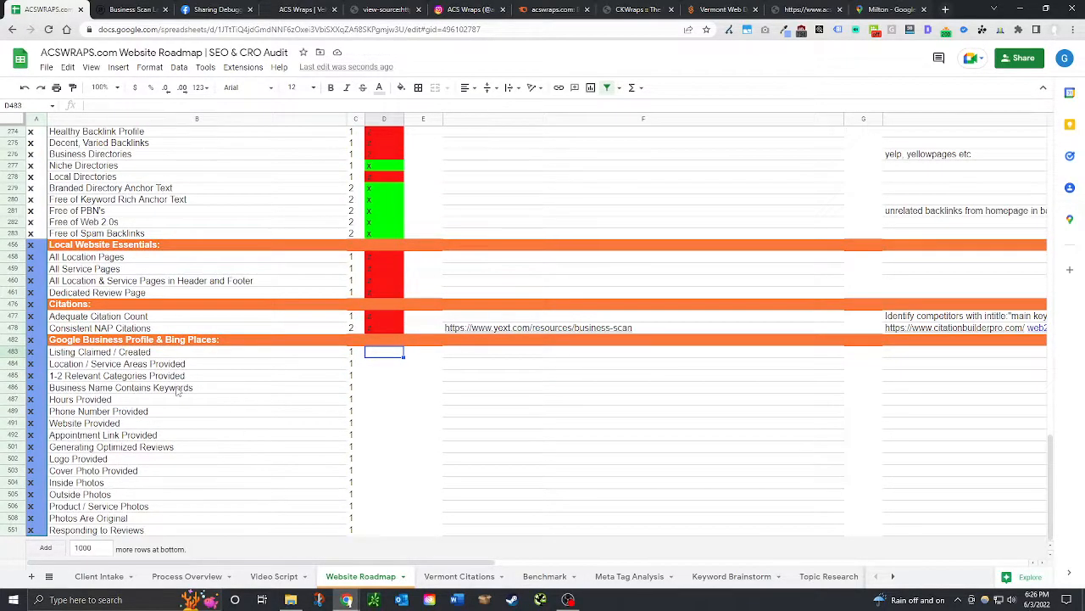
left_click(297, 9)
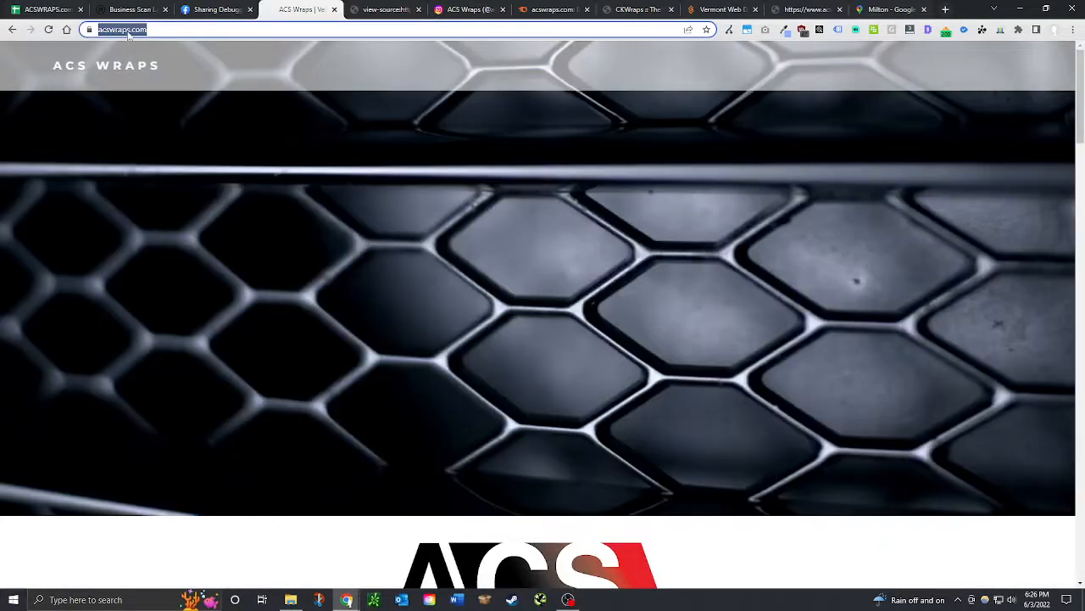
mouse_move(145, 30)
left_mouse_down()
mouse_move(174, 30)
mouse_move(143, 29)
left_mouse_up()
key("ctrl+c")
triple_click(181, 32)
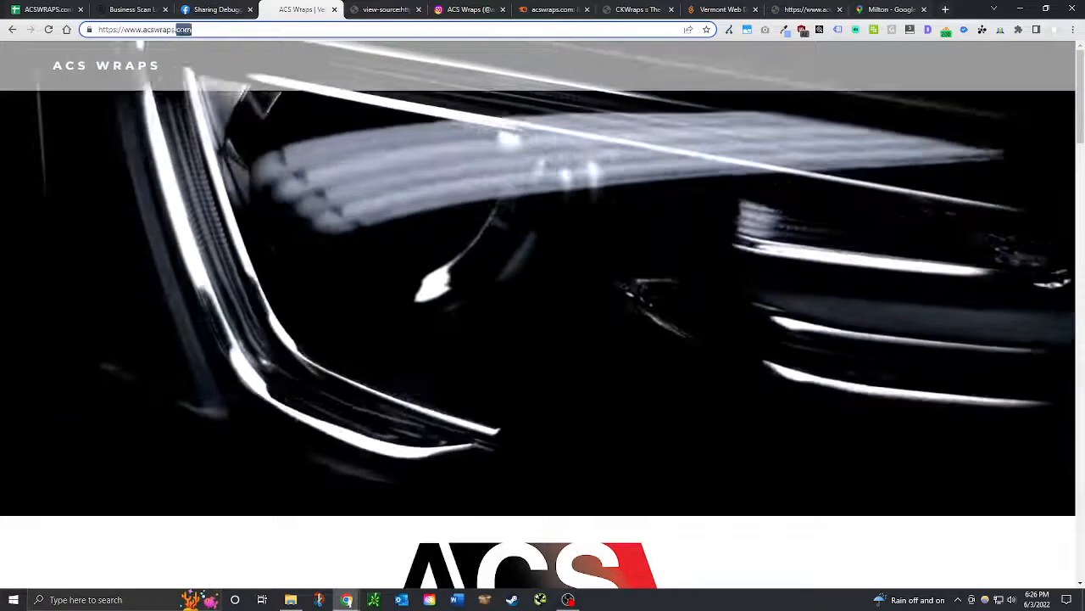
key("ctrl+v")
type("verm")
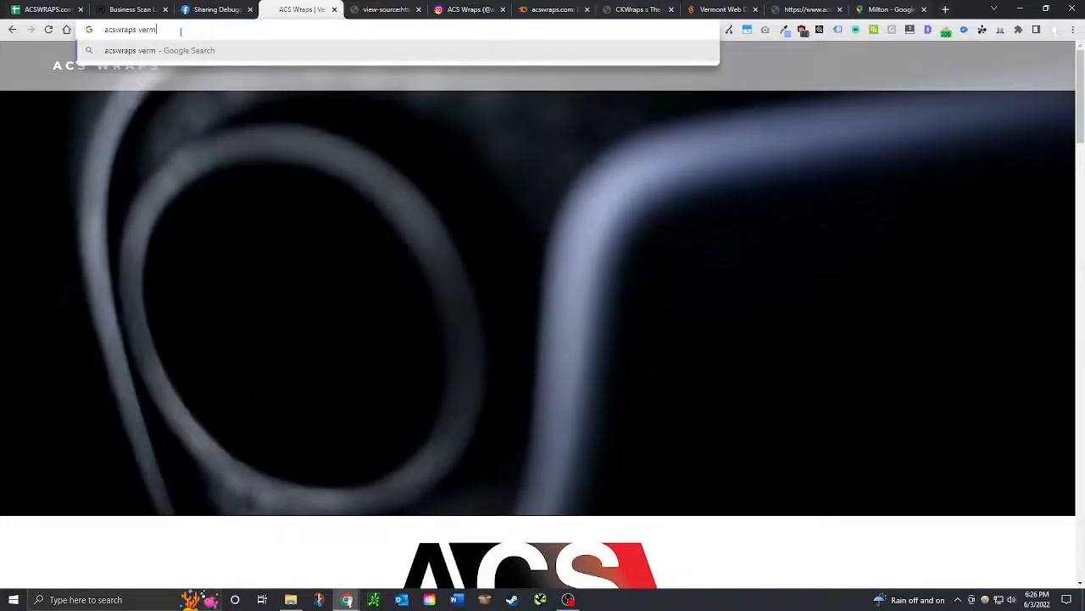
type("ont")
key("Return")
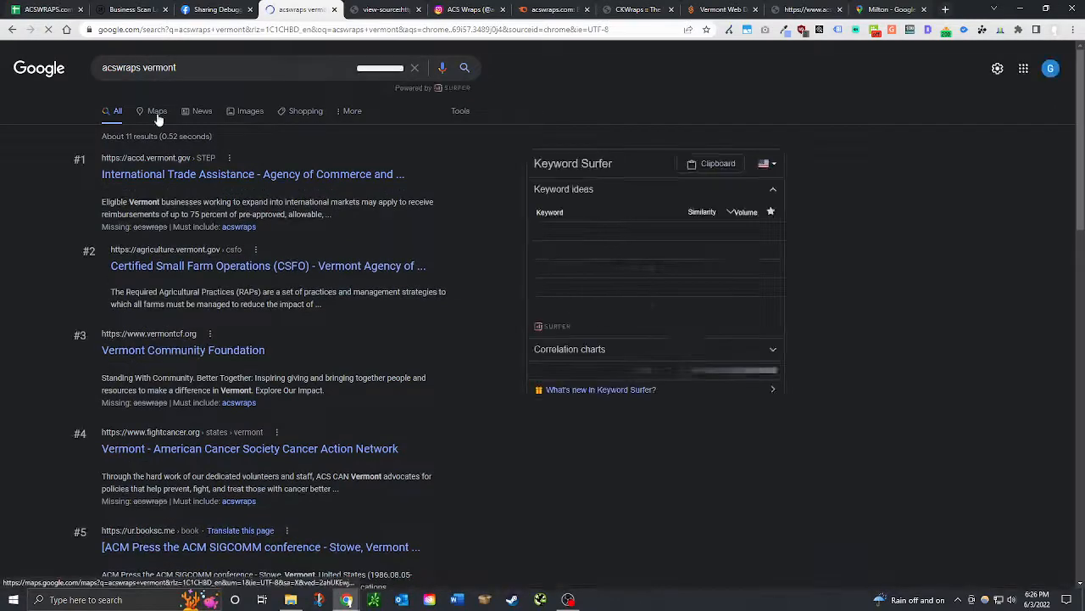
Open the "acswraps vermont" results in Google Maps and inspect the Milton and Burlington area for the business listing.
left_click(157, 111)
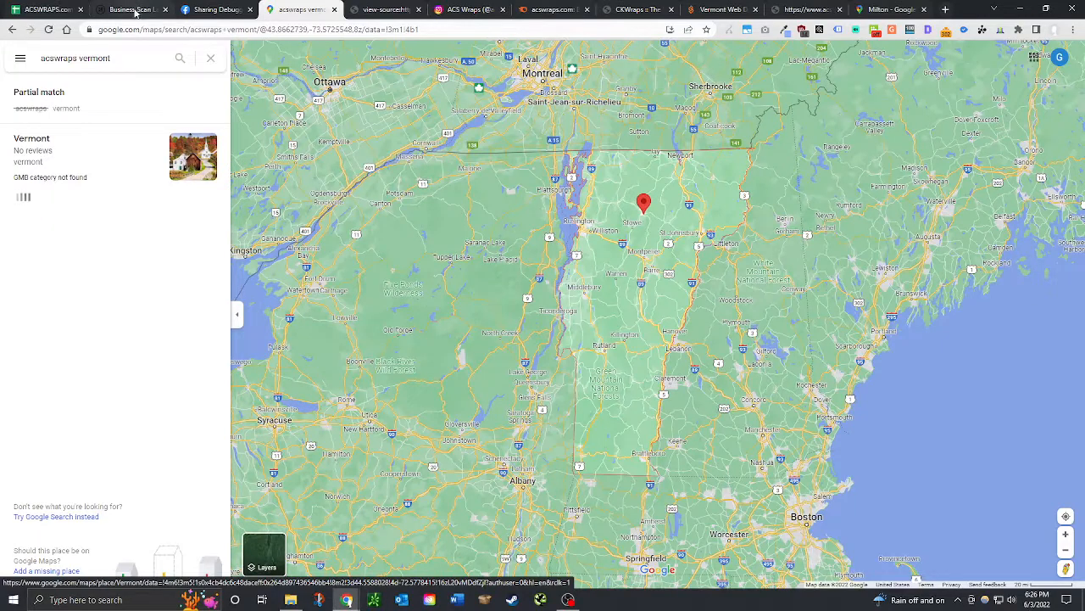
left_click(120, 55)
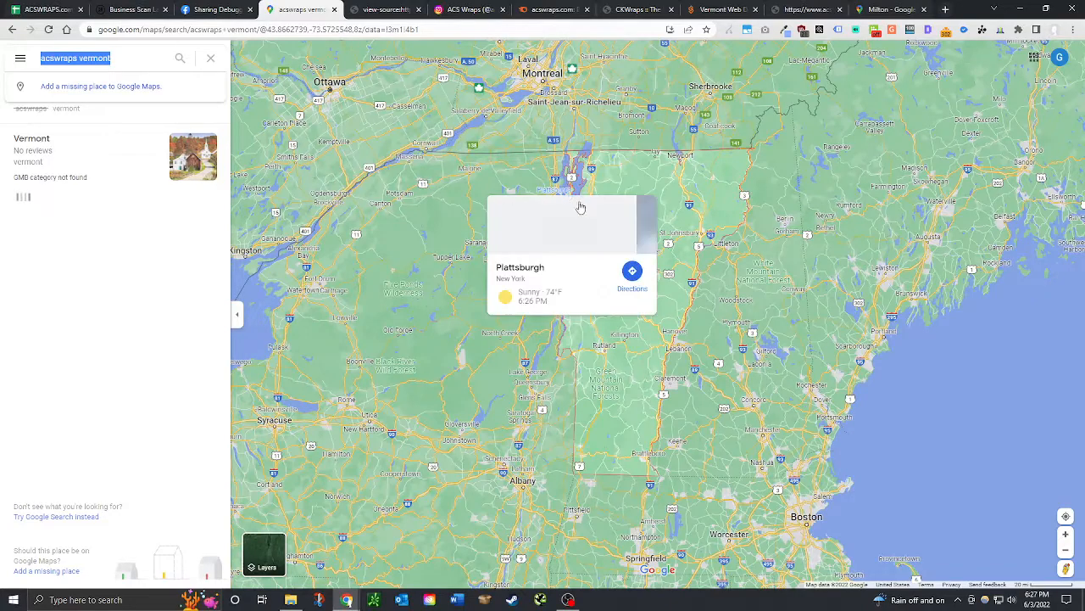
scroll(575, 201, "up", 3)
scroll(580, 265, "up", 2)
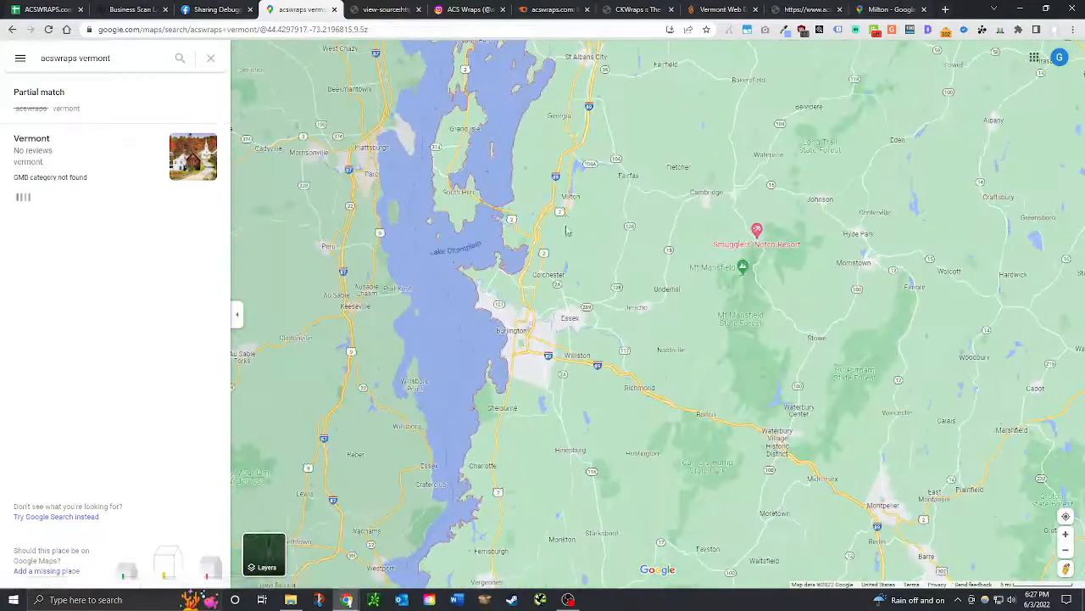
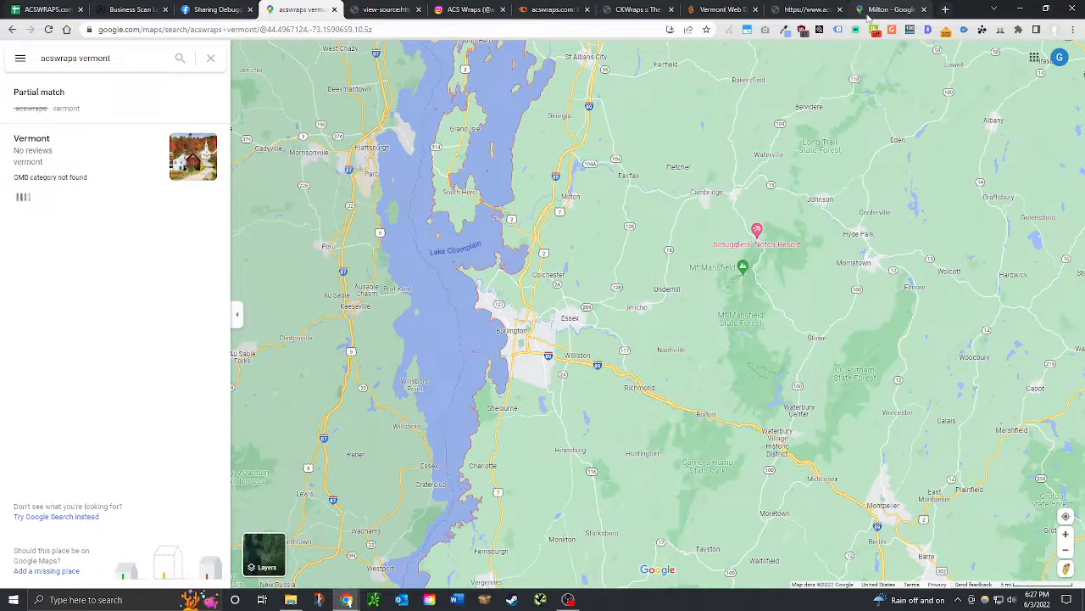
Replace the Google Maps search with "vehicle wraps near me" and run it for the Vermont area.
left_click(102, 59)
double_click(81, 59)
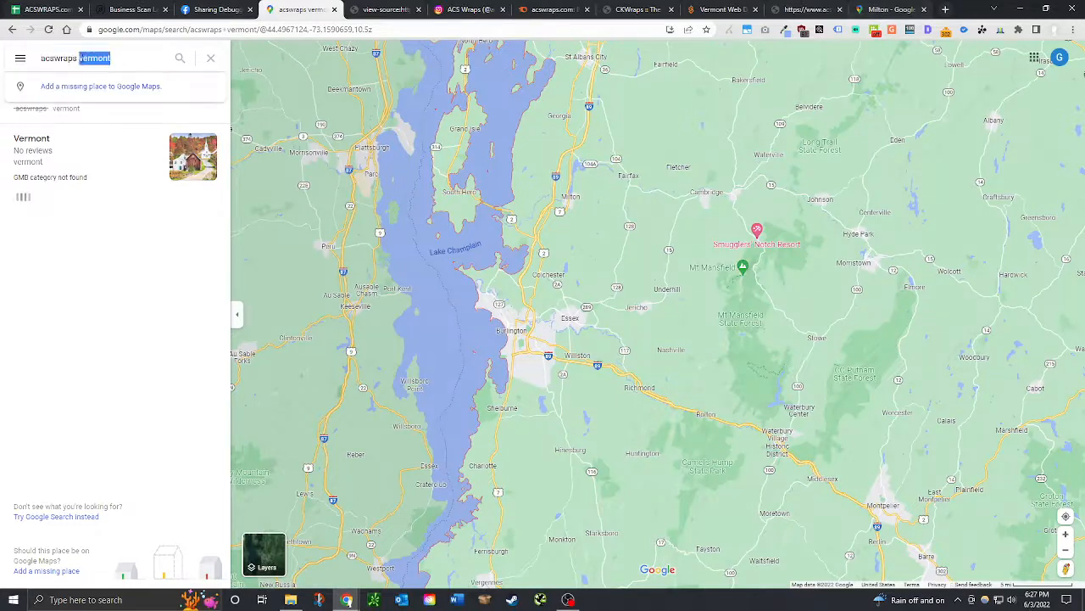
triple_click(82, 58)
type("ve")
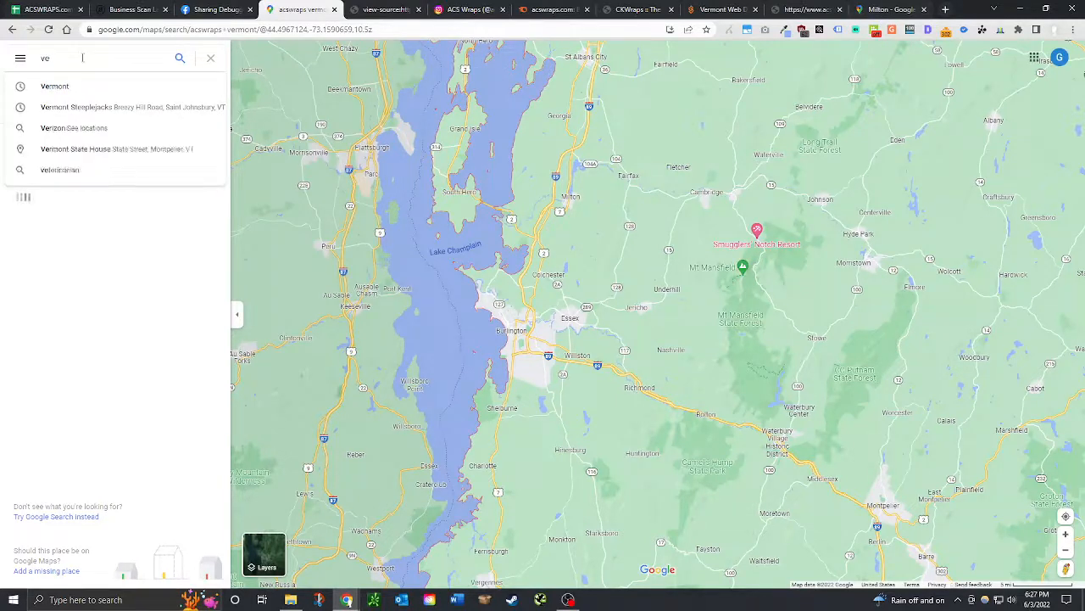
type("hicle wea")
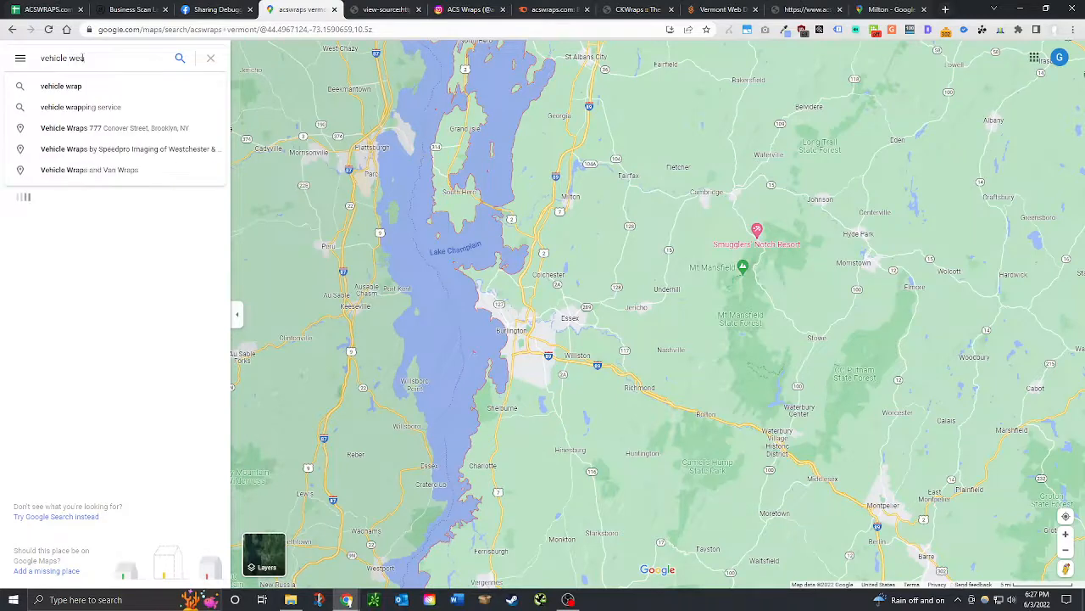
key("BackSpace")
key("BackSpace")
type("raps")
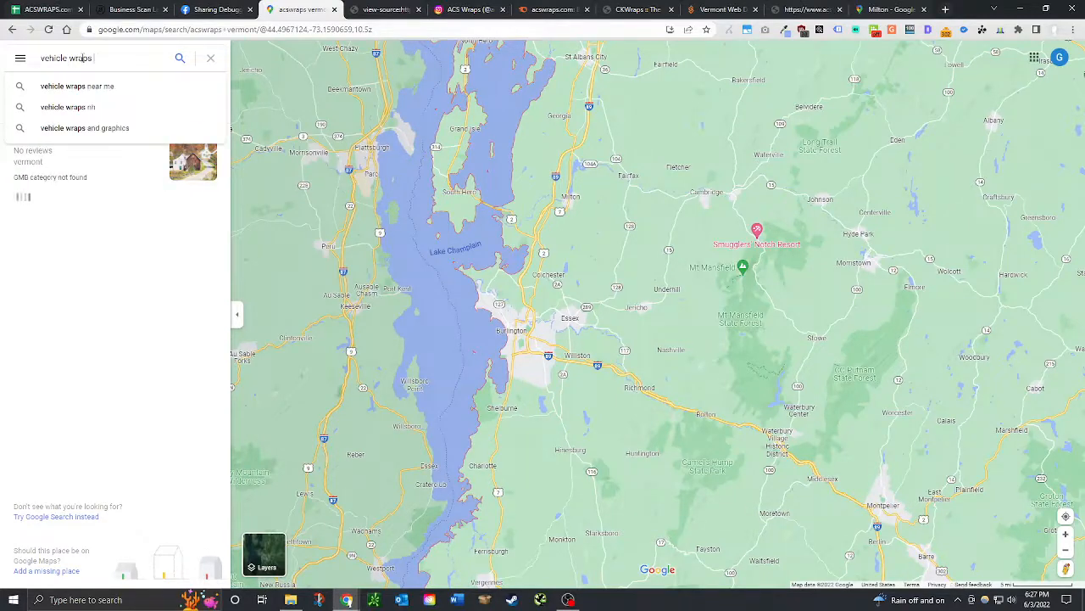
key("Down")
key("Return")
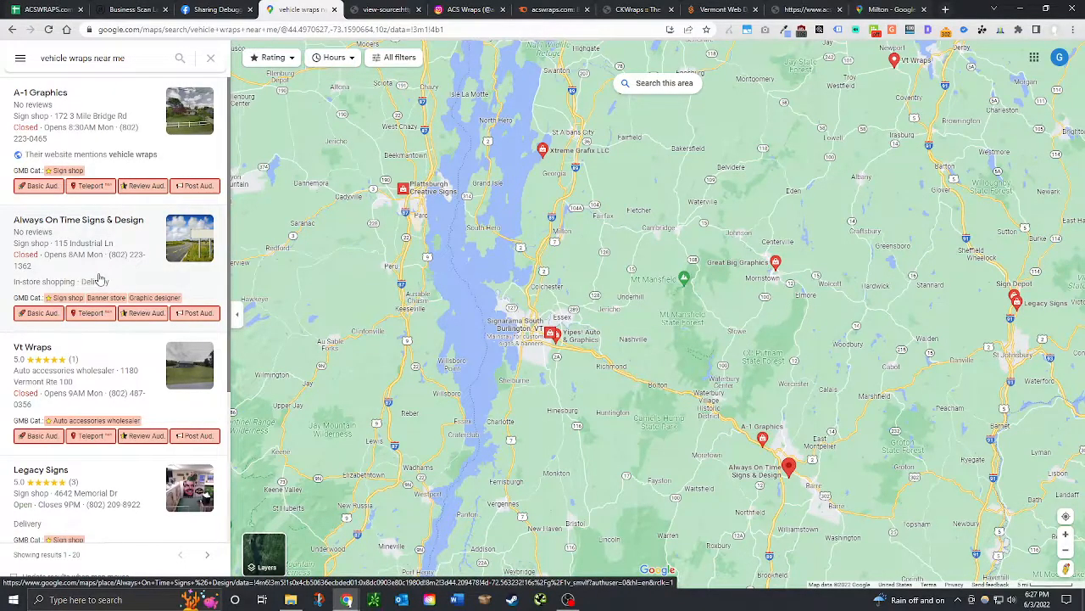
Look through the vehicle wrap listings in the Maps results, from A-1 Graphics down to Sign Depot.
scroll(100, 279, "down", 1)
scroll(100, 279, "down", 2)
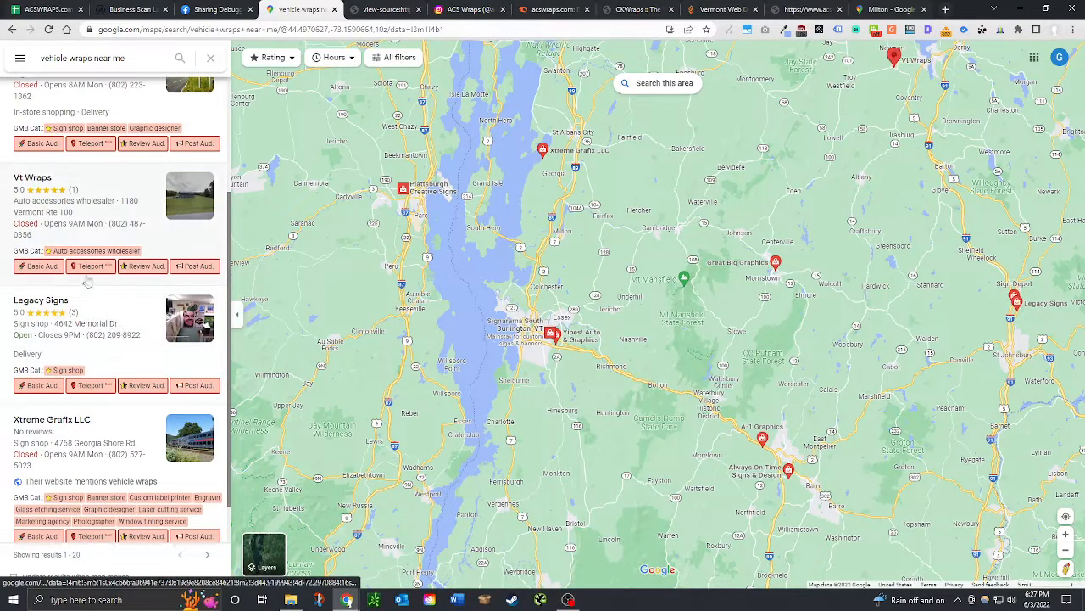
scroll(102, 222, "up", 3)
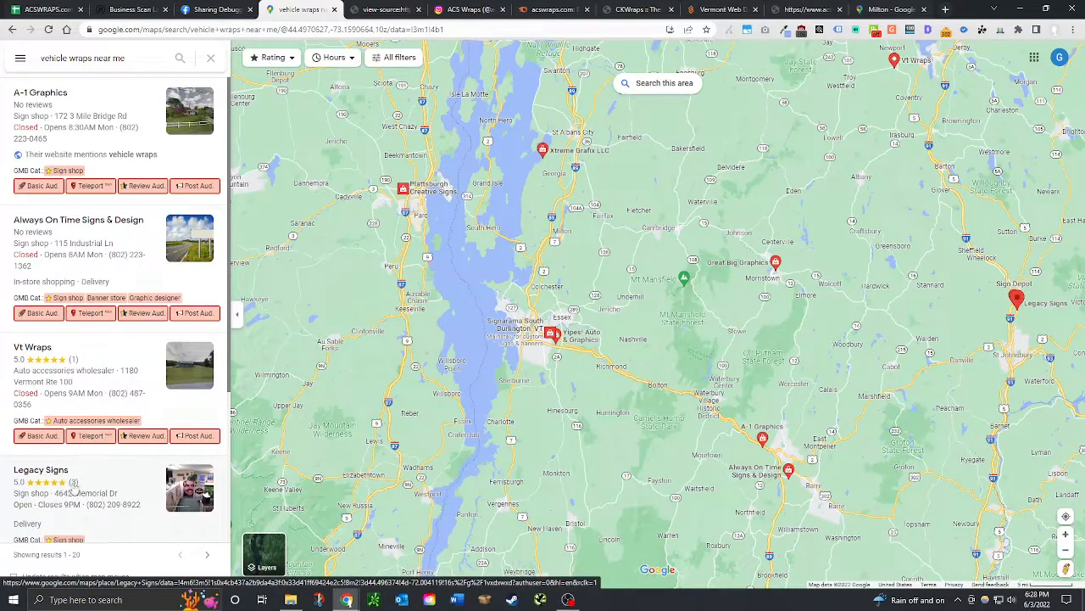
scroll(106, 458, "down", 2)
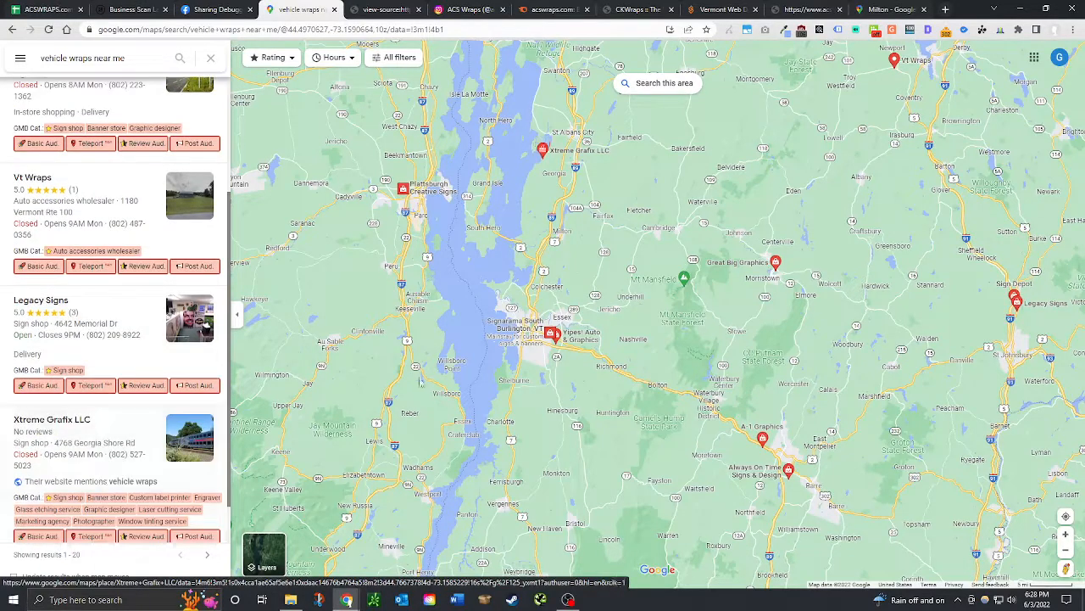
scroll(119, 441, "down", 2)
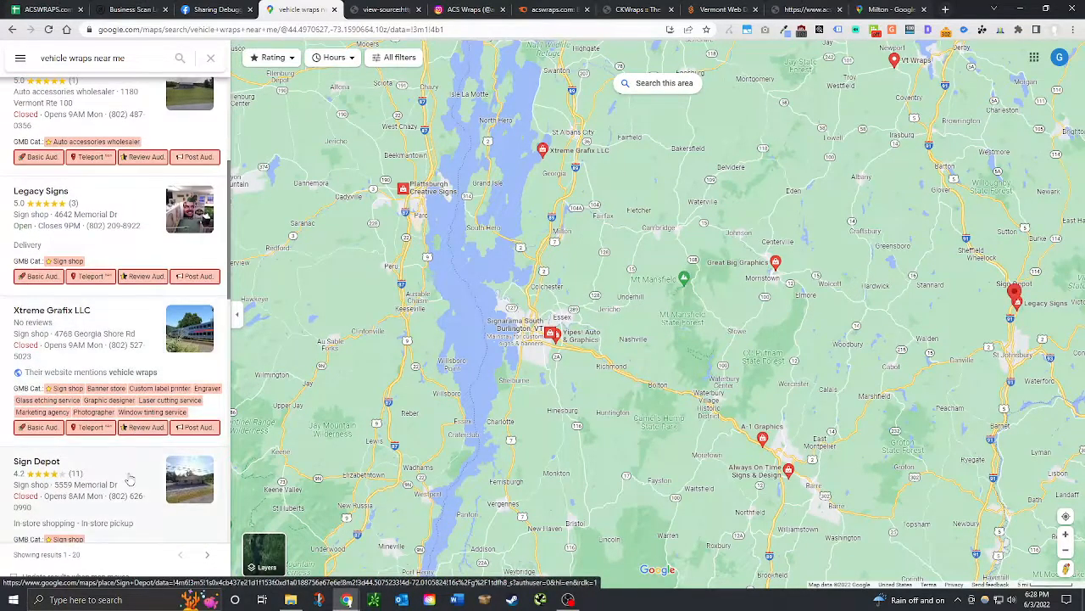
scroll(125, 480, "down", 1)
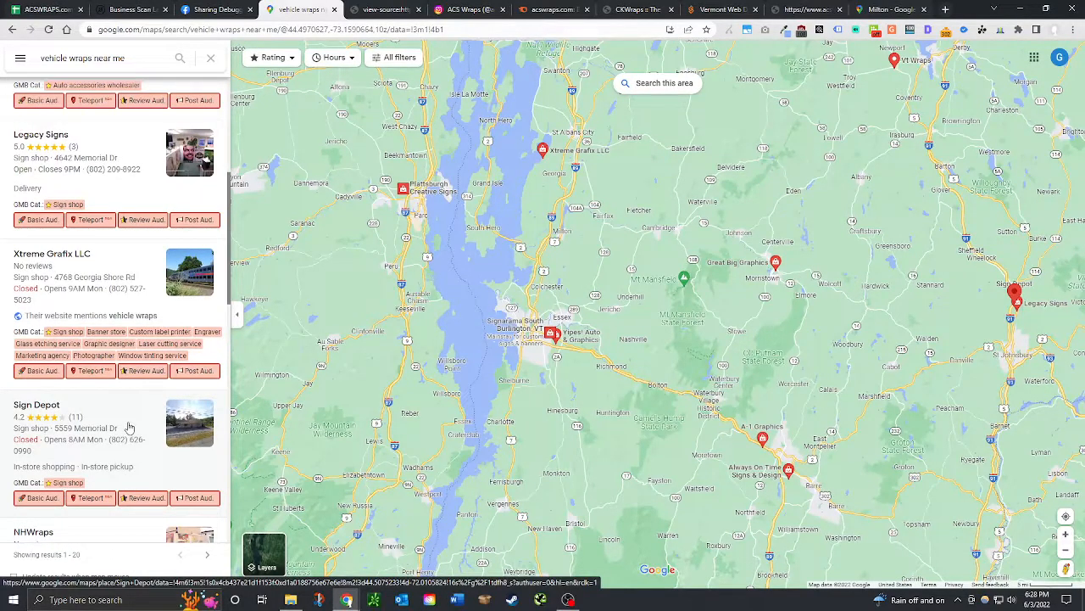
scroll(128, 427, "up", 4)
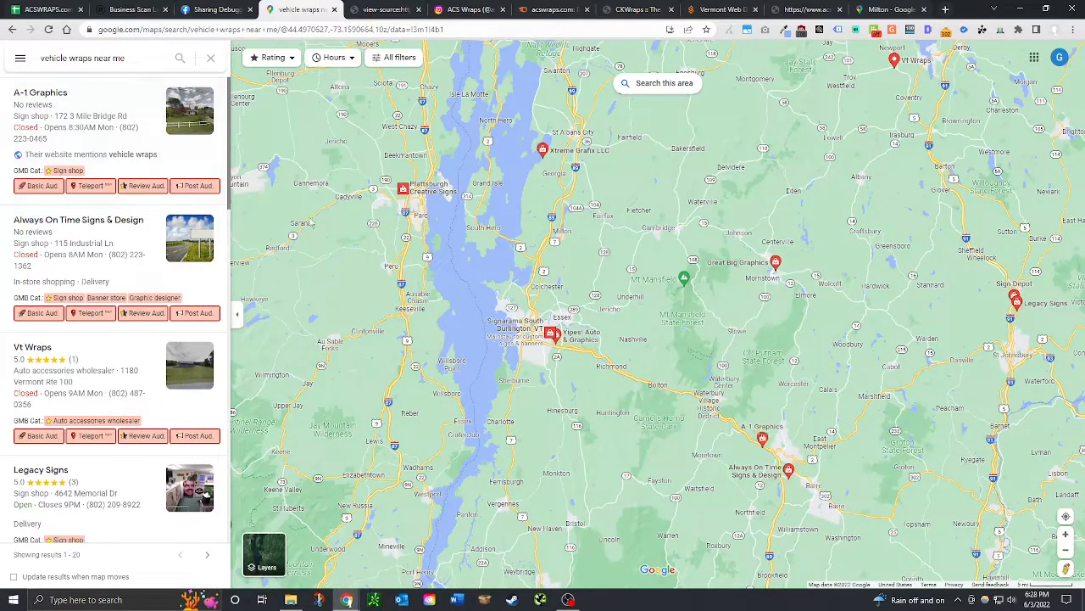
Return to the roadmap sheet, mark Listing Claimed / Created with "z" and fill it down through Responding to Reviews.
left_click(127, 9)
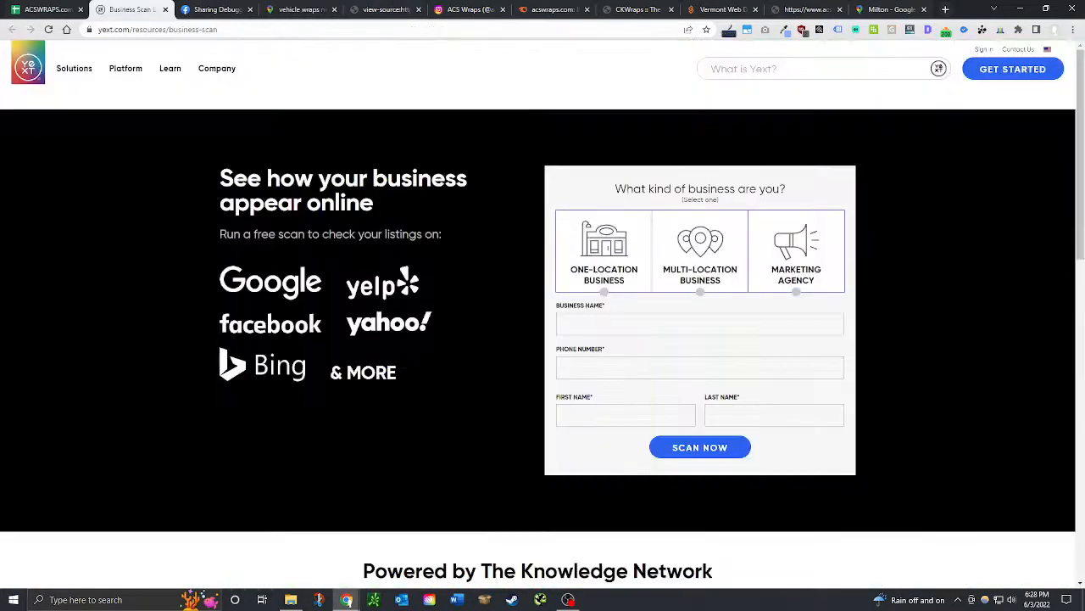
left_click(29, 7)
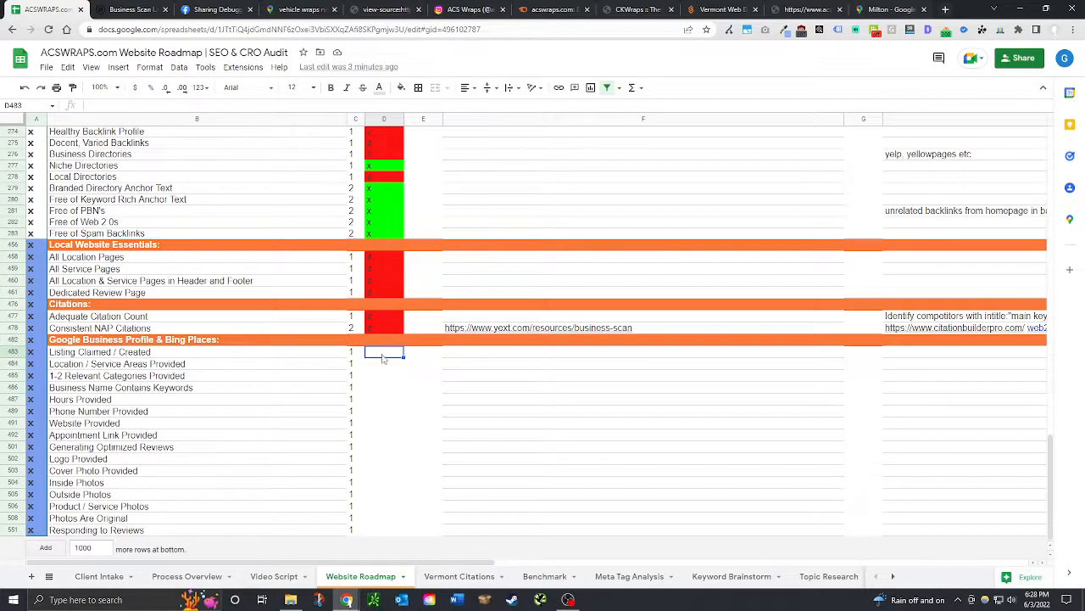
type("x")
key("Return")
key("Up")
left_click_drag(404, 357, 389, 532)
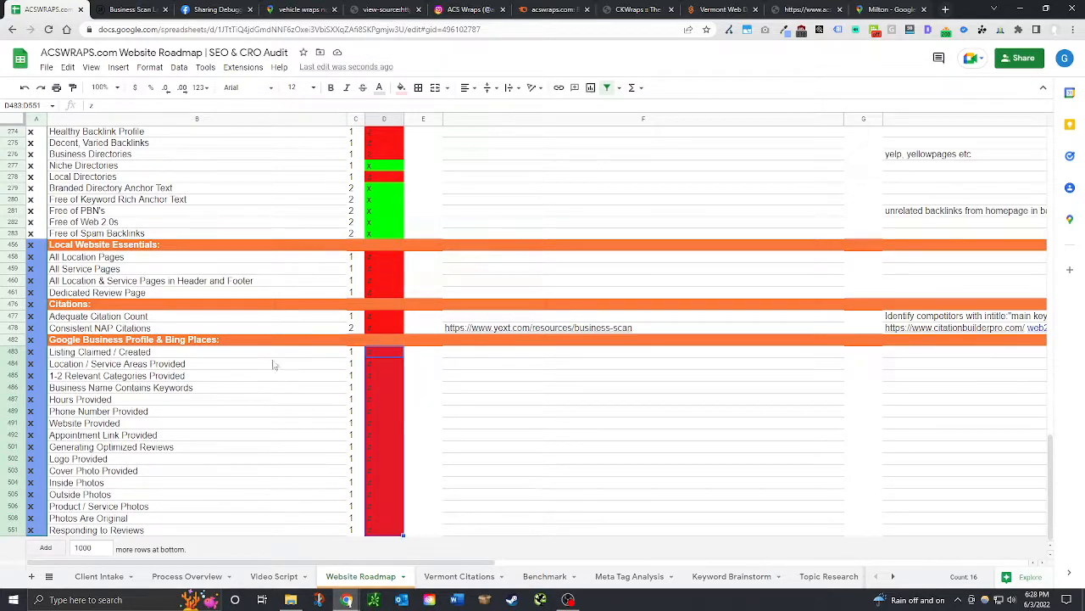
left_click(331, 368)
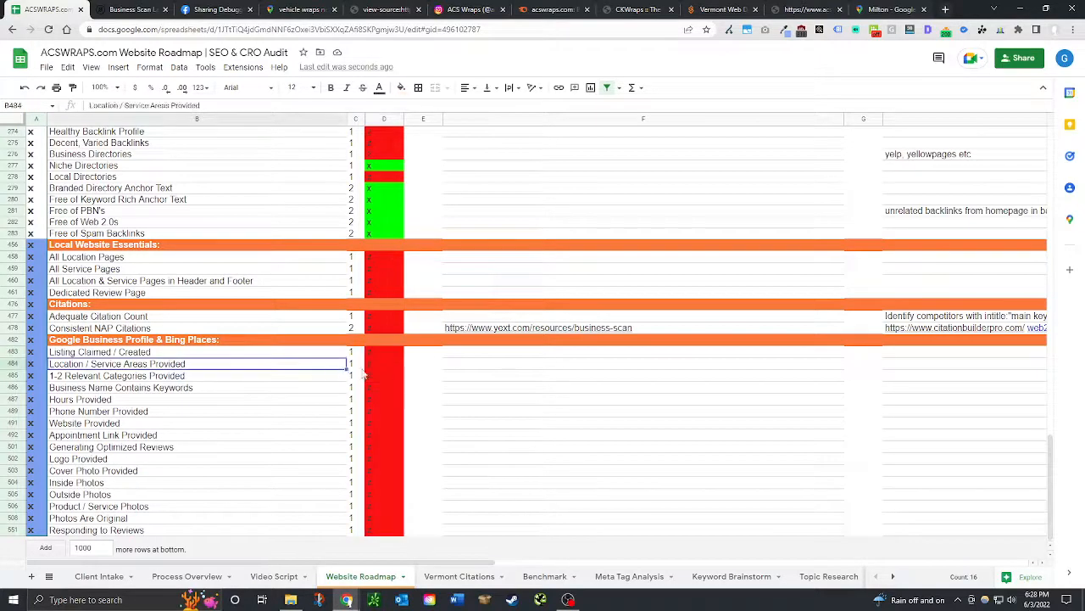
left_click(383, 368)
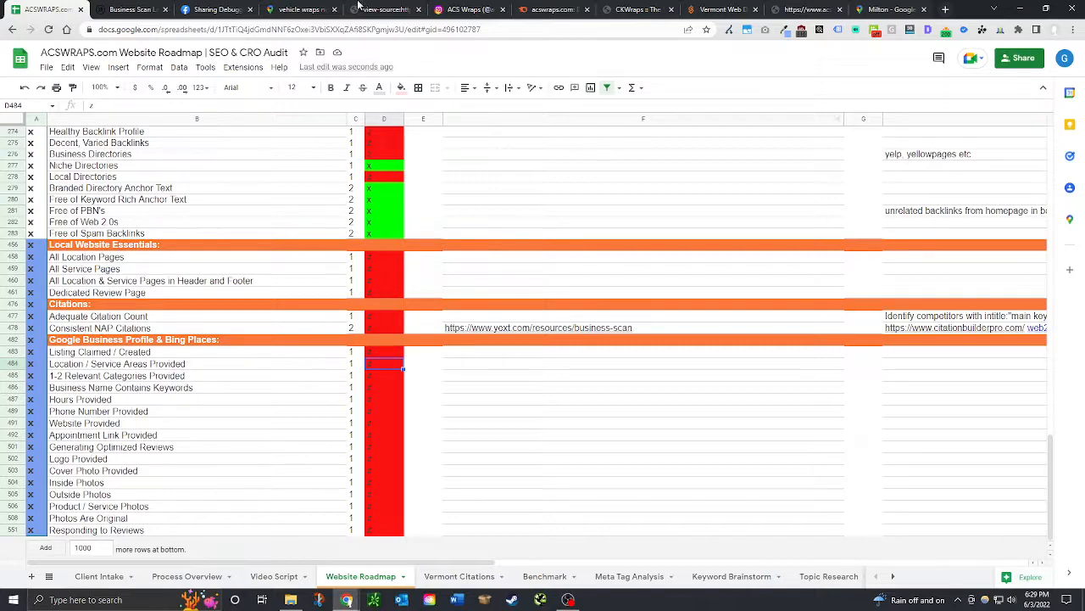
Back in Google Maps, examine the GMB categories on the competitor vehicle wrap listings, down to Awesome Graphics.
left_click(301, 9)
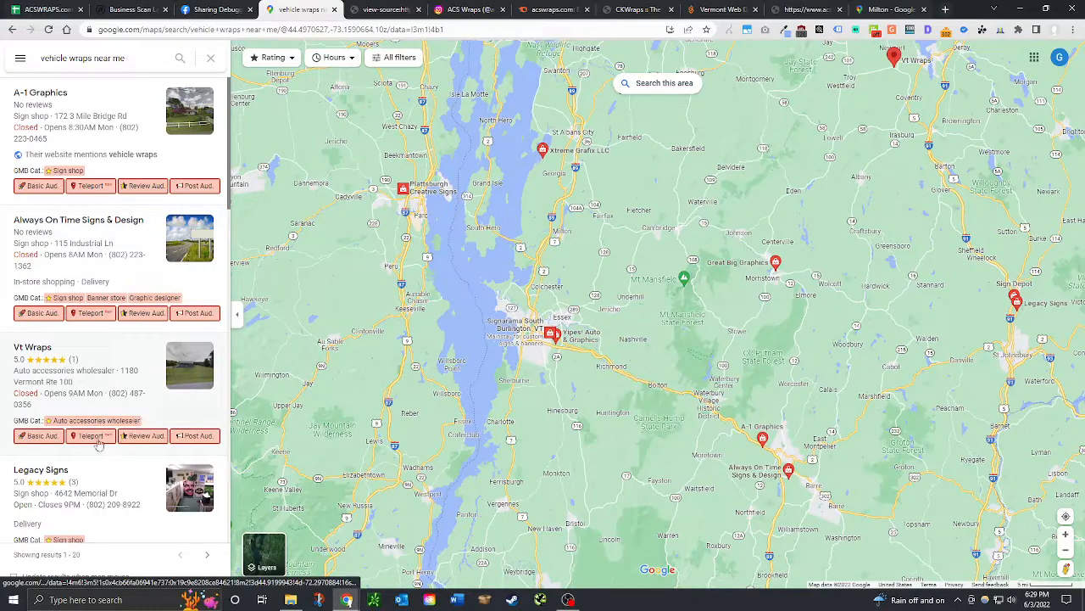
scroll(100, 441, "down", 1)
scroll(91, 382, "down", 1)
scroll(90, 422, "down", 1)
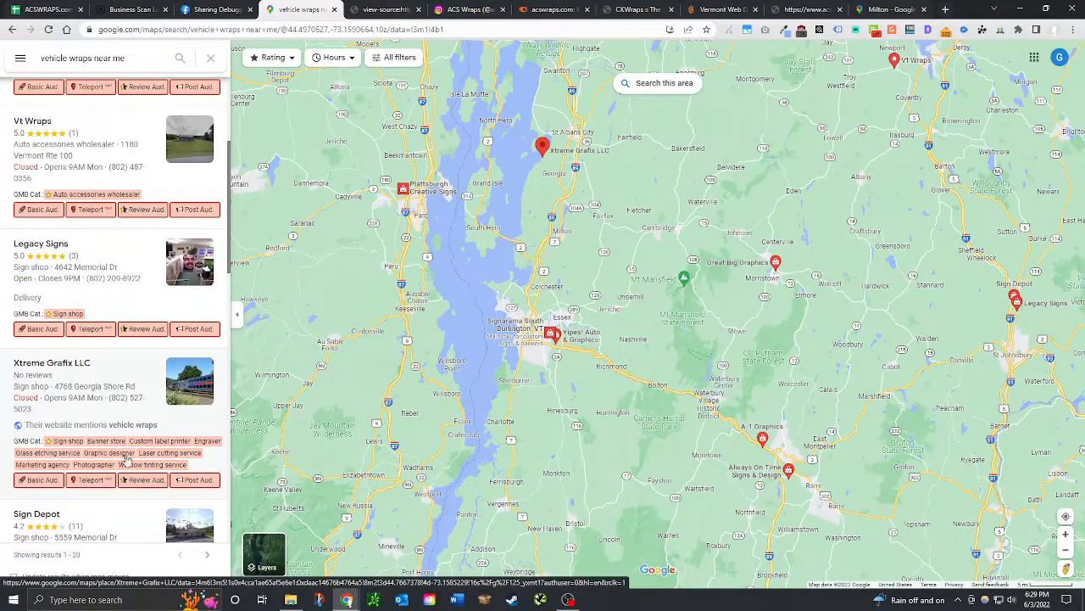
scroll(142, 395, "down", 2)
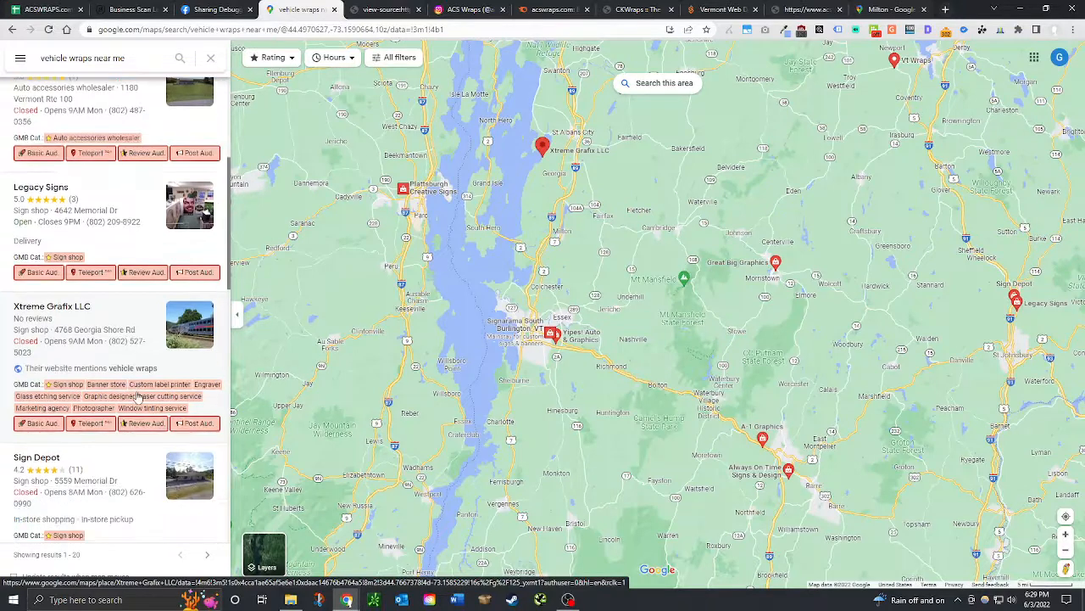
scroll(136, 396, "down", 1)
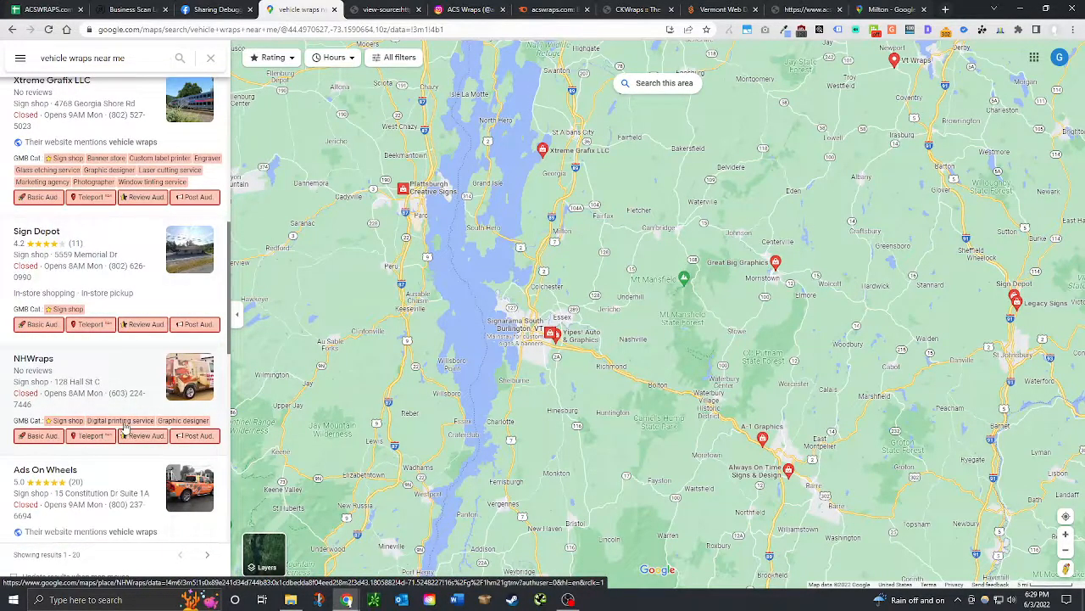
scroll(151, 424, "down", 2)
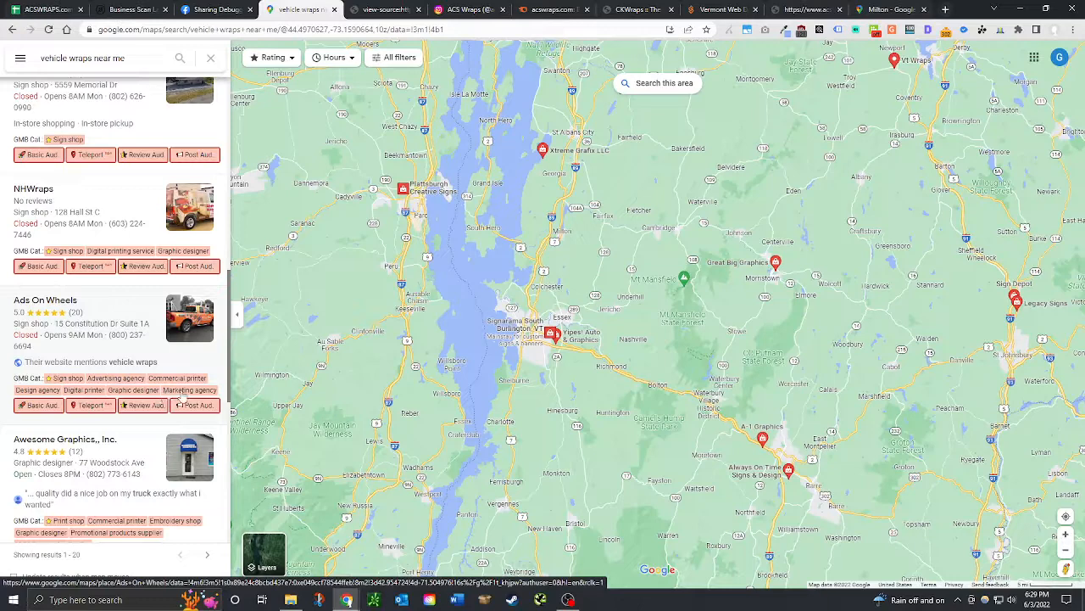
scroll(181, 392, "down", 1)
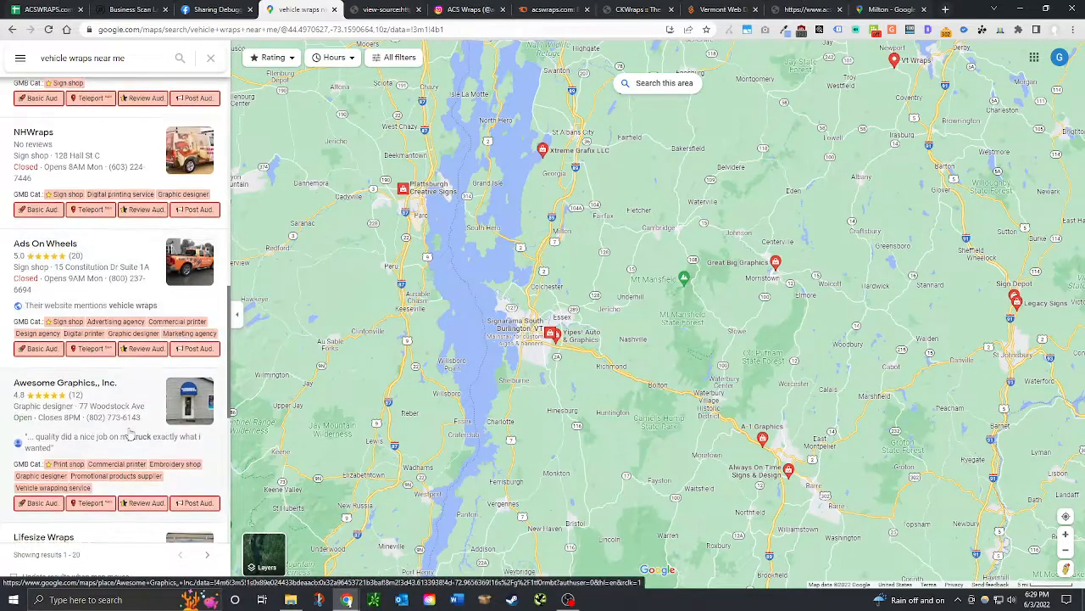
scroll(128, 428, "up", 4)
scroll(125, 428, "up", 3)
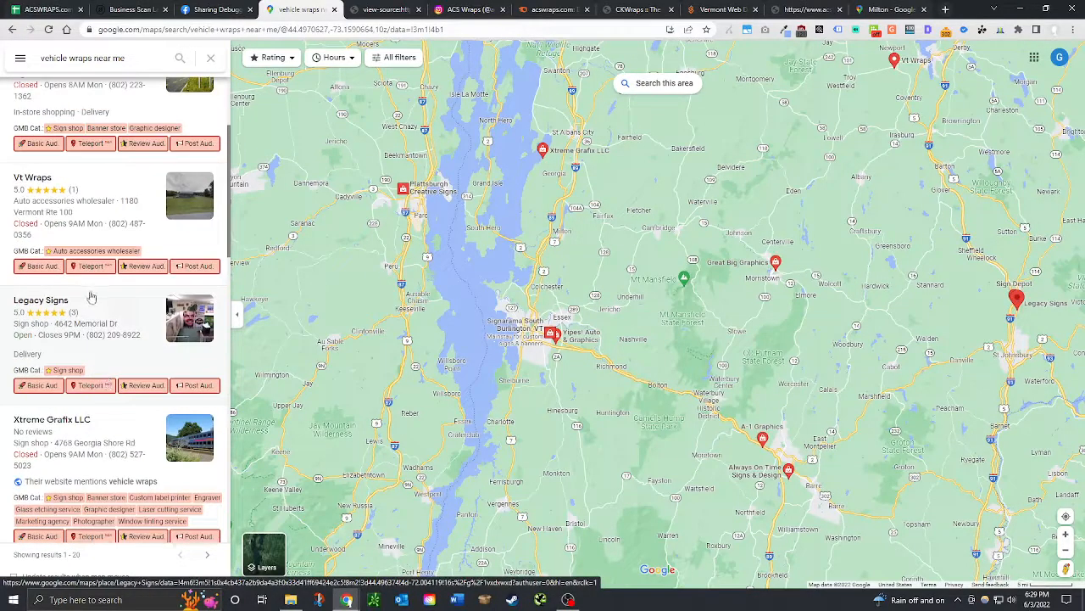
scroll(90, 298, "up", 1)
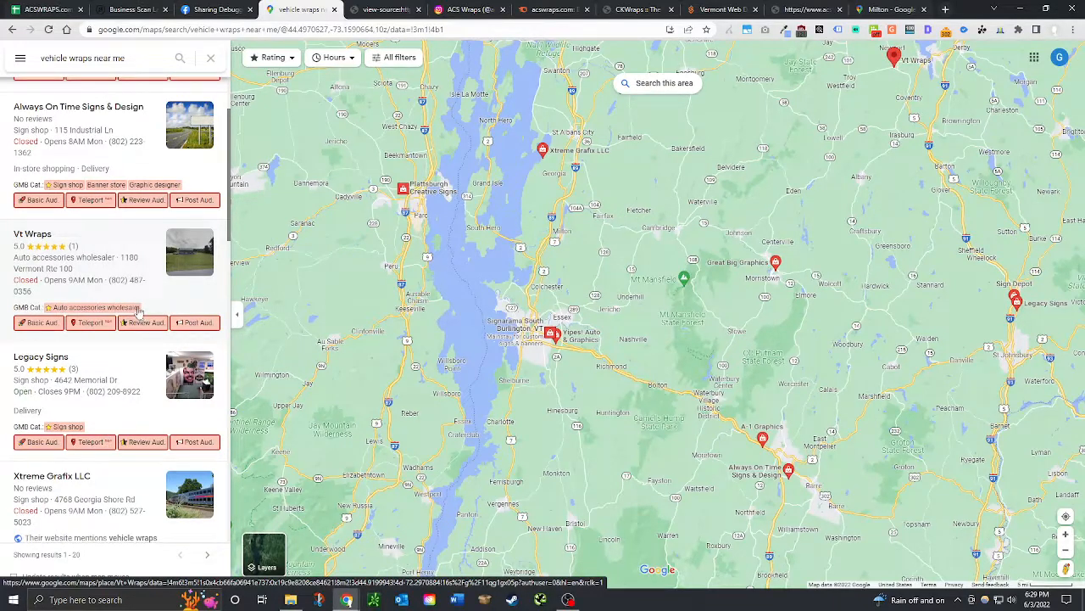
scroll(138, 310, "up", 1)
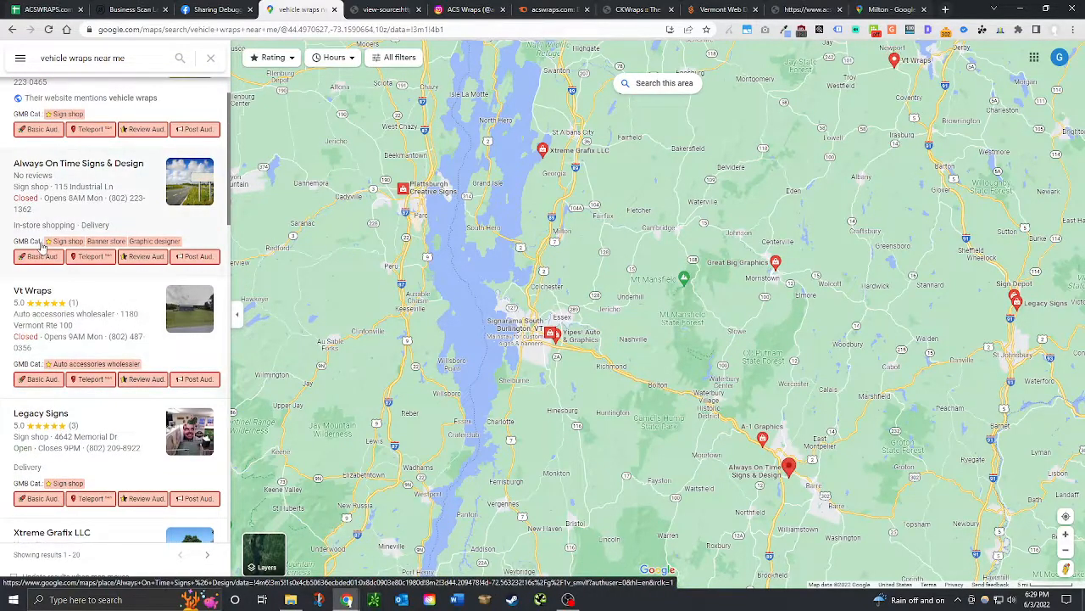
scroll(144, 235, "up", 1)
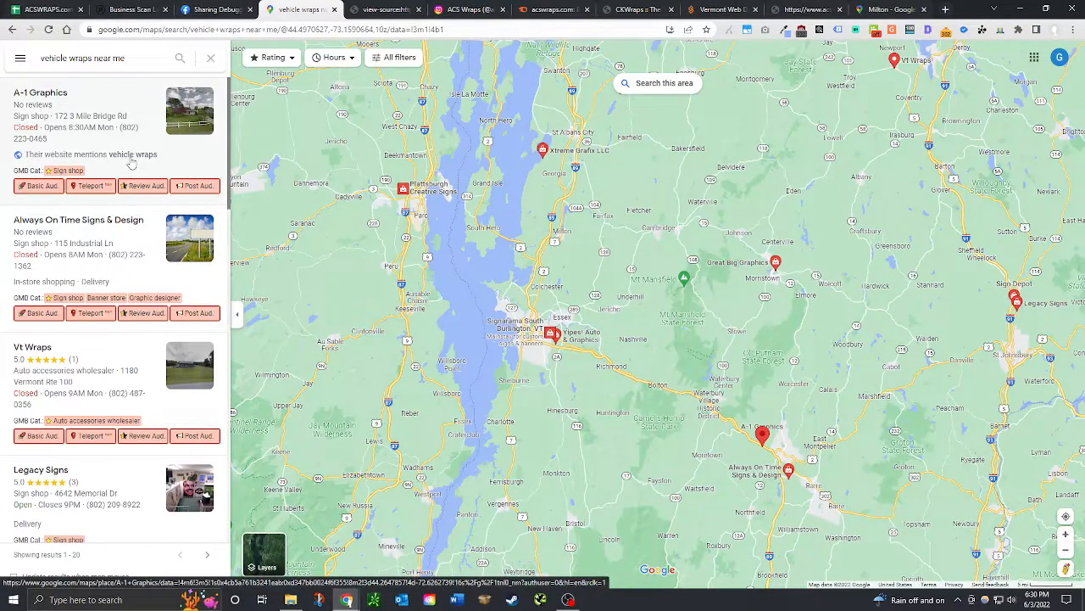
Close the Yext Business Scan page and select the Business Name Contains Keywords item in the roadmap sheet.
left_click(132, 9)
left_click(53, 8)
left_click(166, 9)
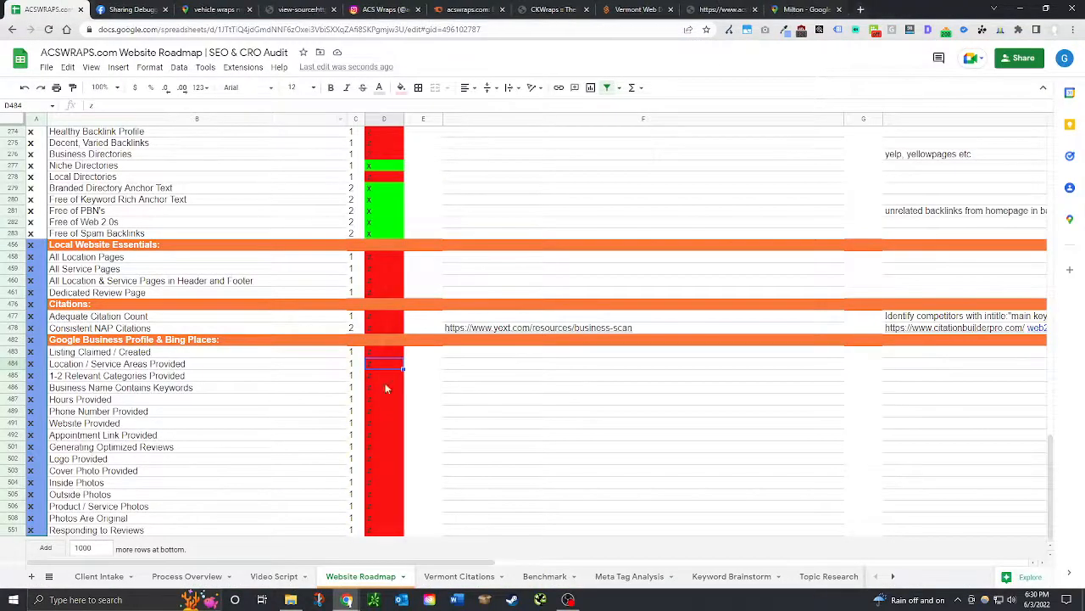
left_click(140, 388)
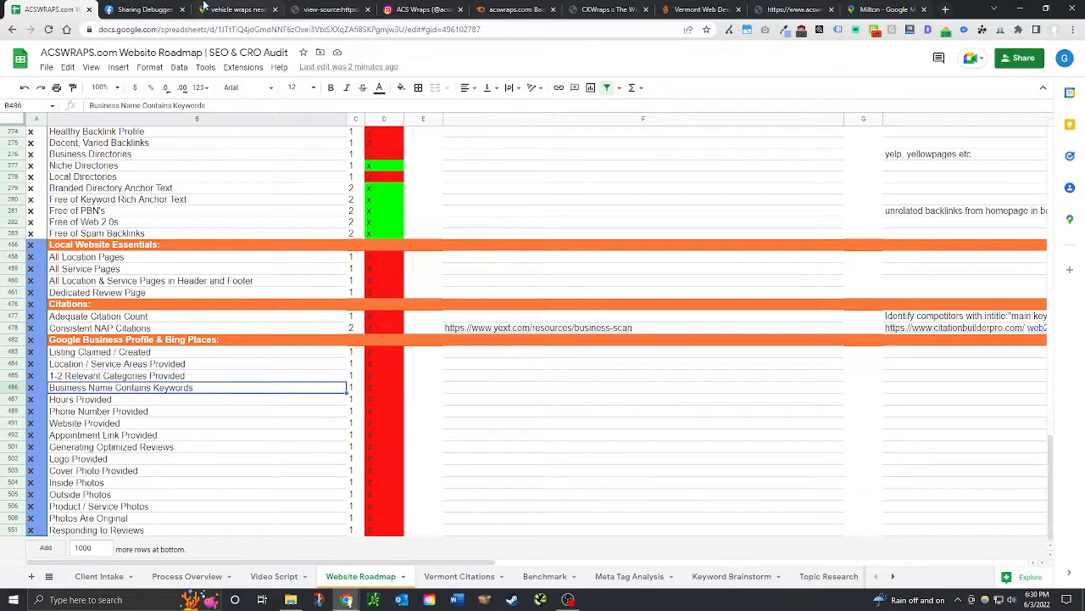
Check the business name against the Maps listings, the ACS Wraps Instagram profile and the Sharing Debugger preview, and return to the roadmap sheet.
left_click(235, 6)
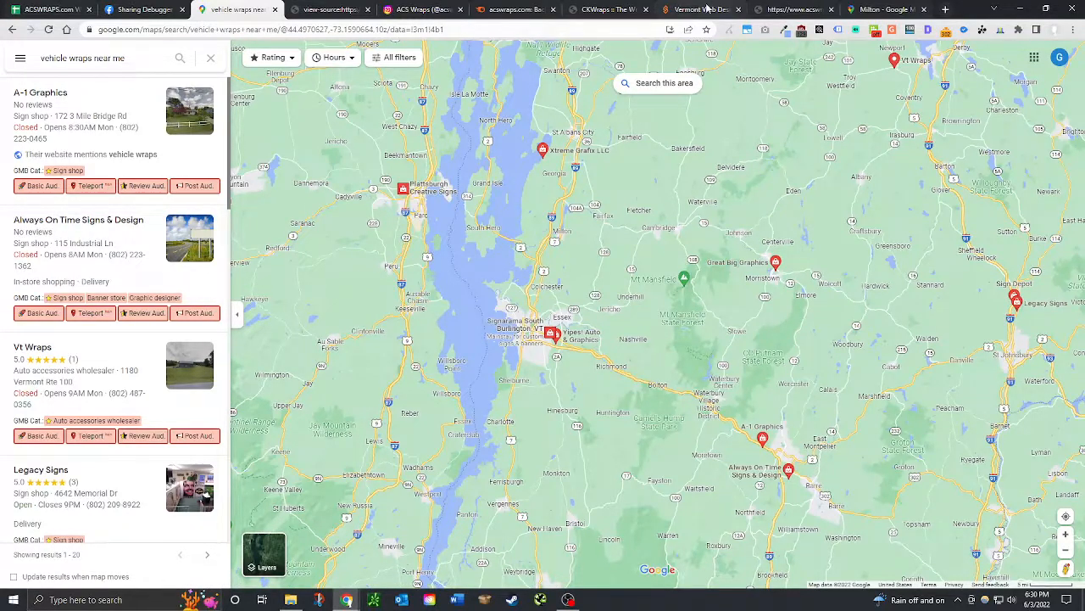
left_click(400, 9)
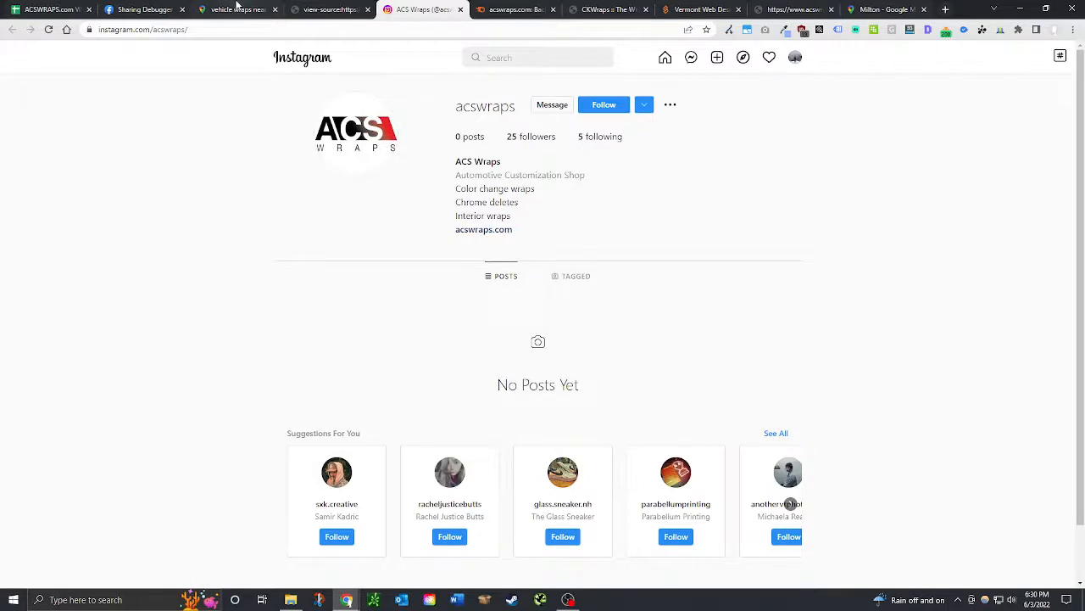
left_click(169, 9)
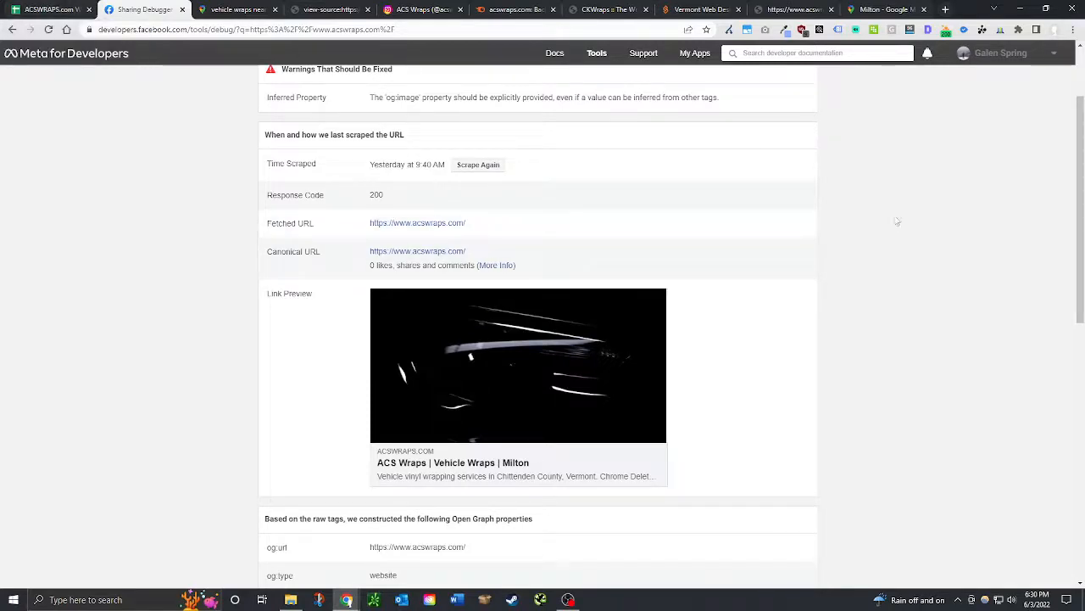
scroll(1083, 191, "up", 2)
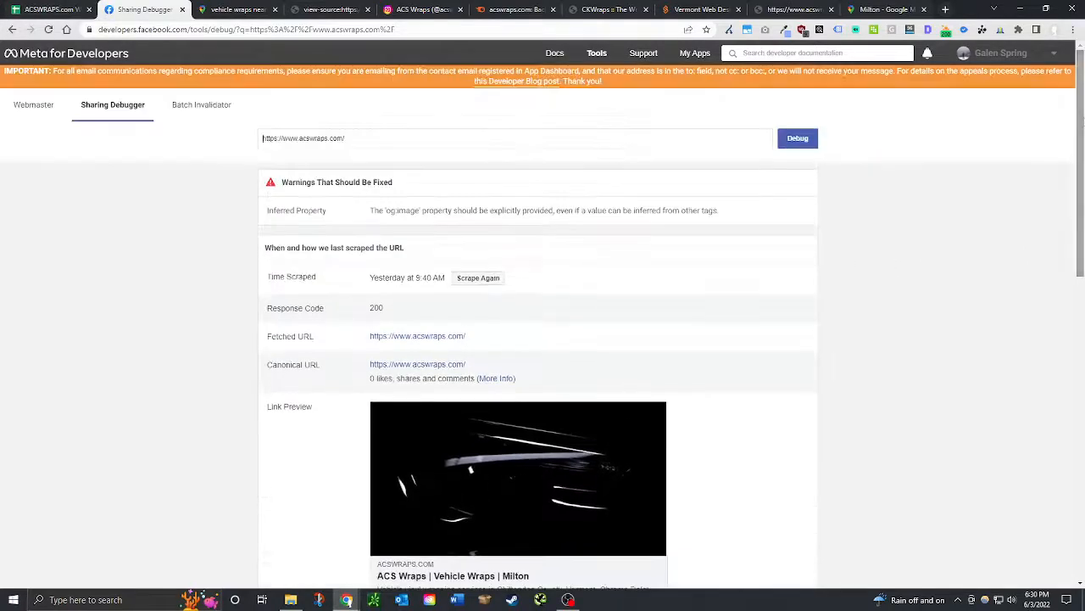
scroll(1082, 136, "down", 1)
scroll(1082, 136, "up", 1)
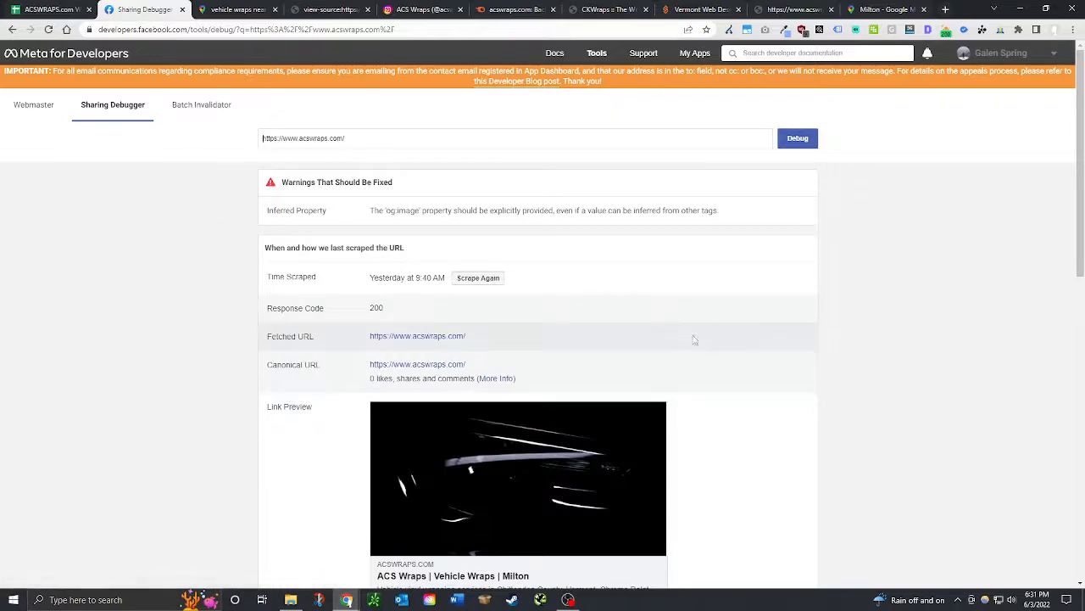
left_click(232, 10)
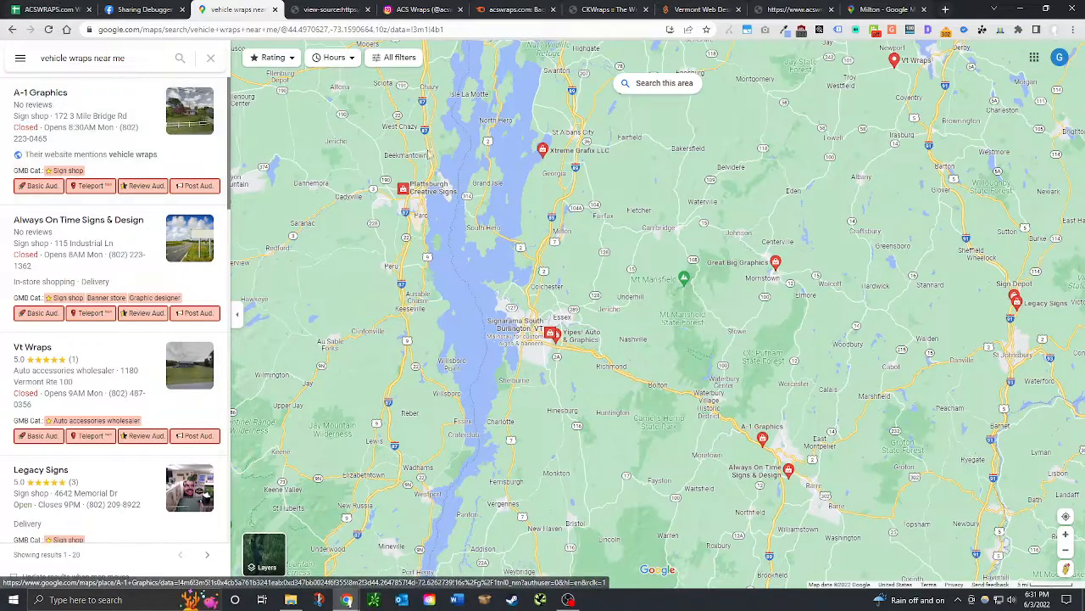
left_click(79, 7)
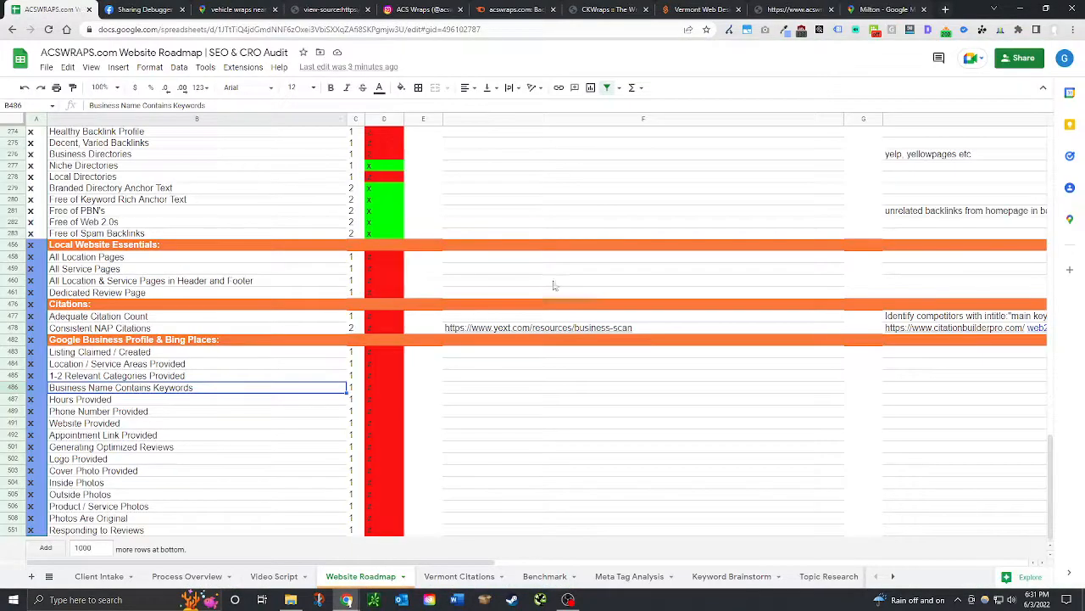
Review the Google Business Profile items from Hours Provided to Generating Optimized Reviews in the roadmap sheet.
left_click(431, 355)
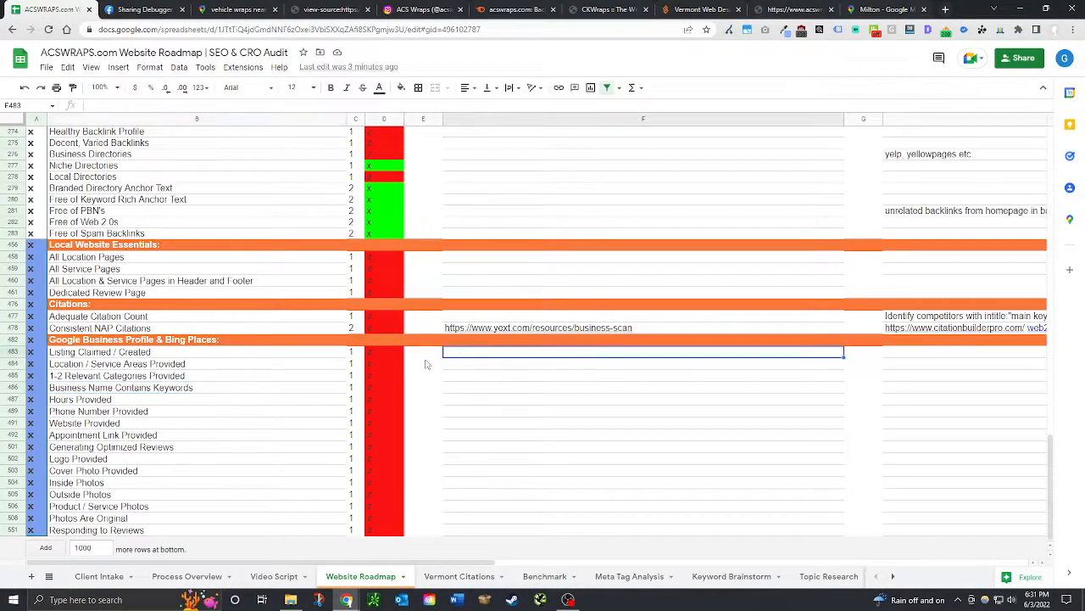
left_click(245, 427)
left_click(243, 403)
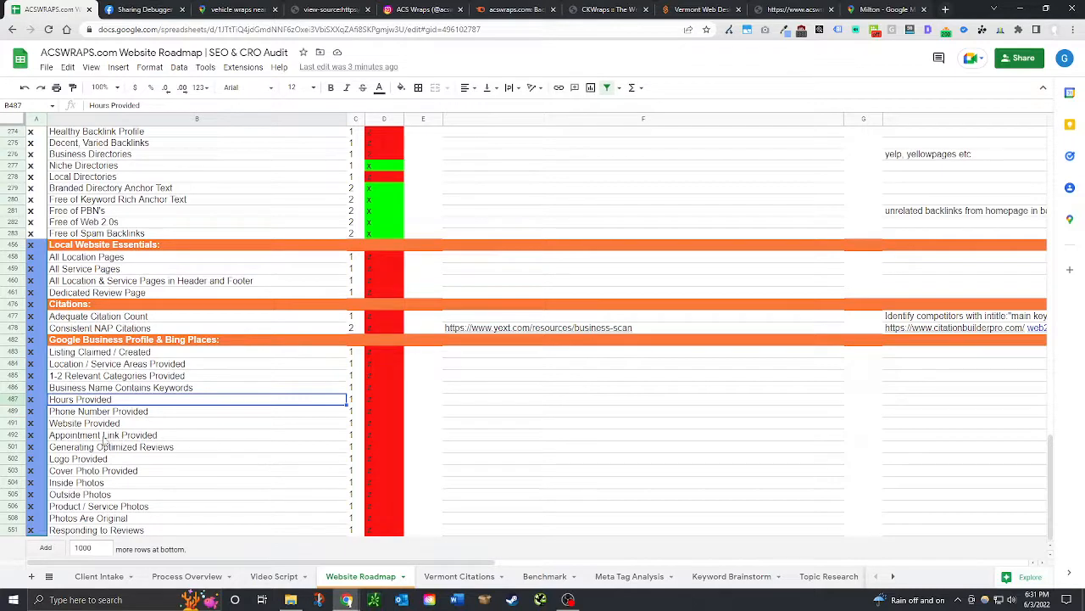
left_click(159, 448)
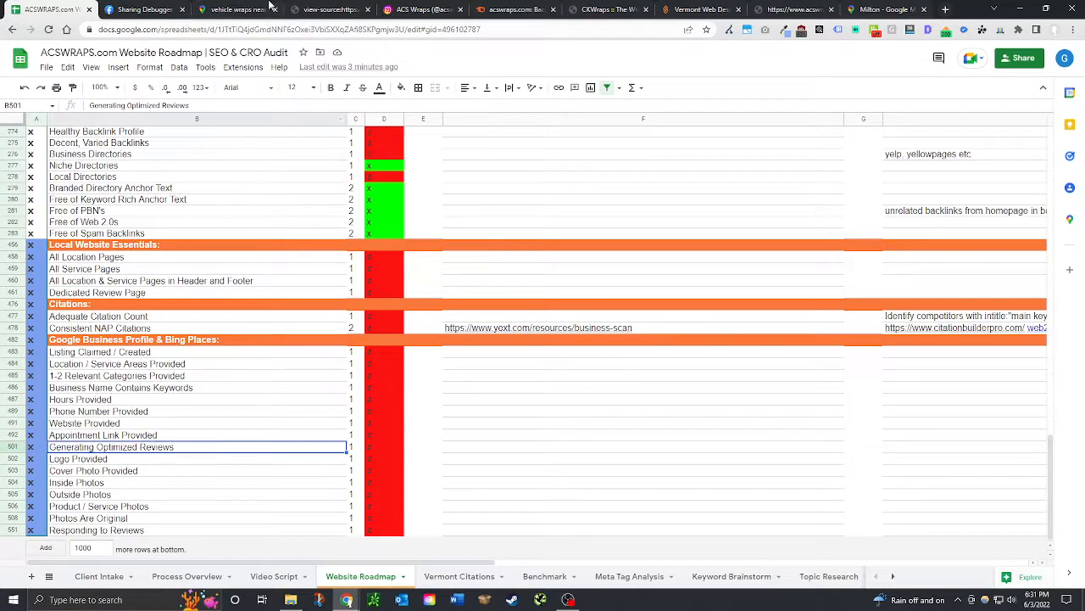
Compare competitor ratings in the Google Maps results, read the Vt Wraps reviews, and return to the roadmap sheet.
left_click(242, 9)
scroll(97, 280, "down", 1)
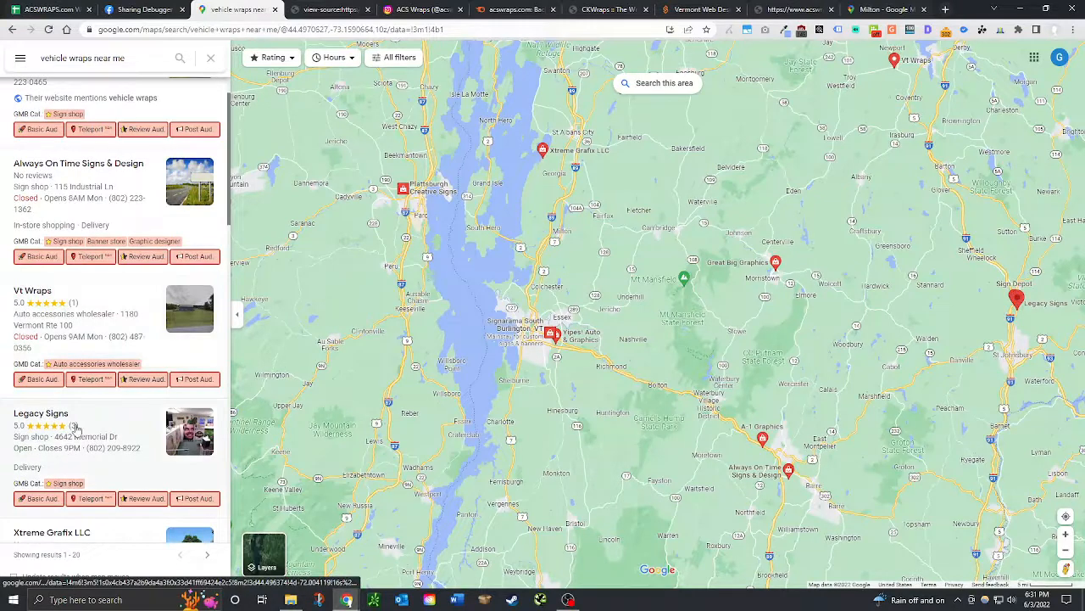
scroll(75, 441, "down", 2)
scroll(74, 442, "down", 3)
scroll(74, 442, "down", 1)
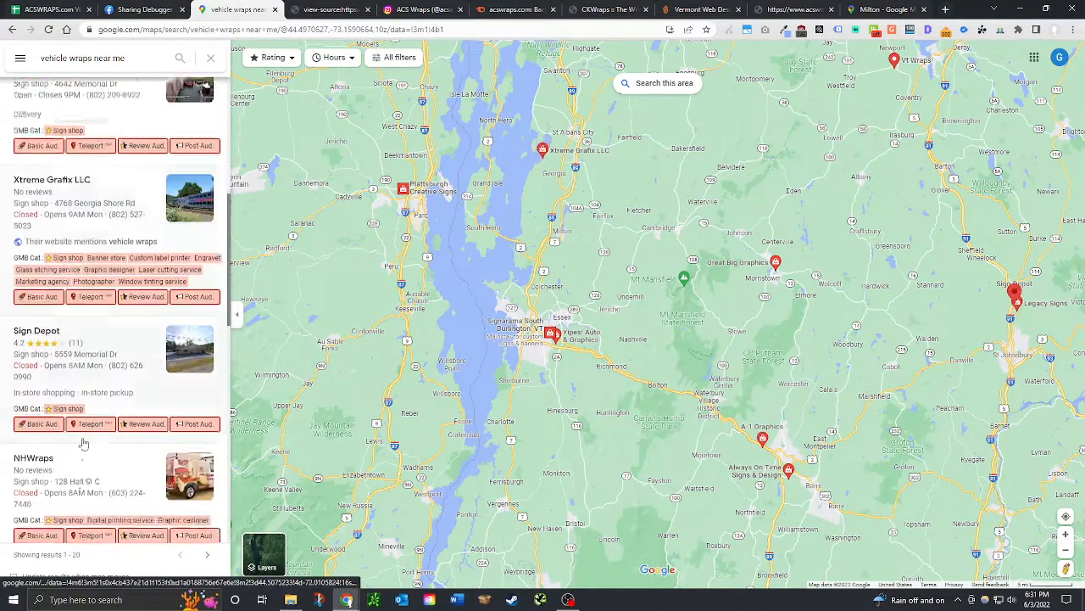
scroll(80, 443, "up", 3)
scroll(83, 446, "up", 2)
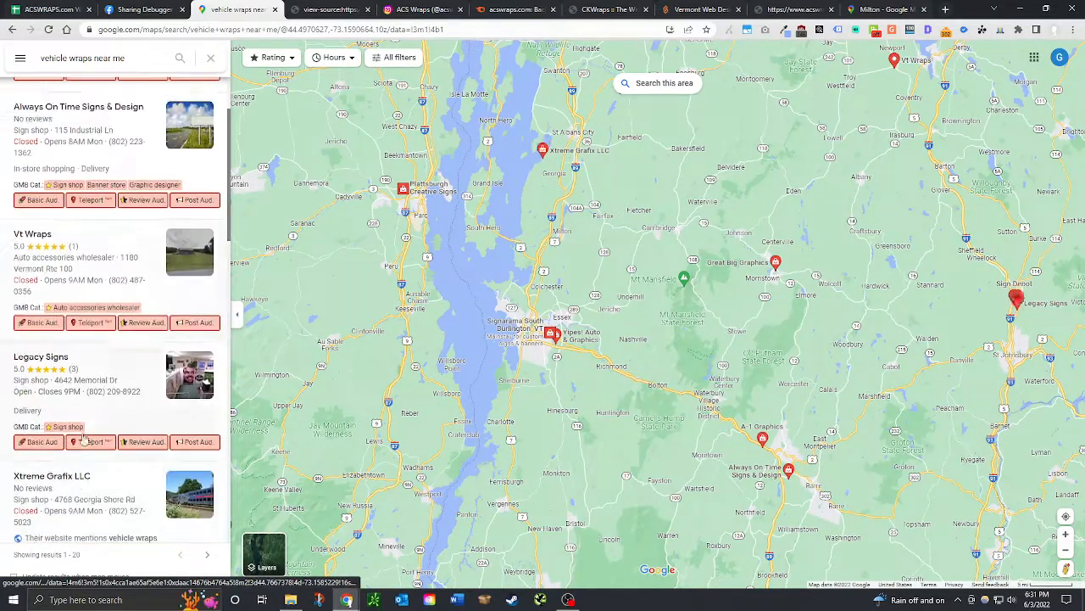
left_click(90, 252)
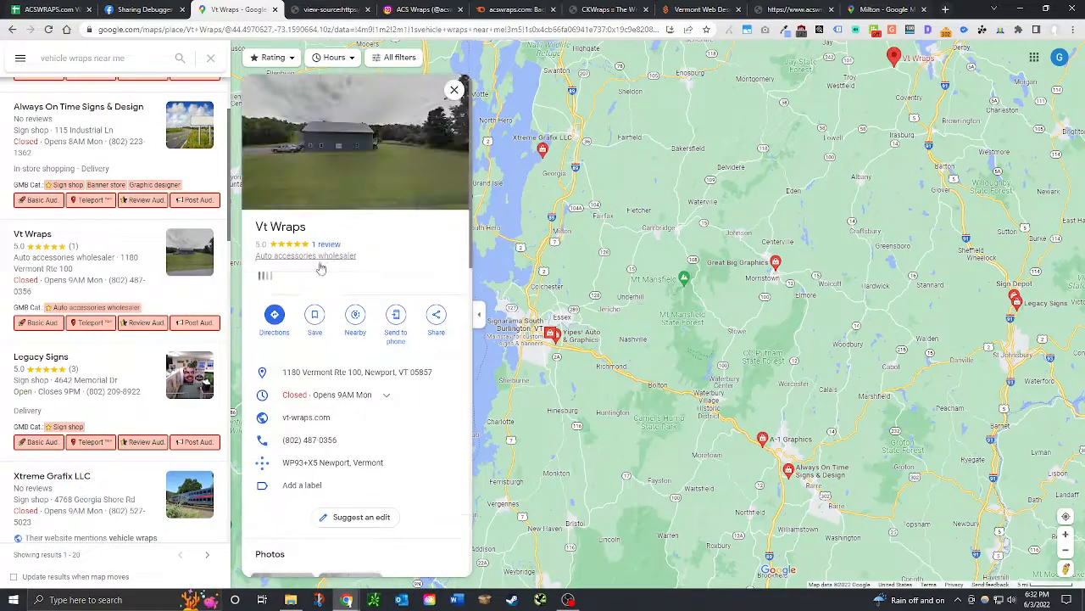
left_click(327, 246)
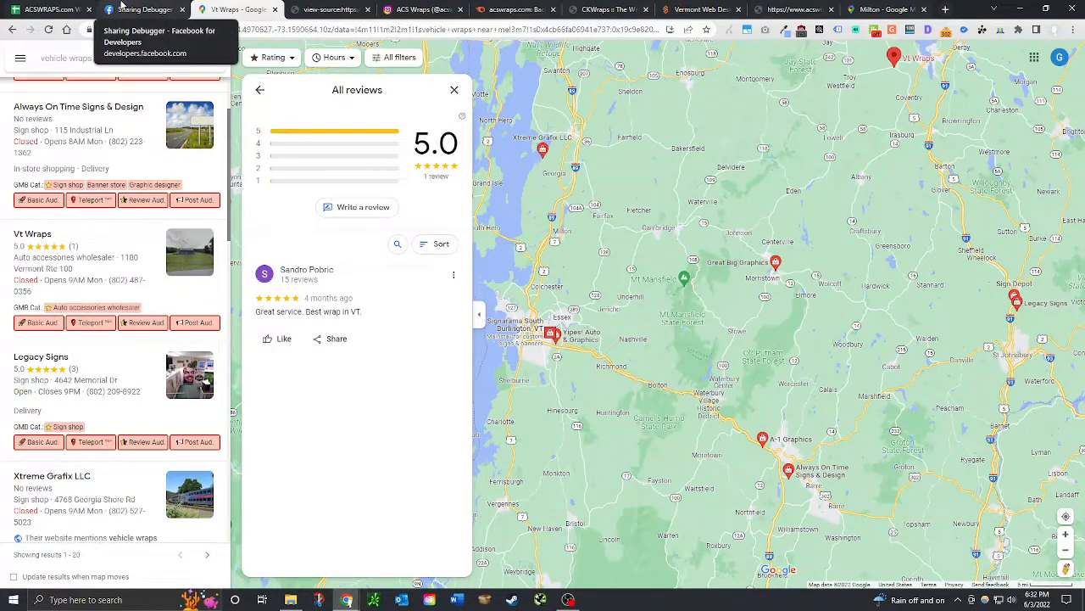
left_click(123, 9)
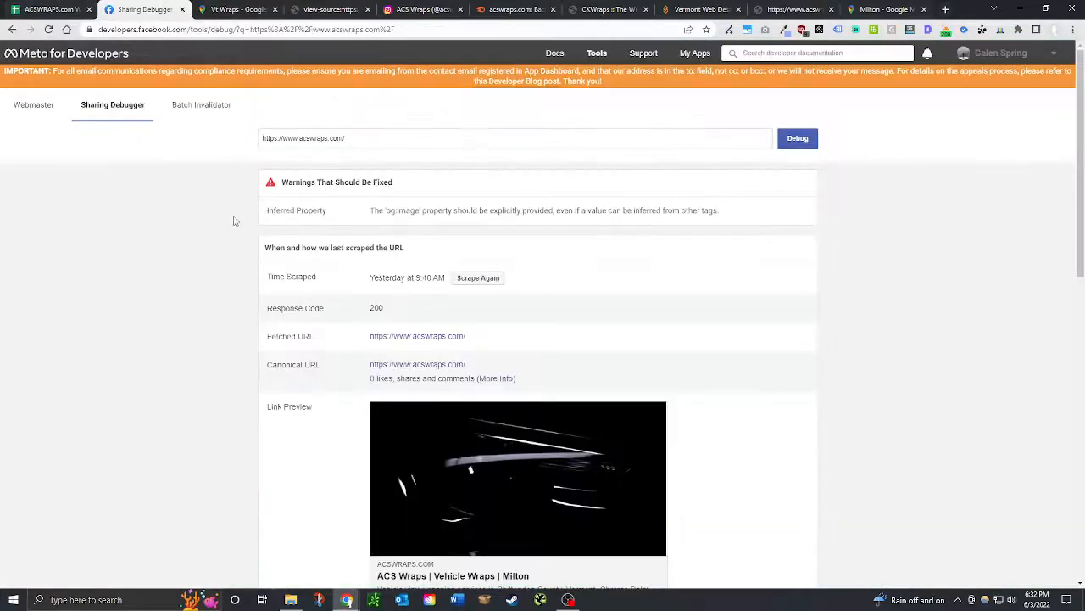
key("ctrl+1")
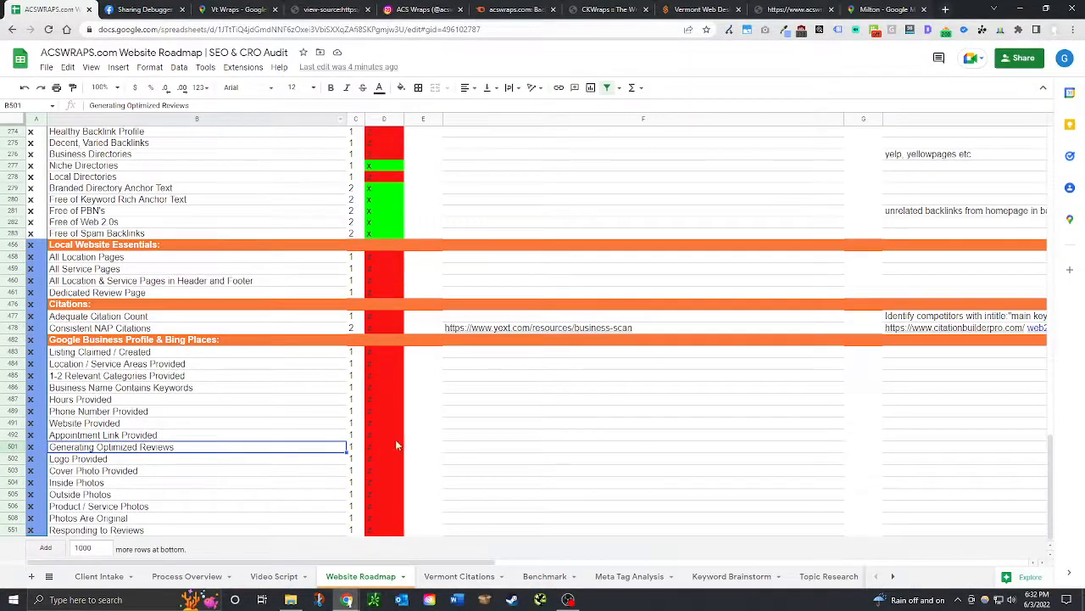
Go through the Google Business Profile items on reviews, logo, cover photo and other photos, ending on Responding to Reviews.
left_click(171, 463)
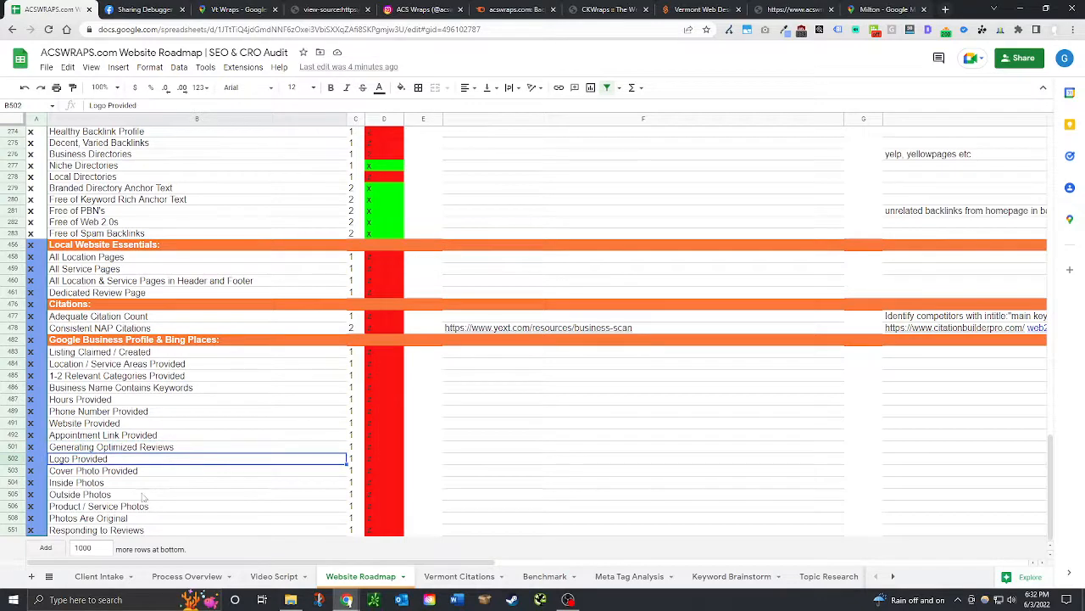
left_click(172, 447)
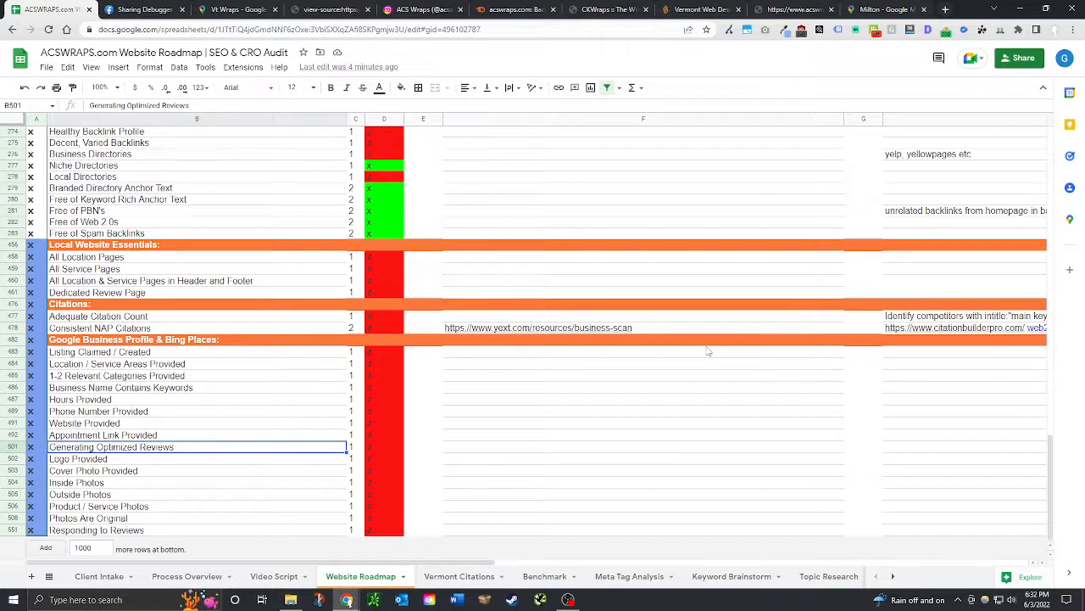
left_click(161, 459)
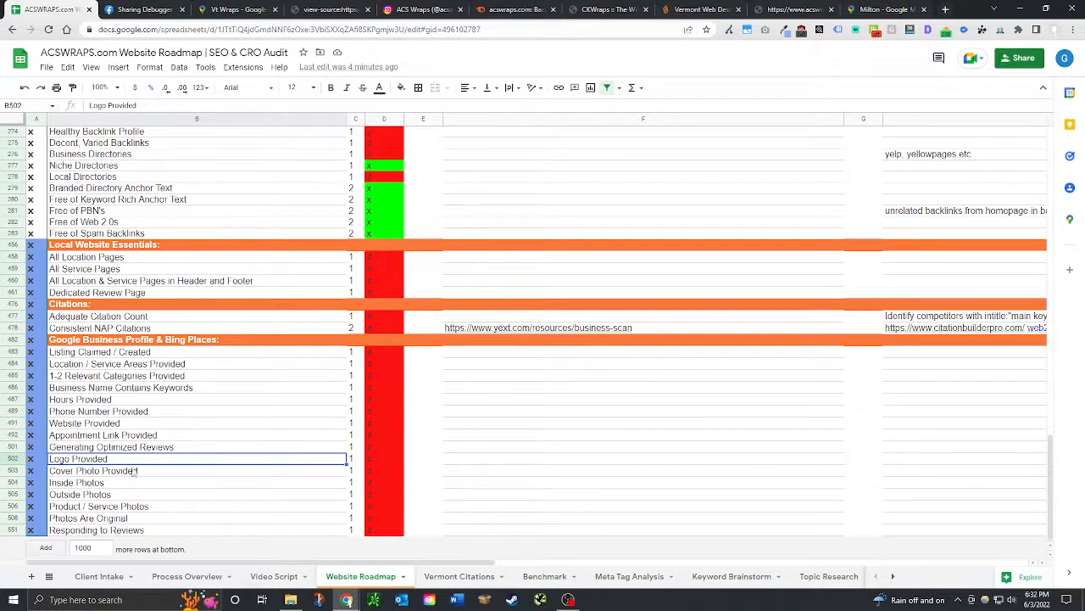
left_click(203, 473)
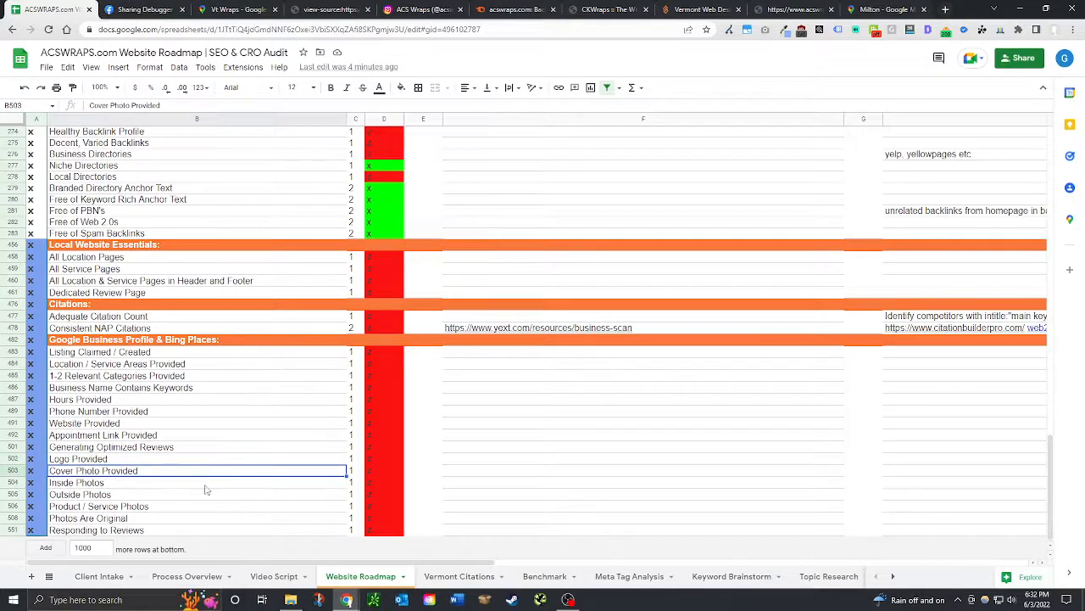
left_click(207, 486)
left_click(152, 495)
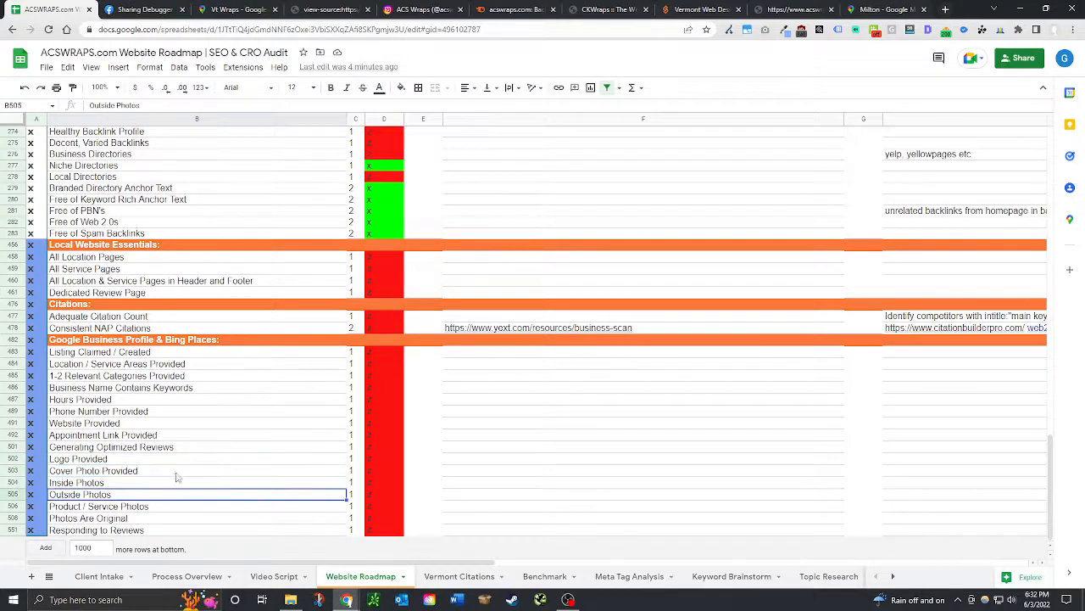
left_click(142, 483)
left_click(149, 493)
left_click(158, 507)
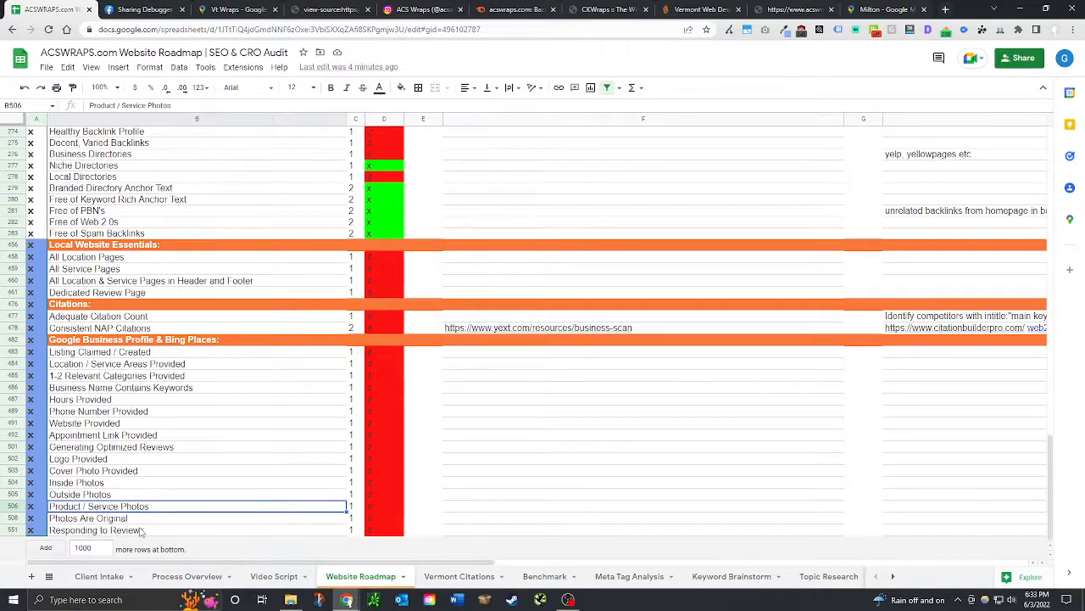
left_click(218, 518)
left_click(208, 497)
left_click(195, 509)
left_click(194, 530)
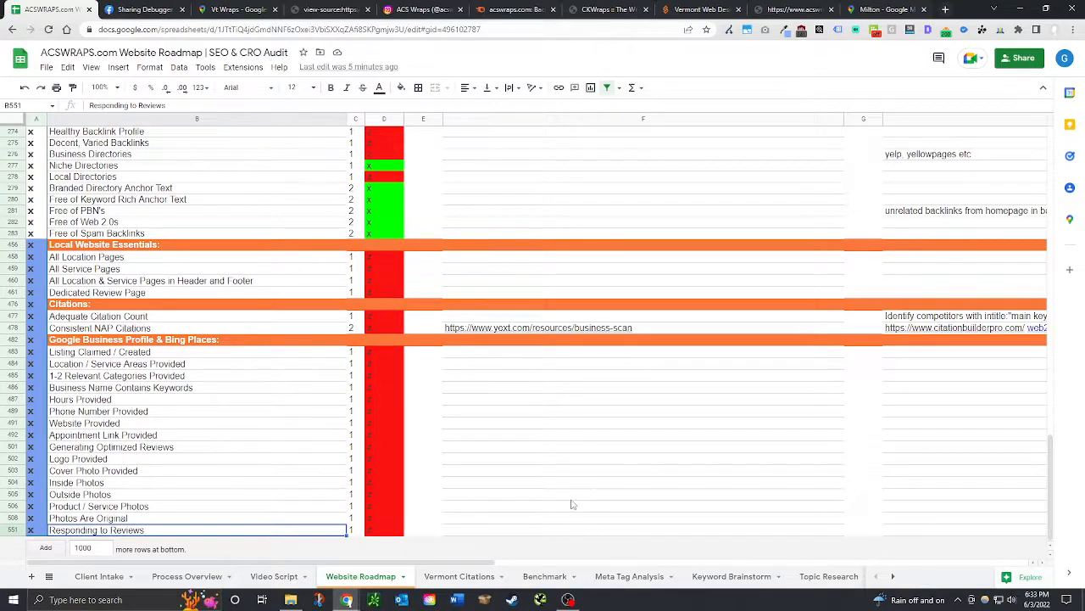
Go back up to the Calls to Action section and select the notes cell for Click To Call Button on Homepage with Visible Phone Number.
scroll(573, 505, "up", 20)
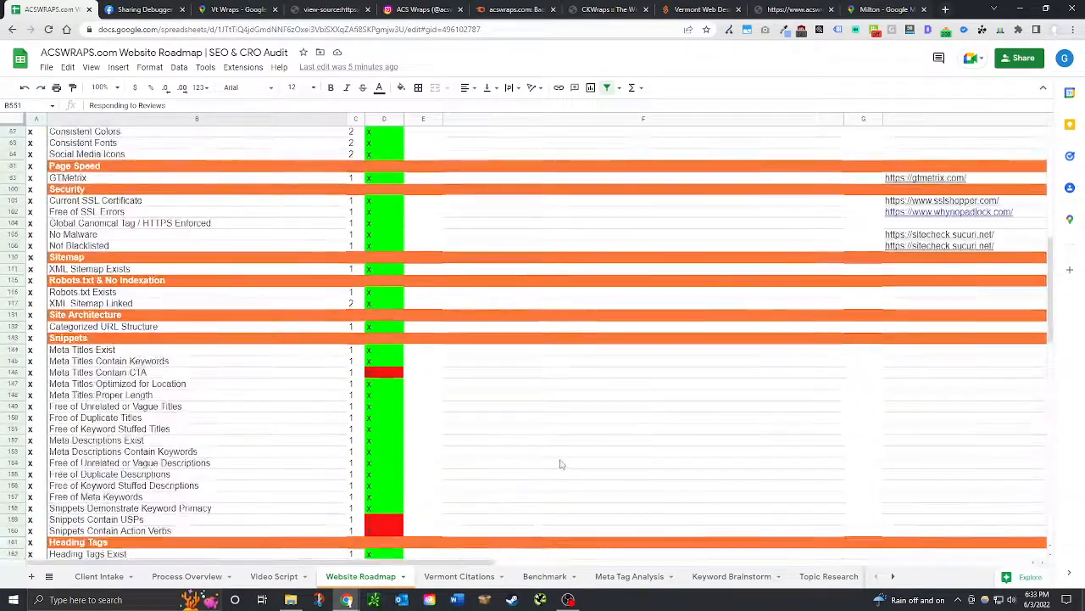
scroll(559, 464, "up", 6)
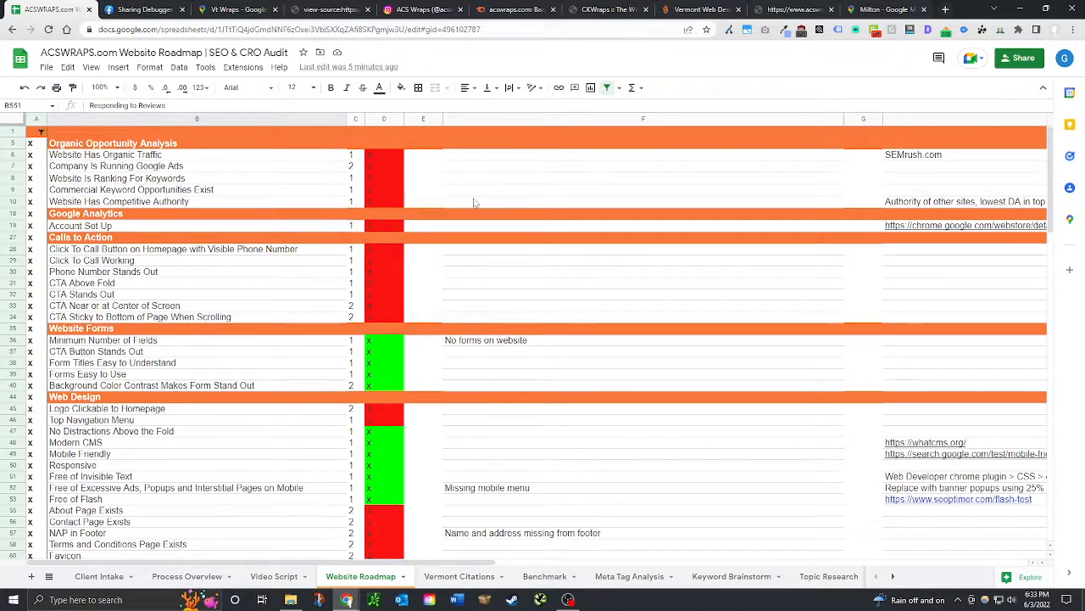
left_click(493, 250)
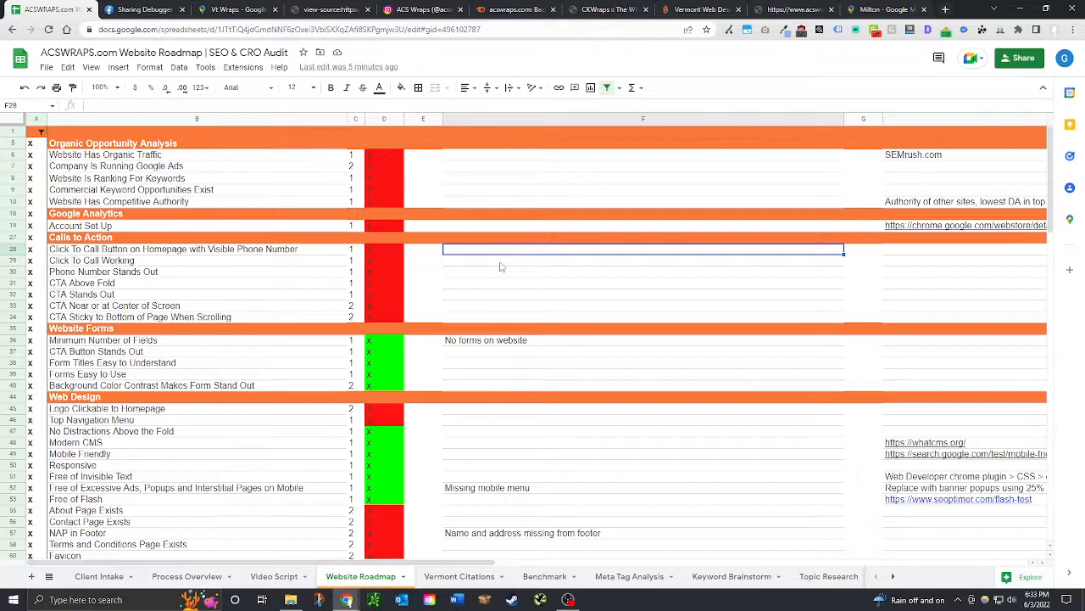
Switch to the page source of acswraps.com and load the live homepage in its place.
left_click(314, 9)
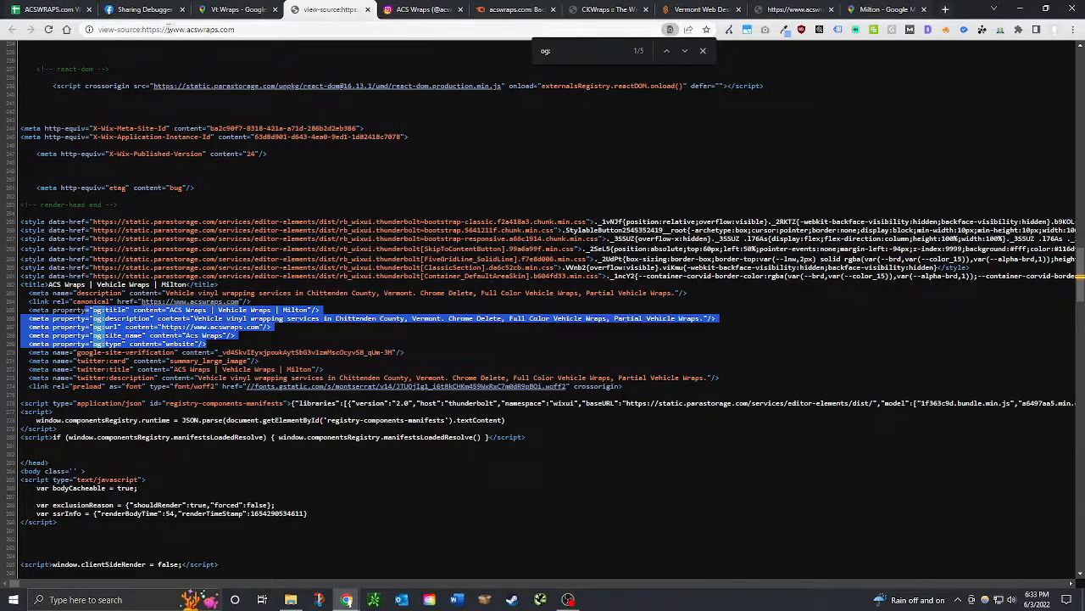
left_click_drag(145, 31, 3, 31)
key("Delete")
key("Return")
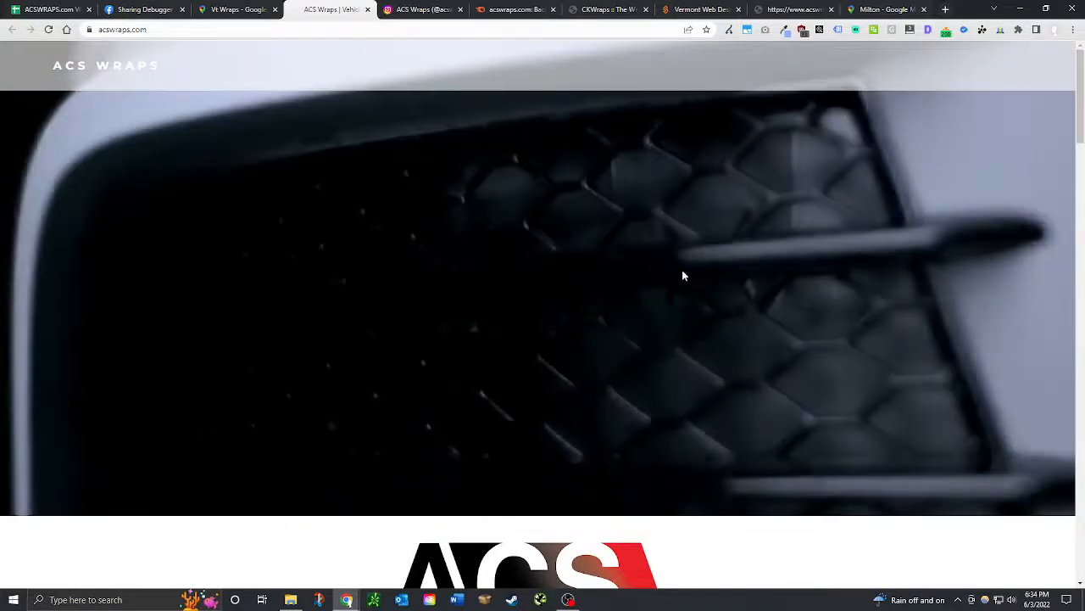
Examine the homepage's calls to action and service sections, from the ACS Wraps introduction through Full Color-Change Wraps, Partial Wraps and Chrome Delete.
scroll(464, 356, "down", 6)
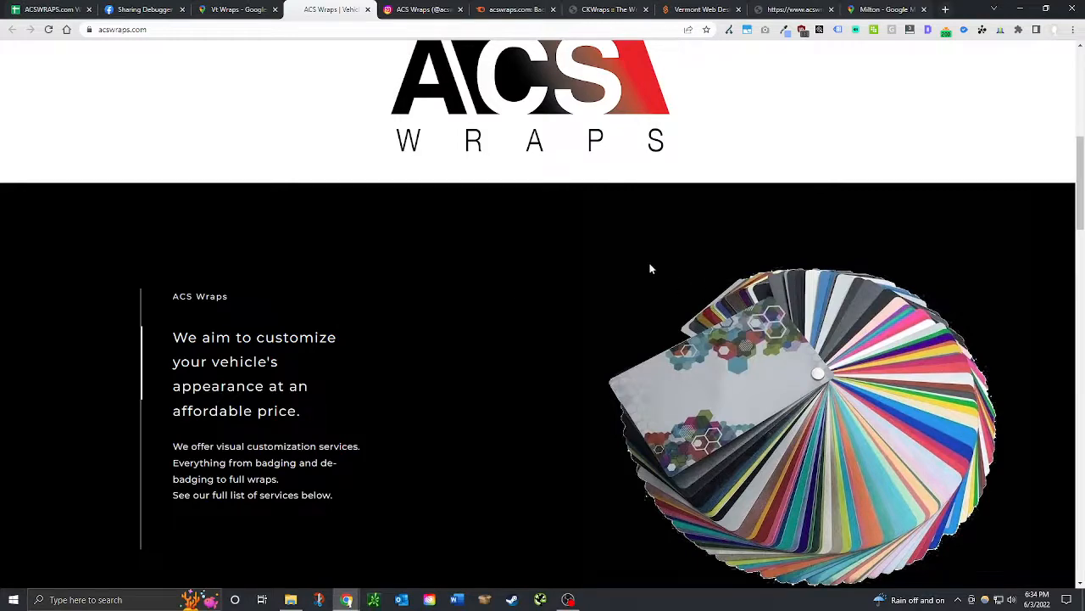
scroll(306, 352, "down", 1)
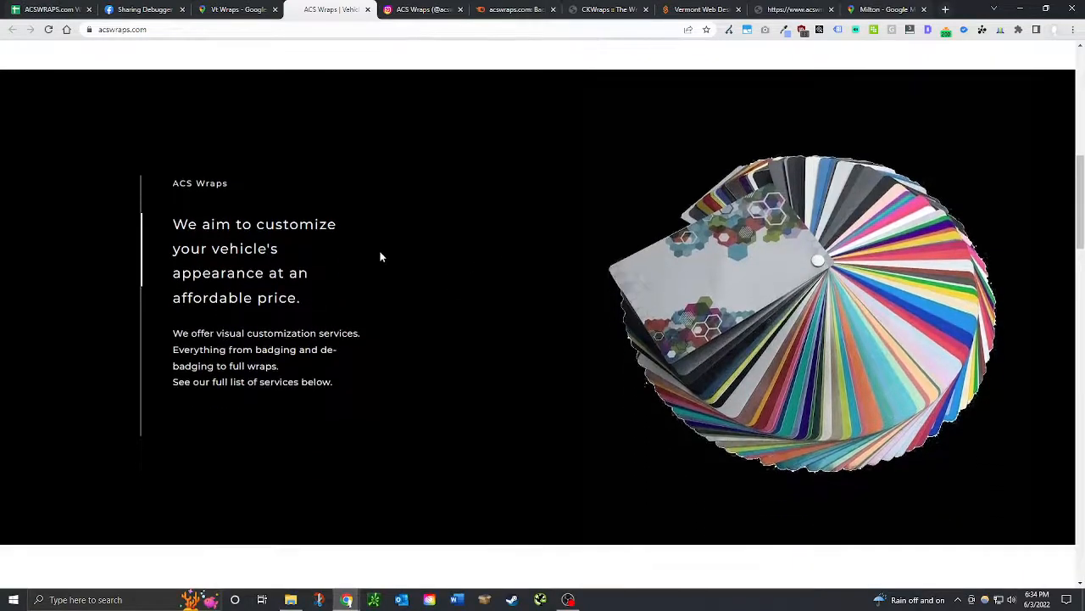
scroll(359, 275, "down", 4)
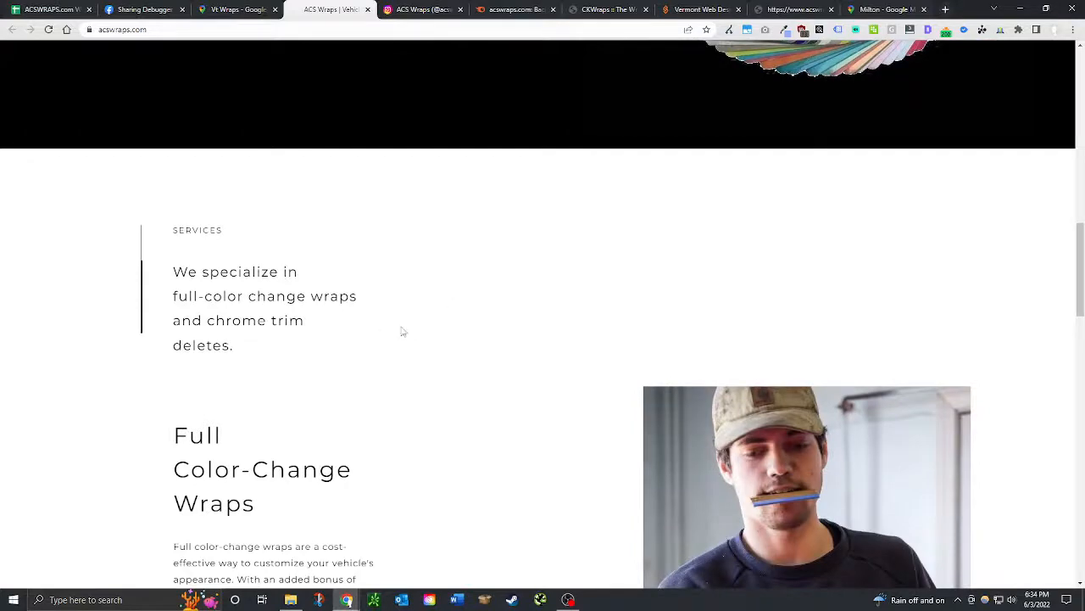
scroll(436, 332, "up", 5)
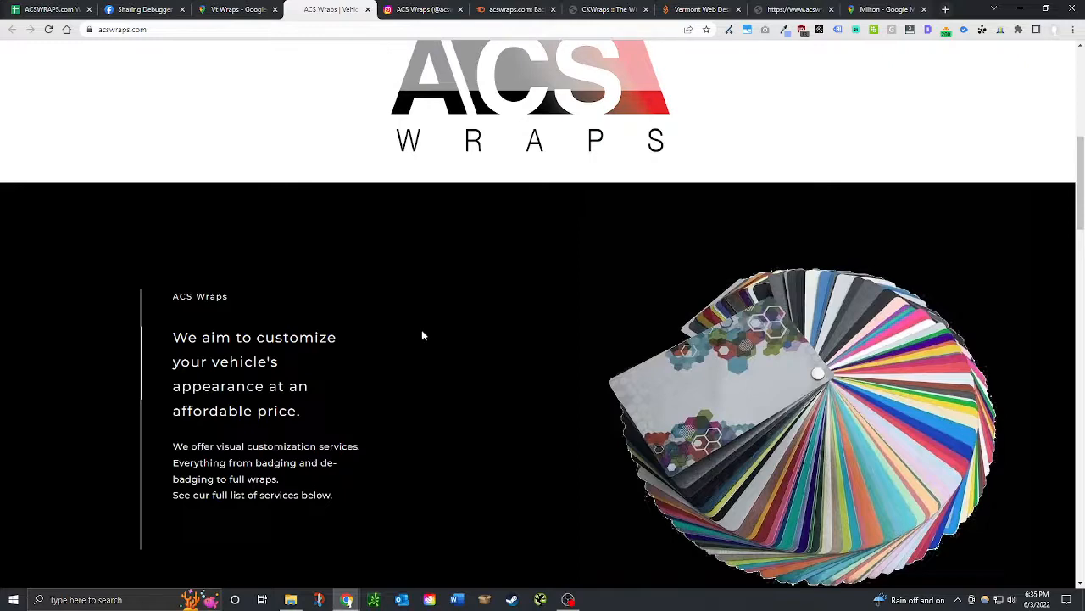
scroll(421, 335, "down", 10)
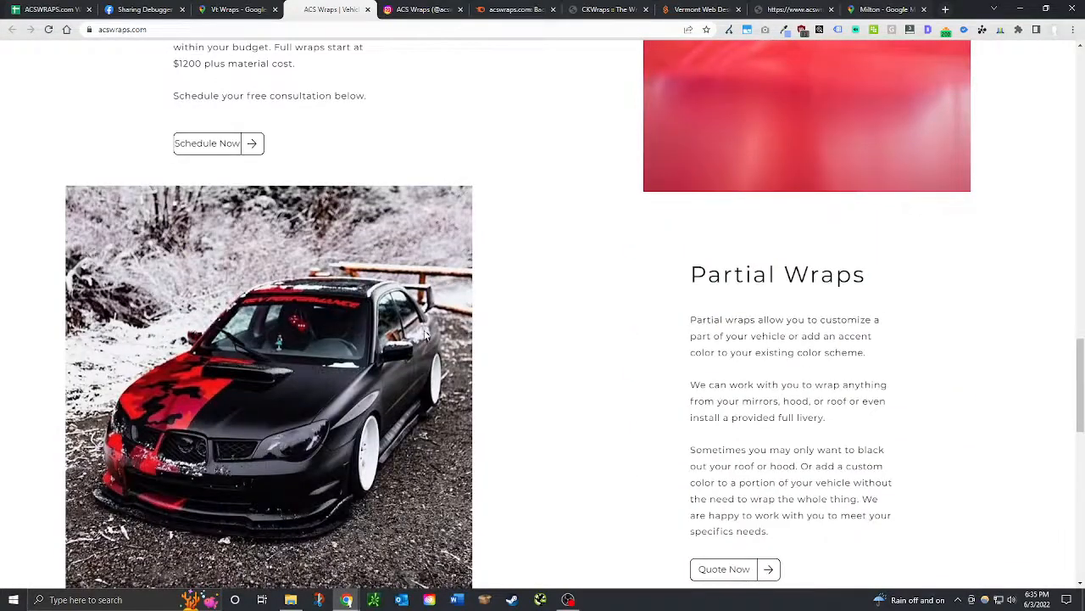
scroll(489, 324, "down", 3)
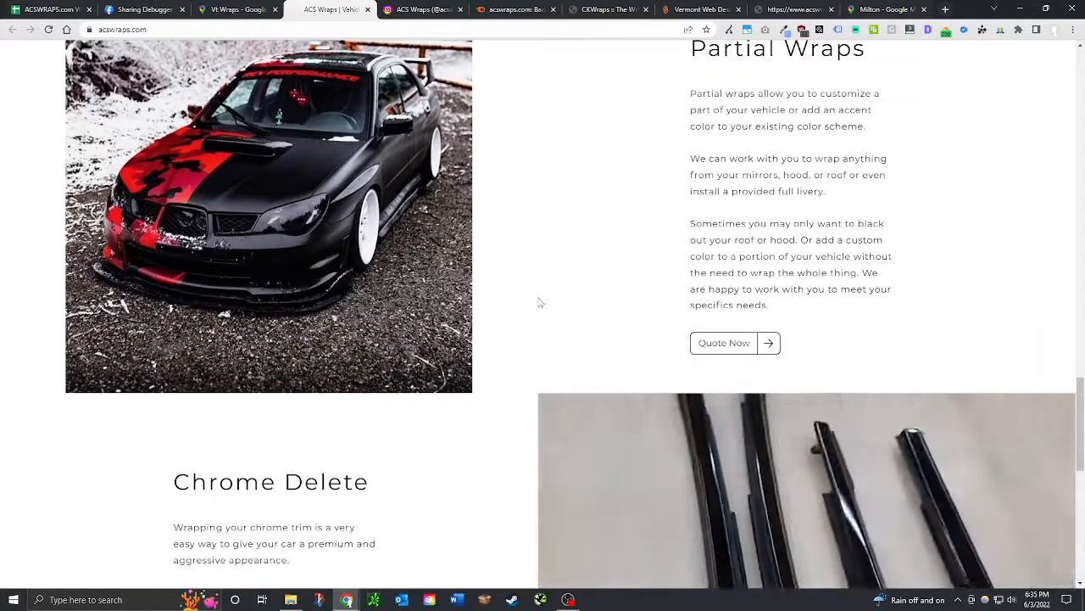
scroll(539, 302, "down", 4)
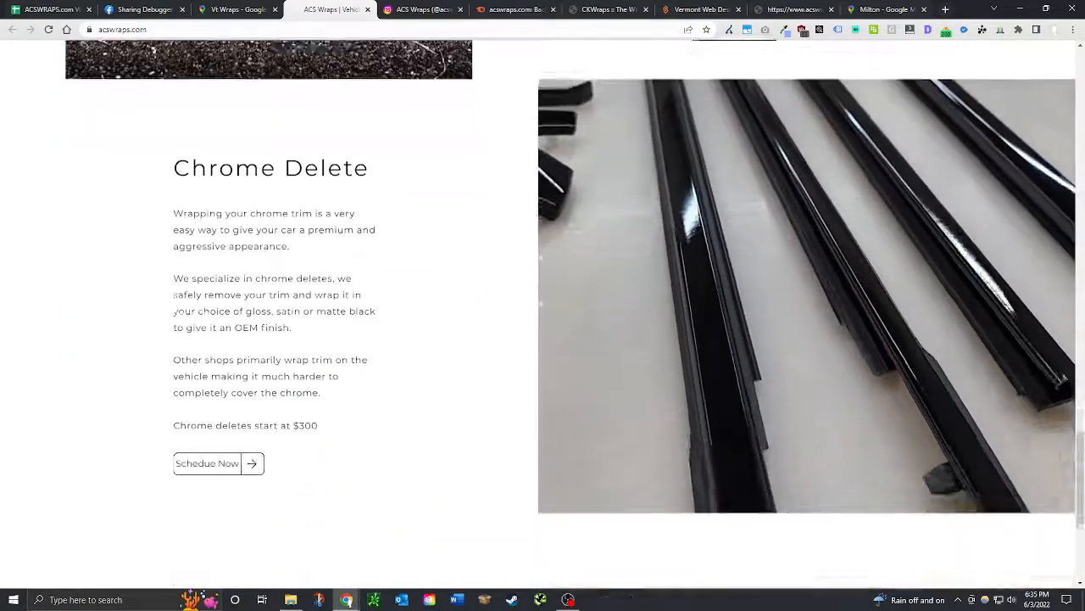
scroll(414, 388, "up", 8)
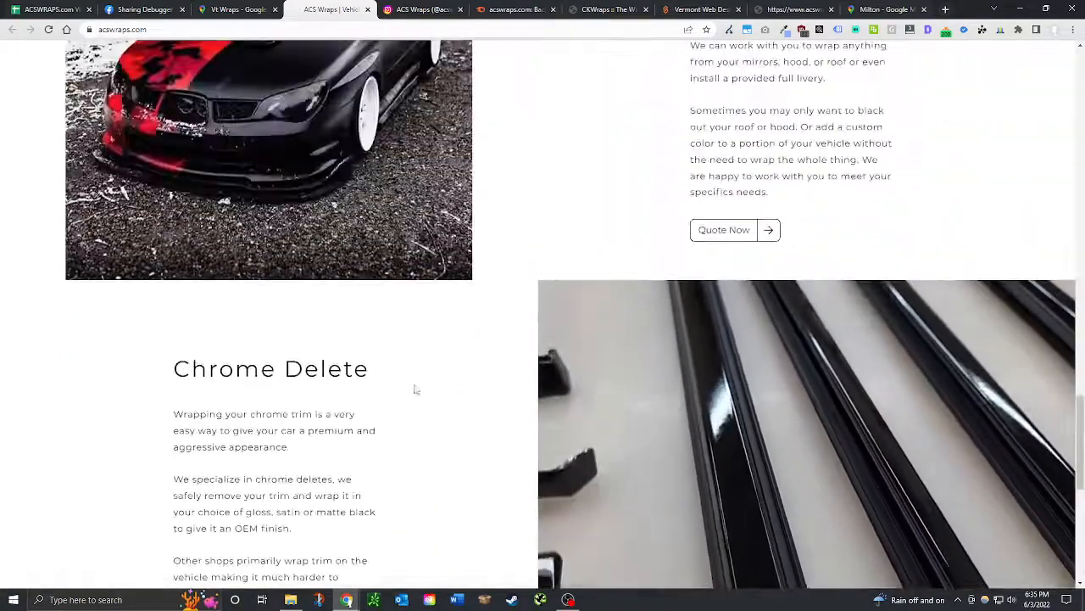
scroll(607, 304, "up", 15)
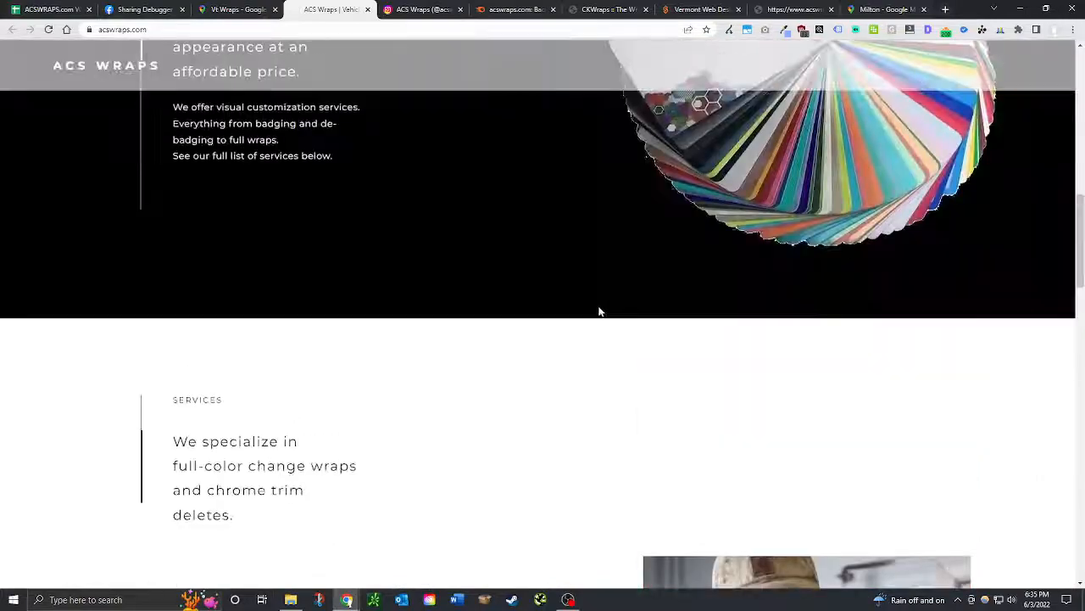
scroll(592, 318, "down", 12)
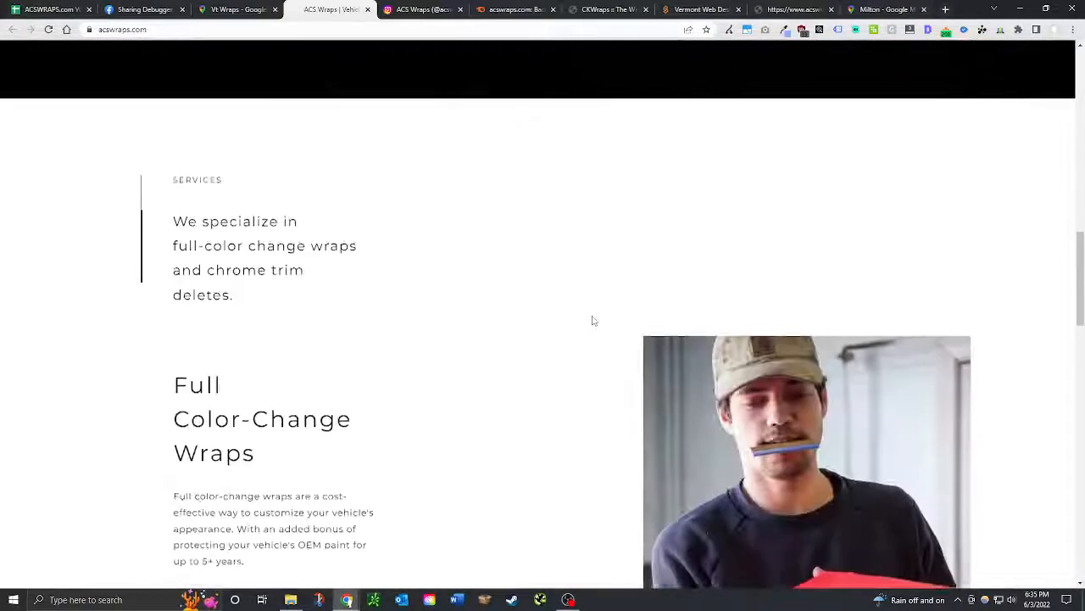
scroll(593, 322, "down", 3)
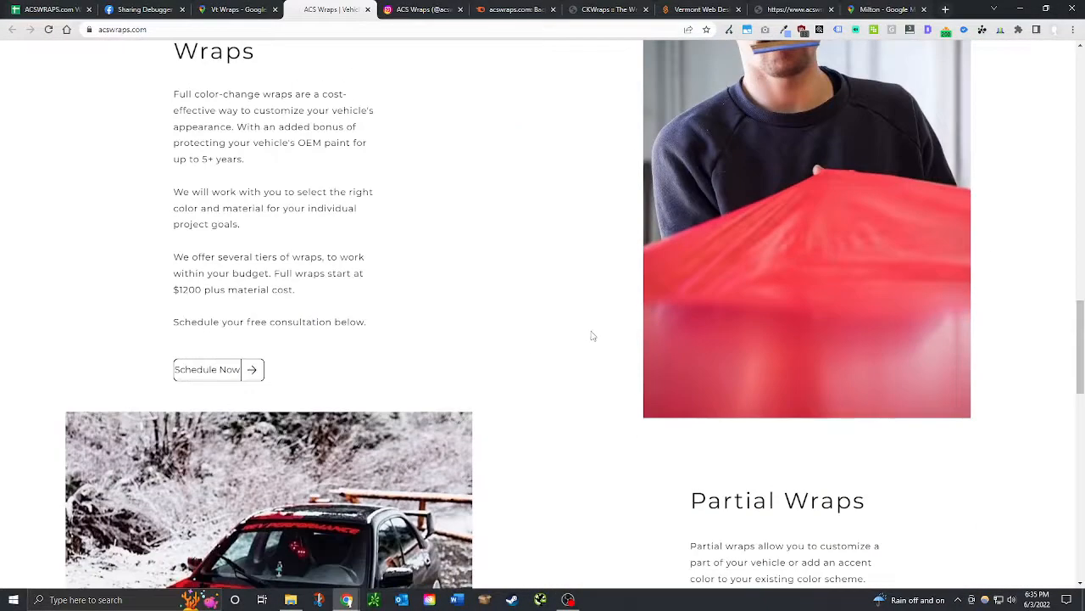
scroll(491, 330, "up", 1)
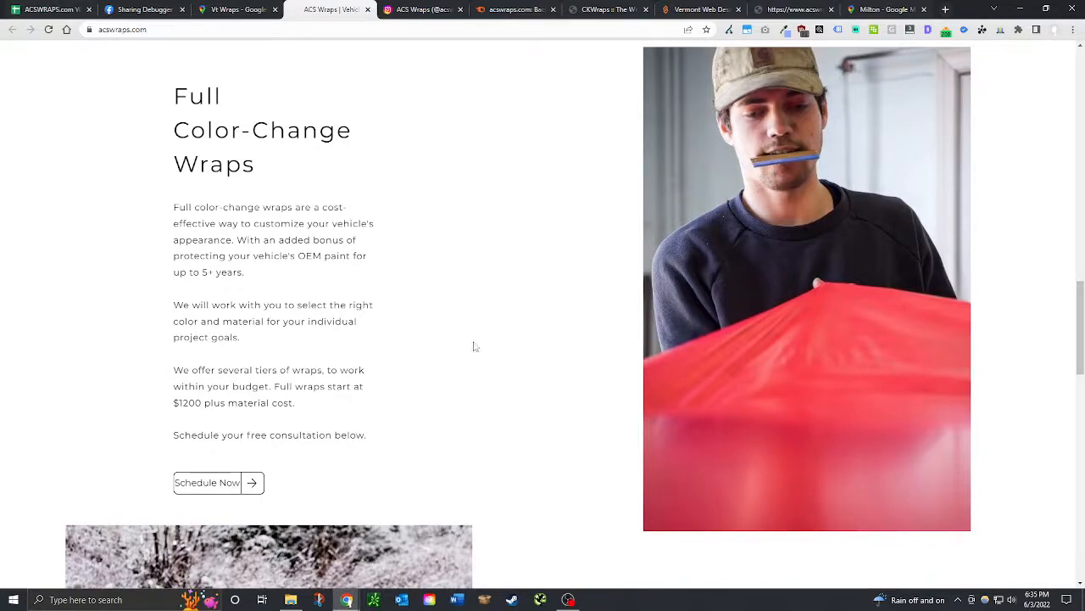
scroll(581, 444, "down", 6)
scroll(577, 441, "down", 2)
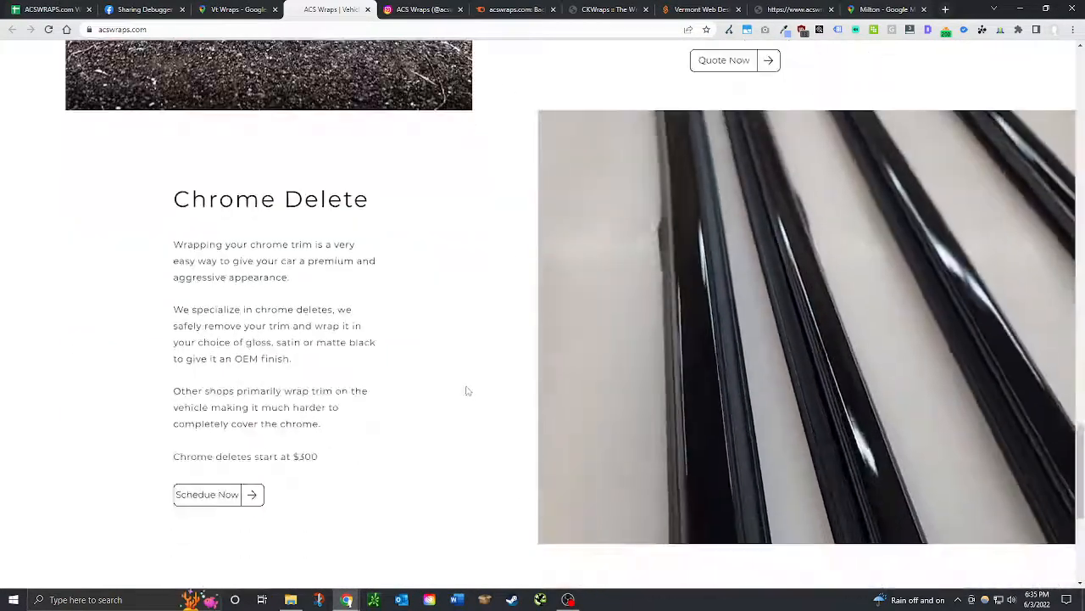
Examine the contact details in the homepage footer and go back up to the Services section.
scroll(458, 398, "down", 2)
scroll(458, 439, "down", 1)
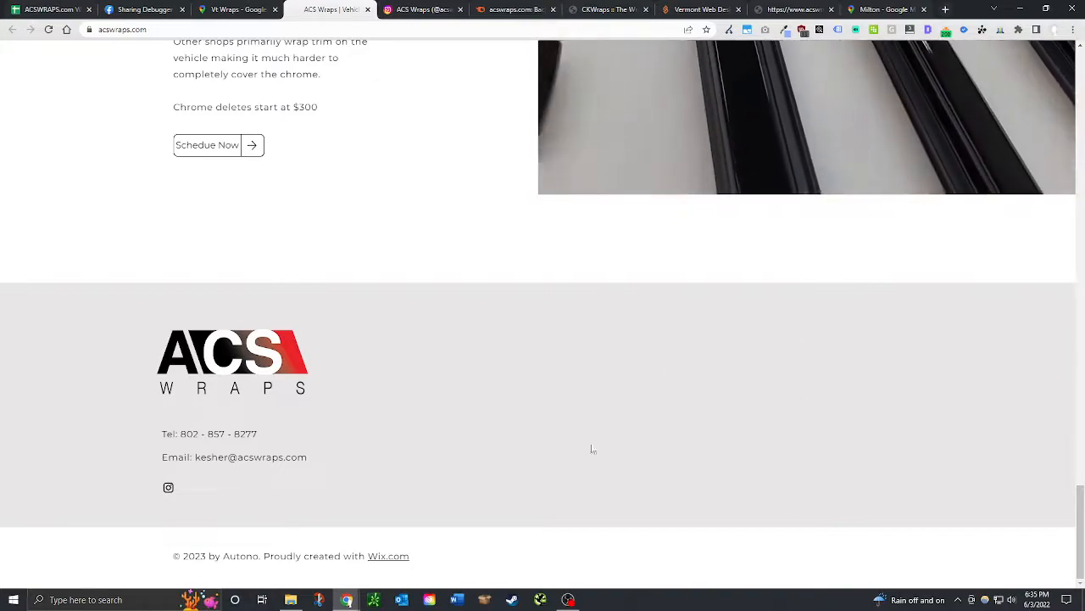
scroll(500, 477, "up", 3)
scroll(477, 494, "up", 15)
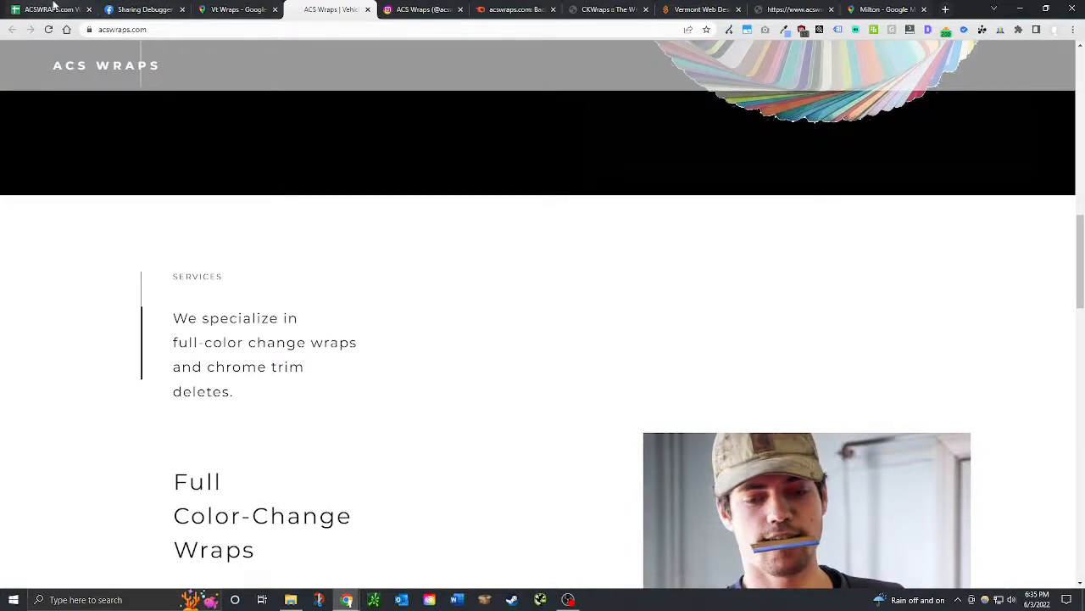
Return to the Website Roadmap sheet and review the Web Design items, covering the mobile menu note, Logo Clickable to Homepage and Favicon.
left_click(53, 8)
scroll(433, 338, "down", 5)
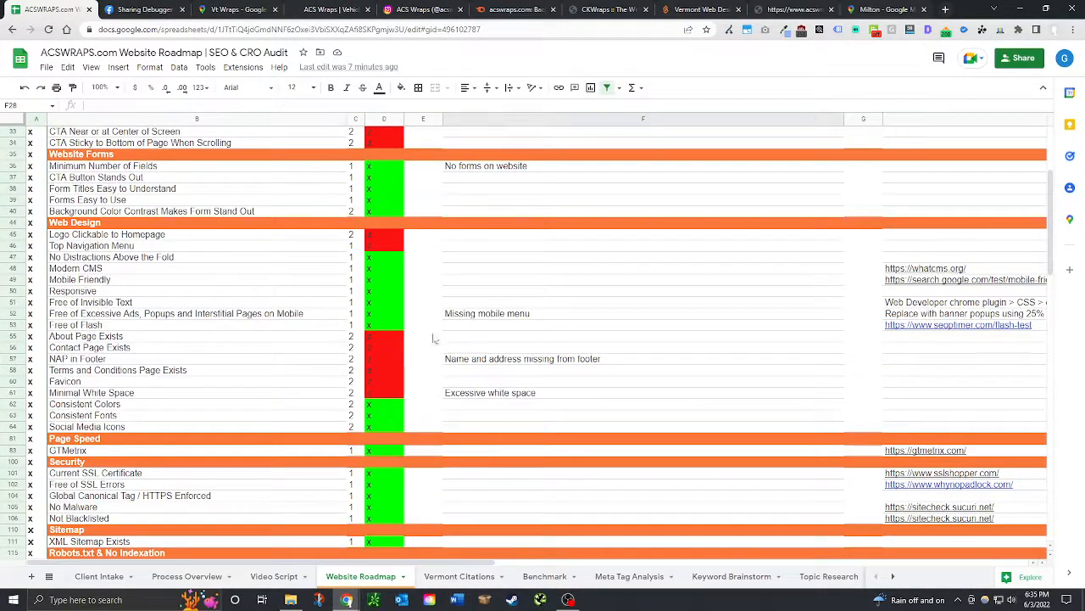
left_click(502, 313)
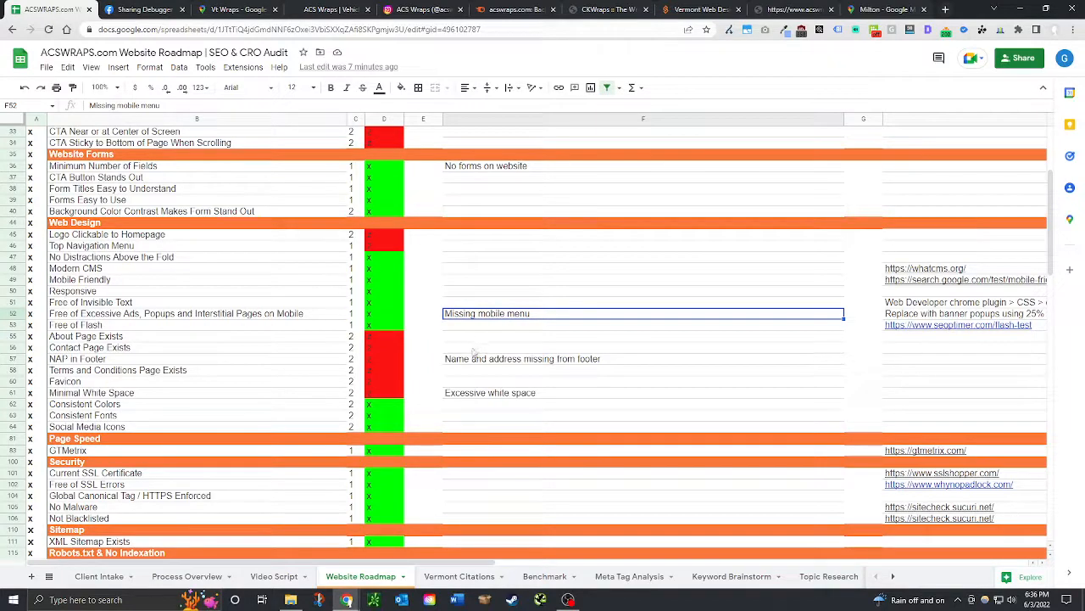
scroll(474, 351, "down", 2)
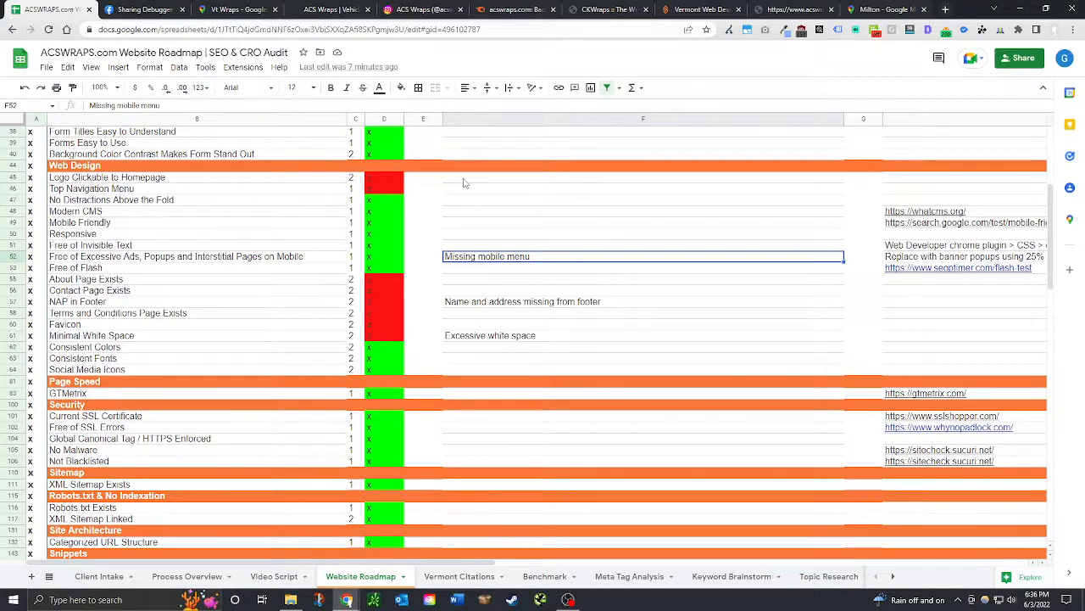
left_click(172, 179)
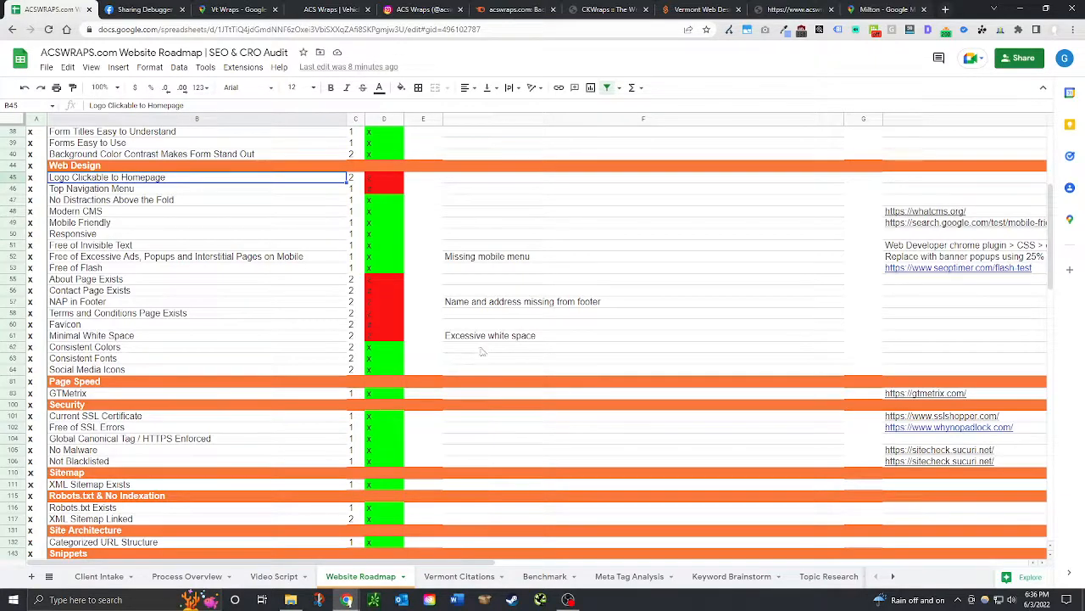
scroll(481, 351, "down", 2)
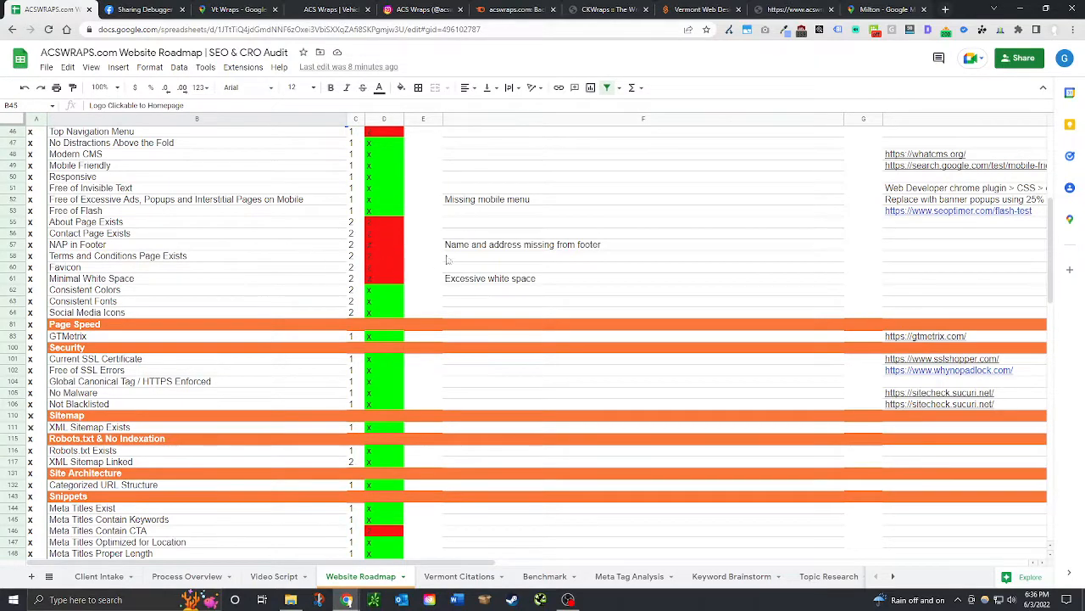
left_click(480, 269)
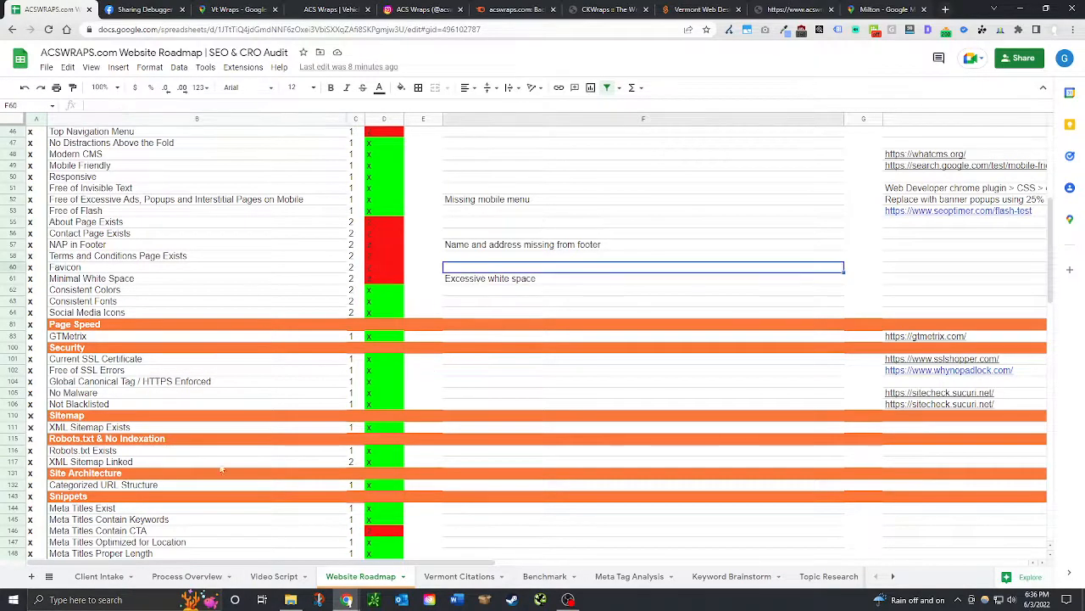
Review the audit items from Page Speed and Security through Snippets, Heading Tags and Internal Links.
scroll(415, 339, "down", 5)
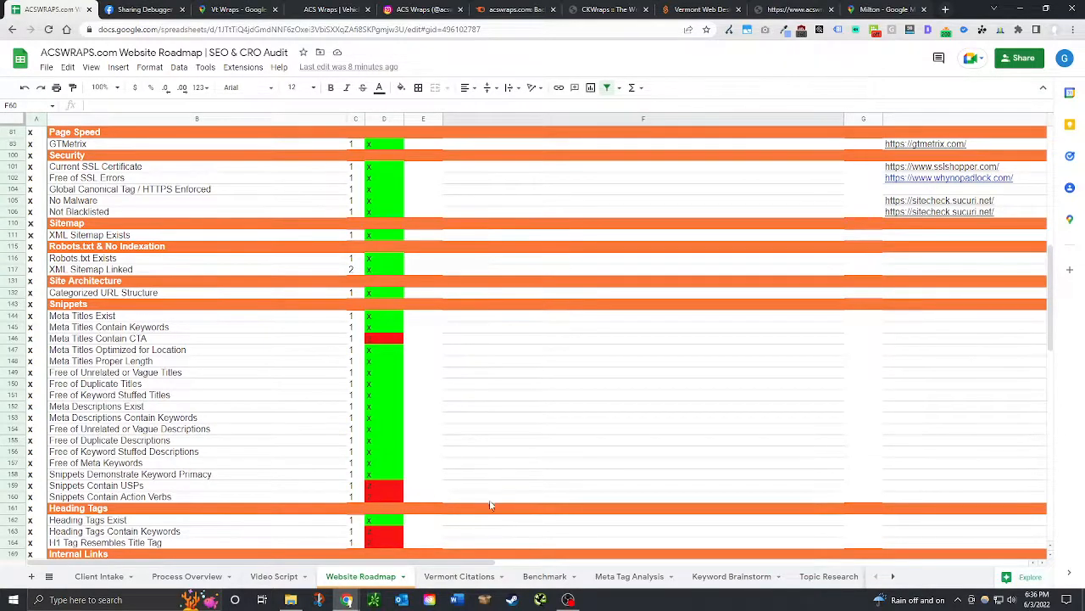
scroll(490, 504, "down", 2)
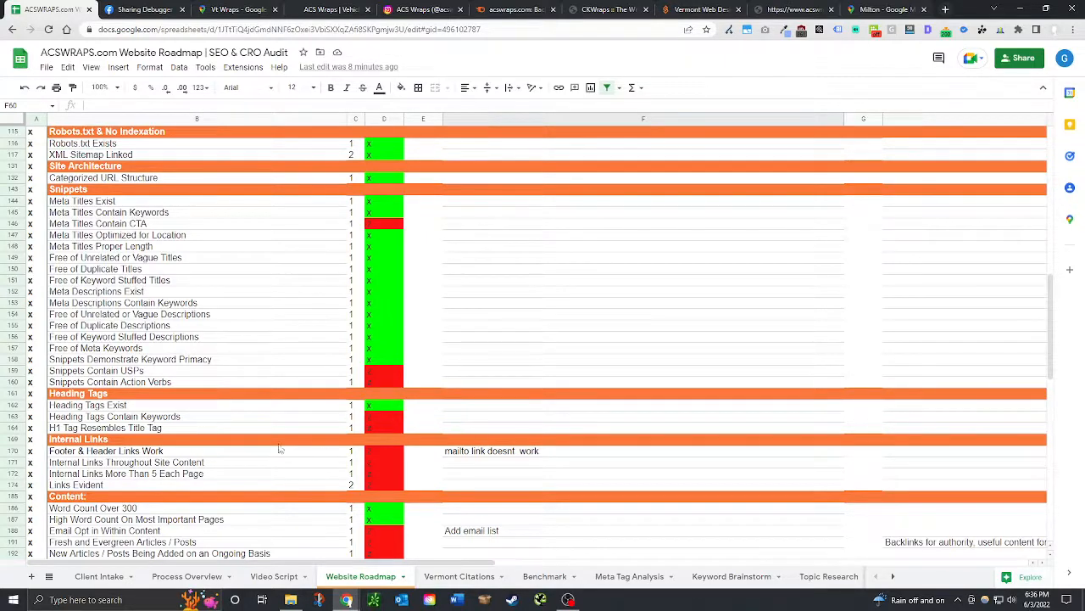
scroll(401, 412, "down", 2)
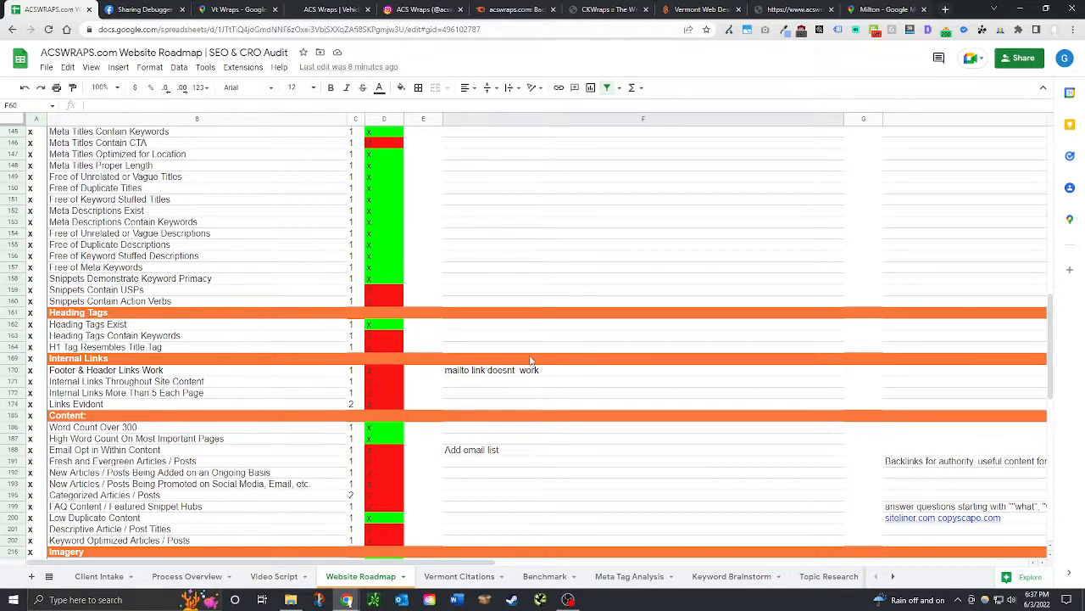
scroll(485, 381, "down", 2)
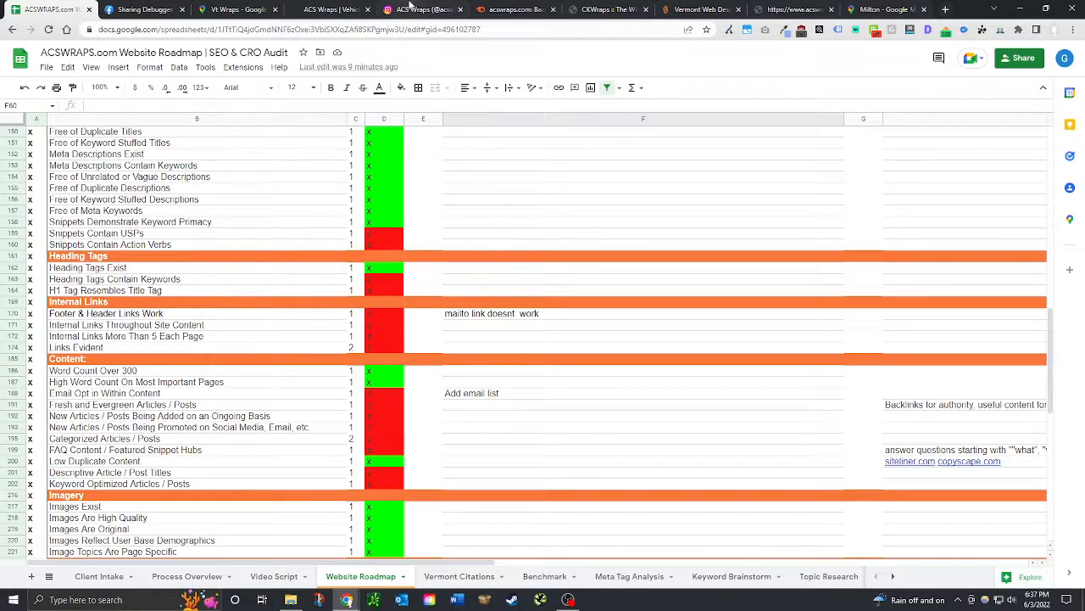
Go through the Content items on Fresh and Evergreen Articles / Posts, Categorized Articles / Posts and FAQ Content / Featured Snippet Hubs.
scroll(462, 343, "down", 2)
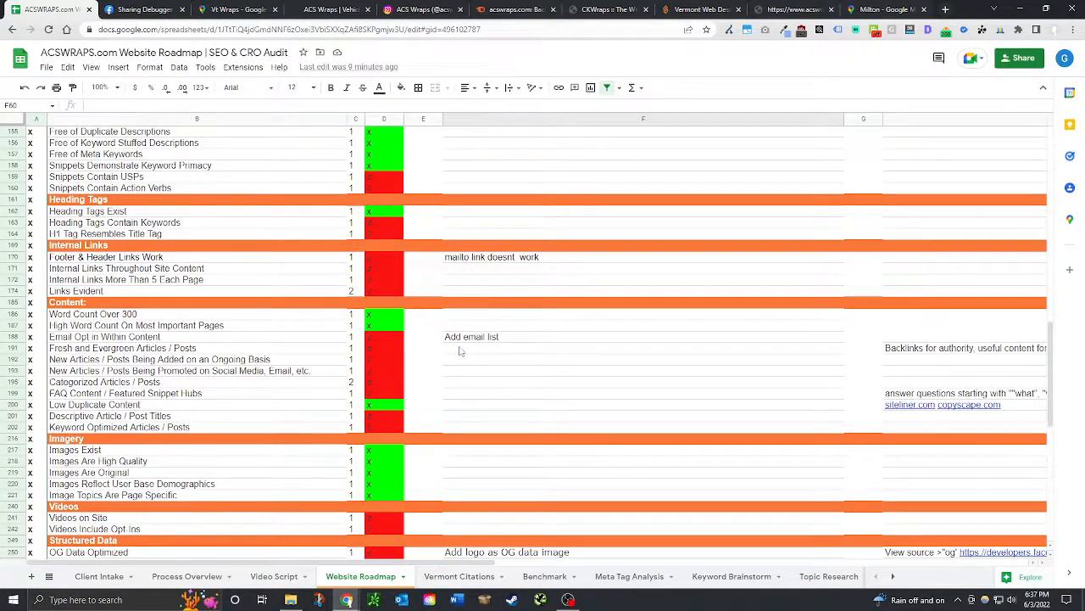
scroll(483, 301, "down", 2)
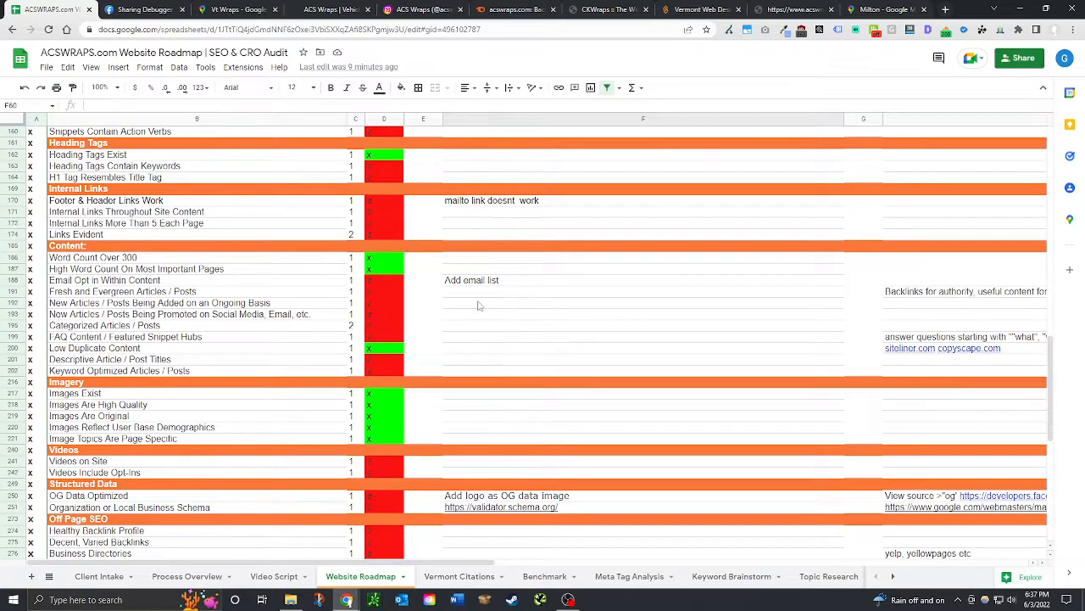
left_click(280, 294)
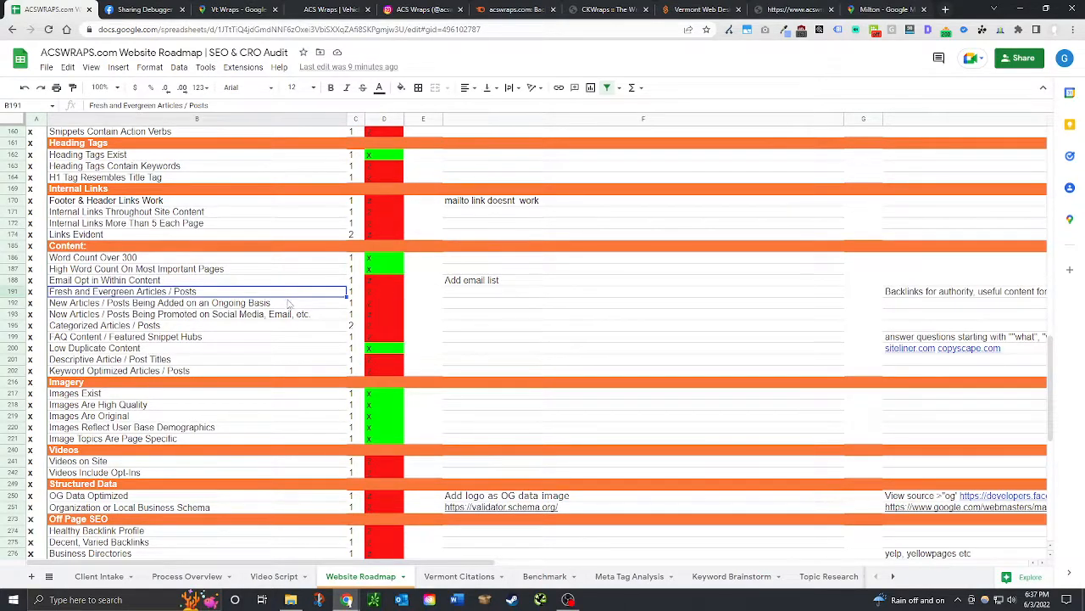
left_click(276, 326)
left_click(271, 339)
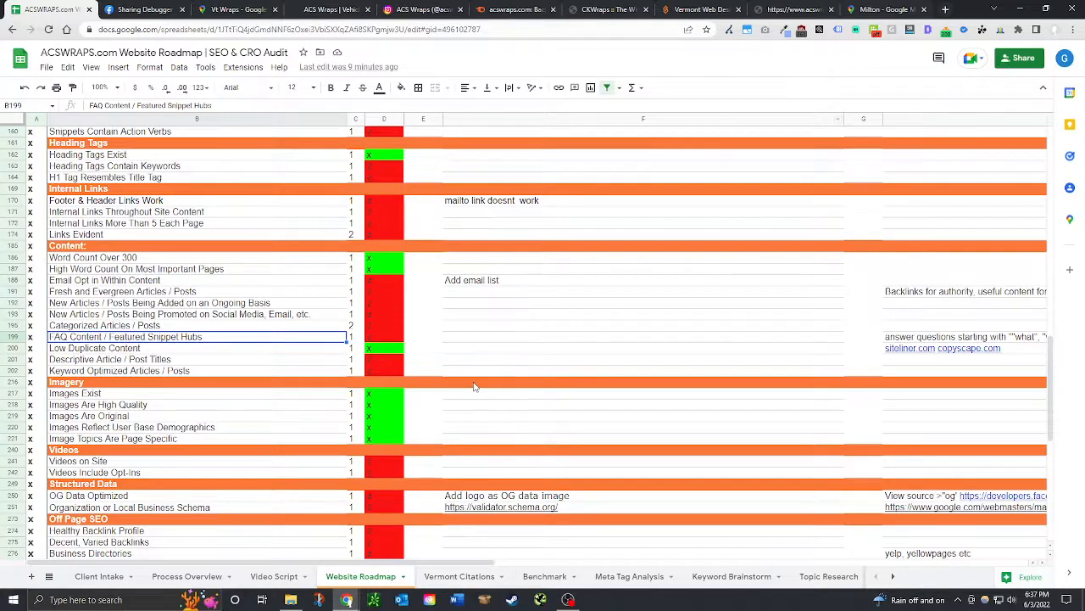
Review the Imagery, Videos and Structured Data sections, ending on the result cells for OG Data Optimized and Organization or Local Business Schema.
scroll(278, 381, "down", 2)
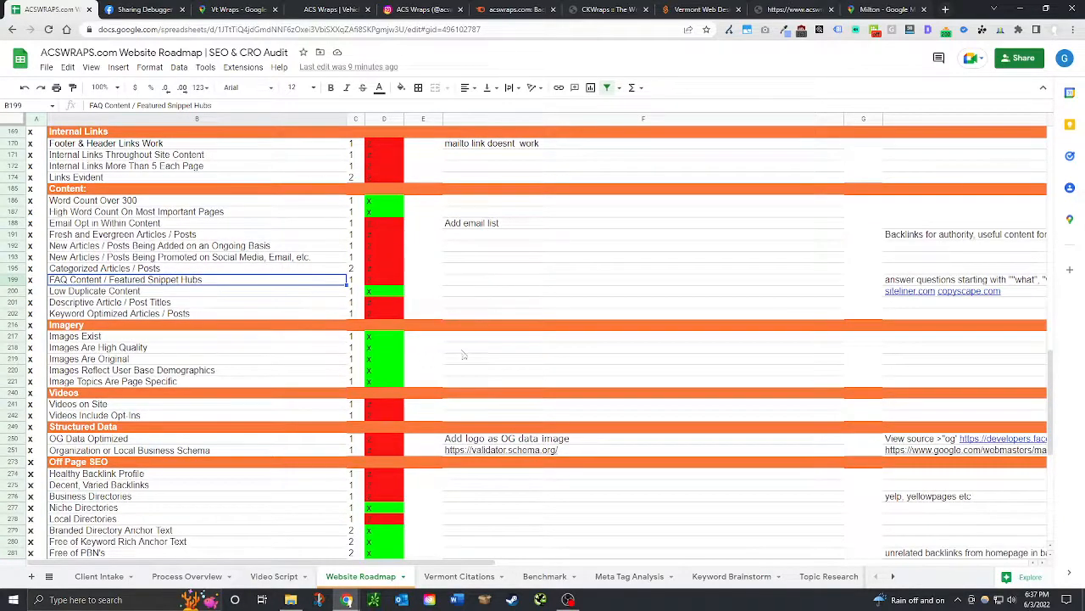
scroll(464, 354, "down", 2)
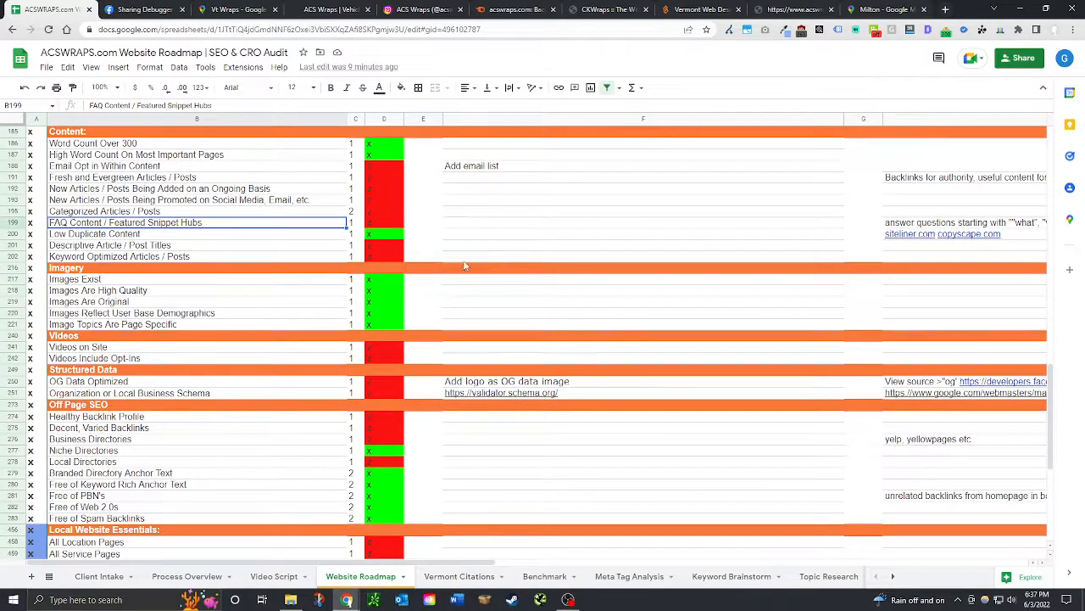
scroll(457, 328, "down", 1)
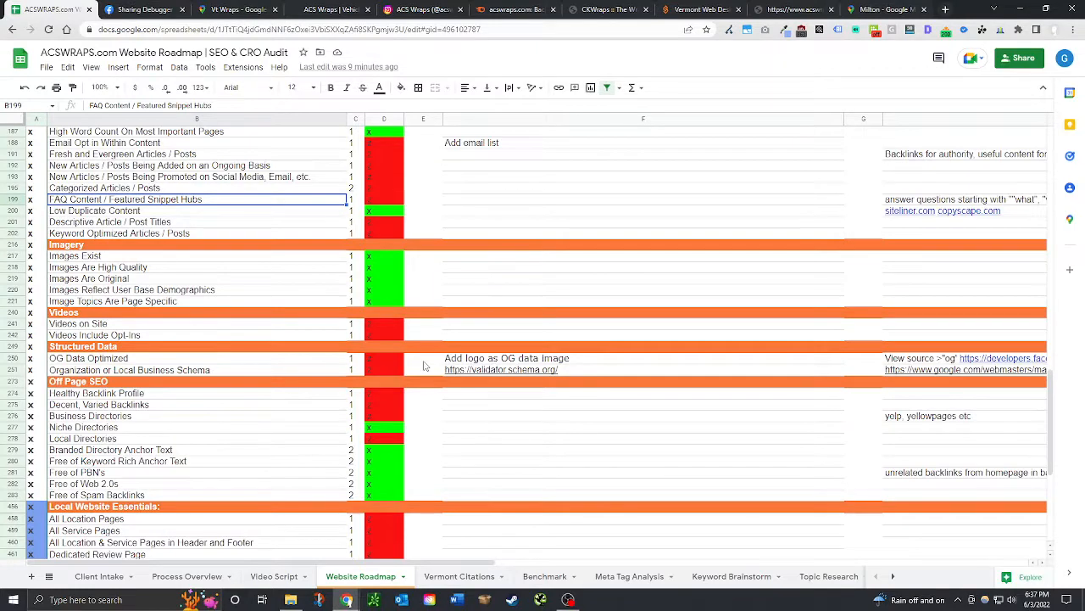
left_click(382, 360)
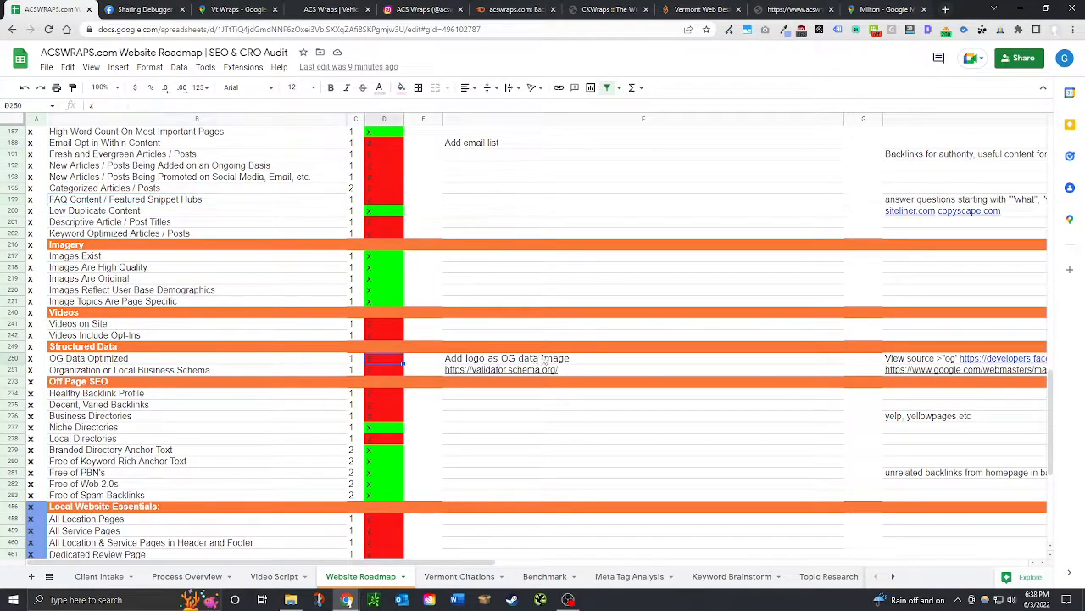
left_click(382, 371)
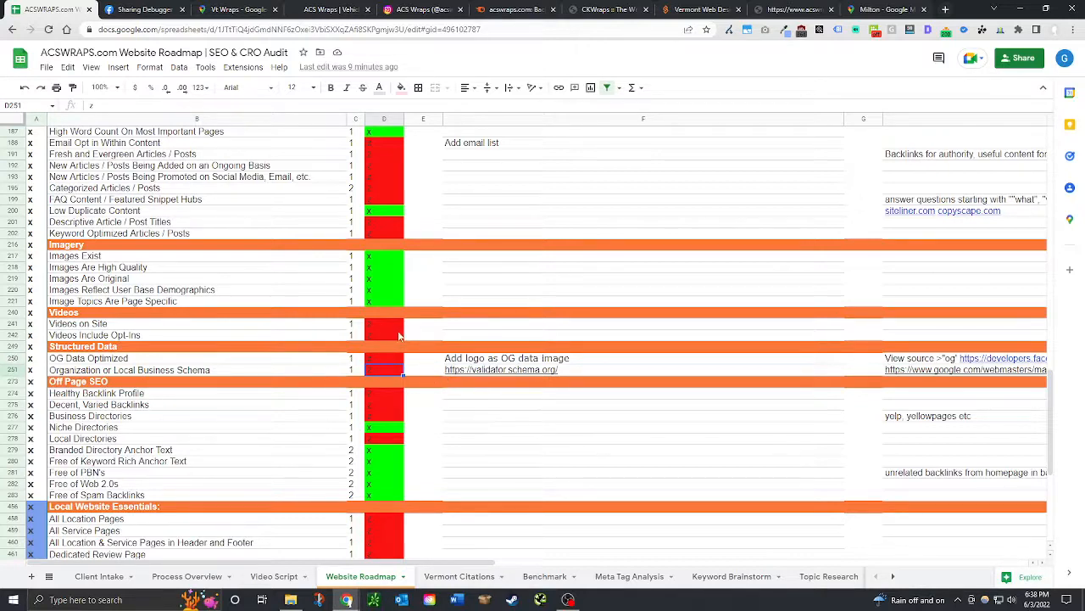
Review the Off Page SEO, Local Website Essentials, Citations and Google Business Profile & Bing Places items down to the last row.
scroll(393, 322, "down", 2)
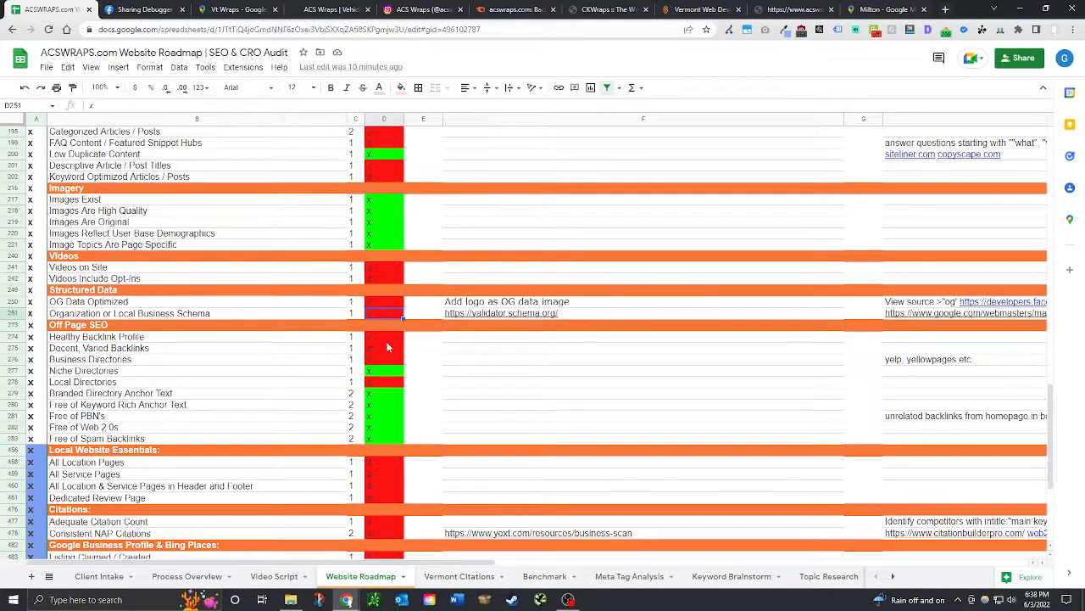
scroll(387, 339, "down", 1)
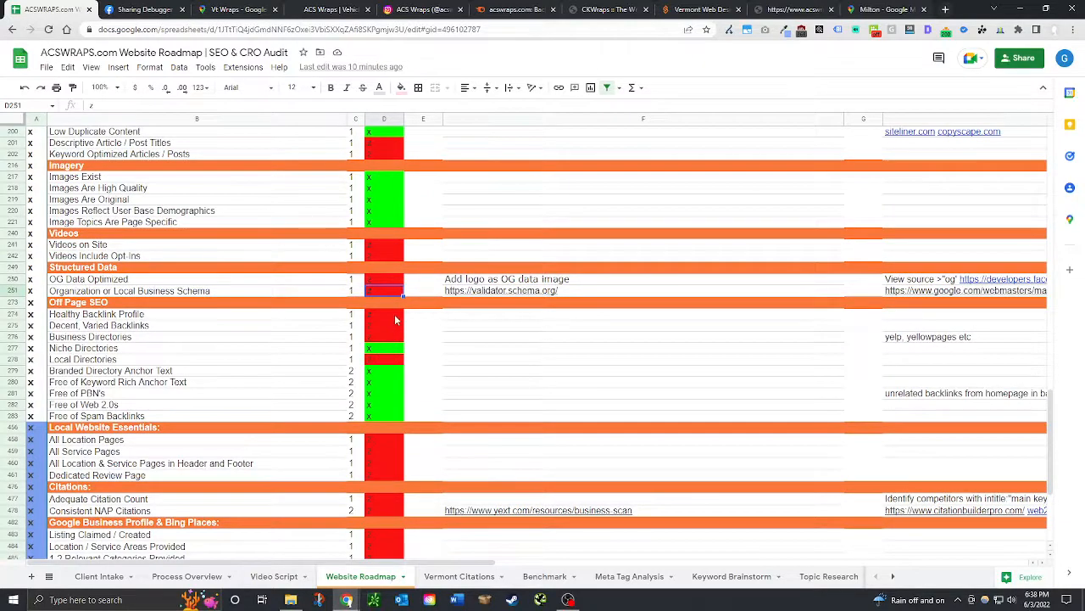
scroll(395, 319, "down", 2)
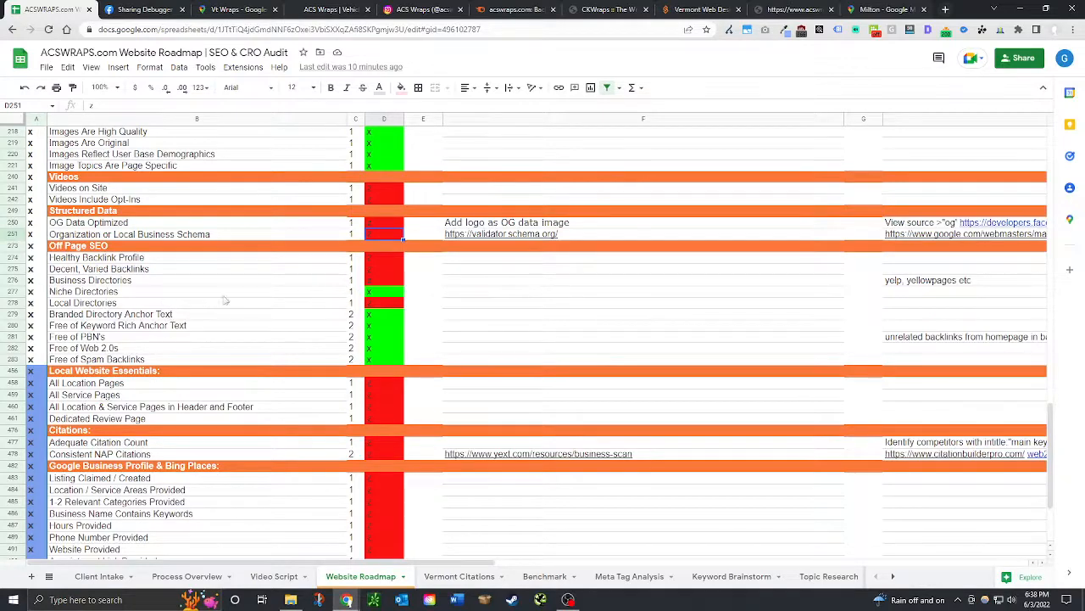
scroll(294, 348, "down", 1)
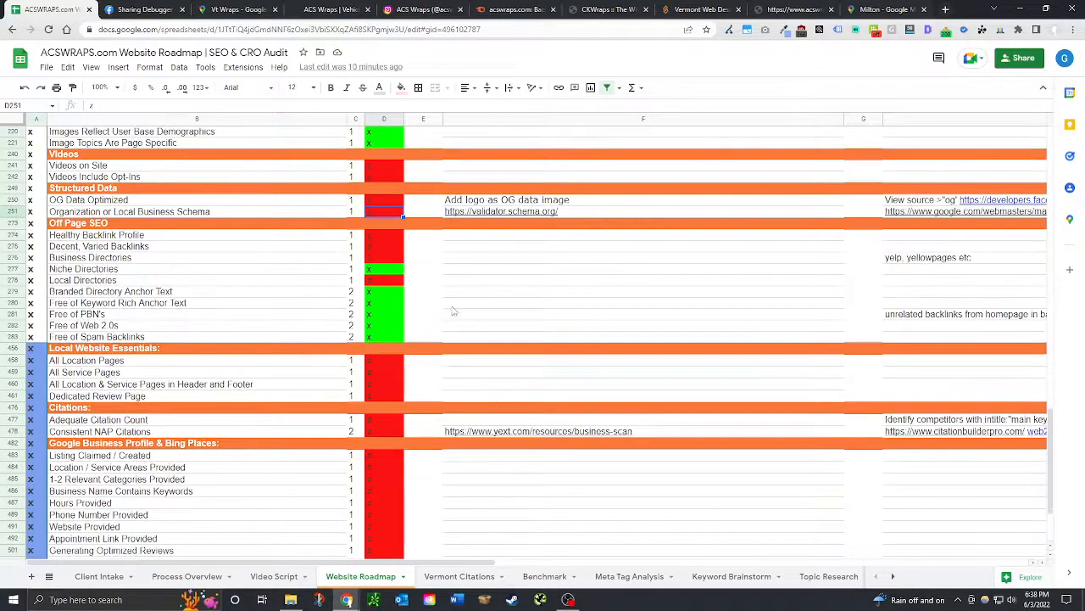
scroll(497, 308, "down", 1)
scroll(497, 308, "down", 1)
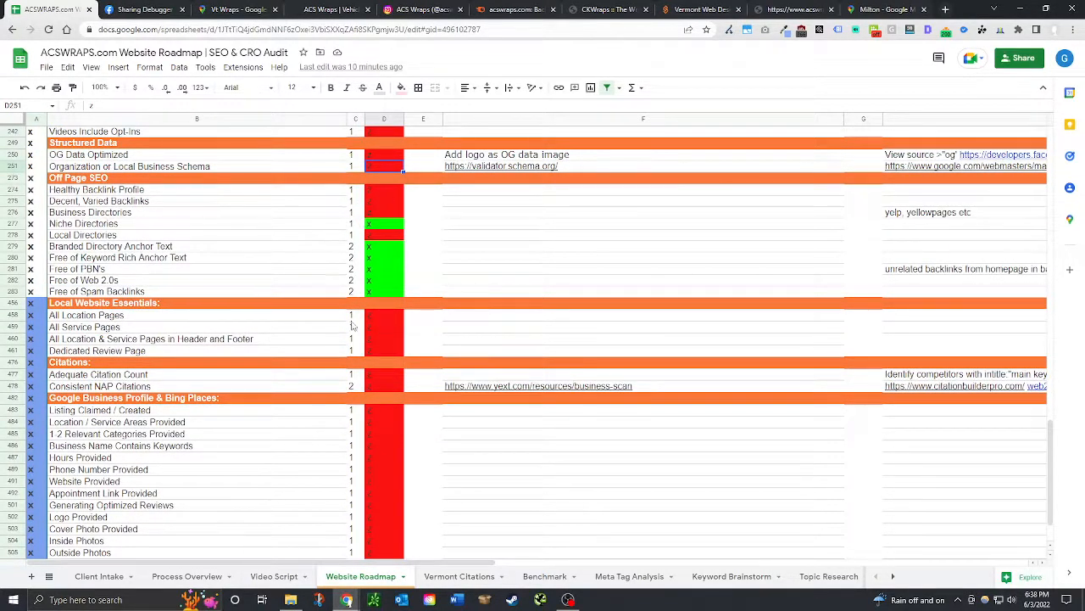
scroll(382, 324, "down", 2)
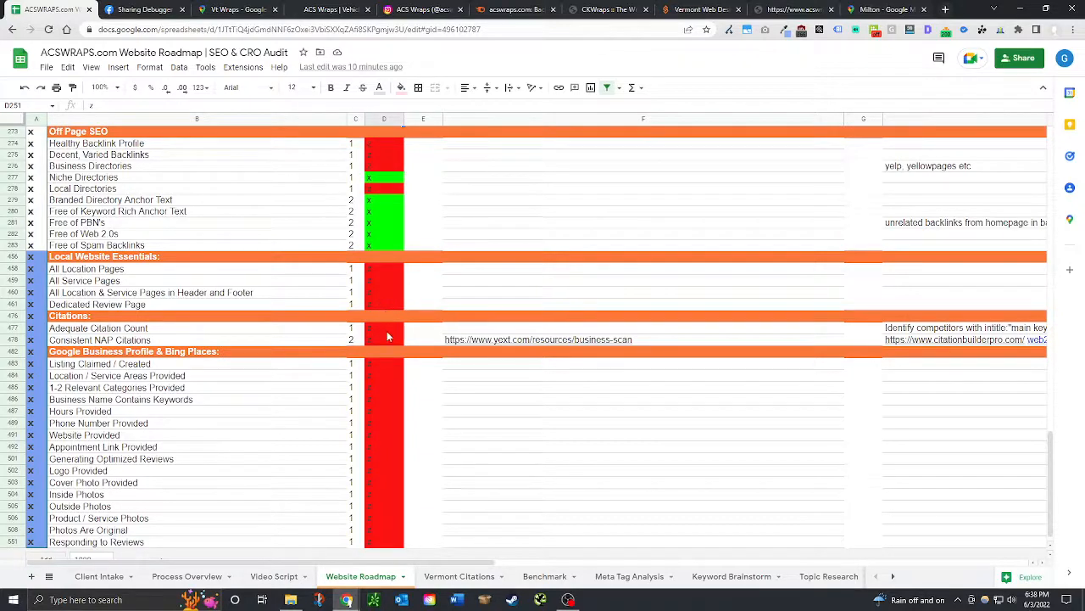
scroll(387, 337, "down", 1)
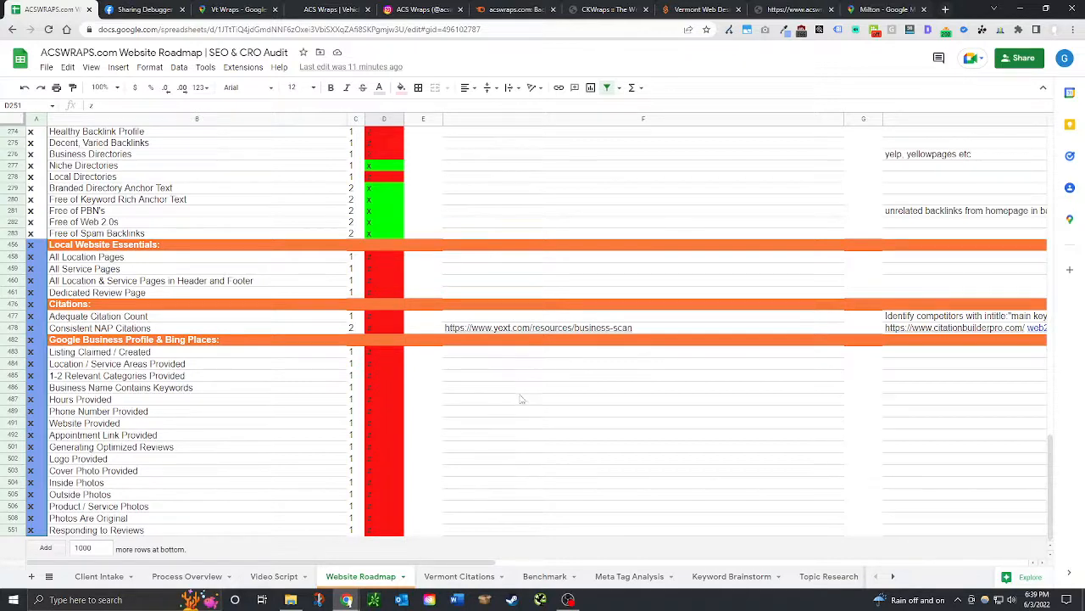
scroll(552, 448, "up", 4)
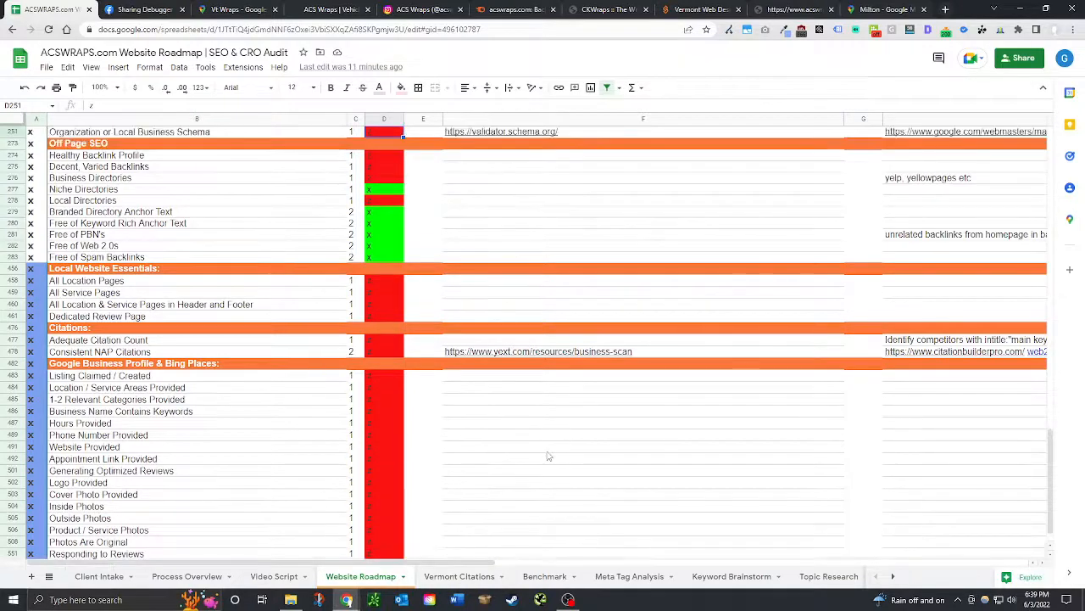
scroll(481, 479, "up", 10)
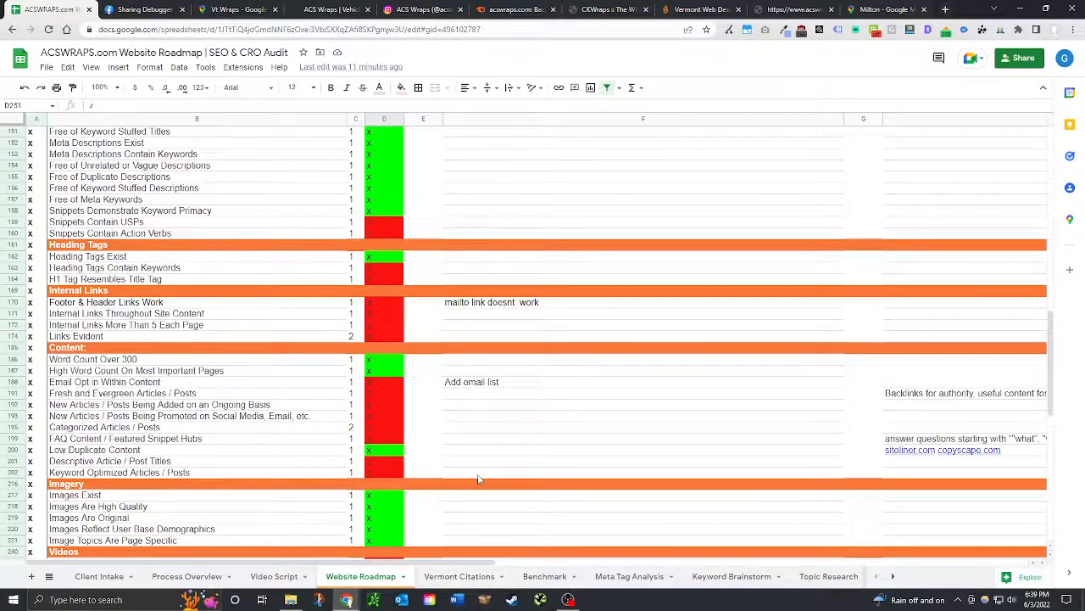
scroll(479, 479, "down", 10)
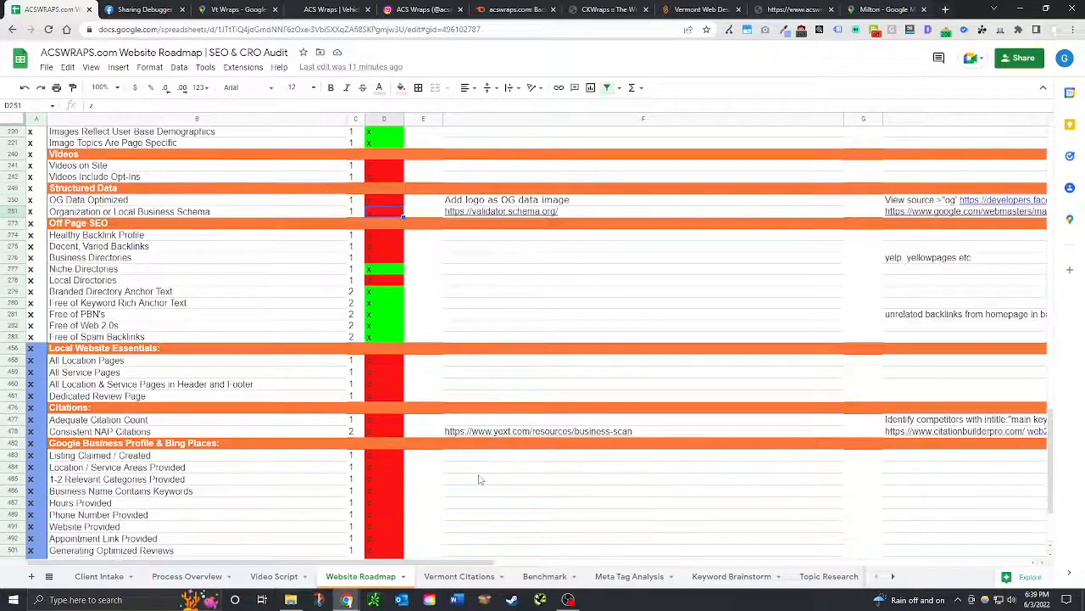
scroll(479, 480, "down", 3)
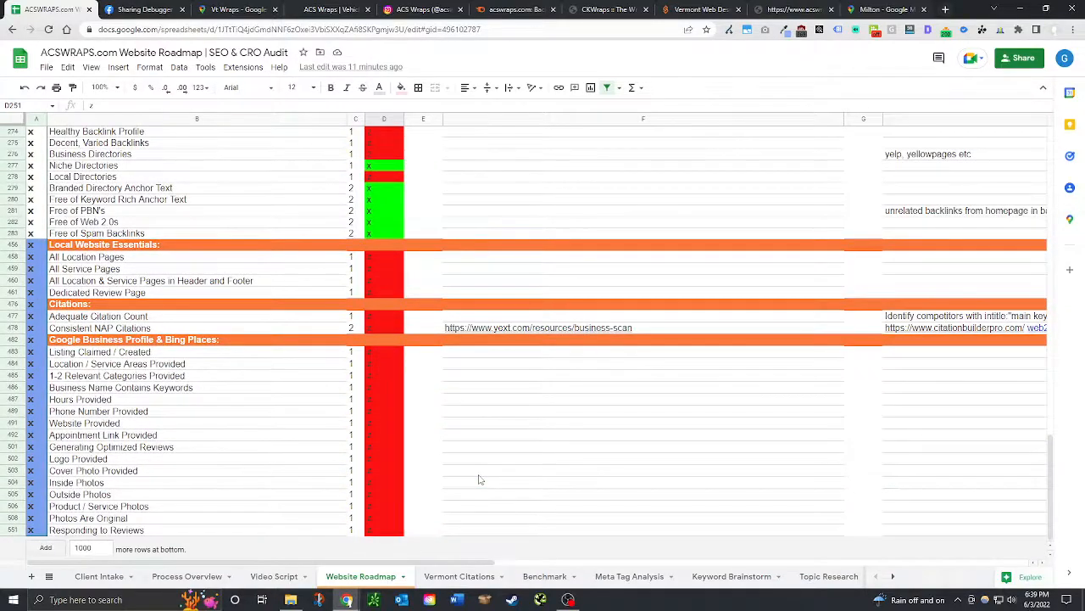